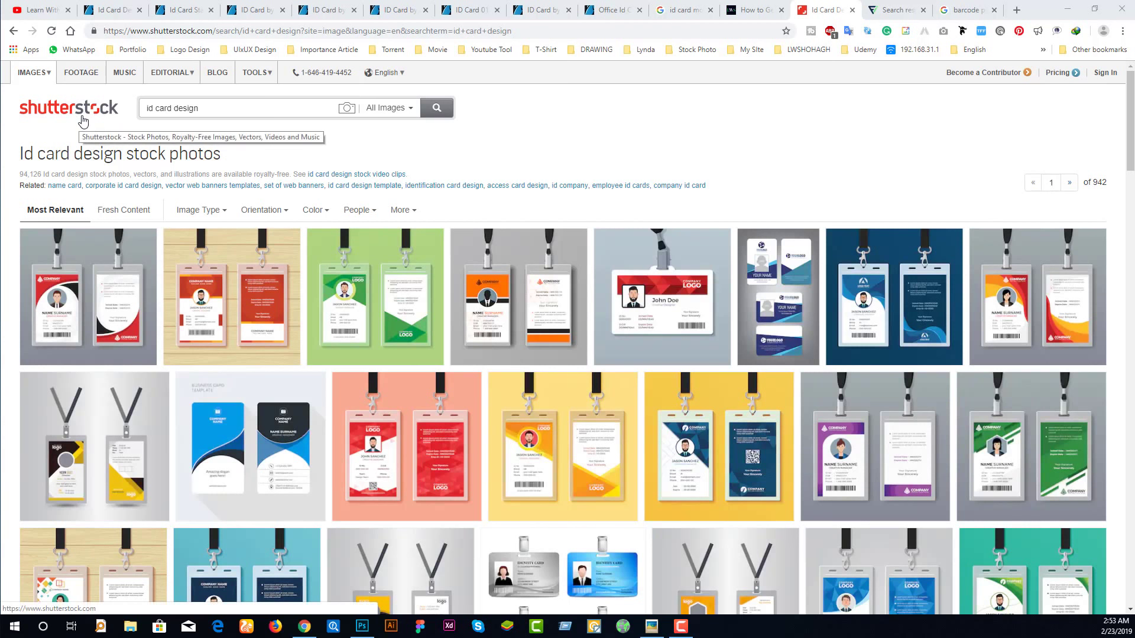
# - Scroll through the GraphicRiver page to browse ID card templates
pyautogui.scroll(-3, 383, 351)
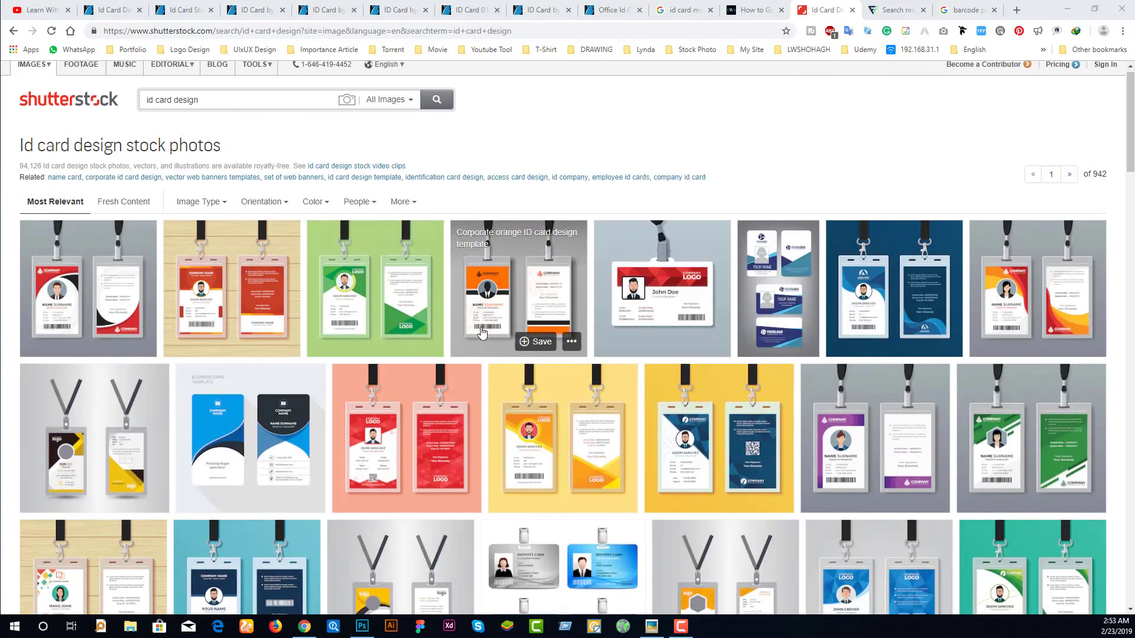
pyautogui.scroll(-4, 383, 350)
pyautogui.scroll(-2, 423, 320)
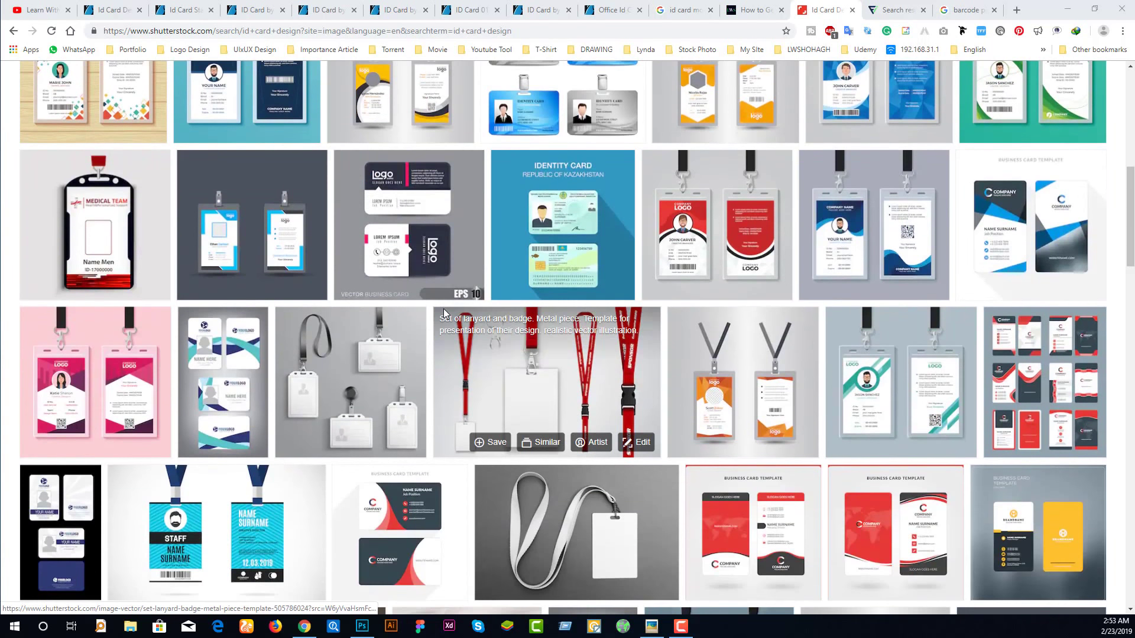
pyautogui.scroll(-5, 435, 273)
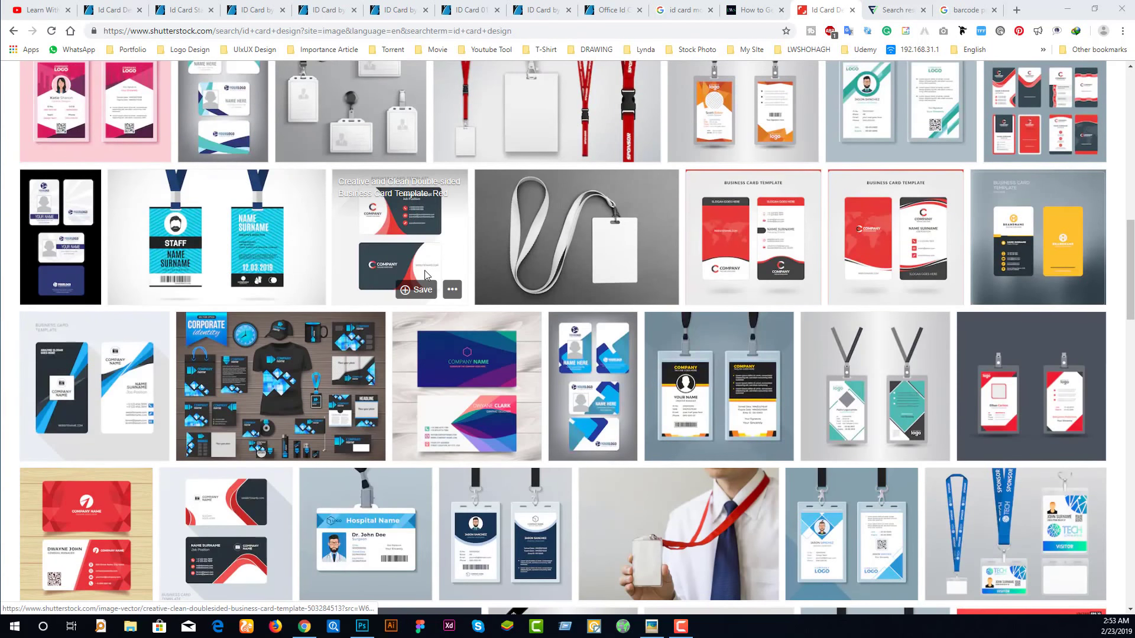
pyautogui.scroll(15, 424, 270)
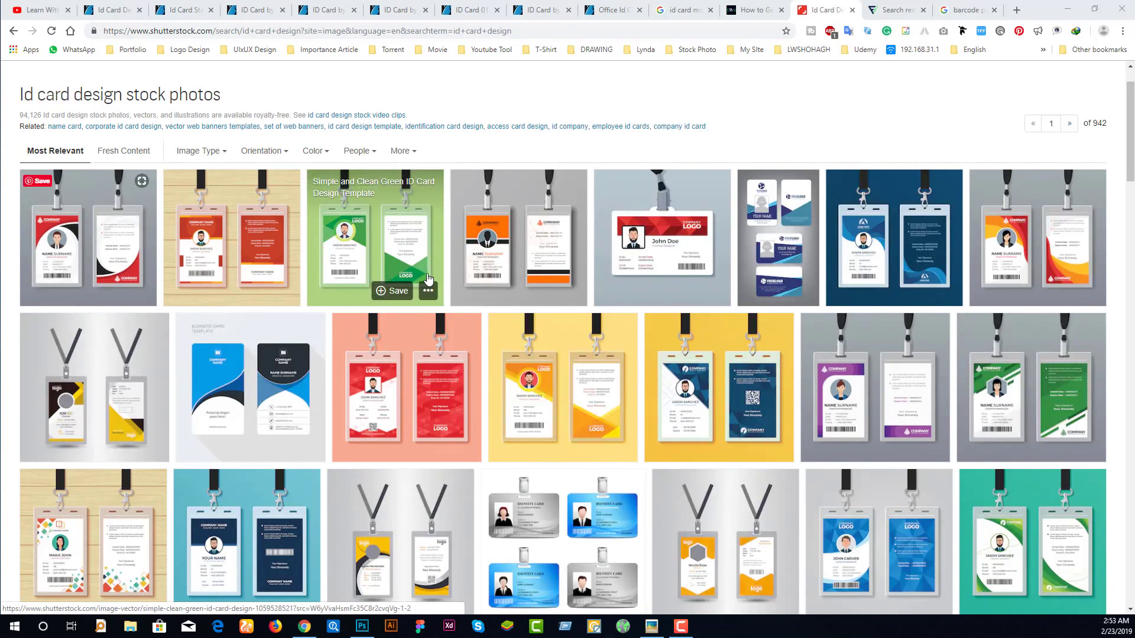
pyautogui.scroll(1, 424, 275)
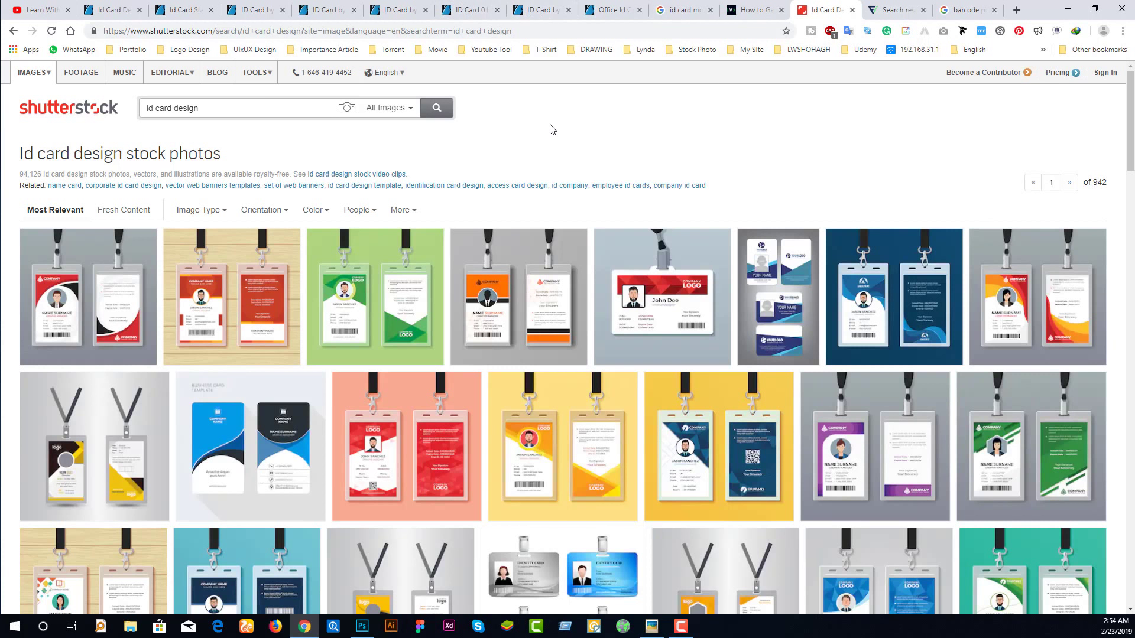
# - Review the Office Id Card template page and its enlarged card preview
pyautogui.click(614, 10)
pyautogui.click(247, 193)
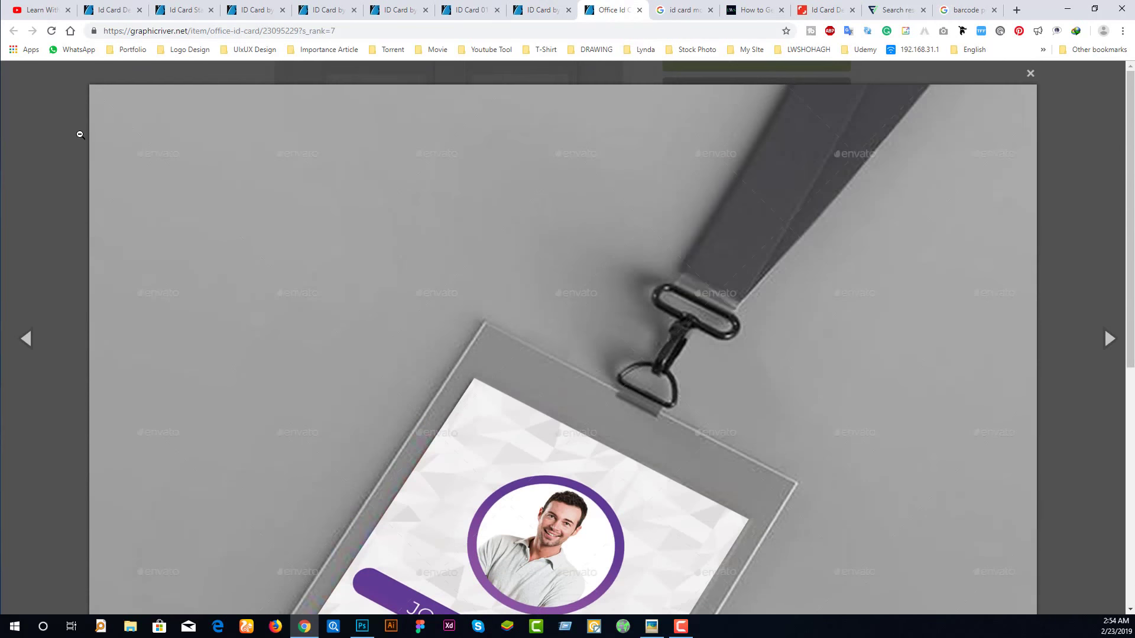
pyautogui.click(81, 134)
pyautogui.scroll(6, 931, 258)
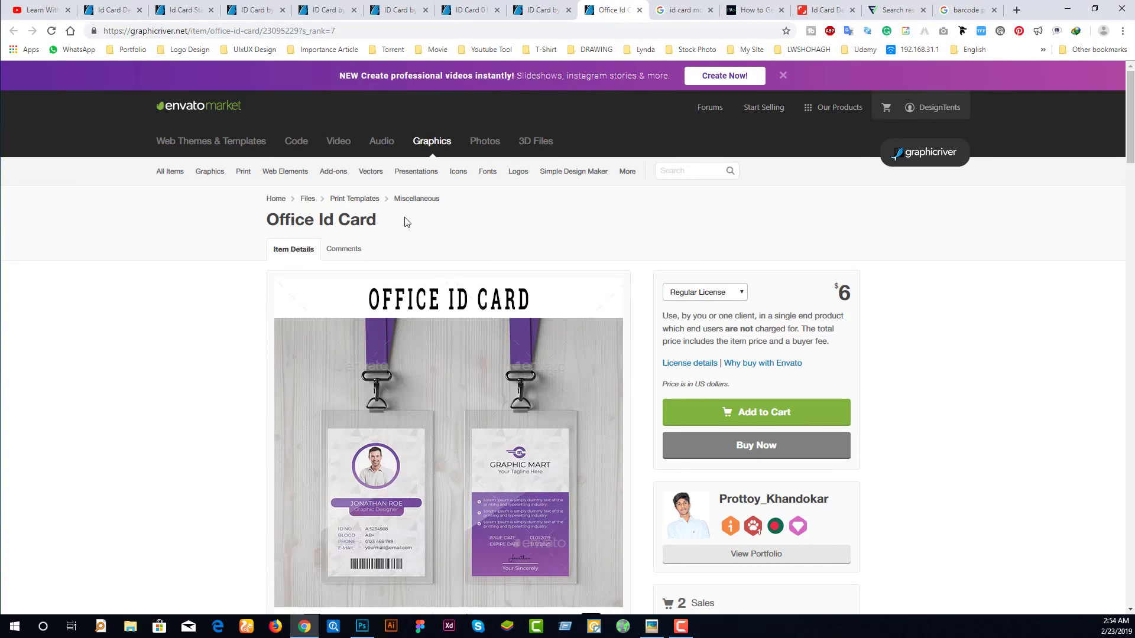
pyautogui.scroll(-4, 449, 266)
pyautogui.scroll(-1, 650, 296)
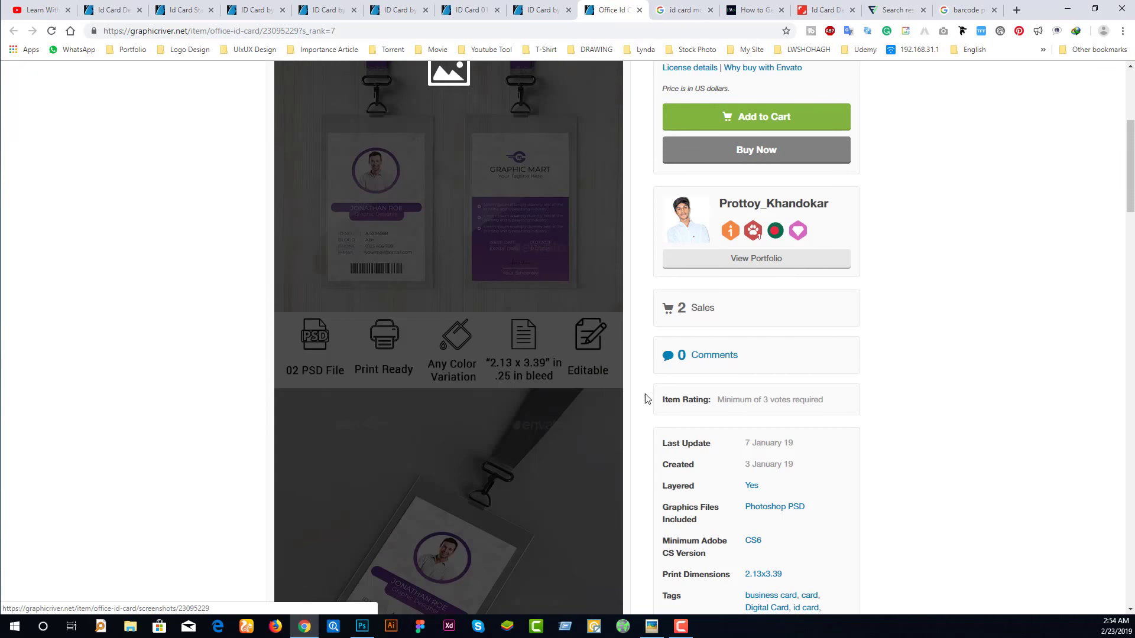
pyautogui.scroll(-3, 1005, 343)
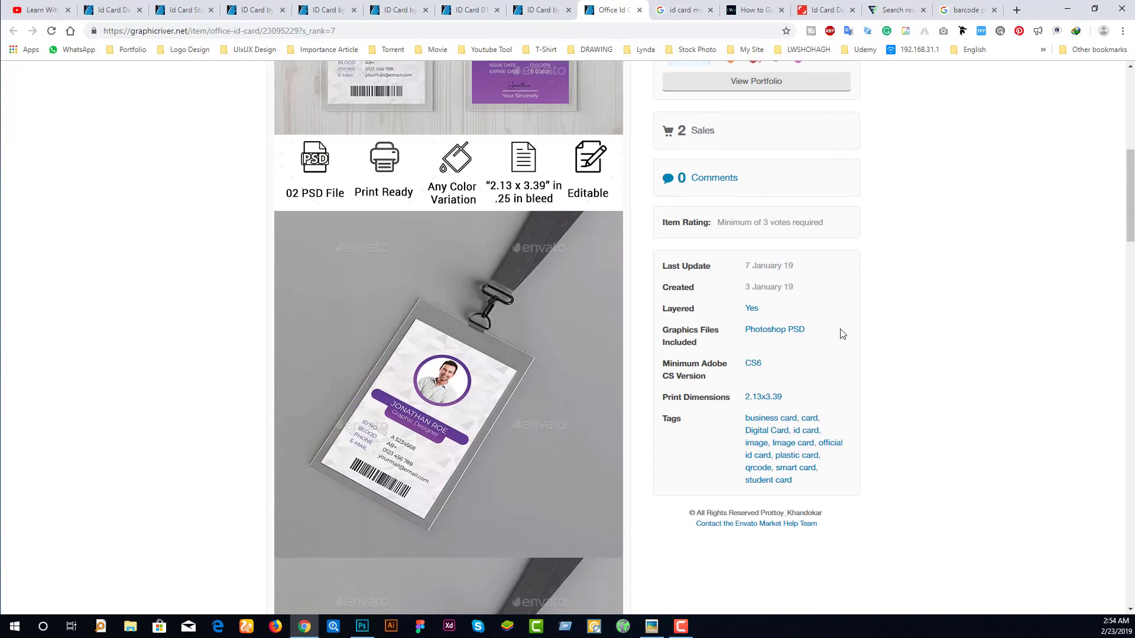
pyautogui.scroll(3, 775, 278)
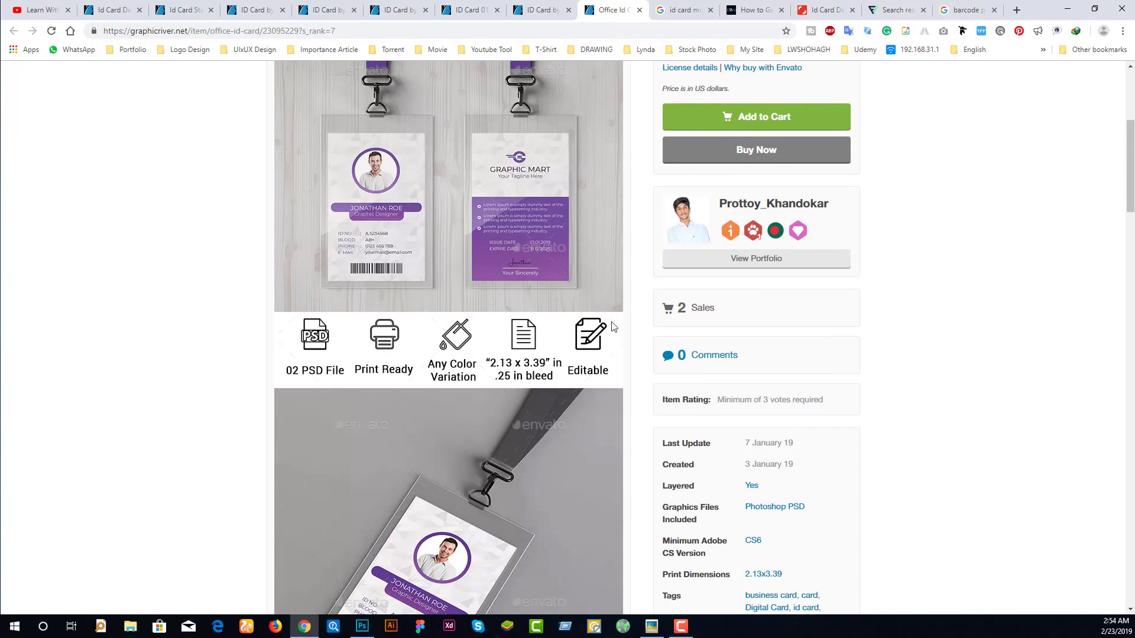
pyautogui.scroll(-3, 768, 371)
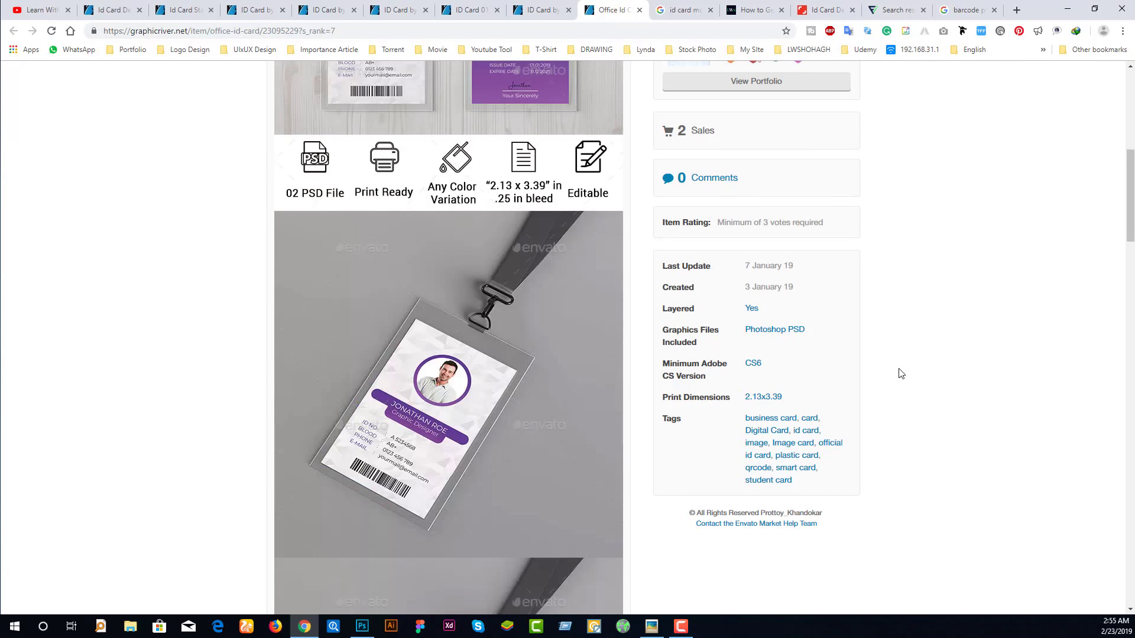
# - Inspect the Office Id Card mockup full-size, then return to the Google id card mockup results
pyautogui.click(529, 440)
pyautogui.scroll(-4, 447, 390)
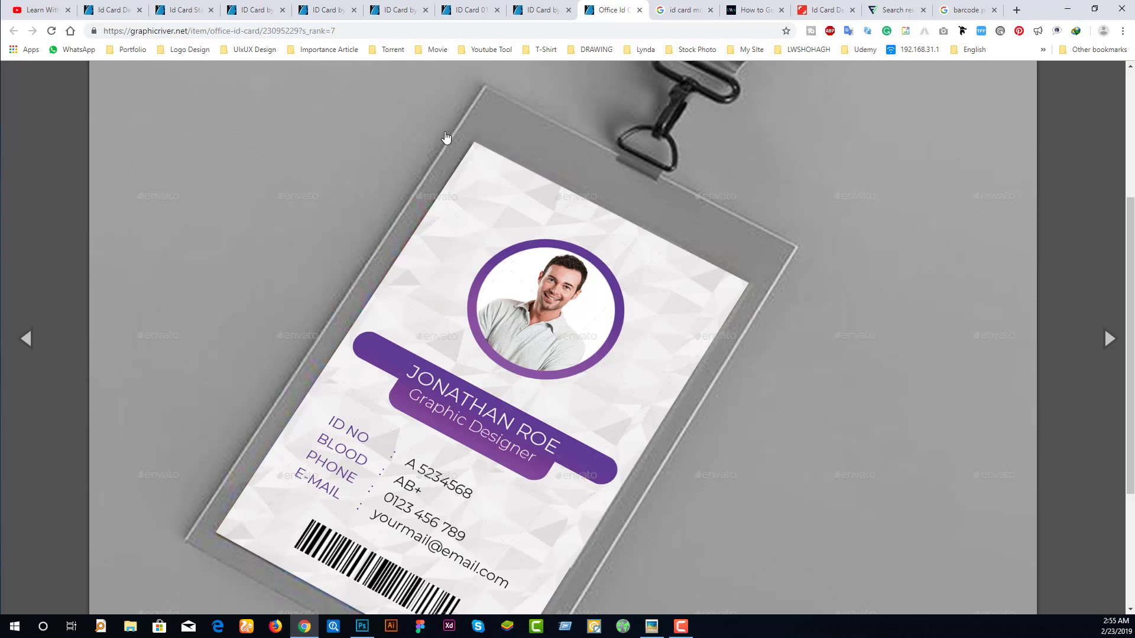
pyautogui.click(550, 176)
pyautogui.click(827, 147)
pyautogui.click(1099, 121)
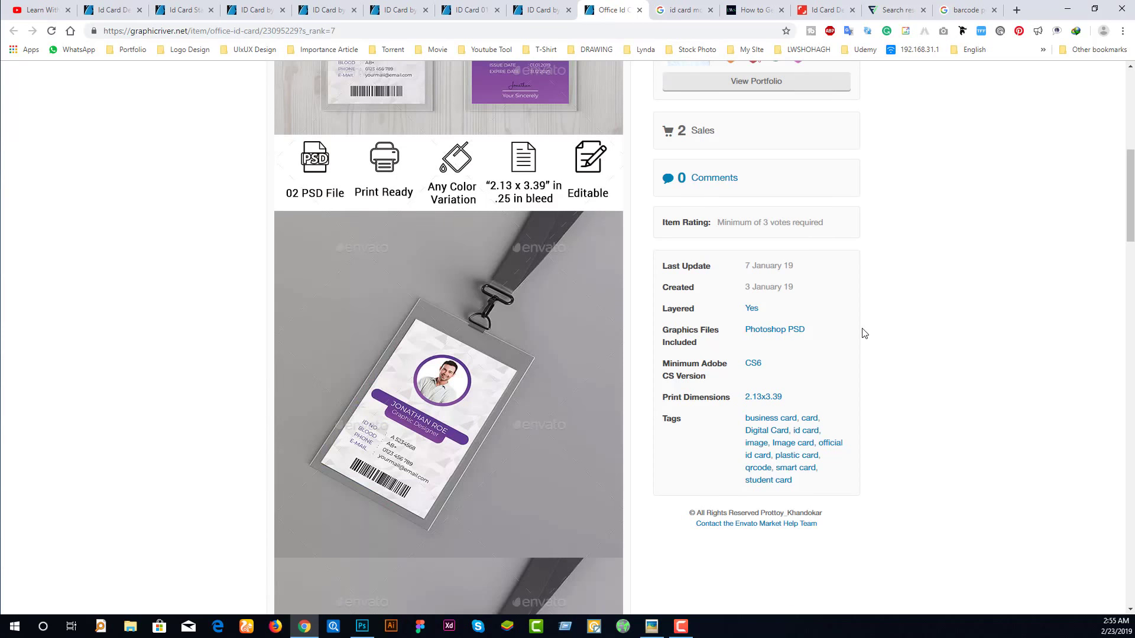
pyautogui.click(684, 10)
pyautogui.click(822, 203)
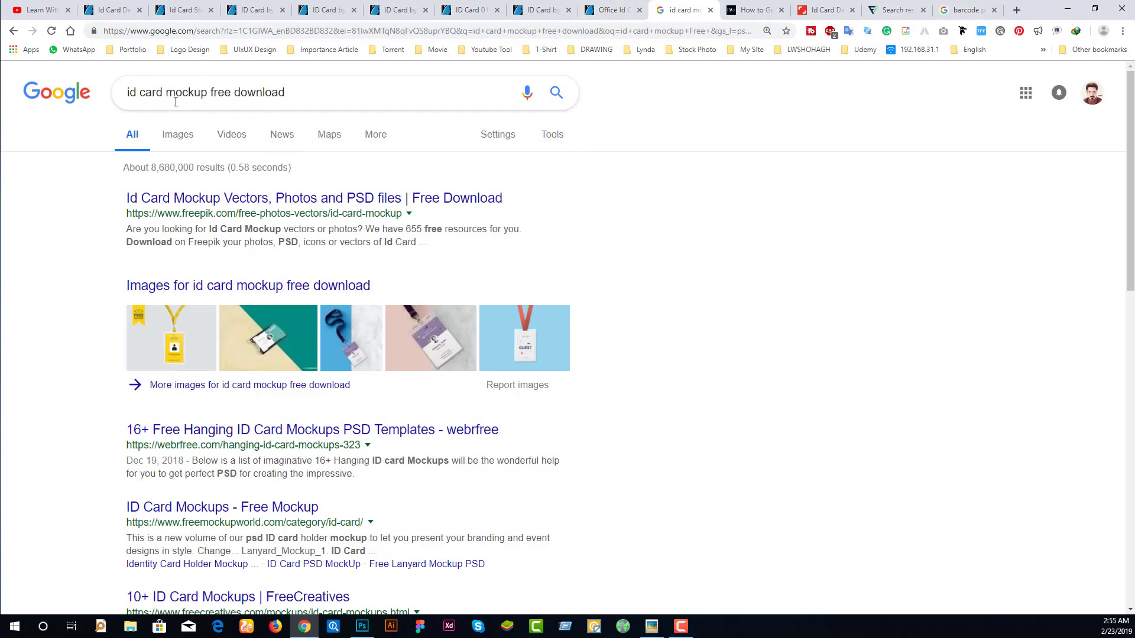
# - Search 'id card size' to find the CR80 standard, 85.60 × 53.98 mm, then return to Office Id Card
pyautogui.click(206, 95)
pyautogui.moveTo(165, 93); pyautogui.dragTo(380, 95)
pyautogui.press('BackSpace')
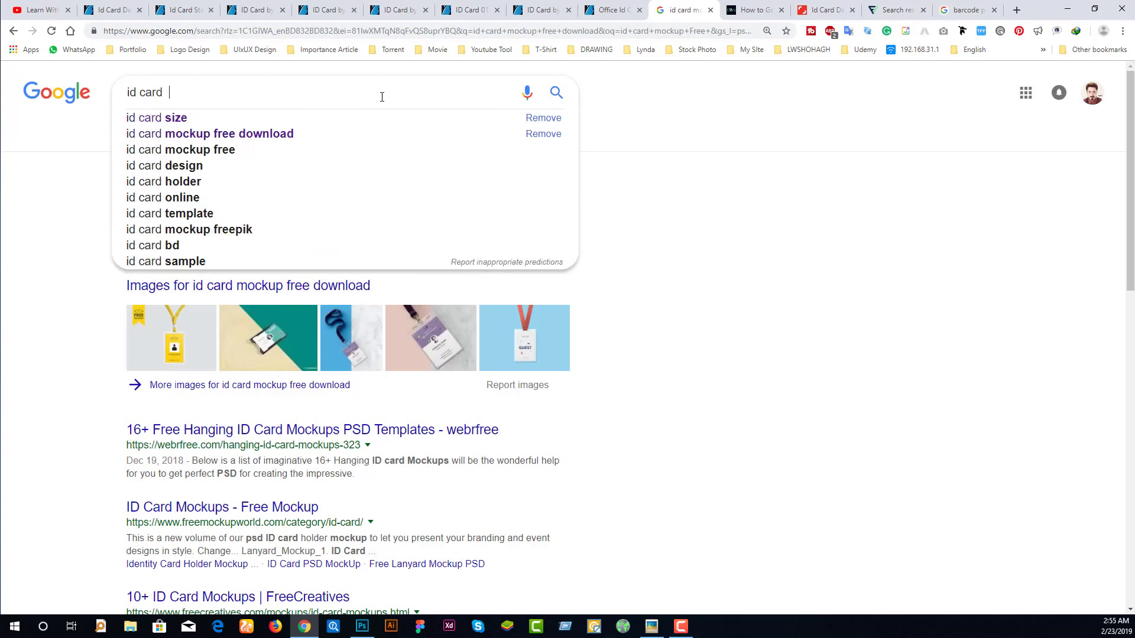
pyautogui.click(252, 118)
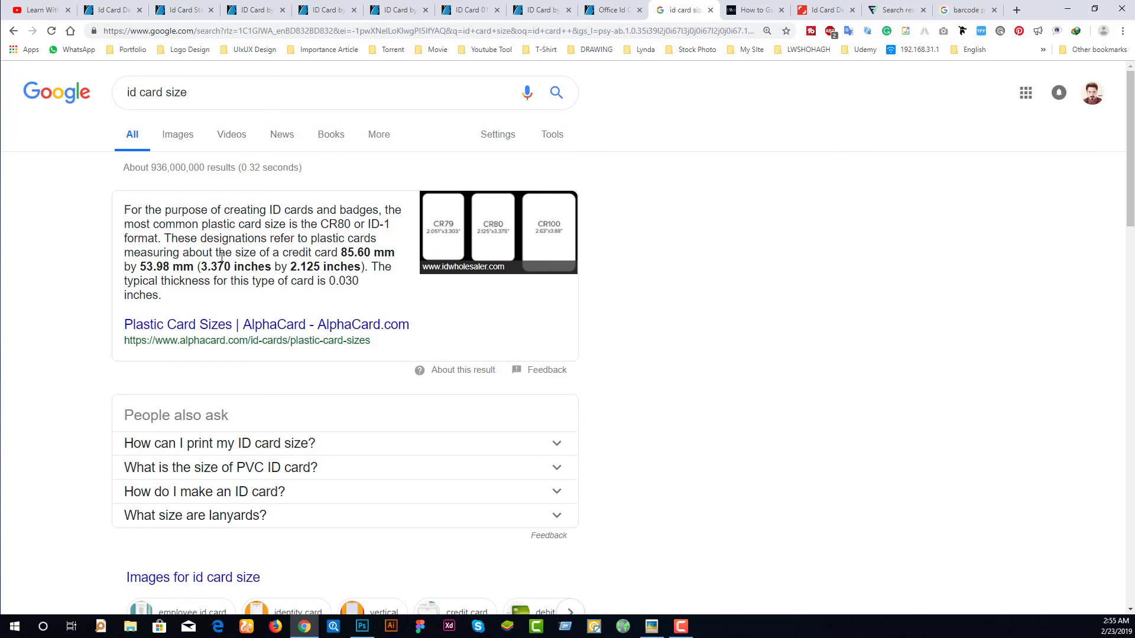
pyautogui.click(617, 10)
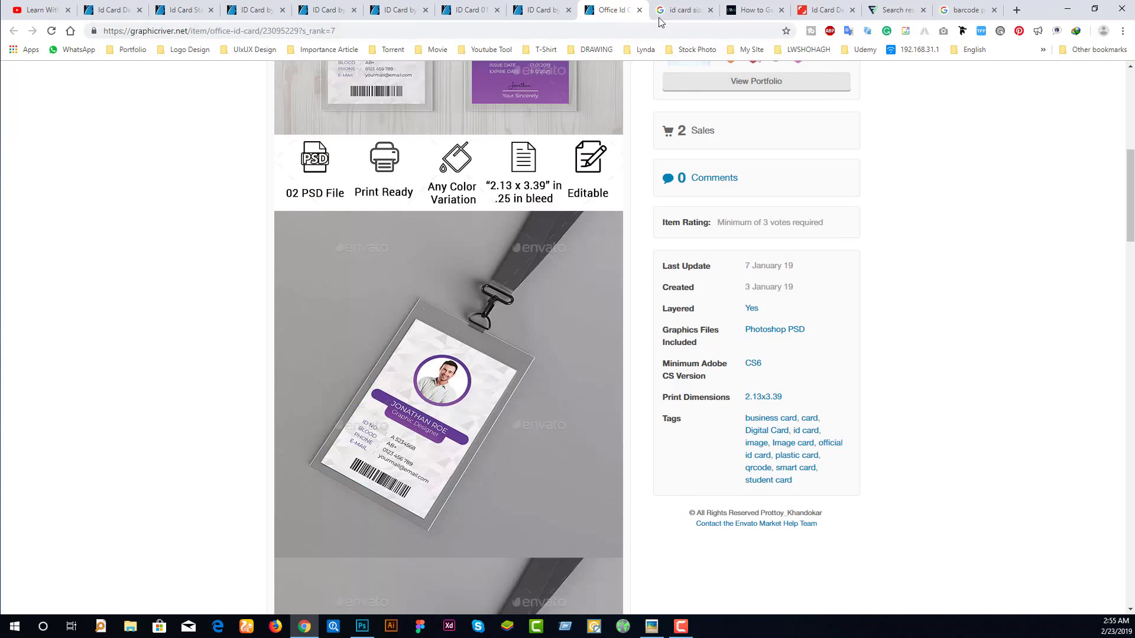
# - Browse the Envato id card design results and the ID Card 01 and red ID card templates
pyautogui.click(147, 7)
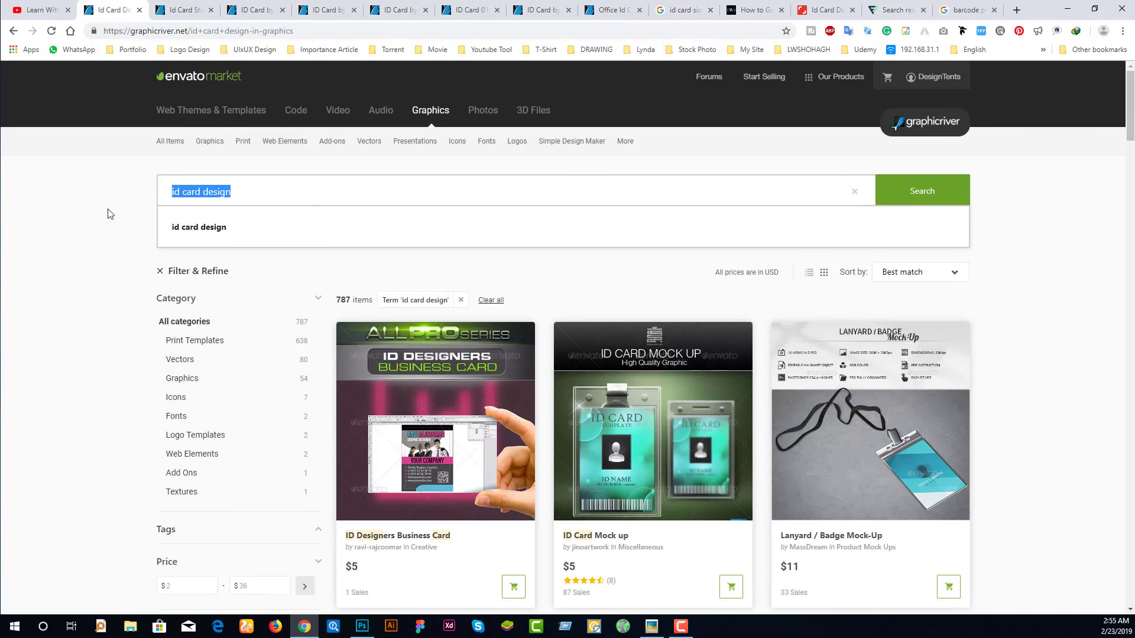
pyautogui.scroll(-5, 737, 348)
pyautogui.scroll(-5, 737, 348)
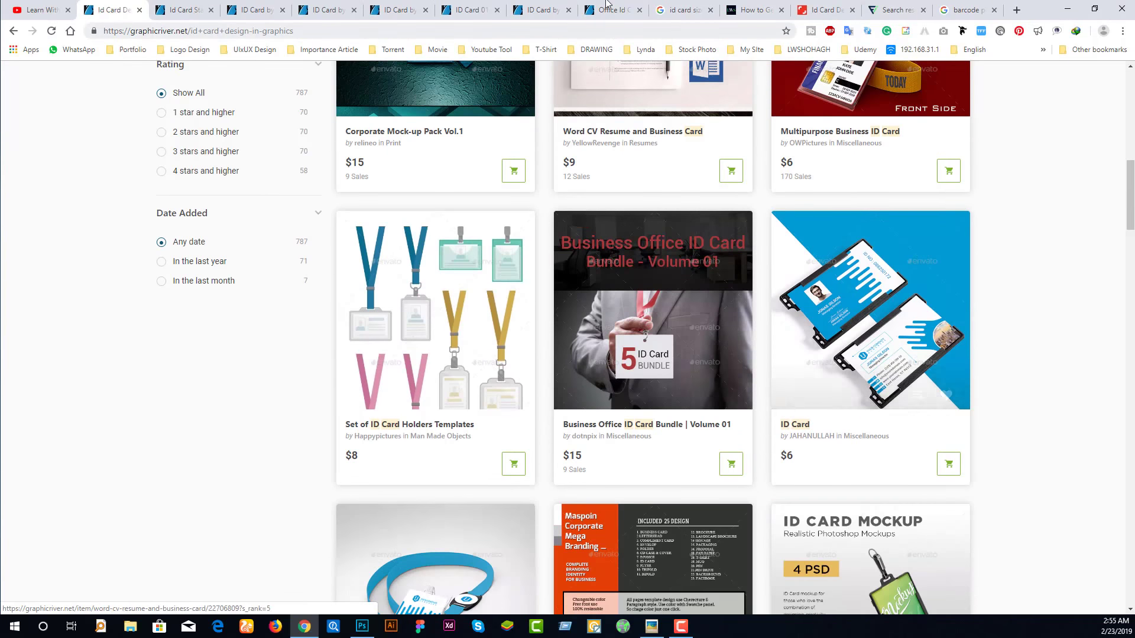
pyautogui.click(541, 9)
pyautogui.click(466, 10)
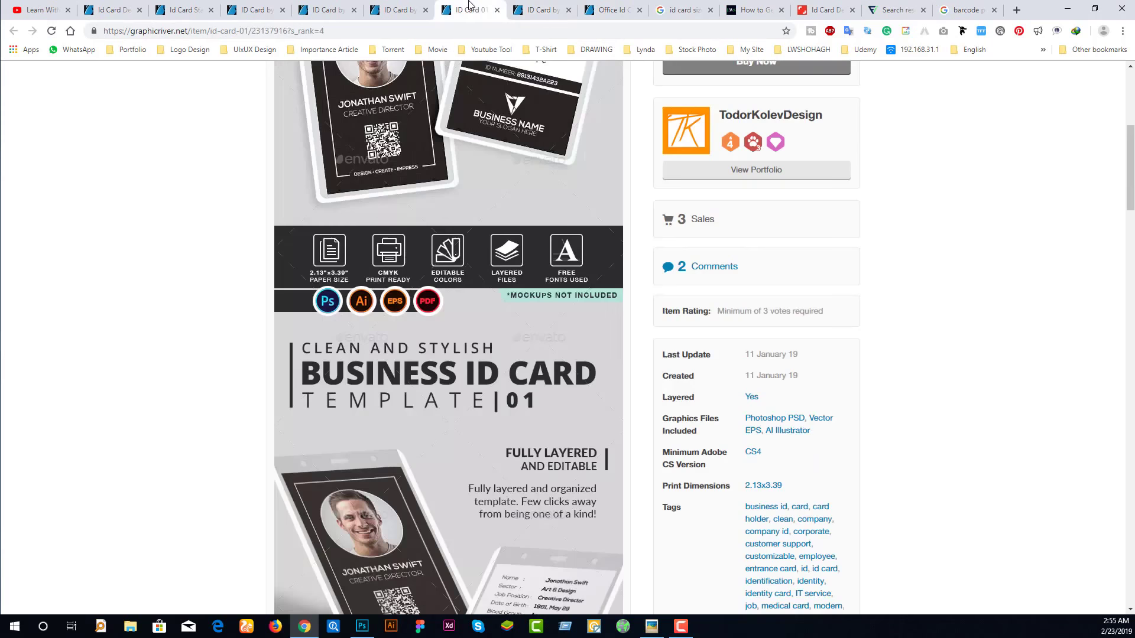
pyautogui.scroll(-7, 450, 317)
pyautogui.scroll(-5, 451, 320)
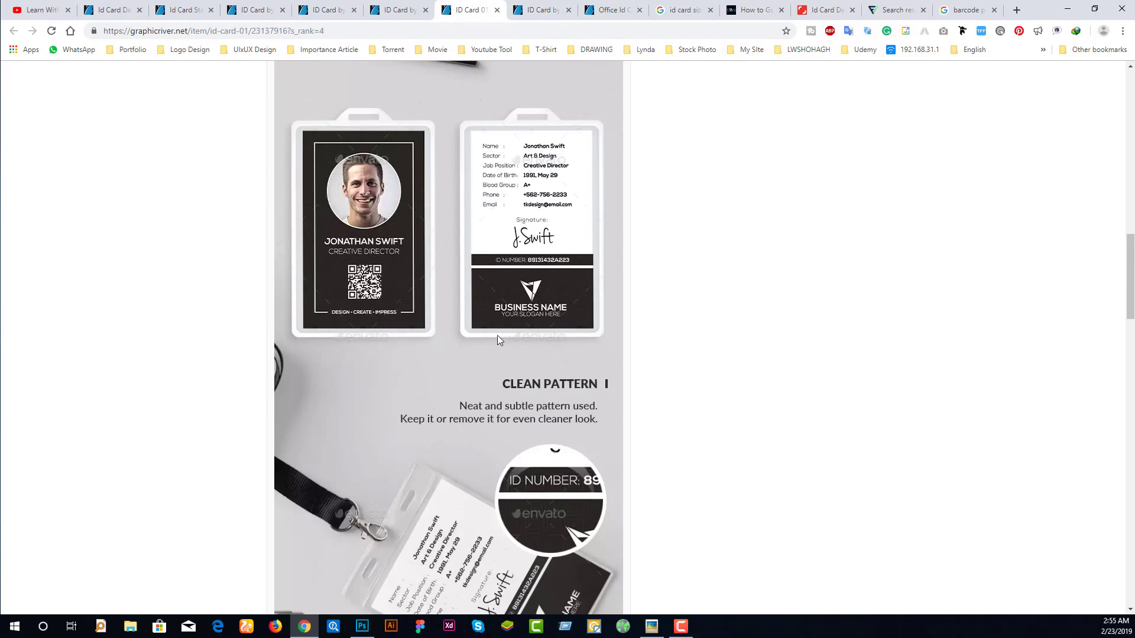
pyautogui.click(396, 10)
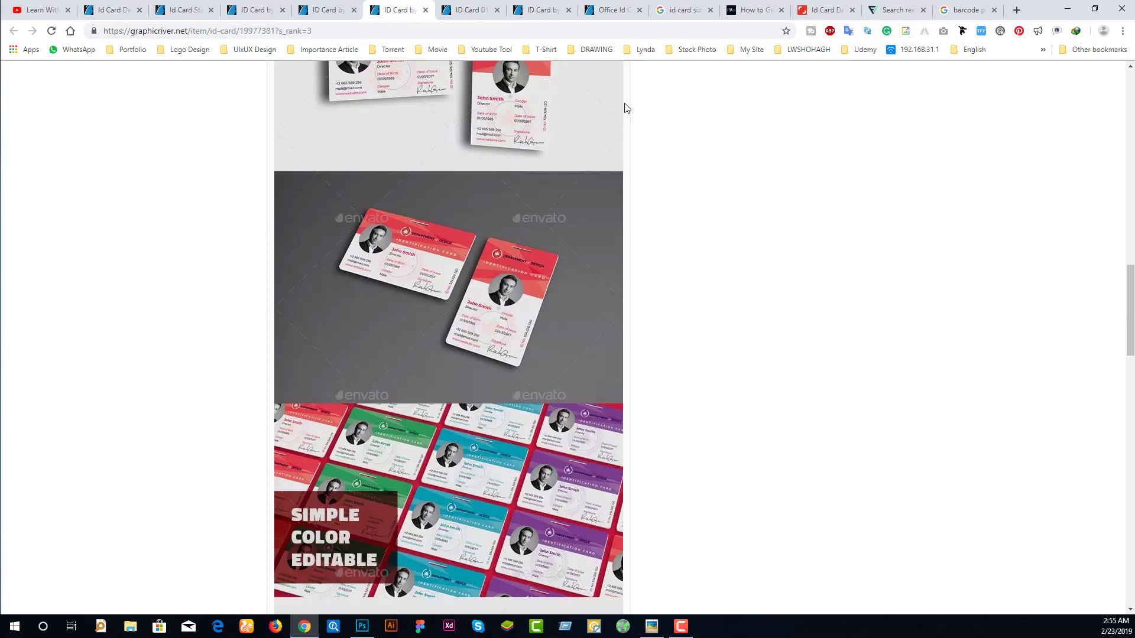
# - Reopen the Office Id Card page and view its mockup as an enlarged preview
pyautogui.click(612, 10)
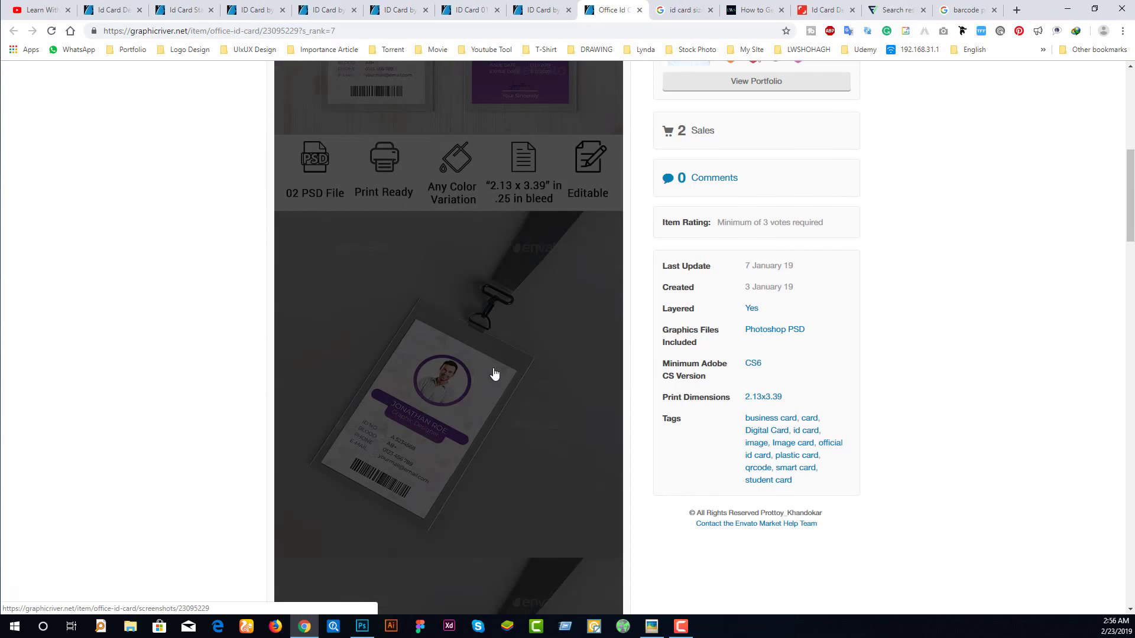
pyautogui.click(494, 363)
pyautogui.scroll(-4, 484, 347)
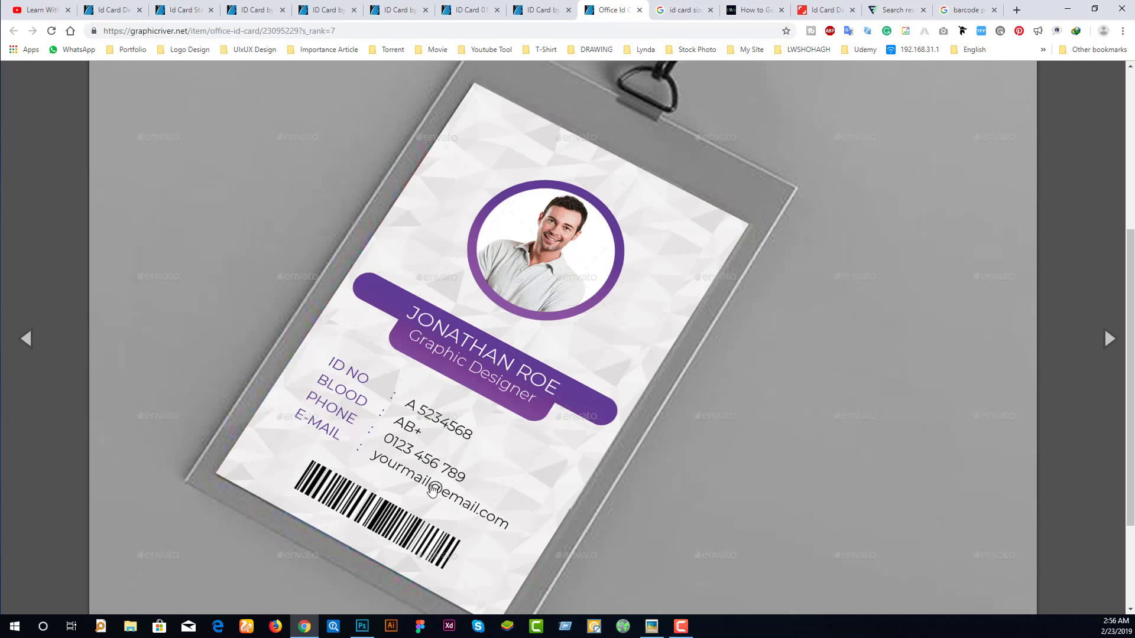
pyautogui.scroll(-1, 416, 414)
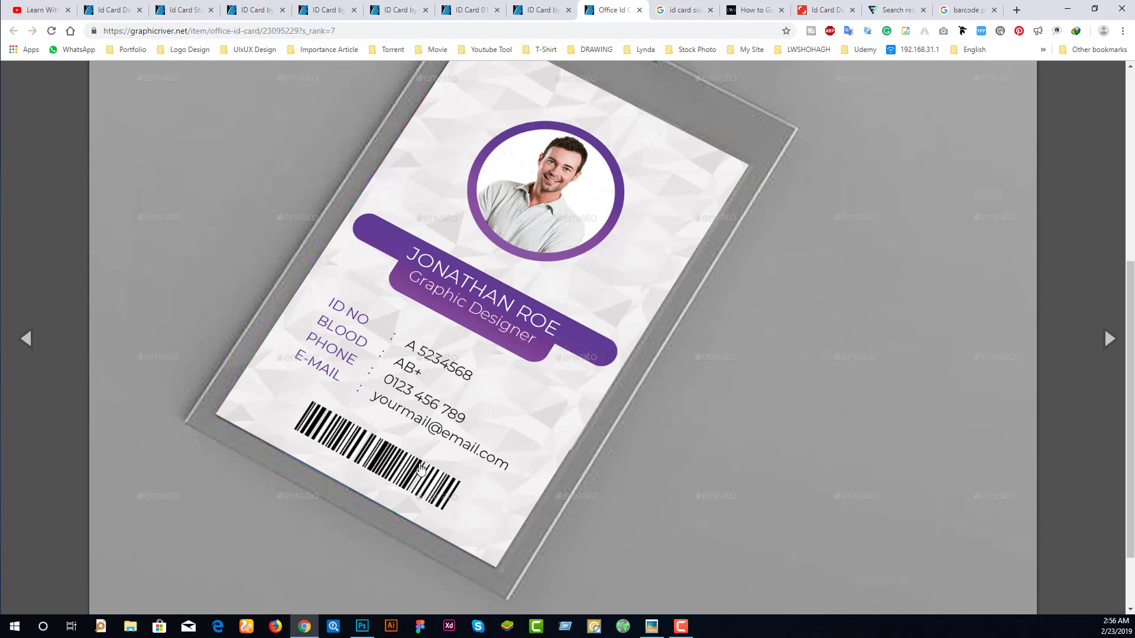
# - Open Shutterstock's Corporate ID Card Design Template in a new tab and study its enlarged image
pyautogui.click(833, 8)
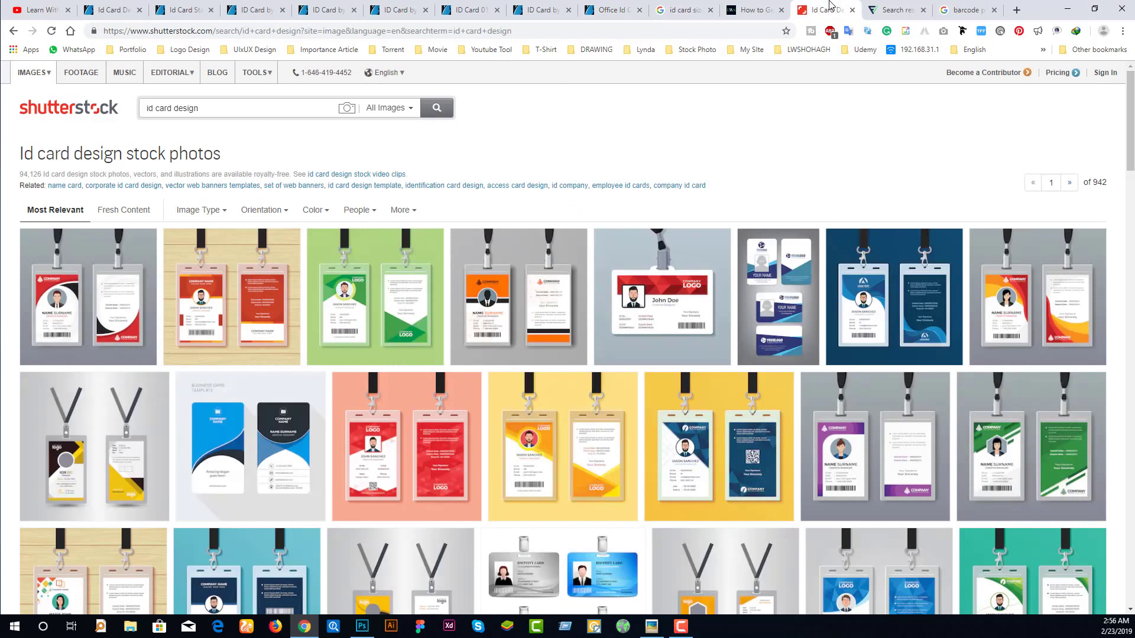
pyautogui.middleClick(777, 295)
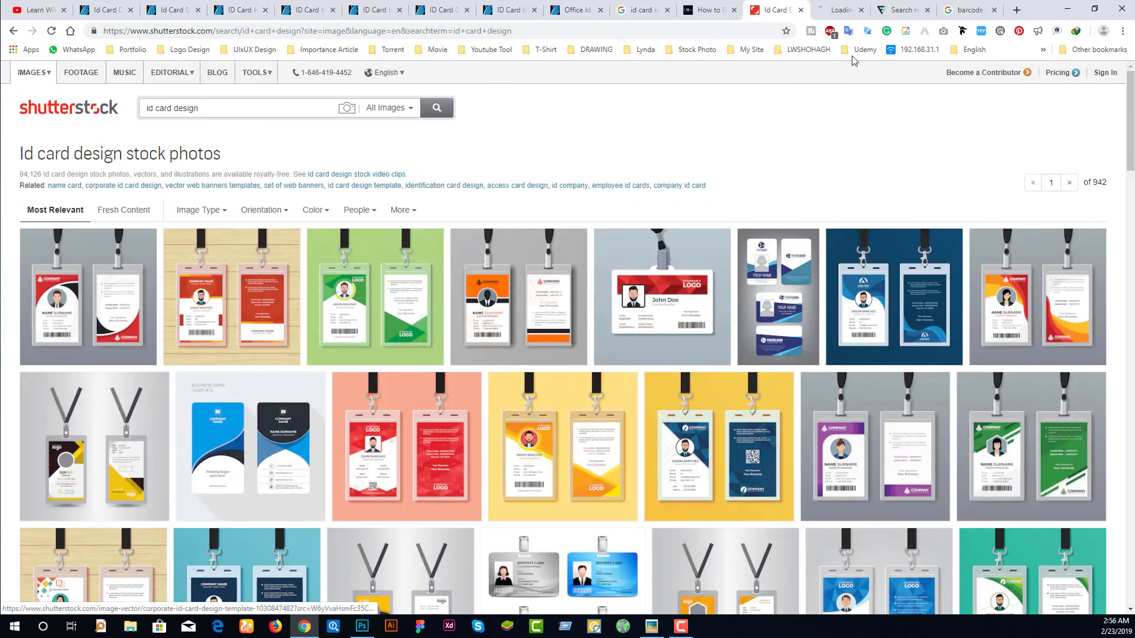
pyautogui.click(830, 9)
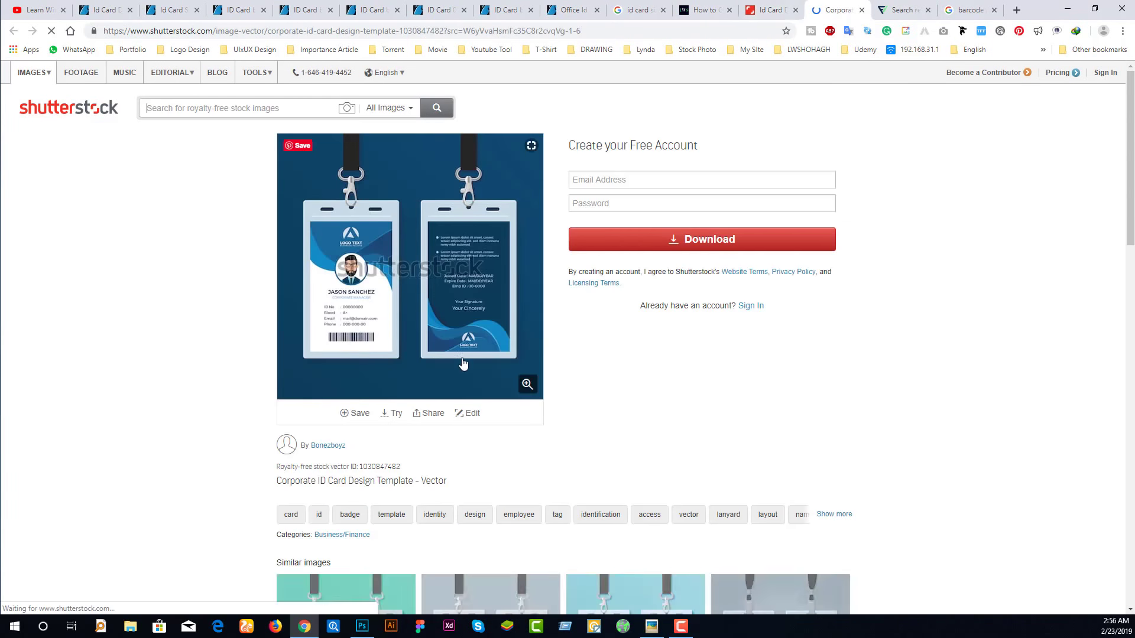
pyautogui.click(499, 373)
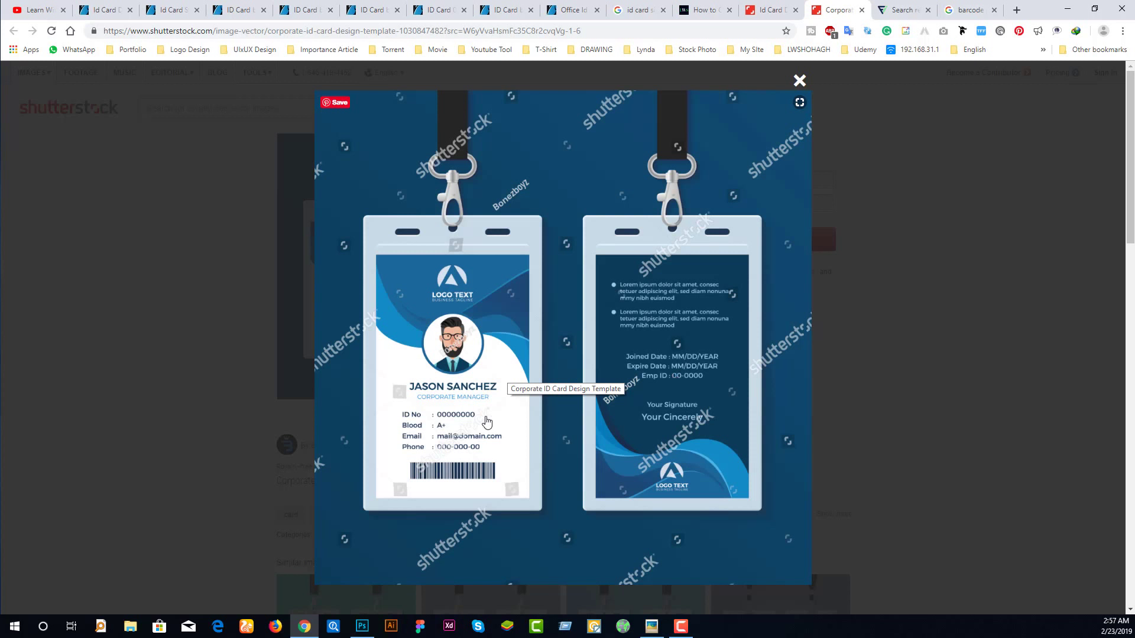
pyautogui.click(938, 204)
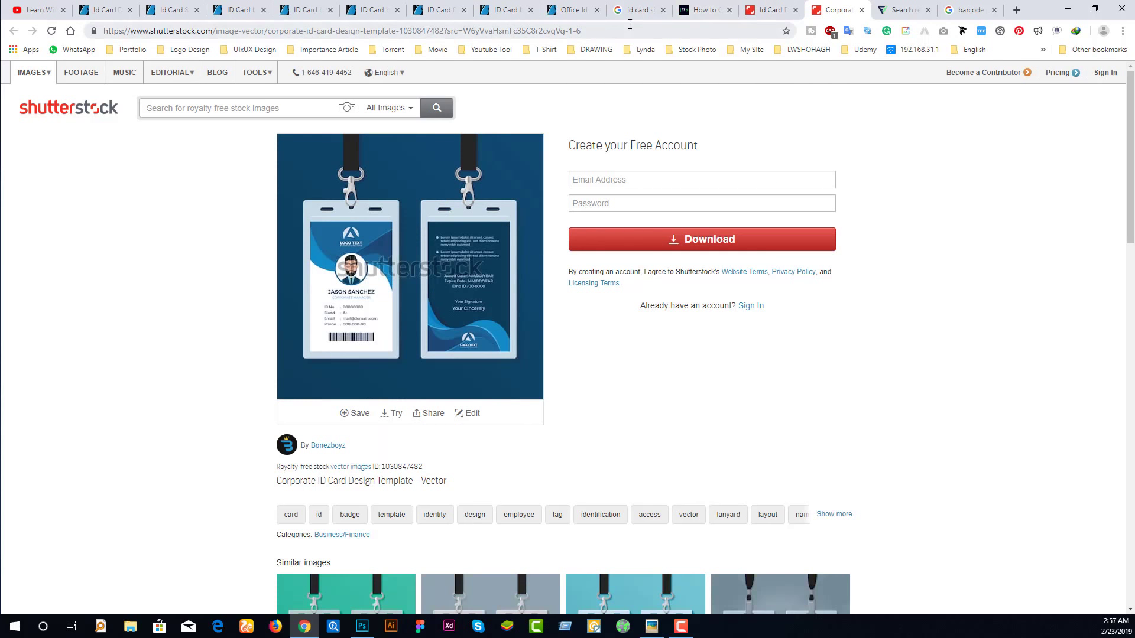
pyautogui.click(703, 10)
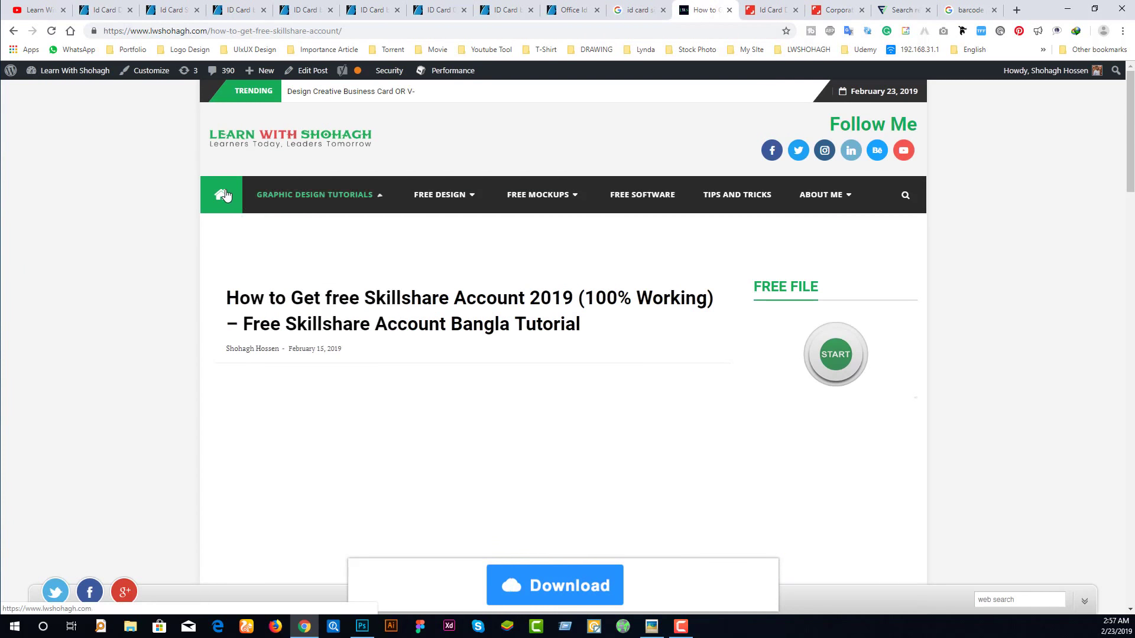
# - Dismiss the pop-up ad and browse Learn With Shohagh's Free ID Card Holder Mockup post, then close it
pyautogui.click(230, 193)
pyautogui.click(746, 10)
pyautogui.moveTo(443, 194)
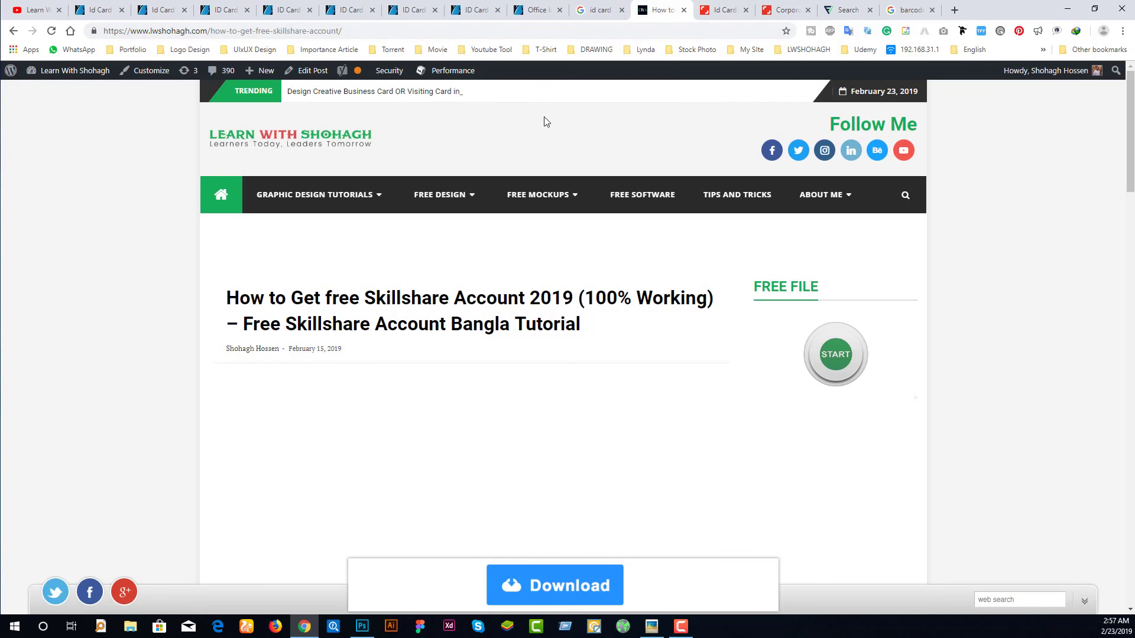
pyautogui.click(455, 198)
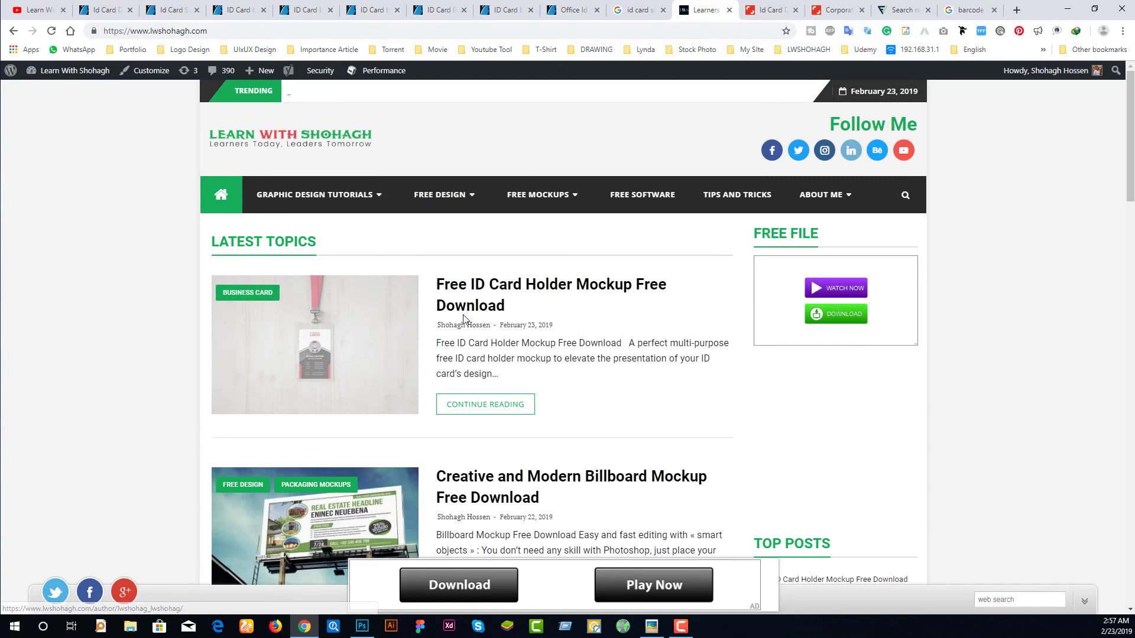
pyautogui.click(480, 288)
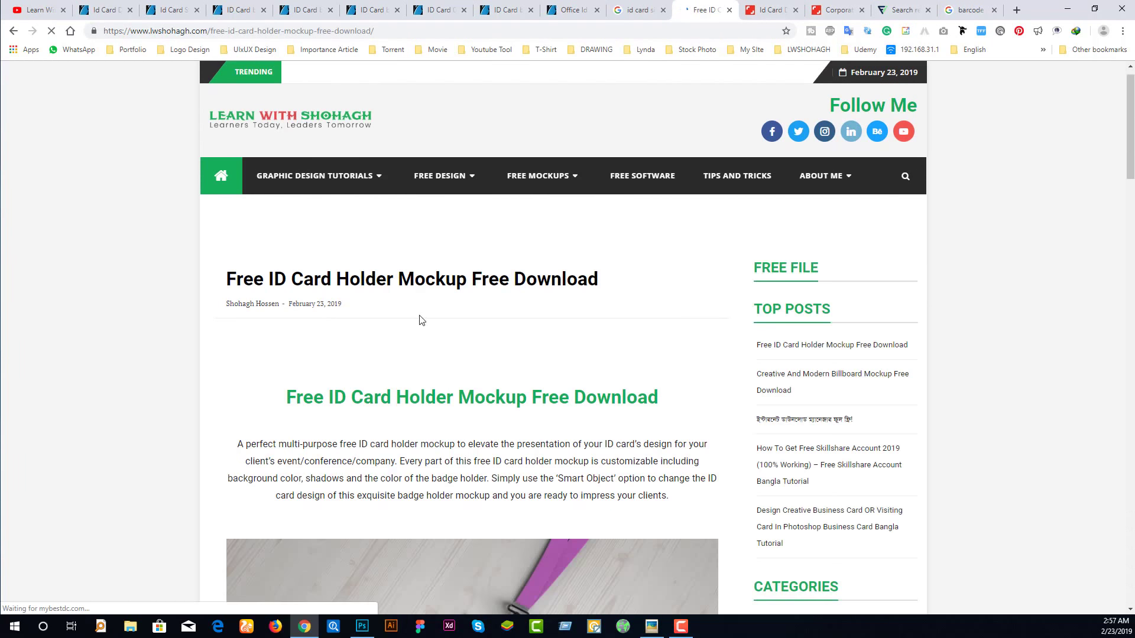
pyautogui.scroll(-5, 521, 291)
pyautogui.scroll(-10, 520, 291)
pyautogui.scroll(-5, 509, 311)
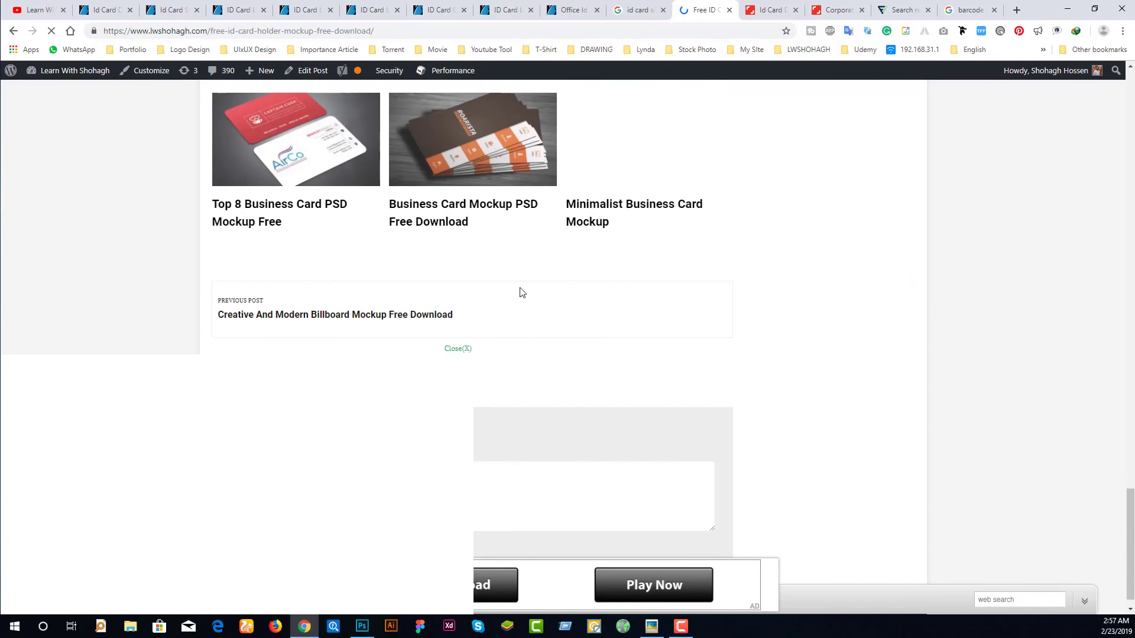
pyautogui.scroll(5, 520, 304)
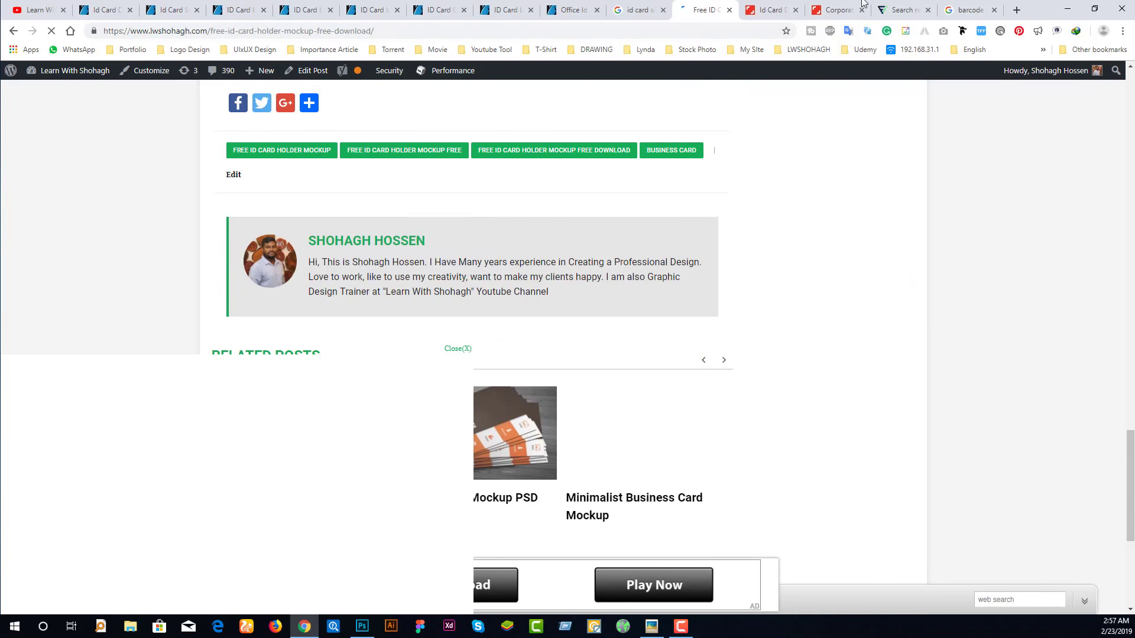
pyautogui.click(729, 10)
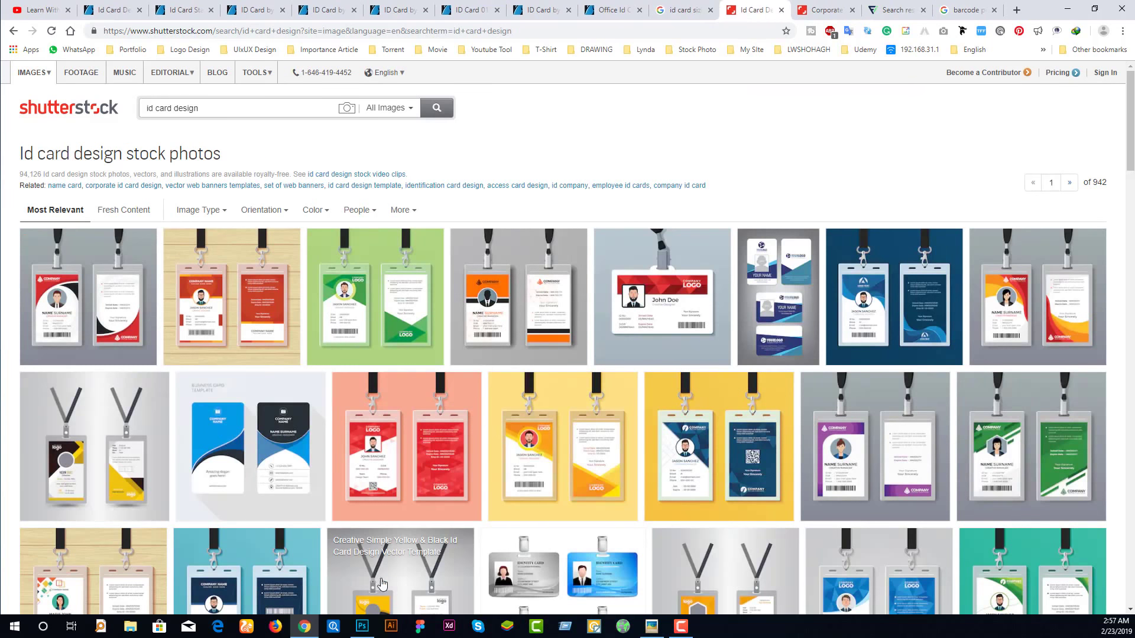
# - Bring up the GraphicRiver Office Id Card item page as reference, then return to Photoshop
pyautogui.click(364, 629)
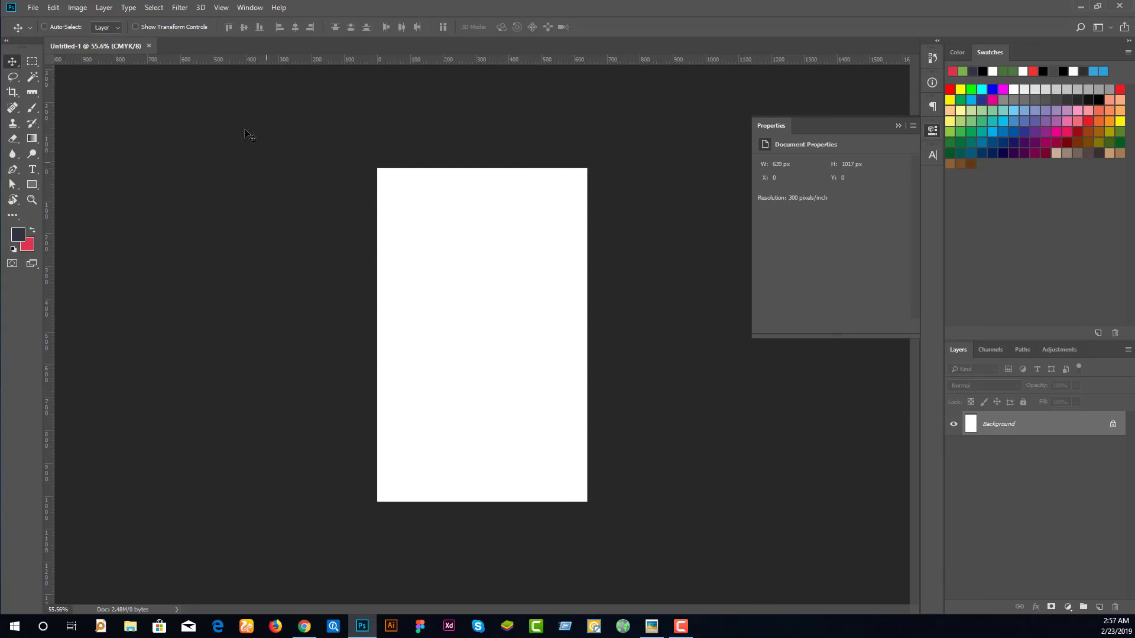
pyautogui.click(304, 626)
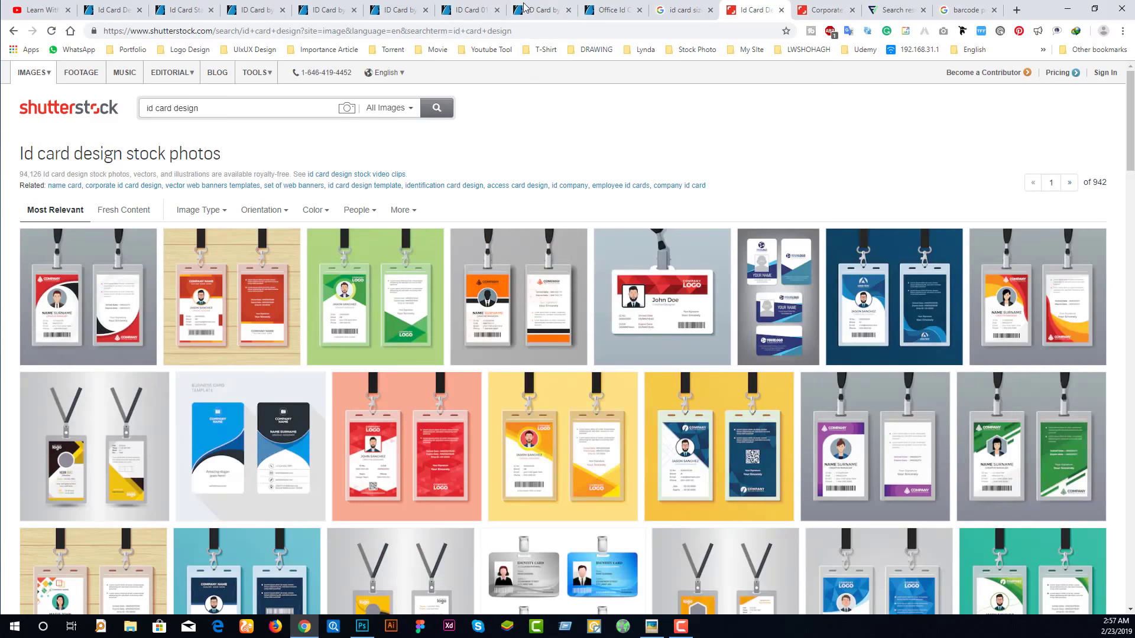
pyautogui.click(609, 10)
pyautogui.press('Escape')
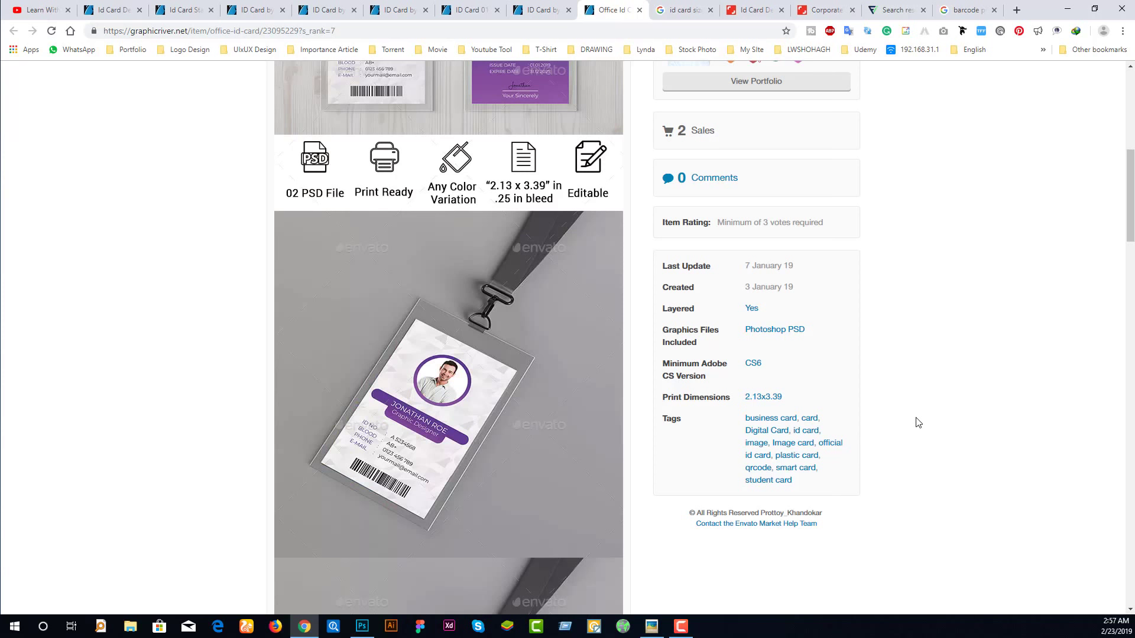
pyautogui.click(363, 628)
# - Create a 2.13 × 3.39 inch, 300 ppi CMYK document (639 × 1017 px)
pyautogui.click(33, 9)
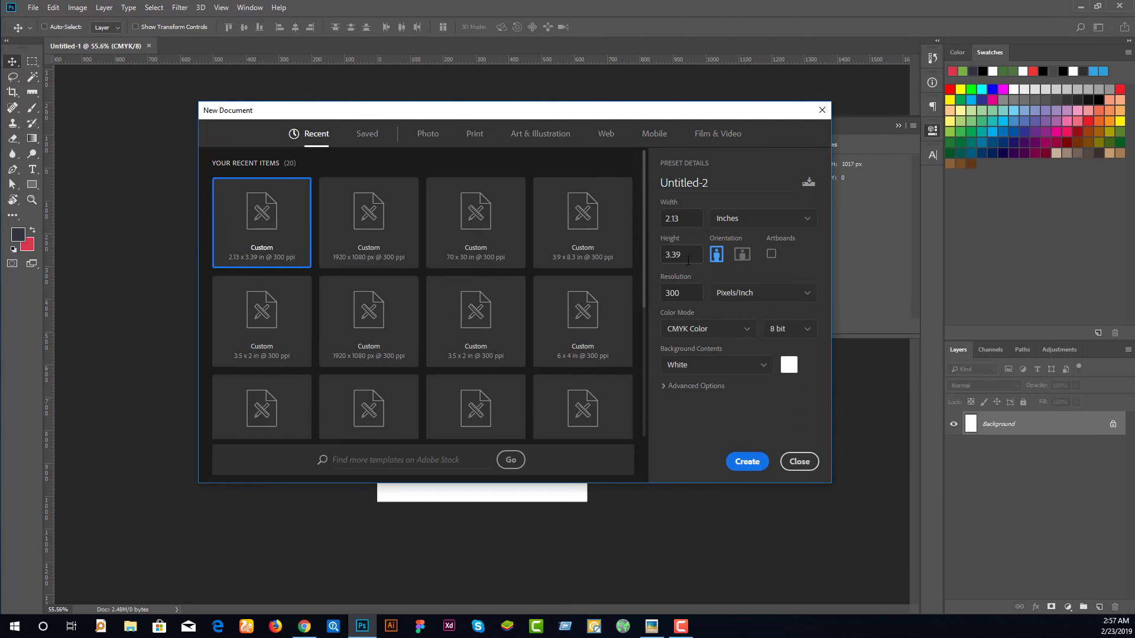
pyautogui.doubleClick(686, 288)
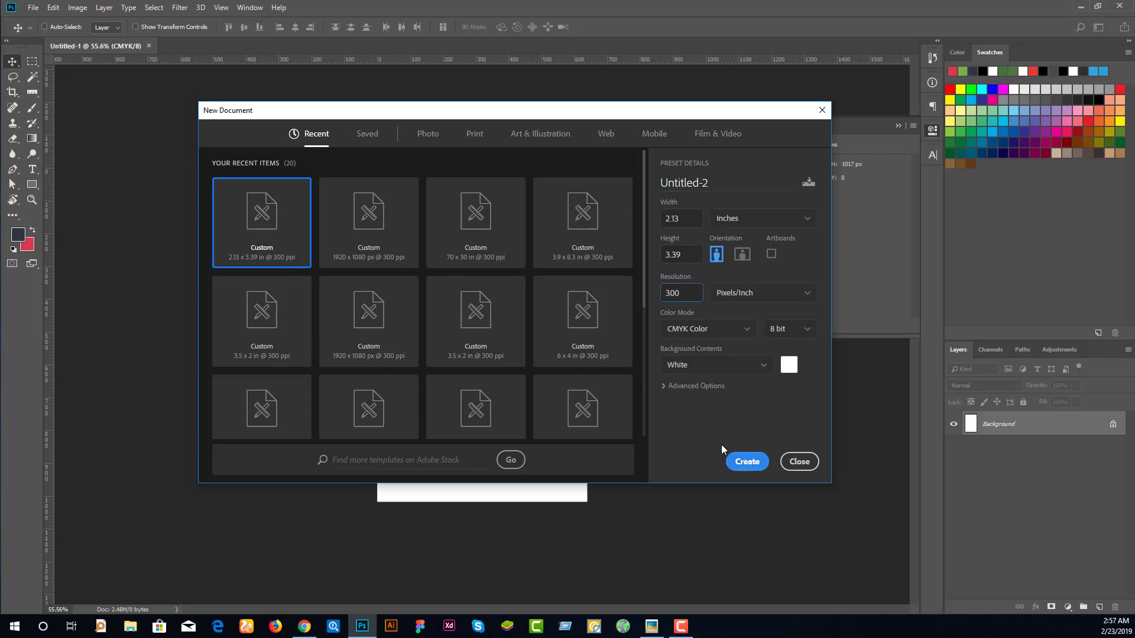
pyautogui.click(746, 462)
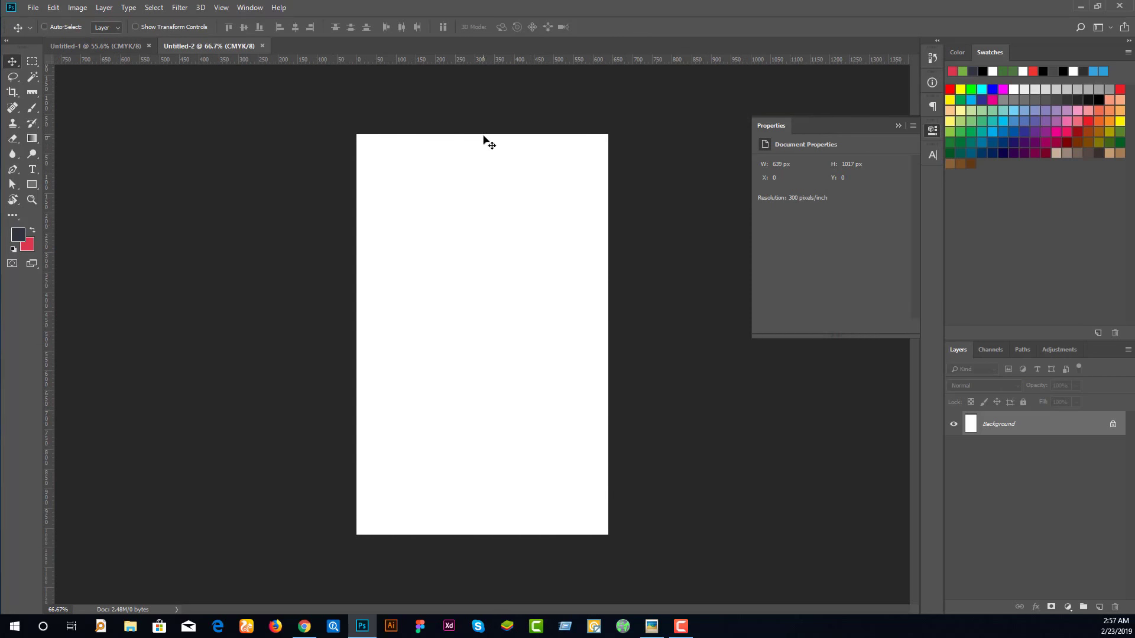
# - Place guides on the card's left, top and right edges
pyautogui.moveTo(52, 165); pyautogui.dragTo(356, 183)
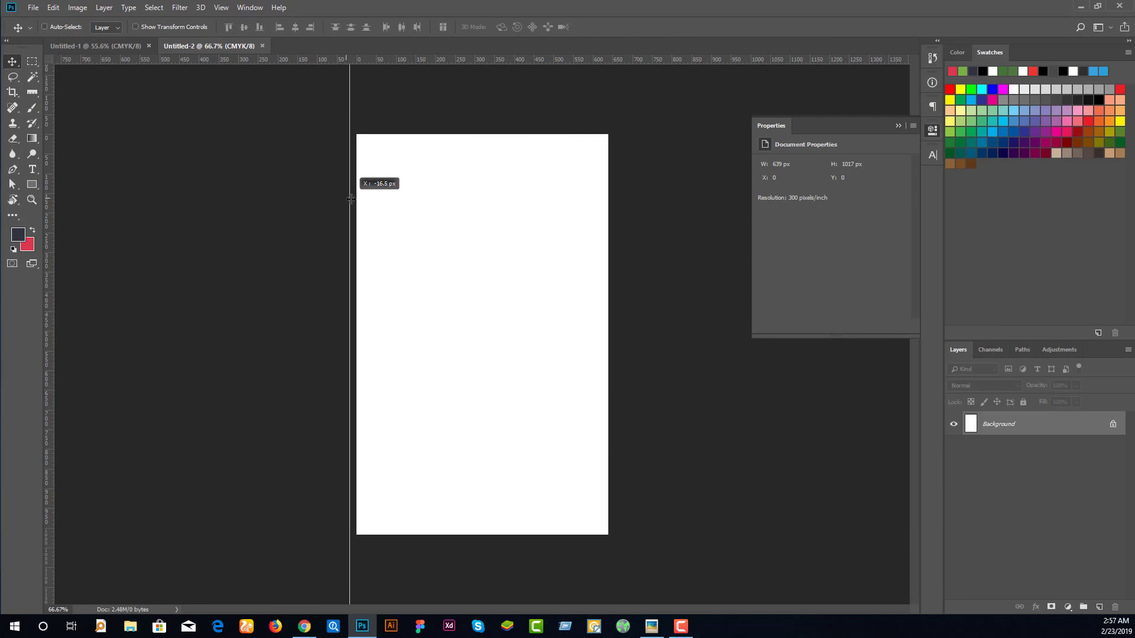
pyautogui.moveTo(359, 59)
pyautogui.mouseDown()
pyautogui.moveTo(98, 134)
pyautogui.moveTo(607, 151)
pyautogui.mouseUp()
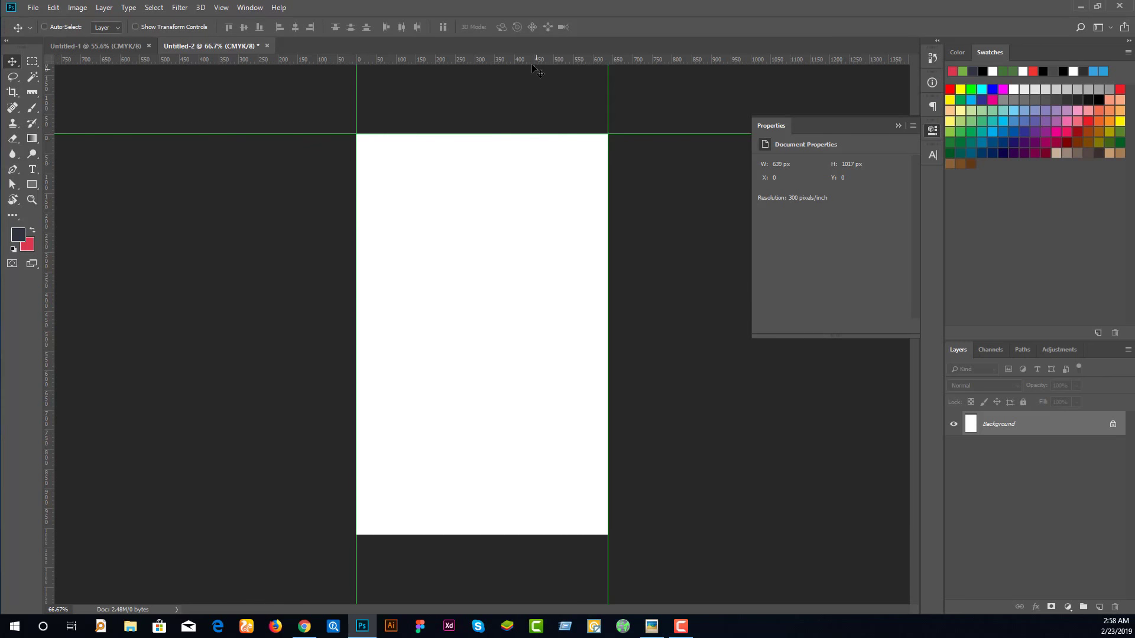
pyautogui.moveTo(535, 60); pyautogui.dragTo(507, 534)
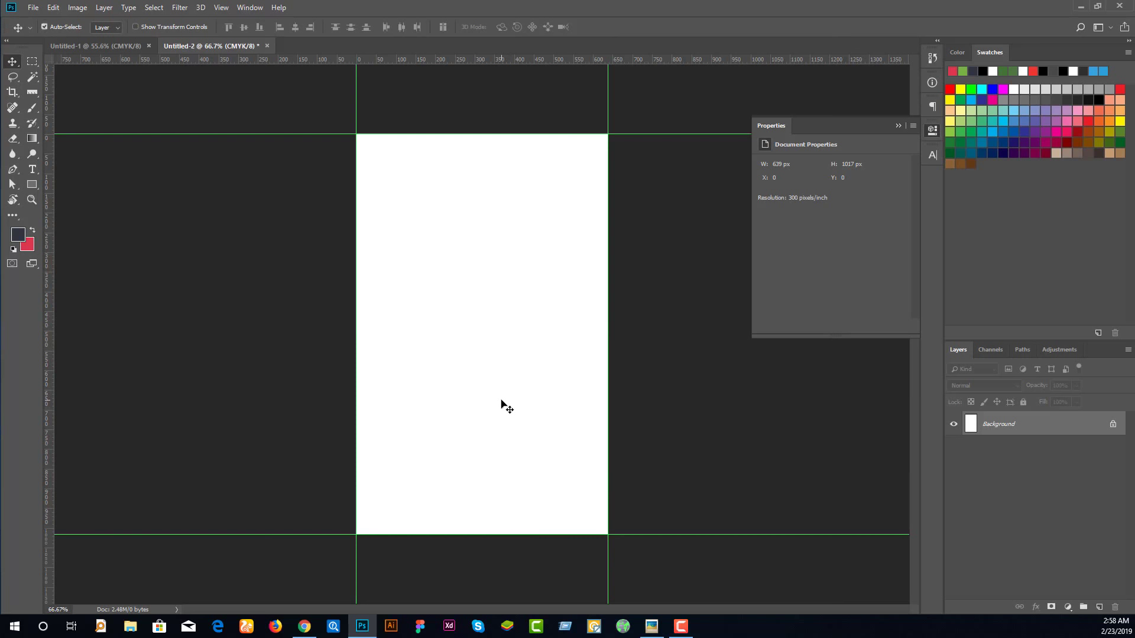
pyautogui.hotkey('ctrl', ';')
pyautogui.hotkey('ctrl', ';')
pyautogui.scroll(2, 448, 298)
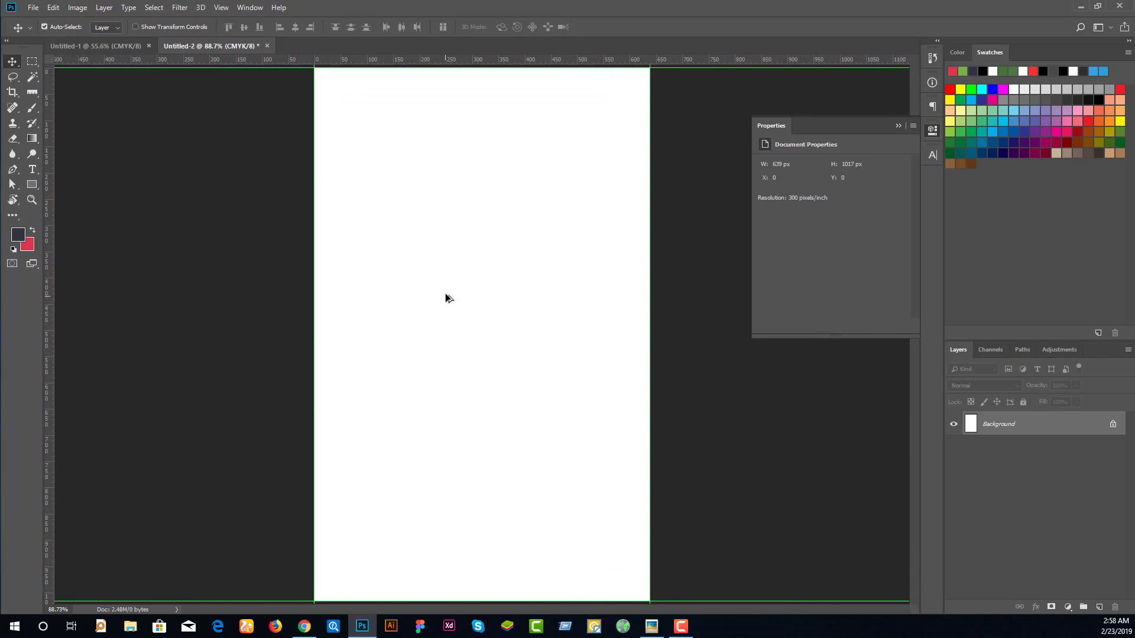
pyautogui.scroll(-1, 354, 184)
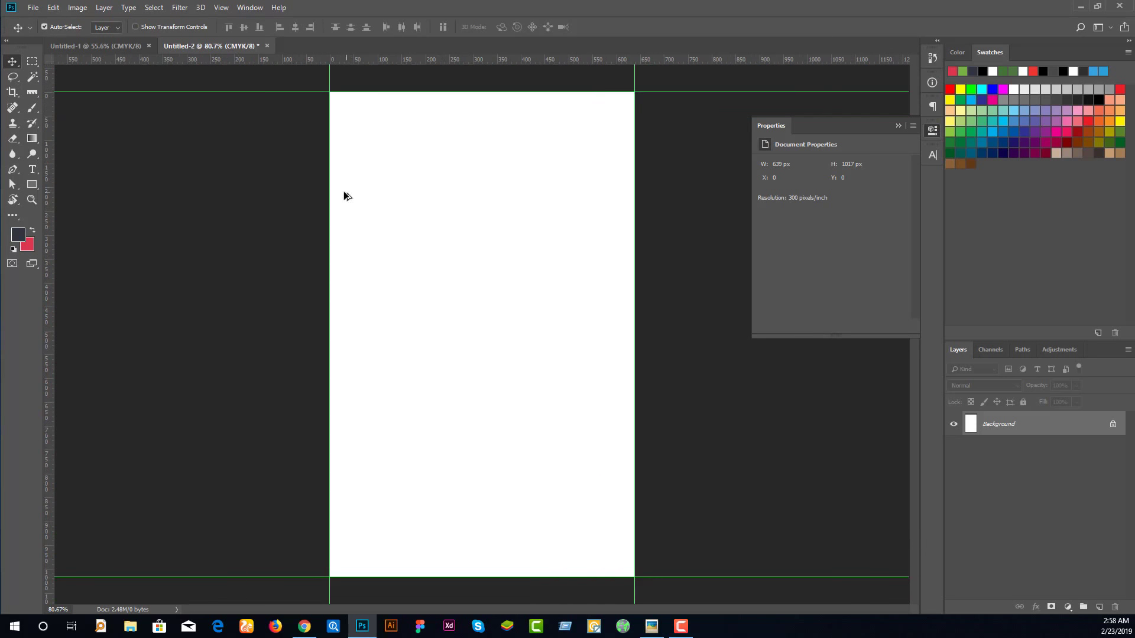
# - Draw a 0.125 × 0.125 inch temporary square with the Rectangle tool
pyautogui.click(37, 185)
pyautogui.click(471, 210)
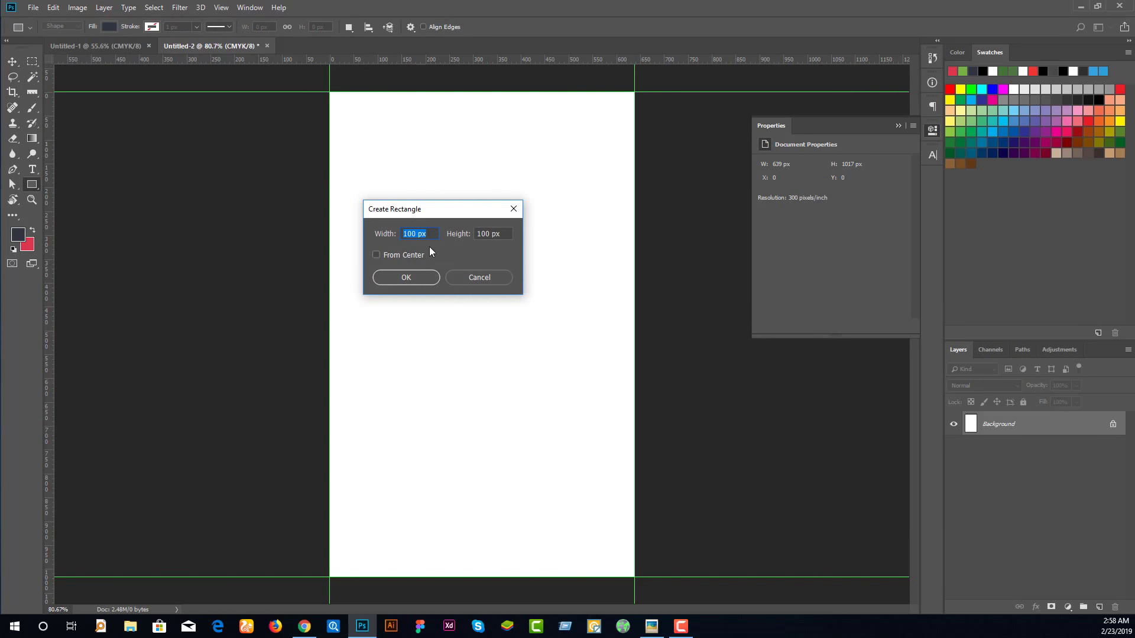
pyautogui.write('0')
pyautogui.doubleClick(435, 231)
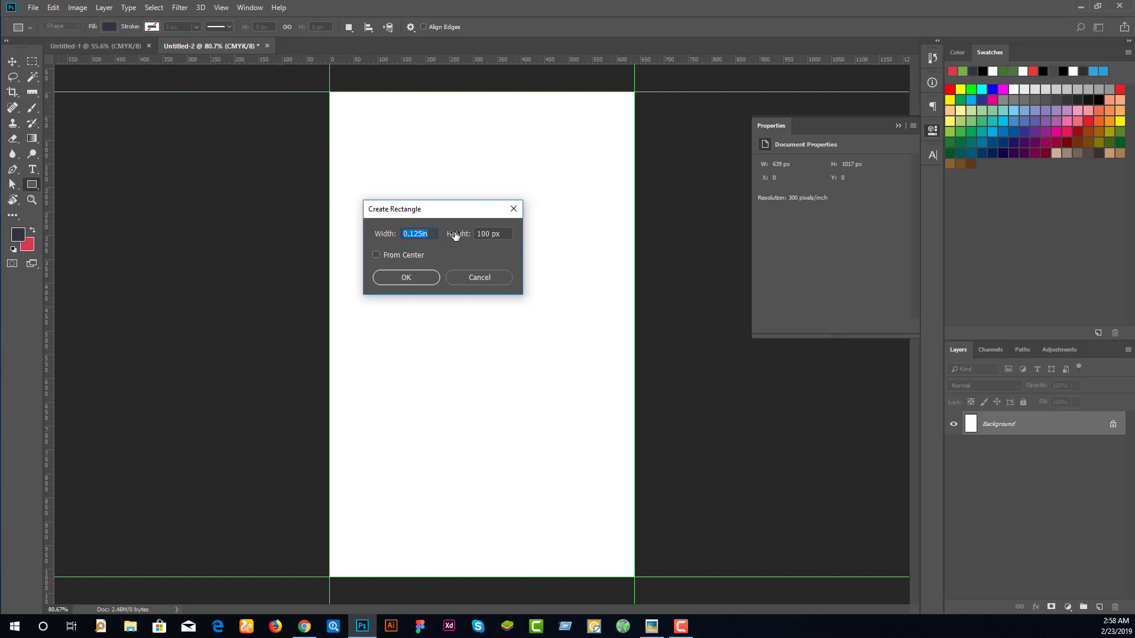
pyautogui.doubleClick(504, 235)
pyautogui.write('0.125in')
pyautogui.click(405, 278)
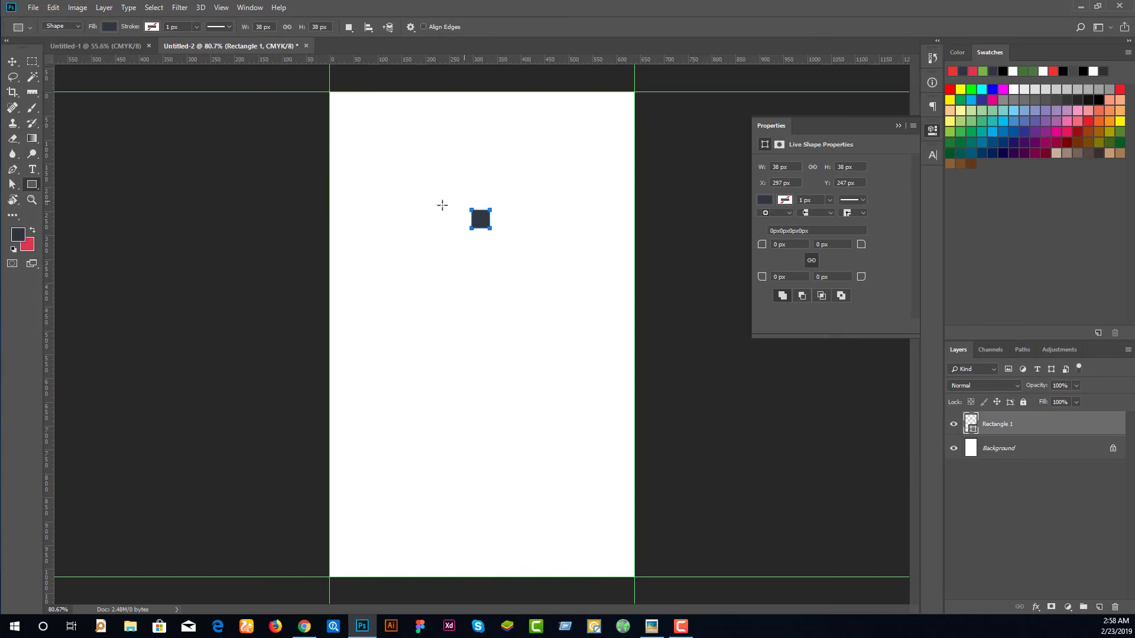
# - Snap the square into opposite corners to add 0.125 inch inset guides, then delete it
pyautogui.press('v')
pyautogui.moveTo(485, 223); pyautogui.dragTo(344, 105)
pyautogui.moveTo(331, 59); pyautogui.dragTo(314, 111)
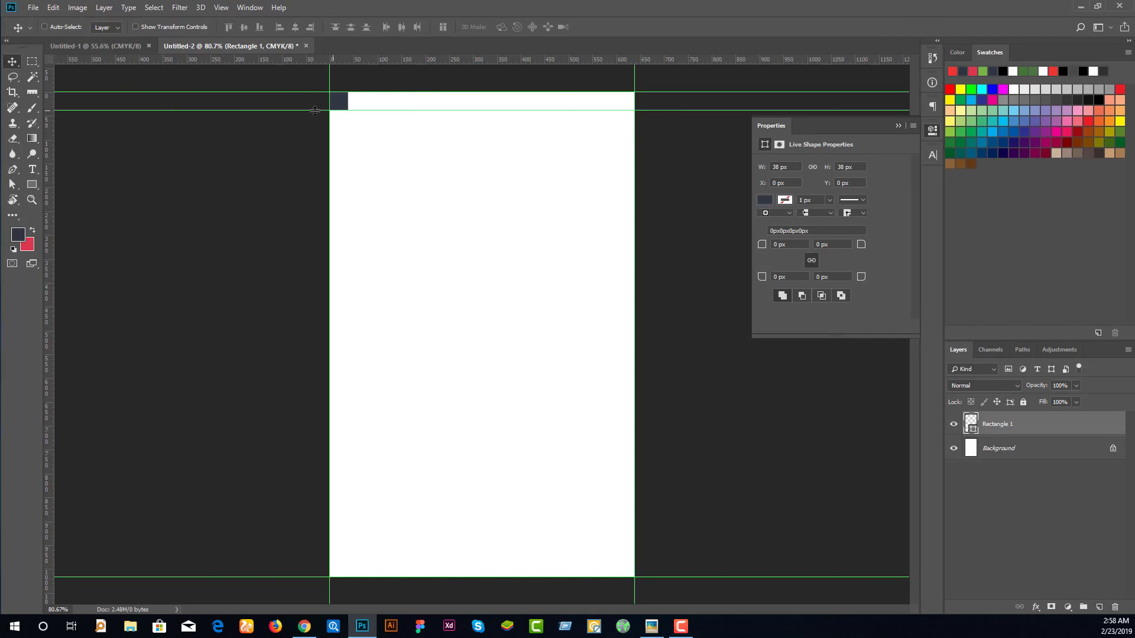
pyautogui.moveTo(46, 94)
pyautogui.mouseDown()
pyautogui.moveTo(348, 119)
pyautogui.moveTo(621, 569)
pyautogui.mouseUp()
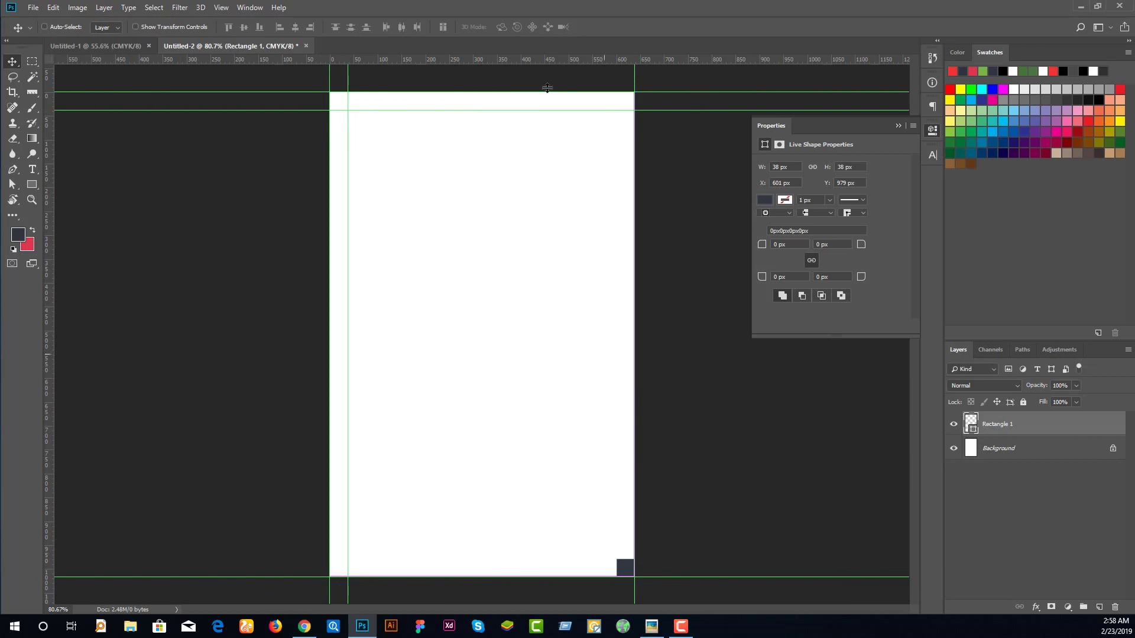
pyautogui.moveTo(539, 61)
pyautogui.mouseDown()
pyautogui.moveTo(564, 246)
pyautogui.moveTo(561, 559)
pyautogui.mouseUp()
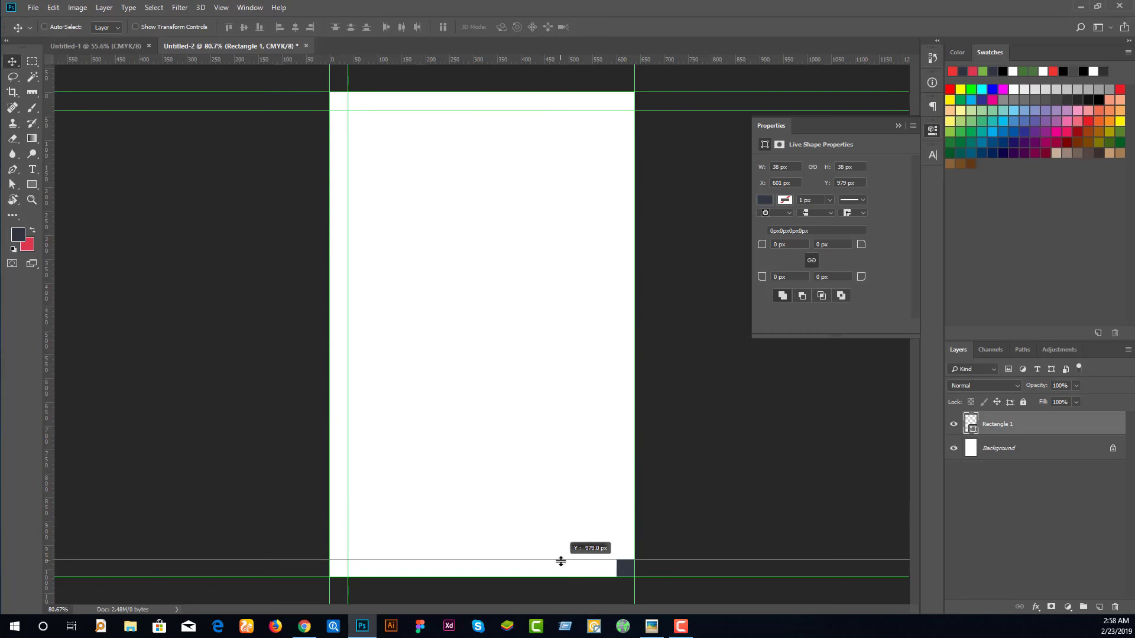
pyautogui.moveTo(47, 174); pyautogui.dragTo(615, 467)
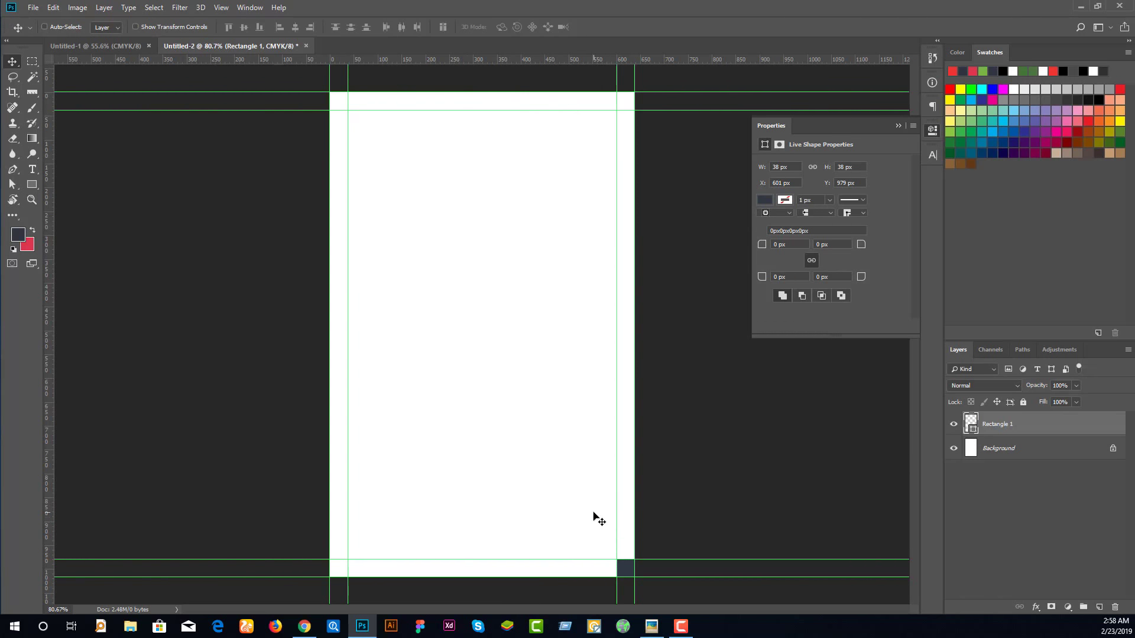
pyautogui.press('Delete')
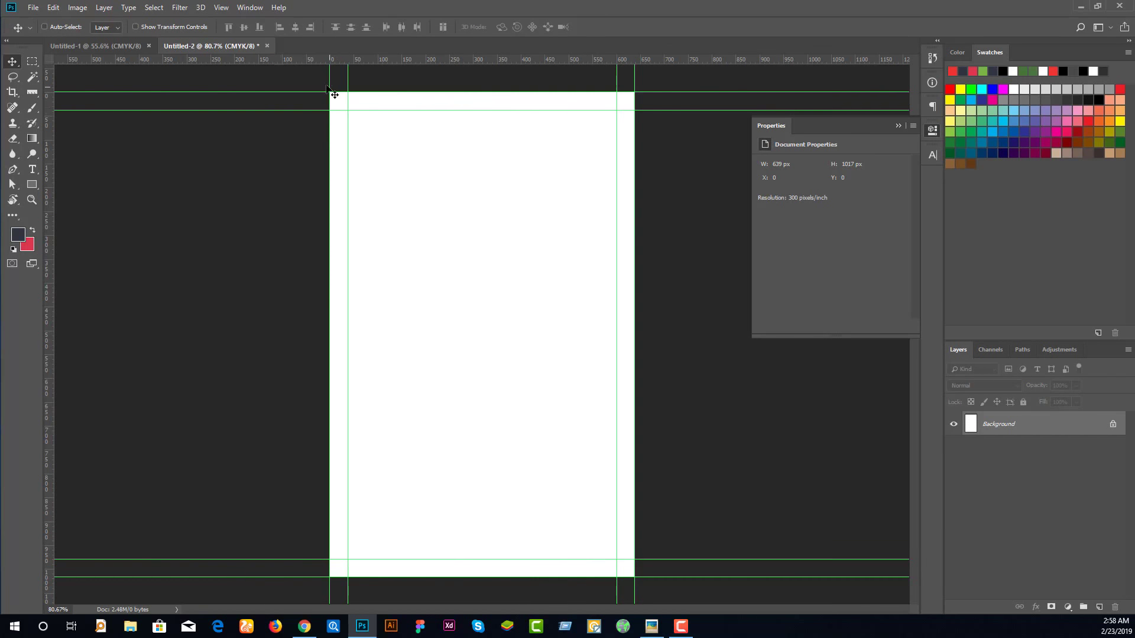
# - Set the background colour to white sampled from the canvas
pyautogui.click(31, 248)
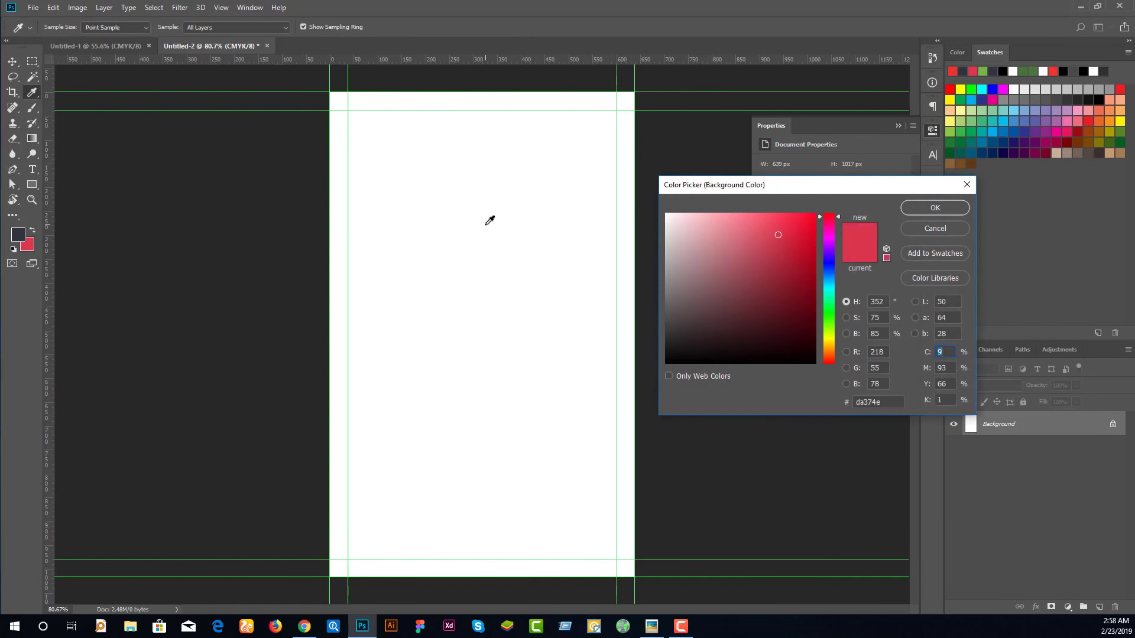
pyautogui.click(488, 222)
pyautogui.click(913, 207)
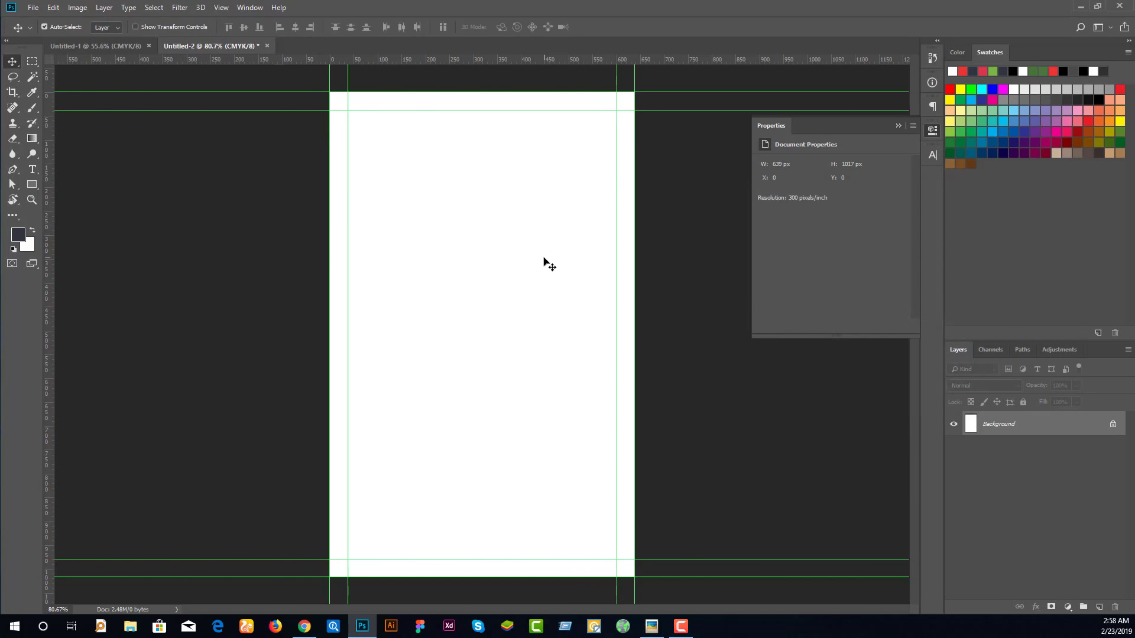
# - Enlarge the canvas by 0.25 inch in width and height, to 714 × 1092 px
pyautogui.hotkey('ctrl', 'alt', 'c')
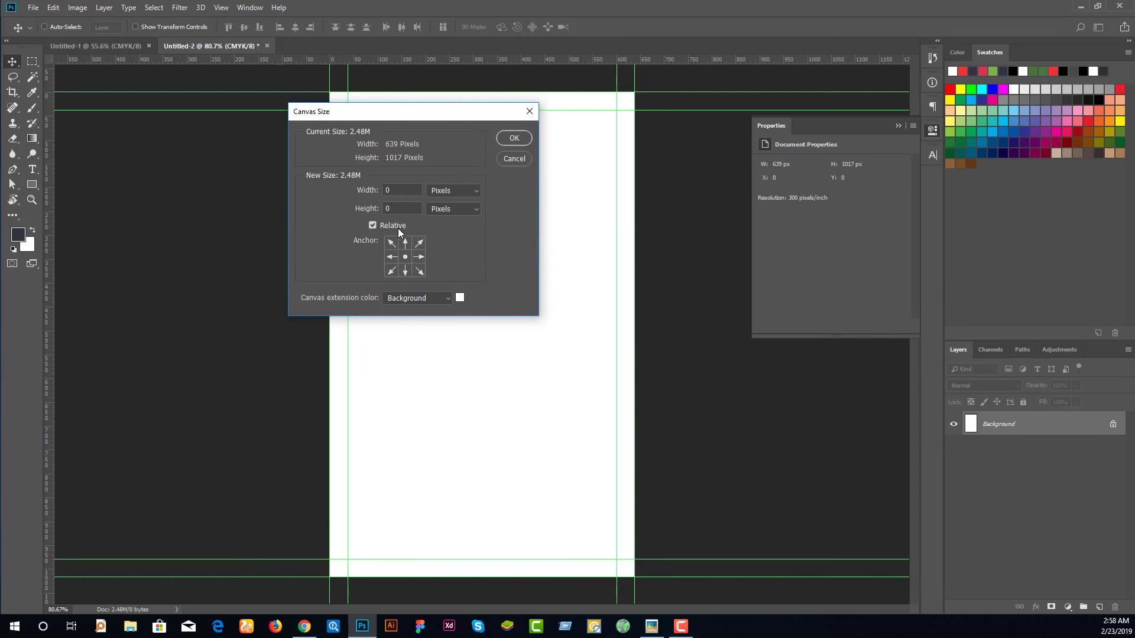
pyautogui.click(390, 227)
pyautogui.click(447, 195)
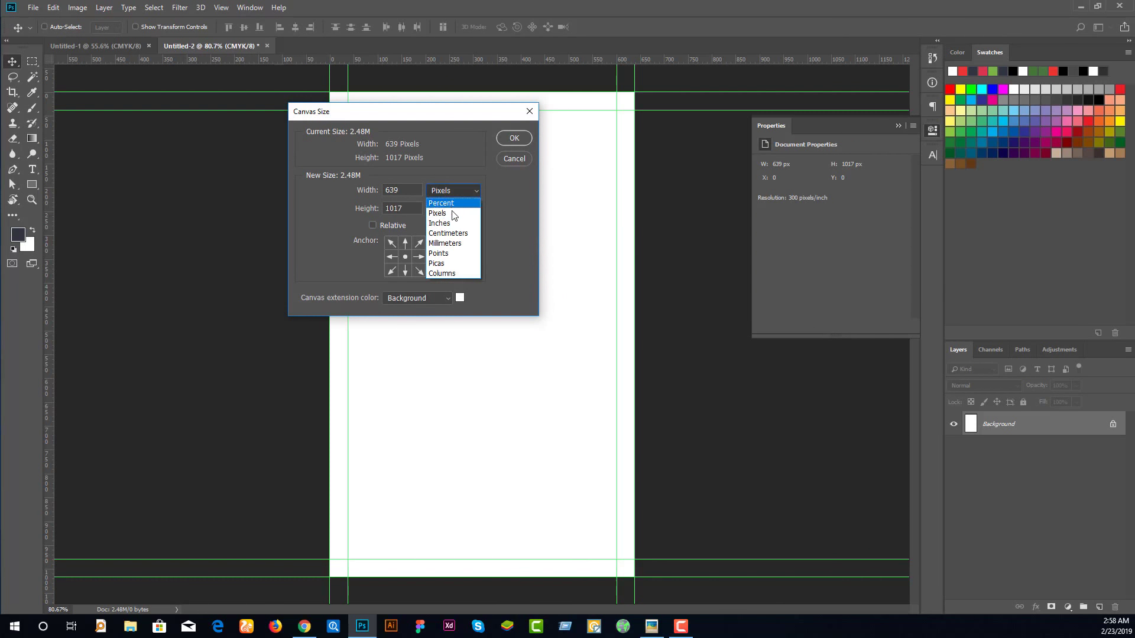
pyautogui.click(443, 204)
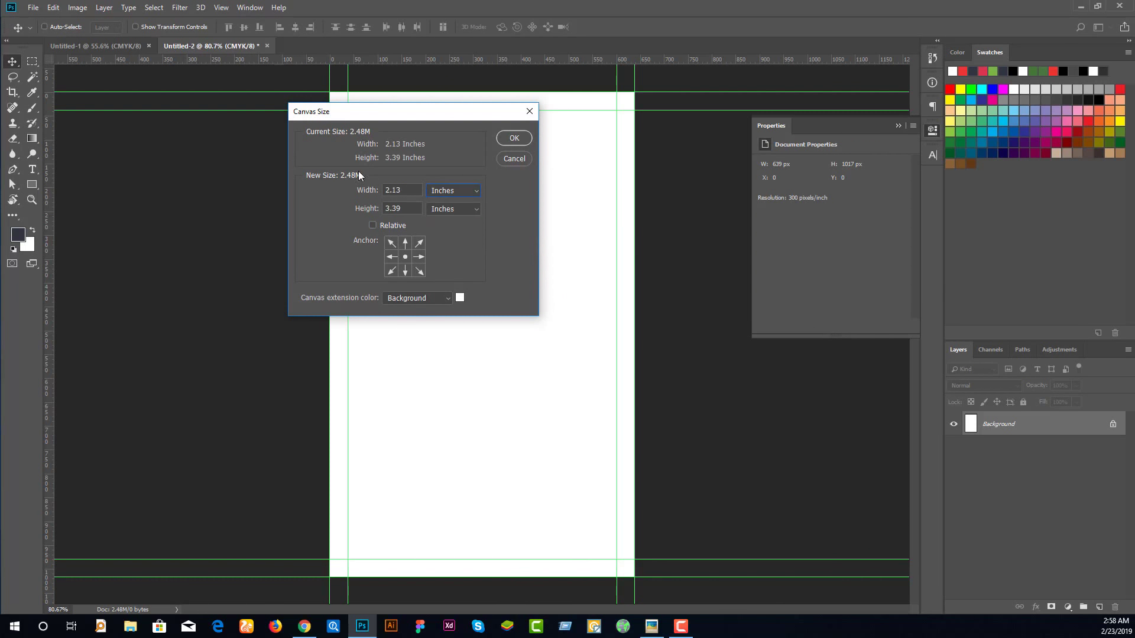
pyautogui.click(393, 226)
pyautogui.press('Tab')
pyautogui.write('0.25')
pyautogui.click(511, 138)
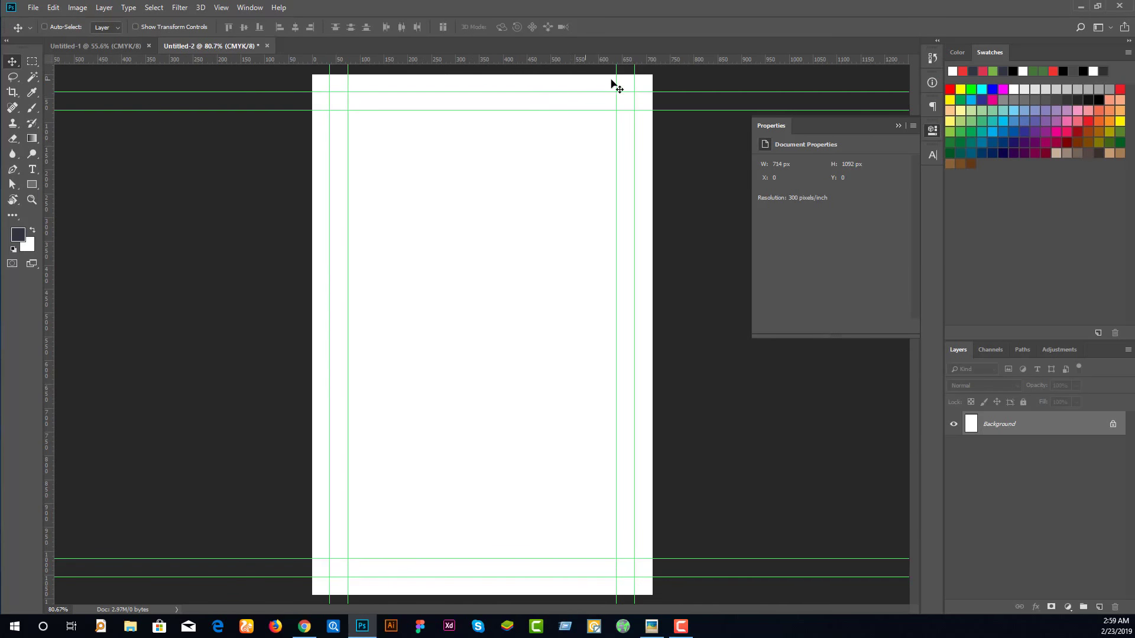
pyautogui.scroll(-4, 57, 283)
pyautogui.scroll(3, 501, 233)
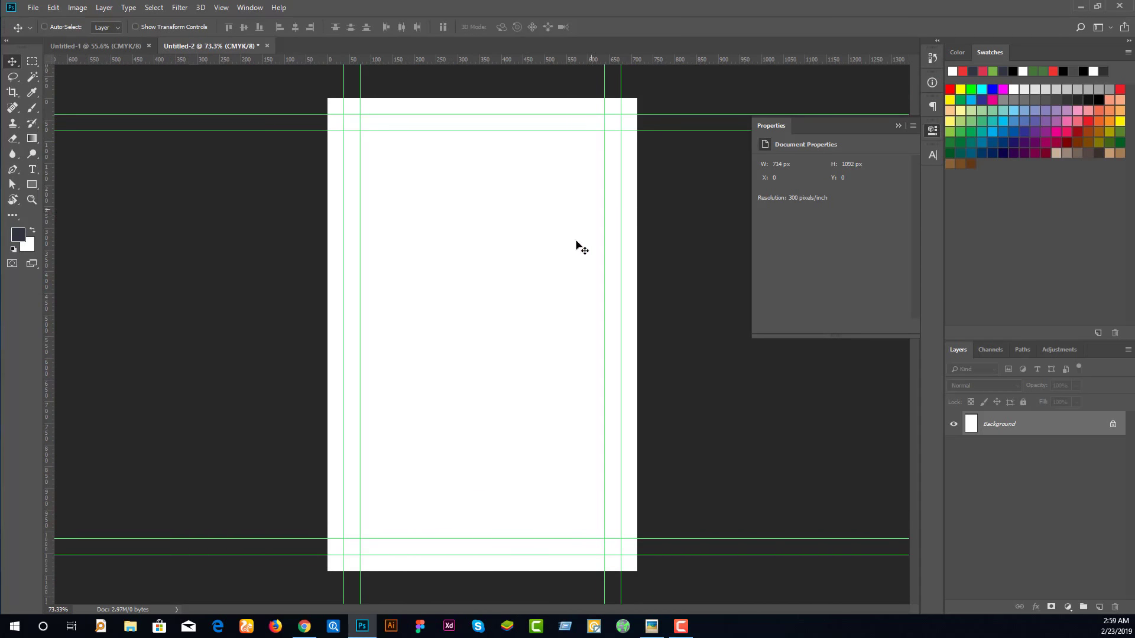
pyautogui.click(311, 633)
pyautogui.hotkey('ctrl', 'Tab')
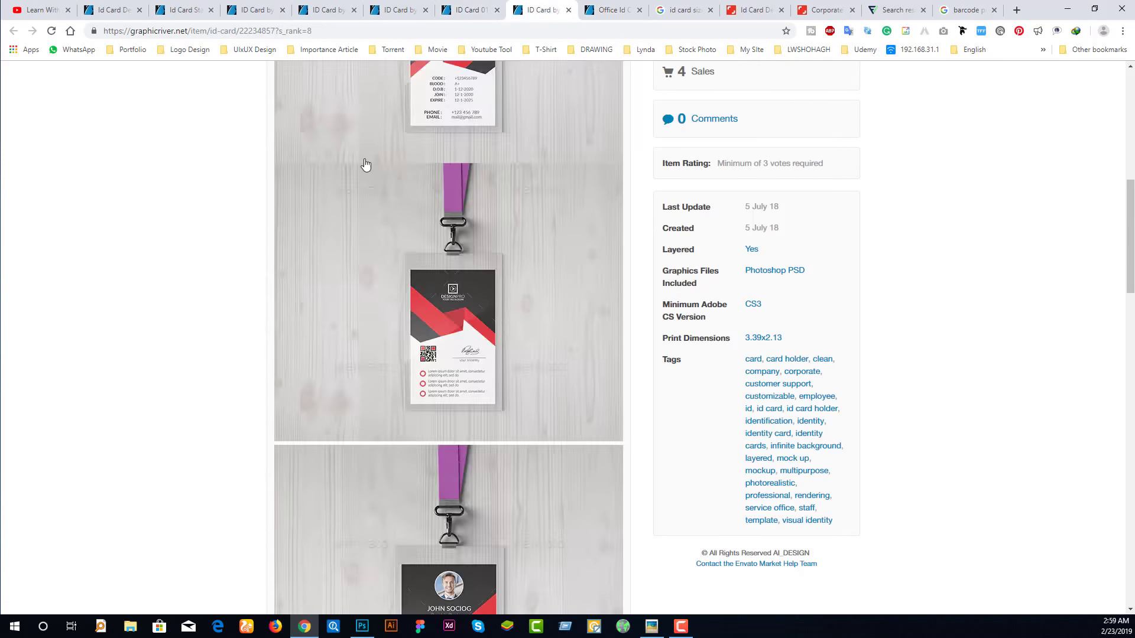
pyautogui.click(535, 299)
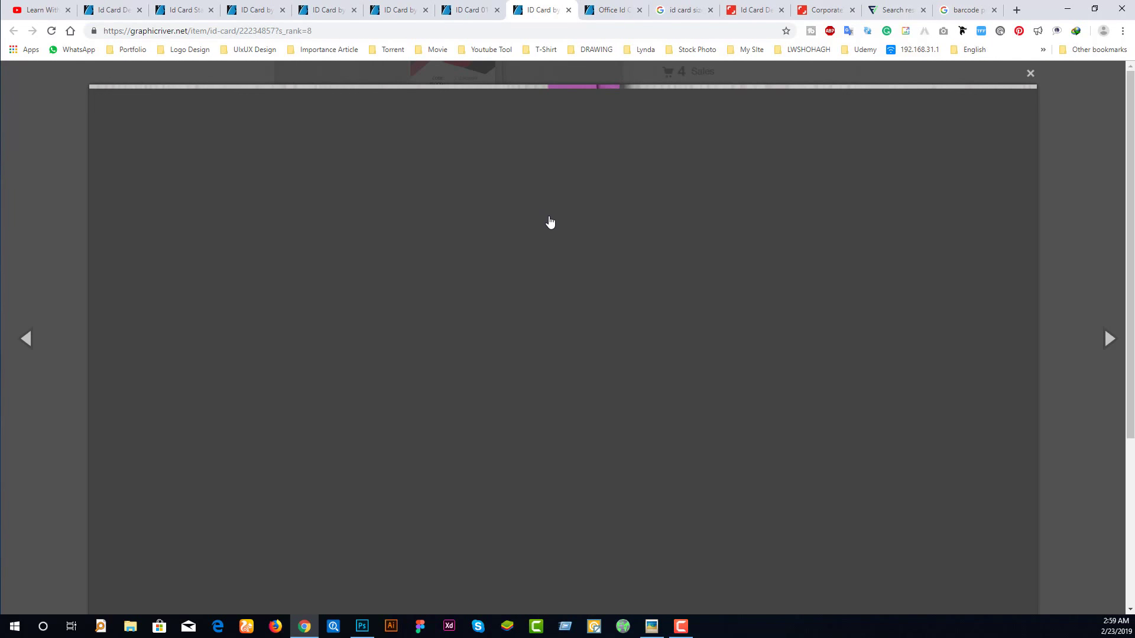
pyautogui.scroll(-4, 559, 229)
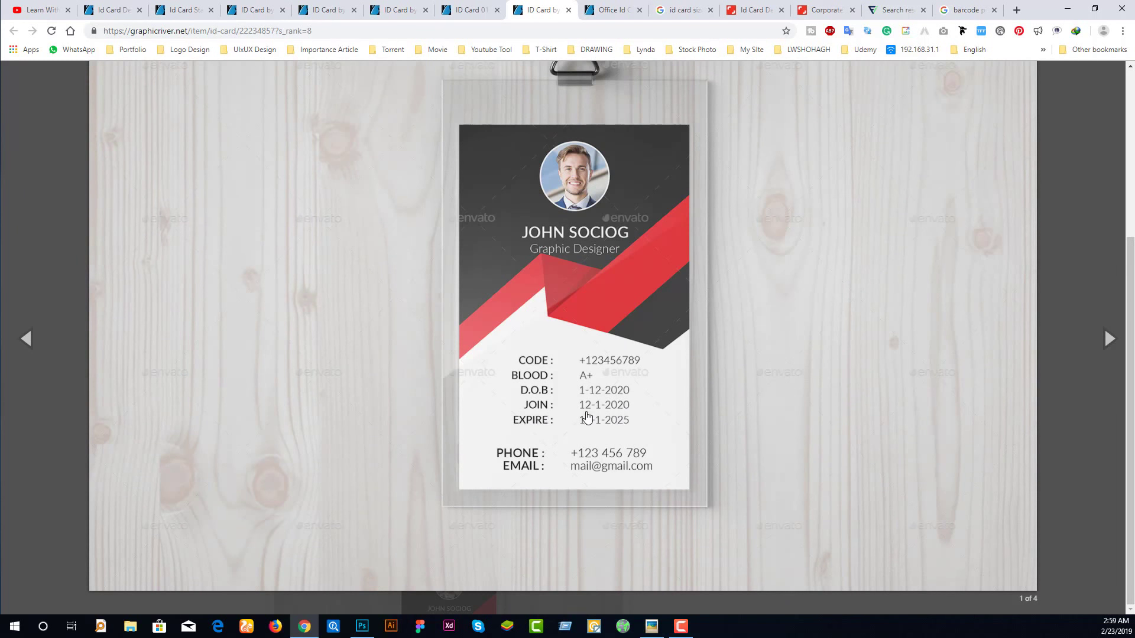
pyautogui.scroll(4, 706, 423)
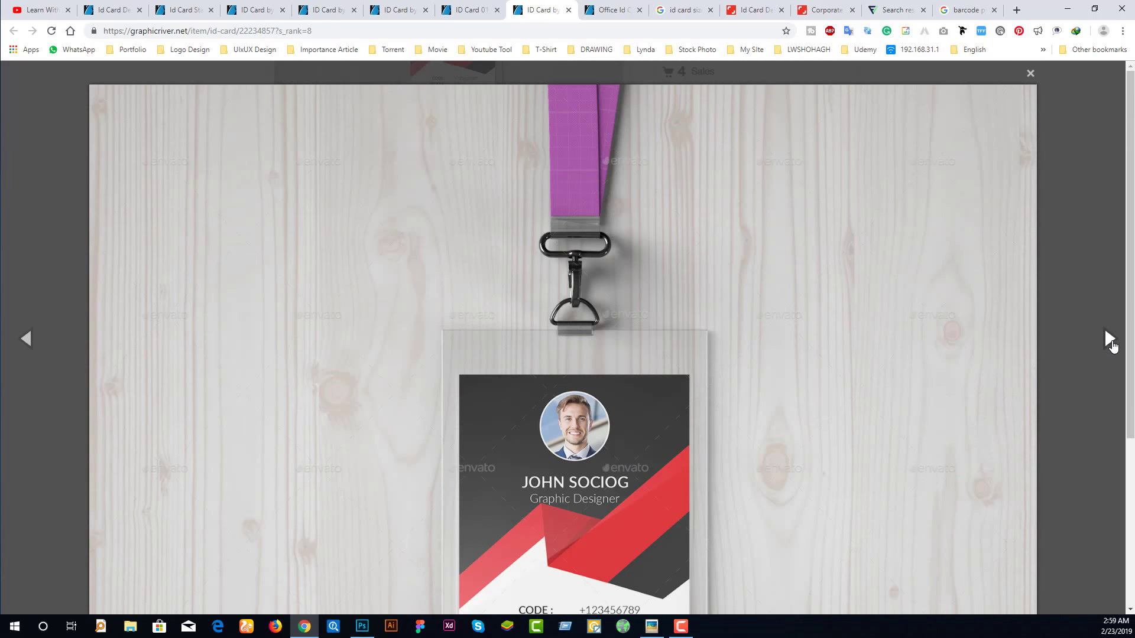
pyautogui.click(1108, 341)
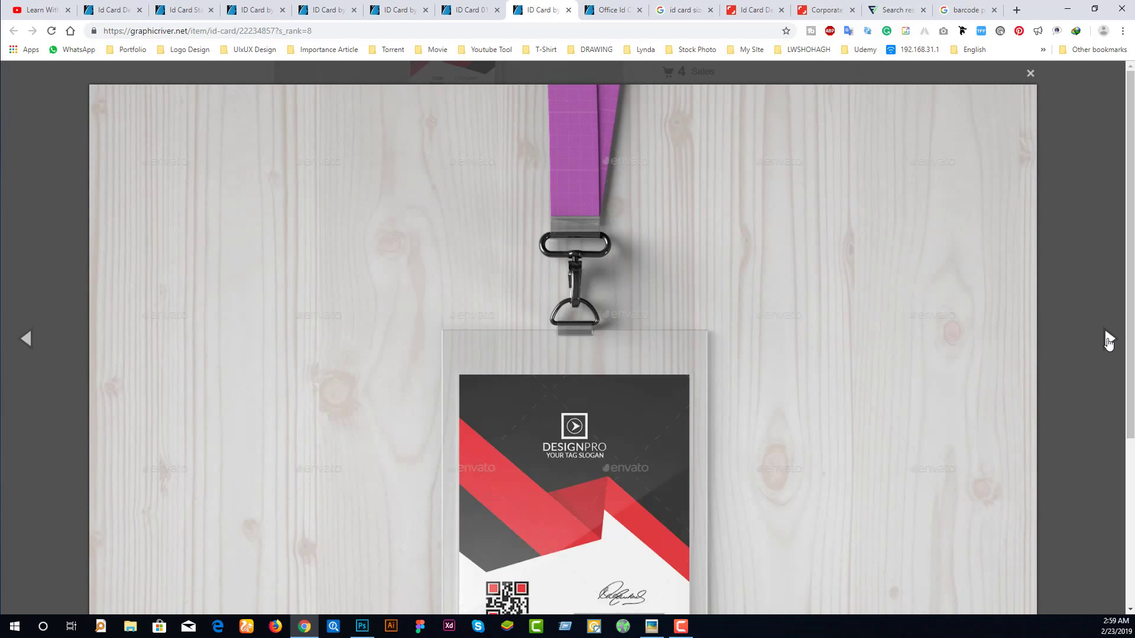
pyautogui.scroll(-4, 743, 359)
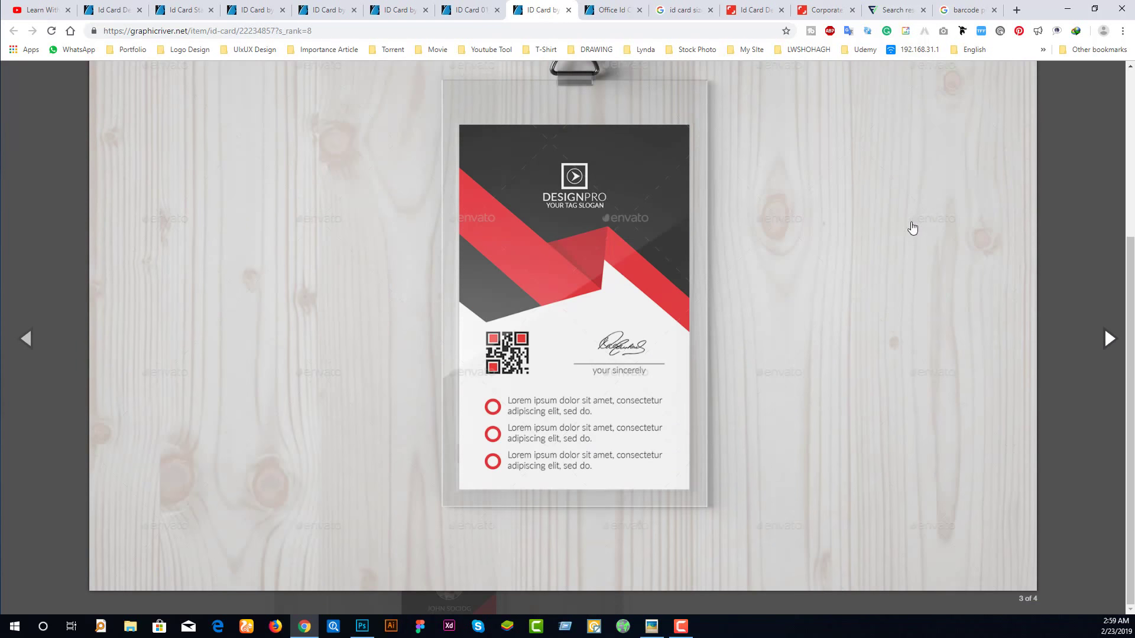
pyautogui.click(1064, 193)
pyautogui.click(361, 626)
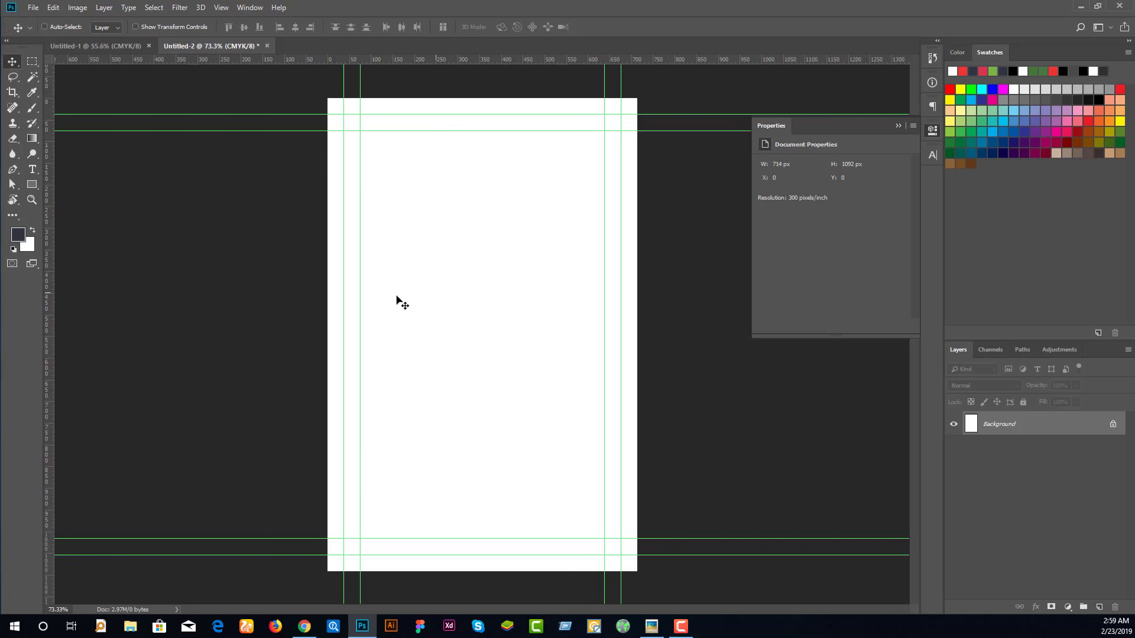
# - Draw a dark rectangle over the lower part of the page and raise its top edge slightly
pyautogui.click(32, 185)
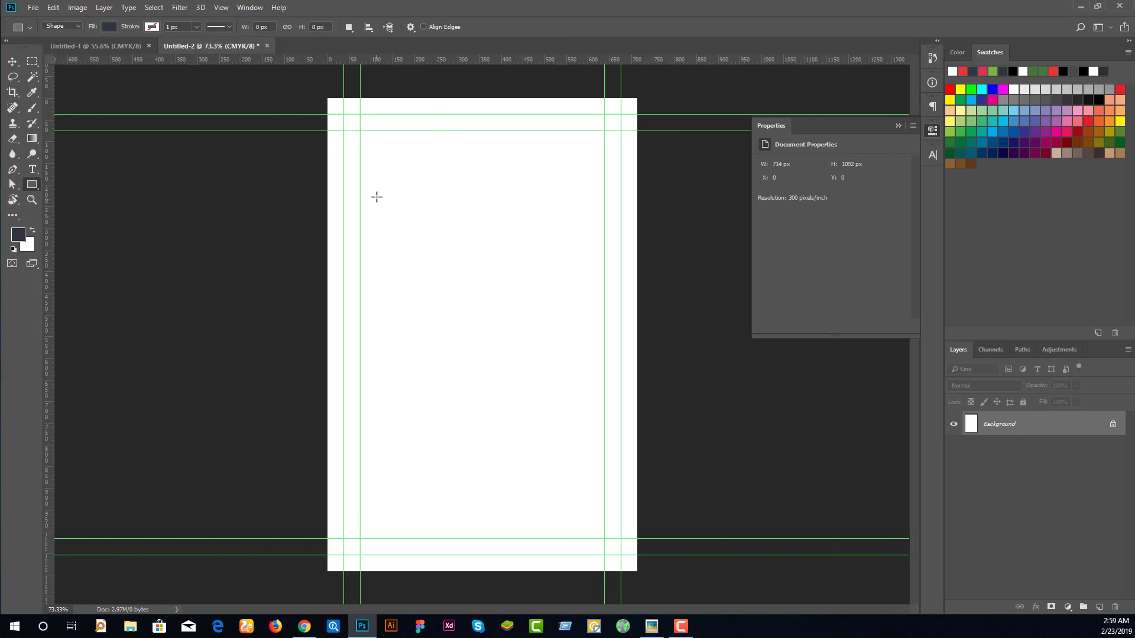
pyautogui.moveTo(318, 289); pyautogui.dragTo(641, 573)
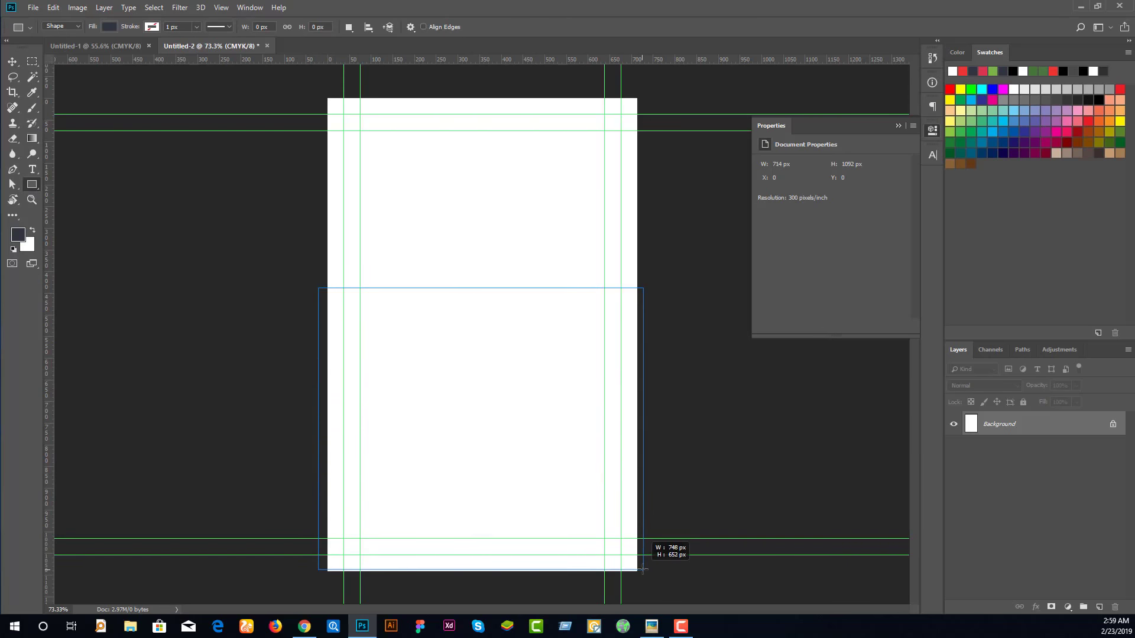
pyautogui.moveTo(641, 573); pyautogui.dragTo(643, 572)
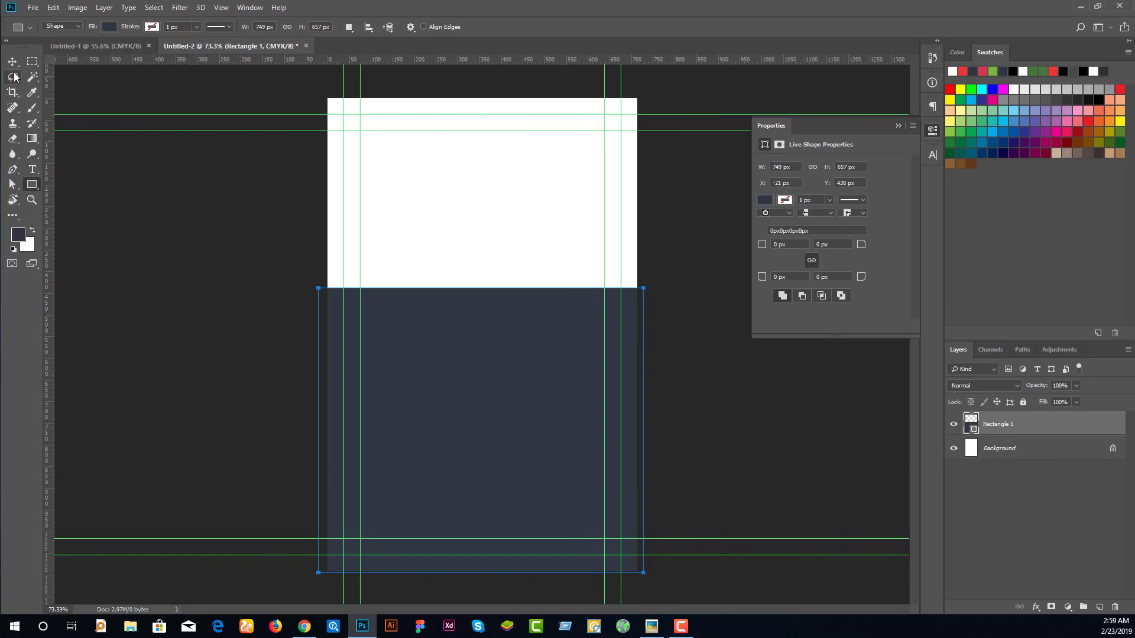
pyautogui.click(12, 61)
pyautogui.hotkey('ctrl', 't')
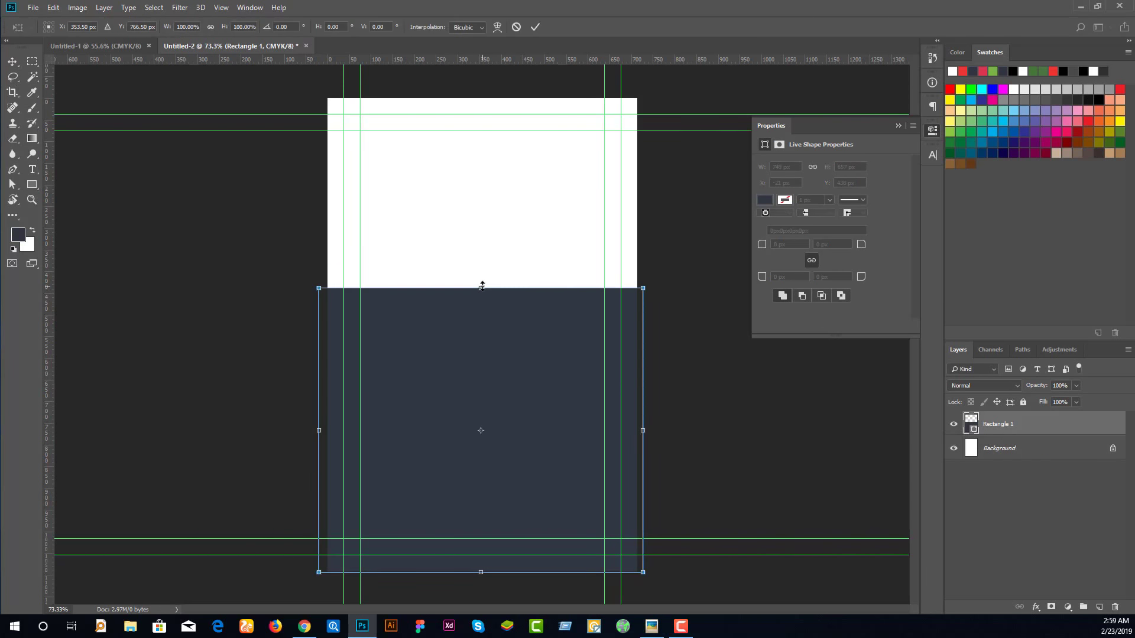
pyautogui.moveTo(482, 287); pyautogui.dragTo(483, 272)
pyautogui.press('Return')
# - Trim the rectangle's left and right edges to the page edges
pyautogui.hotkey('ctrl', 't')
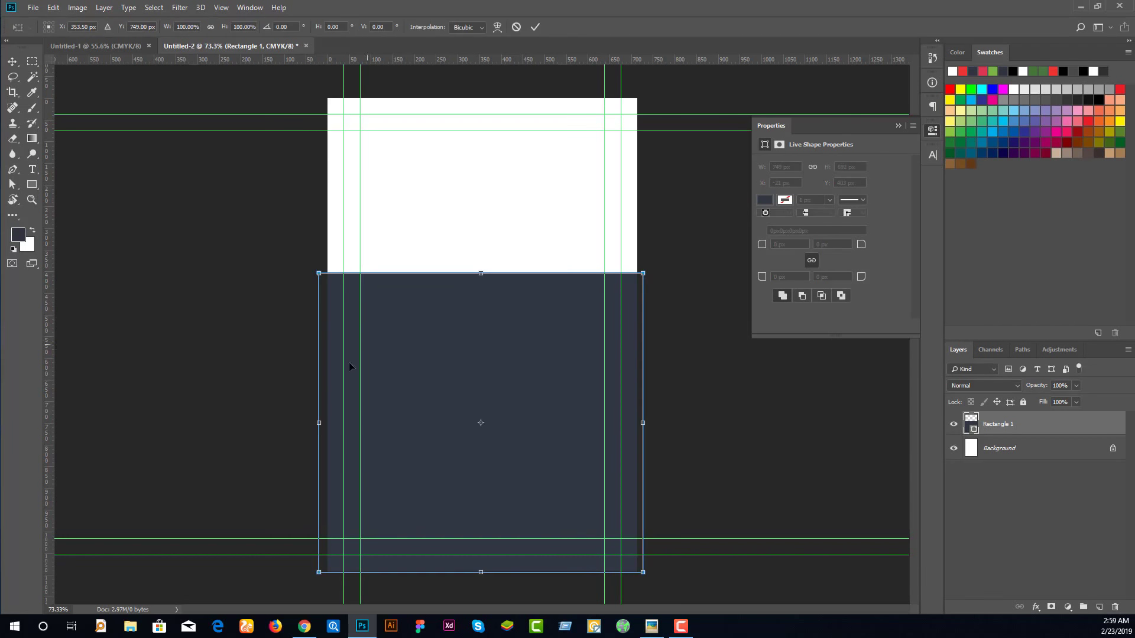
pyautogui.moveTo(304, 454); pyautogui.dragTo(326, 425)
pyautogui.hscroll(-5, 326, 425)
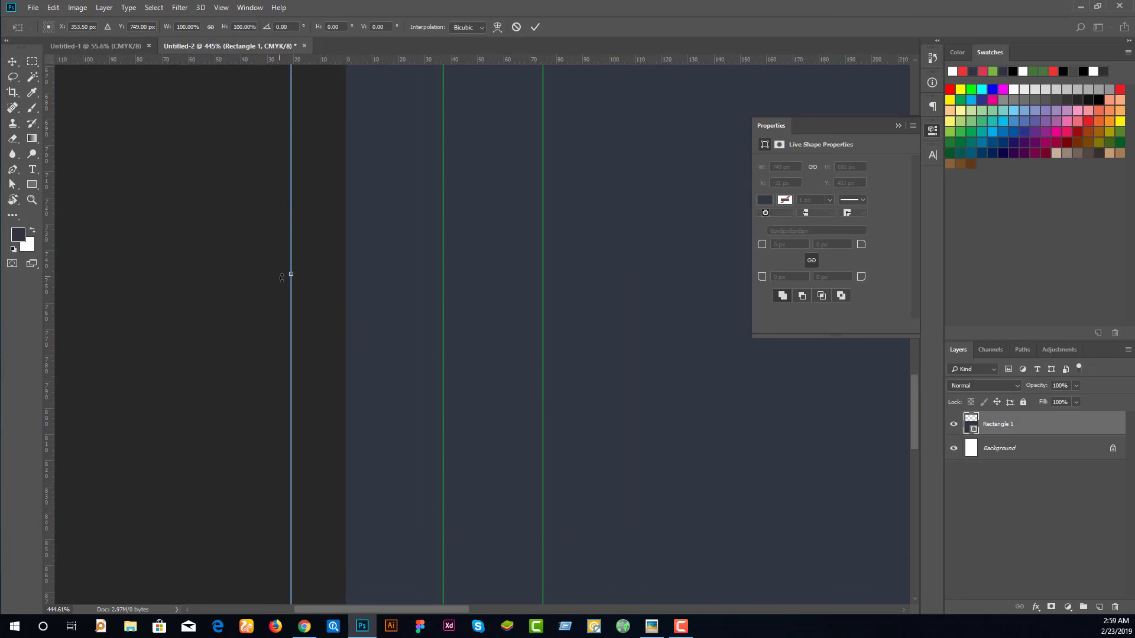
pyautogui.moveTo(287, 274); pyautogui.dragTo(341, 274)
pyautogui.scroll(-10, 517, 299)
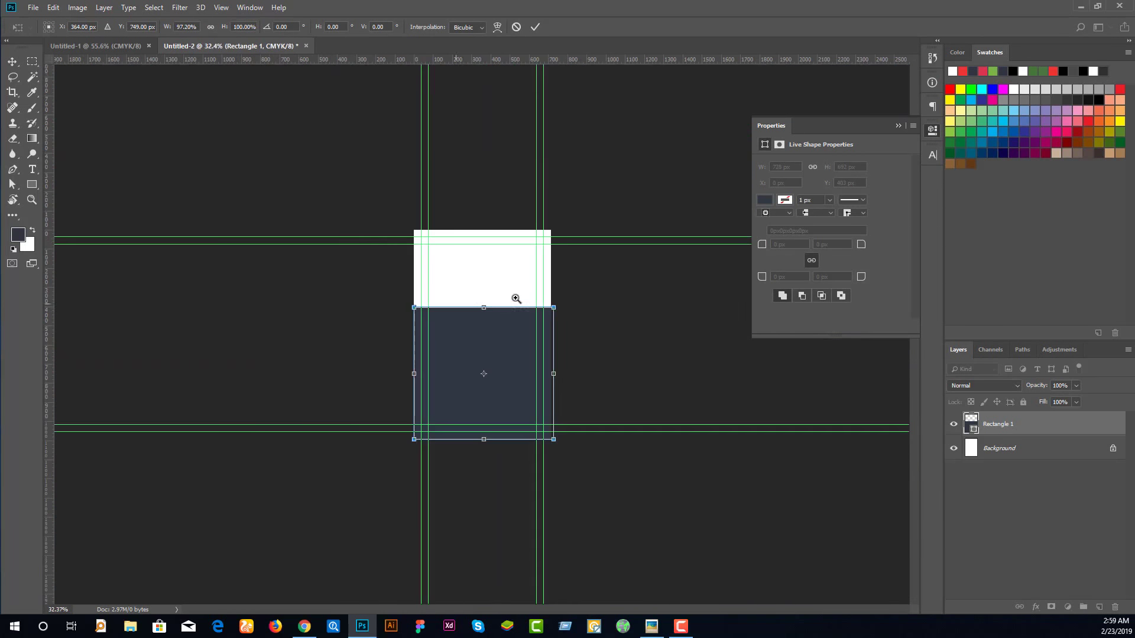
pyautogui.scroll(3, 644, 425)
pyautogui.scroll(5, 628, 390)
pyautogui.hscroll(4, 628, 390)
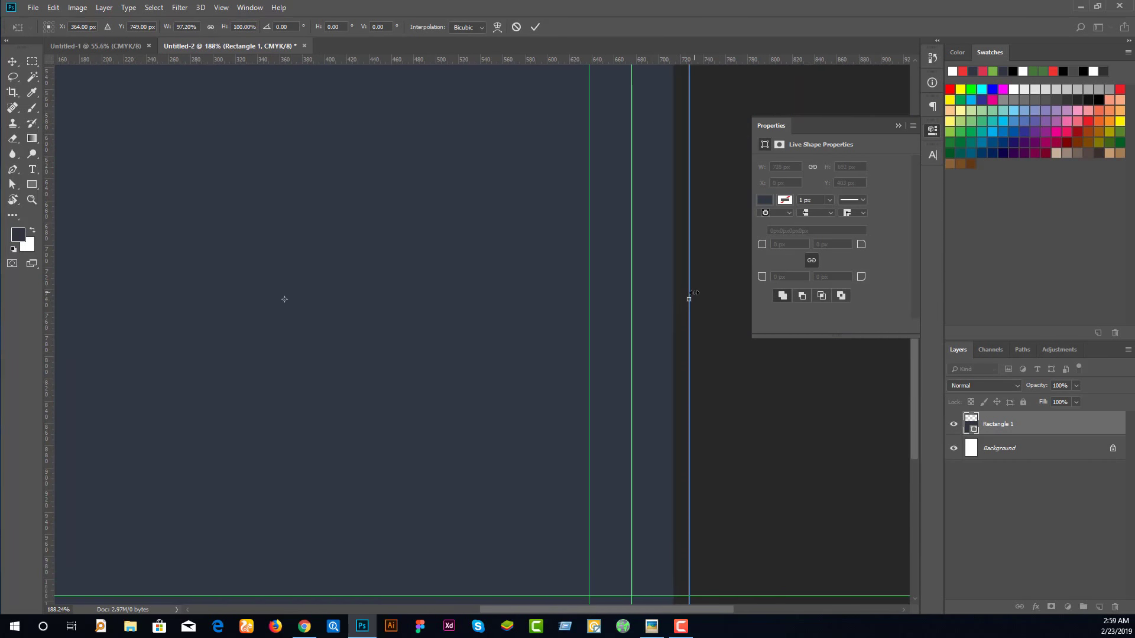
pyautogui.moveTo(687, 299); pyautogui.dragTo(673, 299)
# - Fit the rectangle's bottom edge to the page bottom and add a vertical guide at its centre
pyautogui.scroll(-10, 590, 365)
pyautogui.scroll(6, 479, 387)
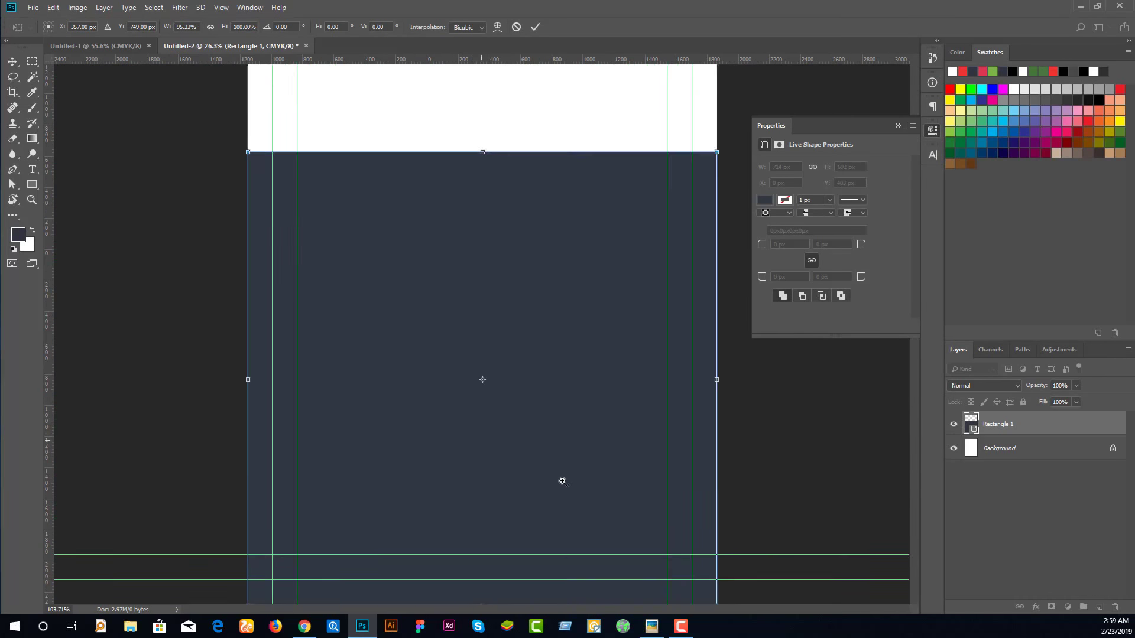
pyautogui.scroll(2, 562, 479)
pyautogui.scroll(-2, 501, 262)
pyautogui.scroll(5, 474, 455)
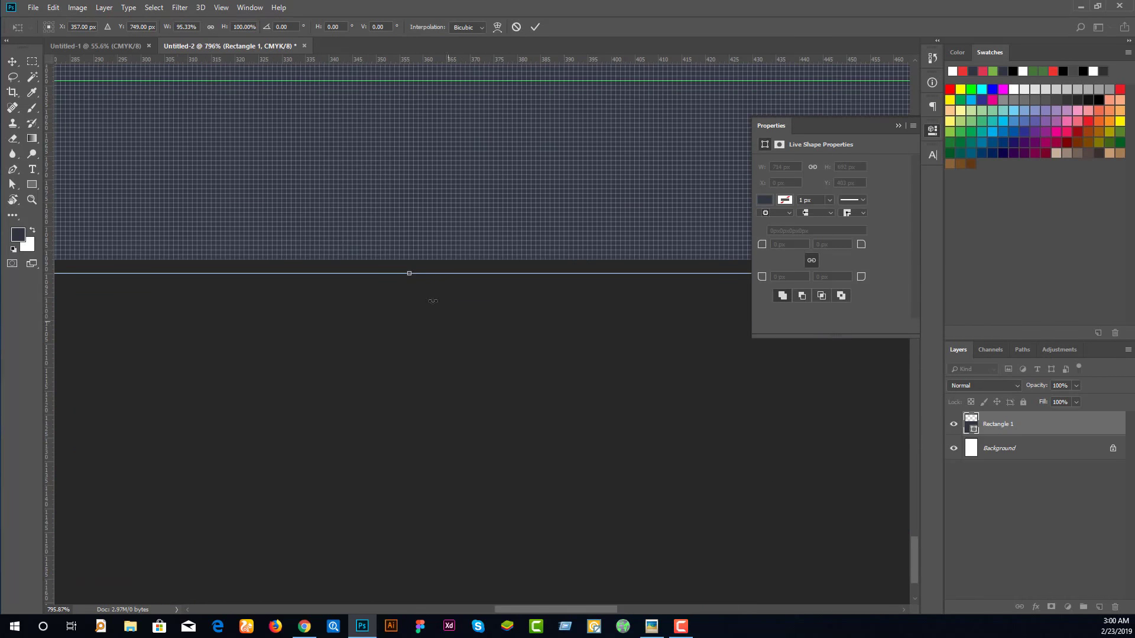
pyautogui.moveTo(409, 277); pyautogui.dragTo(409, 258)
pyautogui.scroll(-4, 495, 390)
pyautogui.scroll(-3, 357, 347)
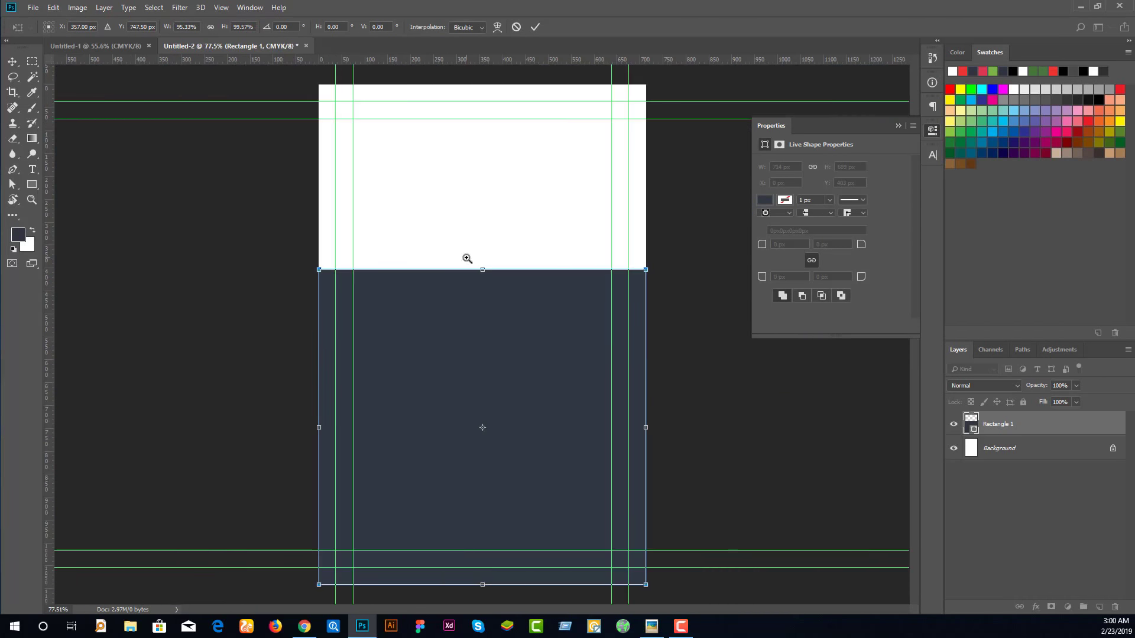
pyautogui.scroll(1, 473, 260)
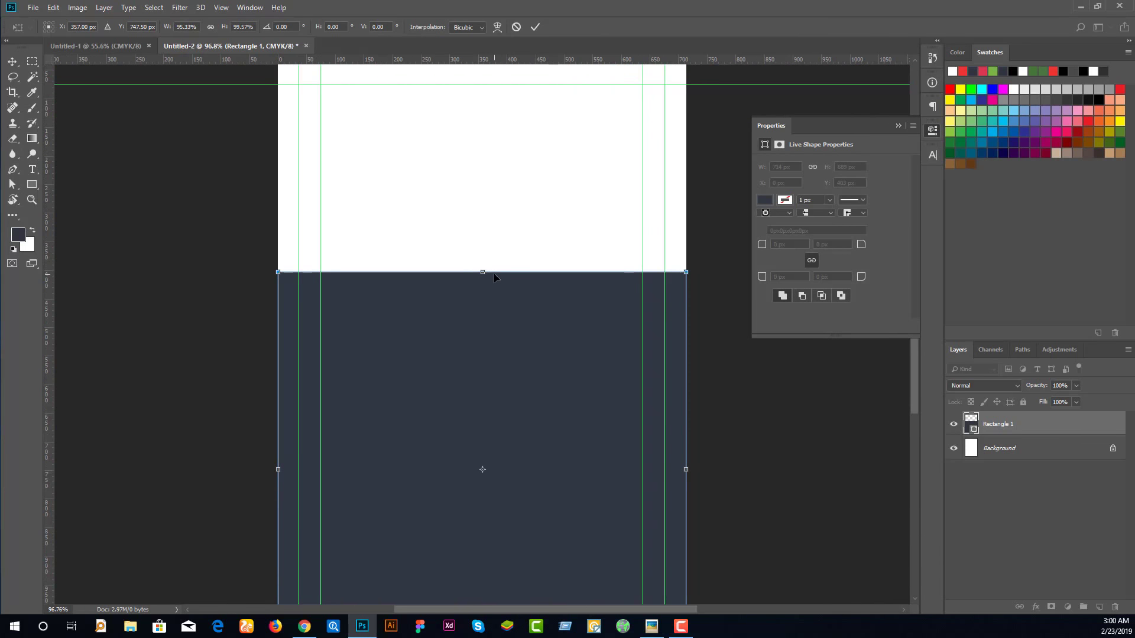
pyautogui.press('Return')
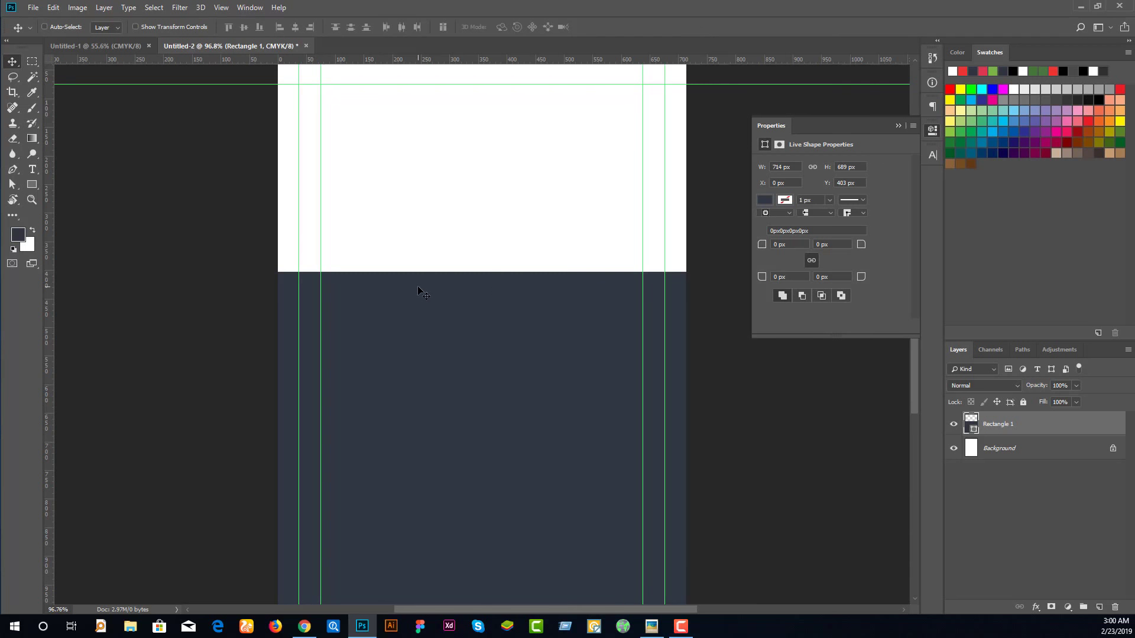
pyautogui.hotkey('ctrl', 't')
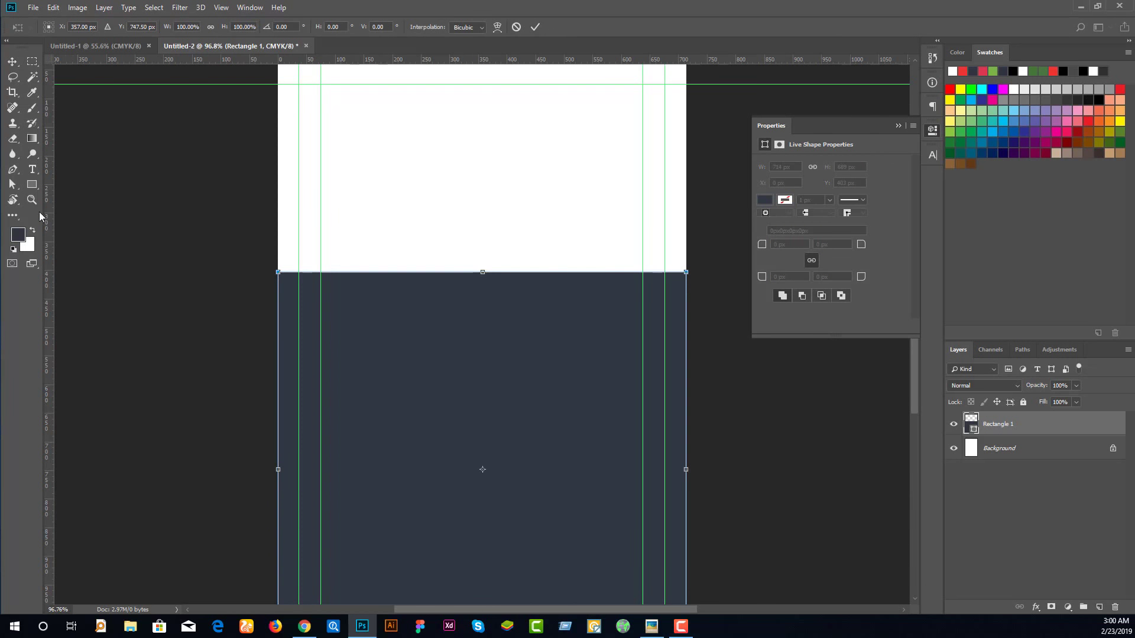
pyautogui.moveTo(49, 224); pyautogui.dragTo(483, 288)
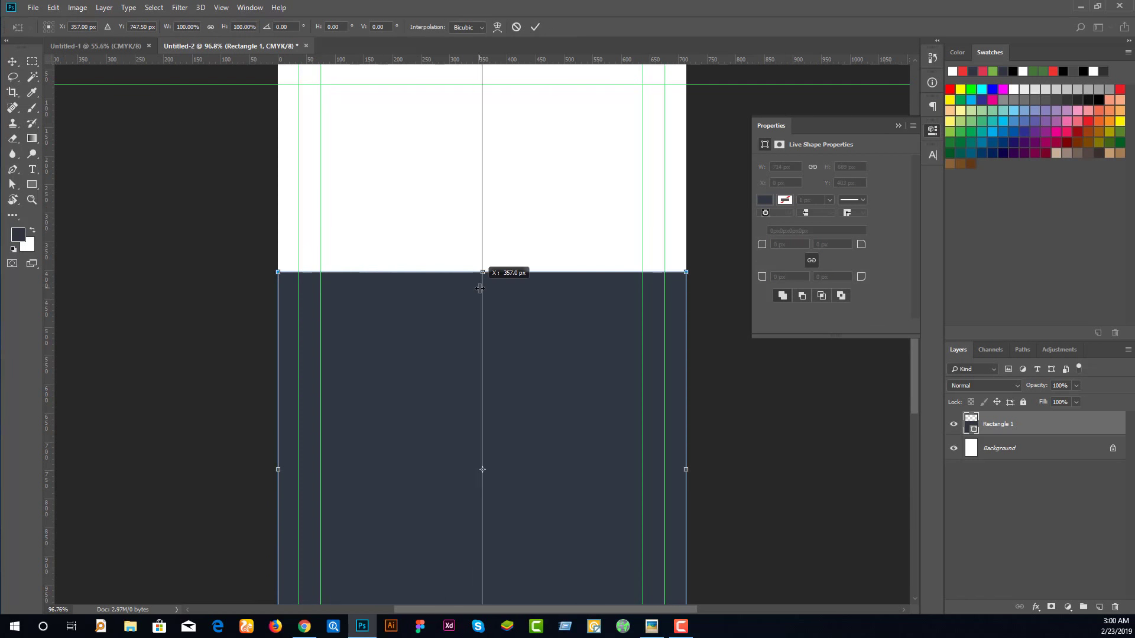
# - Add an anchor point at the centre of the dark rectangle's top edge
pyautogui.press('Return')
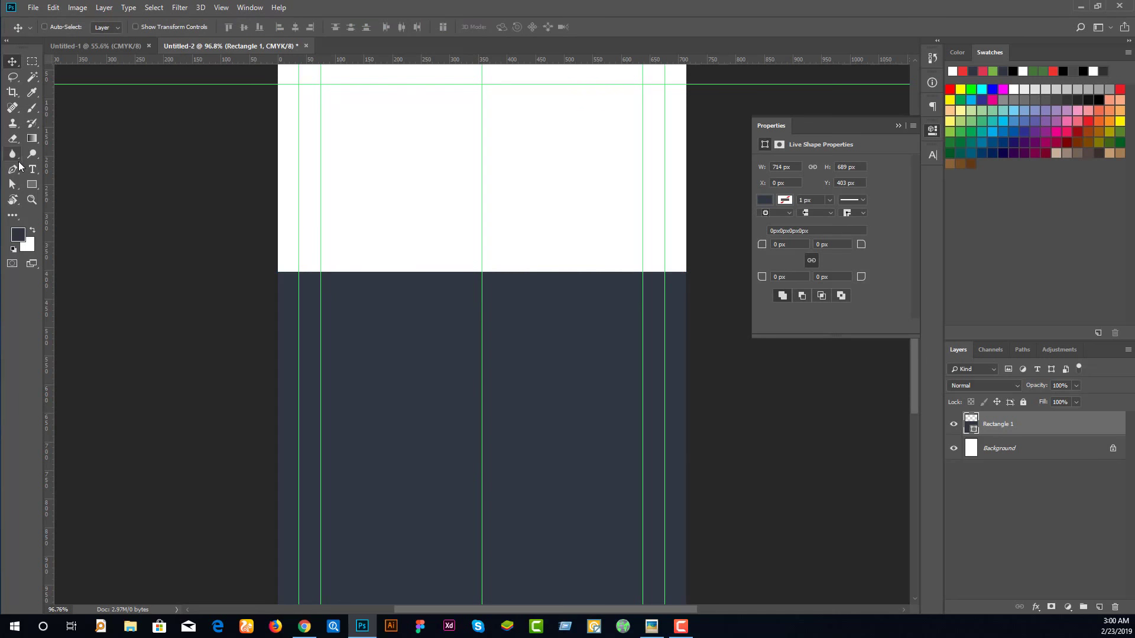
pyautogui.click(12, 170)
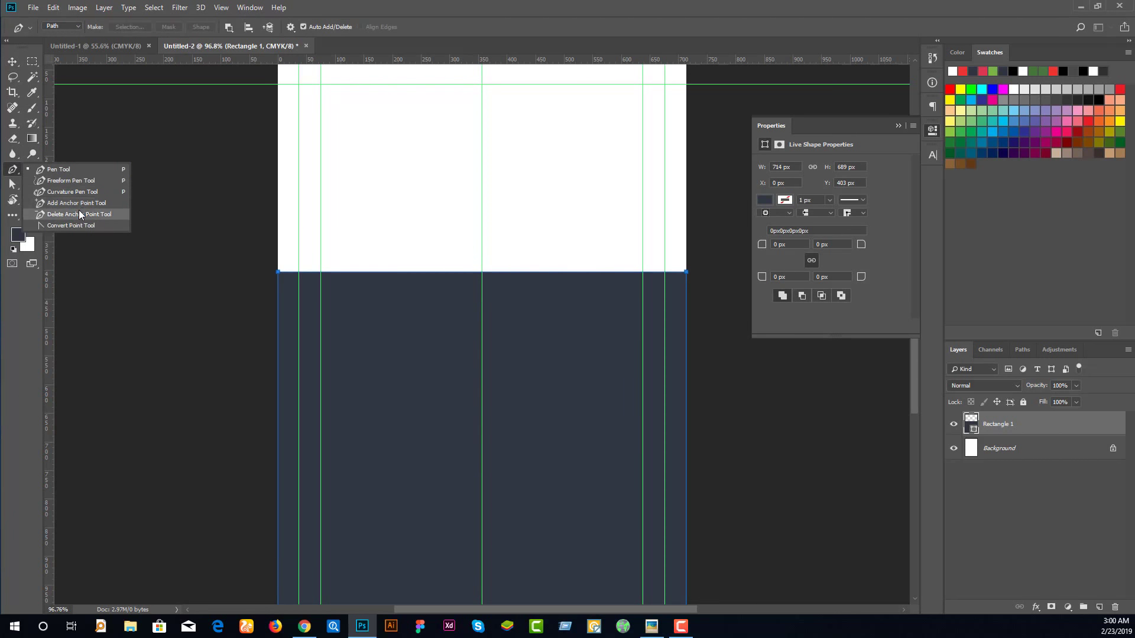
pyautogui.click(72, 203)
pyautogui.scroll(10, 480, 284)
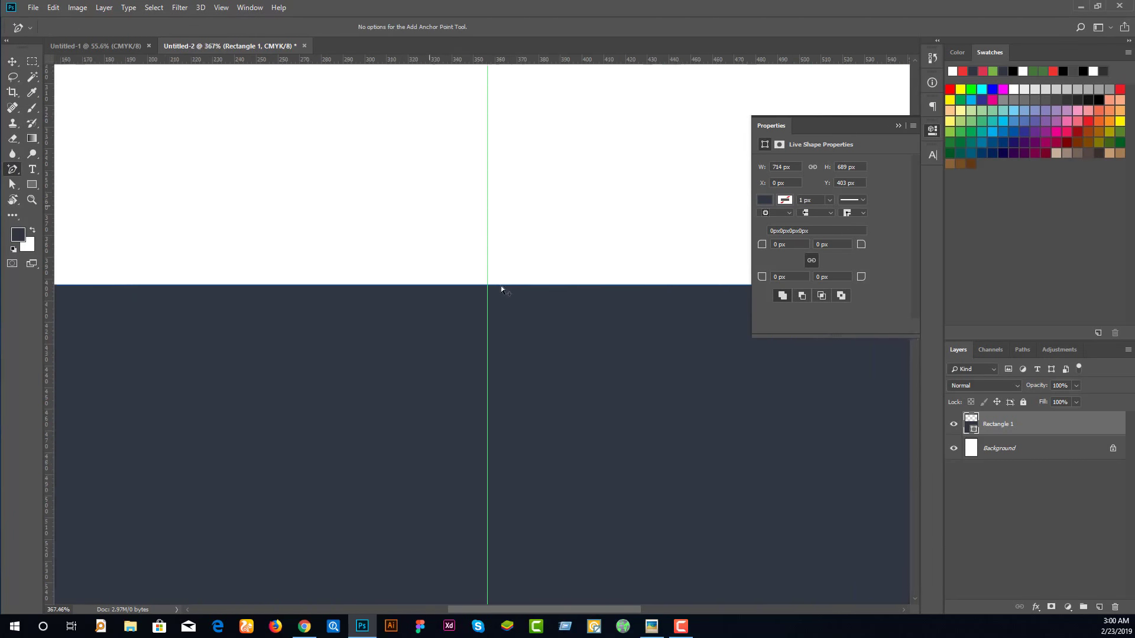
pyautogui.scroll(4, 480, 284)
pyautogui.scroll(3, 467, 295)
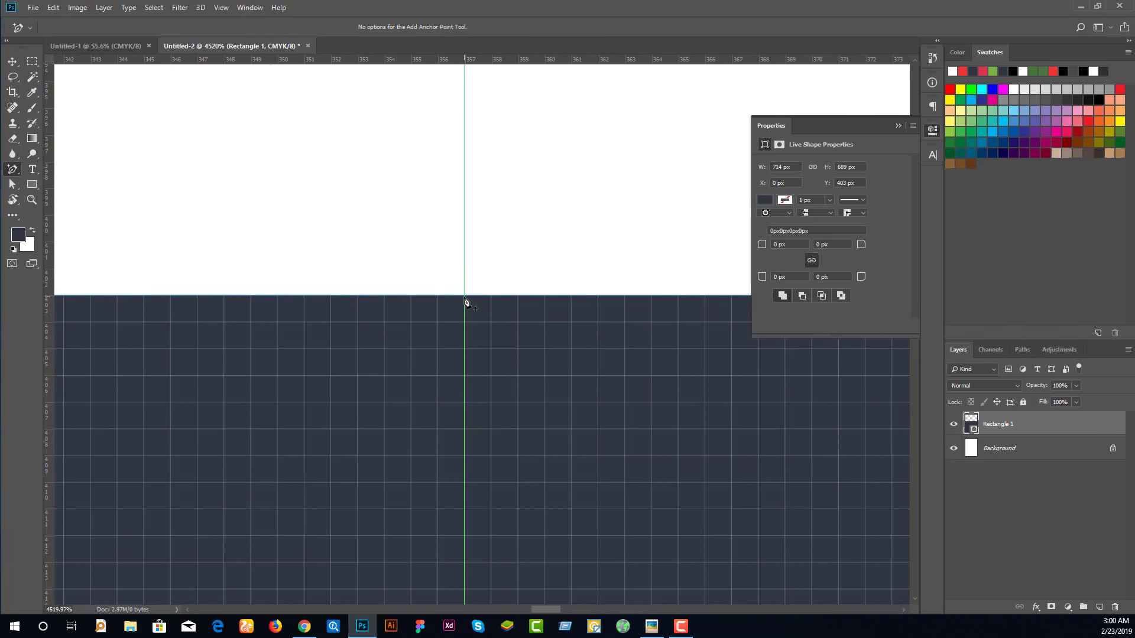
pyautogui.click(465, 295)
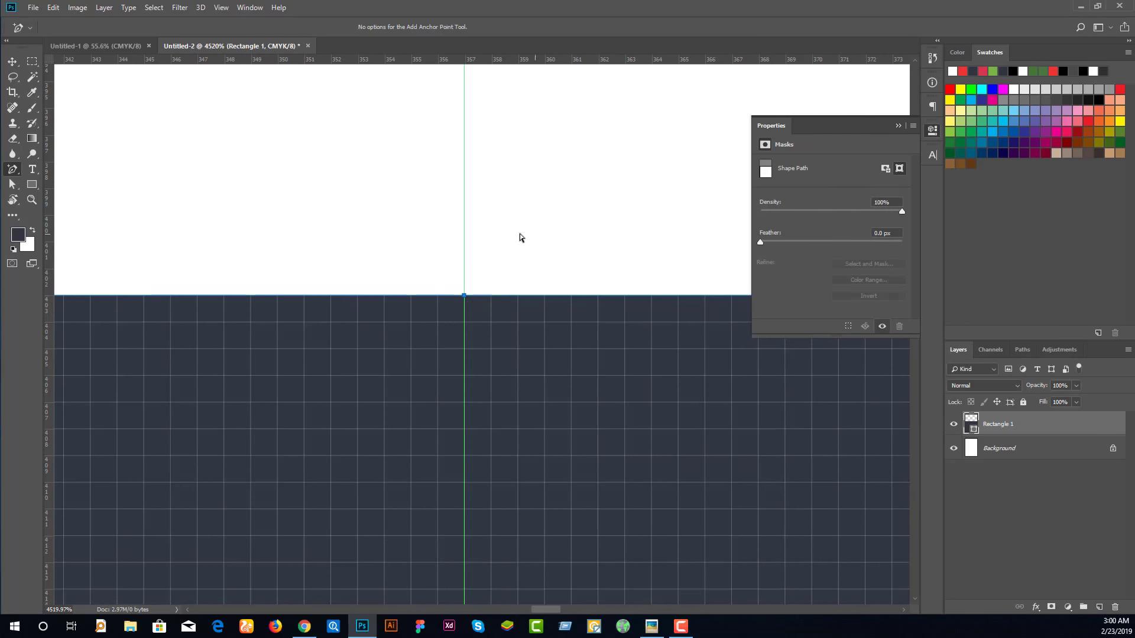
# - Drag the top-edge anchor points upward to bend the edge into an arch
pyautogui.rightClick(13, 171)
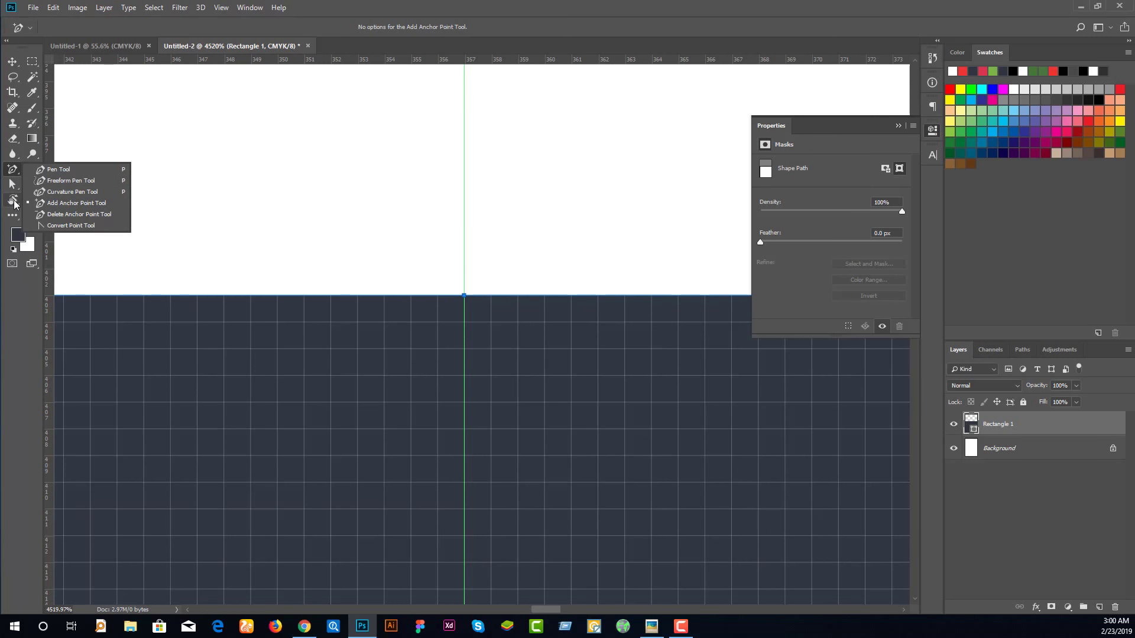
pyautogui.click(12, 184)
pyautogui.scroll(-3, 473, 355)
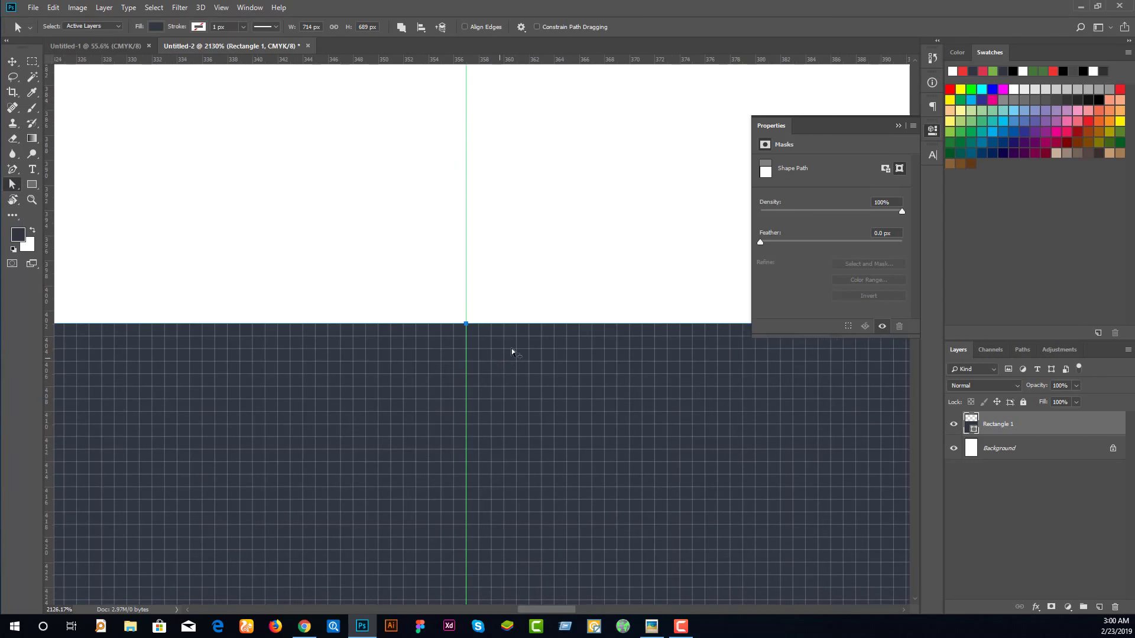
pyautogui.moveTo(467, 323); pyautogui.dragTo(466, 172)
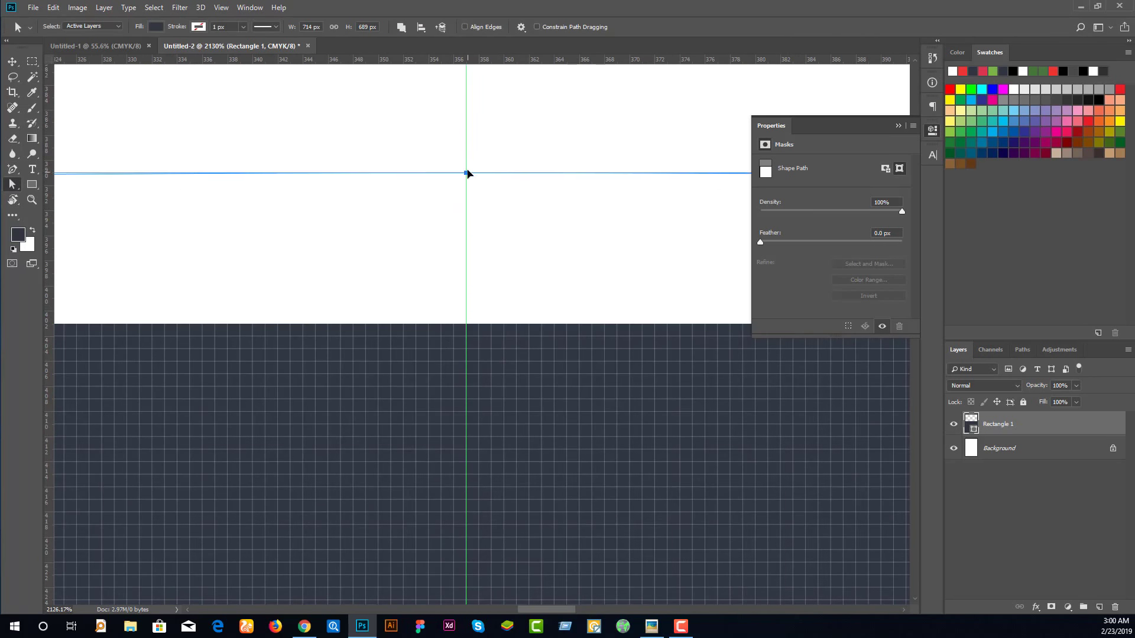
pyautogui.scroll(-5, 546, 341)
pyautogui.scroll(-4, 548, 349)
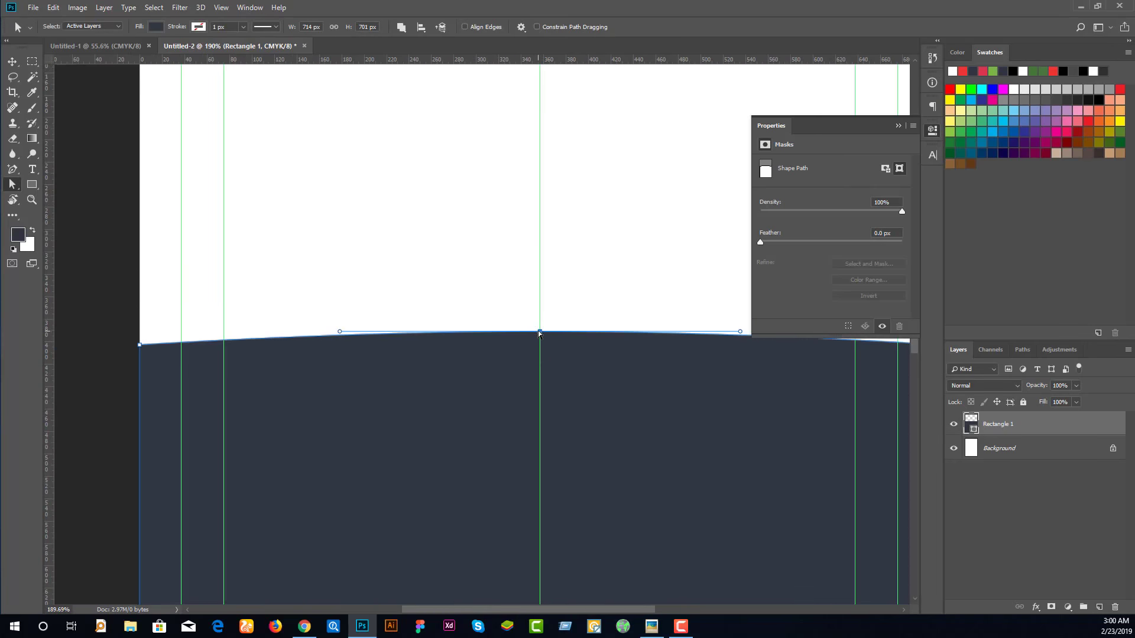
pyautogui.moveTo(539, 333); pyautogui.dragTo(538, 239)
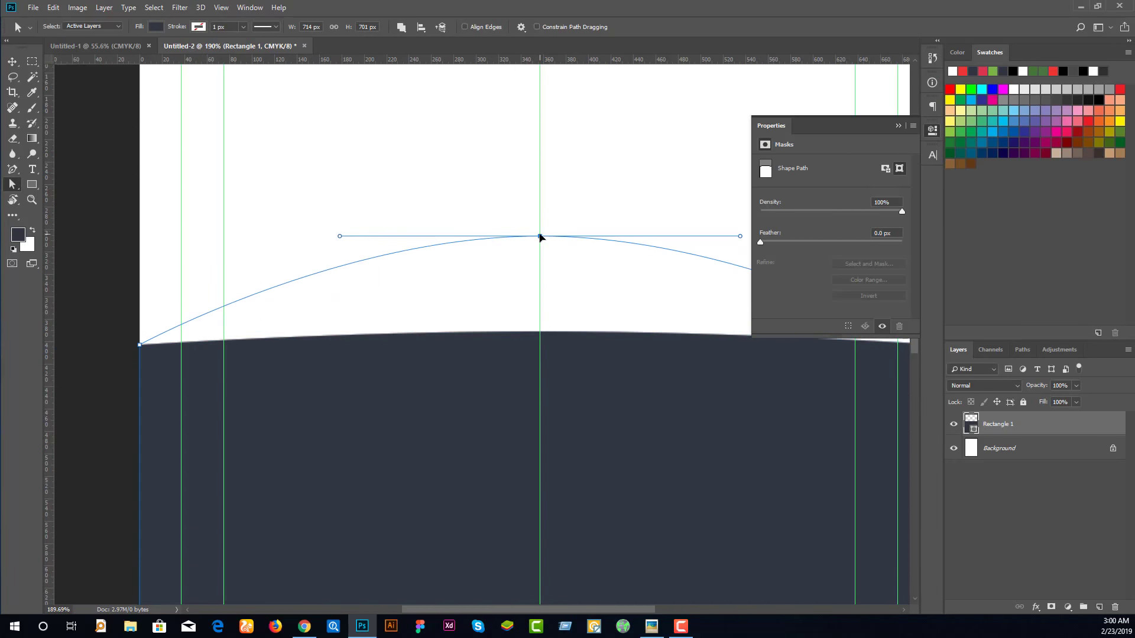
pyautogui.scroll(-2, 569, 322)
pyautogui.scroll(-2, 569, 323)
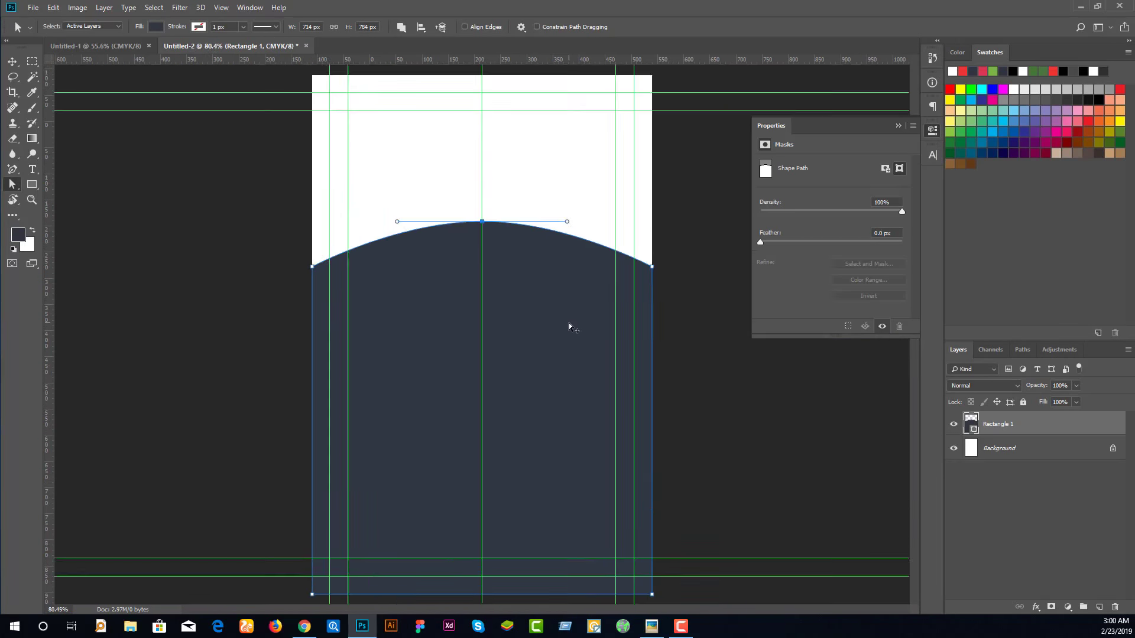
pyautogui.scroll(-1, 569, 322)
# - Convert the arched top anchor into a sharp corner and raise the peak slightly
pyautogui.rightClick(13, 175)
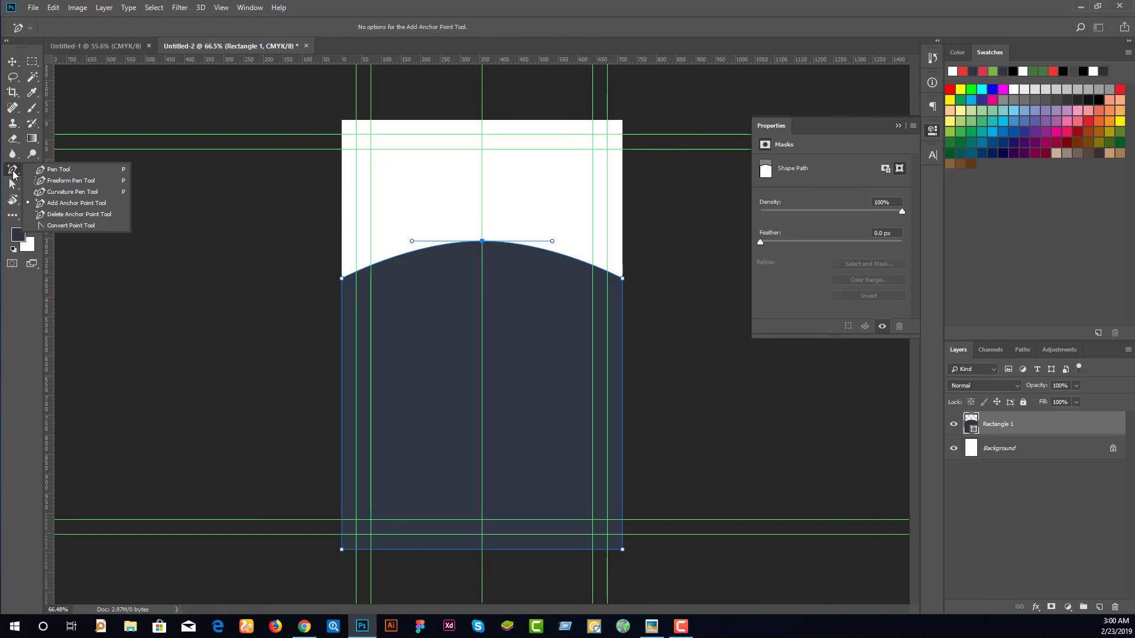
pyautogui.click(59, 228)
pyautogui.click(483, 241)
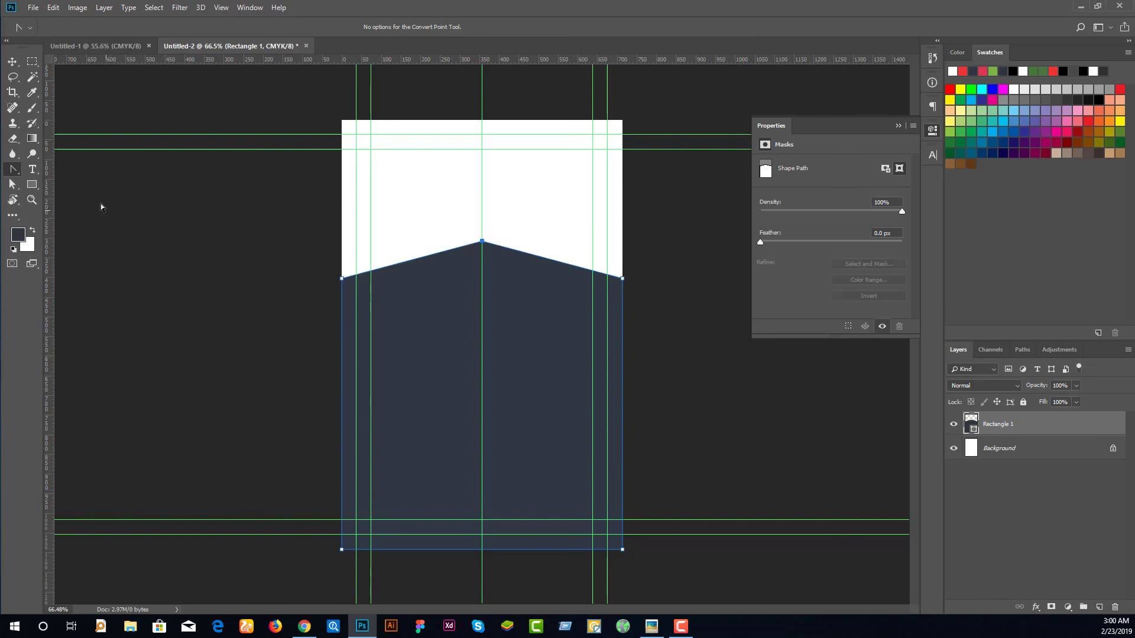
pyautogui.rightClick(10, 186)
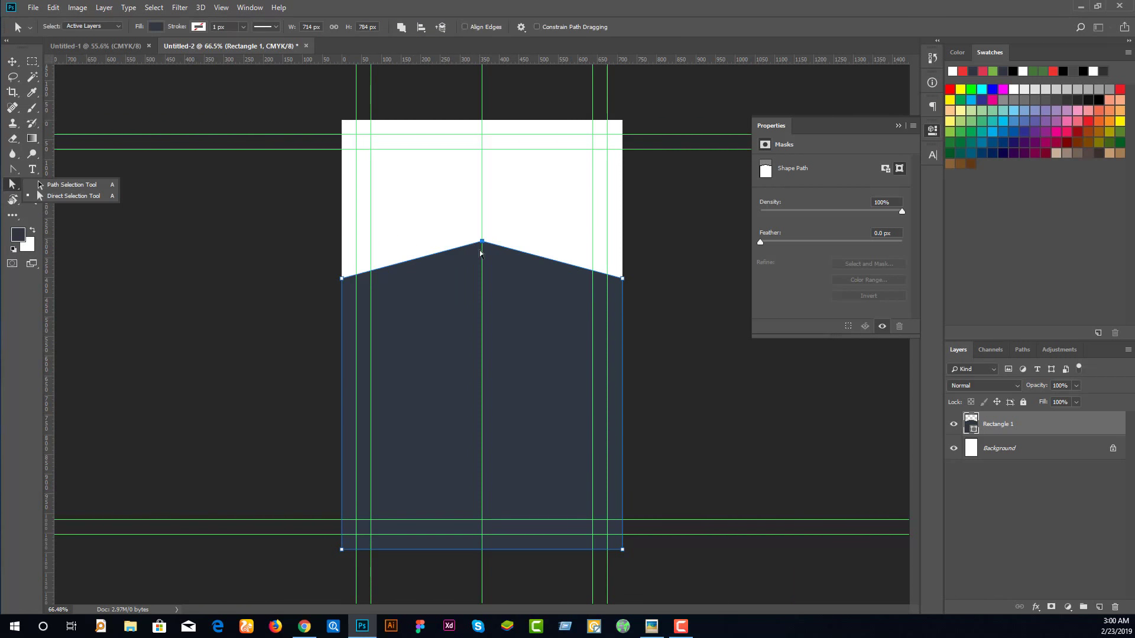
pyautogui.moveTo(482, 241); pyautogui.dragTo(482, 229)
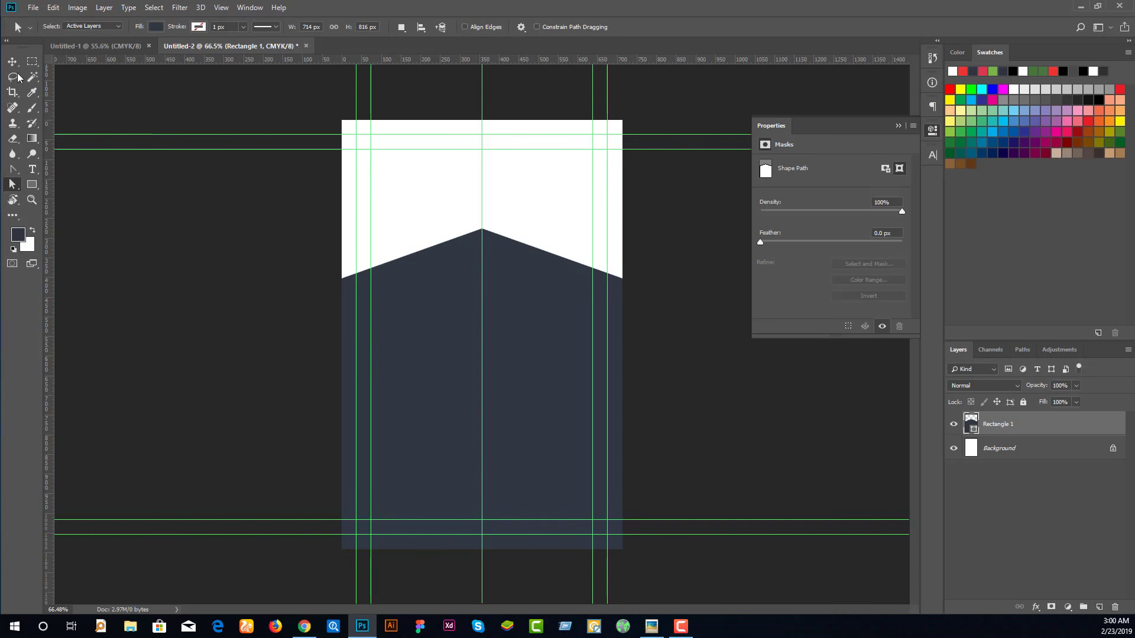
# - Move the pointed shape lower and shorten it to 726 px tall
pyautogui.press('v')
pyautogui.moveTo(526, 323); pyautogui.dragTo(529, 359)
pyautogui.hotkey('ctrl', 't')
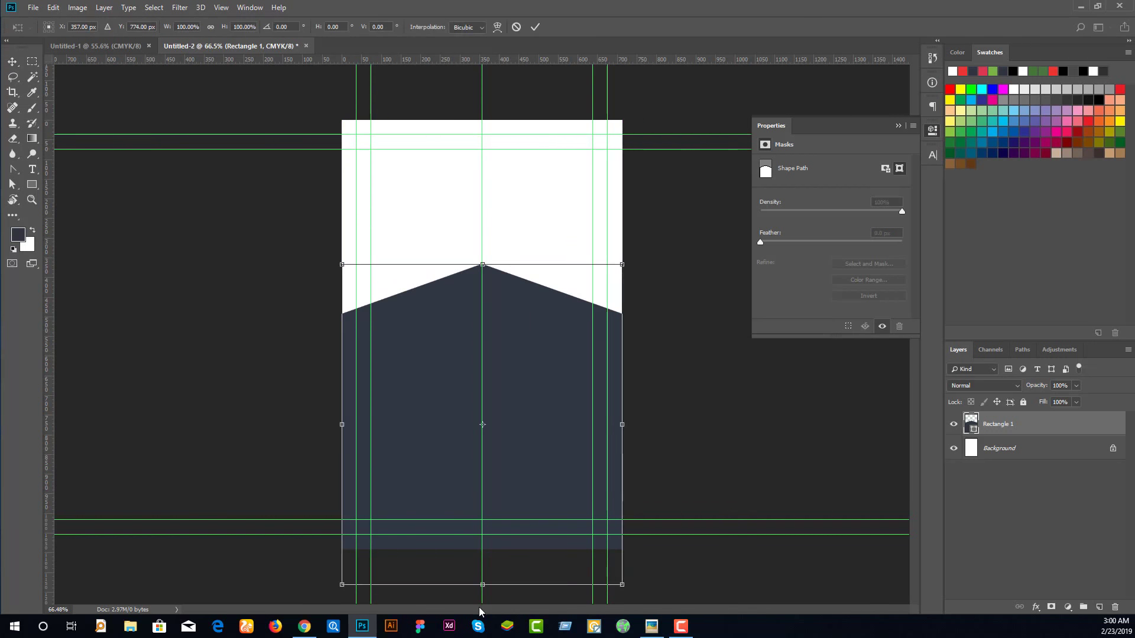
pyautogui.moveTo(484, 584); pyautogui.dragTo(484, 550)
pyautogui.press('Return')
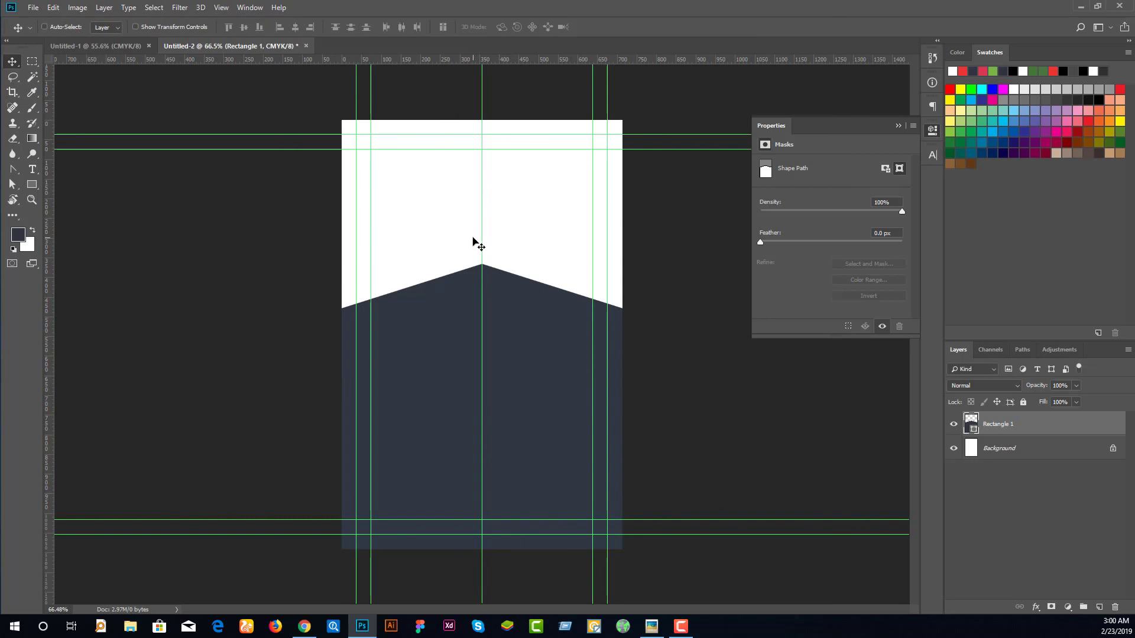
pyautogui.scroll(1, 537, 240)
pyautogui.scroll(1, 527, 329)
pyautogui.scroll(-1, 522, 350)
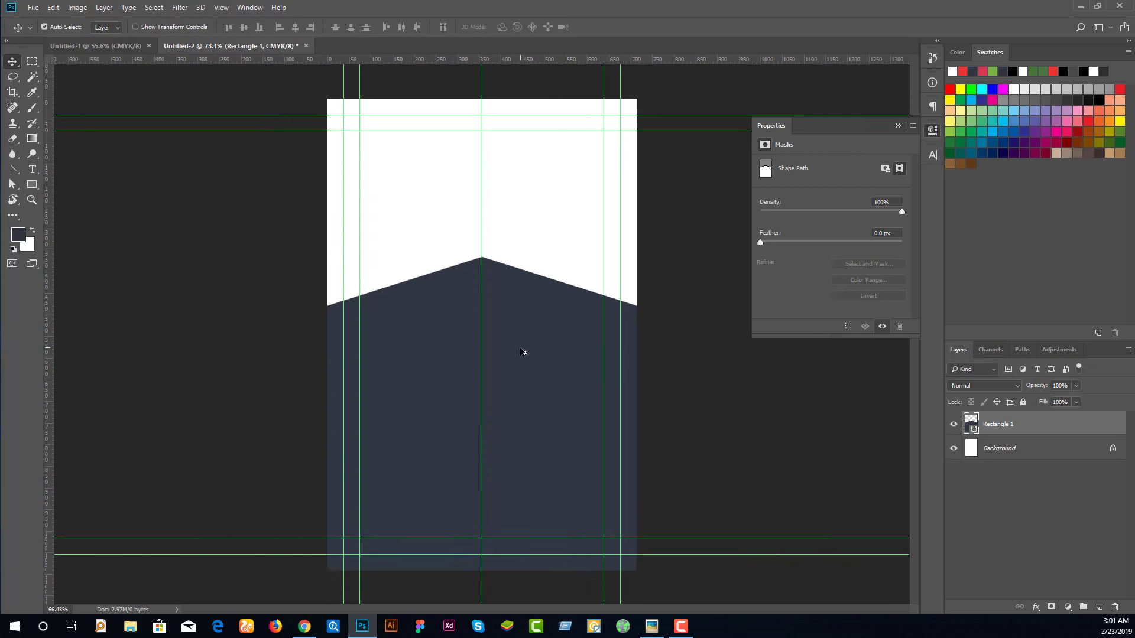
pyautogui.scroll(-1, 538, 381)
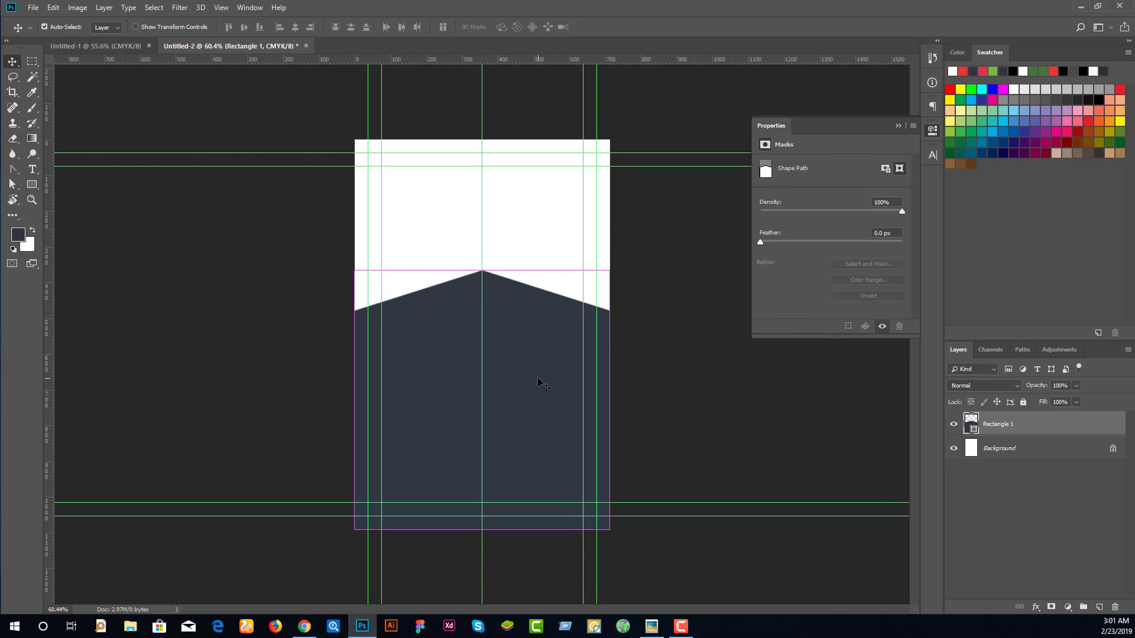
# - Duplicate the chevron shape, place the copy below the original, and shift it up
pyautogui.hotkey('ctrl', 'j')
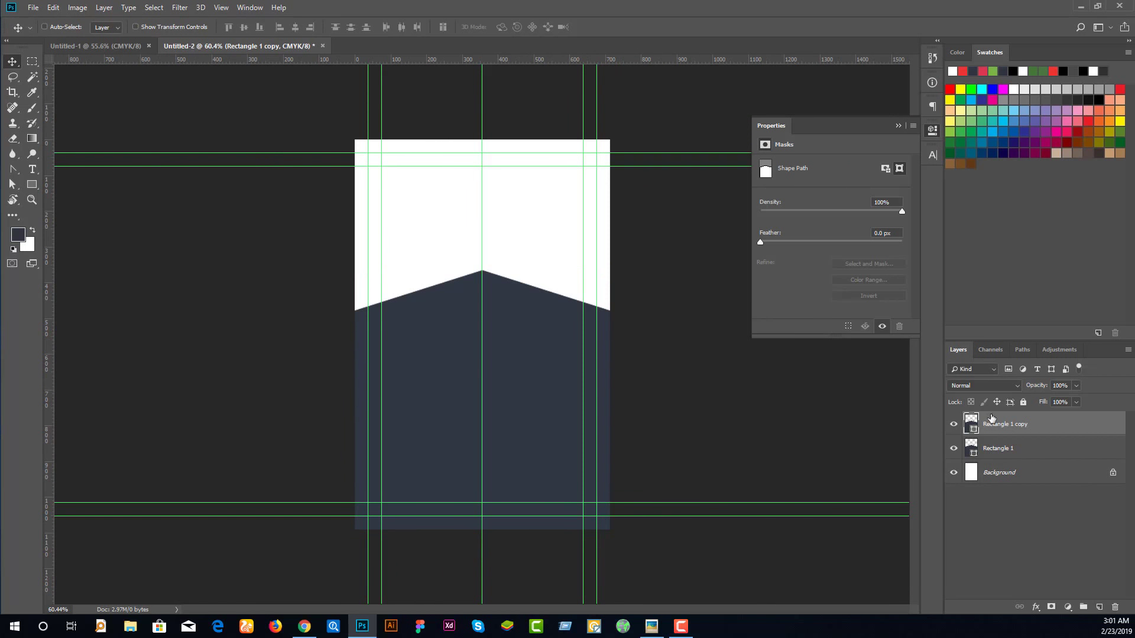
pyautogui.moveTo(992, 418); pyautogui.dragTo(999, 466)
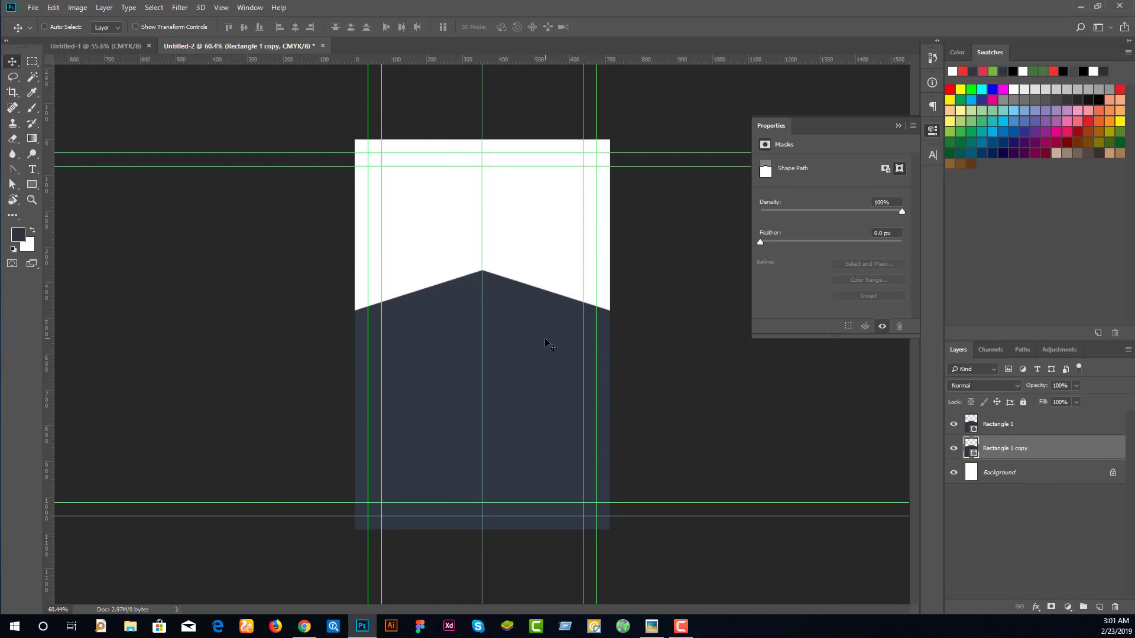
pyautogui.moveTo(550, 345); pyautogui.dragTo(544, 329)
# - Give the copy no fill and an 8 px #303742 navy stroke
pyautogui.press('u')
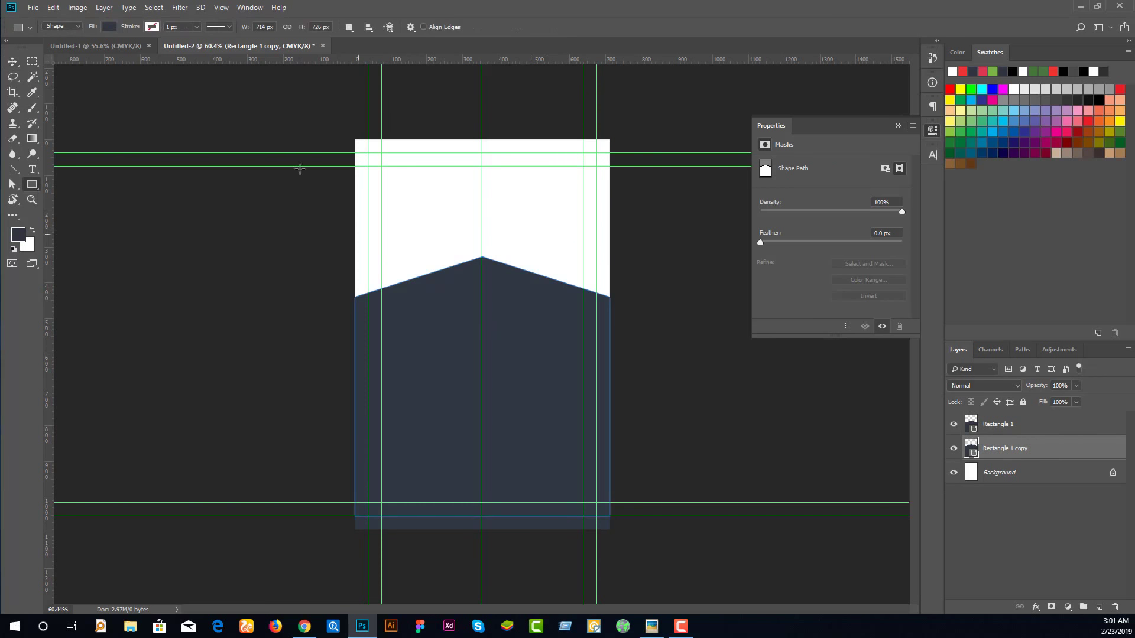
pyautogui.click(106, 28)
pyautogui.click(101, 50)
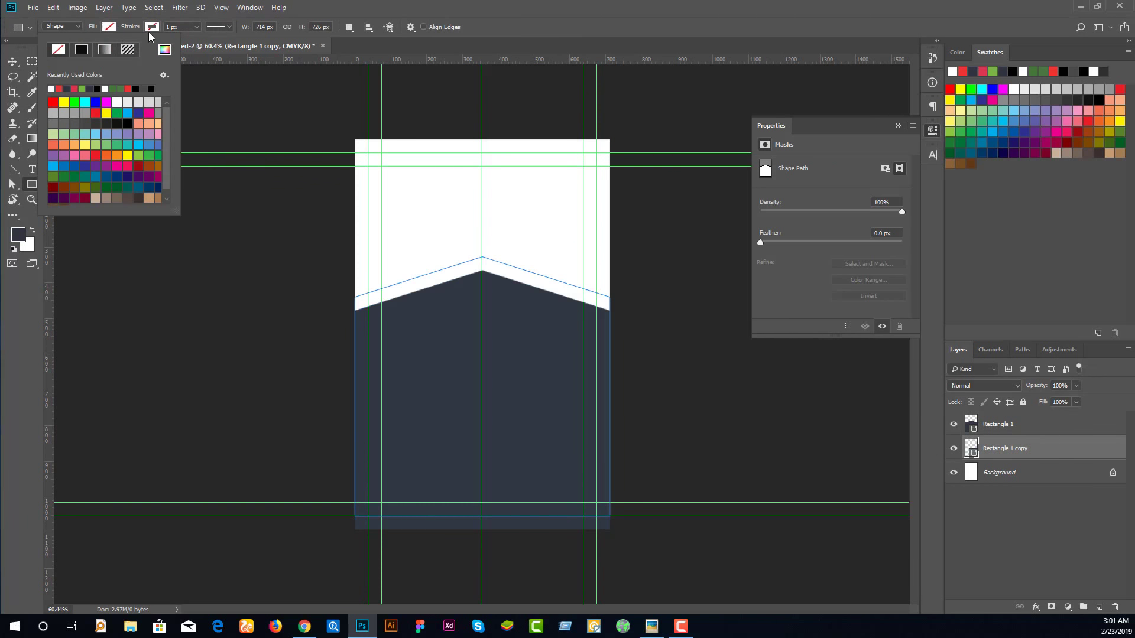
pyautogui.click(152, 27)
pyautogui.click(207, 49)
pyautogui.click(420, 309)
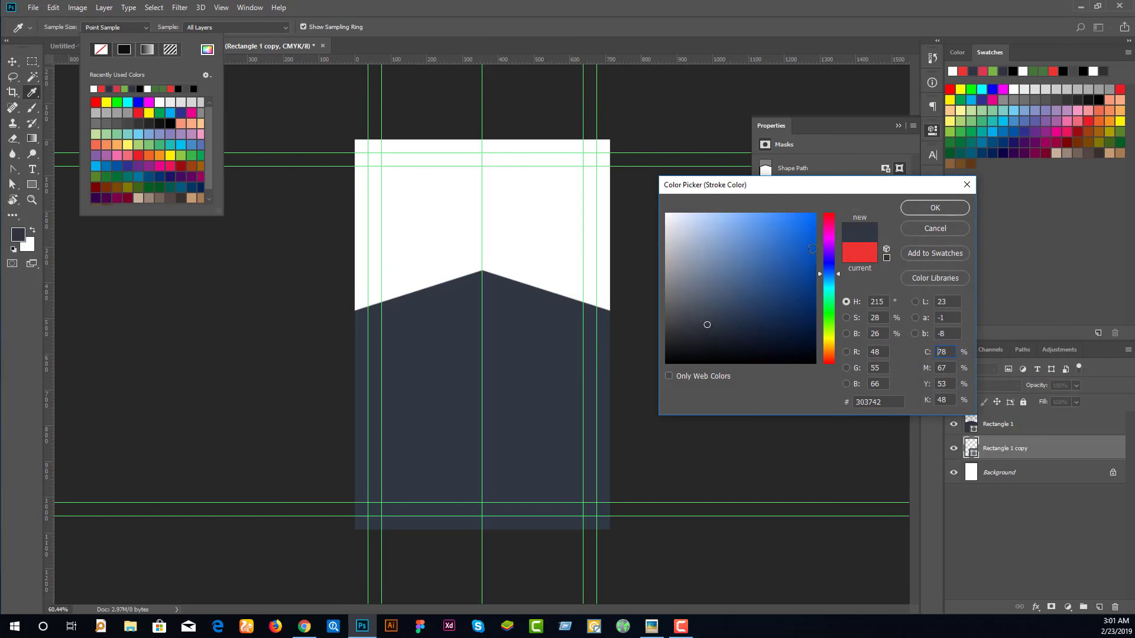
pyautogui.click(935, 206)
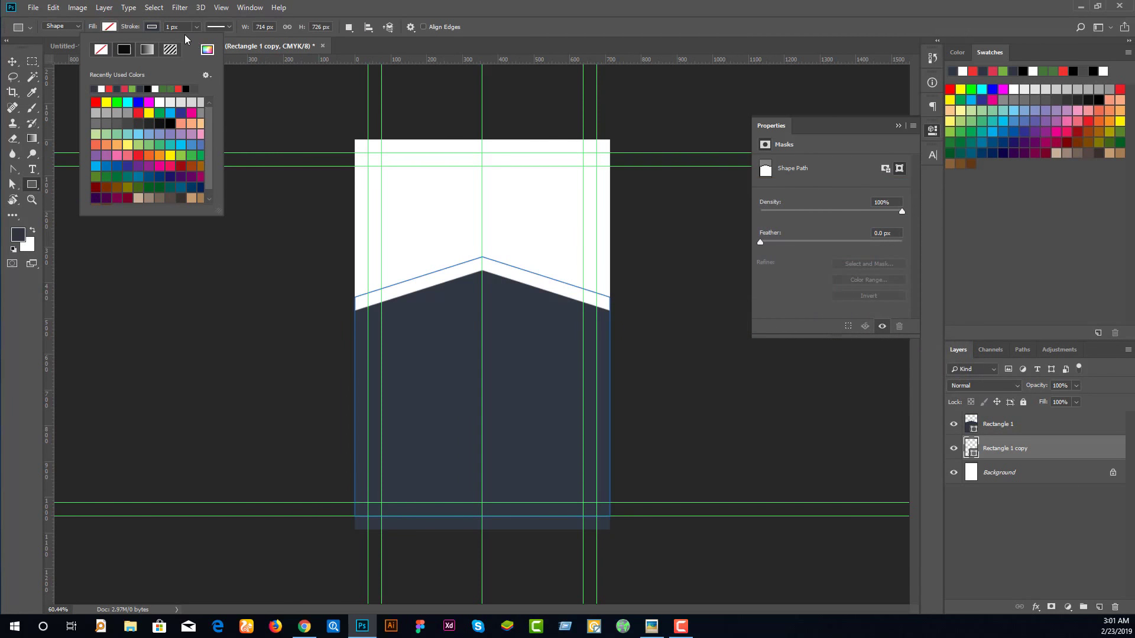
pyautogui.click(181, 26)
pyautogui.press('Up')
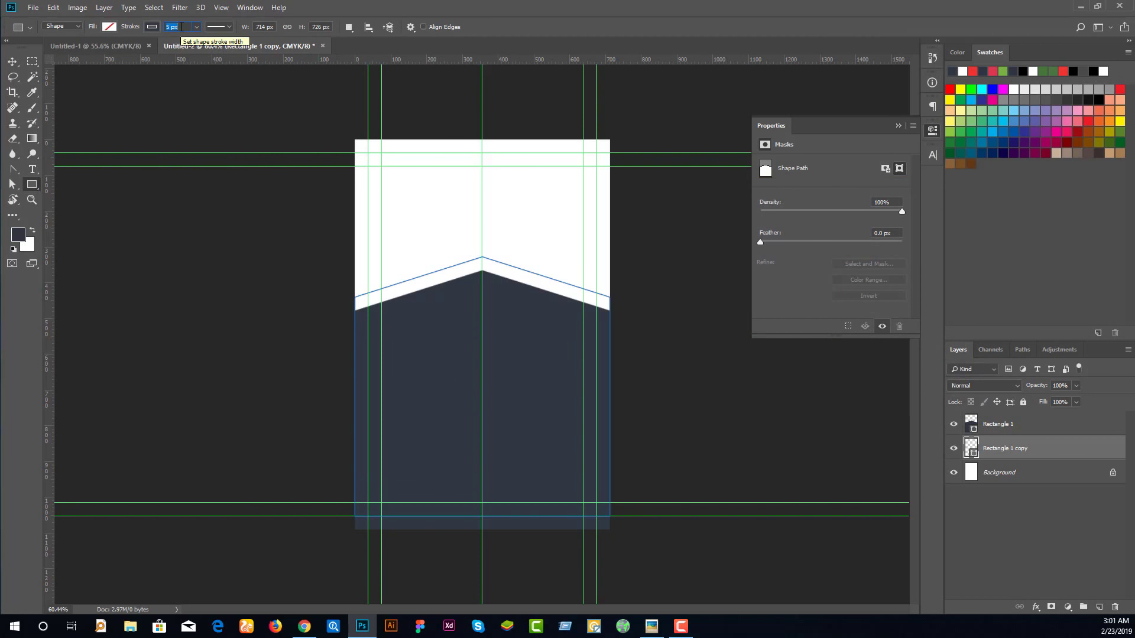
pyautogui.press('Return')
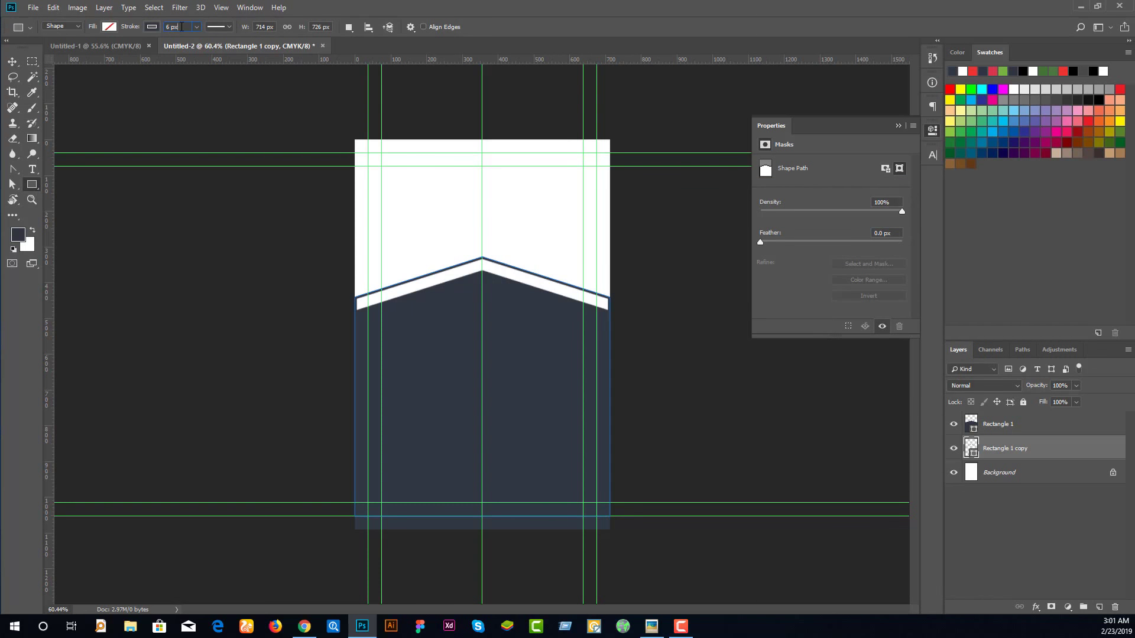
pyautogui.press('Return')
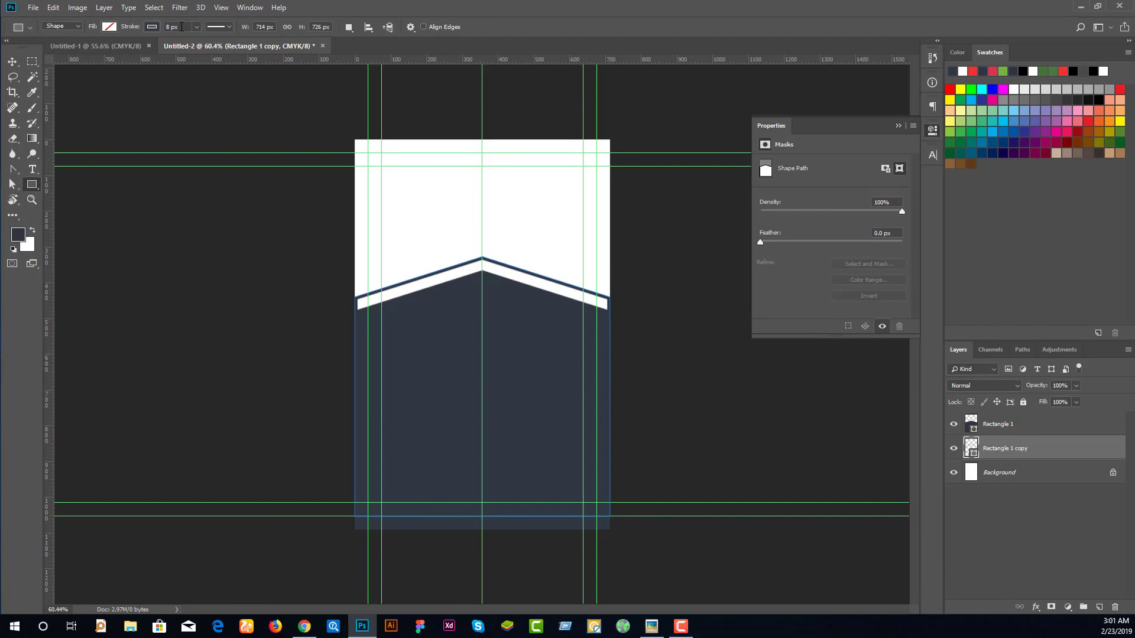
pyautogui.click(12, 62)
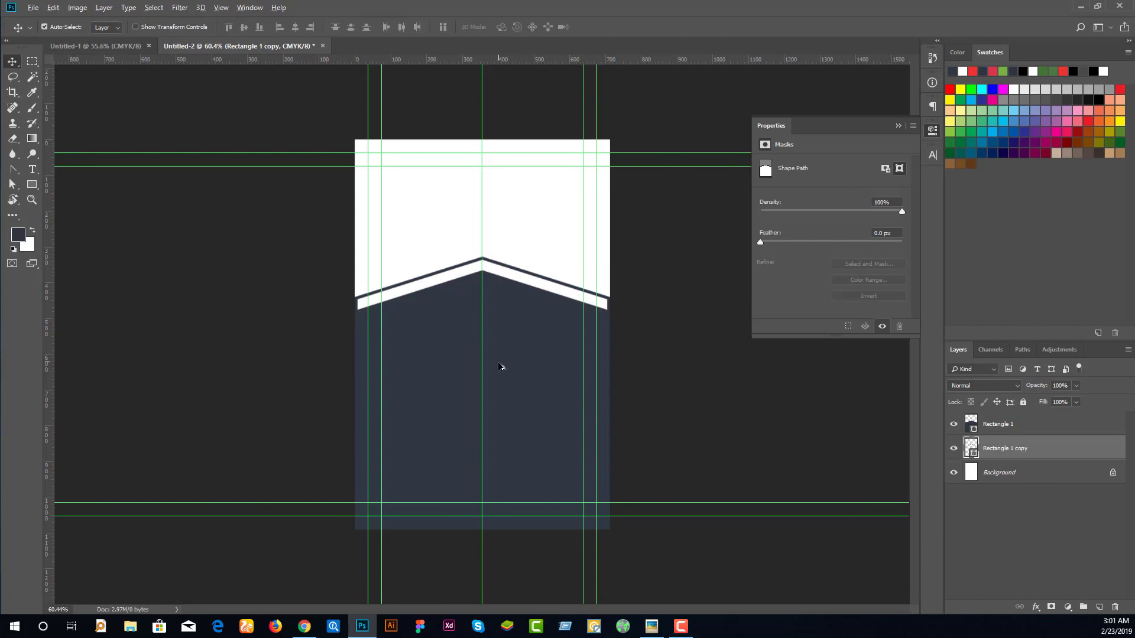
pyautogui.scroll(5, 499, 367)
# - Widen the stripe copy evenly on both sides and fit the card in view
pyautogui.scroll(1, 499, 368)
pyautogui.hotkey('ctrl', 't')
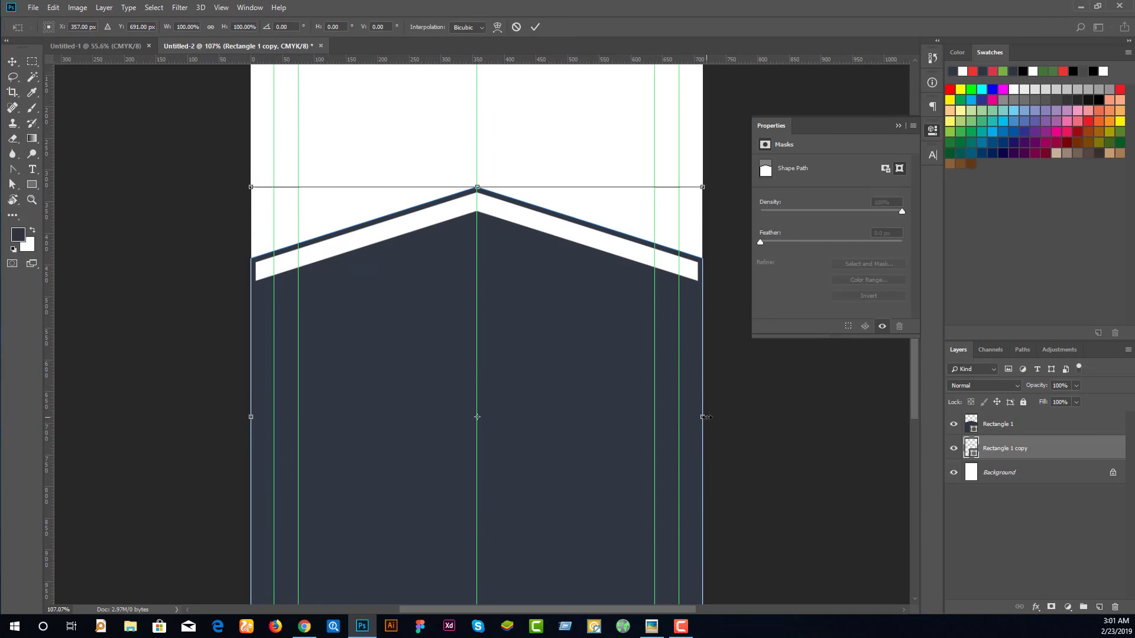
pyautogui.moveTo(703, 417); pyautogui.dragTo(714, 417)
pyautogui.press('Return')
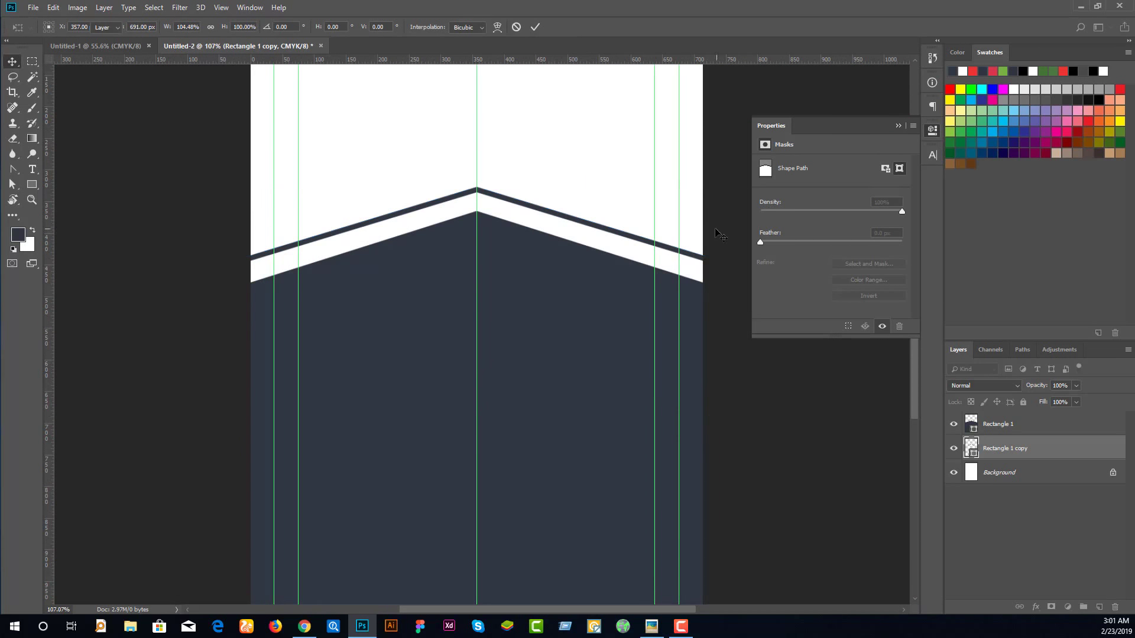
pyautogui.hotkey('ctrl', 'r')
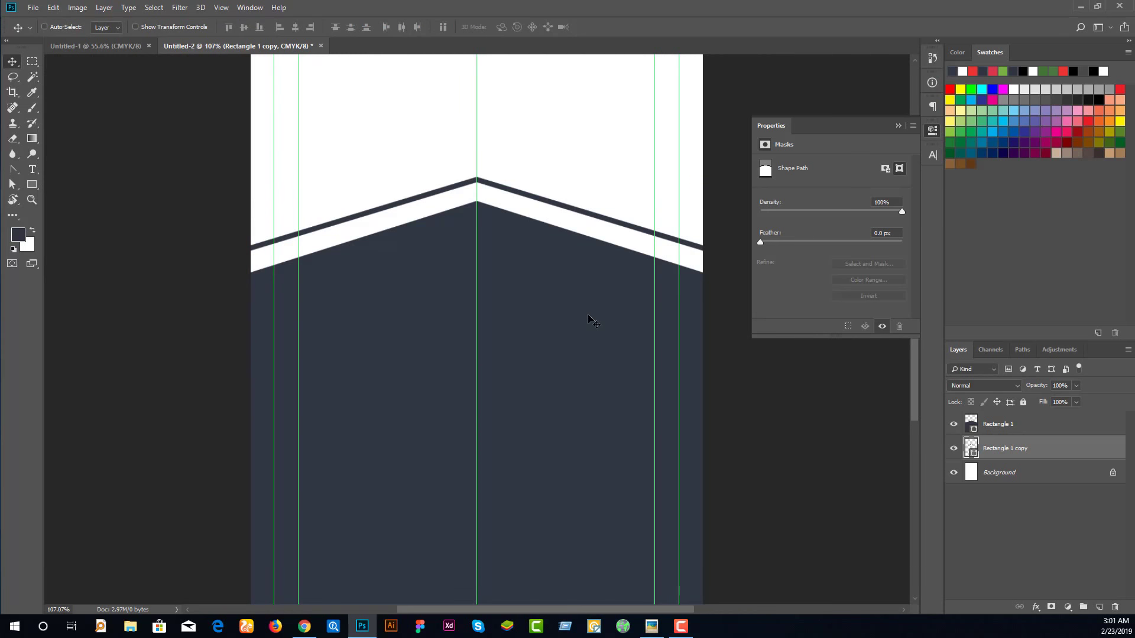
pyautogui.hotkey('ctrl', '0')
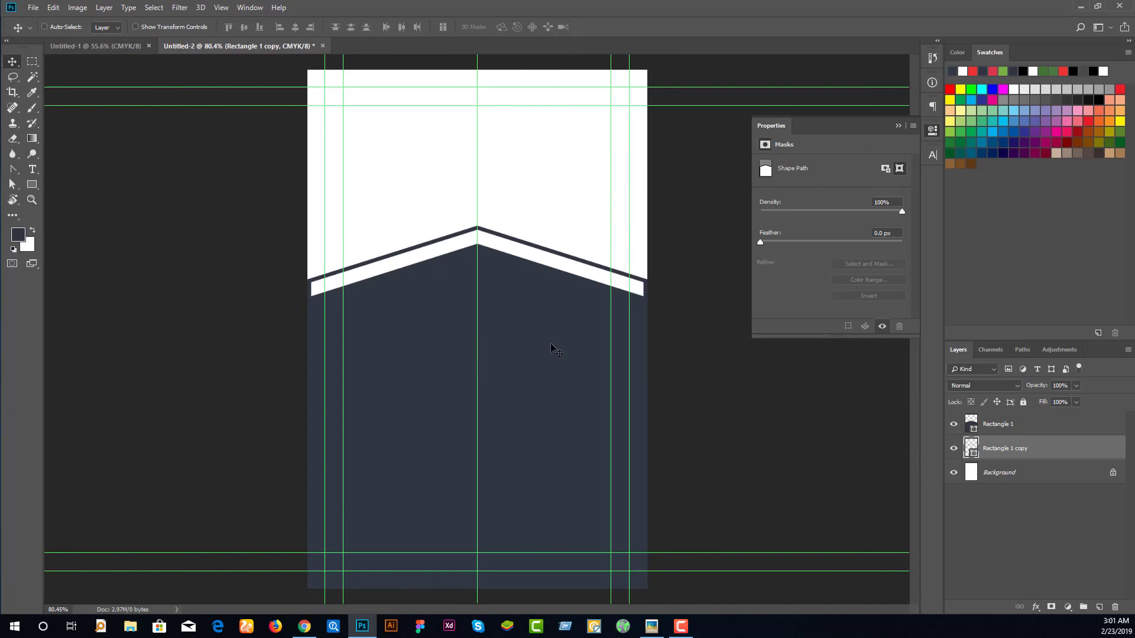
# - Nudge the stripe down and pull its left and right corners outward and down
pyautogui.hotkey('shift', 'Down')
pyautogui.press('Down')
pyautogui.press('Down')
pyautogui.press('Down')
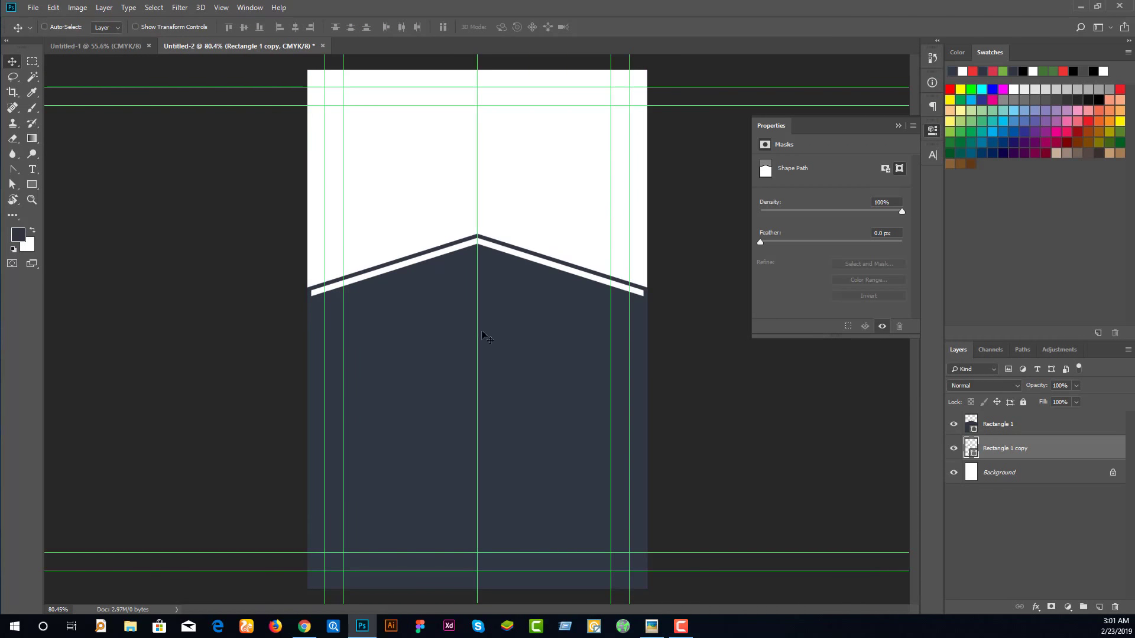
pyautogui.click(12, 184)
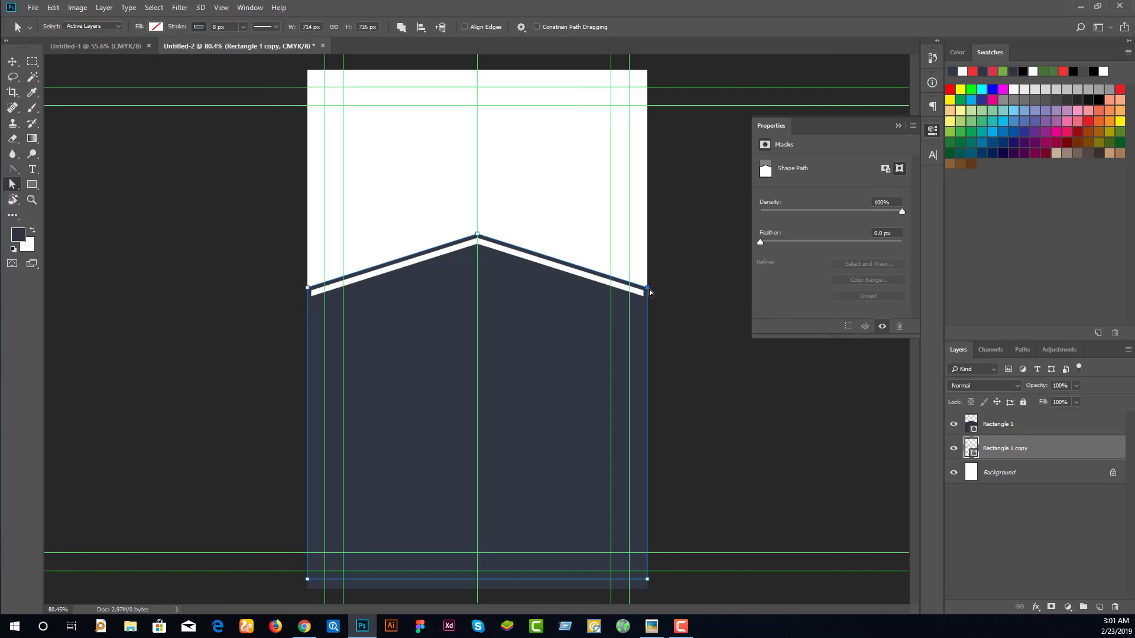
pyautogui.moveTo(652, 293); pyautogui.dragTo(667, 299)
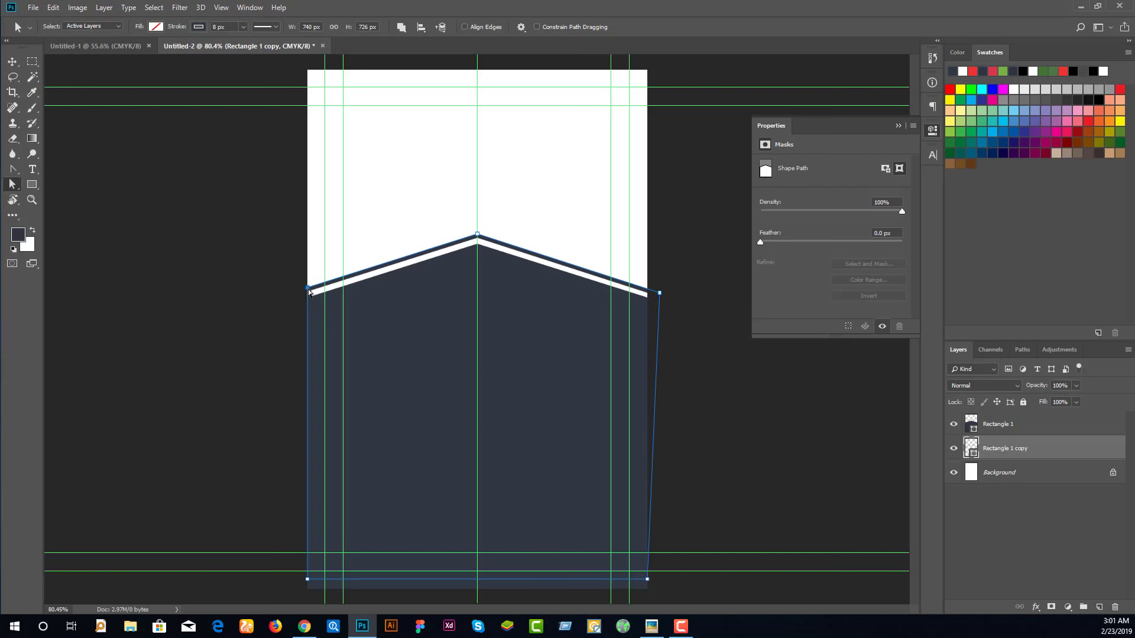
pyautogui.scroll(3, 308, 290)
pyautogui.scroll(3, 313, 293)
pyautogui.scroll(2, 322, 294)
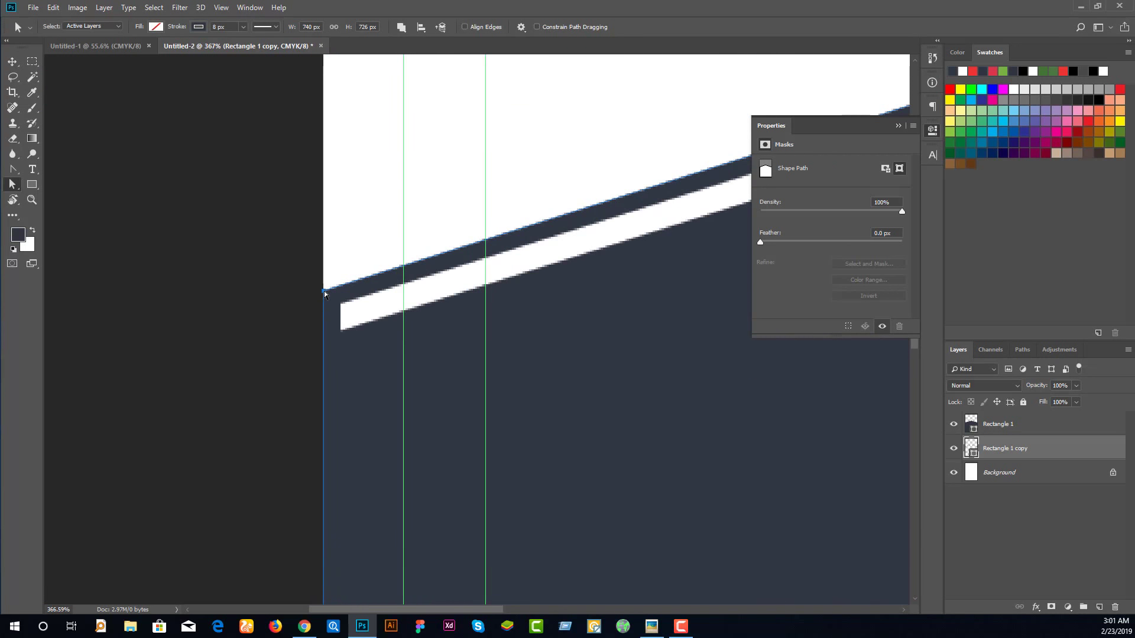
pyautogui.moveTo(324, 291); pyautogui.dragTo(278, 306)
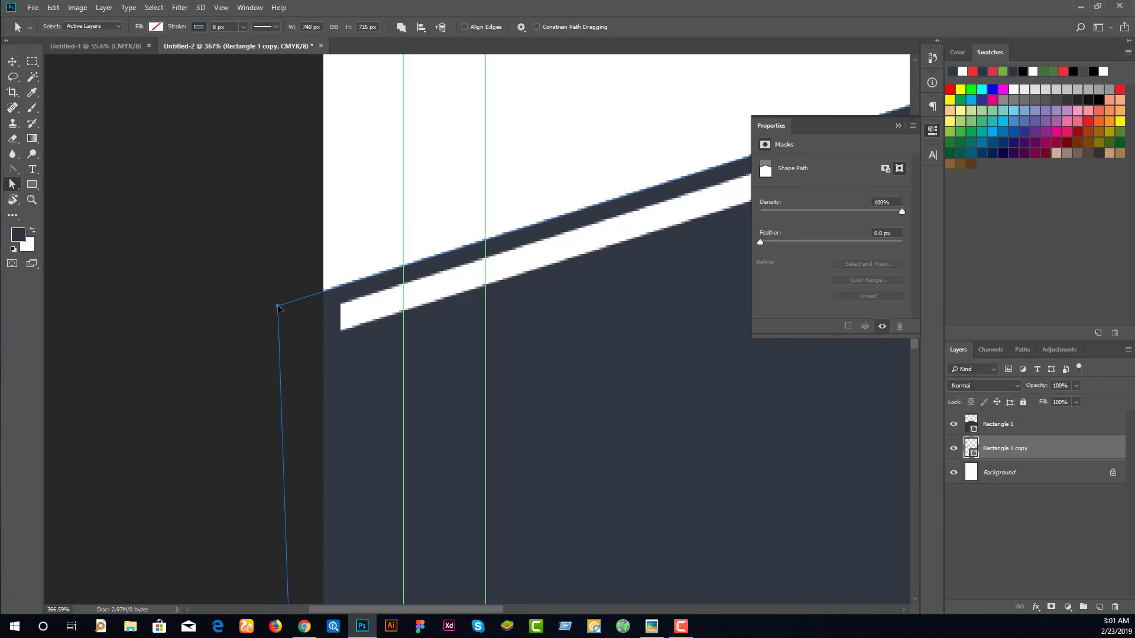
pyautogui.scroll(-3, 260, 313)
pyautogui.scroll(-2, 246, 319)
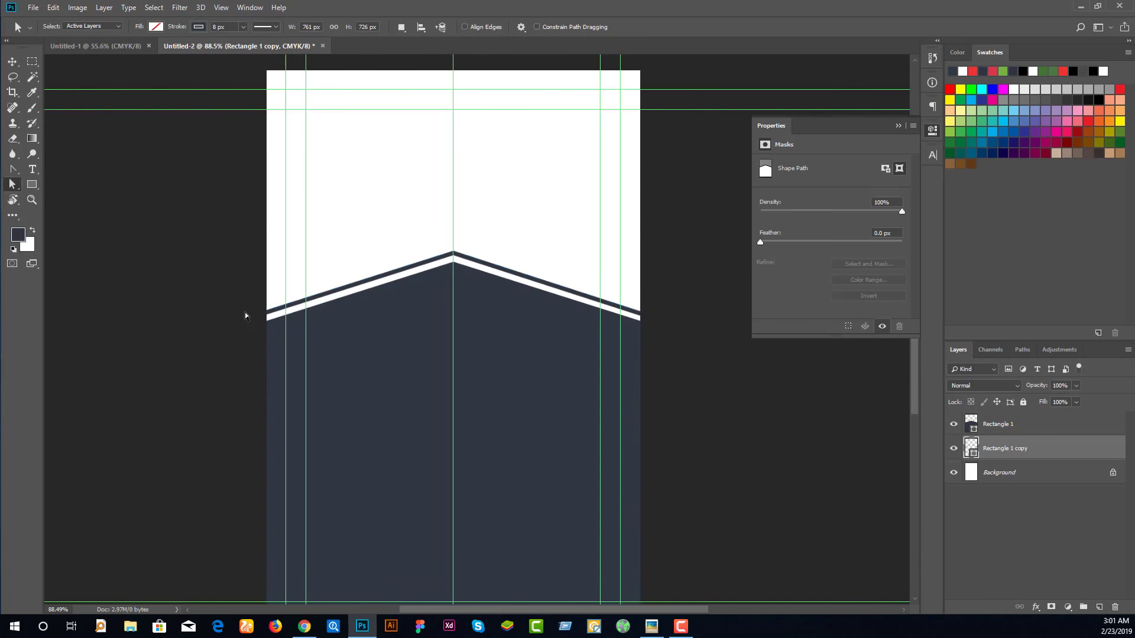
# - Nudge the chevron stripe up two steps, leaving a white band above the dark block
pyautogui.click(12, 62)
pyautogui.press('Up')
pyautogui.press('Up')
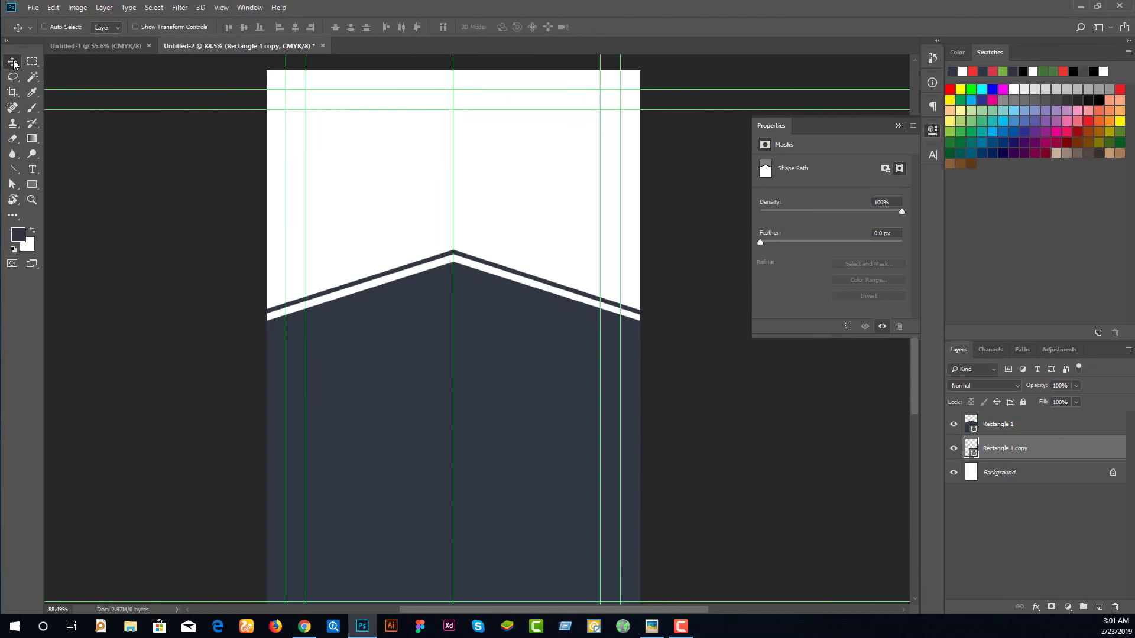
pyautogui.press('Up')
pyautogui.press('Up')
pyautogui.press('Up')
pyautogui.press('Up')
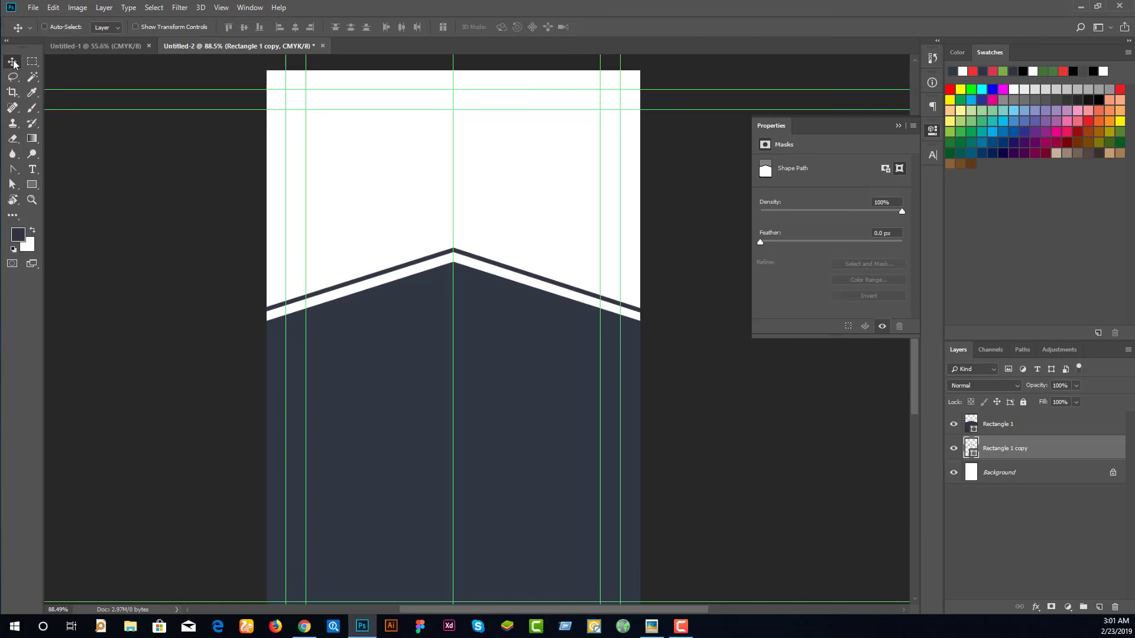
pyautogui.scroll(1, 354, 213)
pyautogui.scroll(-2, 237, 231)
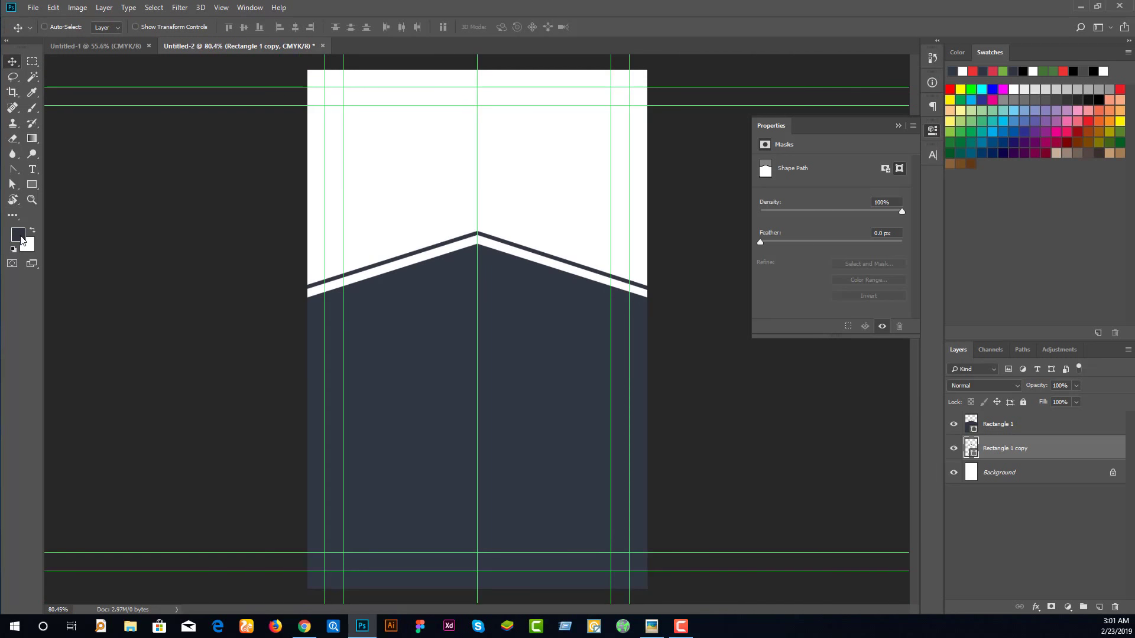
# - Draw a 214 px circle on the chevron's peak and fill it red
pyautogui.moveTo(33, 190); pyautogui.dragTo(65, 214)
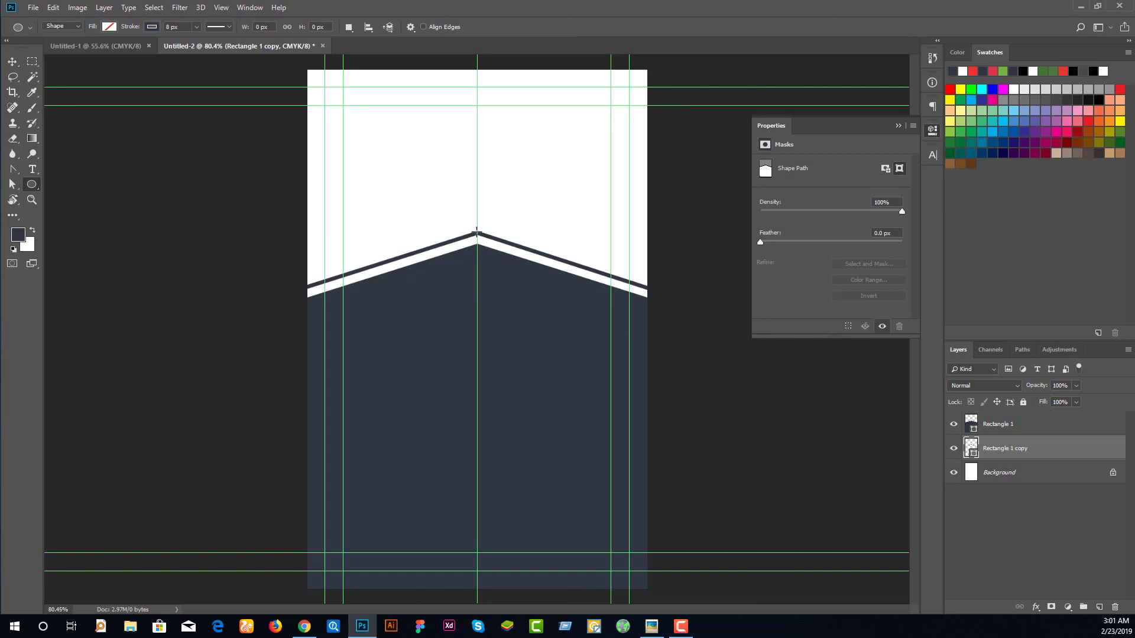
pyautogui.moveTo(477, 231); pyautogui.dragTo(534, 287)
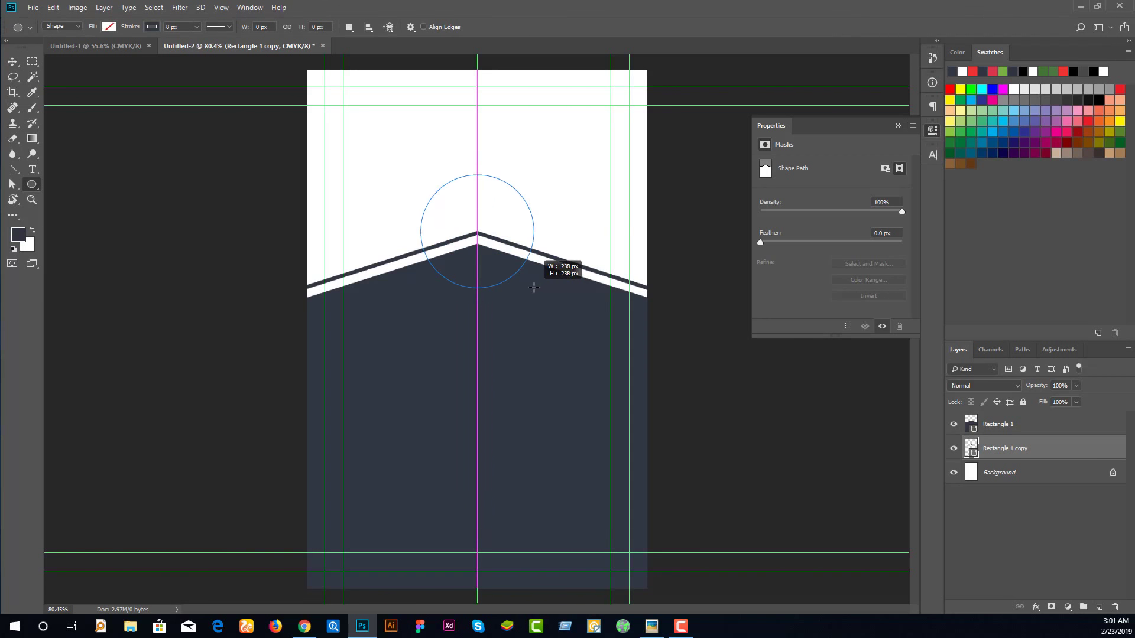
pyautogui.moveTo(534, 288); pyautogui.dragTo(515, 267)
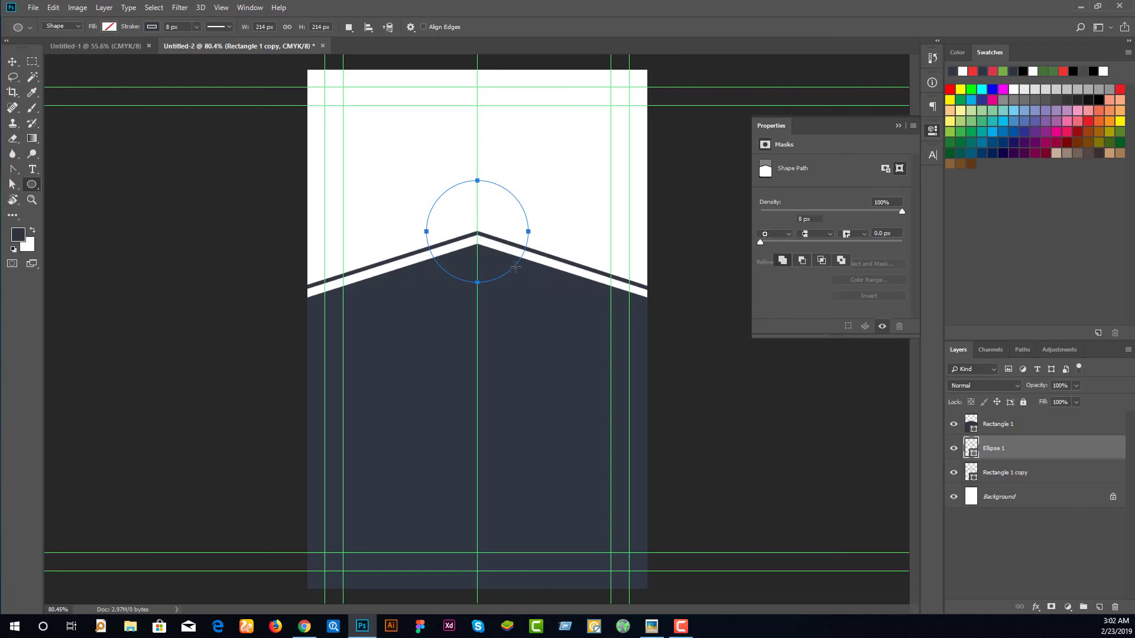
pyautogui.click(19, 61)
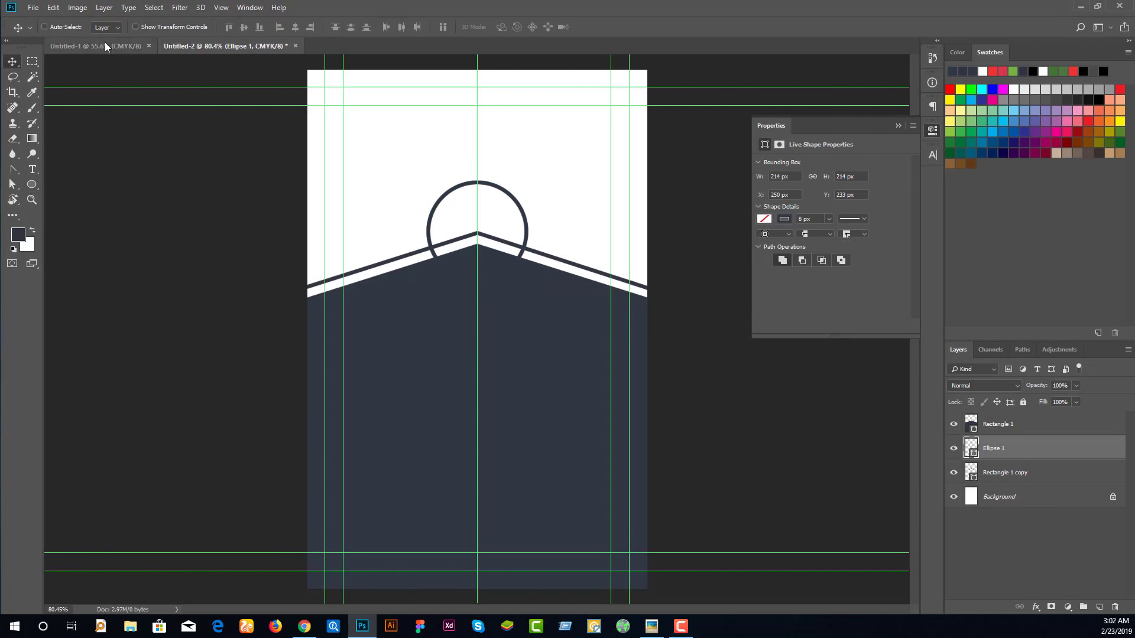
pyautogui.press('u')
pyautogui.click(109, 26)
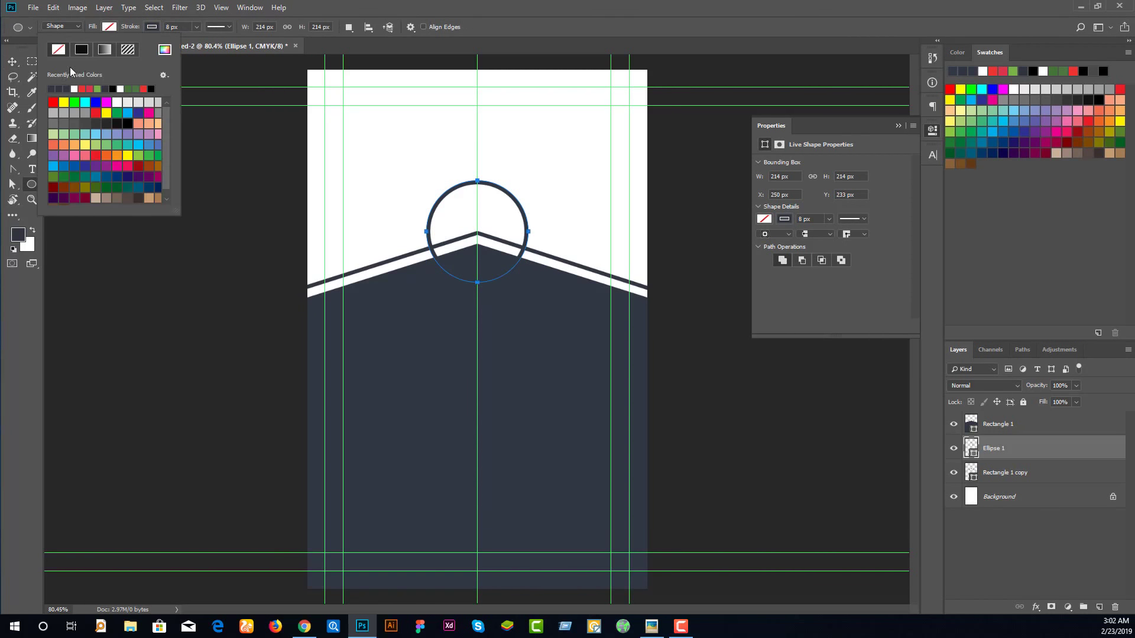
pyautogui.click(89, 88)
# - Centre the circle horizontally on the canvas and move Ellipse 1 to the top layer
pyautogui.click(12, 61)
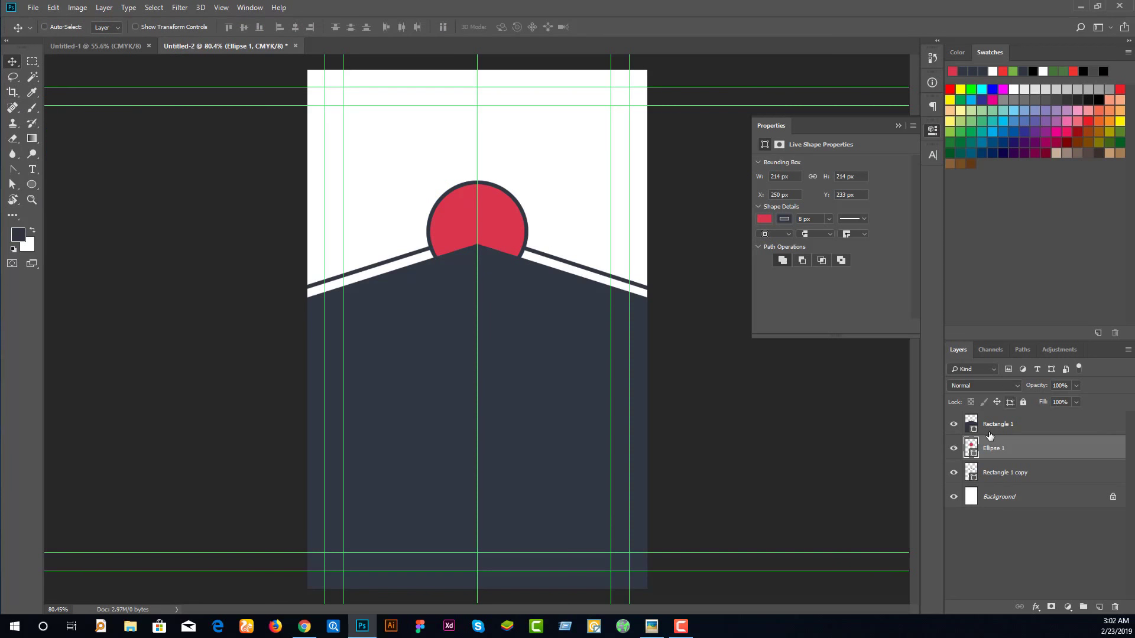
pyautogui.click(953, 448)
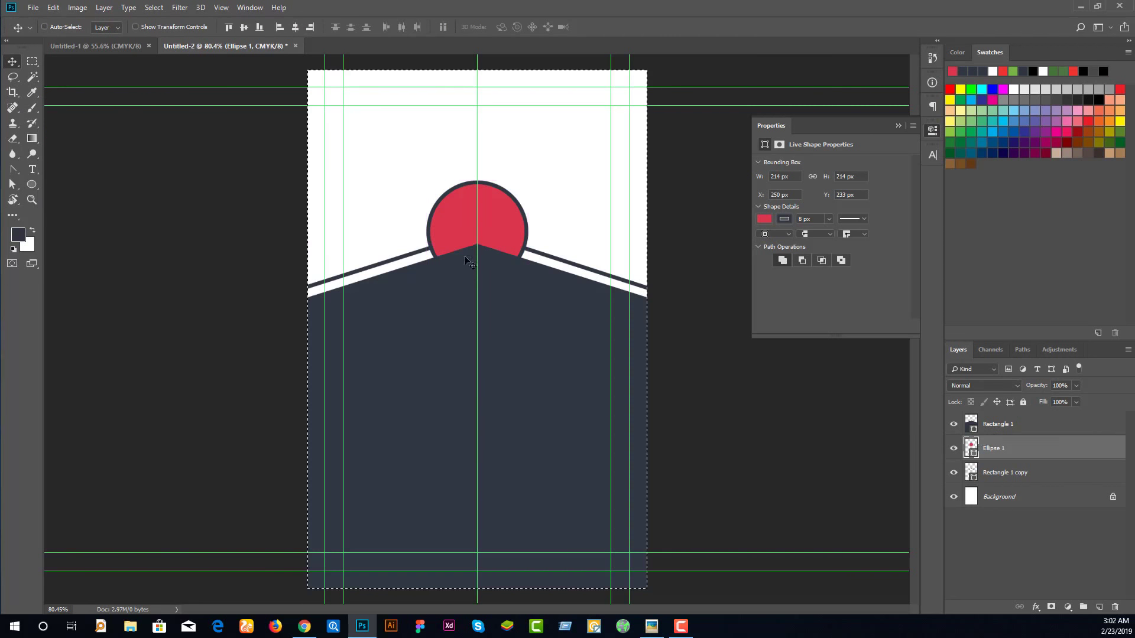
pyautogui.hotkey('ctrl', 'a')
pyautogui.click(297, 28)
pyautogui.hotkey('ctrl', 'd')
pyautogui.moveTo(1000, 456); pyautogui.dragTo(1008, 428)
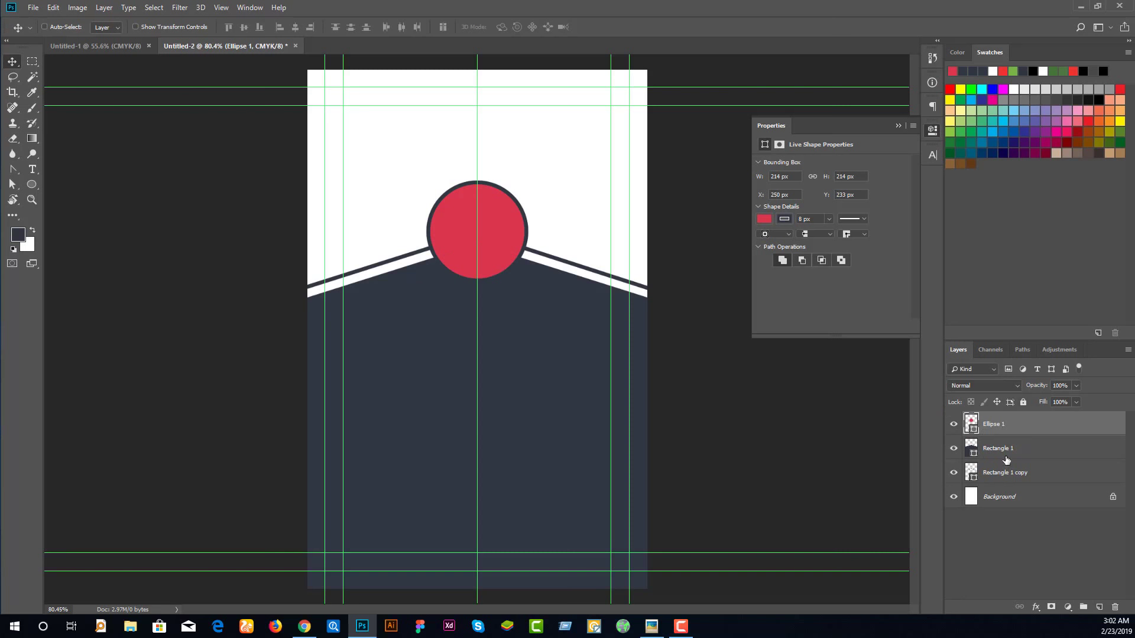
# - Group the Rectangle 1 and Rectangle 1 copy layers
pyautogui.click(995, 453)
pyautogui.keyDown('ctrl'); pyautogui.click(1014, 476); pyautogui.keyUp('ctrl')
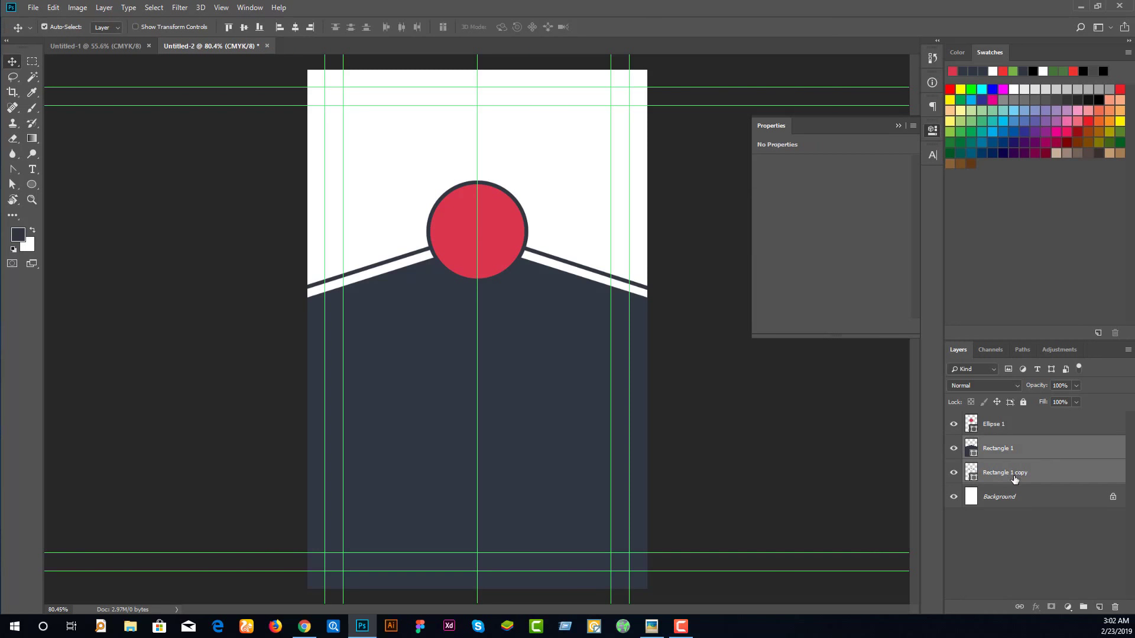
pyautogui.hotkey('ctrl', 'g')
pyautogui.click(953, 444)
pyautogui.click(953, 444)
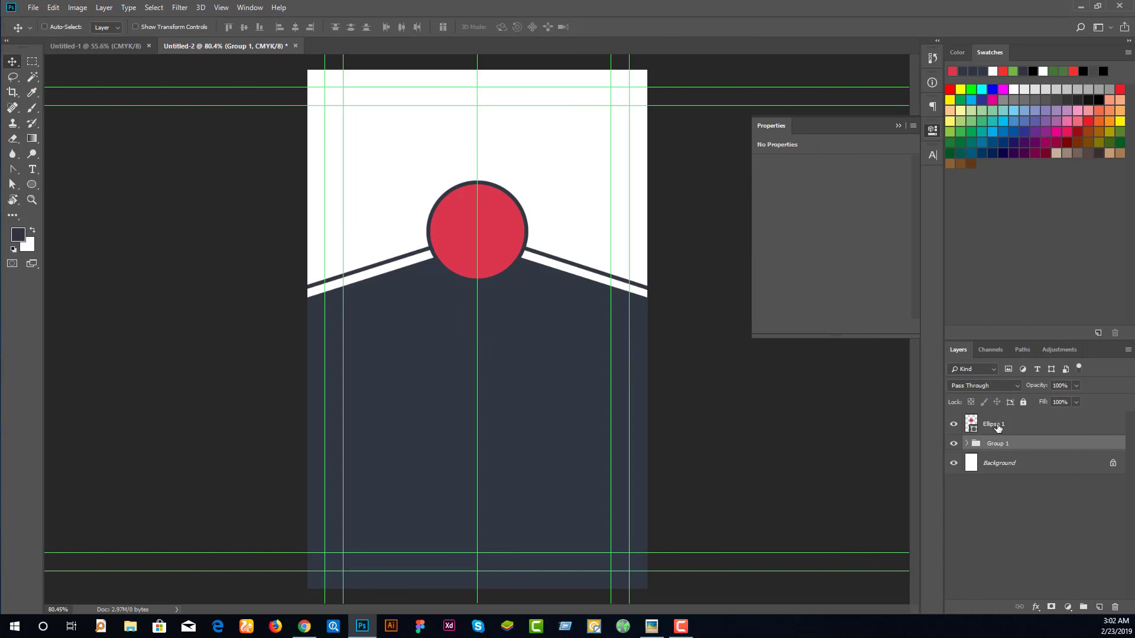
# - Enlarge the red circle to 225 px (about 105%) and nudge it slightly lower
pyautogui.click(999, 423)
pyautogui.scroll(1, 494, 180)
pyautogui.scroll(1, 494, 180)
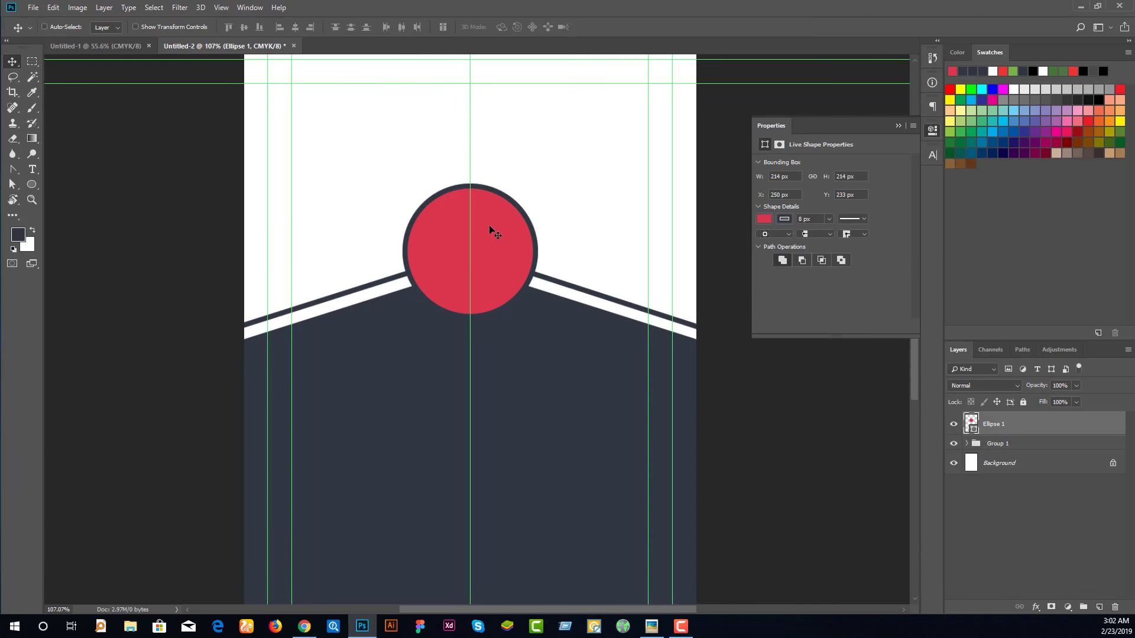
pyautogui.scroll(4, 525, 260)
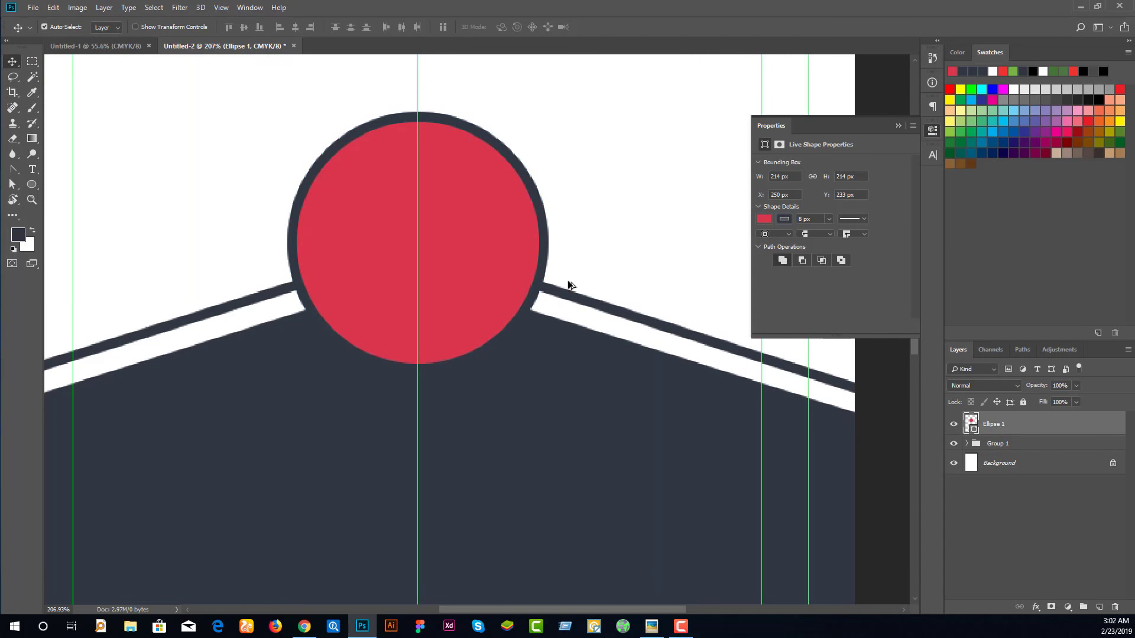
pyautogui.scroll(-4, 569, 286)
pyautogui.moveTo(527, 271)
pyautogui.mouseDown()
pyautogui.moveTo(515, 264)
pyautogui.moveTo(512, 279)
pyautogui.mouseUp()
pyautogui.hotkey('ctrl', 't')
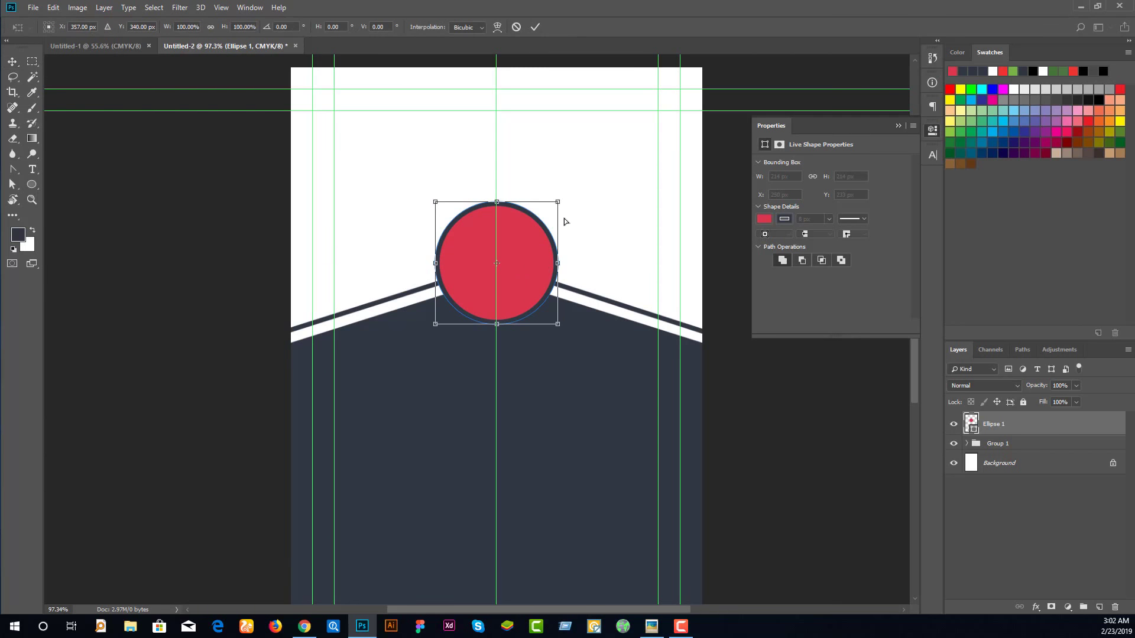
pyautogui.moveTo(557, 201); pyautogui.dragTo(561, 198)
pyautogui.moveTo(535, 262); pyautogui.dragTo(525, 281)
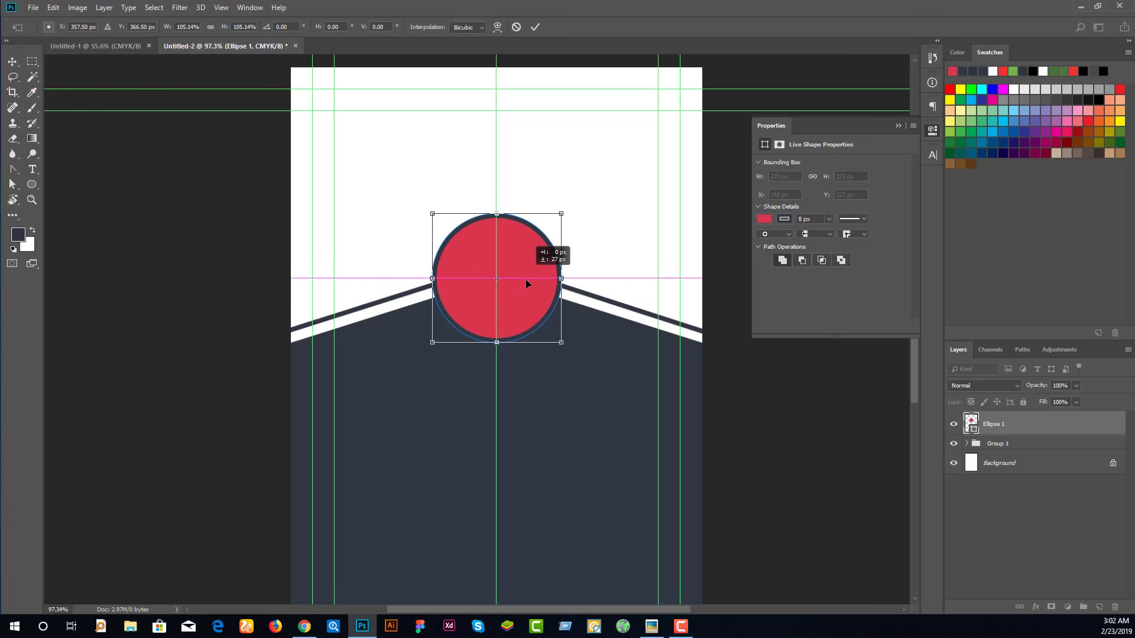
pyautogui.press('Return')
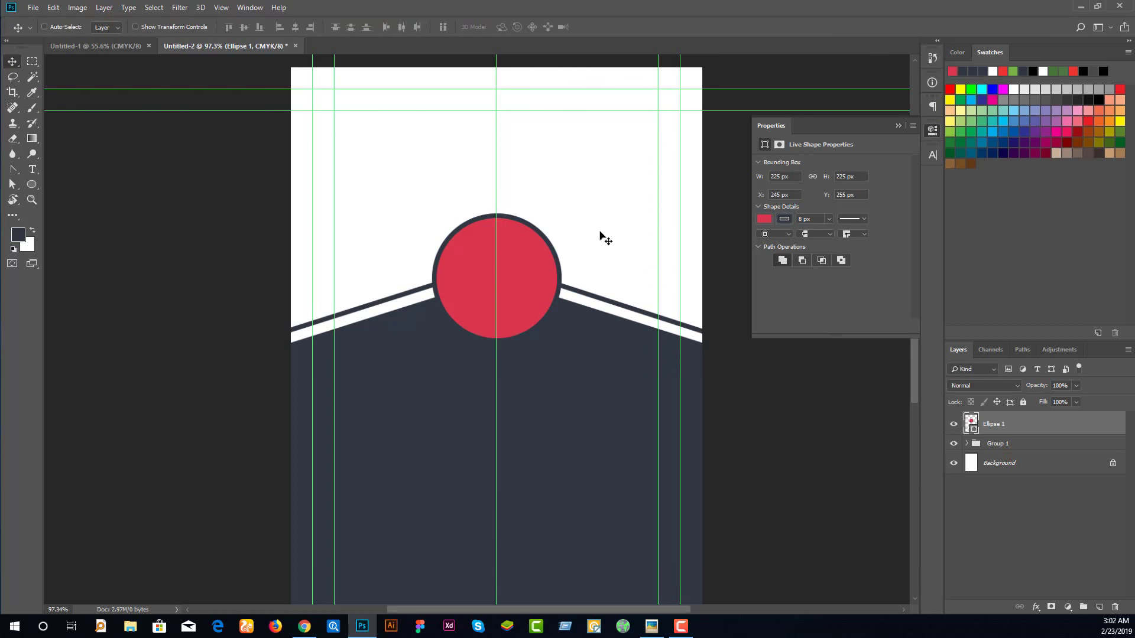
pyautogui.press('Down')
pyautogui.press('Down')
pyautogui.hotkey('ctrl', '0')
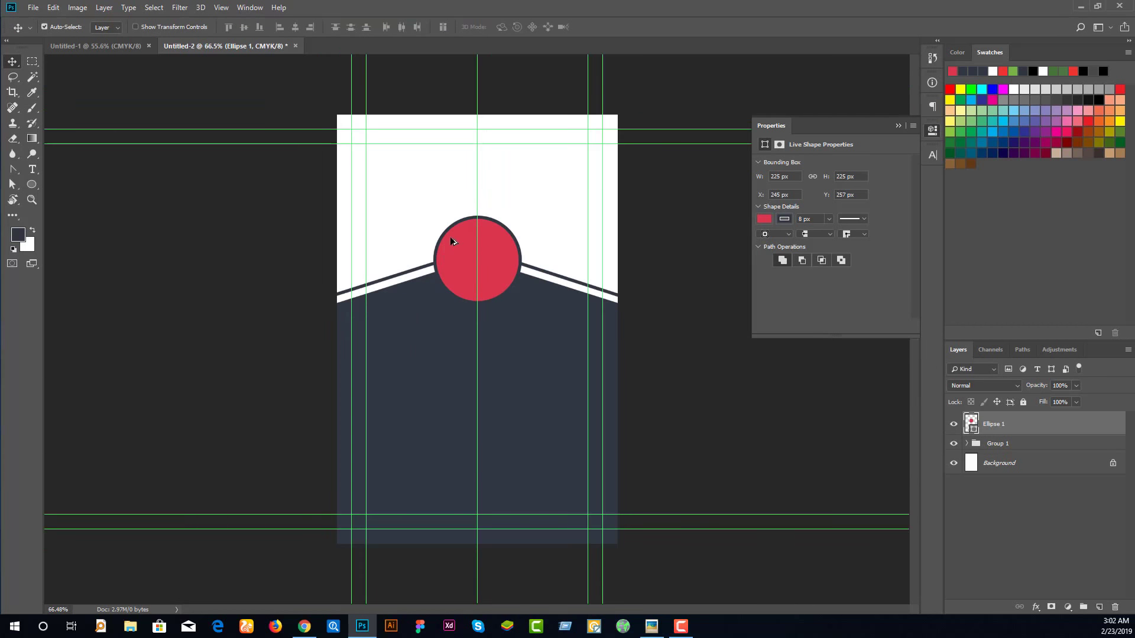
# - Open Google in a new browser tab and search for 'corporate id card size'
pyautogui.click(302, 627)
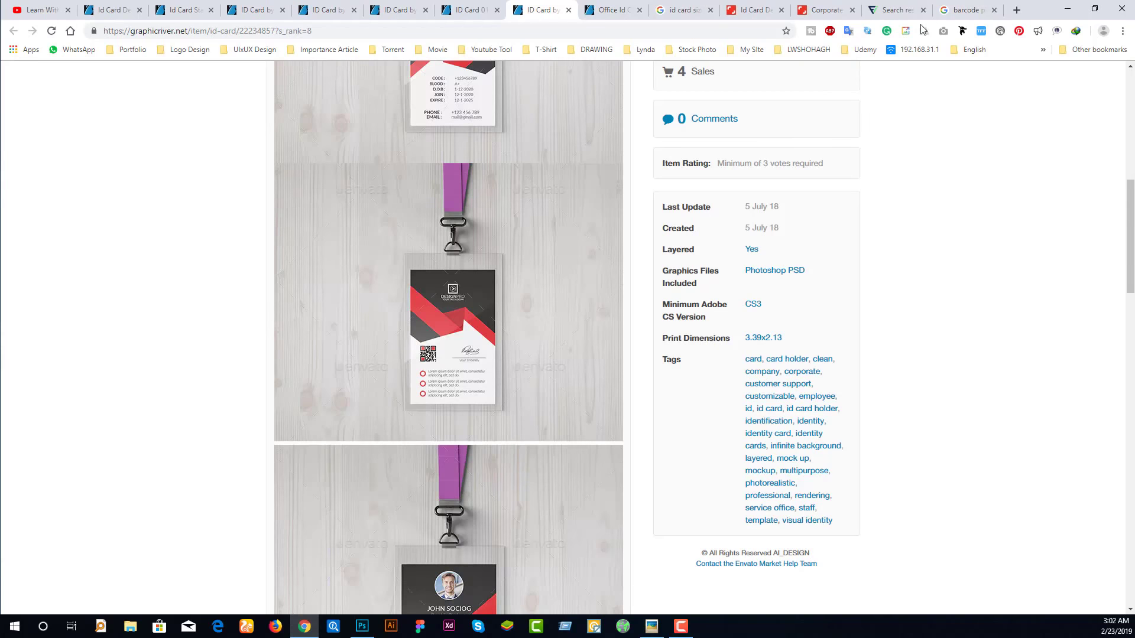
pyautogui.click(1016, 10)
pyautogui.write('cor')
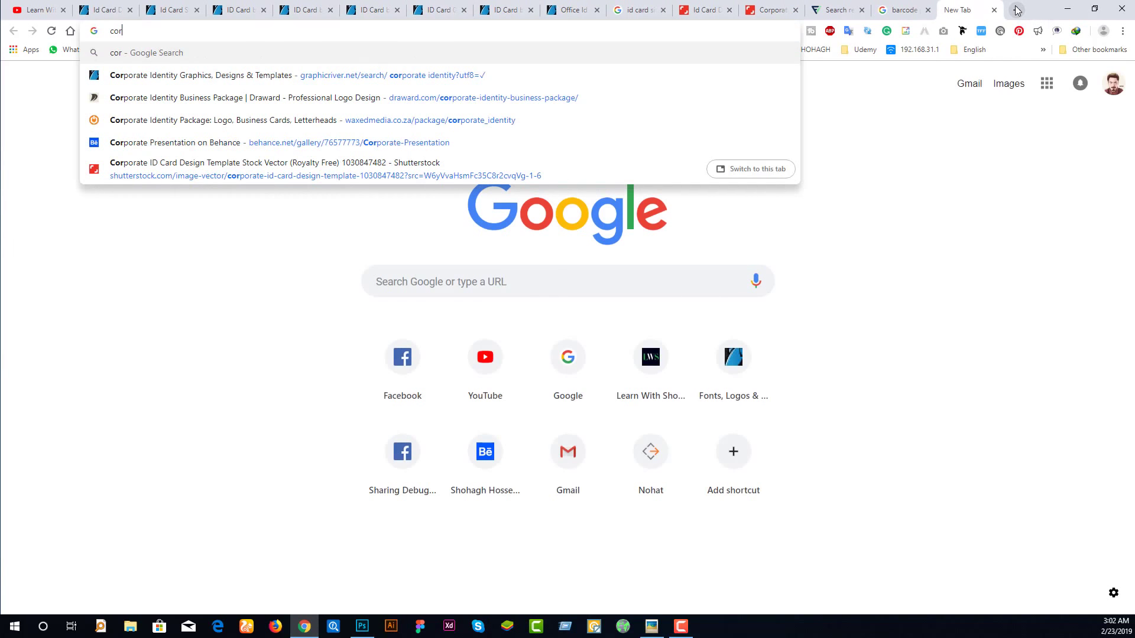
pyautogui.press('BackSpace')
pyautogui.press('BackSpace')
pyautogui.press('BackSpace')
pyautogui.write('google.com')
pyautogui.press('Return')
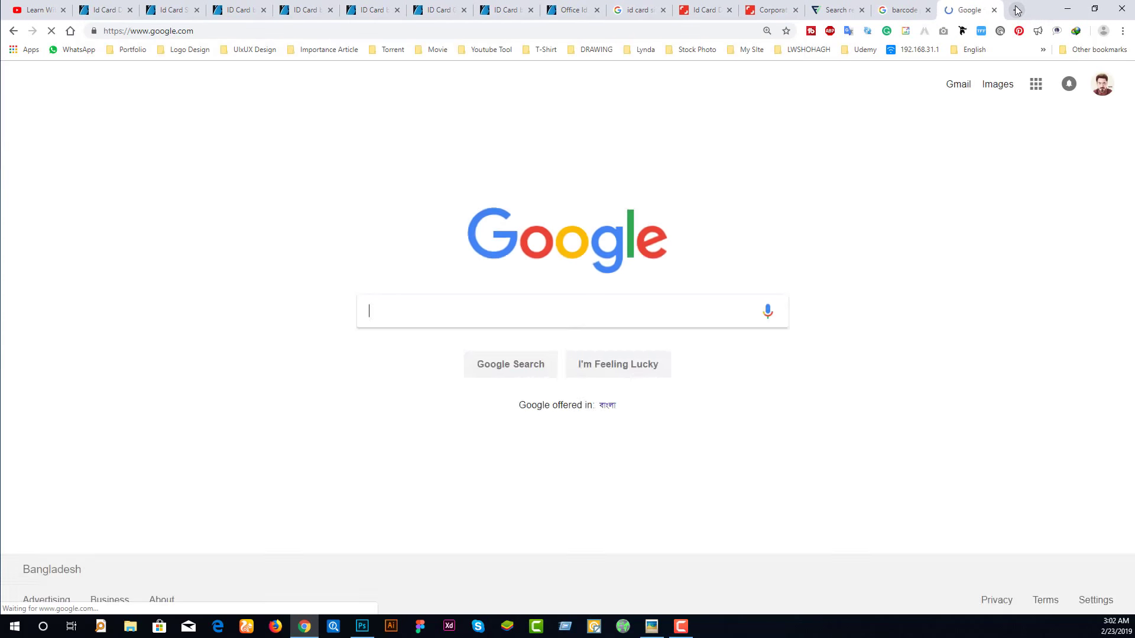
pyautogui.write('corr')
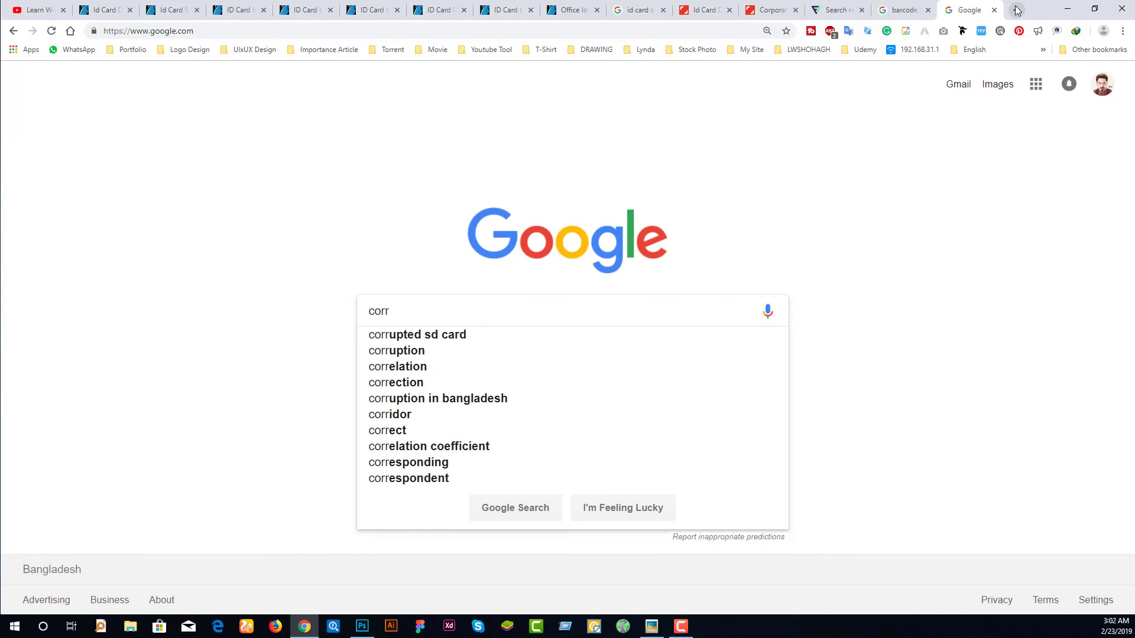
pyautogui.write('p')
pyautogui.press('BackSpace')
pyautogui.press('BackSpace')
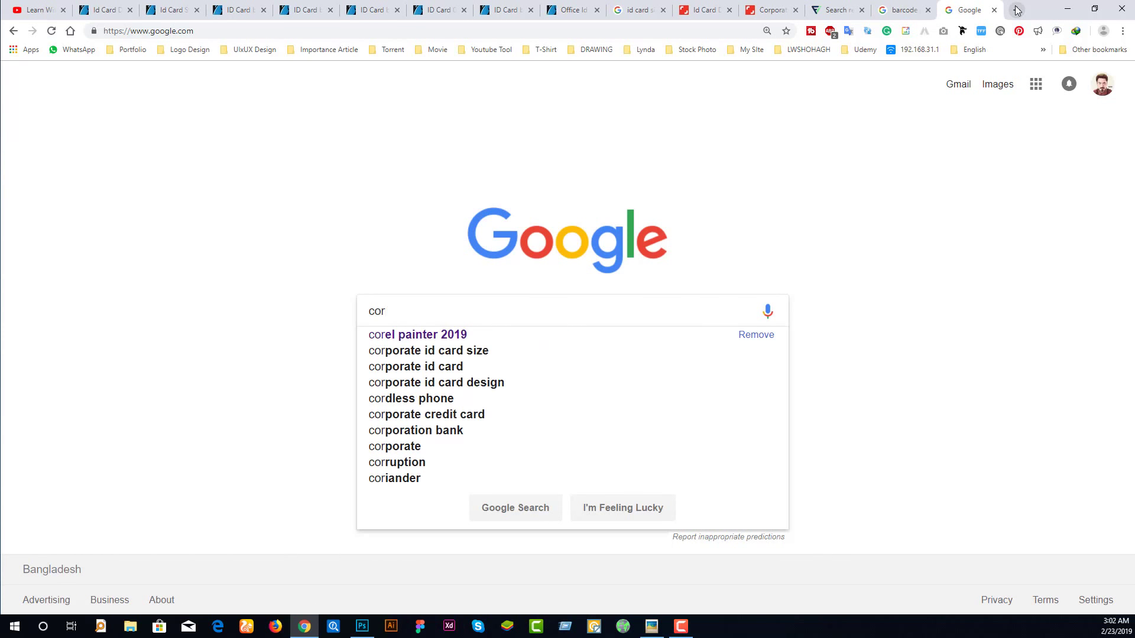
pyautogui.write('por')
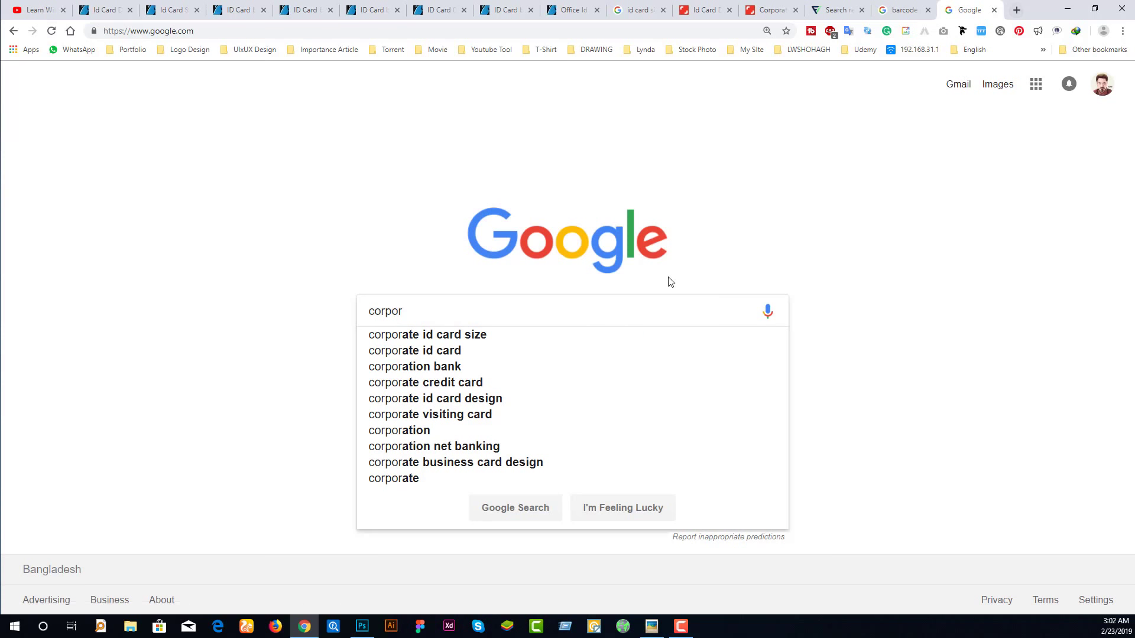
pyautogui.click(423, 335)
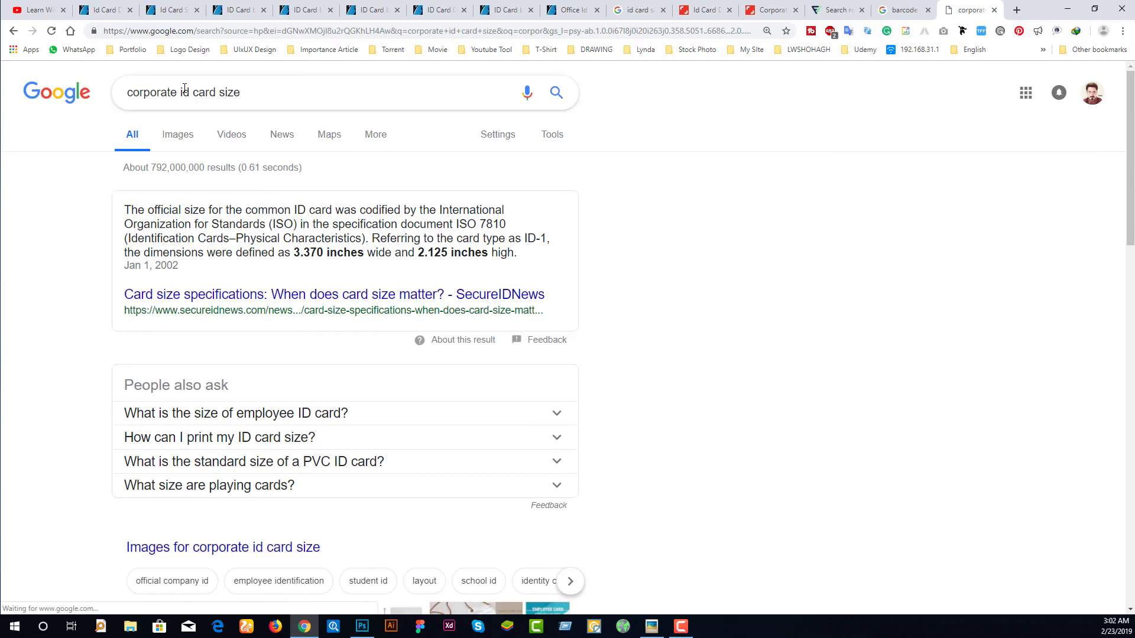
# - Search images of 'corporate people' filtered to sizes larger than 1024×768
pyautogui.moveTo(179, 92); pyautogui.dragTo(333, 92)
pyautogui.write('porate p')
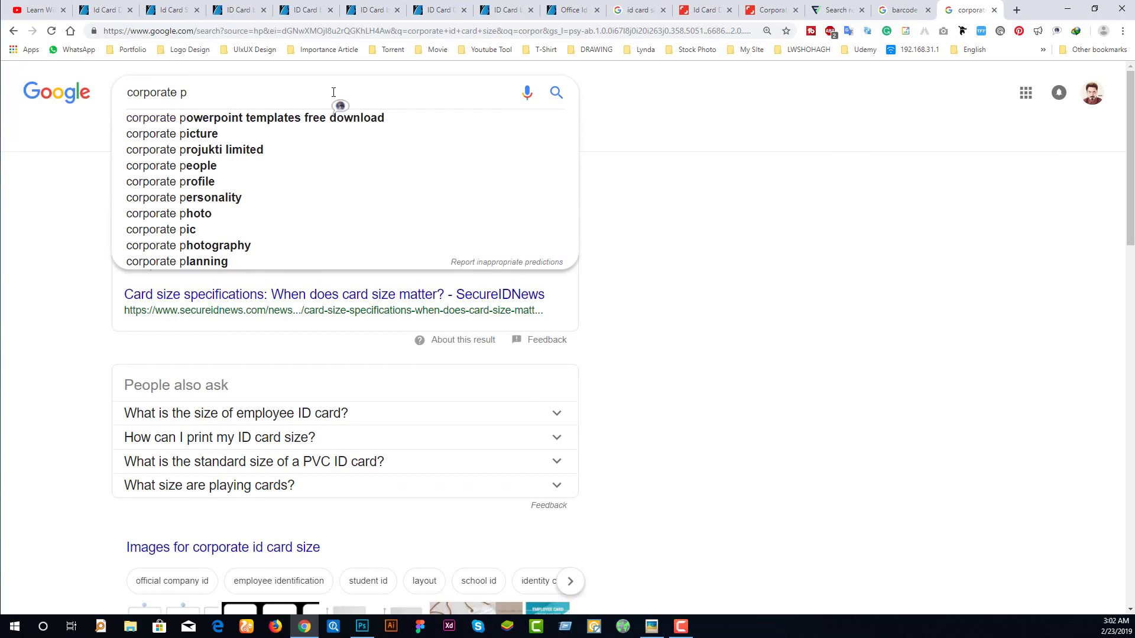
pyautogui.write('e')
pyautogui.click(246, 117)
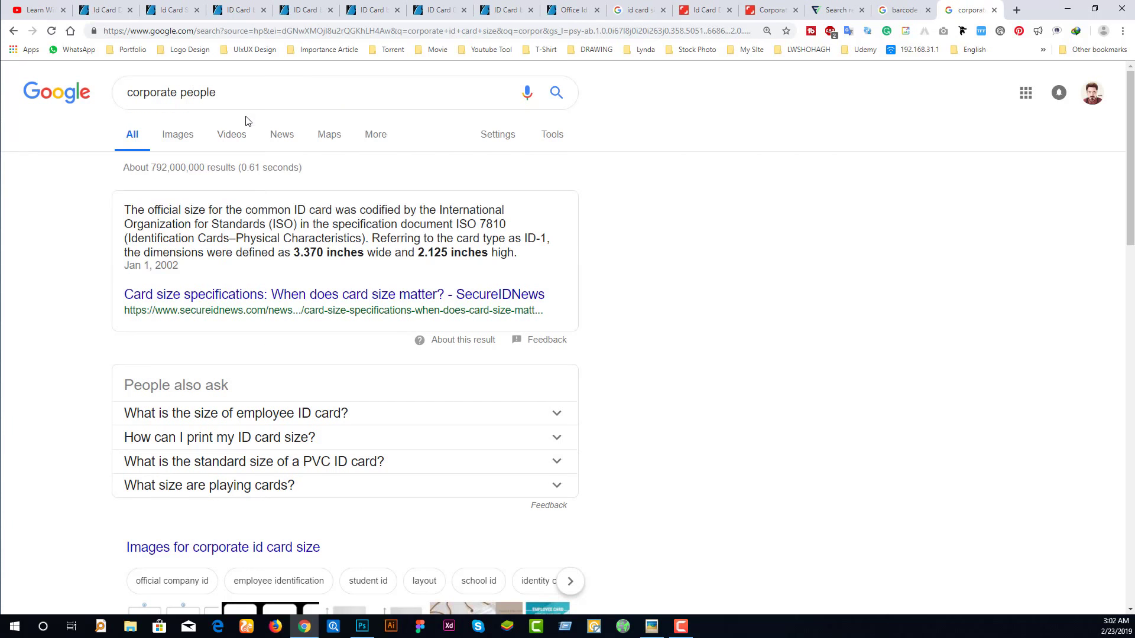
pyautogui.click(175, 137)
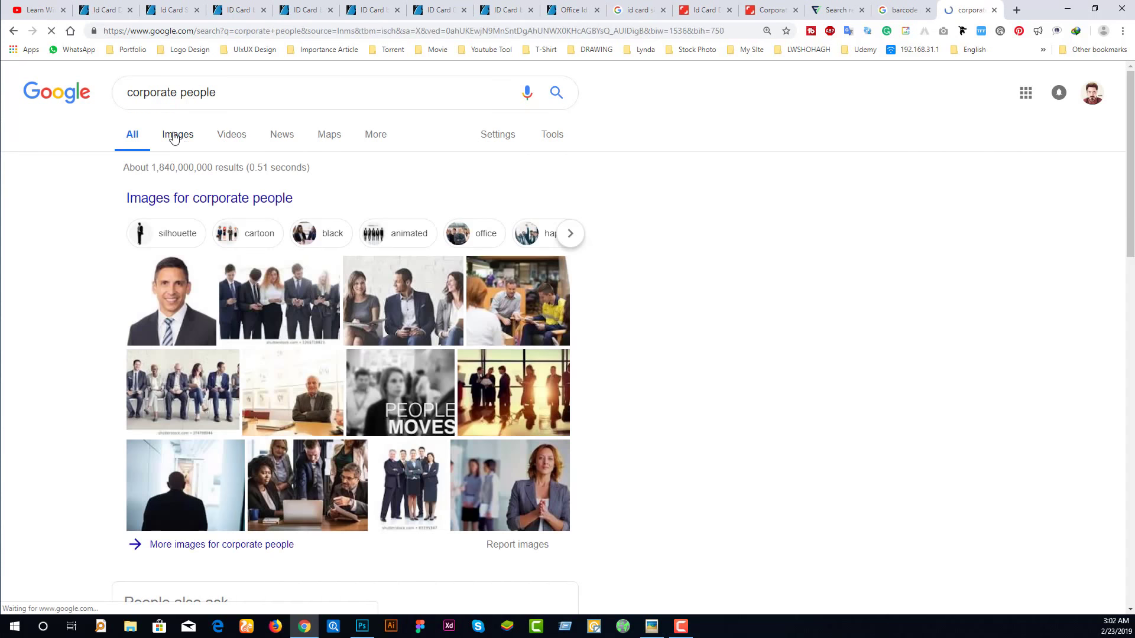
pyautogui.click(550, 135)
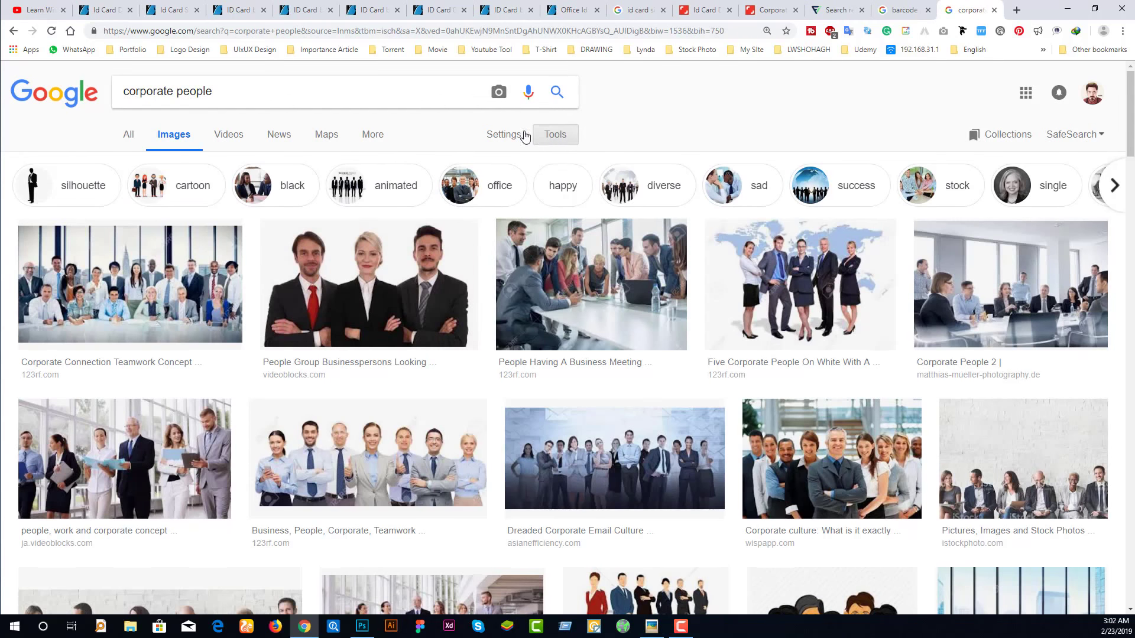
pyautogui.click(131, 164)
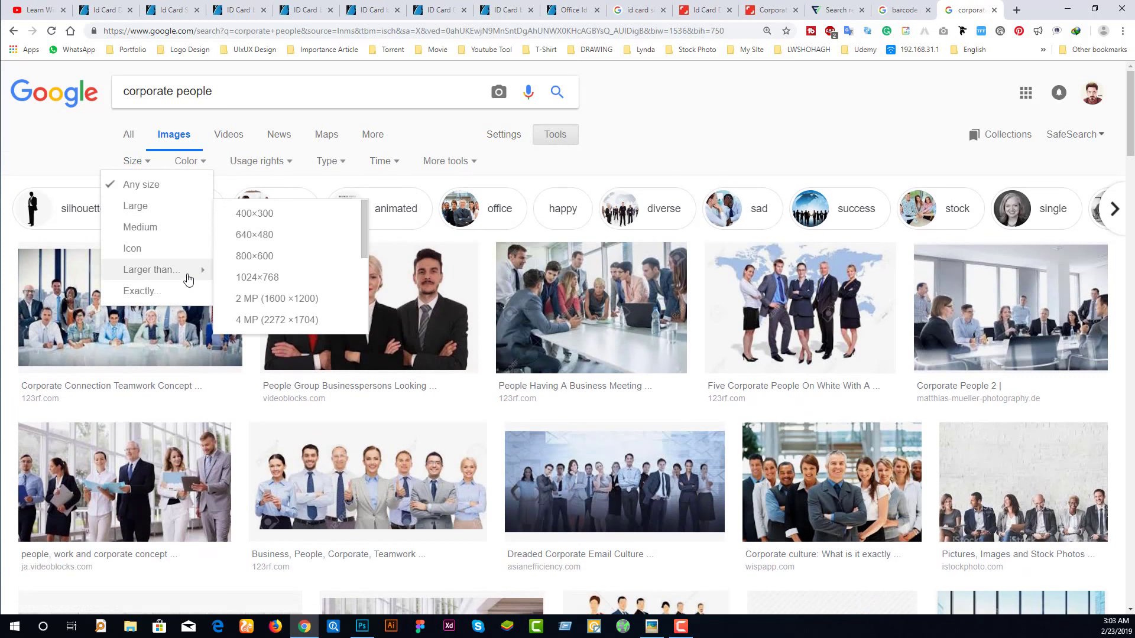
pyautogui.click(257, 275)
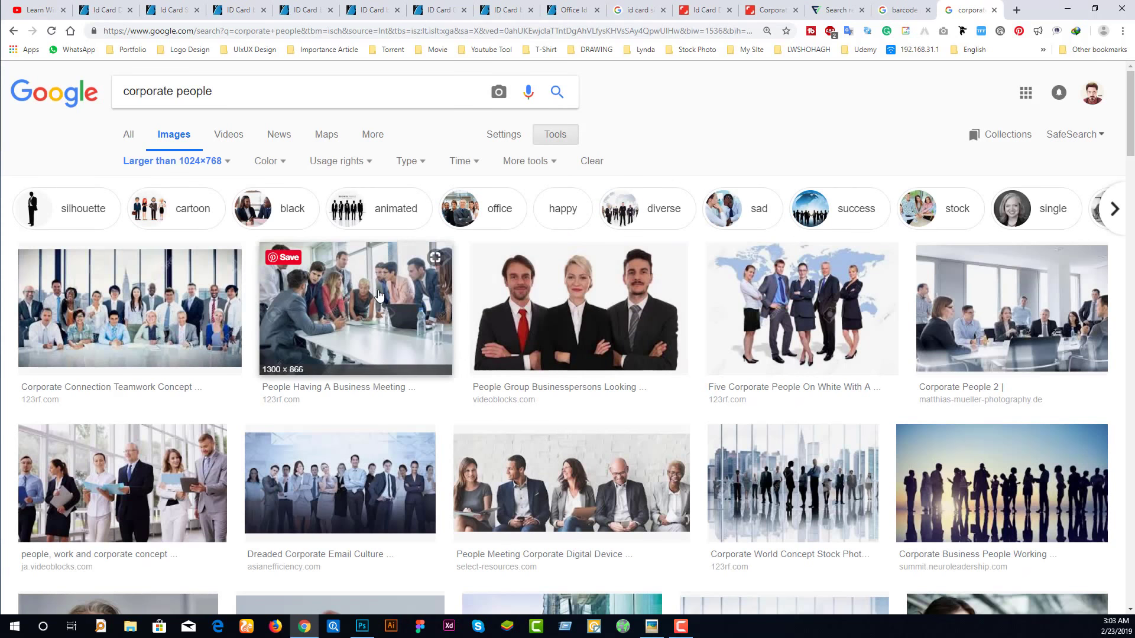
pyautogui.scroll(-4, 367, 307)
# - Browse related corporate portraits and open the smiling businessman in a striped tie full size
pyautogui.click(149, 370)
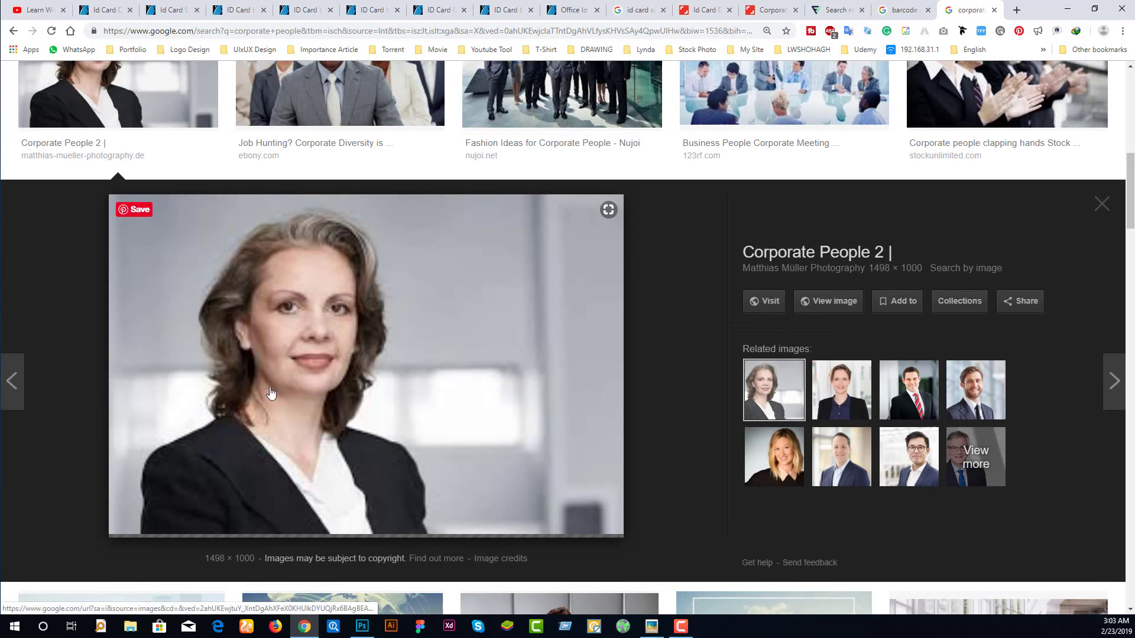
pyautogui.click(983, 460)
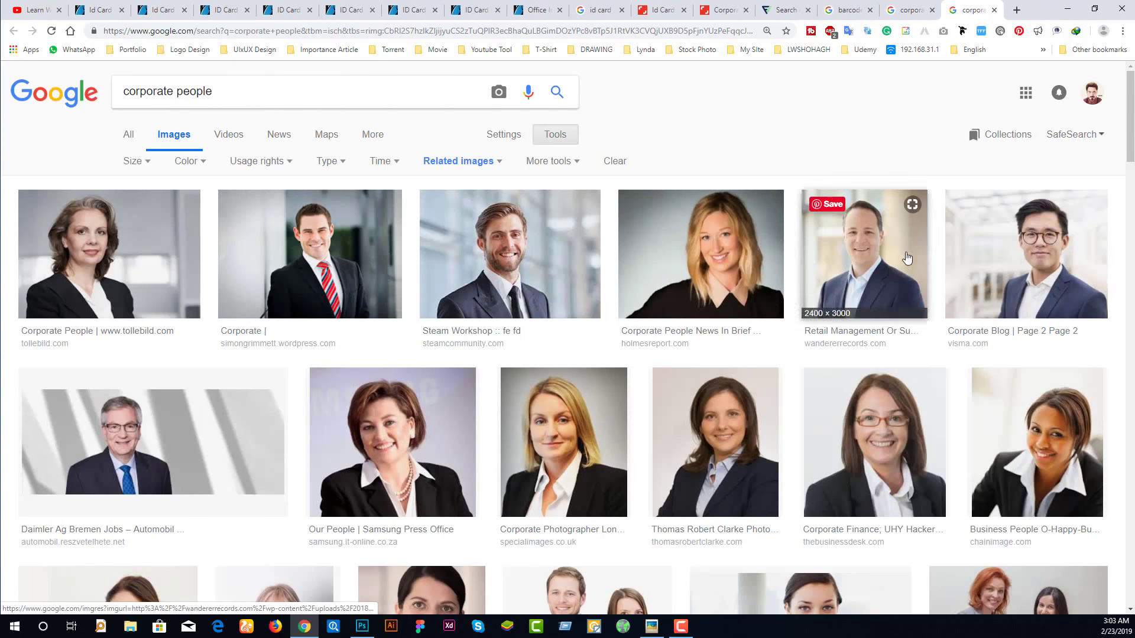
pyautogui.click(1032, 249)
pyautogui.scroll(3, 428, 309)
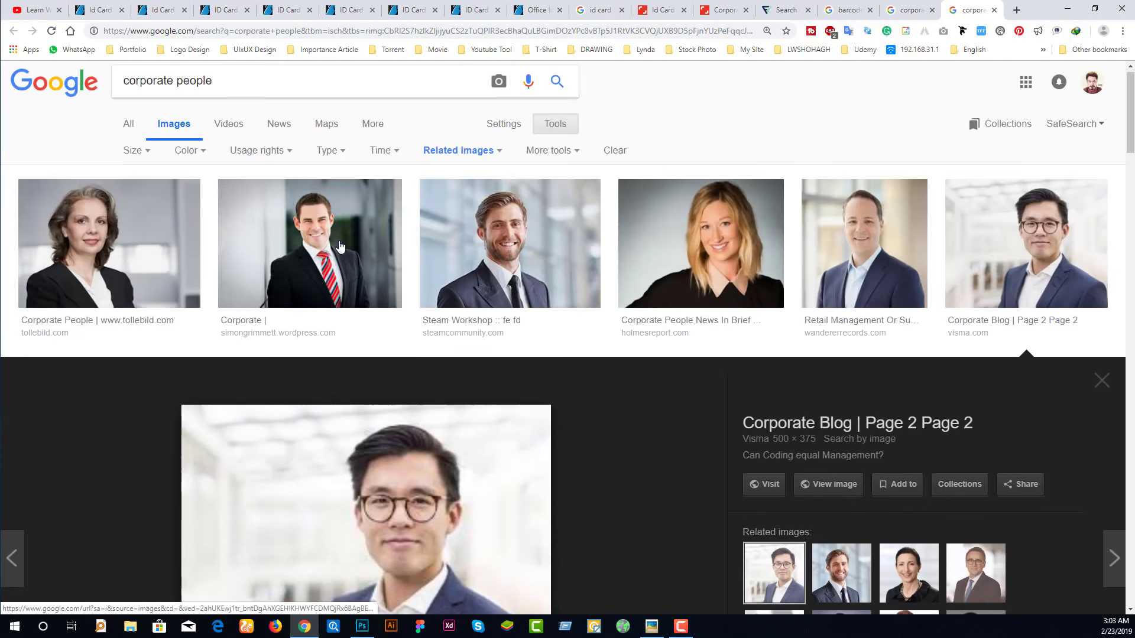
pyautogui.click(324, 236)
pyautogui.click(828, 307)
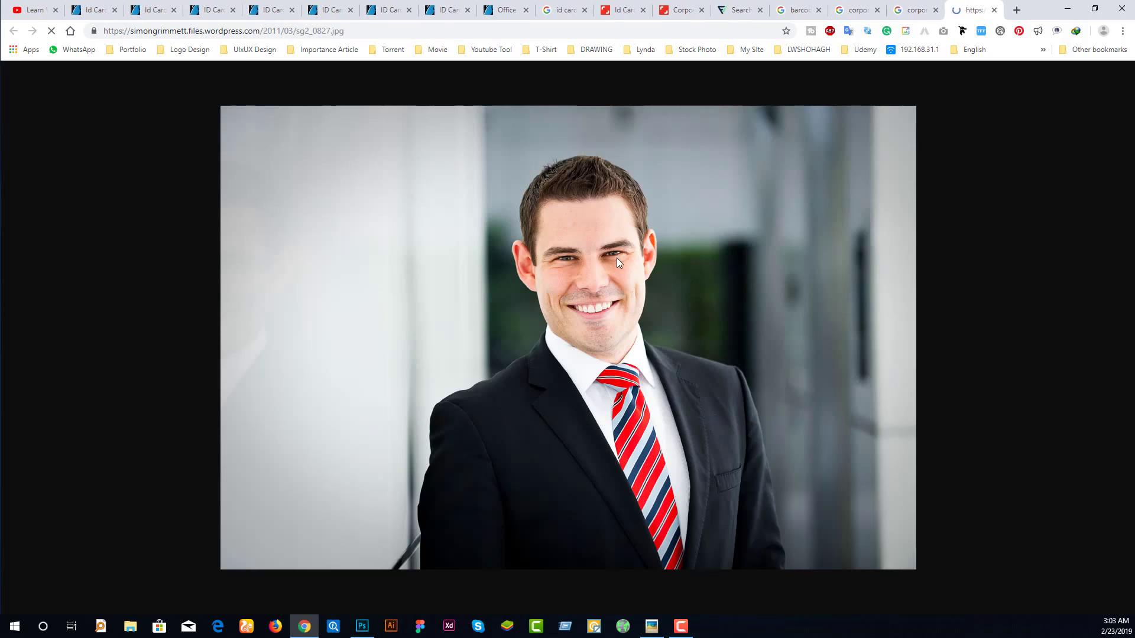
# - Copy the businessman photo and paste it into the Photoshop card as Layer 1
pyautogui.rightClick(611, 255)
pyautogui.click(648, 292)
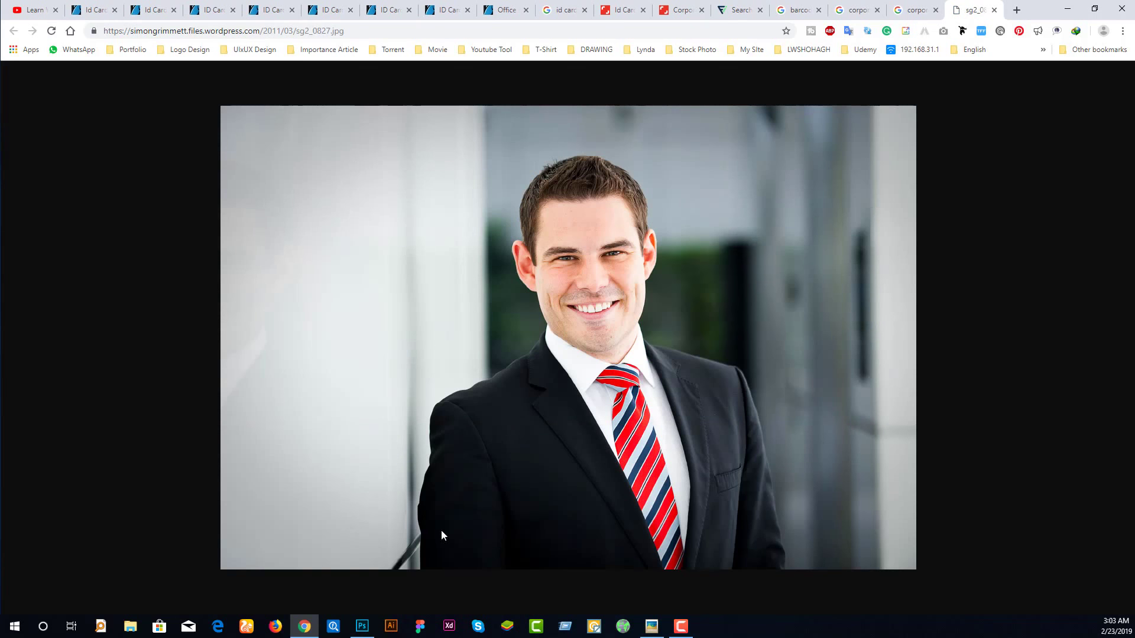
pyautogui.click(362, 626)
pyautogui.hotkey('ctrl', 'v')
# - Clip the headshot to Ellipse 1 and scale it to about 43%, centring the face
pyautogui.moveTo(516, 343); pyautogui.dragTo(460, 276)
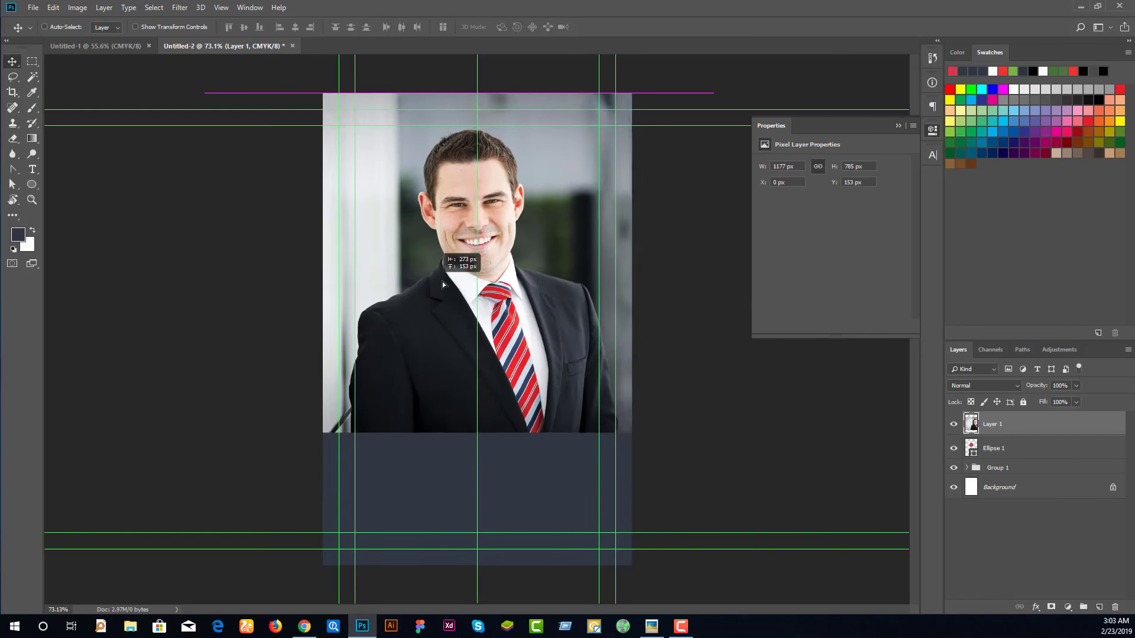
pyautogui.keyDown('alt'); pyautogui.click(1031, 437); pyautogui.keyUp('alt')
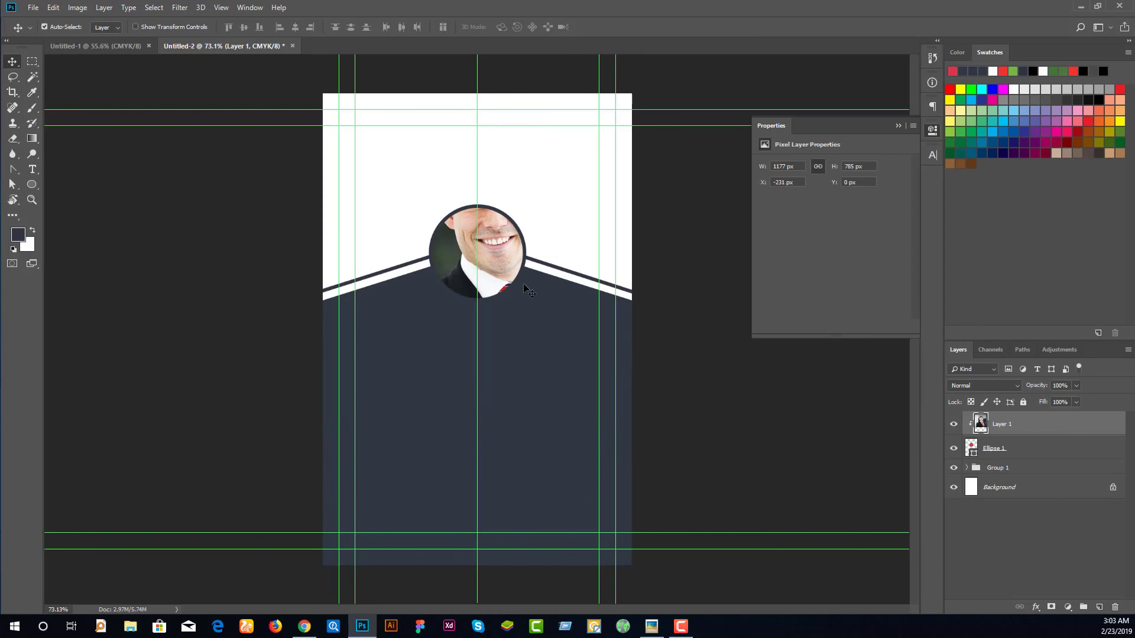
pyautogui.hotkey('ctrl', 't')
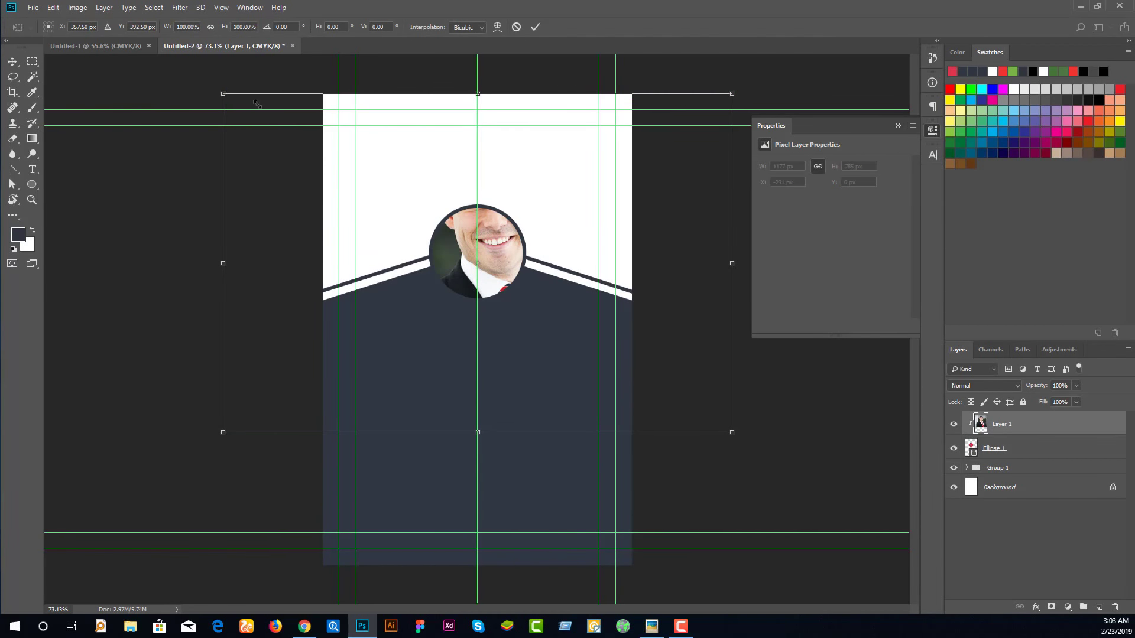
pyautogui.moveTo(256, 103); pyautogui.dragTo(336, 170)
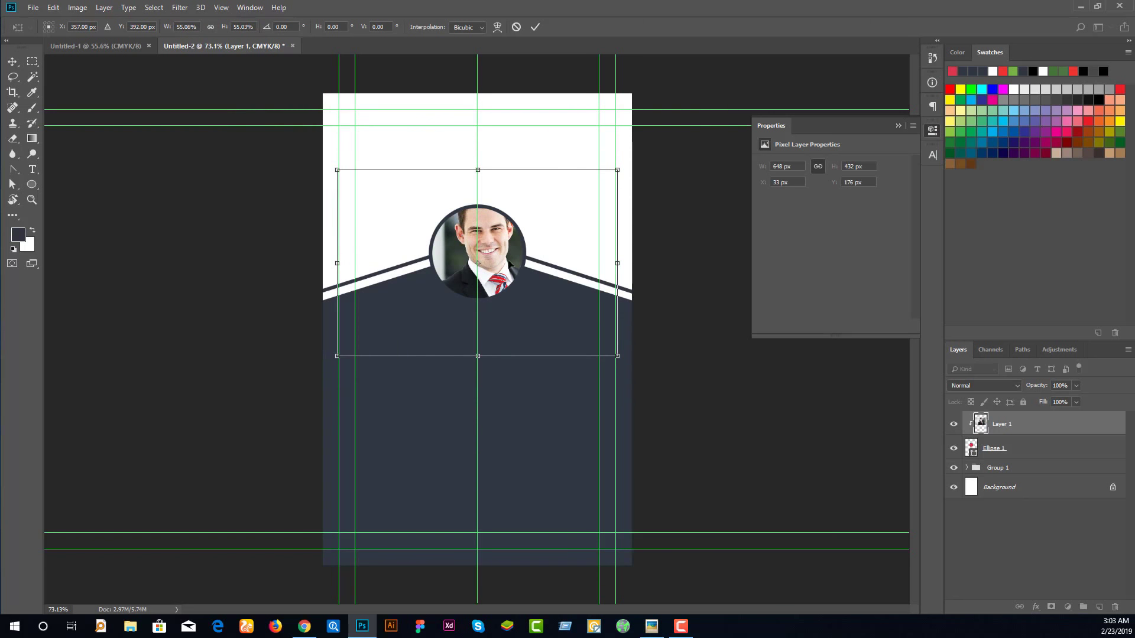
pyautogui.moveTo(508, 260); pyautogui.dragTo(495, 288)
pyautogui.moveTo(500, 285); pyautogui.dragTo(500, 285)
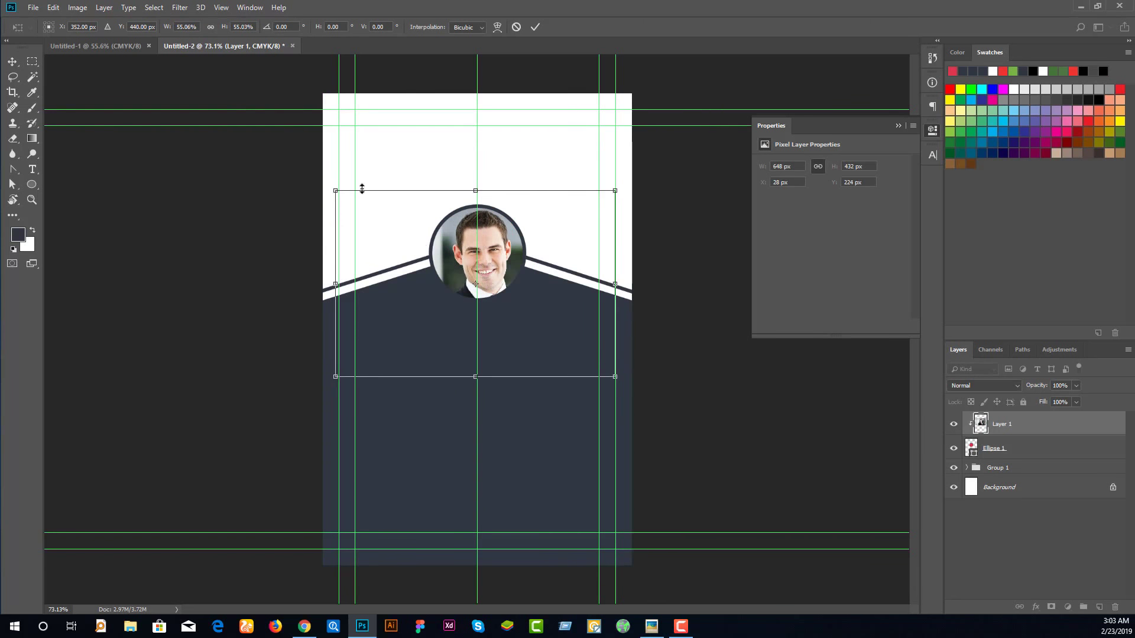
pyautogui.moveTo(338, 192); pyautogui.dragTo(367, 210)
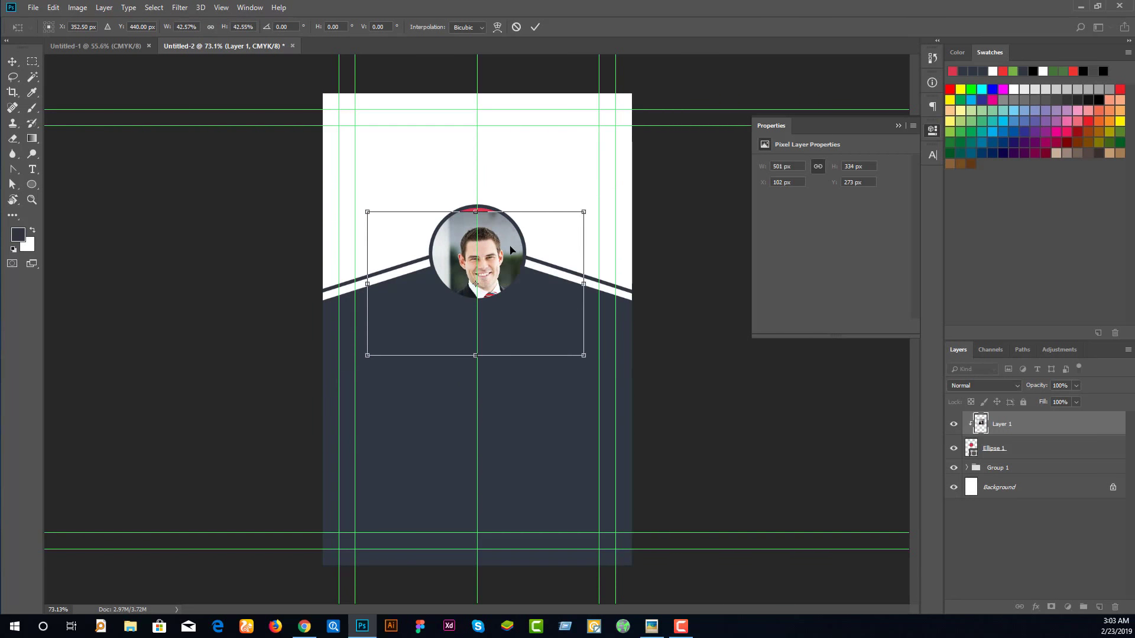
pyautogui.moveTo(506, 250); pyautogui.dragTo(502, 238)
pyautogui.press('Return')
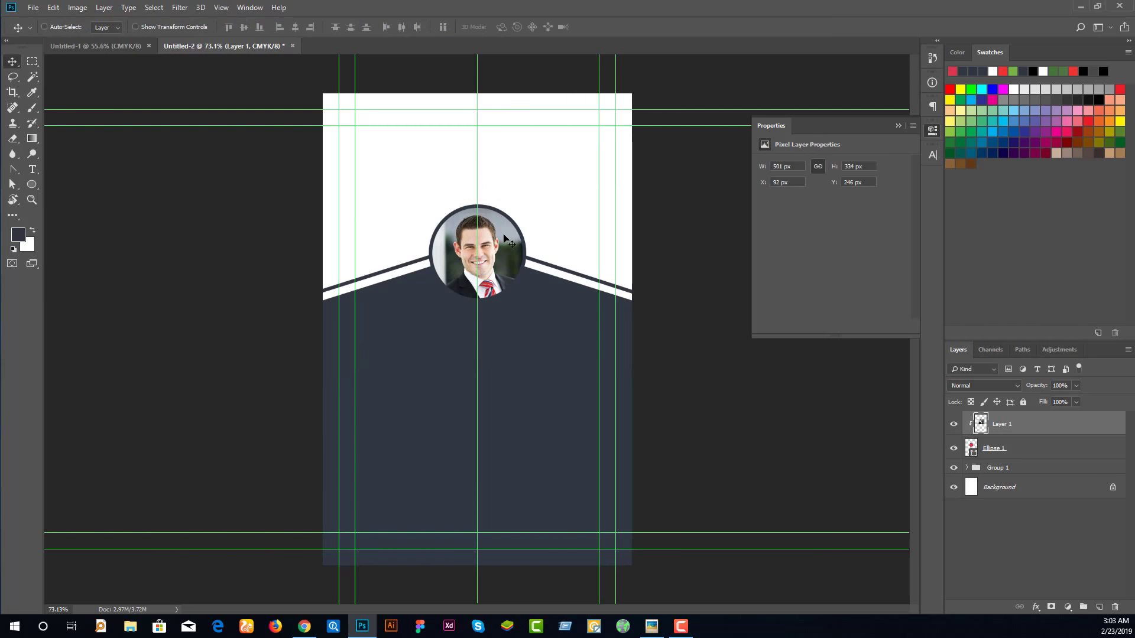
# - Group the photo with the circle as Group 2 and pan to the card's top
pyautogui.scroll(3, 471, 280)
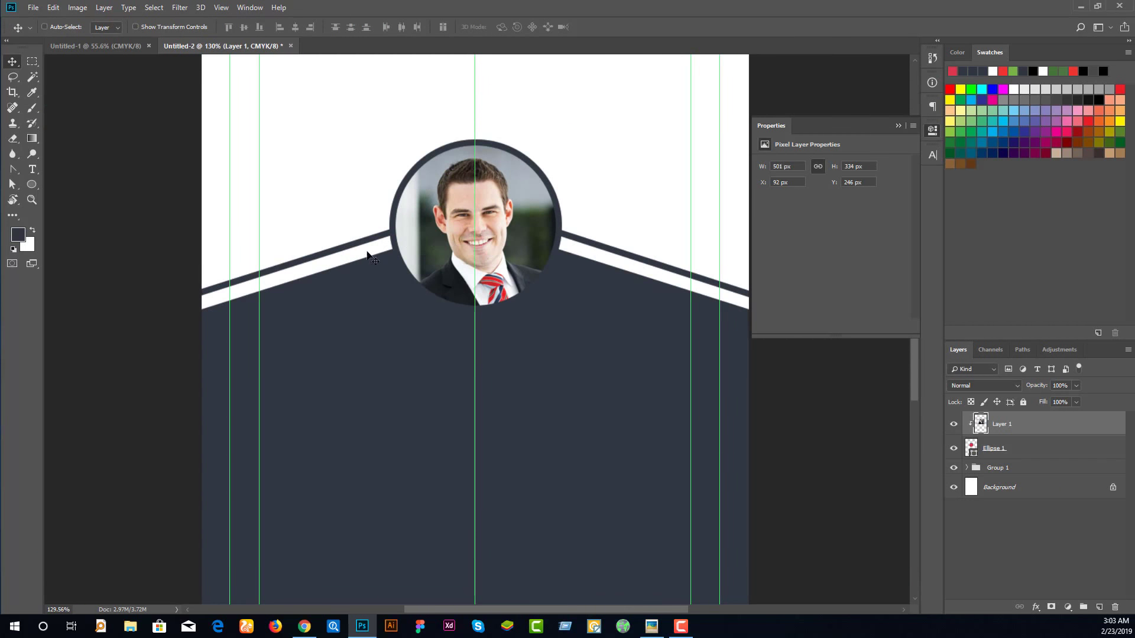
pyautogui.keyDown('shift'); pyautogui.click(1027, 450); pyautogui.keyUp('shift')
pyautogui.hotkey('ctrl', 'g')
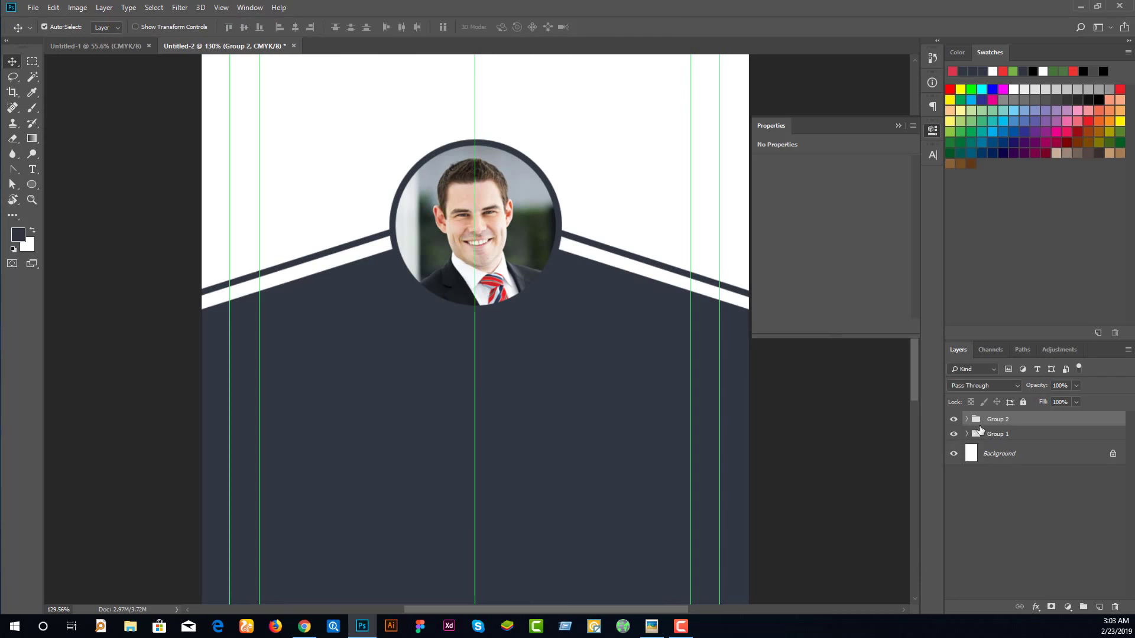
pyautogui.click(953, 419)
pyautogui.scroll(-3, 446, 104)
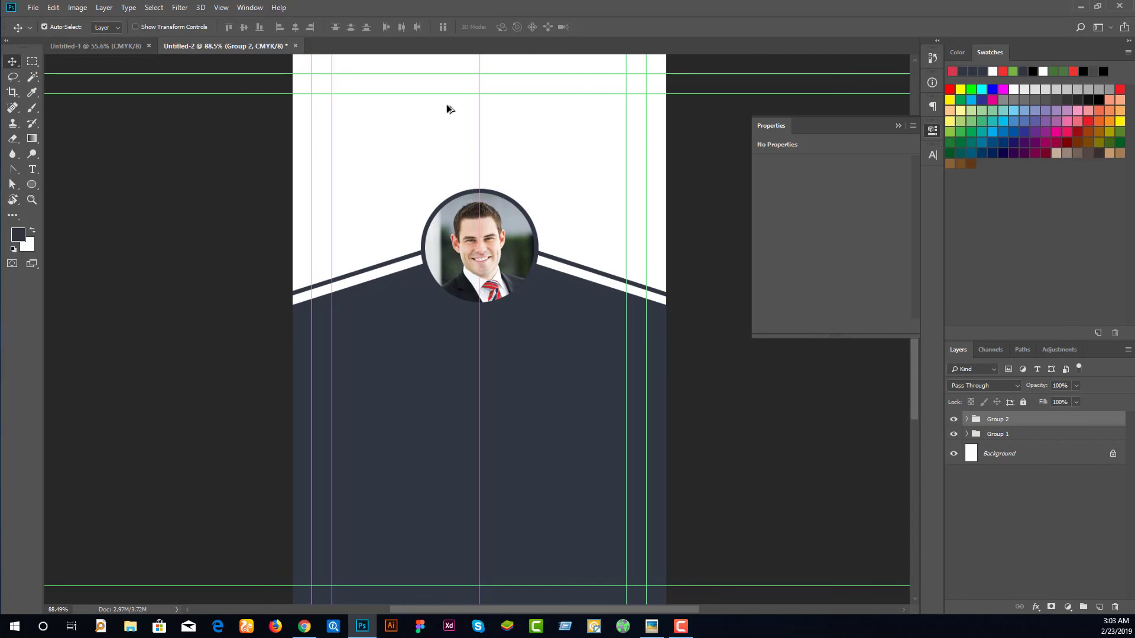
pyautogui.scroll(5, 482, 122)
pyautogui.moveTo(481, 122); pyautogui.dragTo(464, 205)
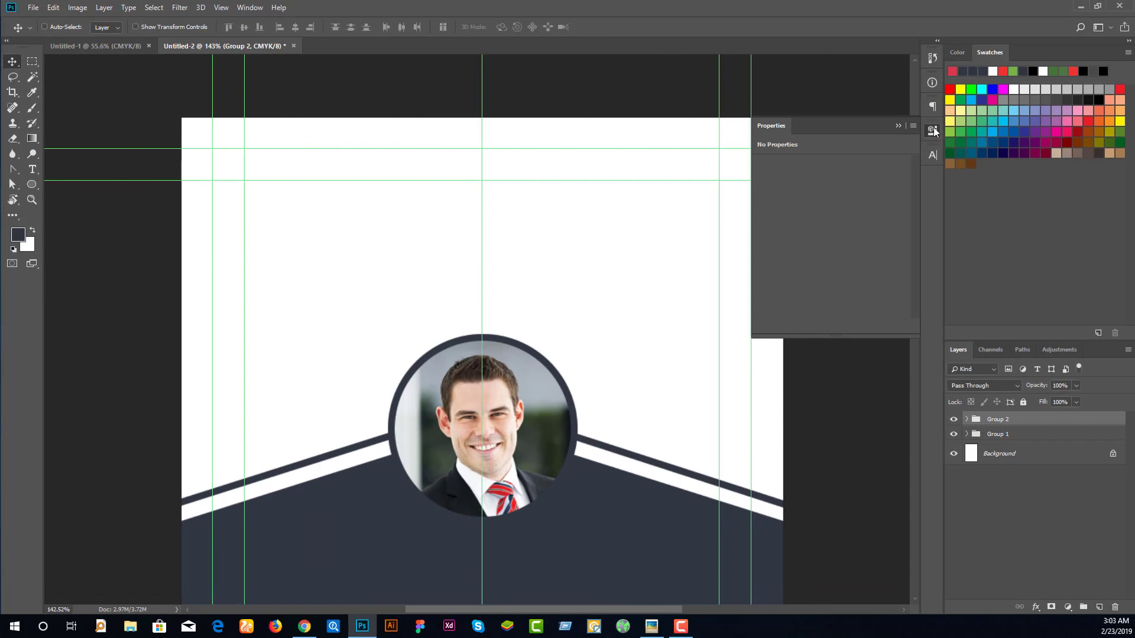
pyautogui.click(472, 233)
pyautogui.scroll(-3, 473, 234)
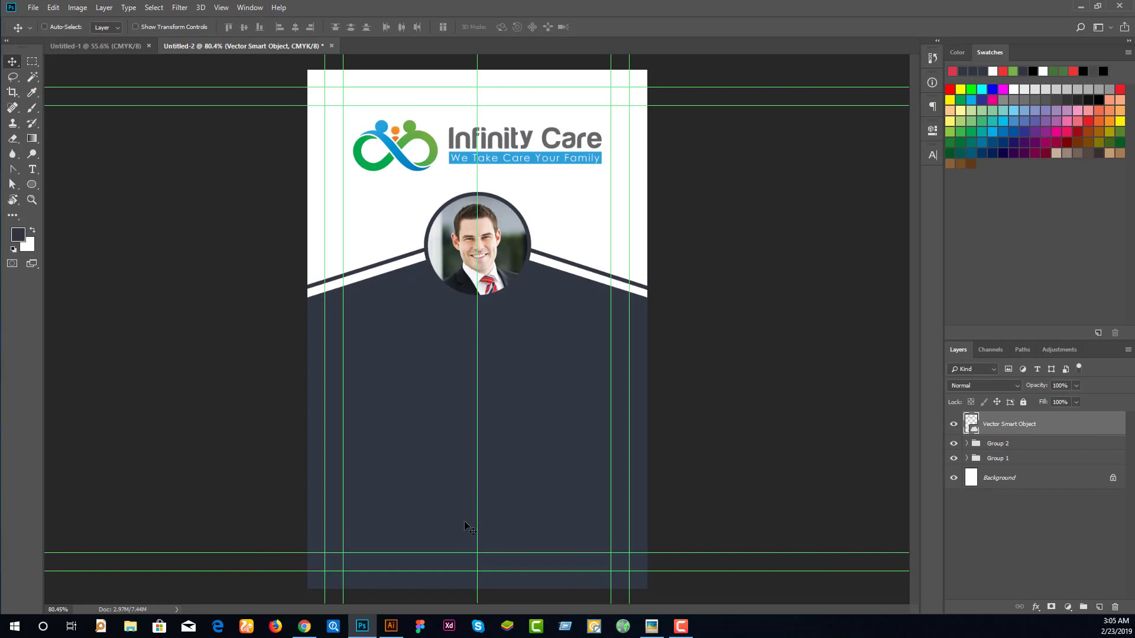
# - Zoom in on the Infinity Care logo and scale it down
pyautogui.click(467, 114)
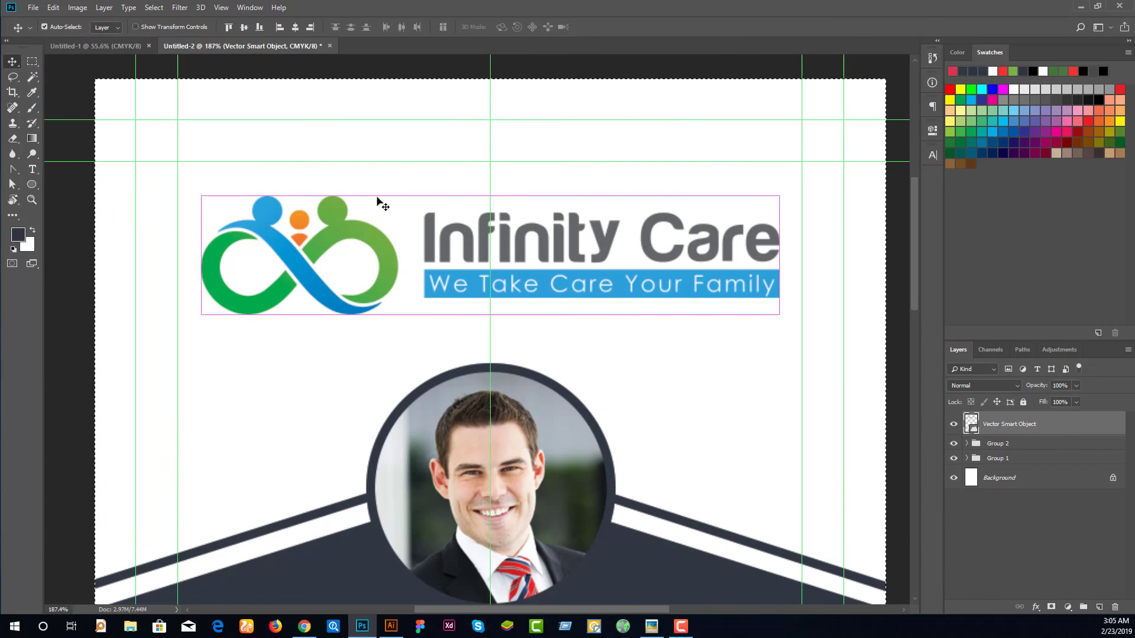
pyautogui.hotkey('ctrl', 'd')
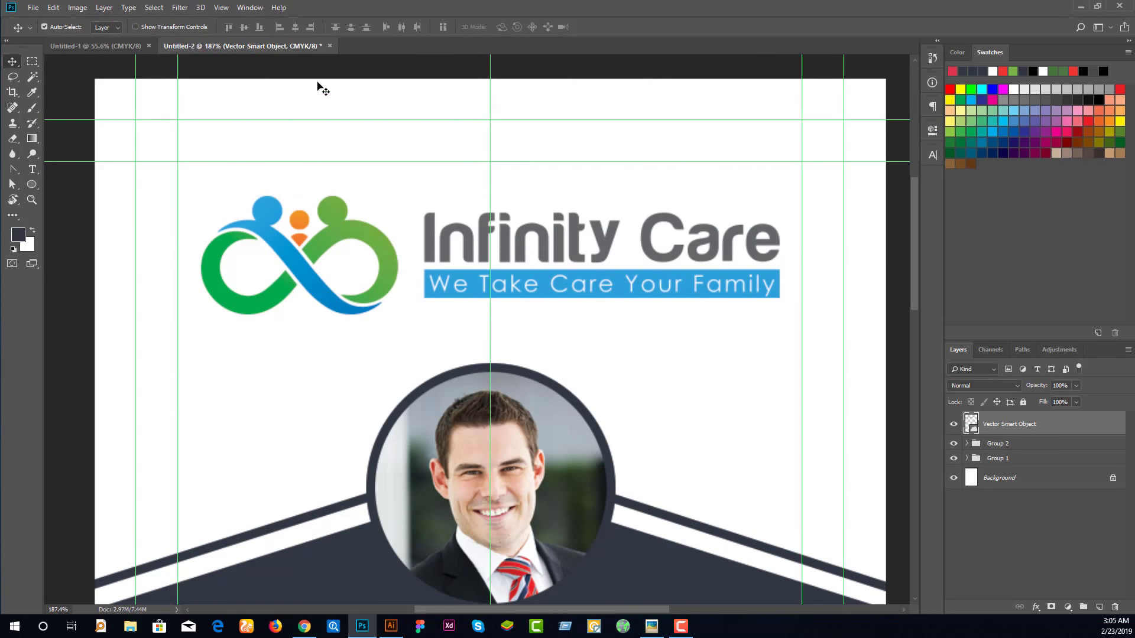
pyautogui.hotkey('ctrl', 't')
pyautogui.moveTo(199, 196); pyautogui.dragTo(253, 211)
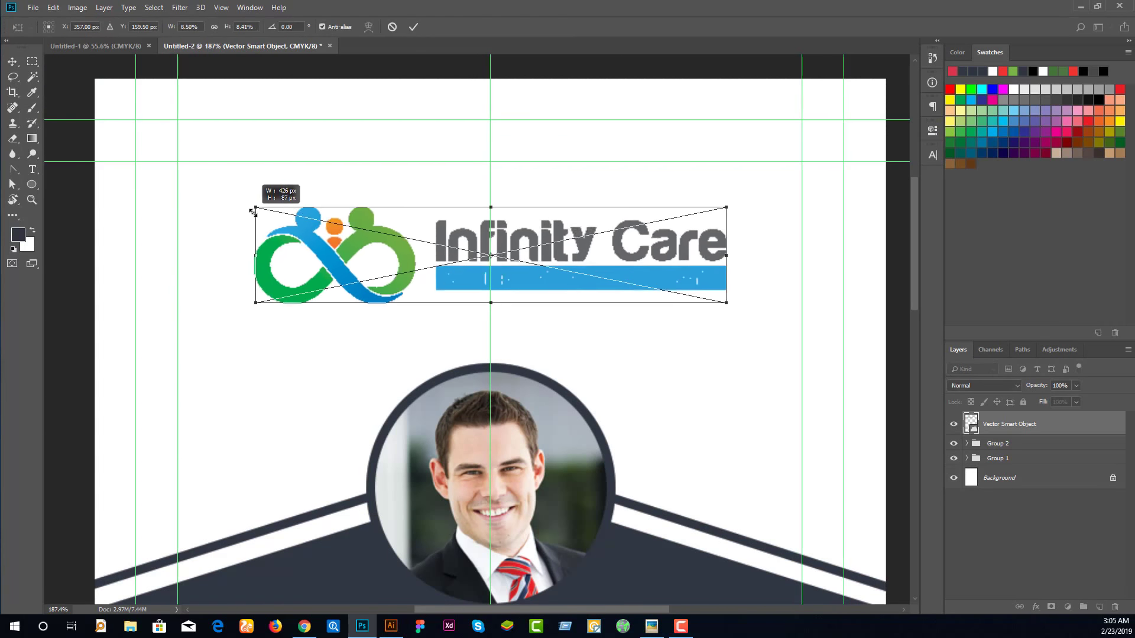
pyautogui.press('Return')
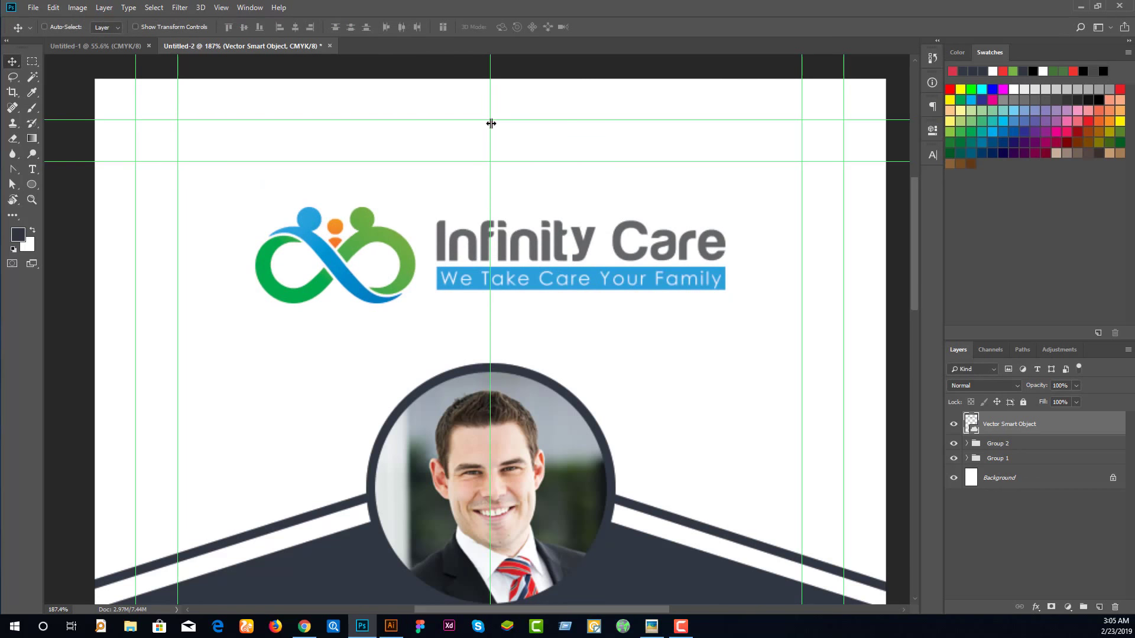
# - Vertically centre the logo within a marquee over the top white band
pyautogui.click(32, 61)
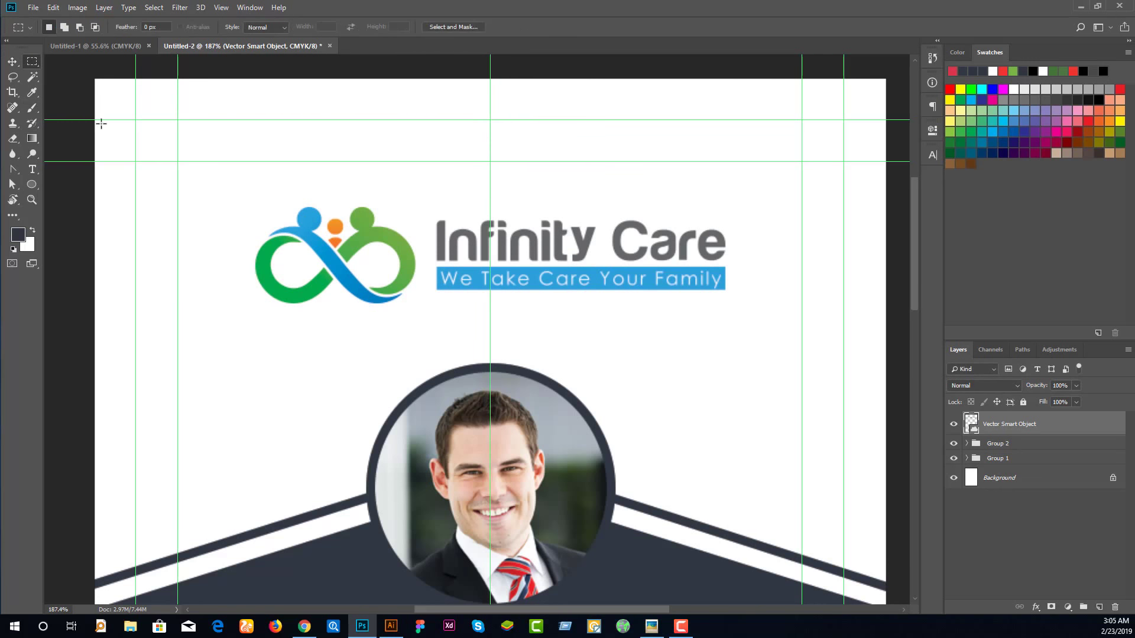
pyautogui.moveTo(97, 119); pyautogui.dragTo(885, 367)
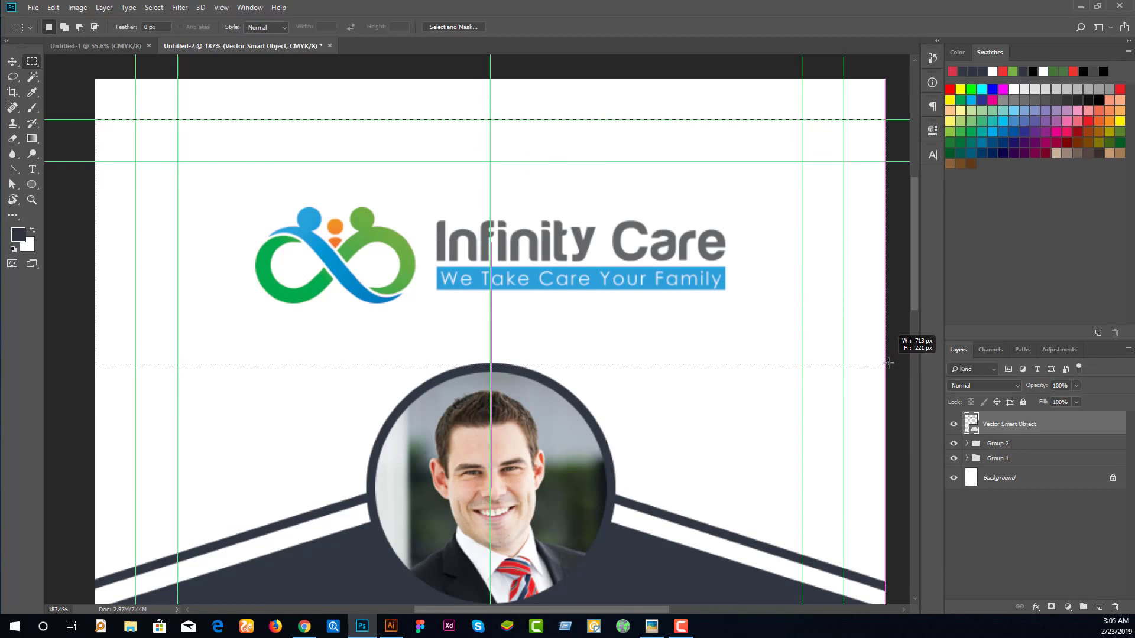
pyautogui.click(849, 360)
pyautogui.click(13, 61)
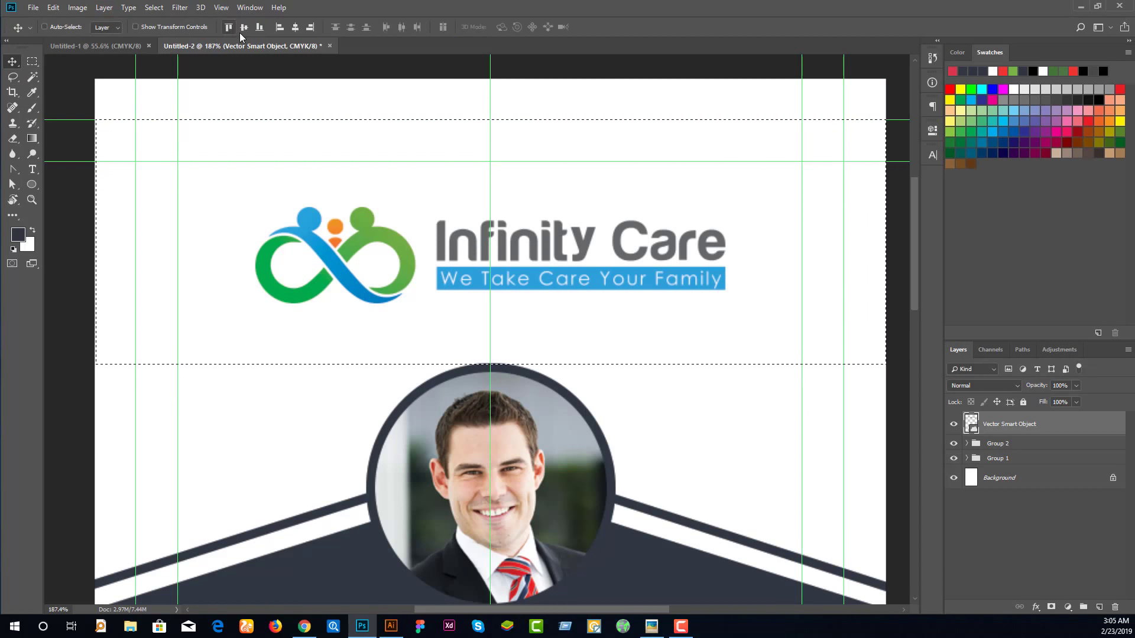
pyautogui.click(243, 33)
pyautogui.hotkey('ctrl', 'd')
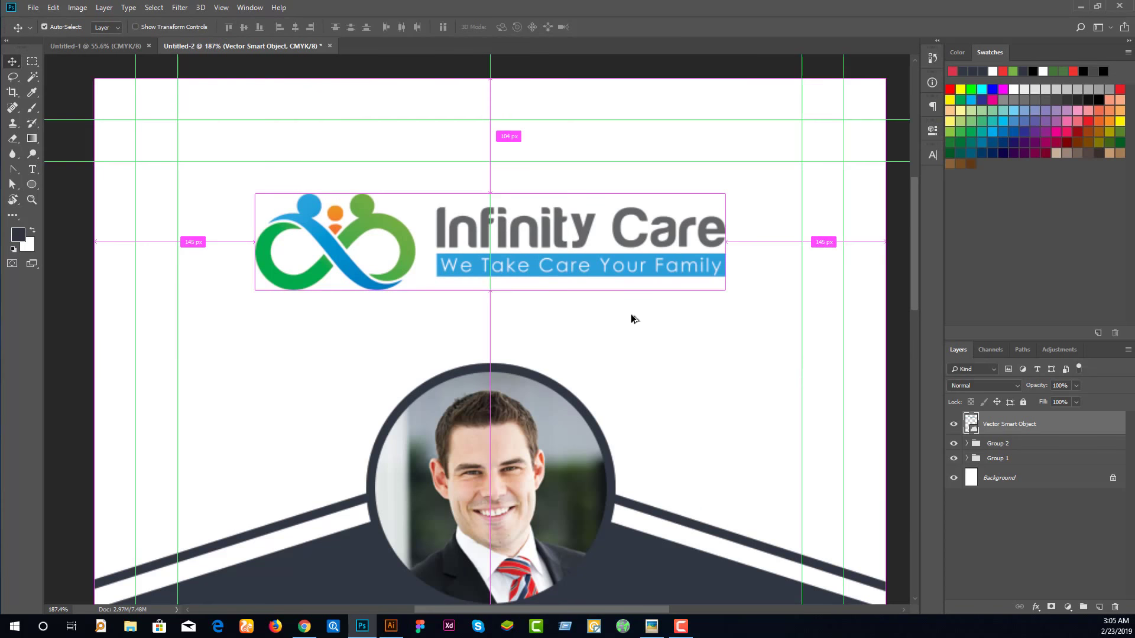
pyautogui.scroll(-3, 629, 271)
pyautogui.scroll(-2, 628, 270)
pyautogui.scroll(3, 466, 232)
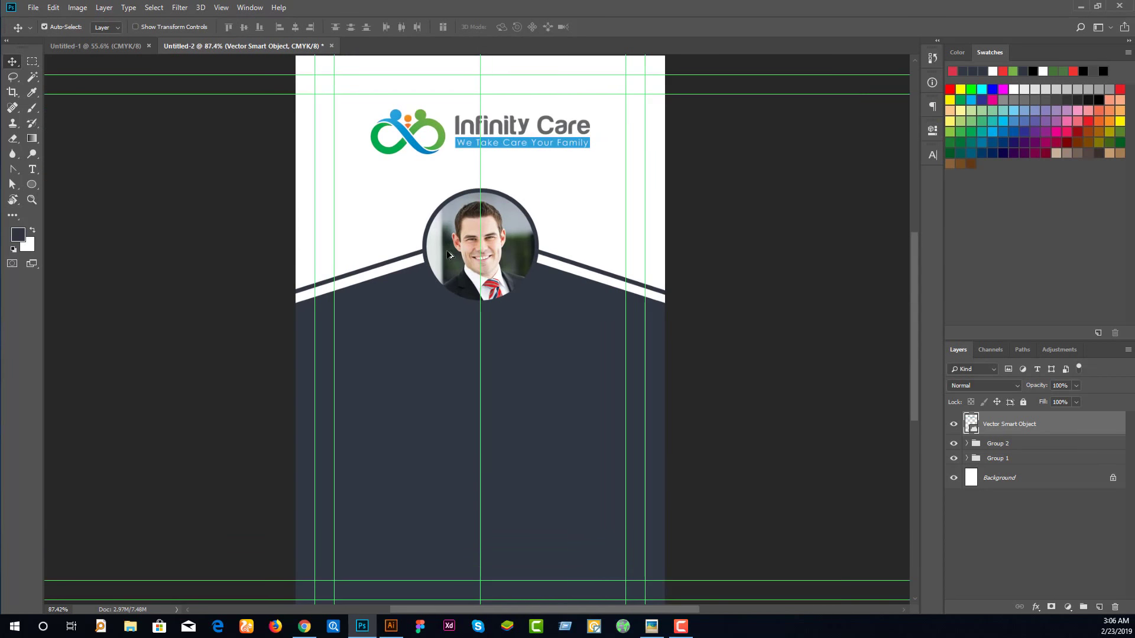
pyautogui.scroll(2, 466, 345)
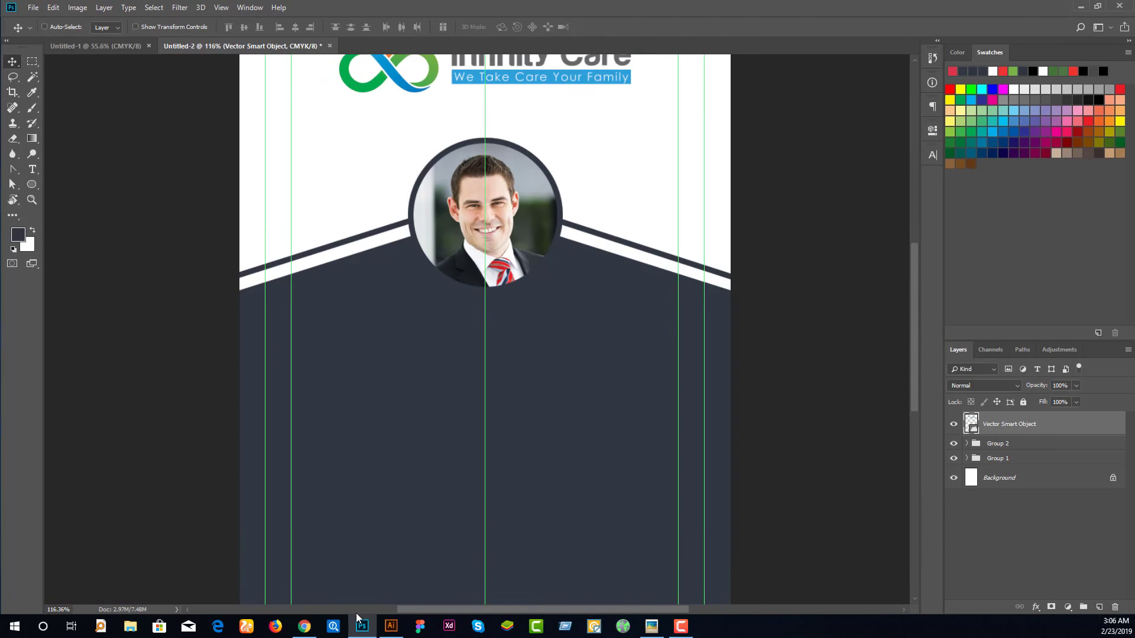
# - Close the Office ID Card preview and scroll to its description listing the Montserrat font
pyautogui.click(304, 626)
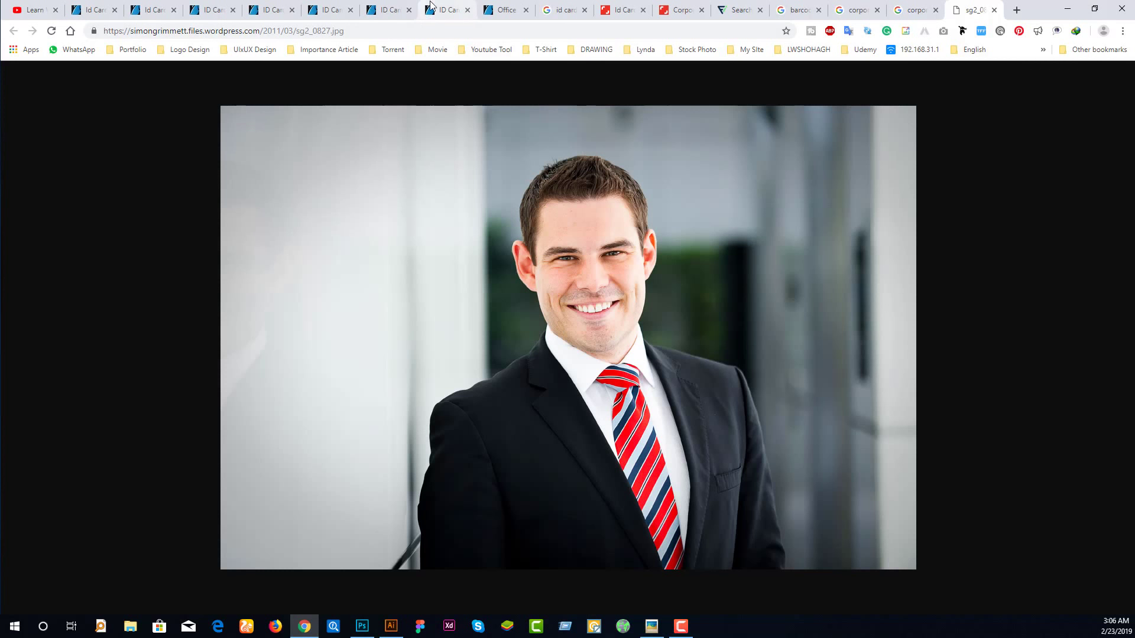
pyautogui.click(508, 6)
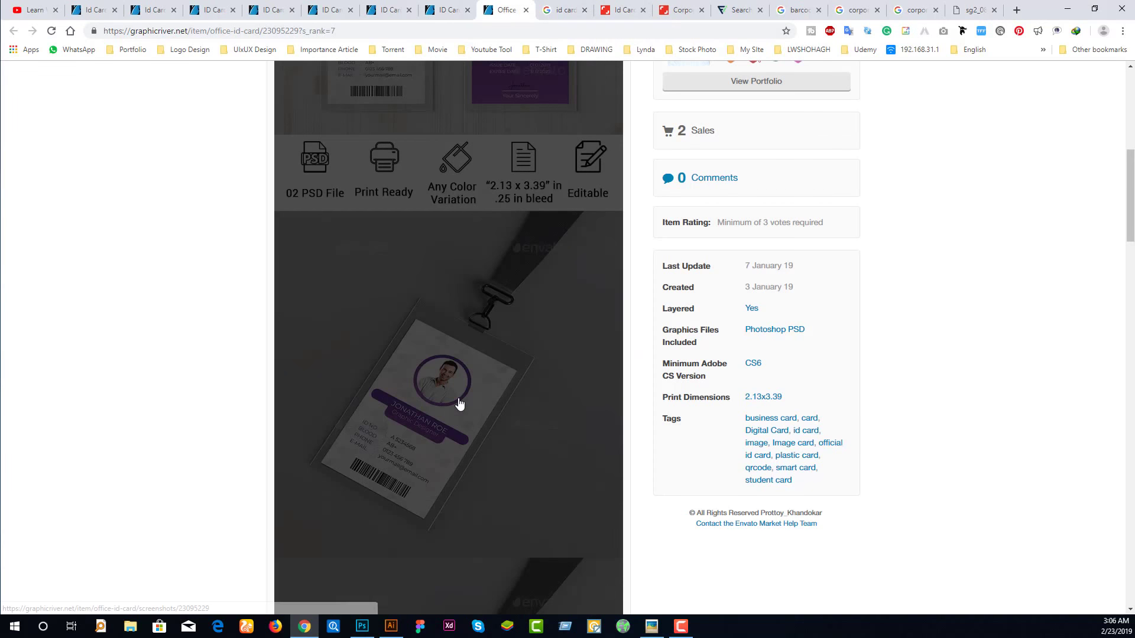
pyautogui.click(458, 401)
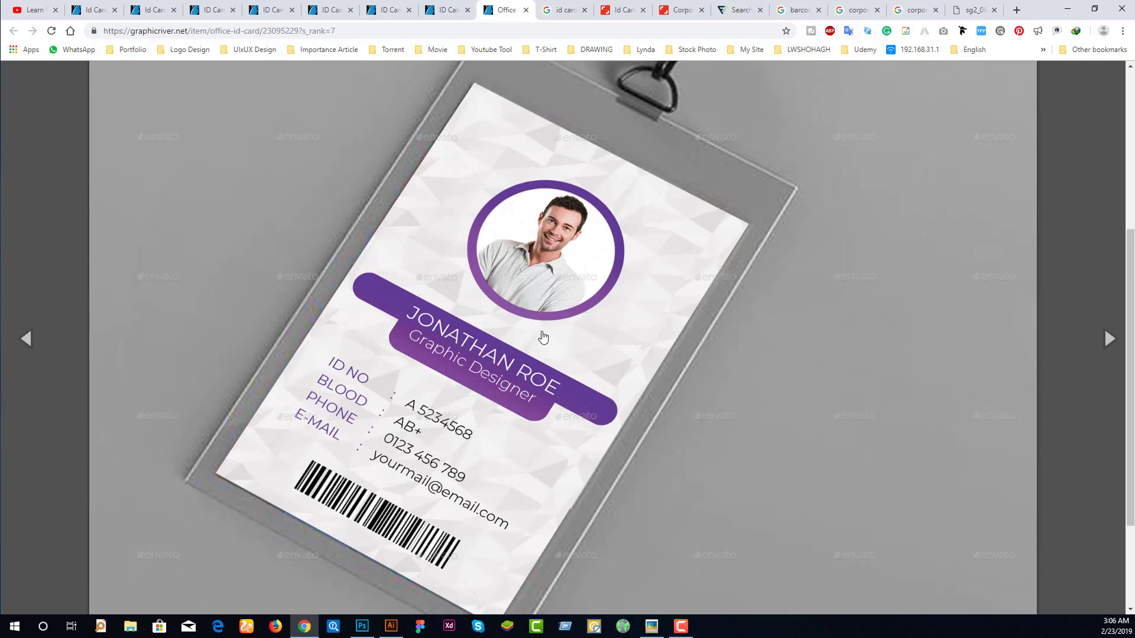
pyautogui.click(276, 461)
pyautogui.scroll(-3, 275, 461)
pyautogui.scroll(-8, 236, 468)
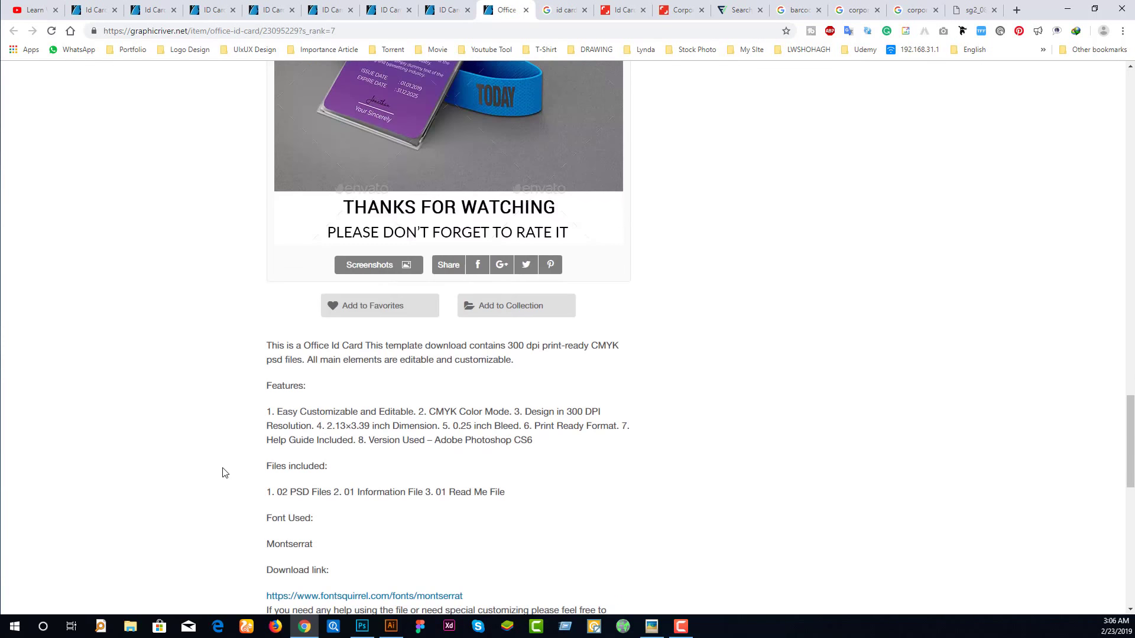
pyautogui.scroll(-5, 325, 355)
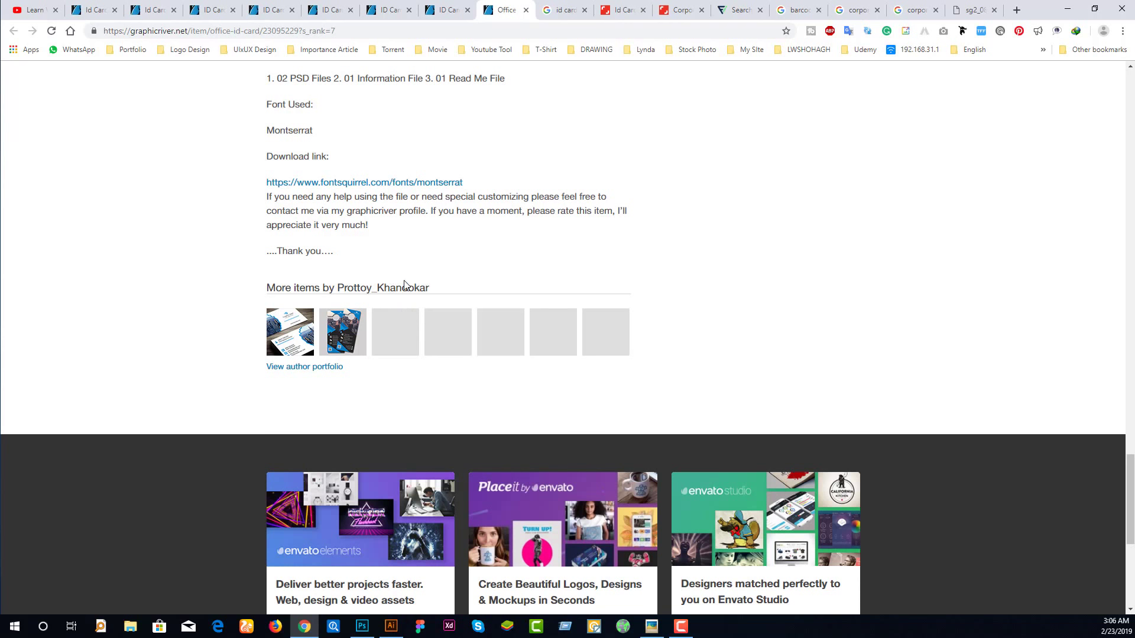
pyautogui.click(363, 627)
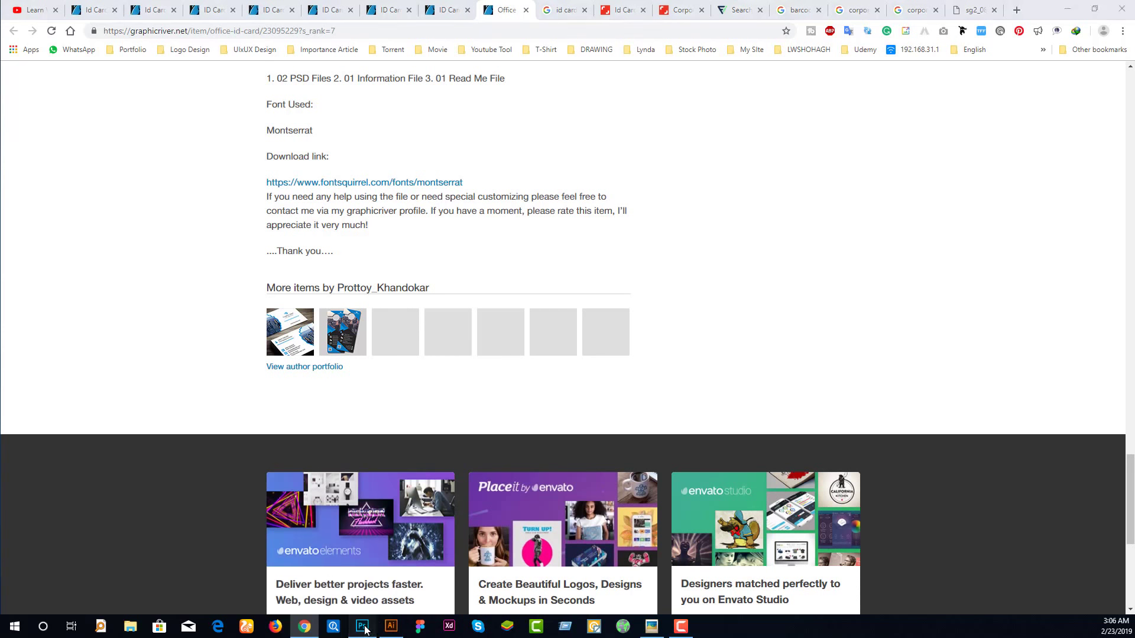
# - Start a text layer on the dark block at 12 pt, then cancel it
pyautogui.scroll(-3, 492, 248)
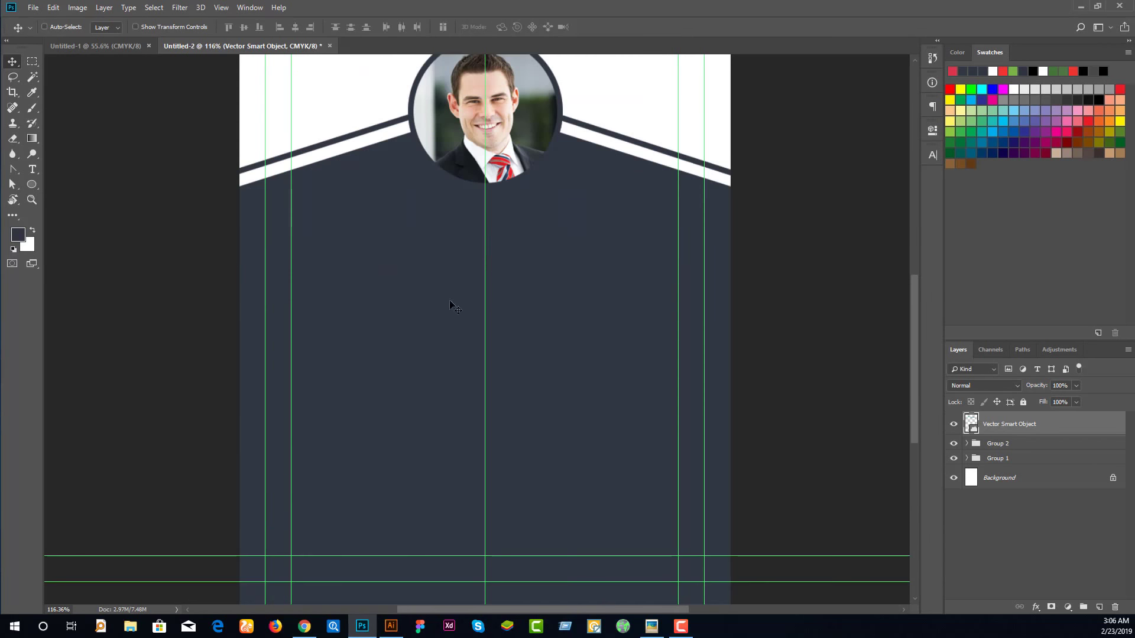
pyautogui.press('t')
pyautogui.click(408, 284)
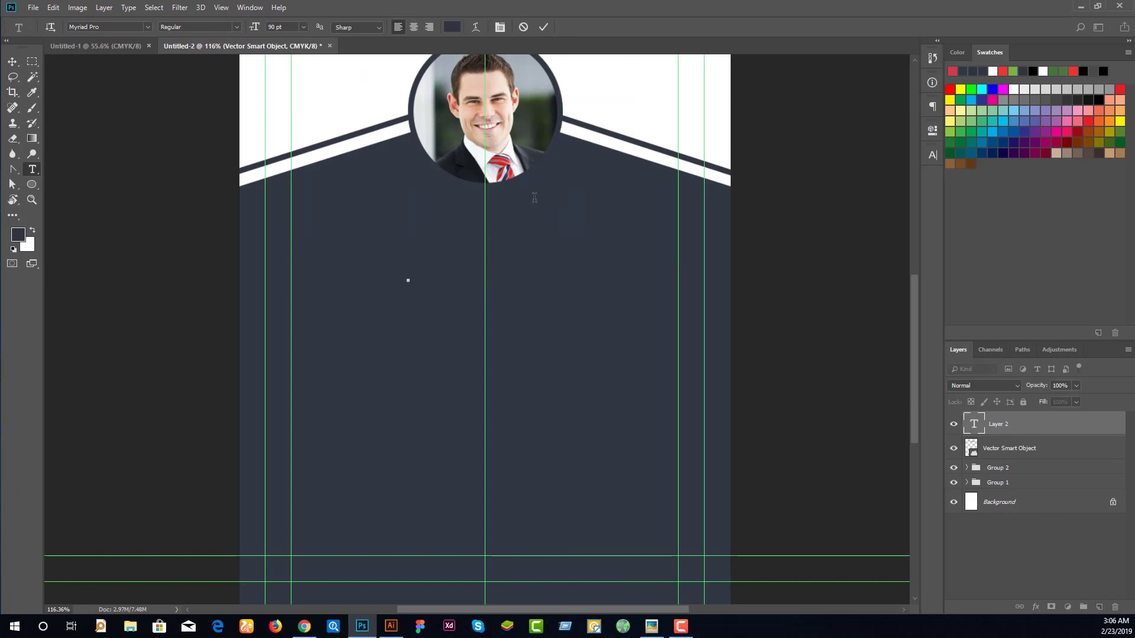
pyautogui.click(931, 155)
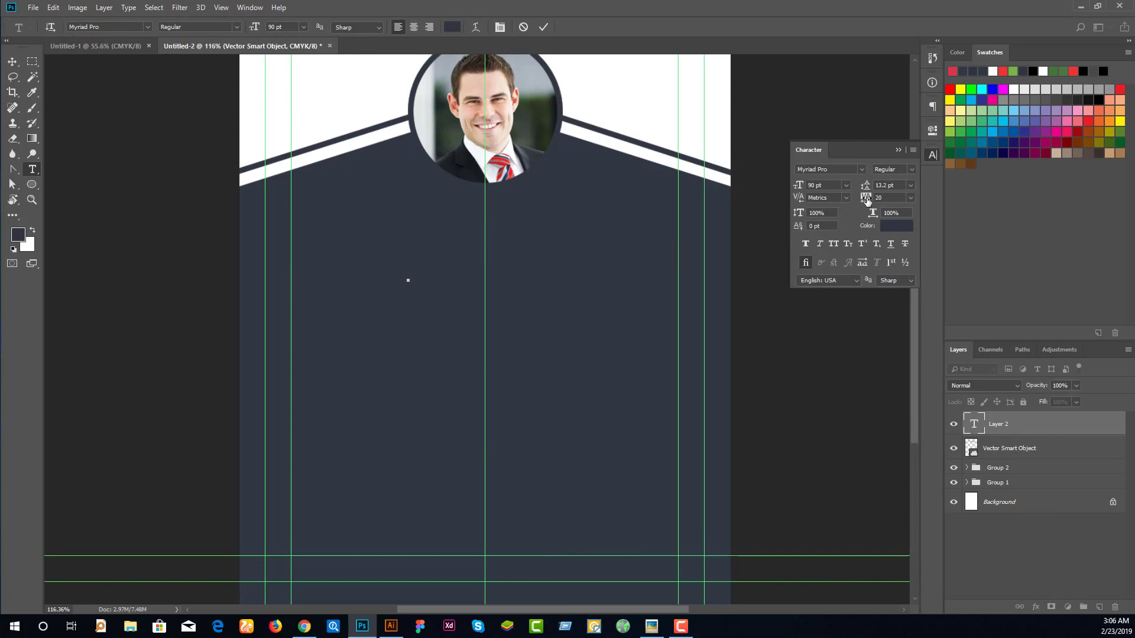
pyautogui.click(848, 186)
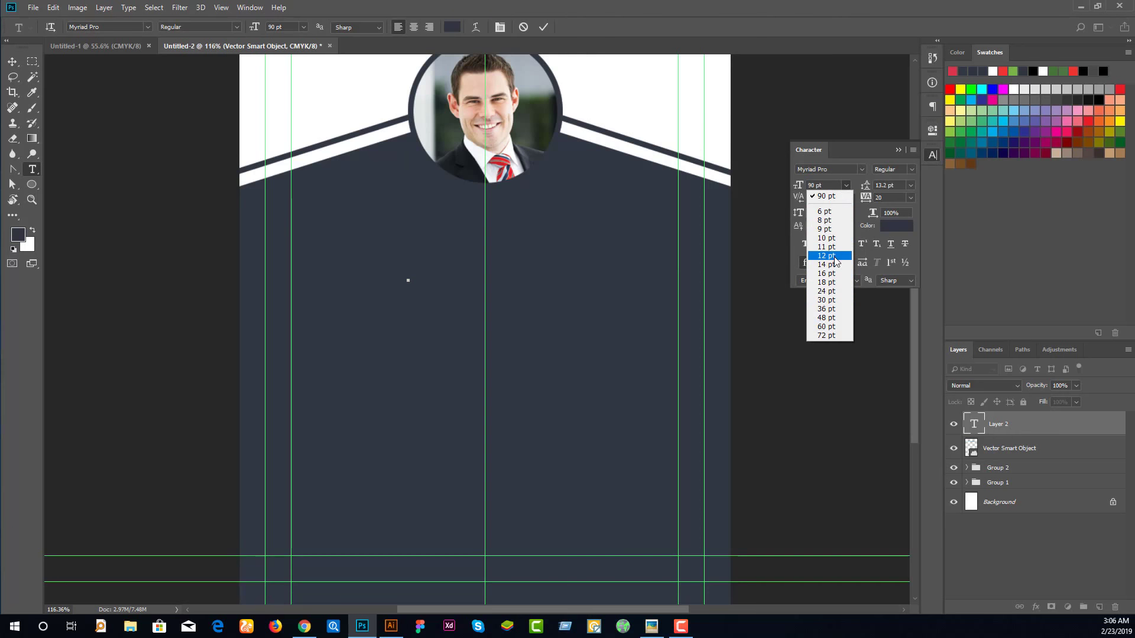
pyautogui.click(826, 255)
pyautogui.press('Escape')
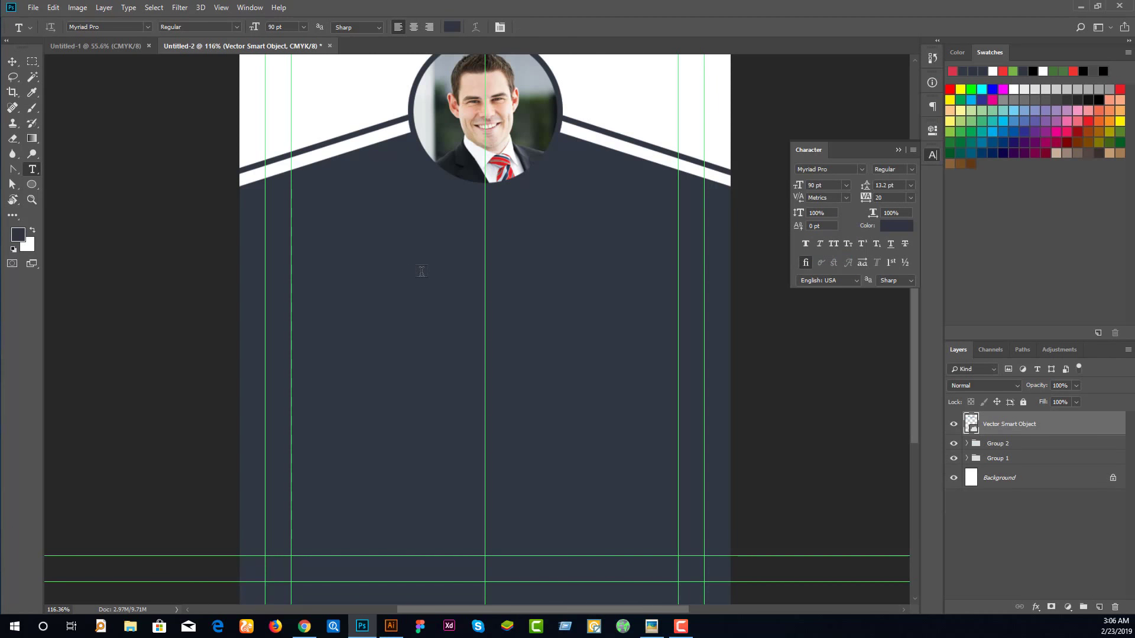
# - Start a new text layer below the photo at 30 pt, coloured white #ffffff
pyautogui.click(414, 286)
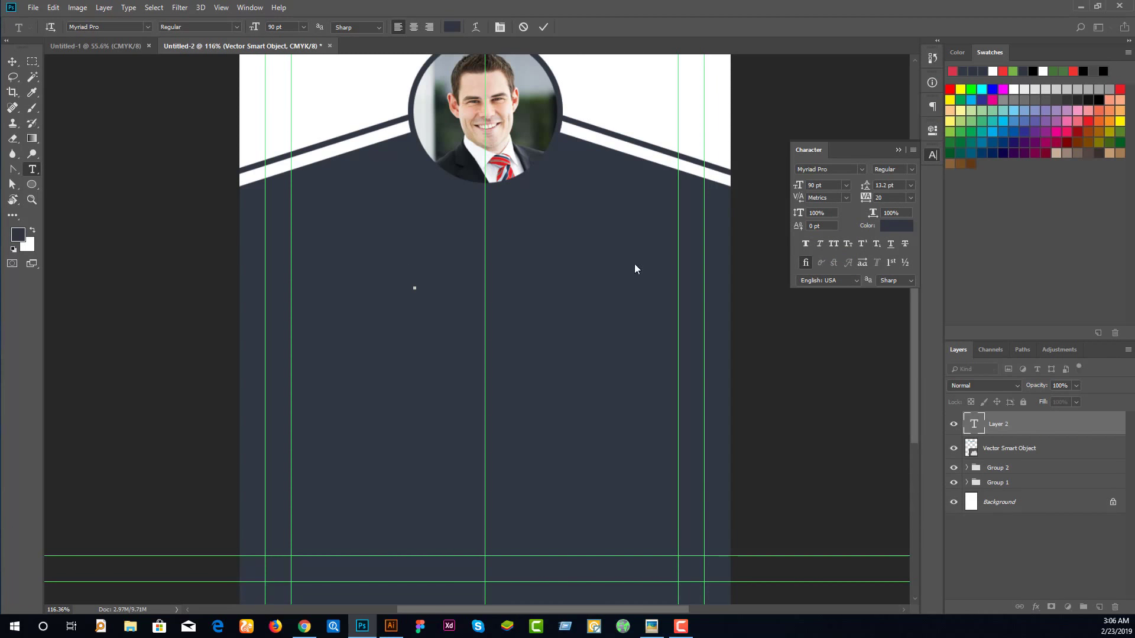
pyautogui.click(845, 185)
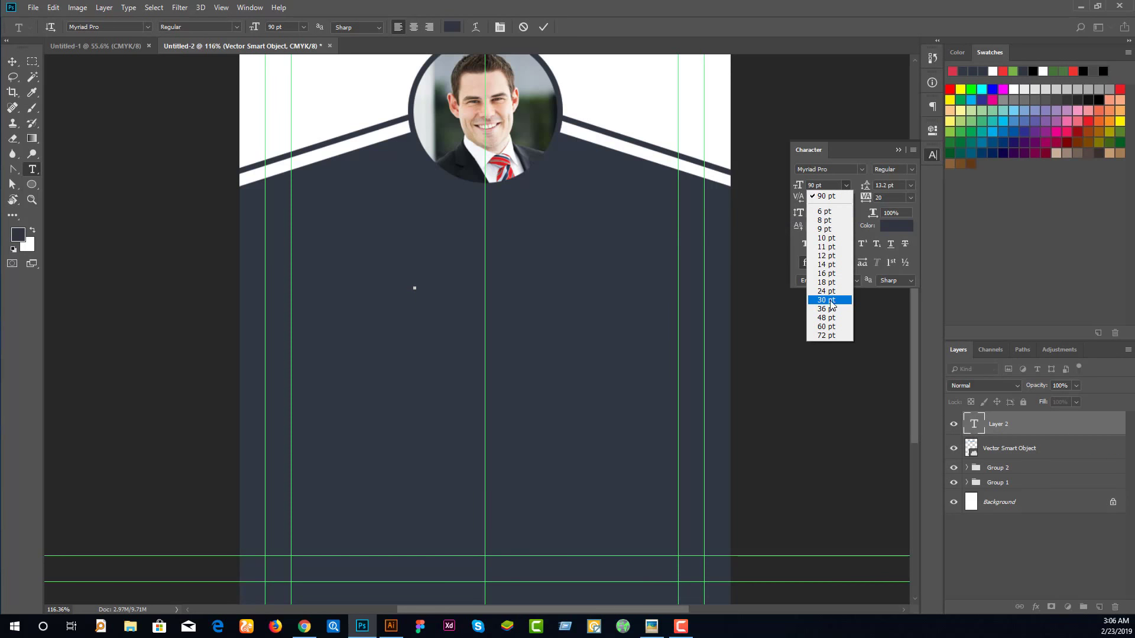
pyautogui.click(828, 304)
pyautogui.hotkey('ctrl', 'v')
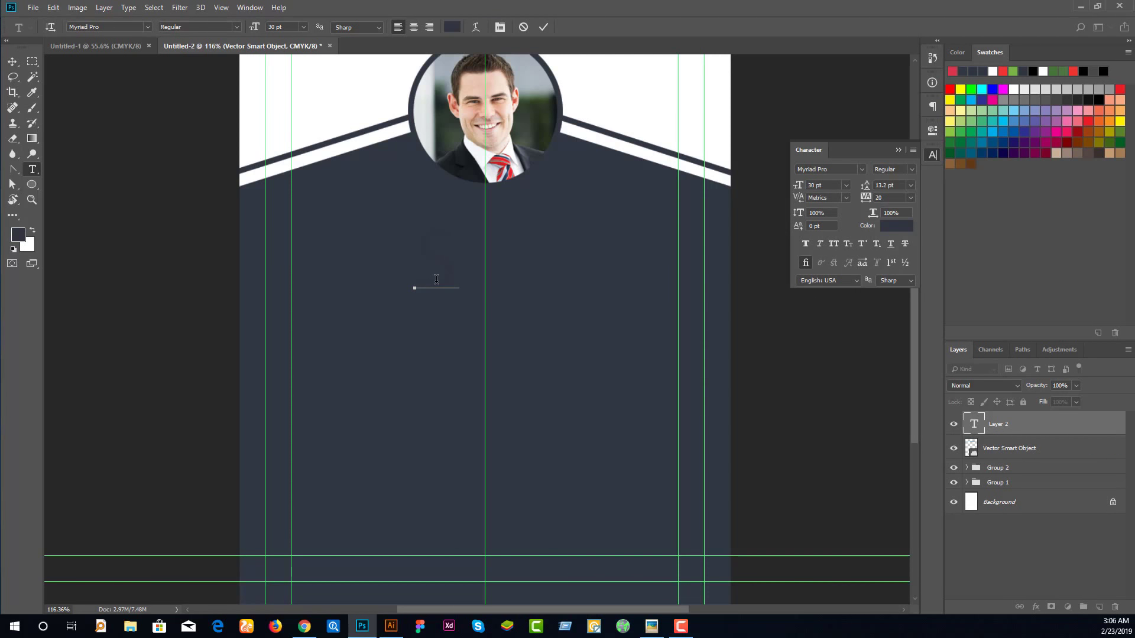
pyautogui.hotkey('ctrl', 'a')
pyautogui.click(898, 230)
pyautogui.write('ffffff')
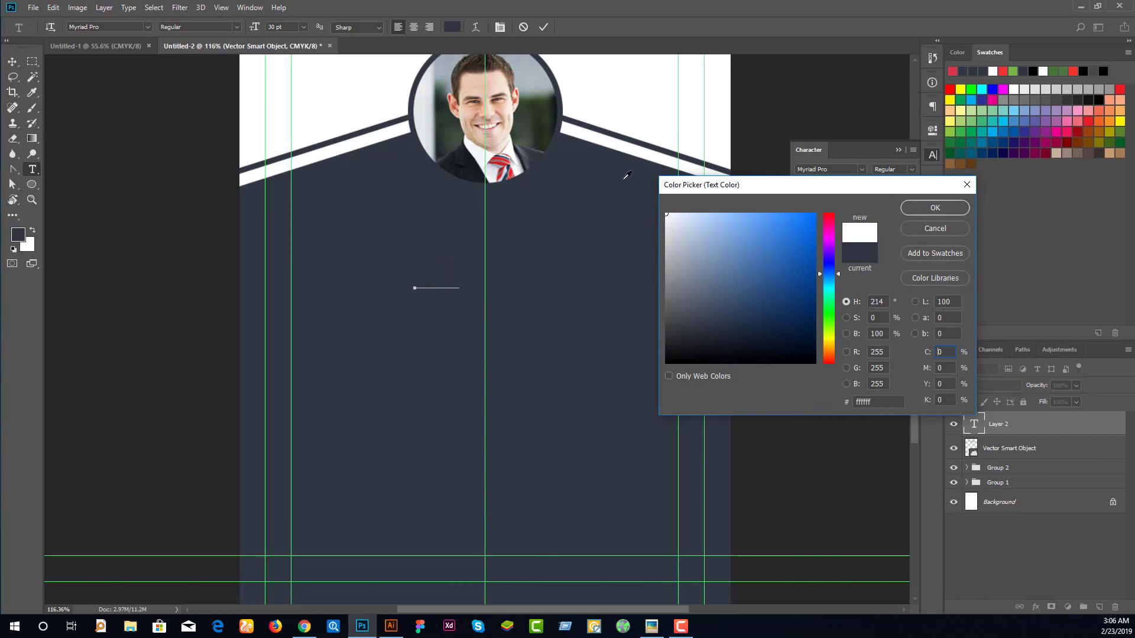
pyautogui.click(932, 207)
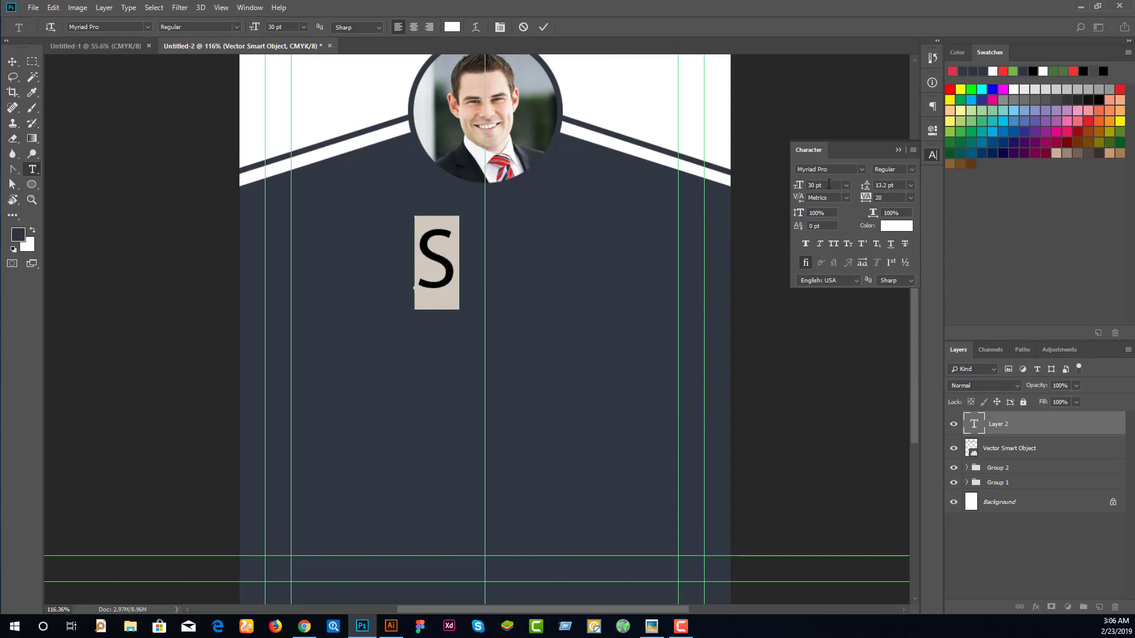
# - Set the text to 10 pt and type the cardholder's full name
pyautogui.write('10')
pyautogui.click(450, 252)
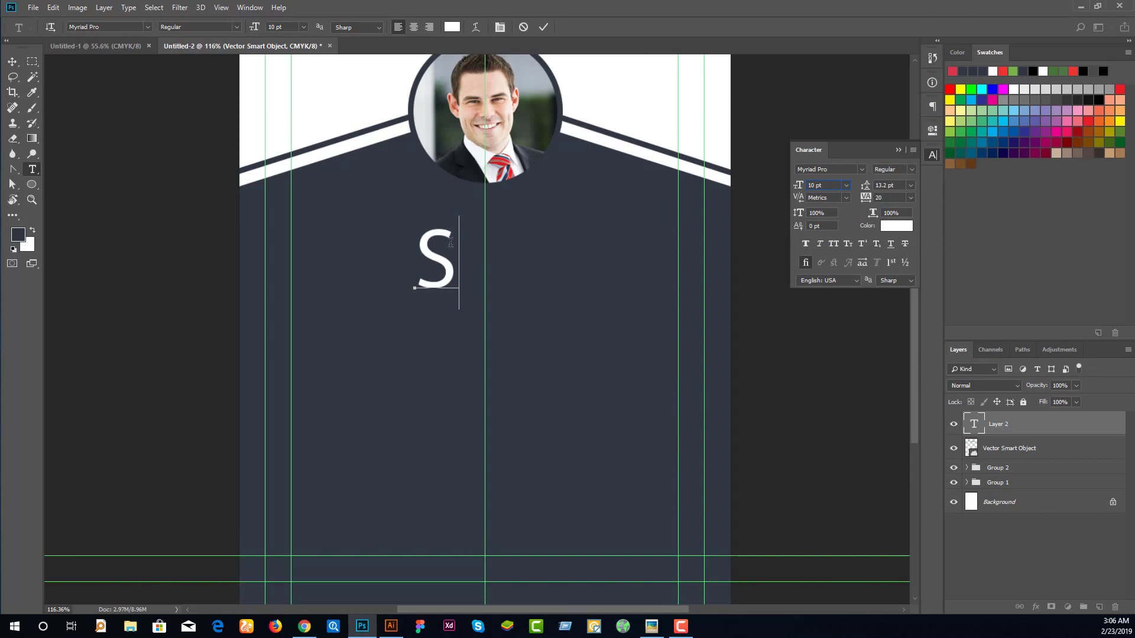
pyautogui.hotkey('ctrl', 'a')
pyautogui.click(835, 186)
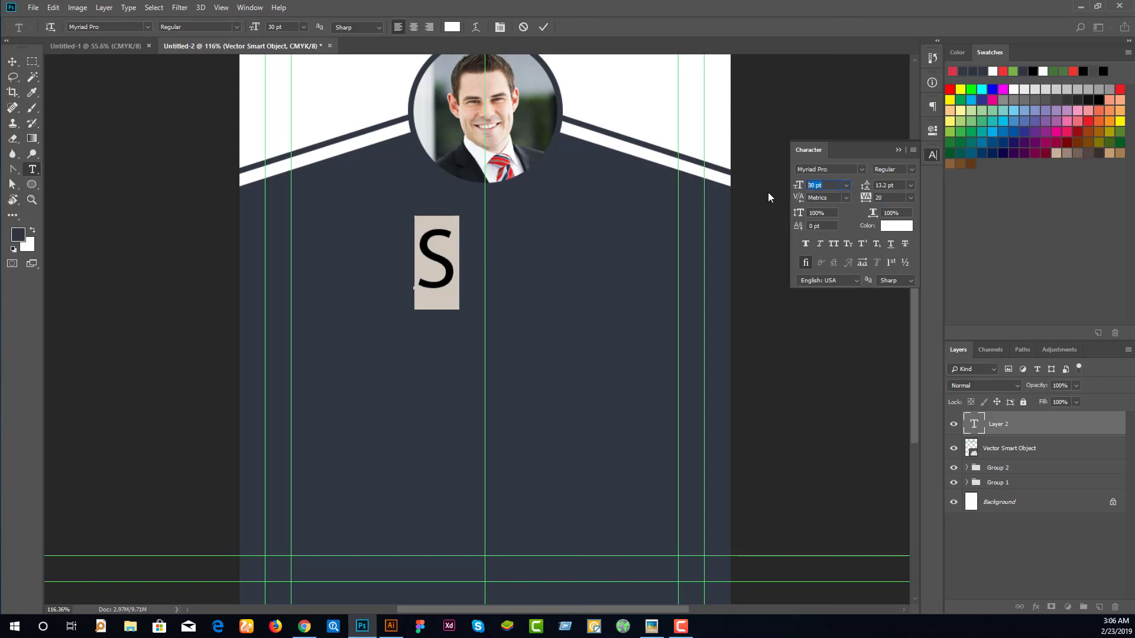
pyautogui.write('10')
pyautogui.press('Return')
pyautogui.press('Right')
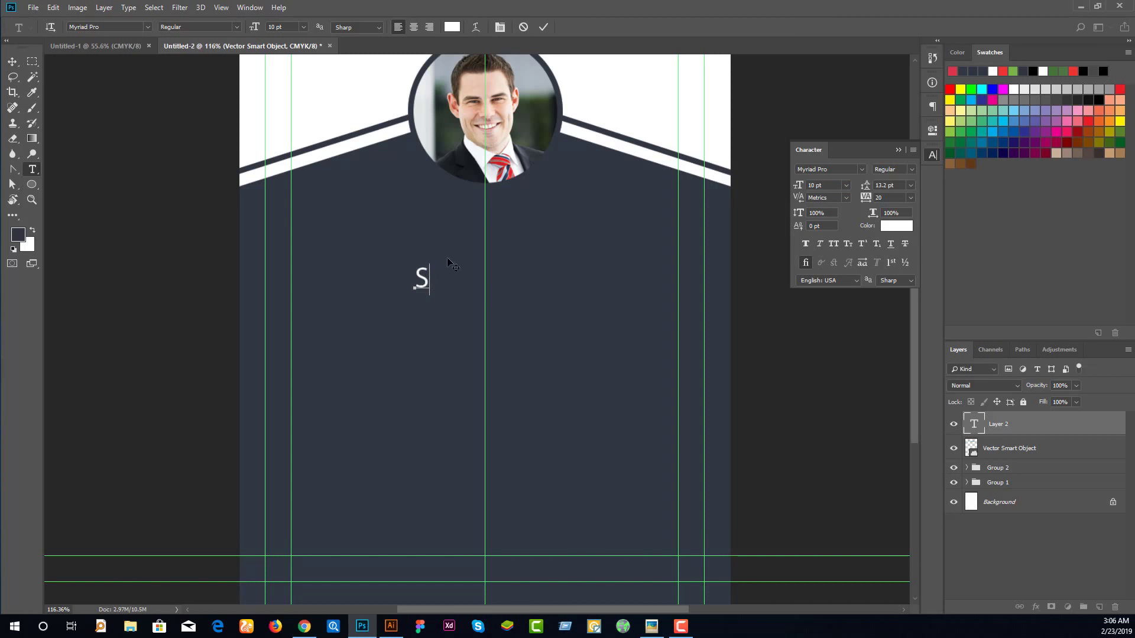
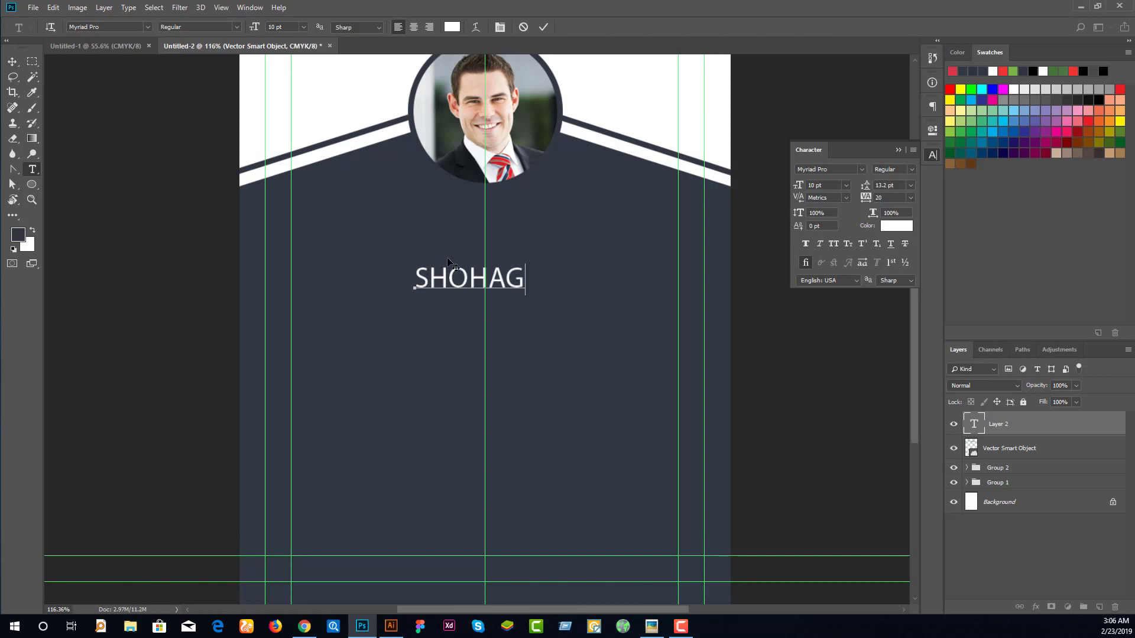
pyautogui.hotkey('ctrl', 'a')
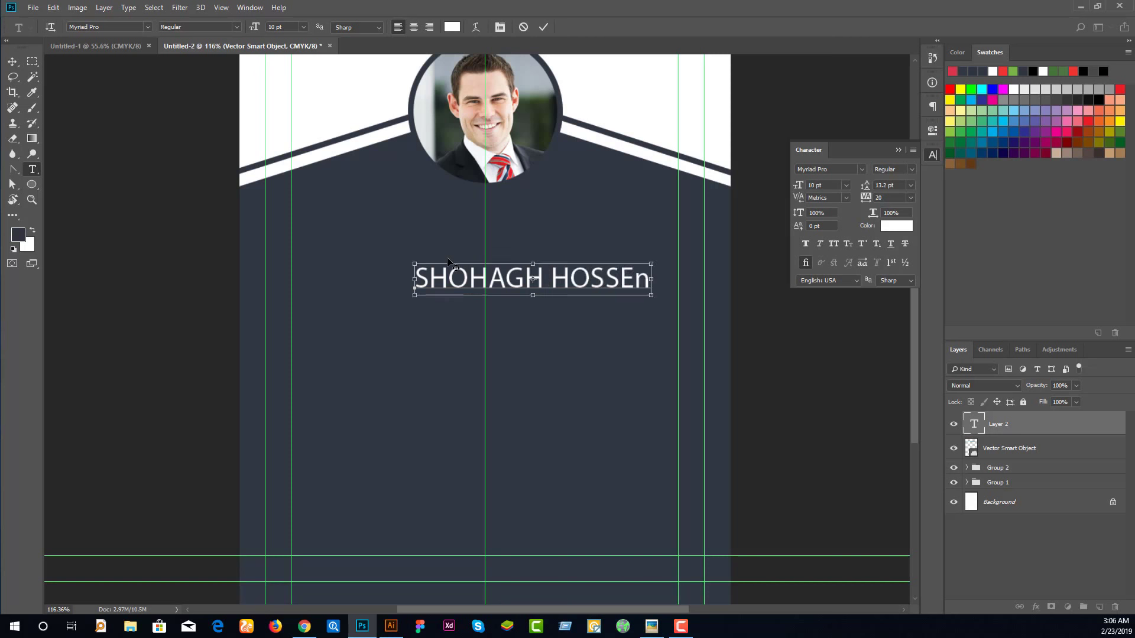
# - Set the name in Lato Heavy and add a second line, CREATIVE DESIGNER
pyautogui.click(832, 170)
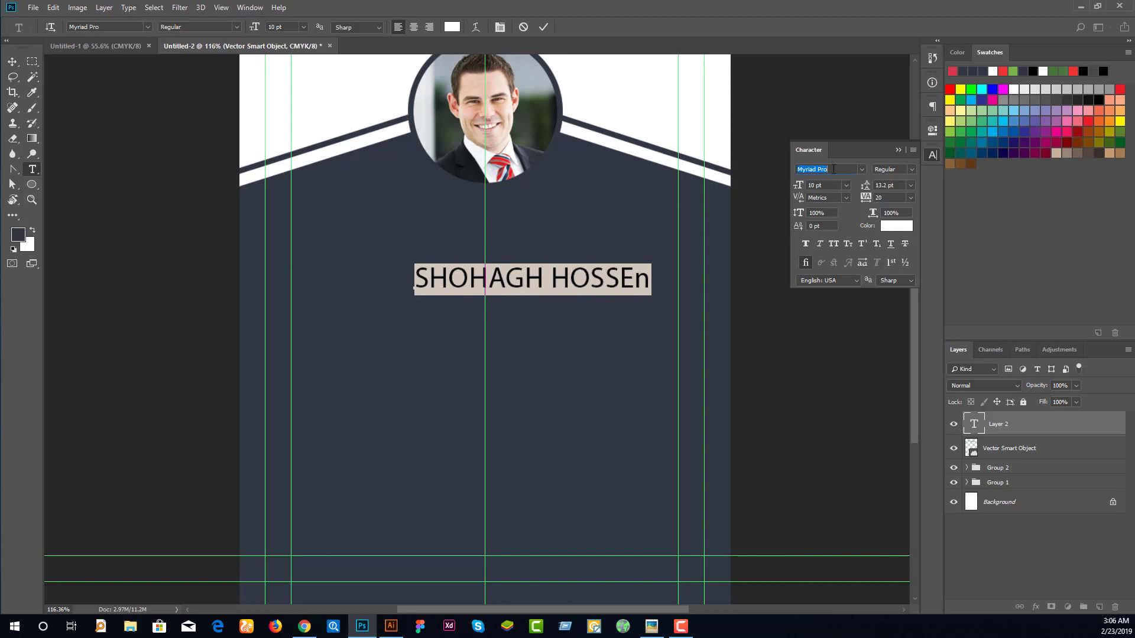
pyautogui.write('lato')
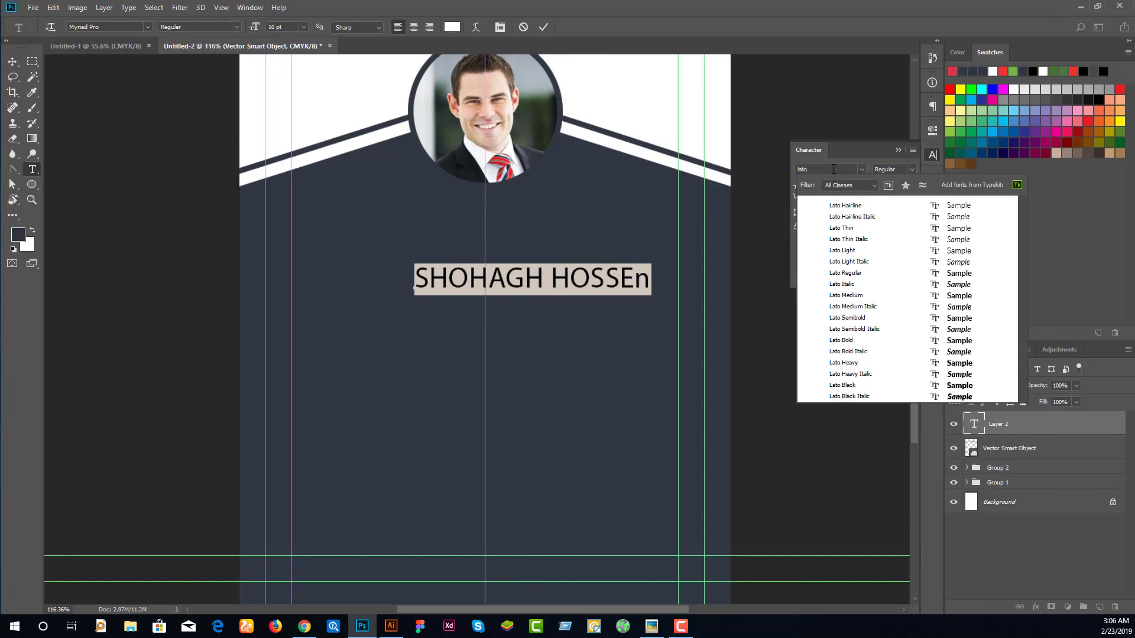
pyautogui.click(858, 365)
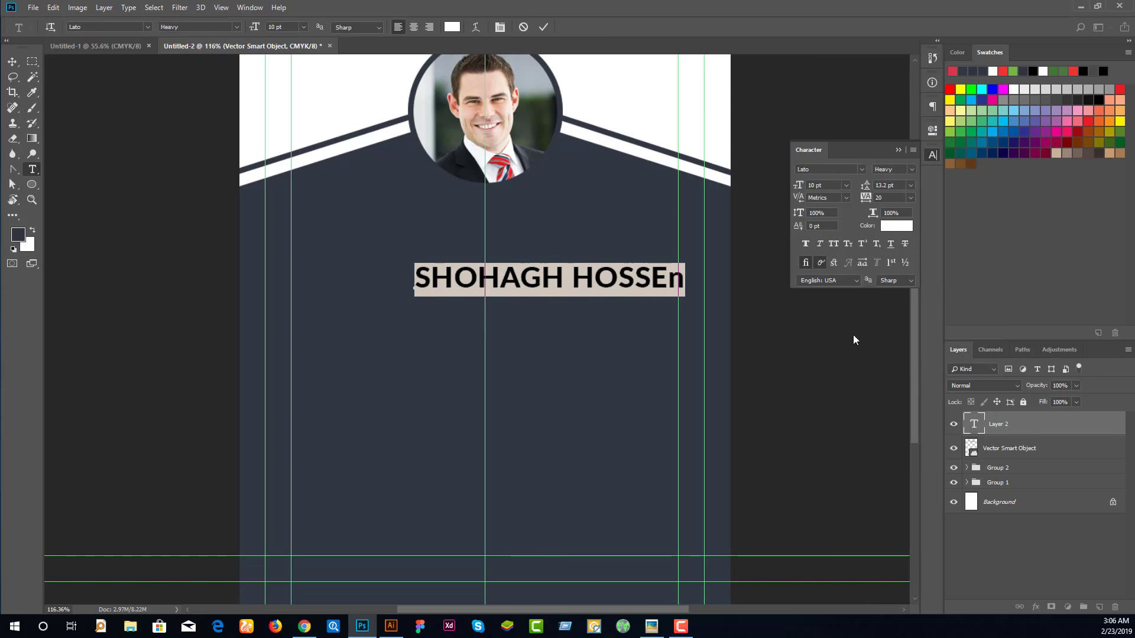
pyautogui.click(662, 281)
pyautogui.doubleClick(667, 280)
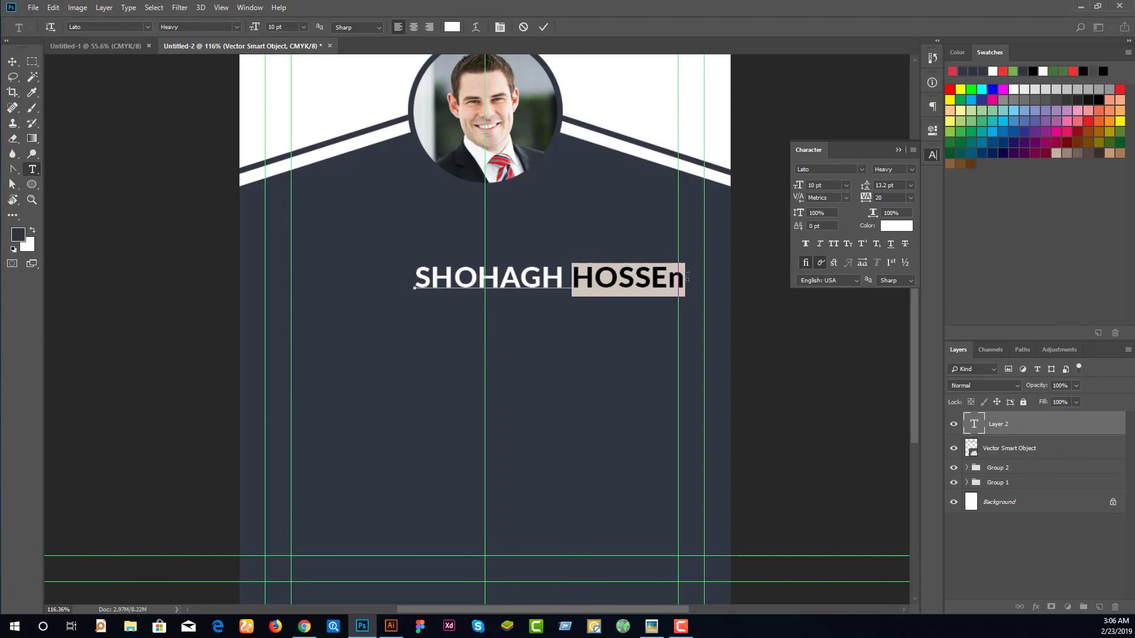
pyautogui.click(668, 280)
pyautogui.press('BackSpace')
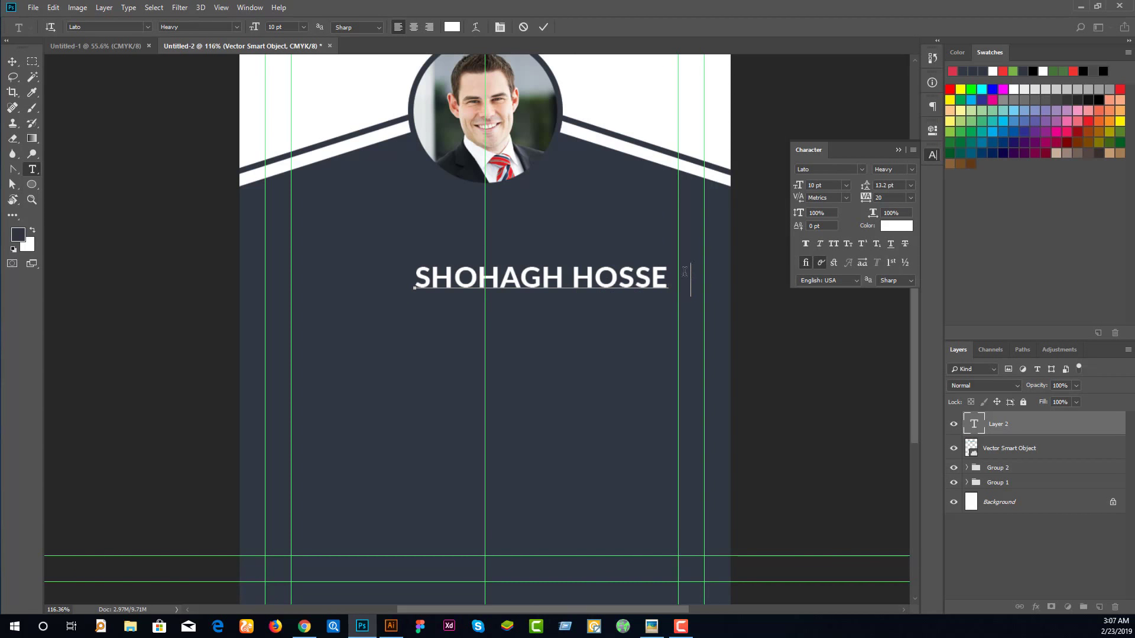
pyautogui.write('N ')
pyautogui.write('CRE')
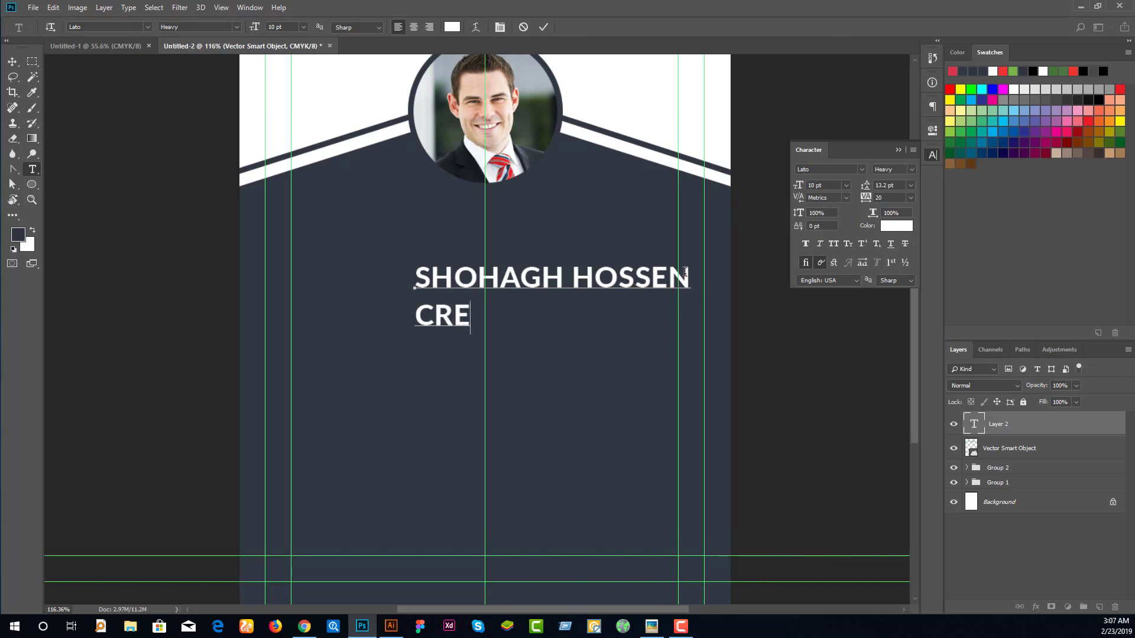
pyautogui.write('ATIVE ')
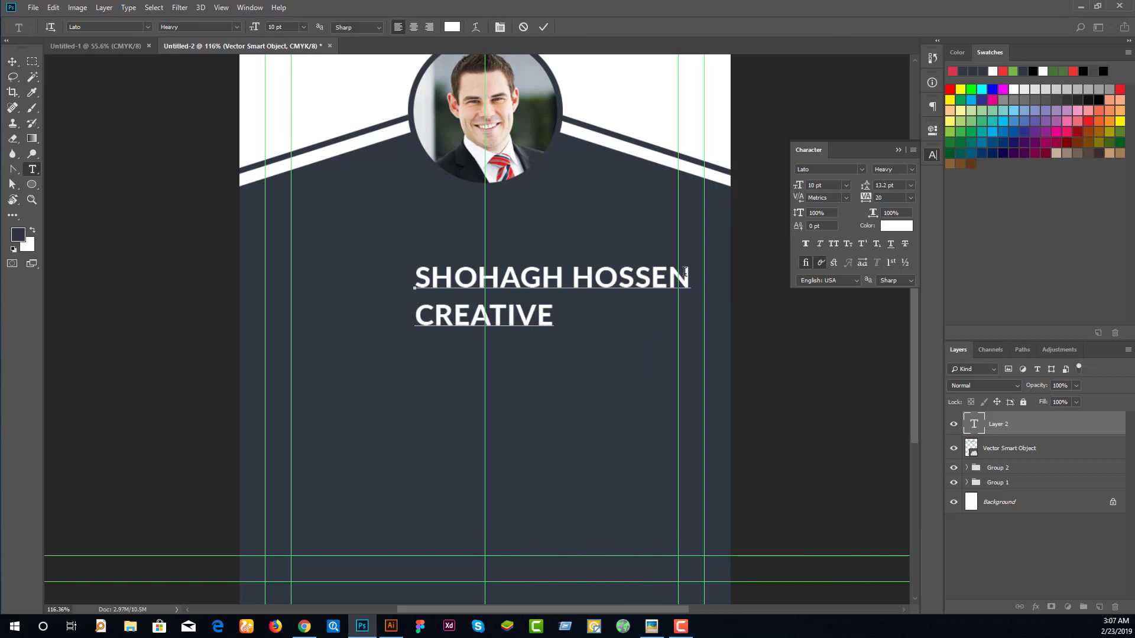
pyautogui.write('DESIGNER')
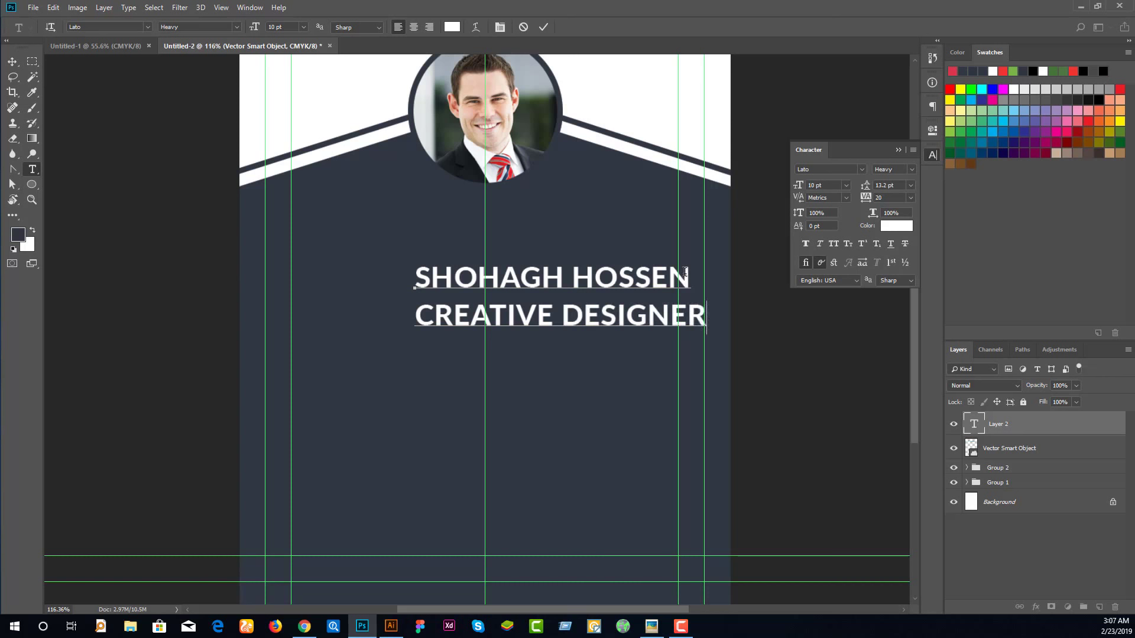
# - Make the CREATIVE DESIGNER line Lato Regular at 6 pt
pyautogui.moveTo(419, 314)
pyautogui.mouseDown()
pyautogui.moveTo(740, 311)
pyautogui.moveTo(916, 171)
pyautogui.mouseUp()
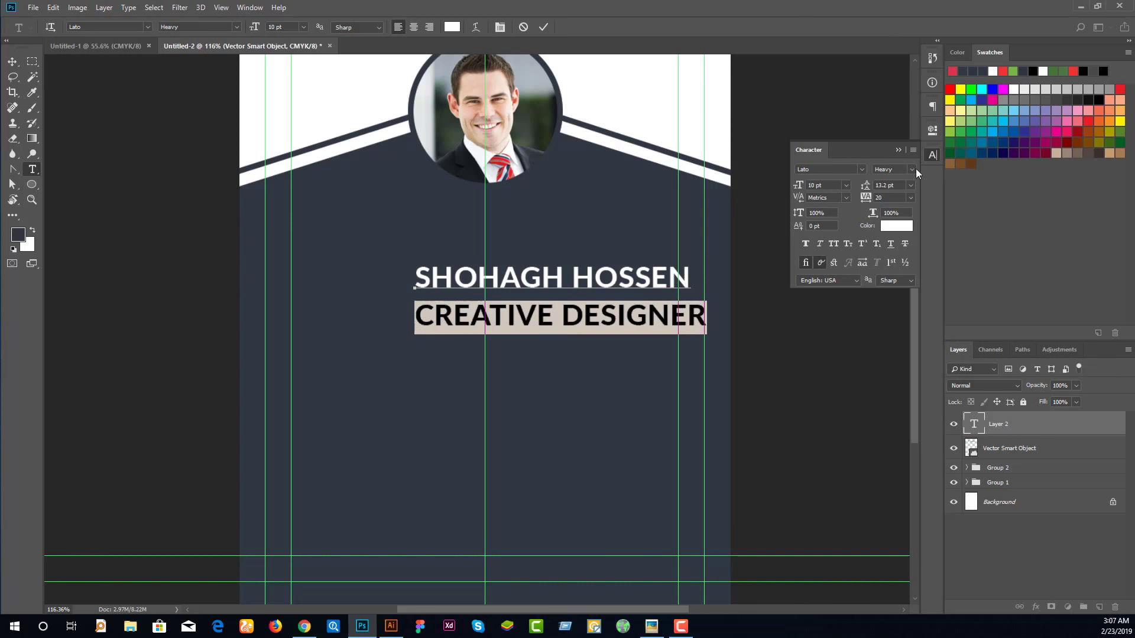
pyautogui.click(911, 169)
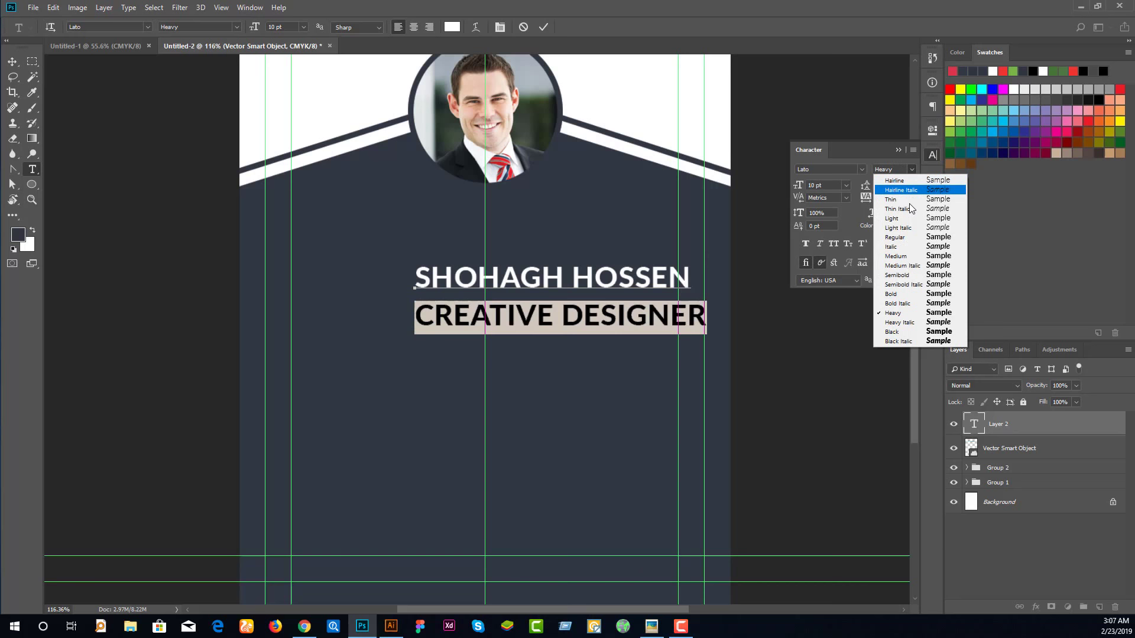
pyautogui.click(911, 237)
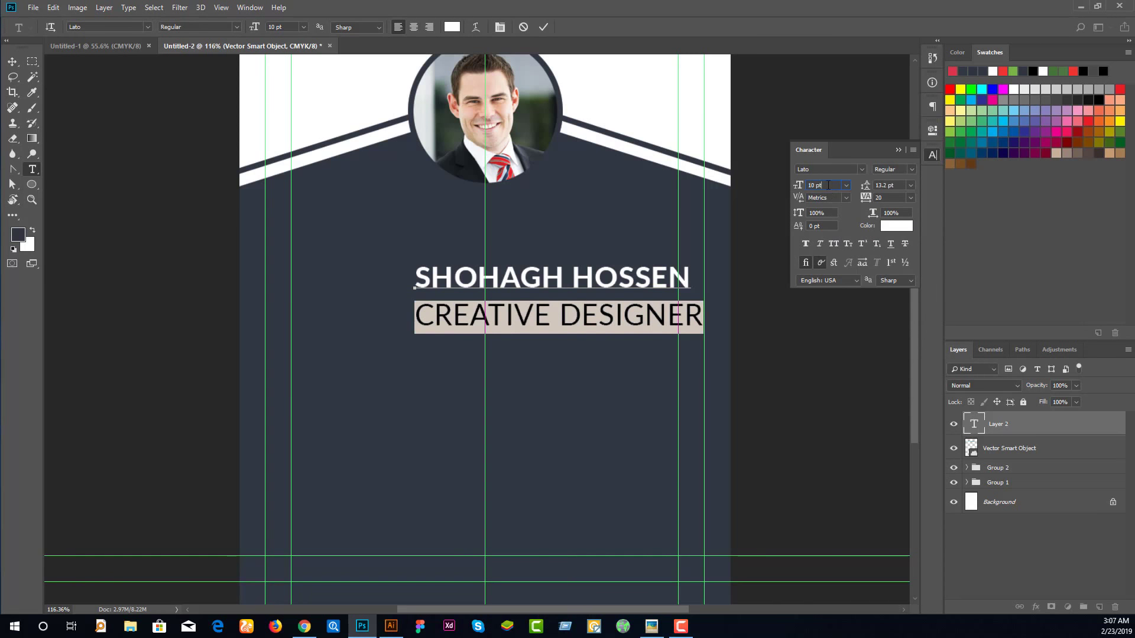
pyautogui.press('Down')
pyautogui.press('Down')
pyautogui.press('Down')
pyautogui.press('Down')
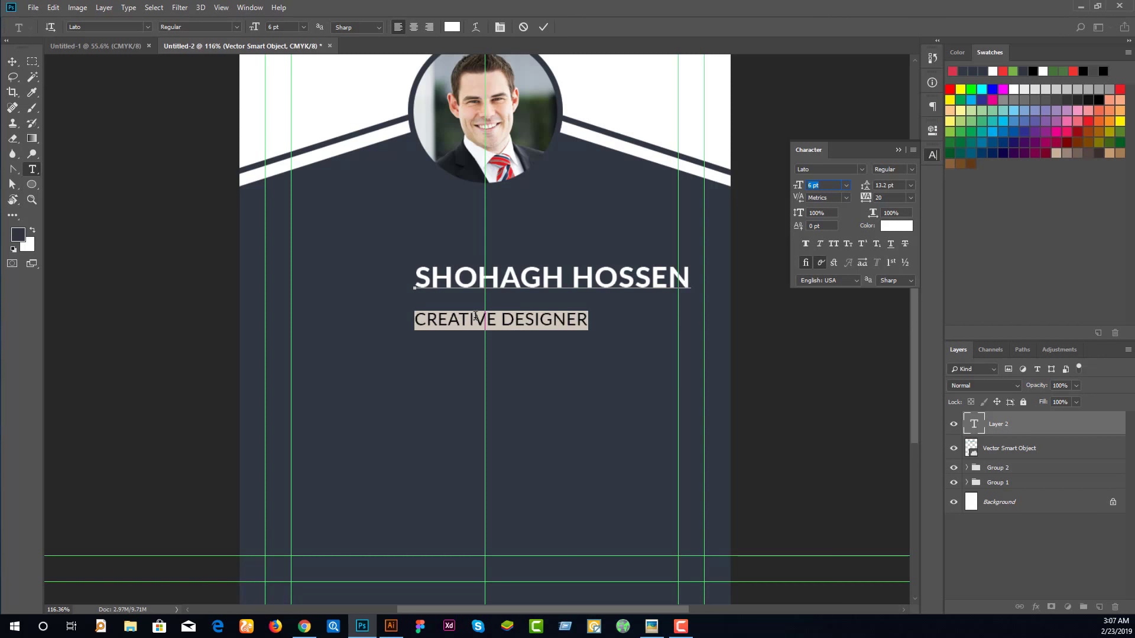
pyautogui.press('Up')
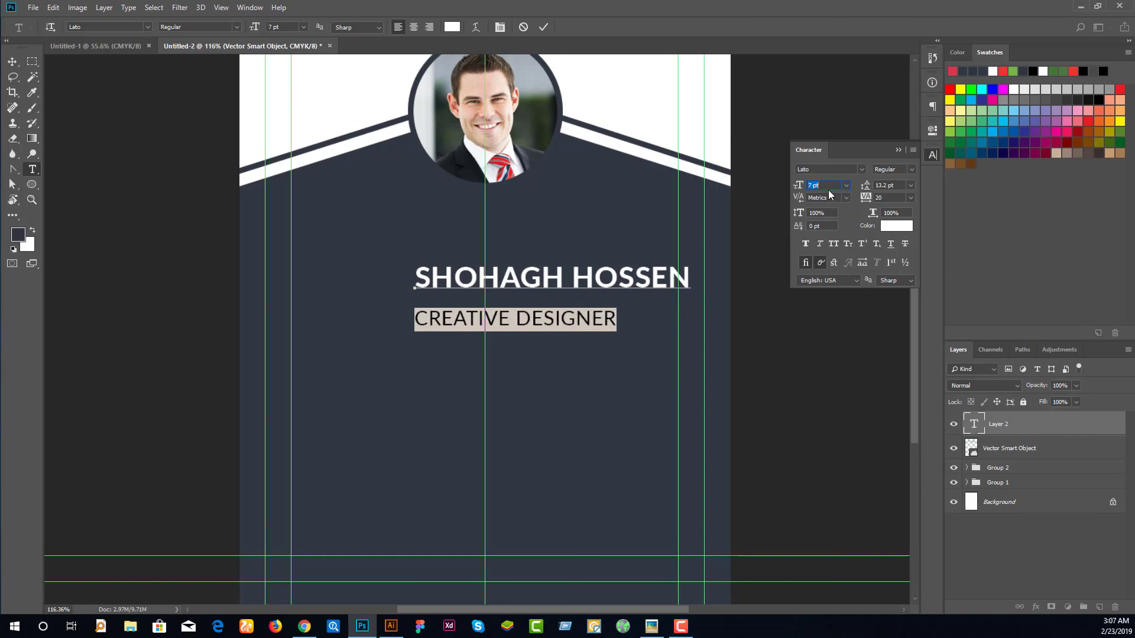
pyautogui.press('Up')
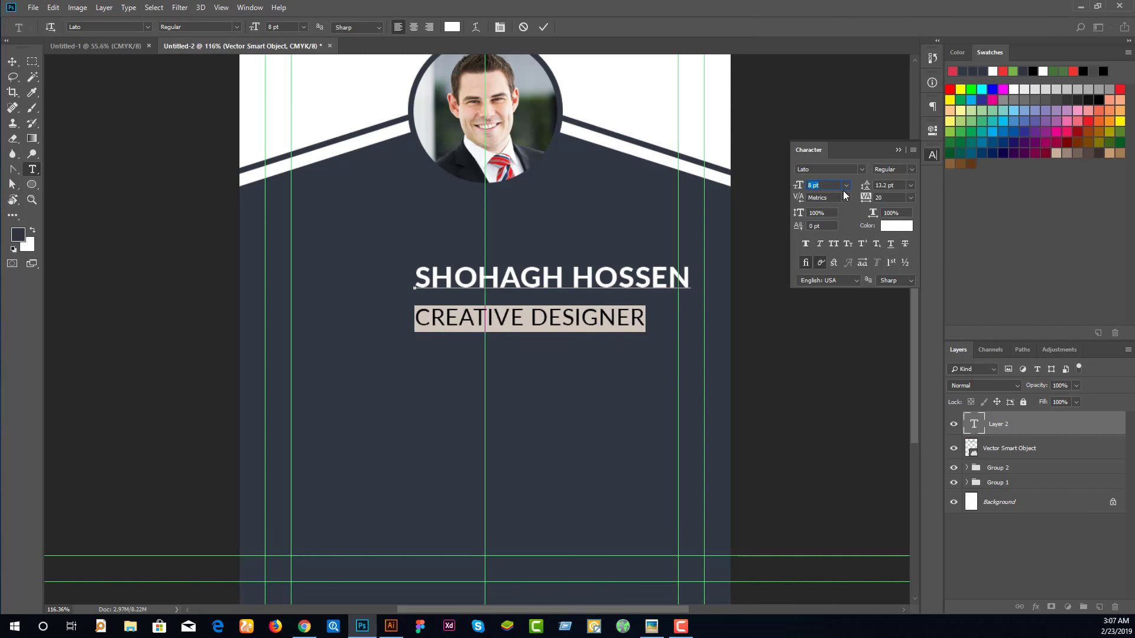
pyautogui.press('Down')
pyautogui.press('Down')
pyautogui.click(583, 311)
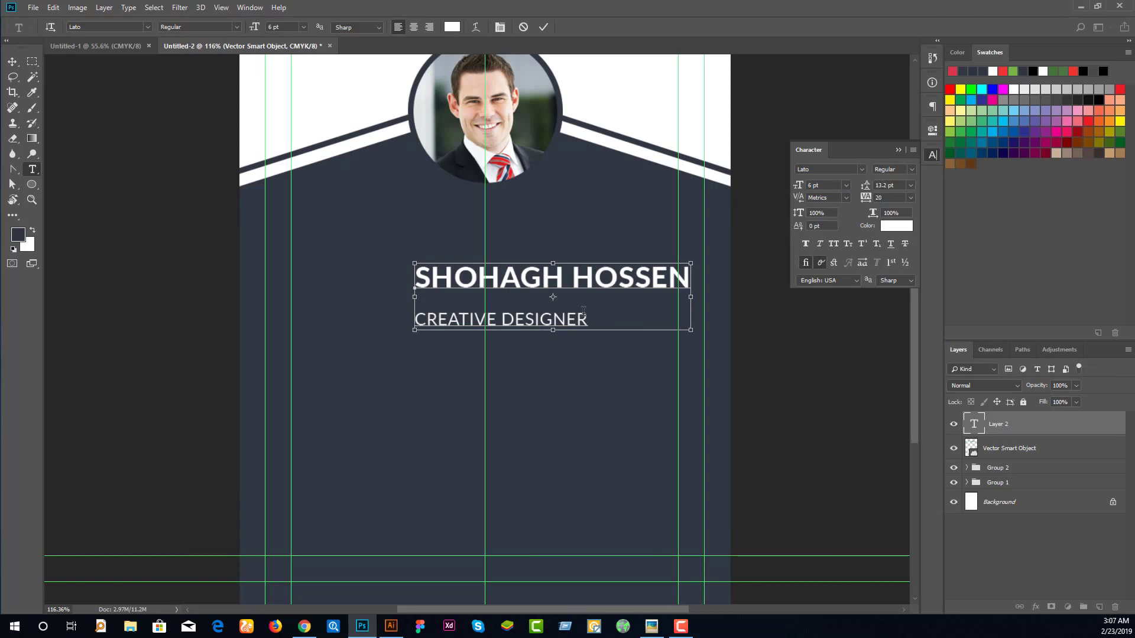
pyautogui.hotkey('ctrl', 'a')
# - Centre-align the name and title lines and move the block onto the card's centre line
pyautogui.click(414, 27)
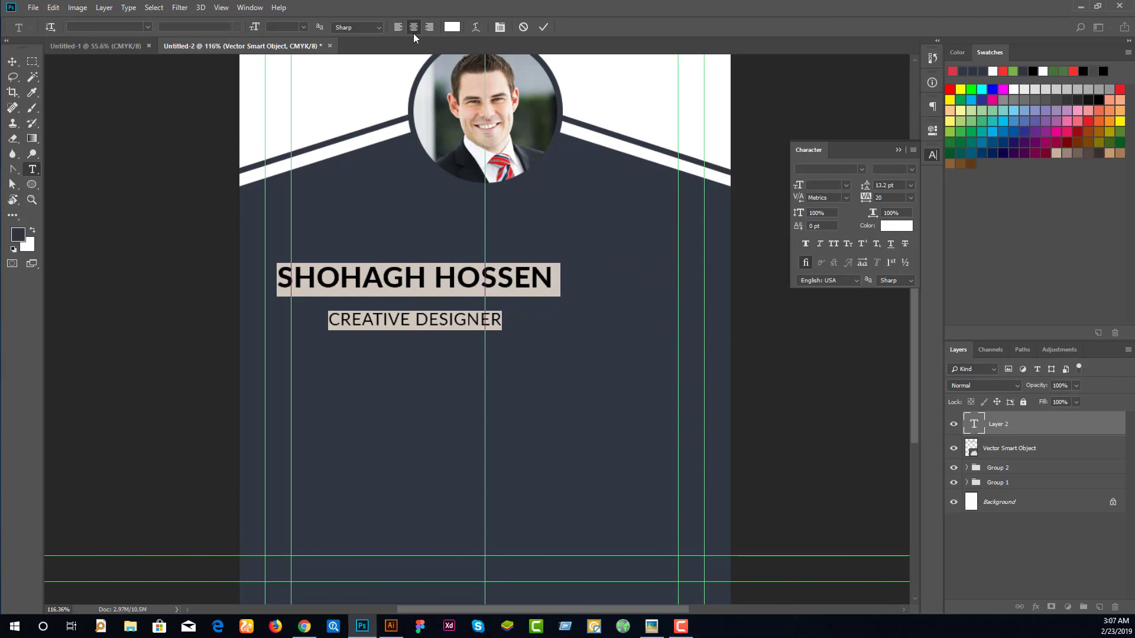
pyautogui.click(12, 61)
pyautogui.moveTo(401, 300); pyautogui.dragTo(467, 271)
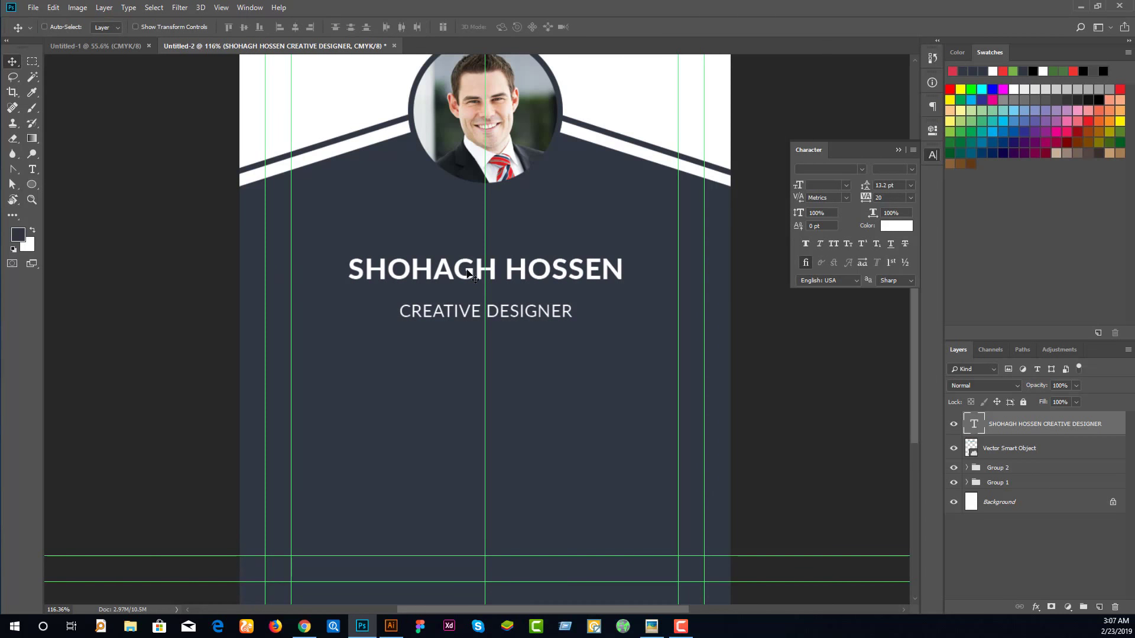
pyautogui.press('t')
pyautogui.click(485, 267)
pyautogui.hotkey('ctrl', 'a')
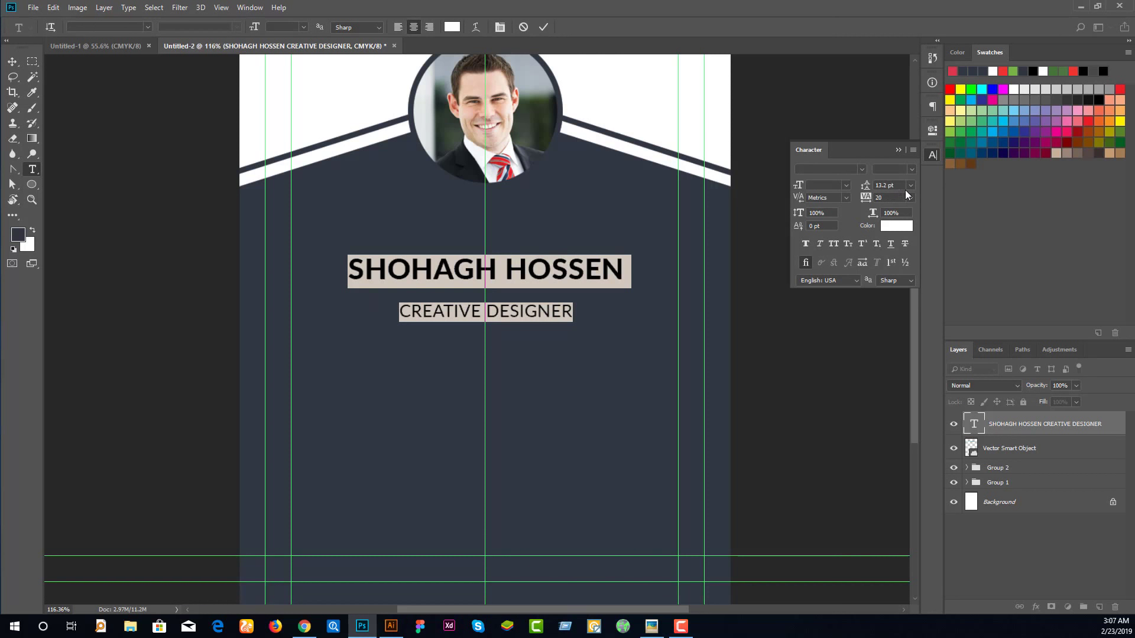
# - Set both lines' leading to Auto, then the title's leading to 10 pt
pyautogui.click(910, 185)
pyautogui.click(903, 200)
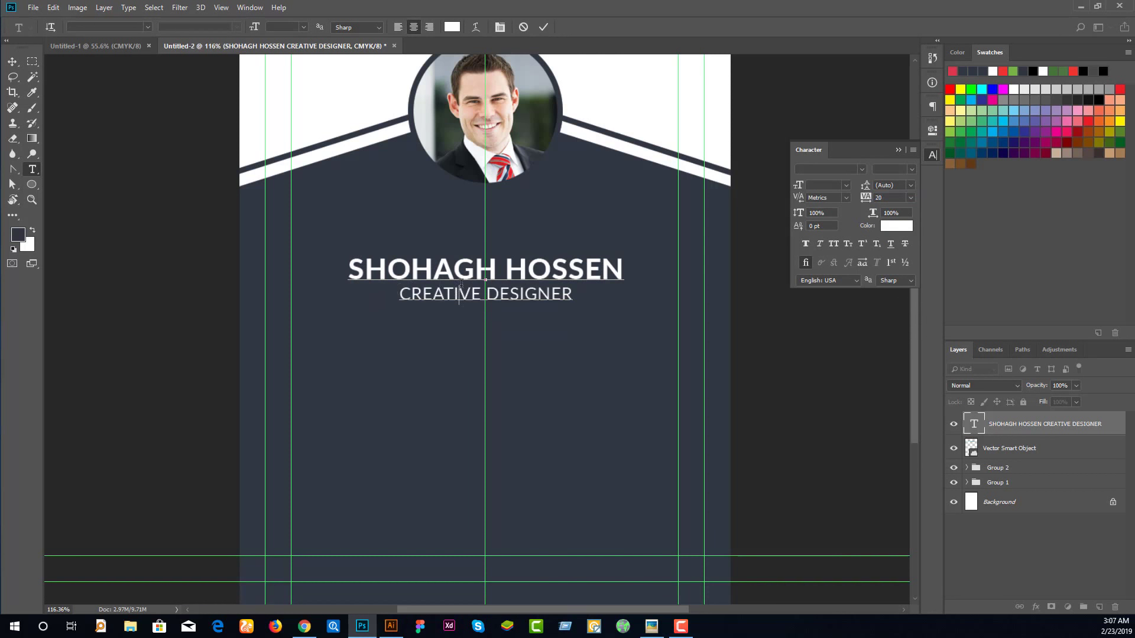
pyautogui.moveTo(396, 294)
pyautogui.mouseDown()
pyautogui.moveTo(587, 292)
pyautogui.moveTo(347, 265)
pyautogui.mouseUp()
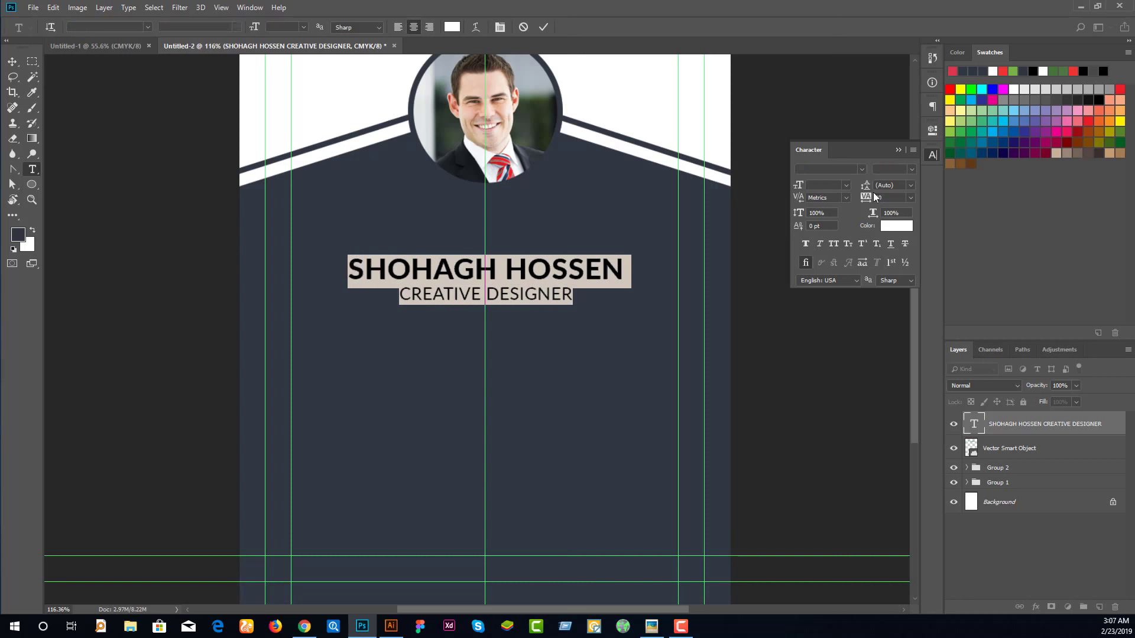
pyautogui.click(911, 186)
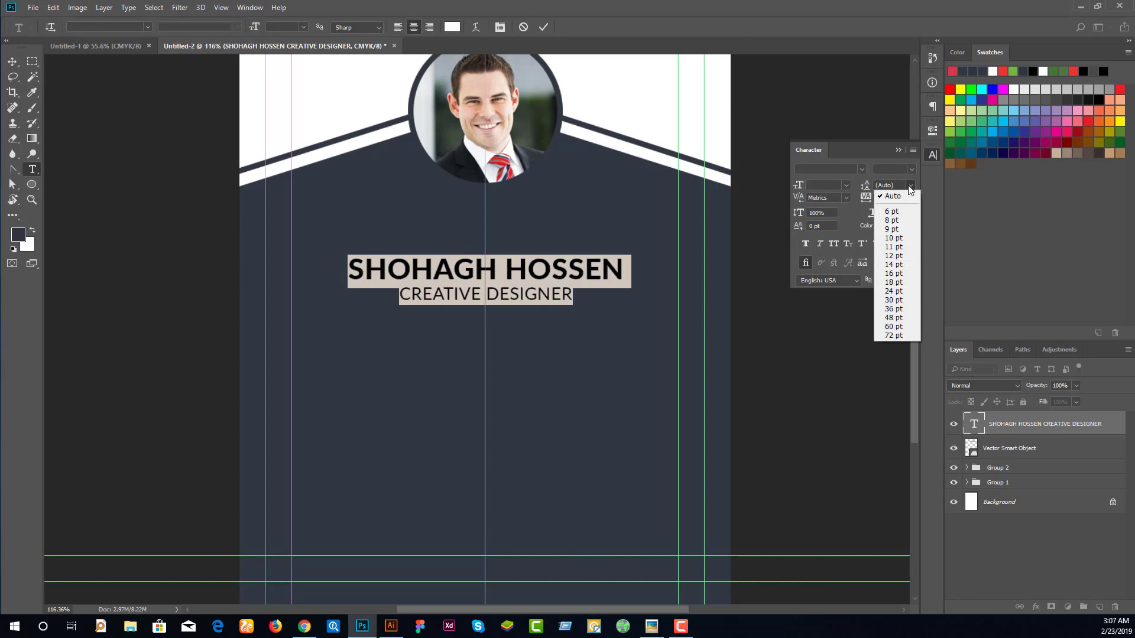
pyautogui.click(904, 236)
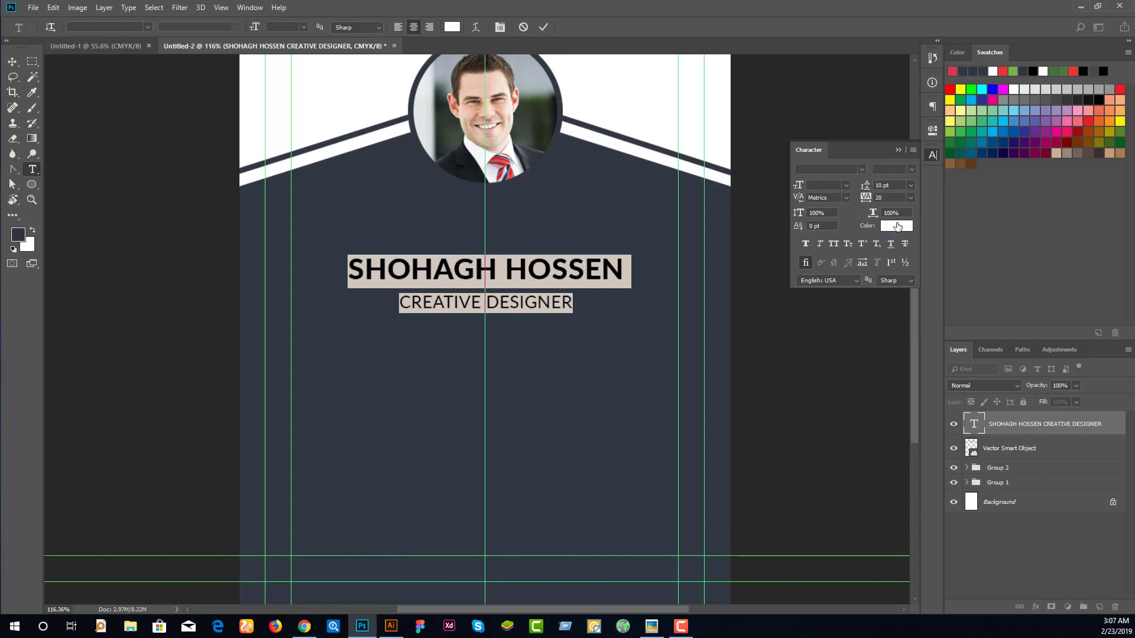
pyautogui.click(537, 28)
# - Enlarge the CREATIVE DESIGNER title to 7 pt with 0 tracking
pyautogui.scroll(-3, 503, 331)
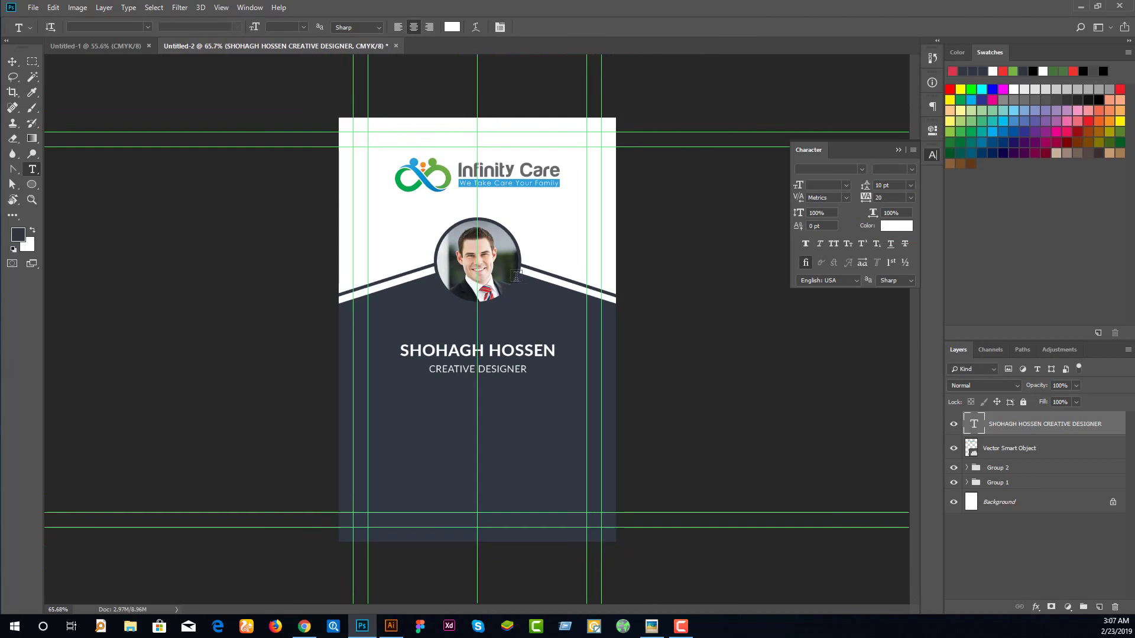
pyautogui.scroll(1, 479, 354)
pyautogui.scroll(1, 478, 361)
pyautogui.click(490, 374)
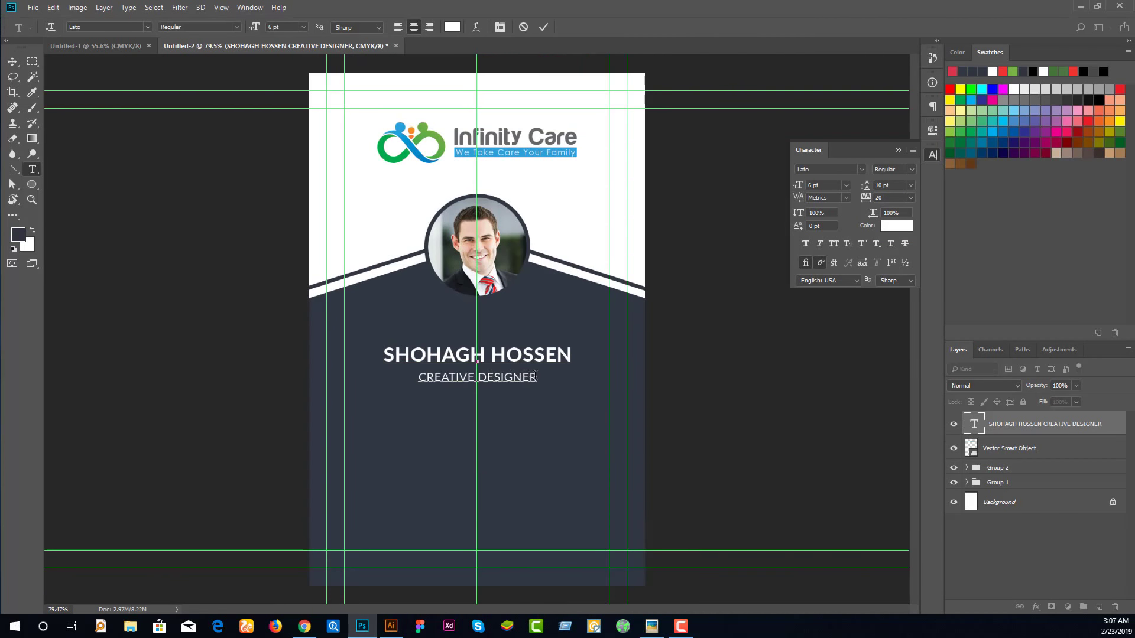
pyautogui.moveTo(537, 379); pyautogui.dragTo(417, 378)
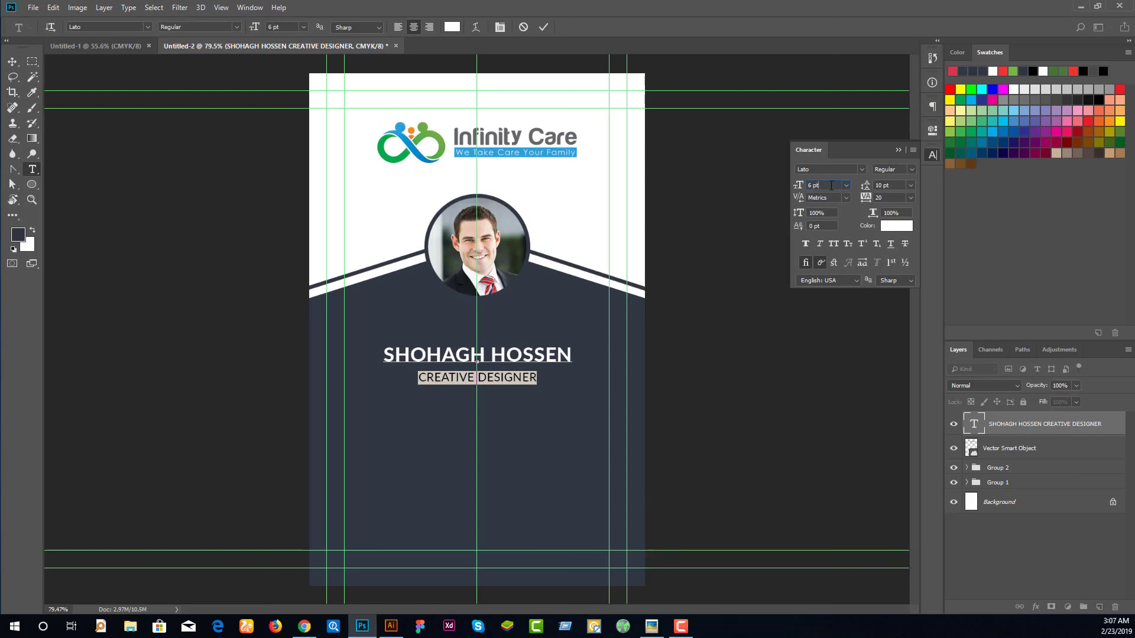
pyautogui.press('Up')
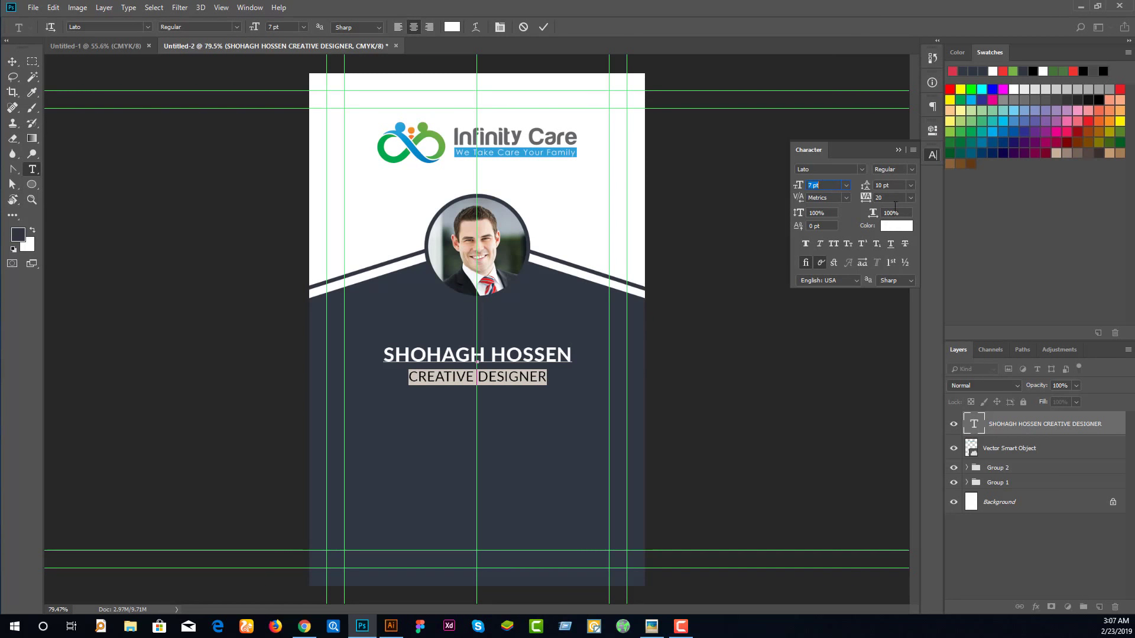
pyautogui.write('0')
pyautogui.click(830, 185)
# - Try applying the tracking to the name line, dismiss the invalid-entry alert, reselect the title
pyautogui.click(504, 353)
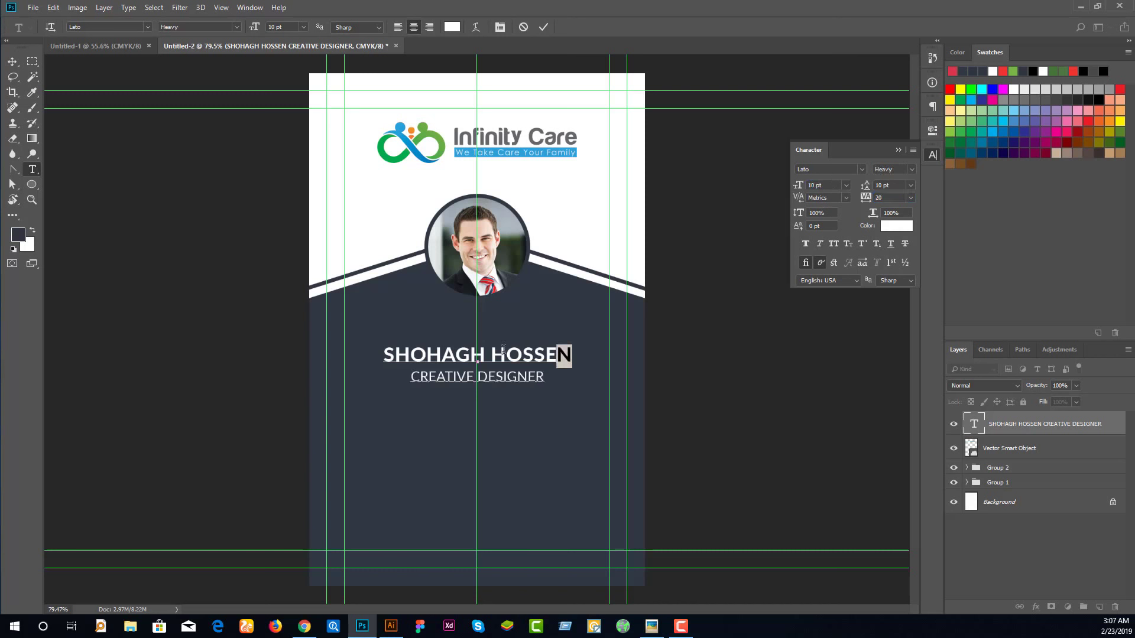
pyautogui.moveTo(571, 354); pyautogui.dragTo(383, 355)
pyautogui.write('0')
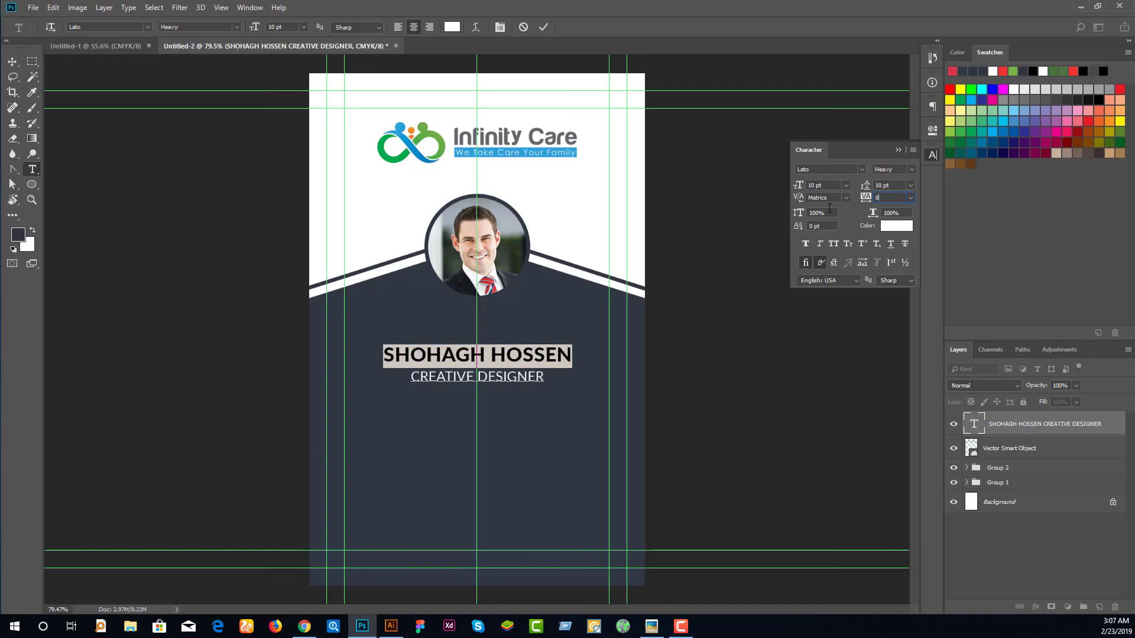
pyautogui.press('Return')
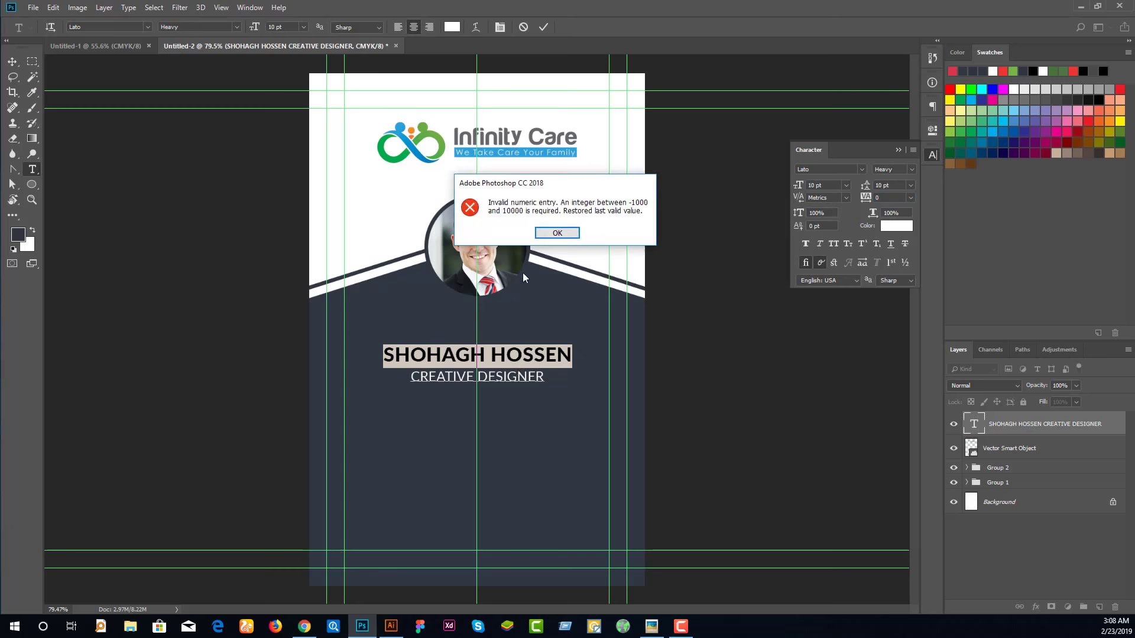
pyautogui.click(555, 233)
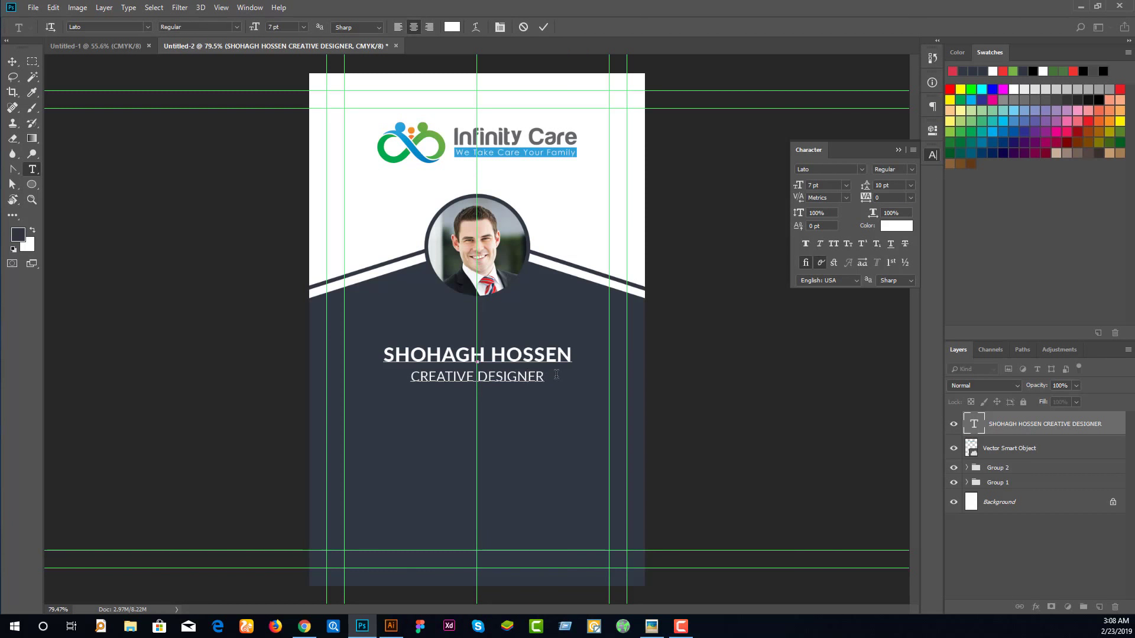
pyautogui.moveTo(556, 376); pyautogui.dragTo(383, 374)
# - Colour the CREATIVE DESIGNER title with the logo's green #5fac45
pyautogui.click(897, 225)
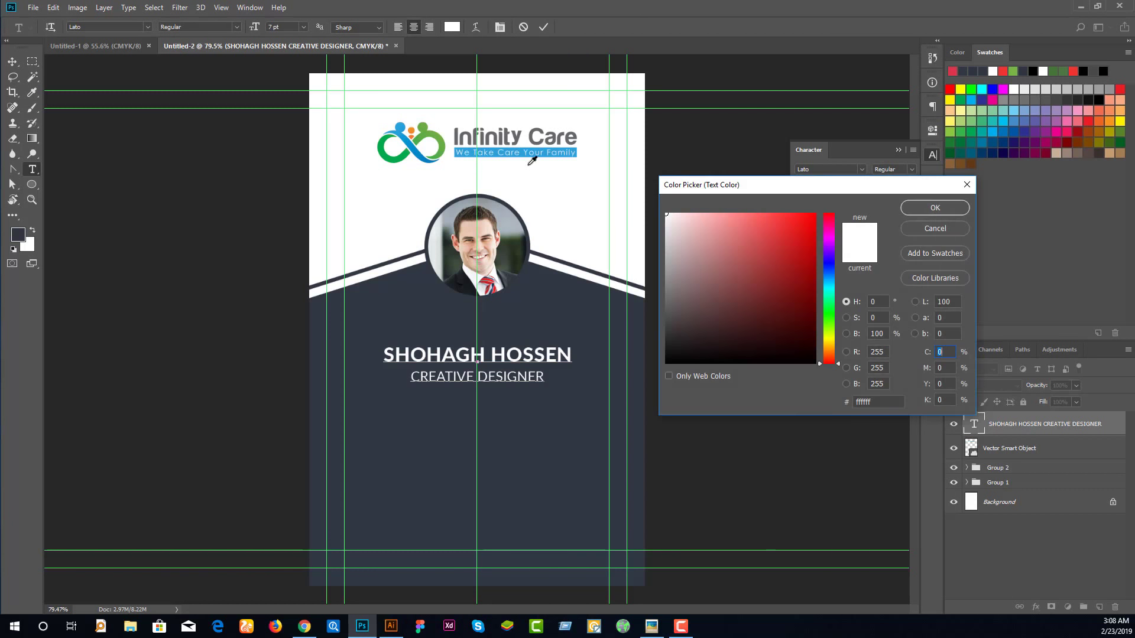
pyautogui.click(424, 132)
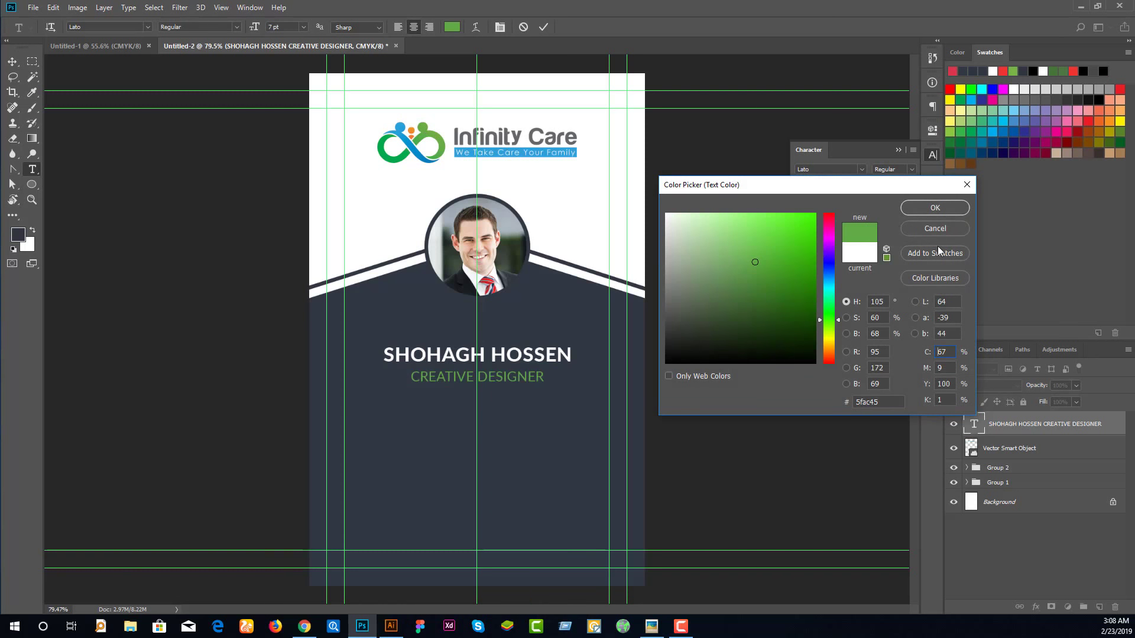
pyautogui.press('Return')
pyautogui.click(543, 28)
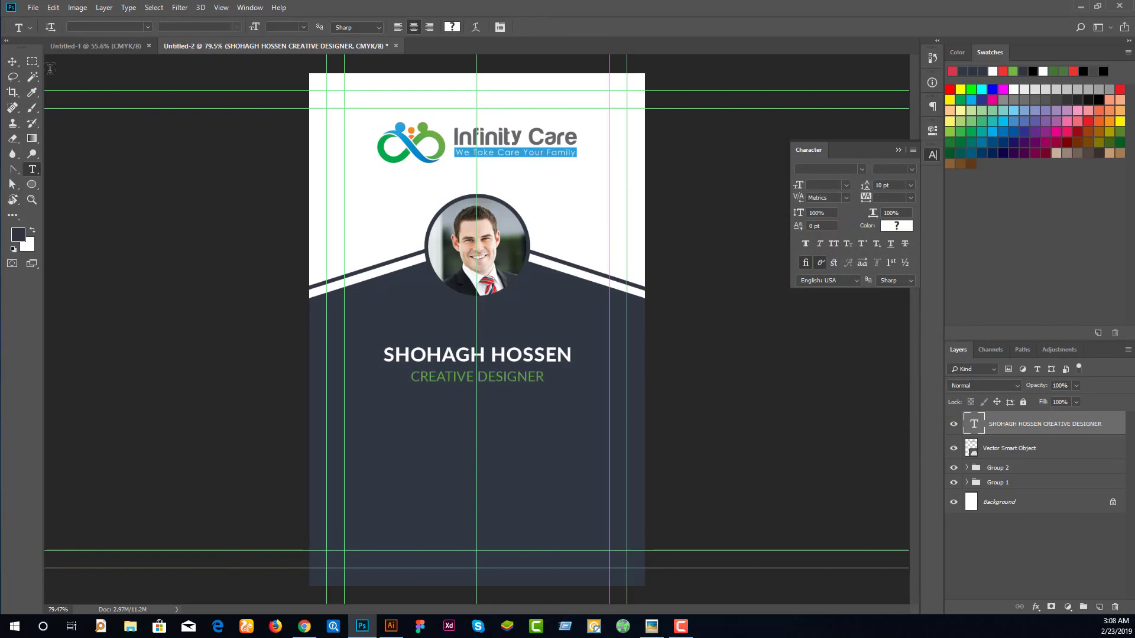
# - Centre the name block horizontally on the card and move it up slightly
pyautogui.click(12, 61)
pyautogui.hotkey('ctrl', 'a')
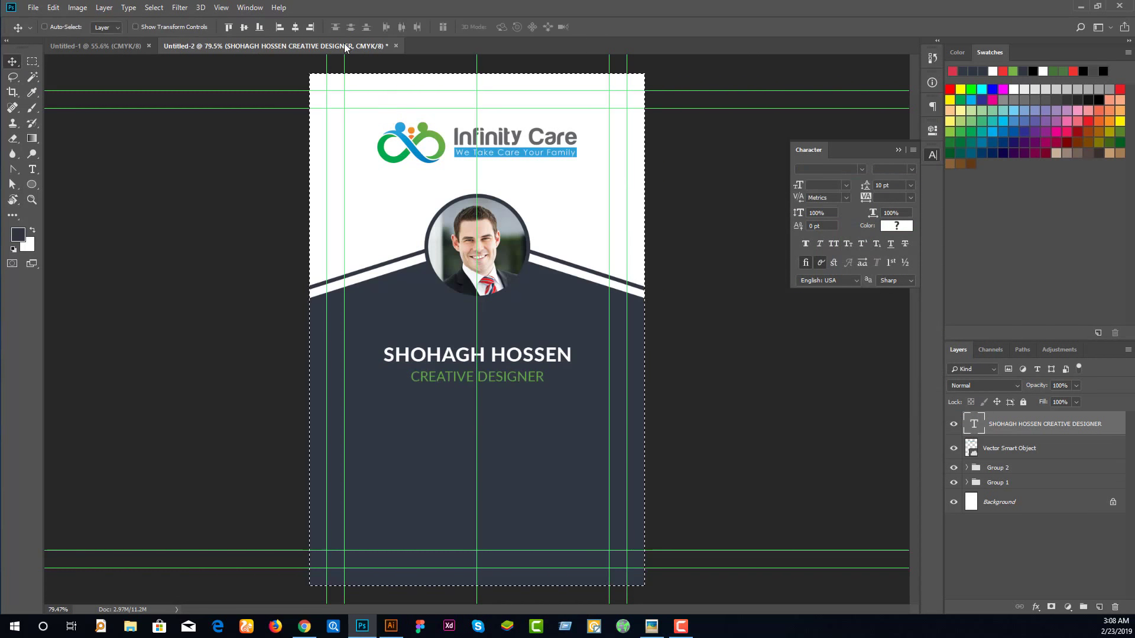
pyautogui.click(296, 27)
pyautogui.hotkey('ctrl', 'd')
pyautogui.moveTo(499, 356); pyautogui.dragTo(499, 337)
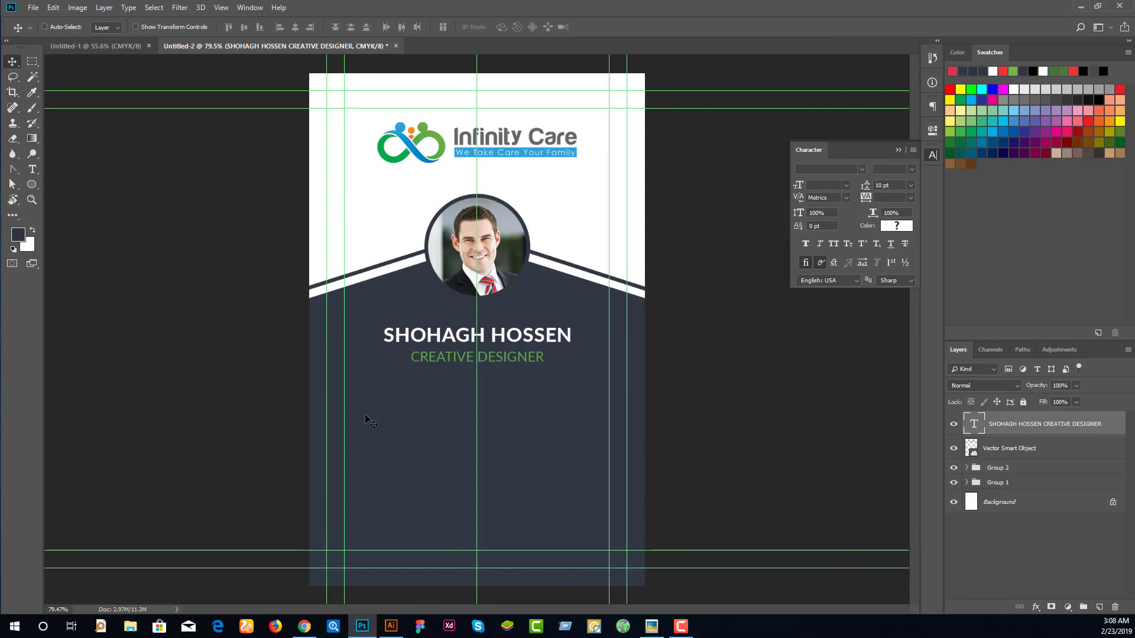
pyautogui.click(304, 627)
pyautogui.scroll(10, 446, 208)
pyautogui.click(449, 201)
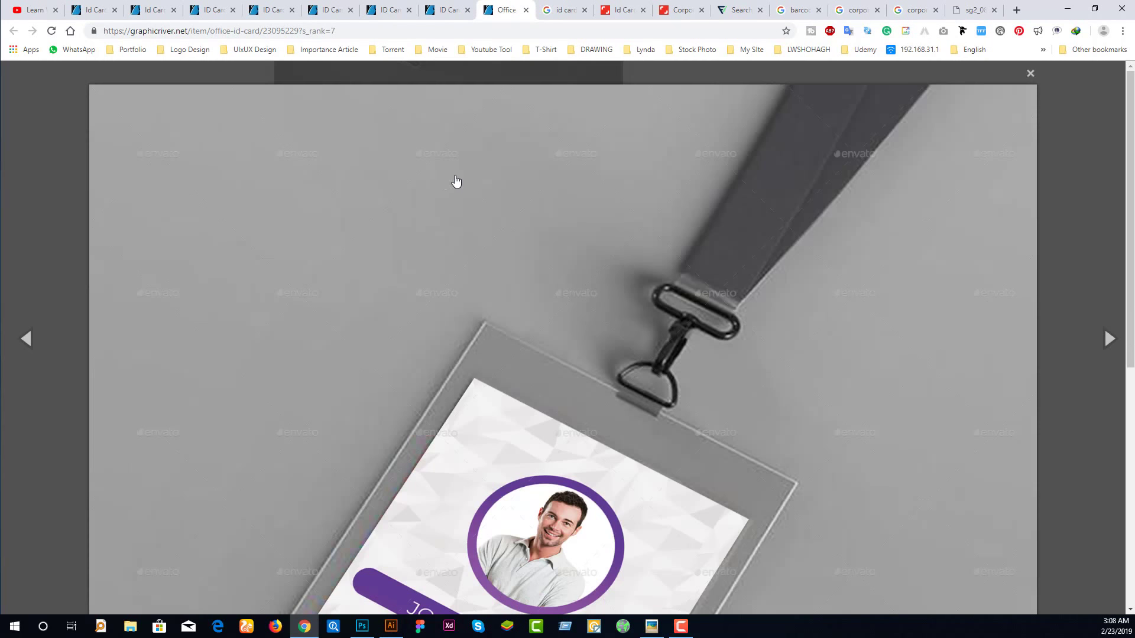
pyautogui.scroll(-5, 475, 270)
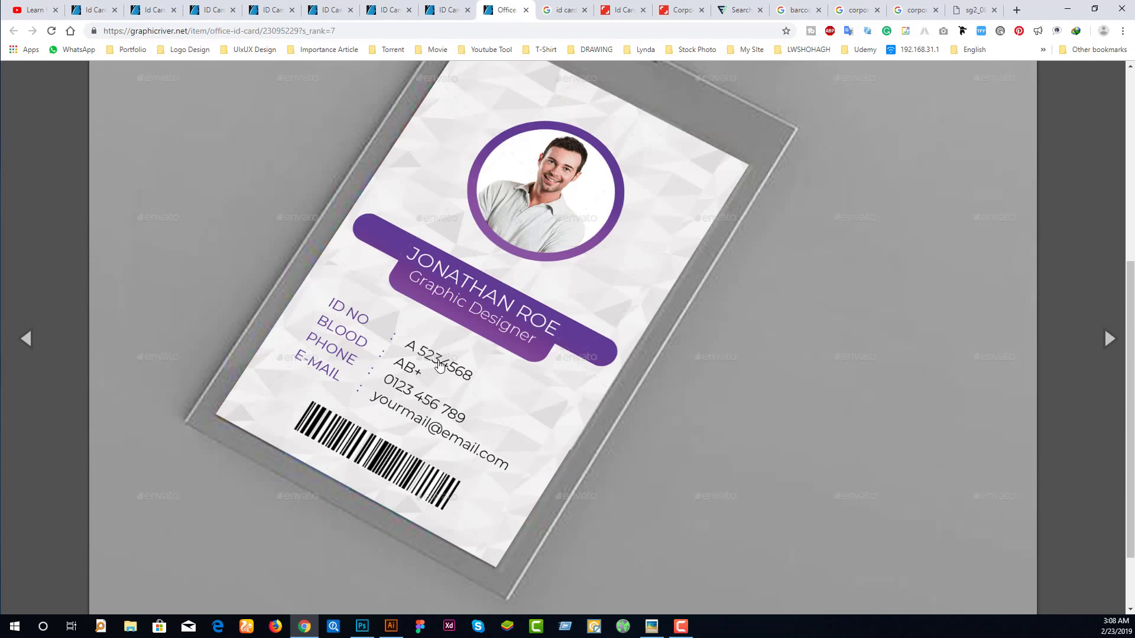
pyautogui.hotkey('alt', 'Tab')
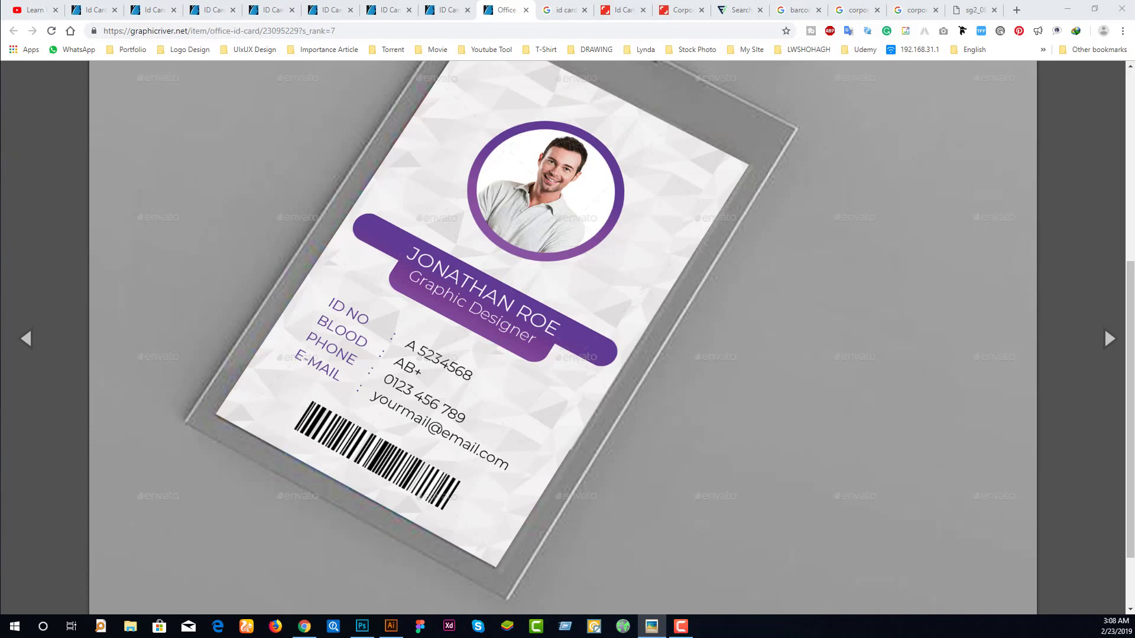
pyautogui.click(362, 626)
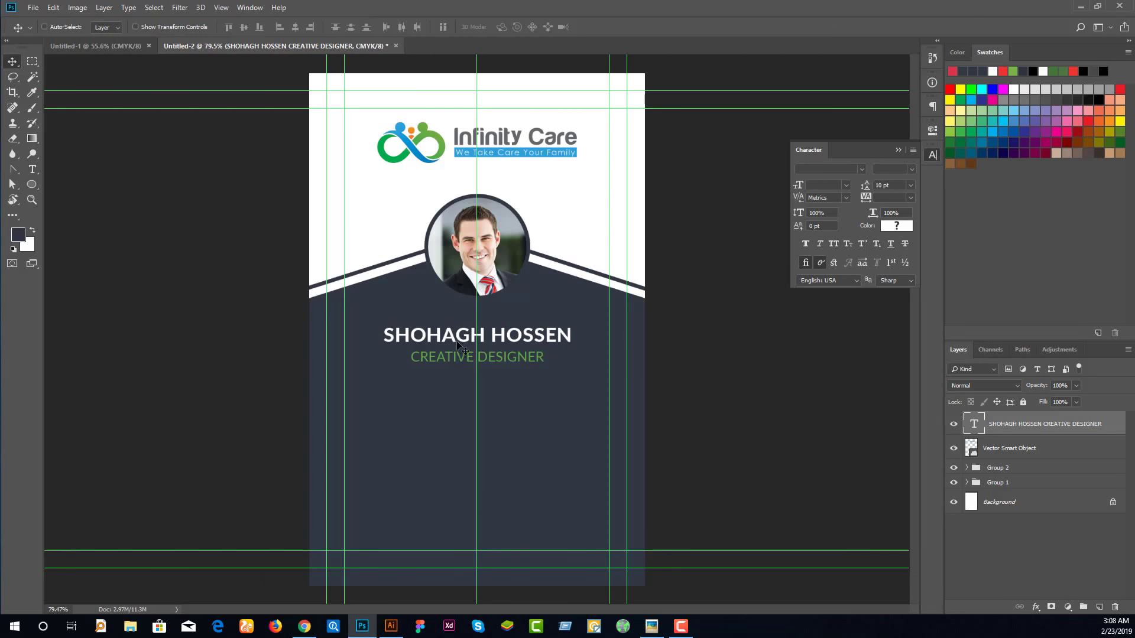
# - Start a white 'ID' text line below the title
pyautogui.press('t')
pyautogui.click(408, 421)
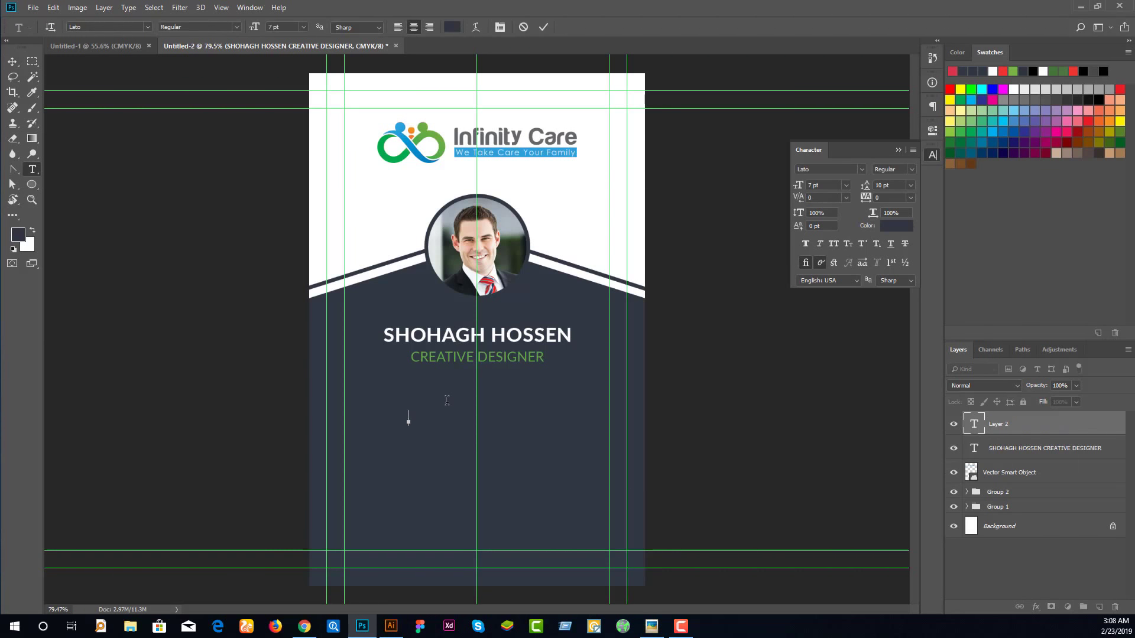
pyautogui.hotkey('ctrl', 'a')
pyautogui.click(898, 227)
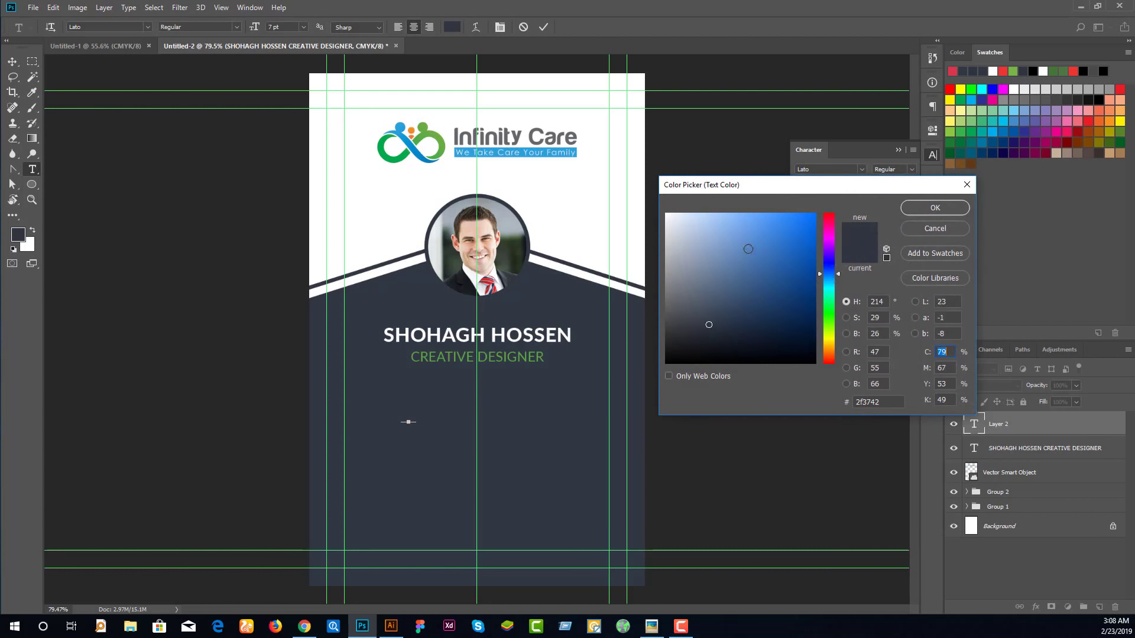
pyautogui.click(615, 167)
pyautogui.click(939, 208)
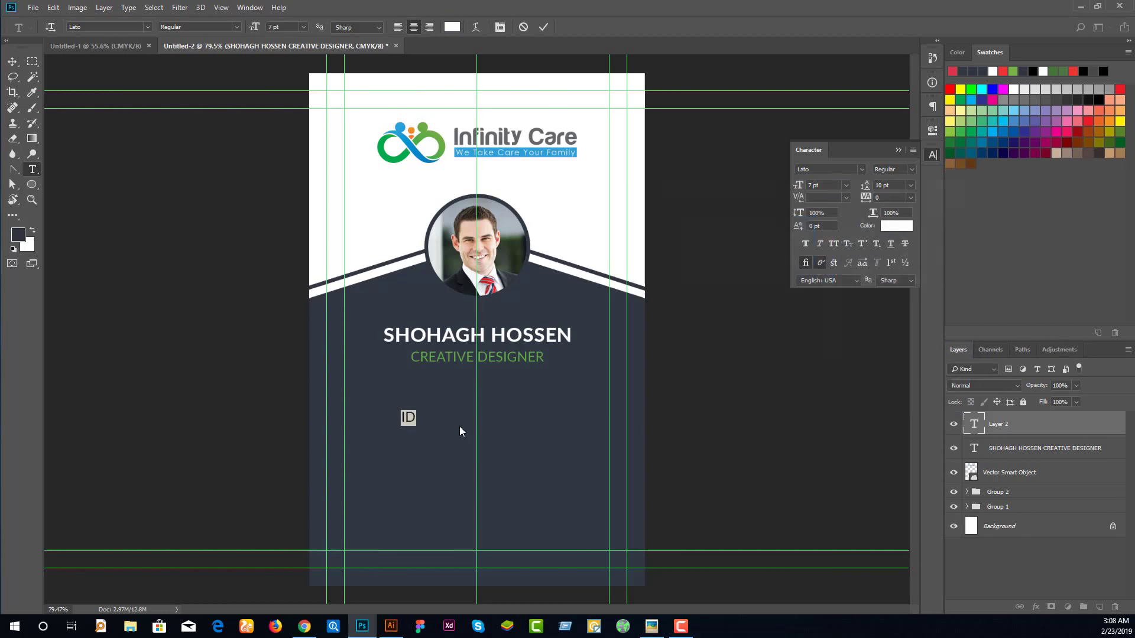
pyautogui.click(414, 413)
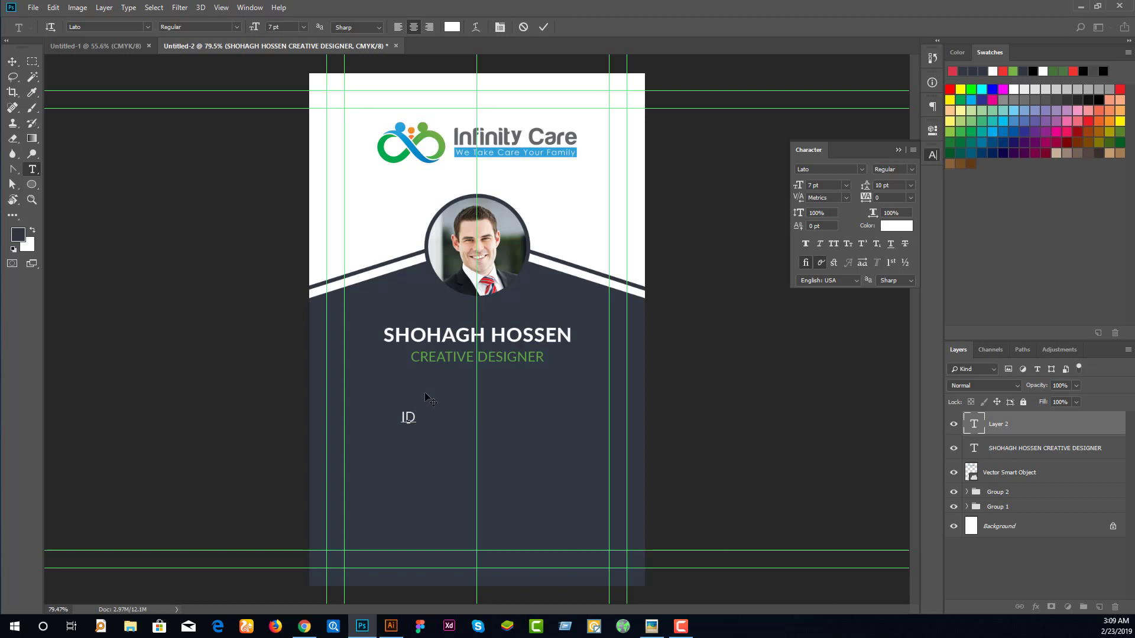
pyautogui.write(':')
pyautogui.press('BackSpace')
pyautogui.write('No: ')
pyautogui.write('123 6')
pyautogui.write('547 9856')
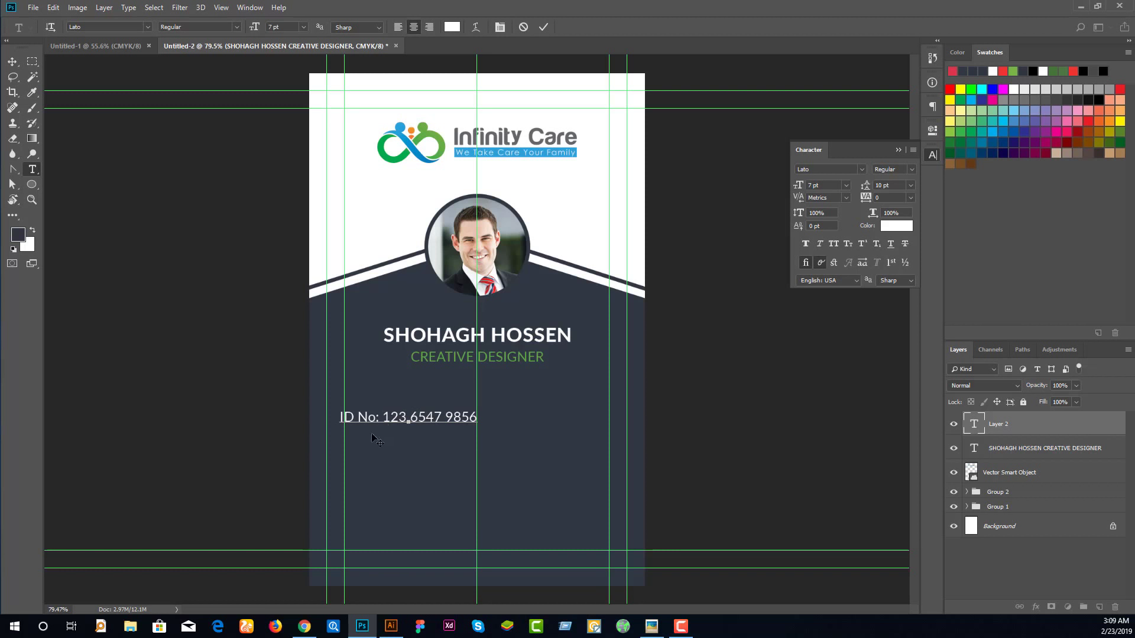
pyautogui.click(381, 416)
pyautogui.press('BackSpace')
pyautogui.press('Left')
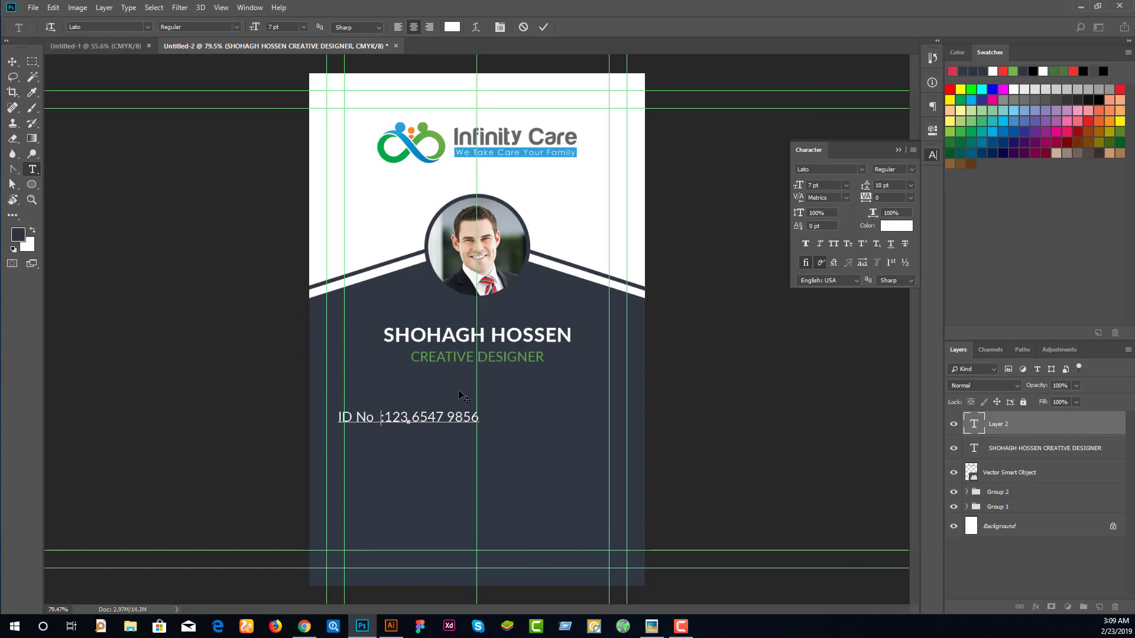
pyautogui.hotkey('ctrl', 'Return')
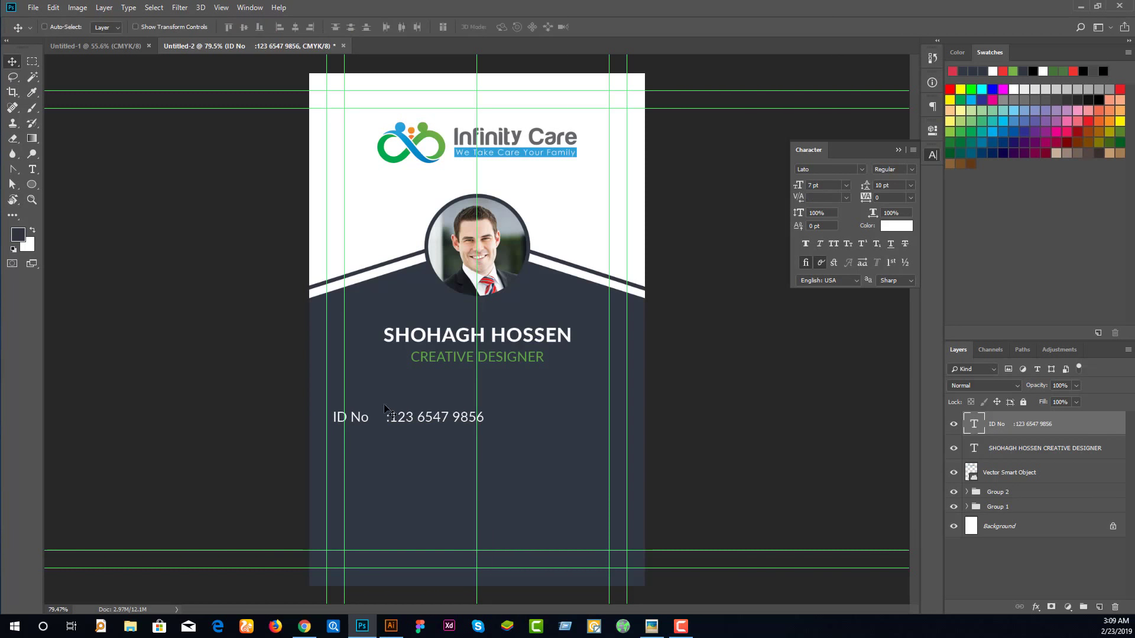
# - Move the ID No line right toward the centre and adjust the space after its colon
pyautogui.moveTo(385, 408); pyautogui.dragTo(434, 403)
pyautogui.press('t')
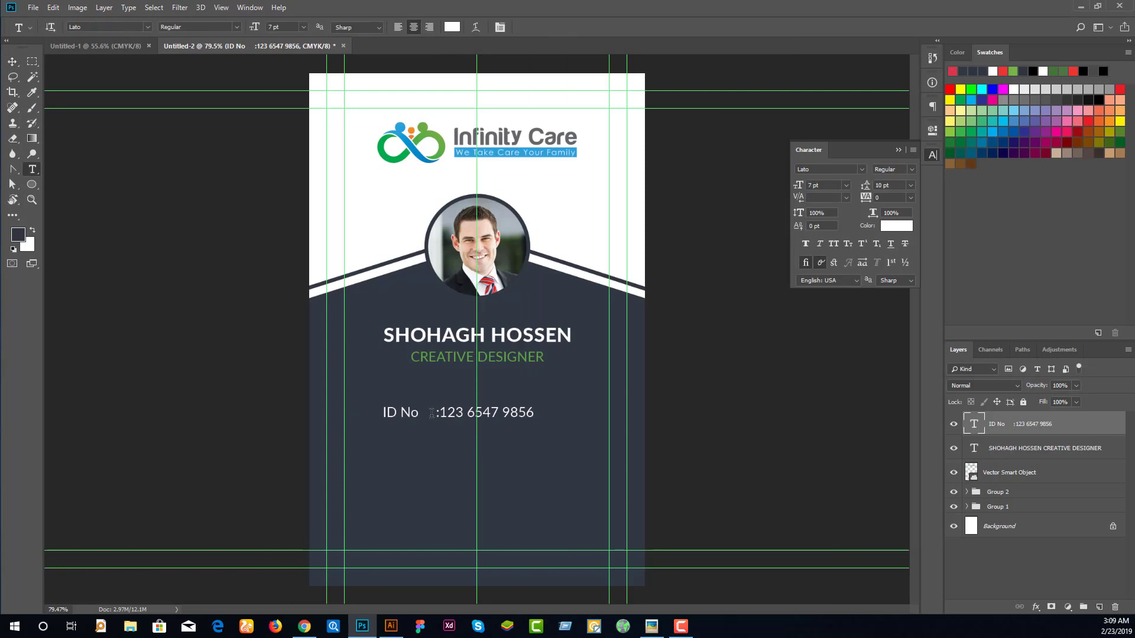
pyautogui.click(439, 412)
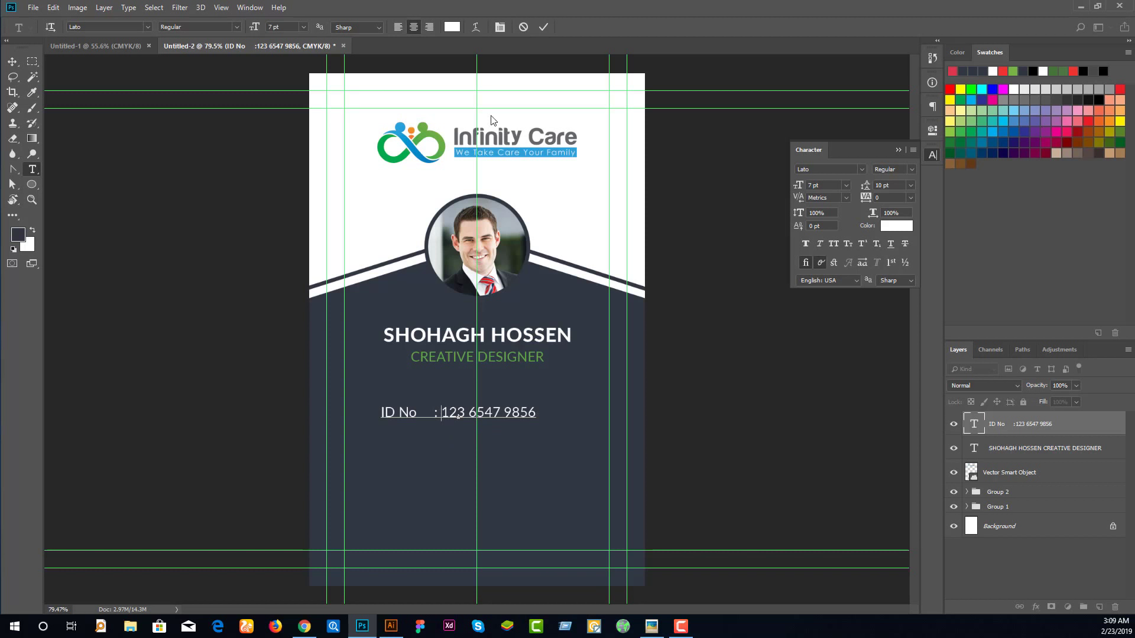
pyautogui.click(542, 27)
pyautogui.click(12, 61)
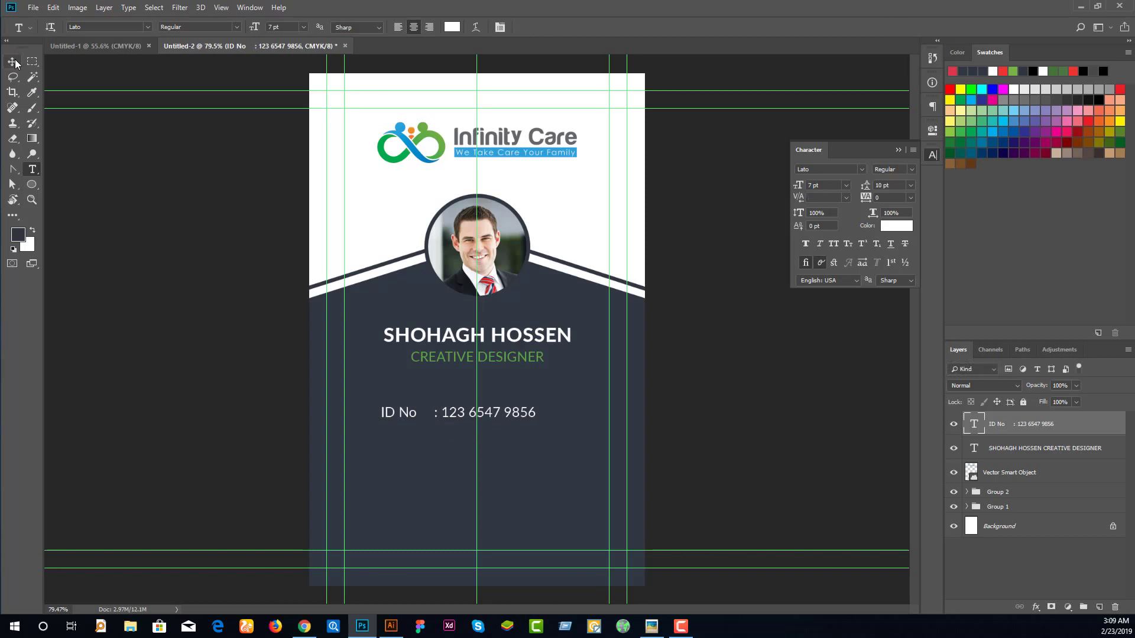
pyautogui.doubleClick(440, 412)
pyautogui.hotkey('ctrl', 'a')
# - Duplicate the ID No line just below and relabel the copy 'Blood'
pyautogui.click(12, 61)
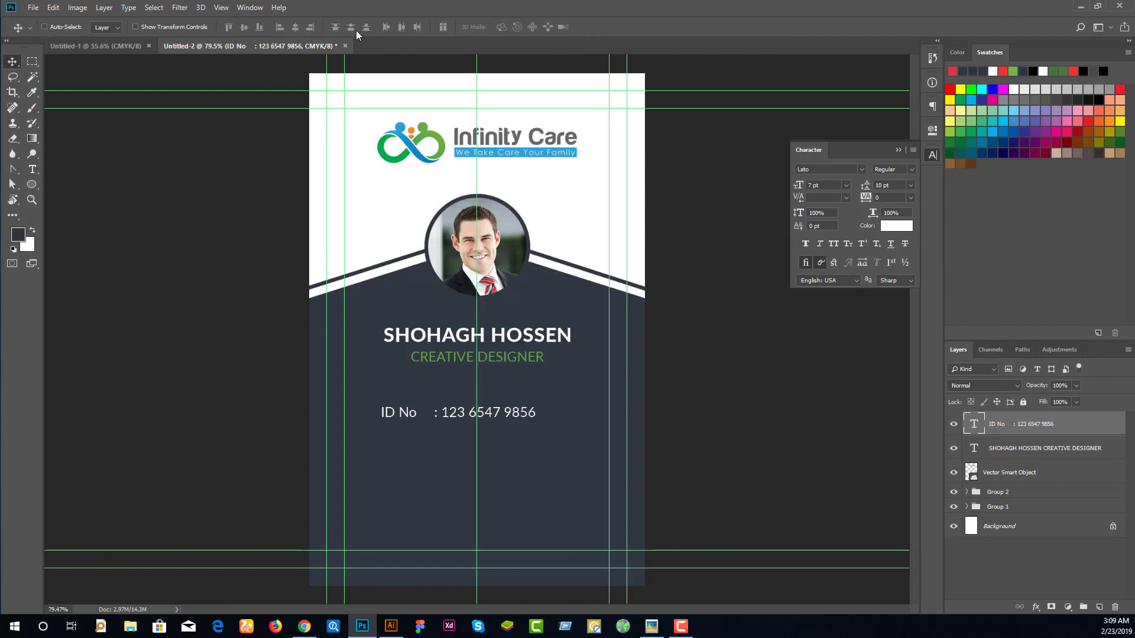
pyautogui.moveTo(460, 416)
pyautogui.mouseDown()
pyautogui.moveTo(459, 452)
pyautogui.moveTo(416, 440)
pyautogui.mouseUp()
pyautogui.press('t')
pyautogui.keyDown('shift'); pyautogui.click(357, 440); pyautogui.keyUp('shift')
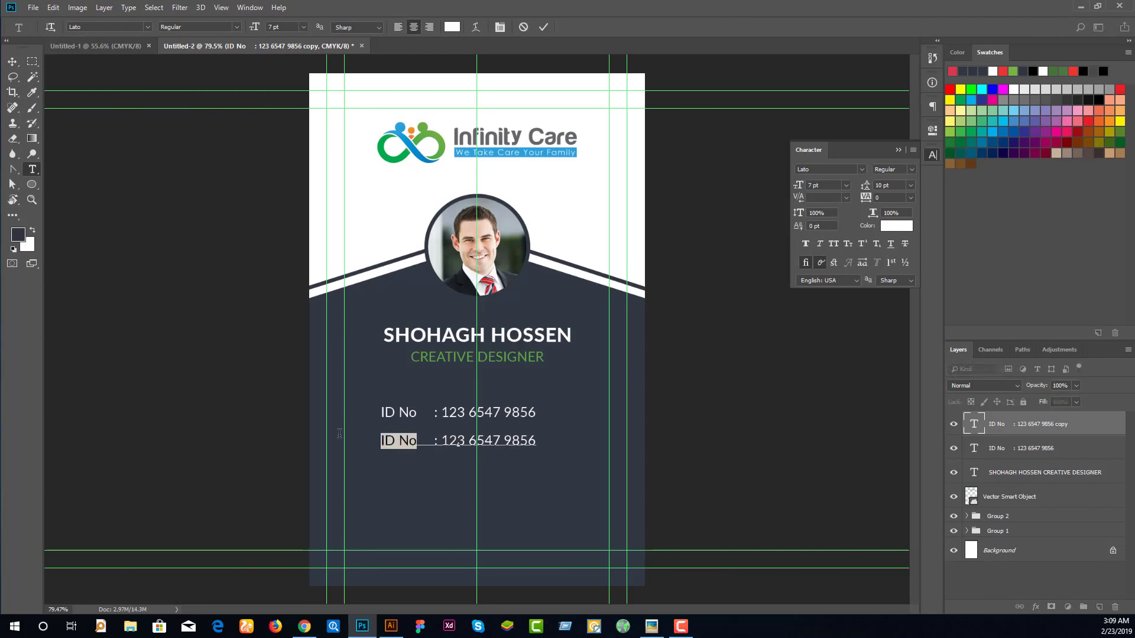
pyautogui.write('Bl')
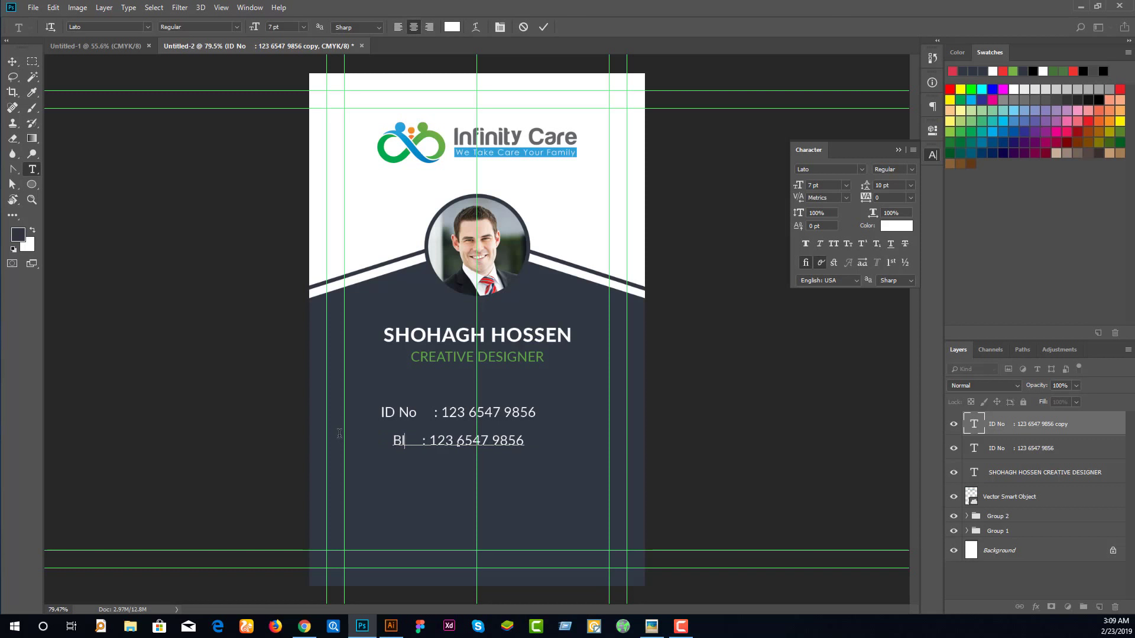
pyautogui.write('ood')
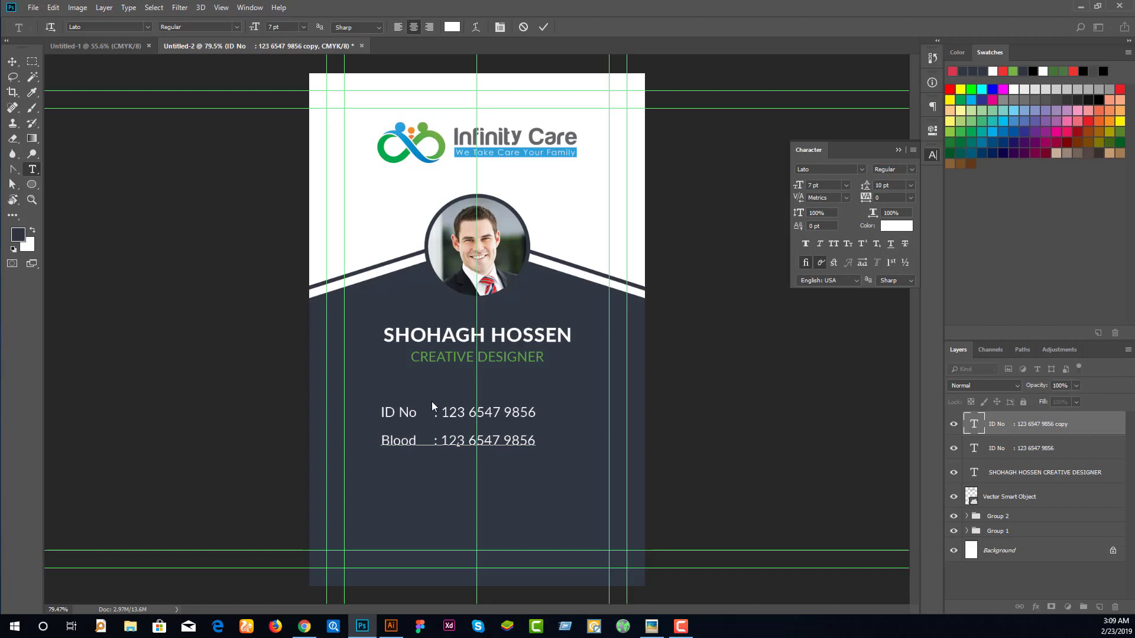
pyautogui.click(543, 27)
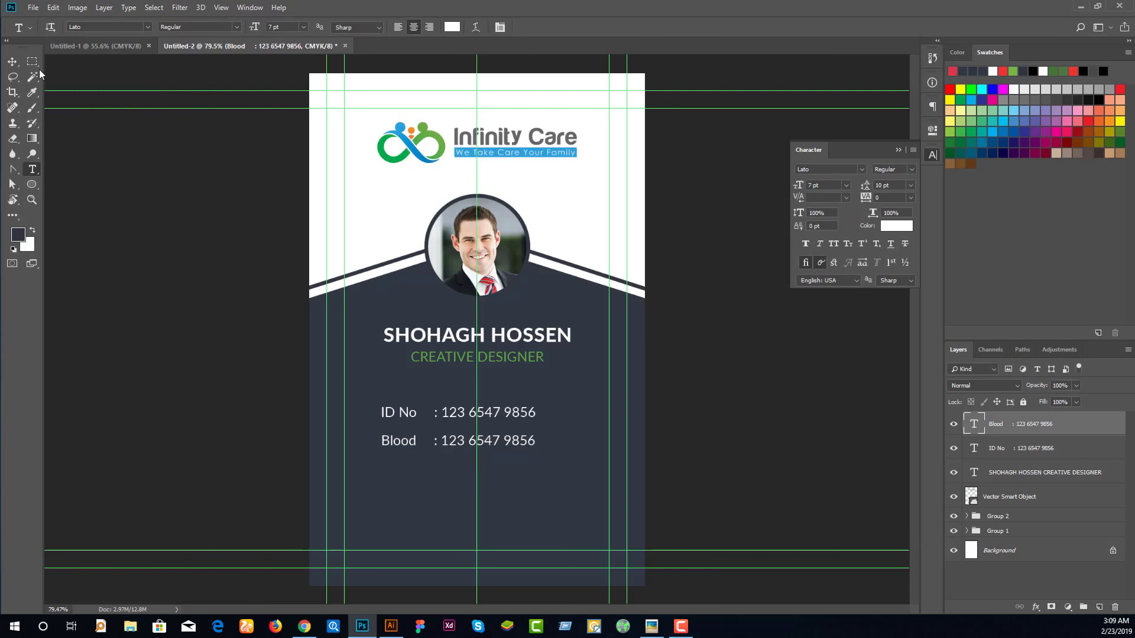
# - Duplicate the Blood line below it and relabel that copy 'Email'
pyautogui.click(12, 61)
pyautogui.moveTo(441, 440)
pyautogui.mouseDown()
pyautogui.moveTo(445, 465)
pyautogui.moveTo(334, 463)
pyautogui.mouseUp()
pyautogui.press('t')
pyautogui.click(419, 462)
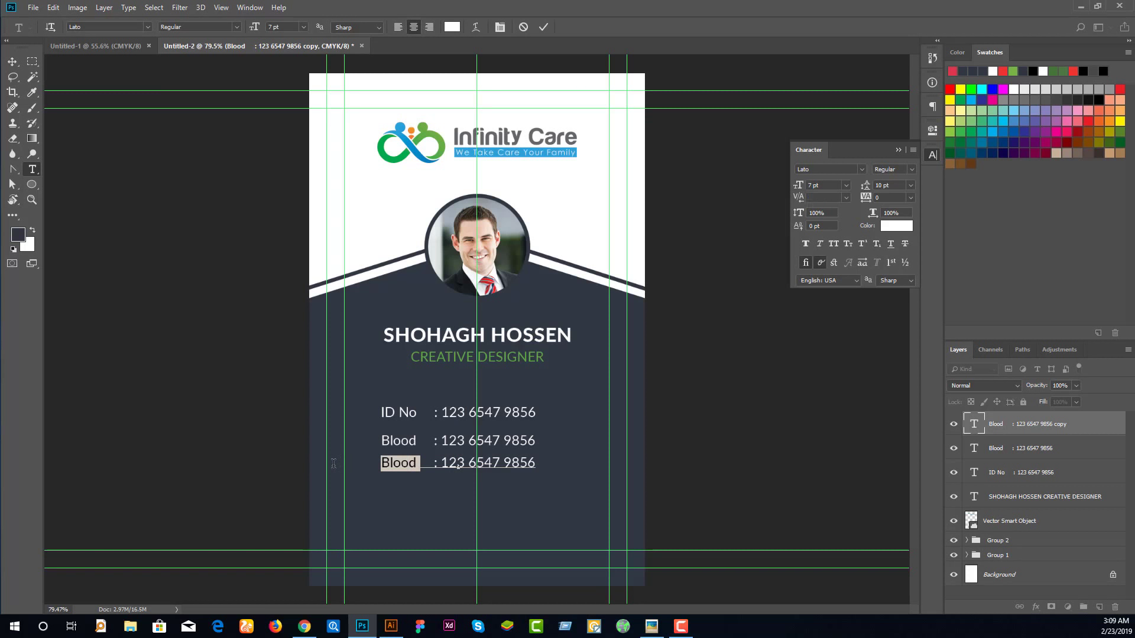
pyautogui.press('BackSpace')
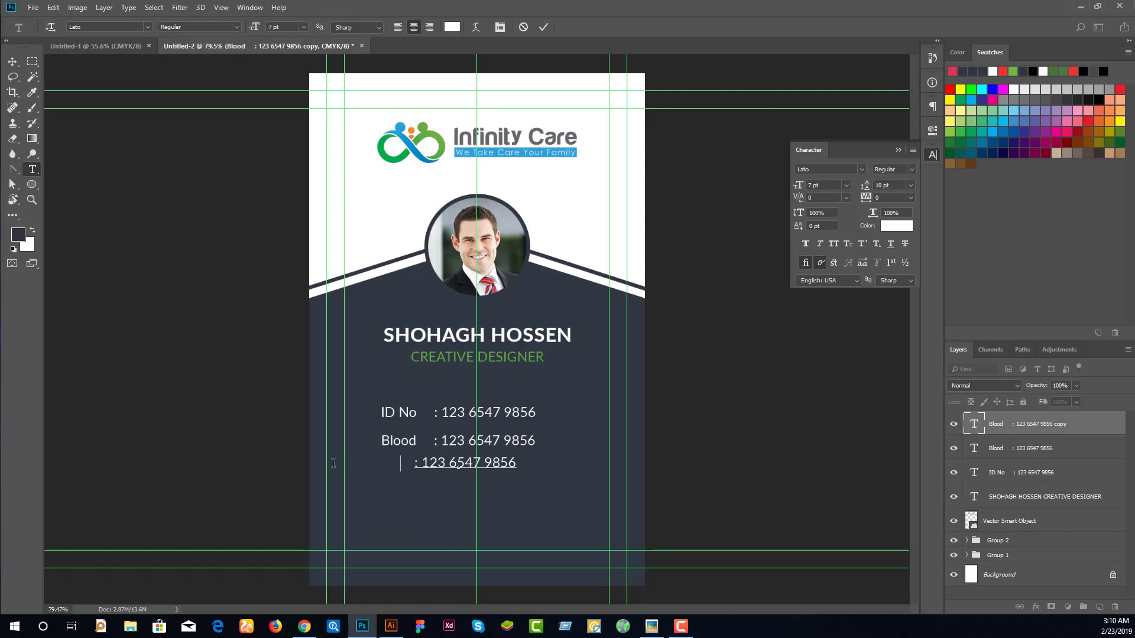
pyautogui.write('Email')
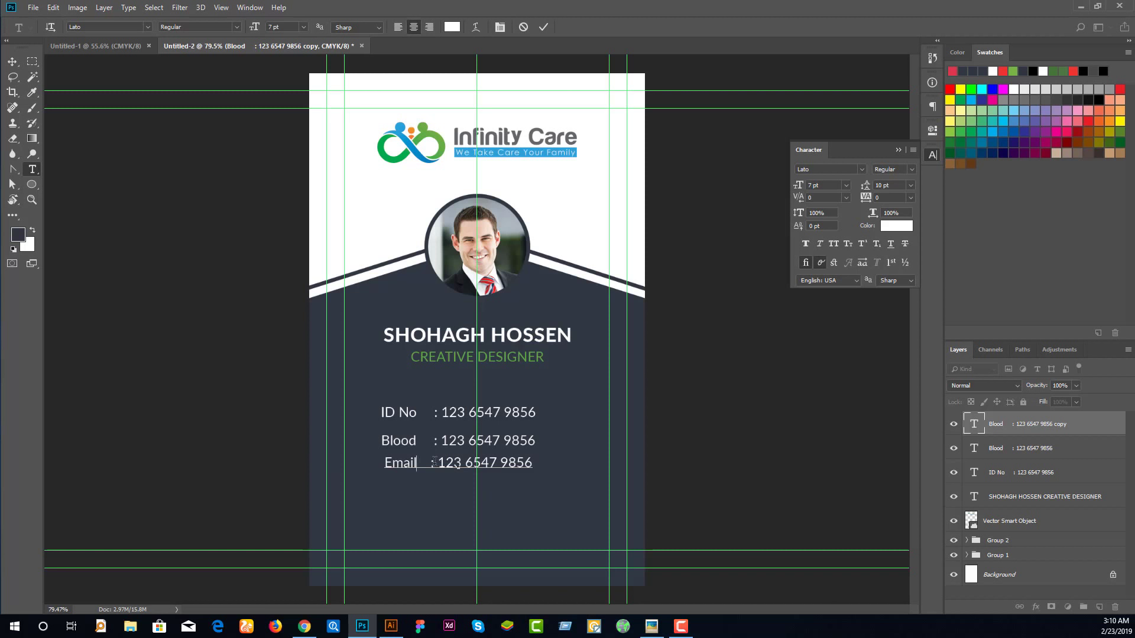
pyautogui.click(542, 27)
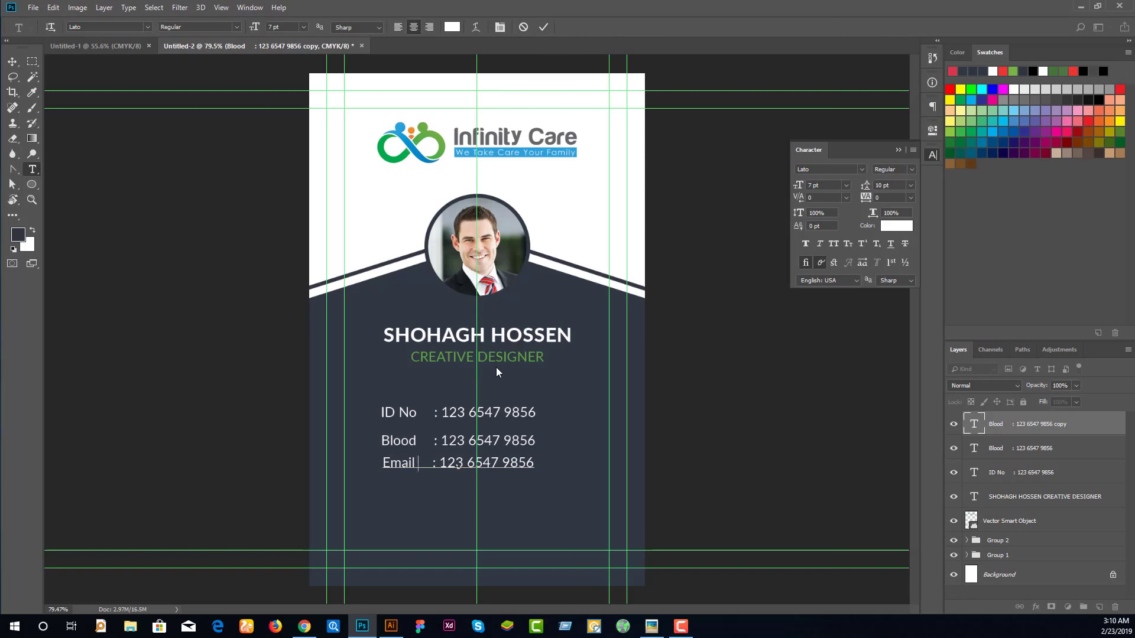
pyautogui.click(543, 27)
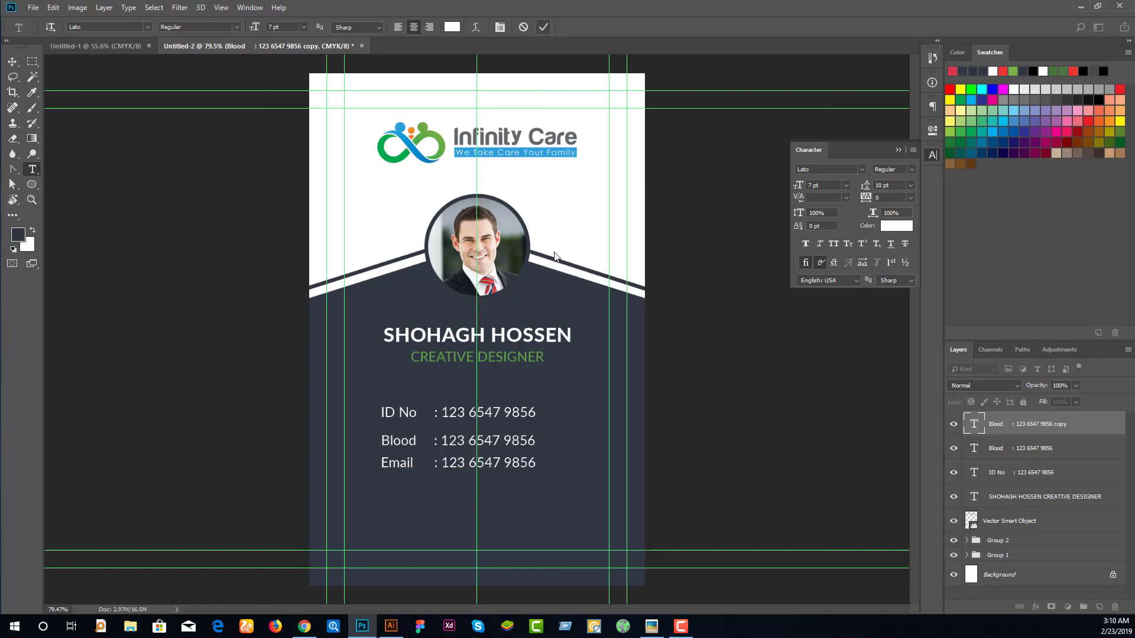
# - Duplicate the Email line below it and relabel the bottom copy 'Phone'
pyautogui.click(13, 61)
pyautogui.moveTo(443, 476); pyautogui.dragTo(441, 498)
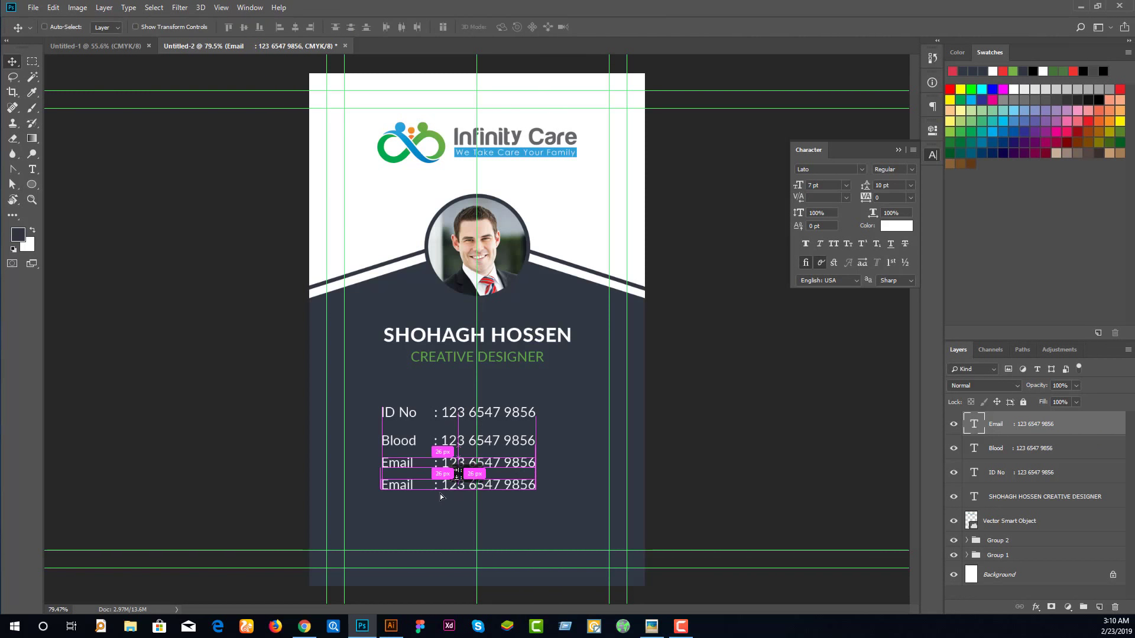
pyautogui.doubleClick(426, 489)
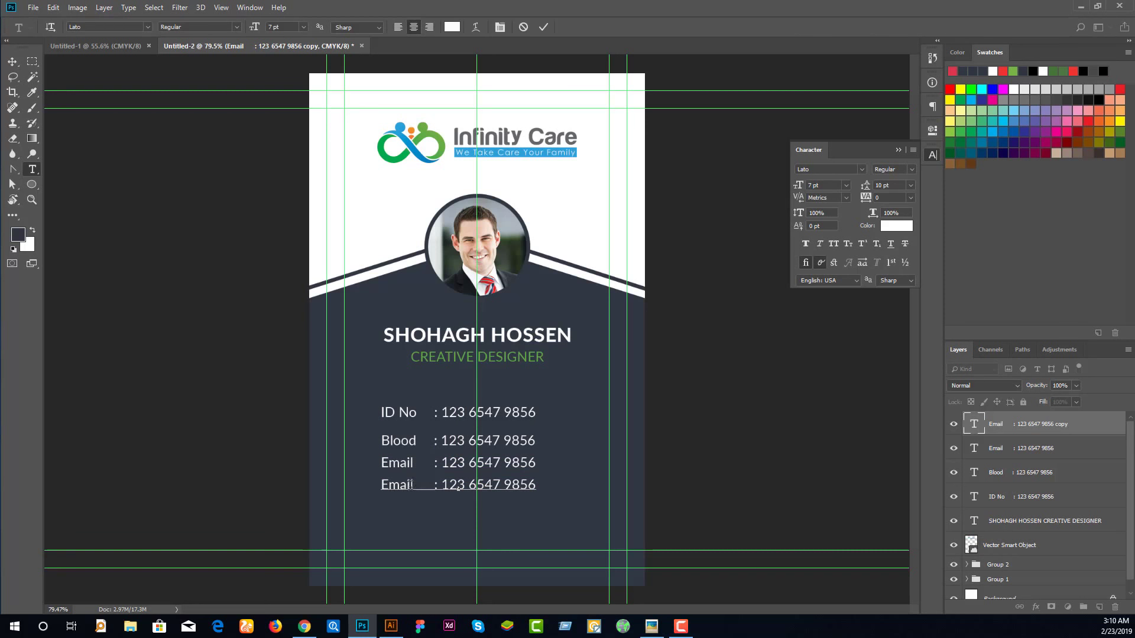
pyautogui.moveTo(413, 484); pyautogui.dragTo(324, 481)
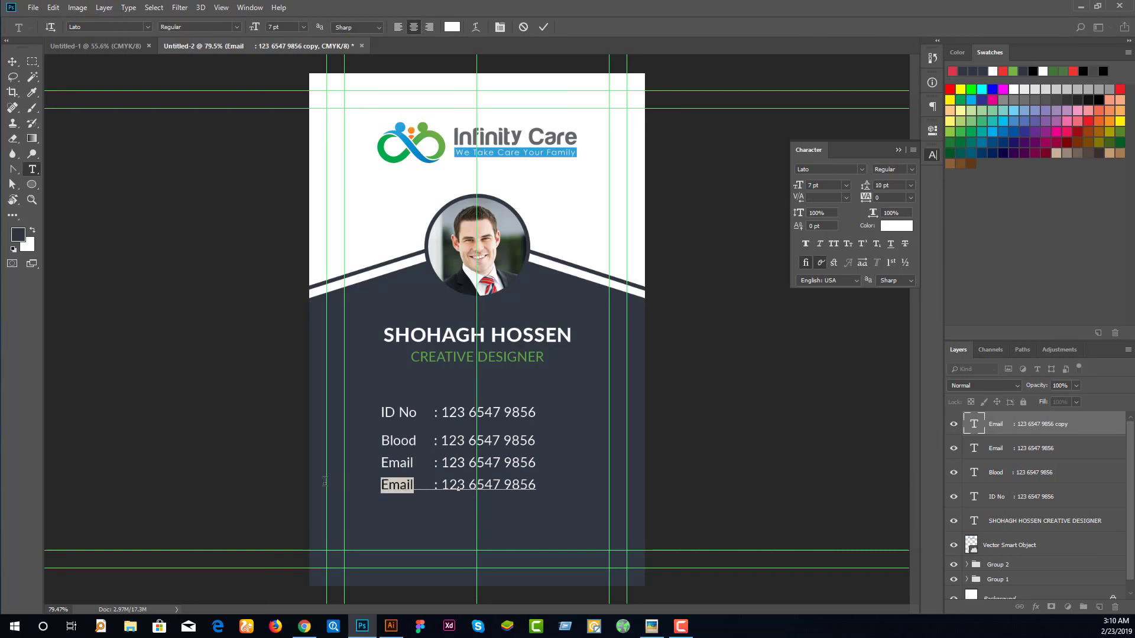
pyautogui.write('Phone')
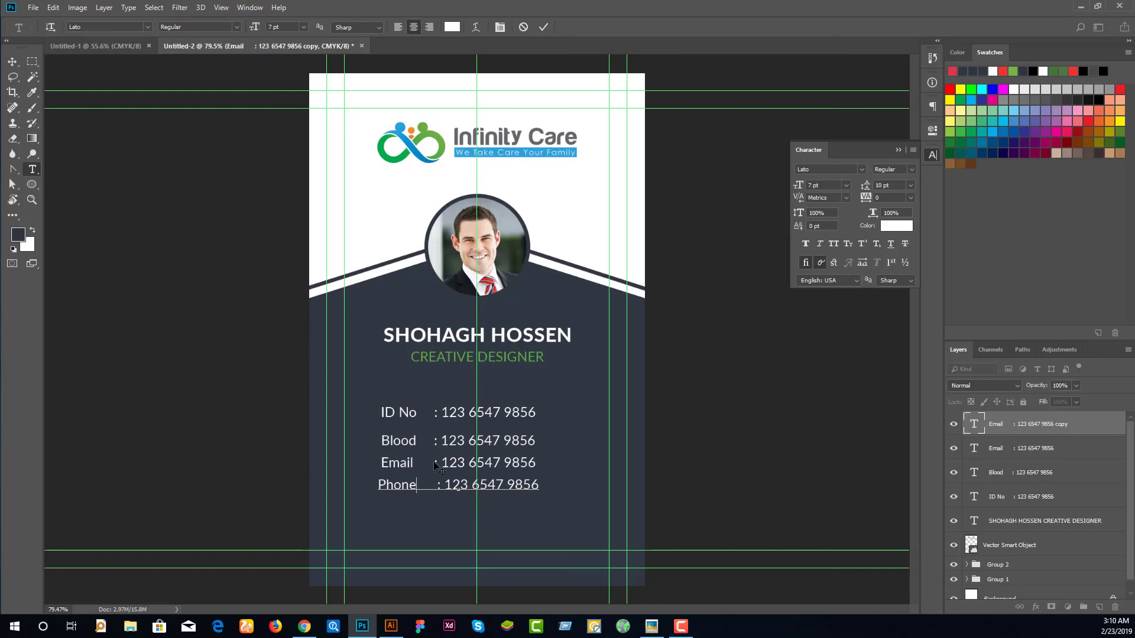
pyautogui.click(543, 26)
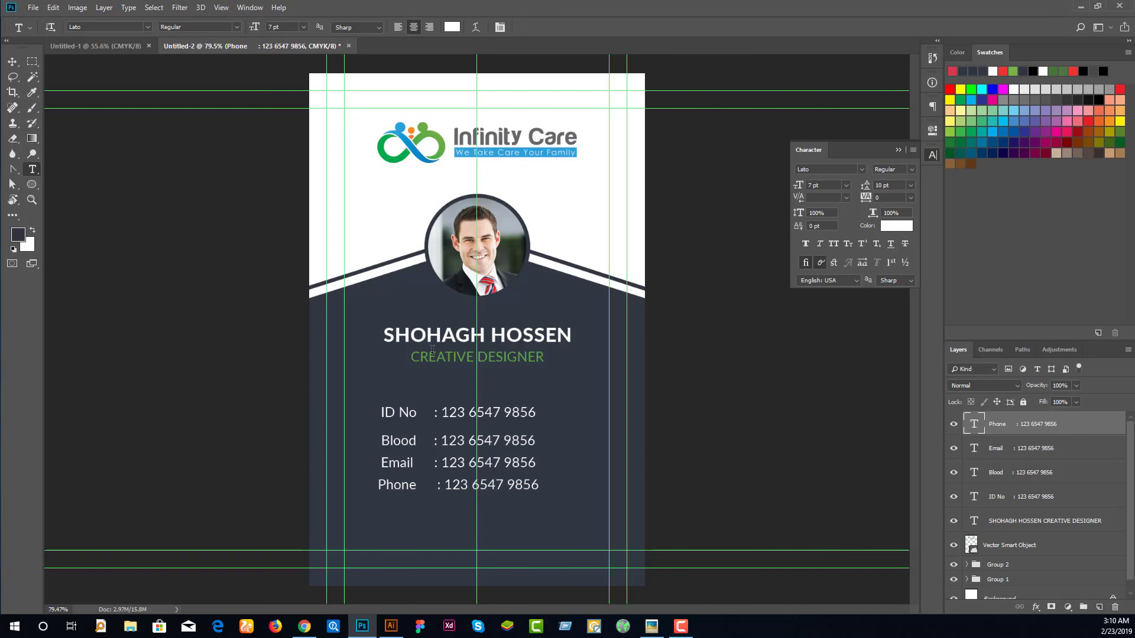
pyautogui.click(12, 61)
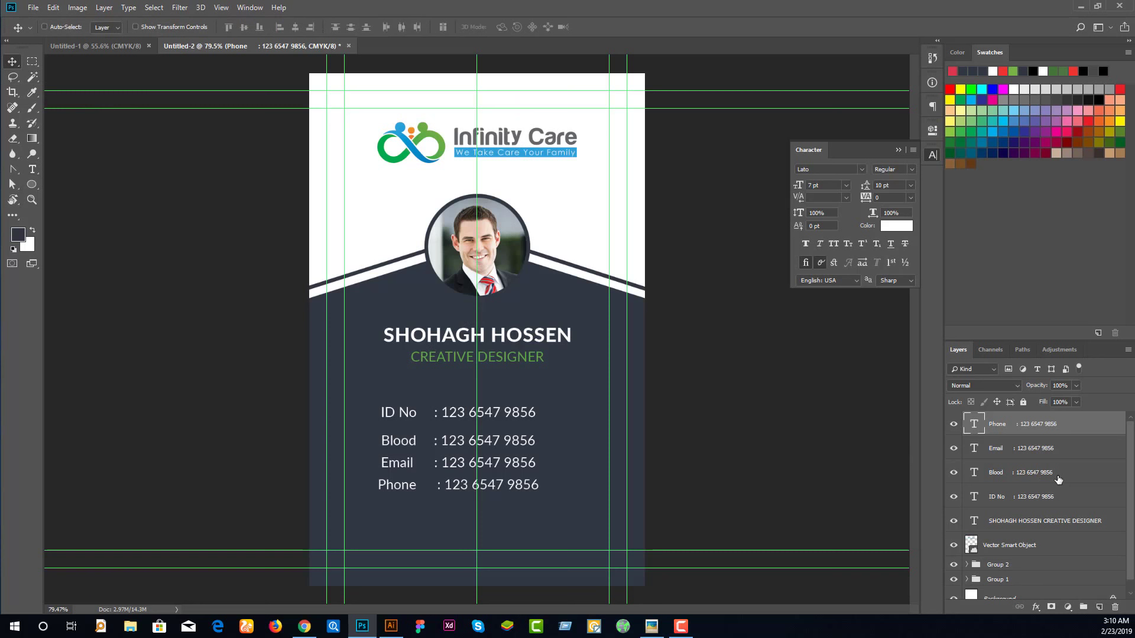
# - Set the ID No, Blood, Email and Phone lines to Lato Medium at 8 pt
pyautogui.keyDown('shift'); pyautogui.click(1027, 499); pyautogui.keyUp('shift')
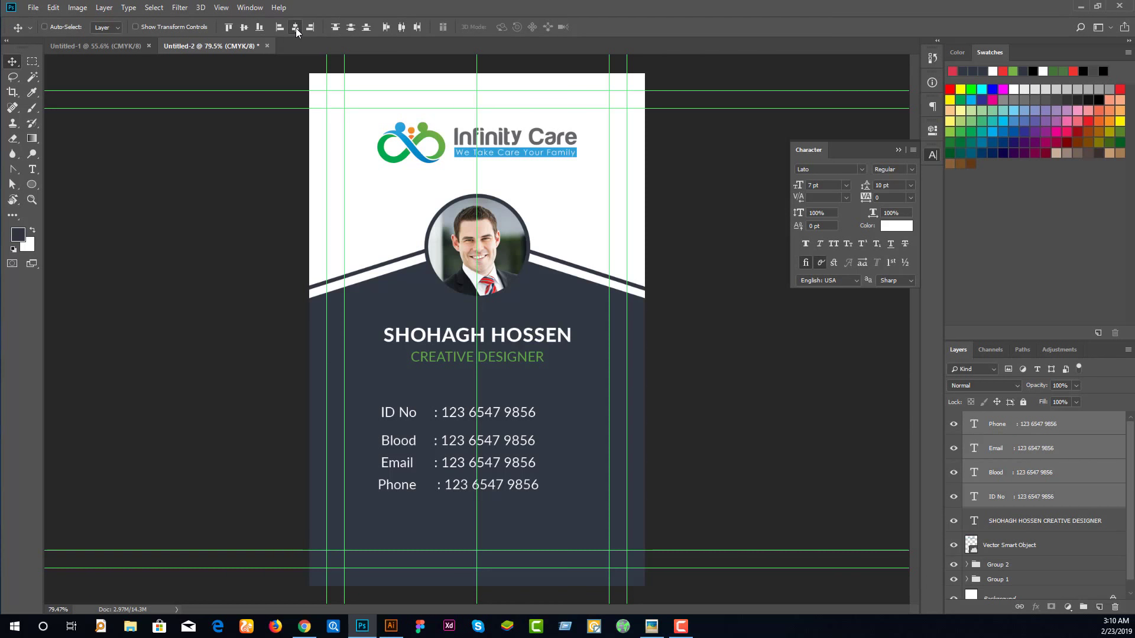
pyautogui.click(826, 185)
pyautogui.press('Up')
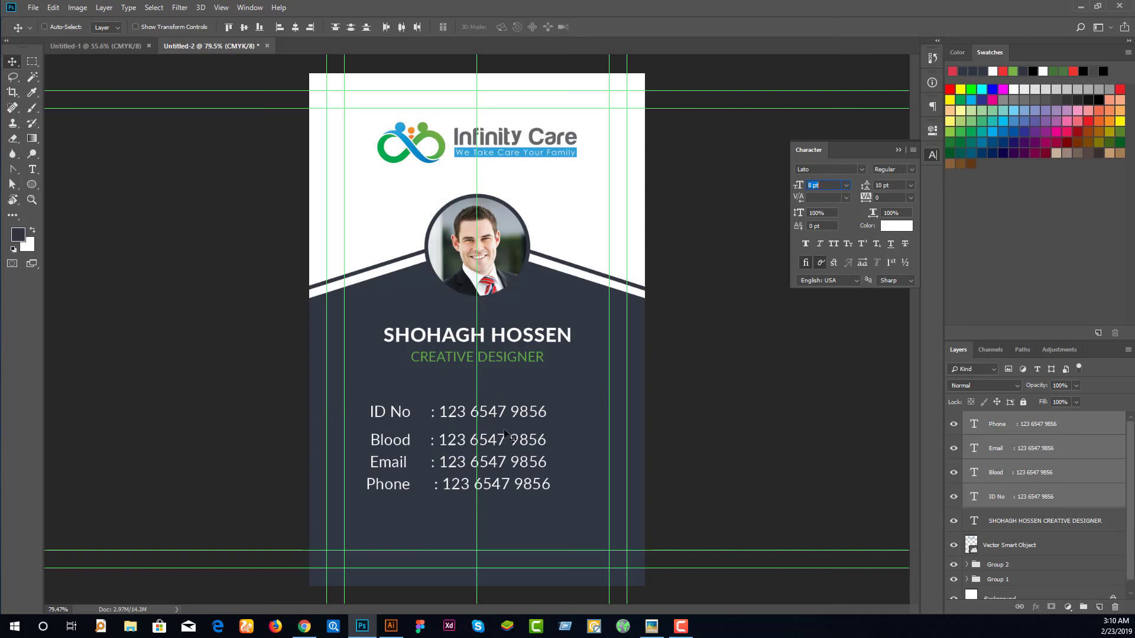
pyautogui.click(910, 170)
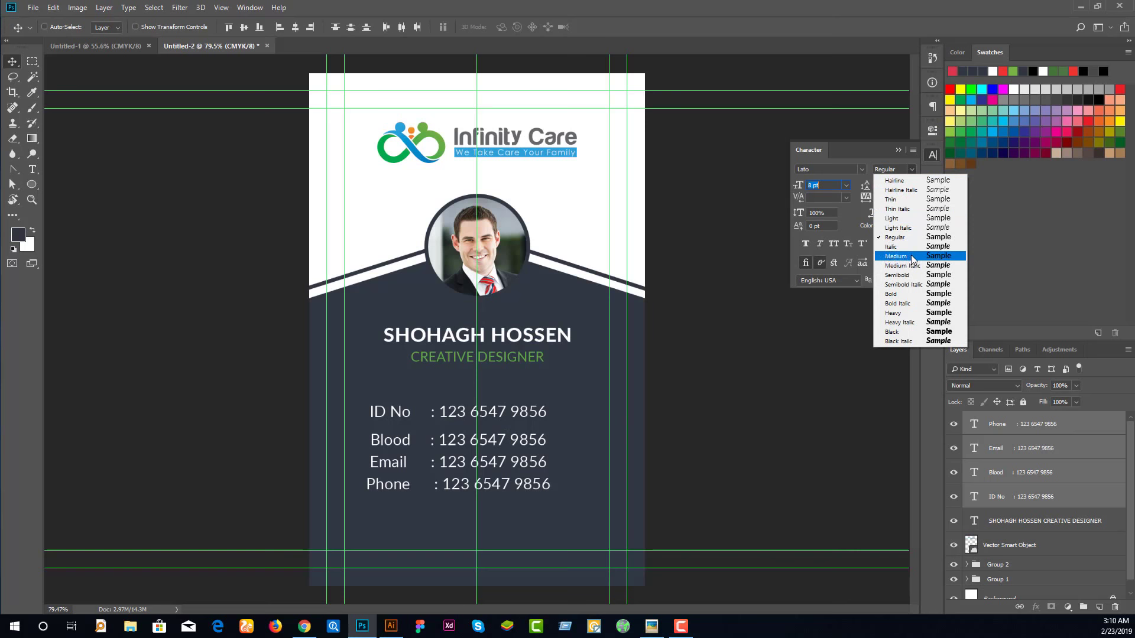
pyautogui.click(911, 257)
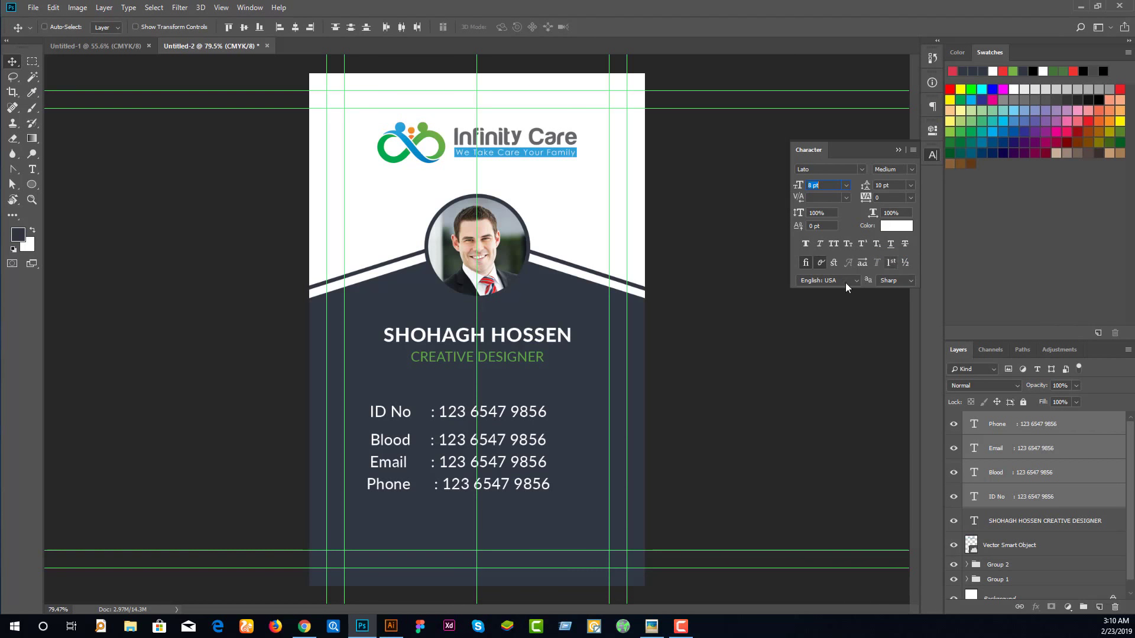
pyautogui.write('1')
pyautogui.press('Return')
pyautogui.click(552, 255)
# - Make the ID No label Semibold and the Blood label all capitals
pyautogui.press('t')
pyautogui.click(412, 412)
pyautogui.moveTo(412, 412); pyautogui.dragTo(368, 412)
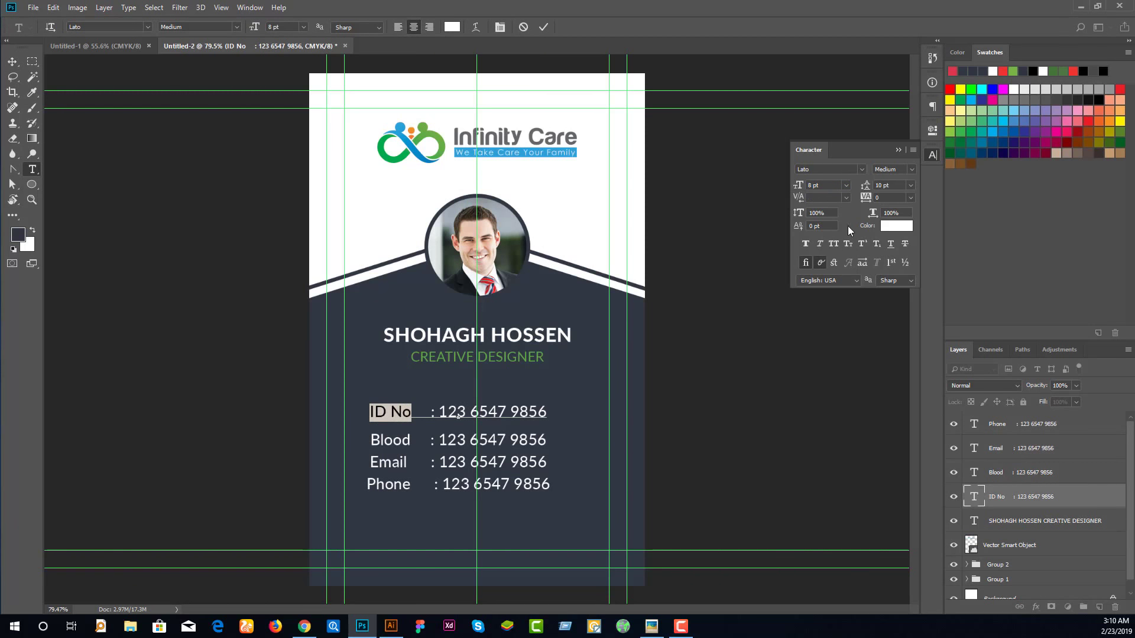
pyautogui.click(909, 175)
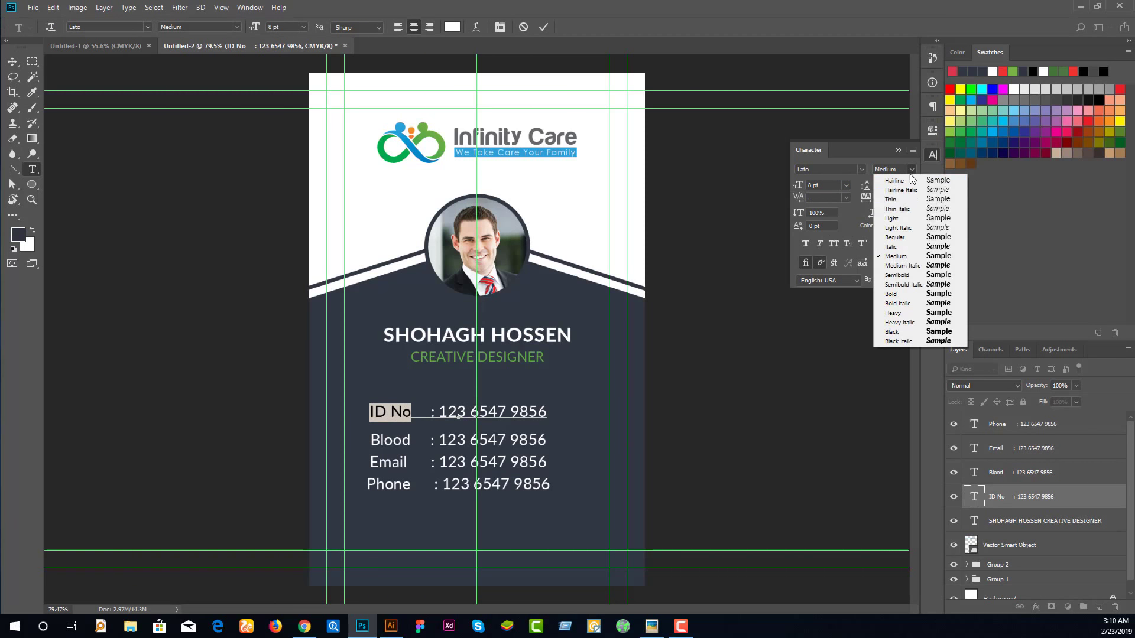
pyautogui.click(893, 273)
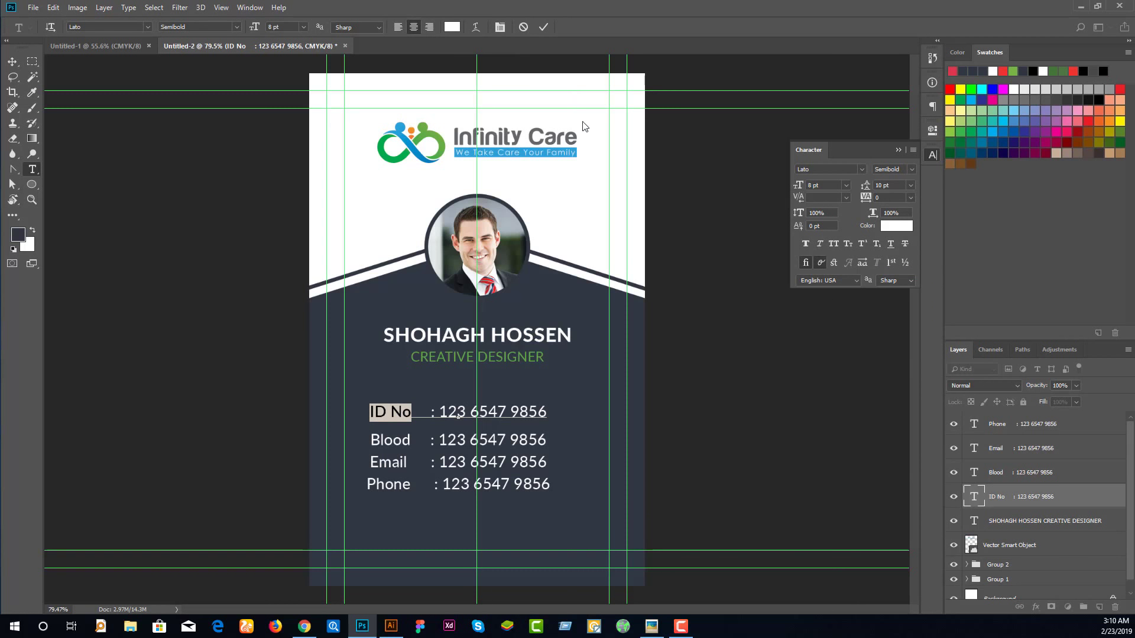
pyautogui.click(542, 27)
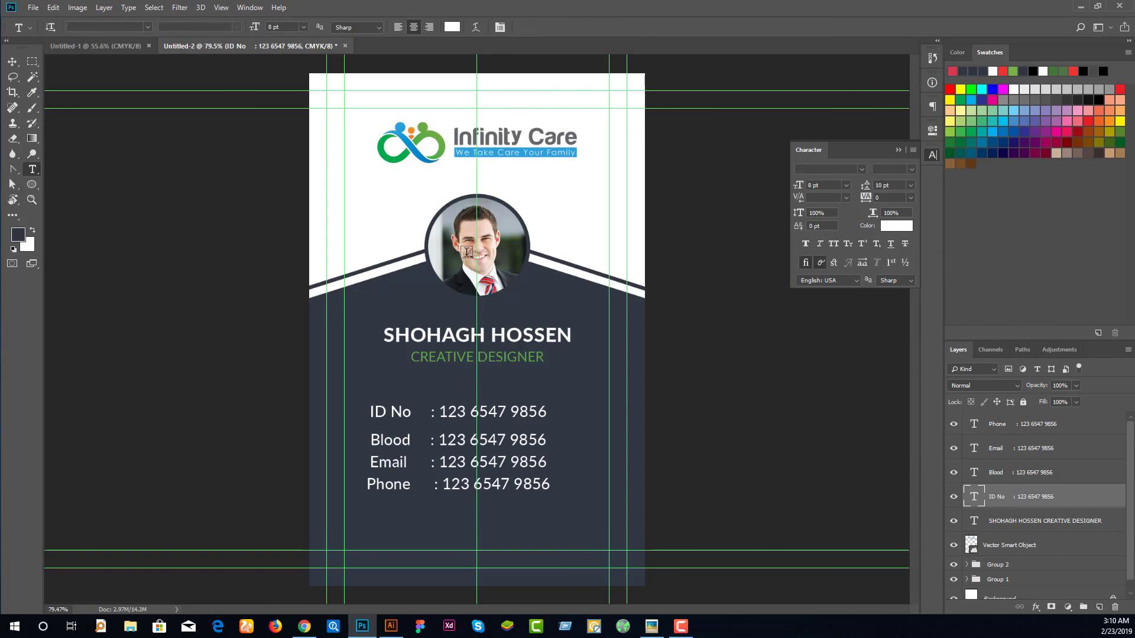
pyautogui.moveTo(412, 440); pyautogui.dragTo(330, 430)
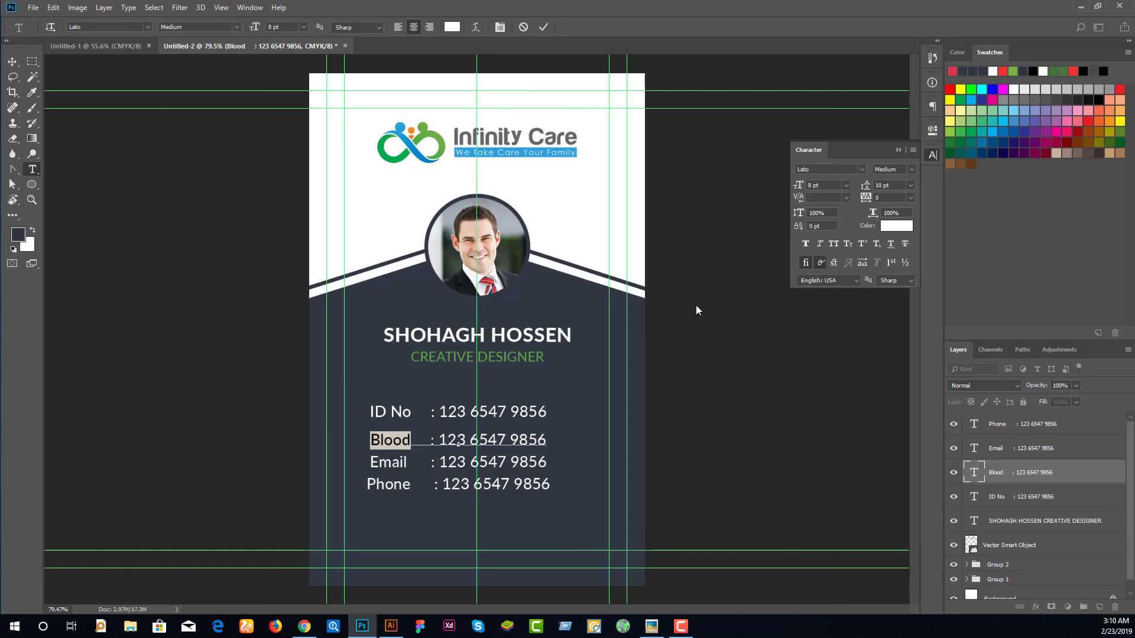
pyautogui.click(828, 244)
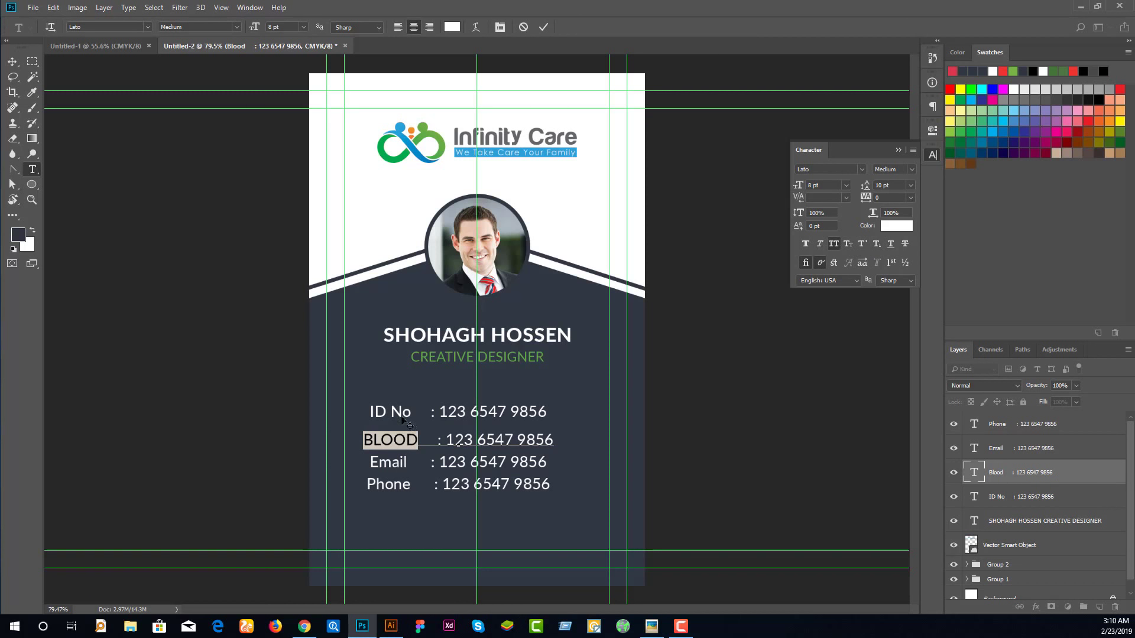
# - Make ID No all capitals and set BLOOD to Semibold weight
pyautogui.click(542, 27)
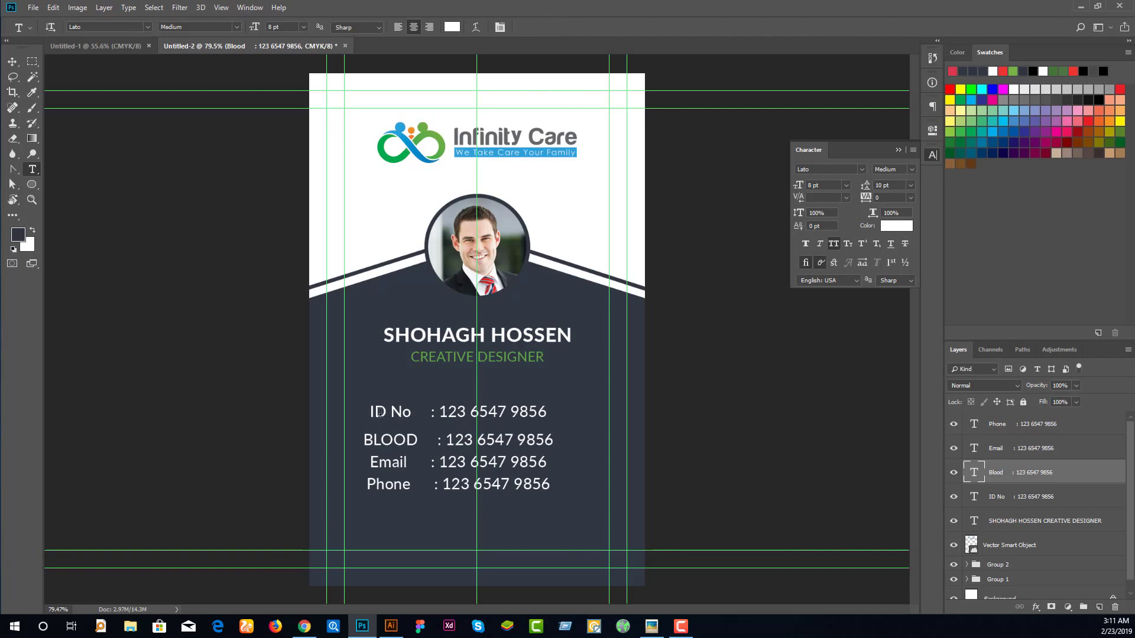
pyautogui.moveTo(412, 412); pyautogui.dragTo(368, 411)
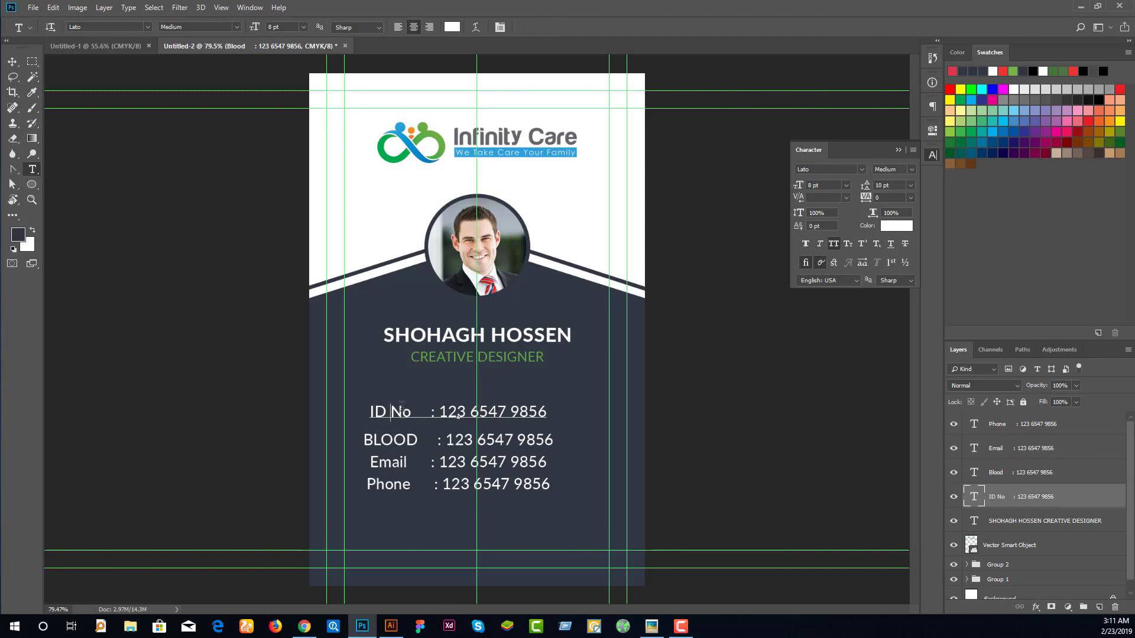
pyautogui.click(834, 243)
pyautogui.click(543, 27)
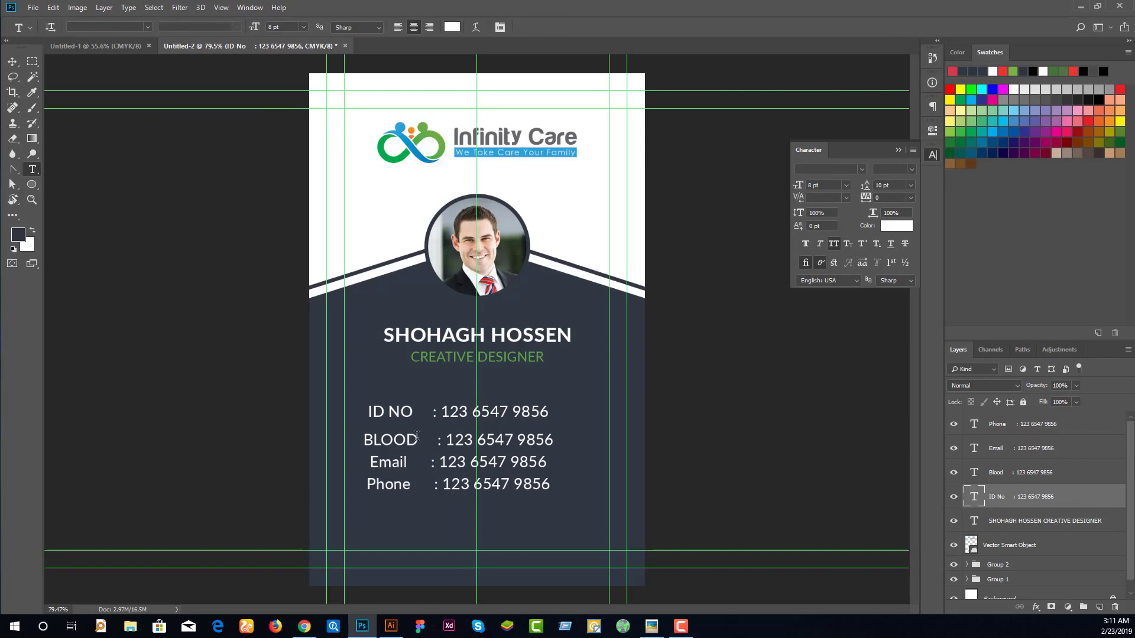
pyautogui.click(417, 438)
pyautogui.moveTo(418, 440); pyautogui.dragTo(362, 440)
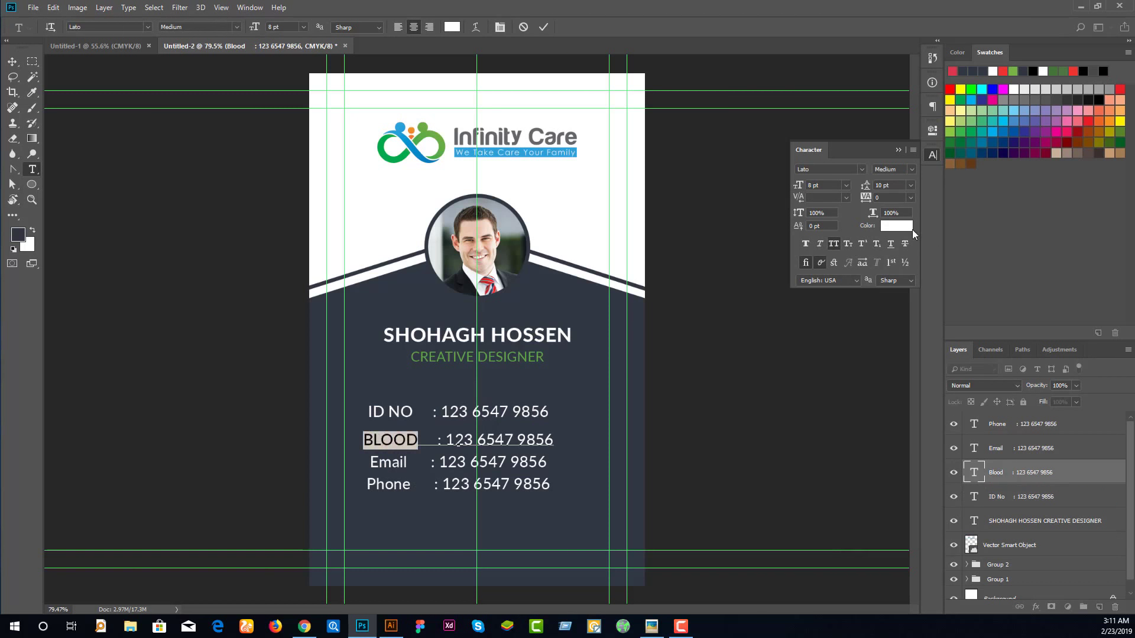
pyautogui.click(914, 170)
pyautogui.click(893, 276)
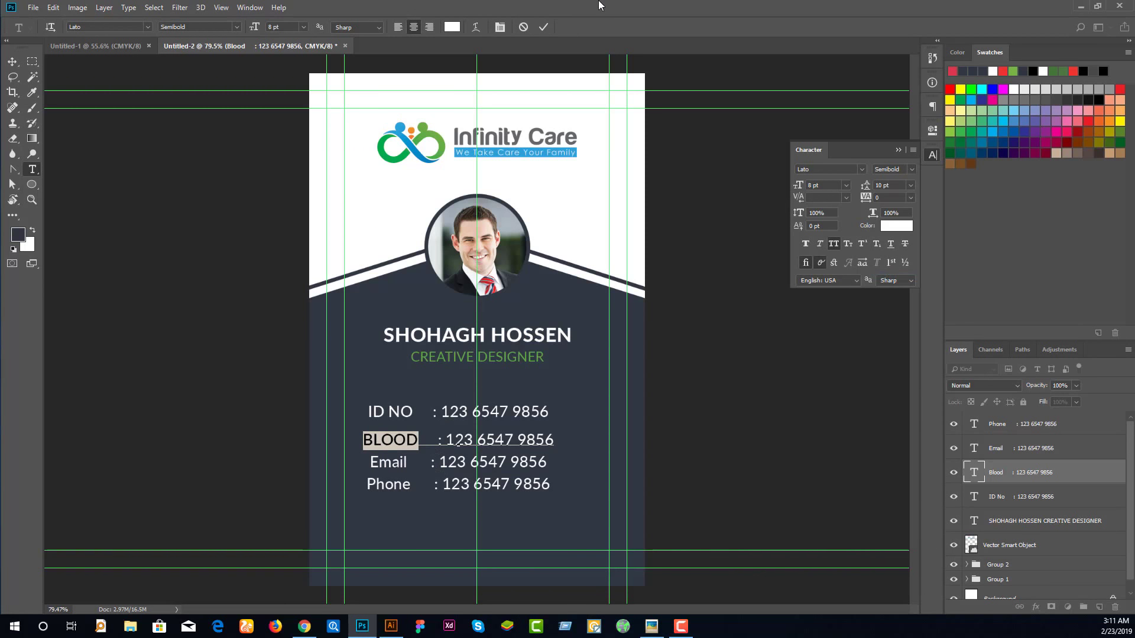
pyautogui.click(543, 27)
# - Turn the Email label into Semibold all-caps EMAIL
pyautogui.click(393, 461)
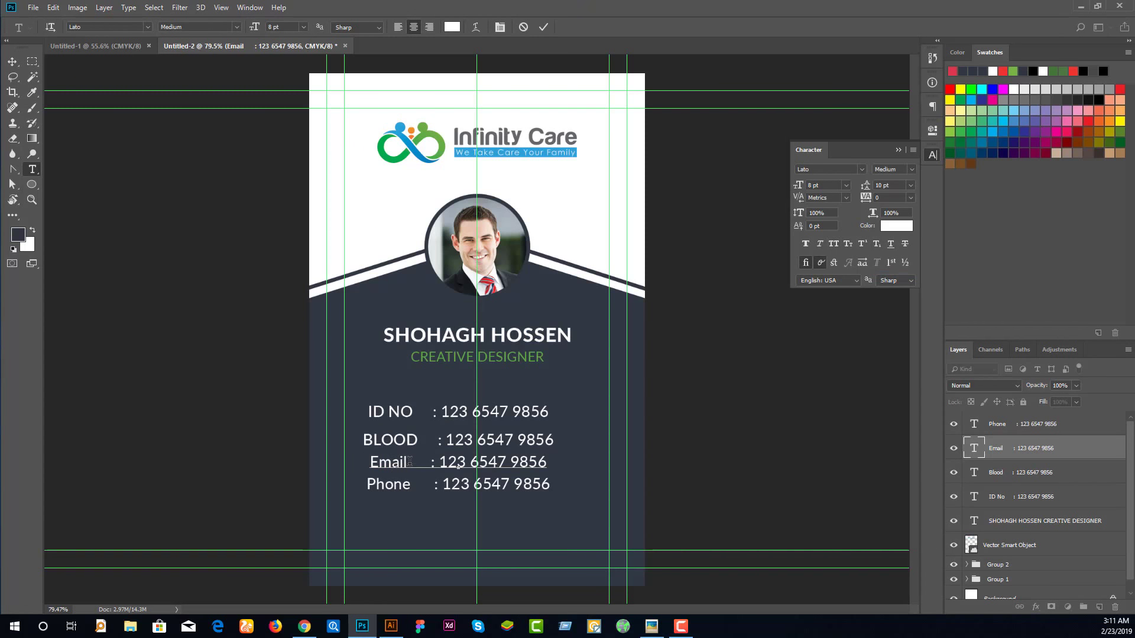
pyautogui.moveTo(408, 462); pyautogui.dragTo(327, 467)
pyautogui.click(833, 245)
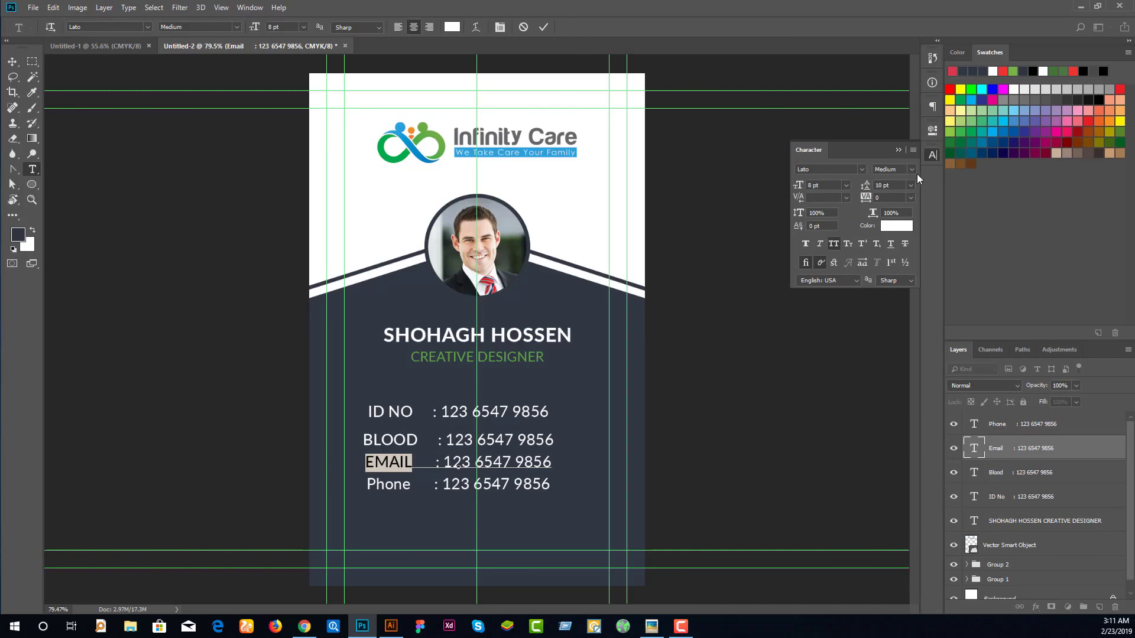
pyautogui.click(911, 171)
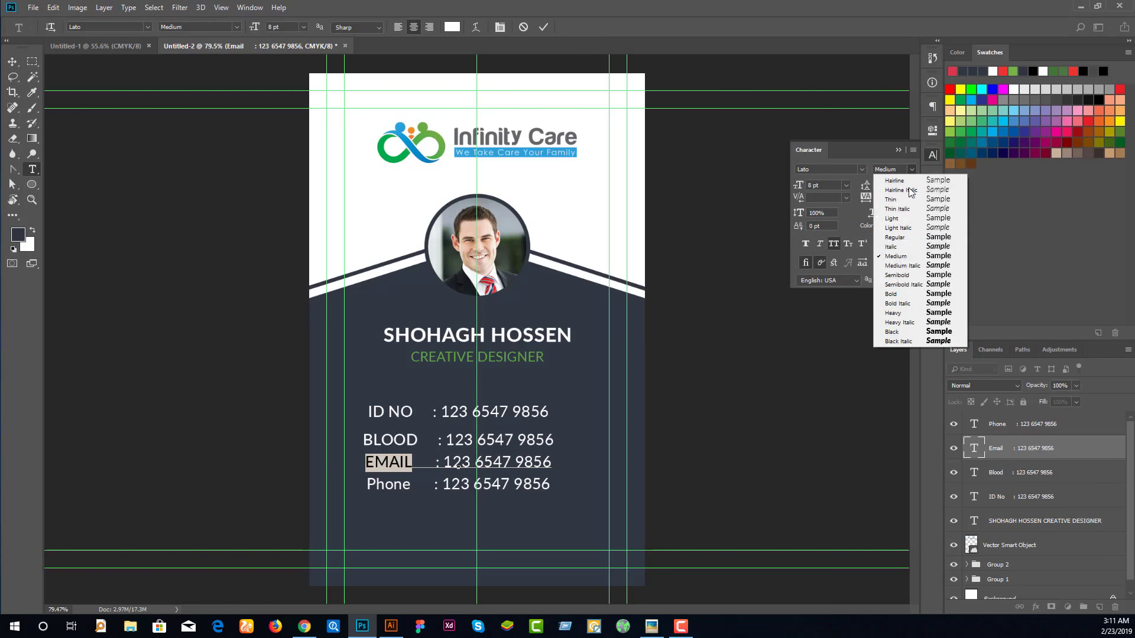
pyautogui.click(915, 278)
pyautogui.click(543, 27)
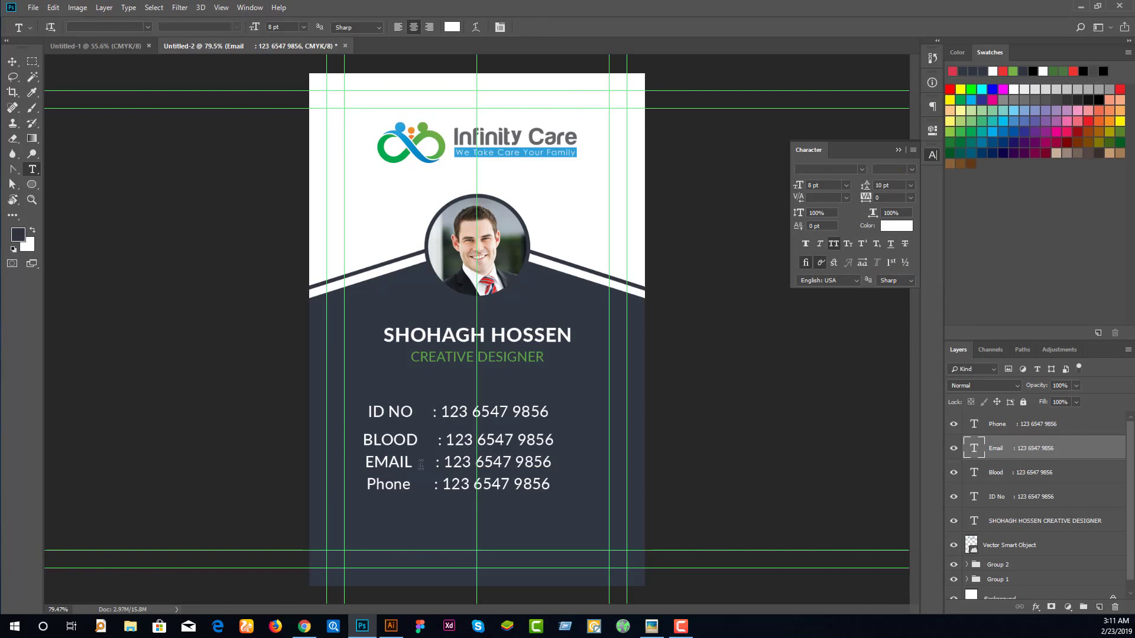
# - Turn the Phone label into Semibold all-caps PHONE
pyautogui.click(410, 483)
pyautogui.doubleClick(406, 484)
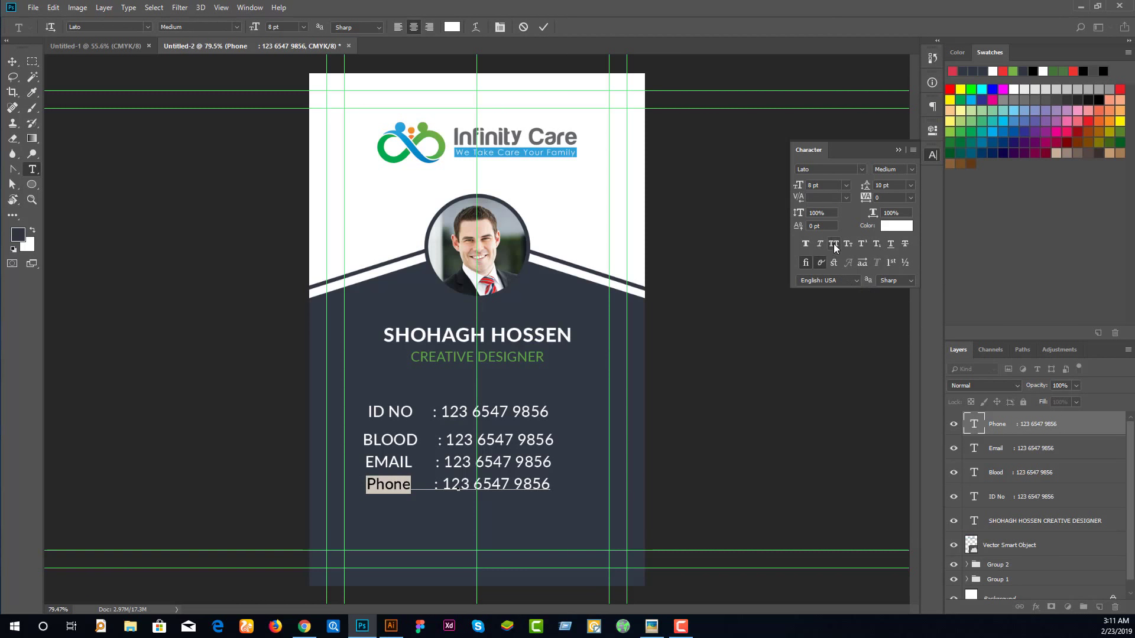
pyautogui.click(833, 243)
pyautogui.click(911, 169)
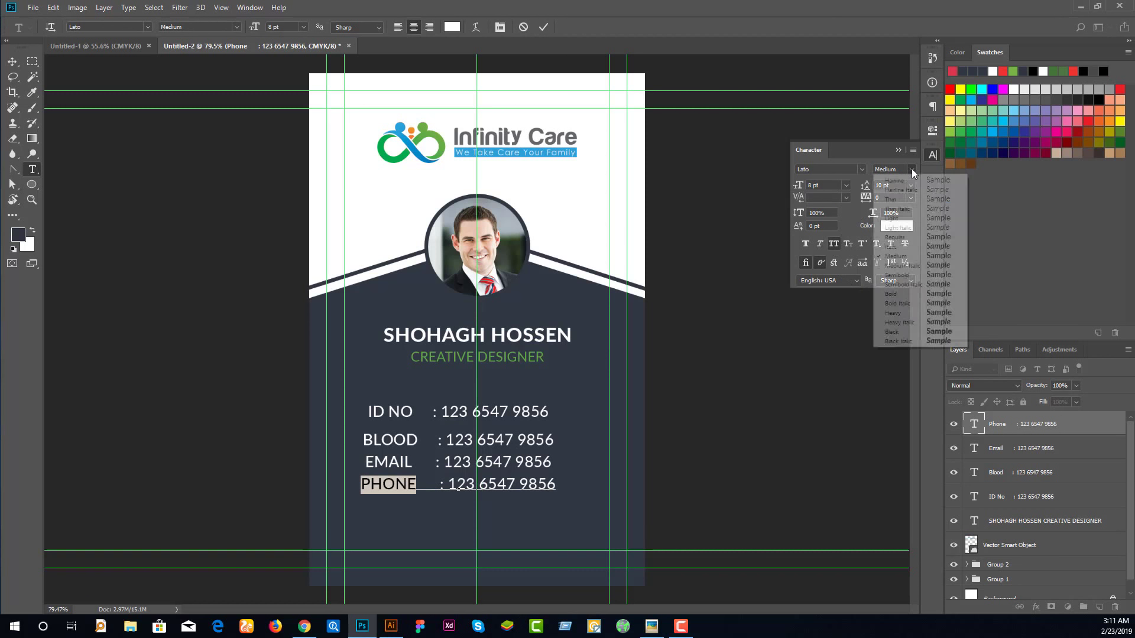
pyautogui.click(917, 276)
pyautogui.click(543, 26)
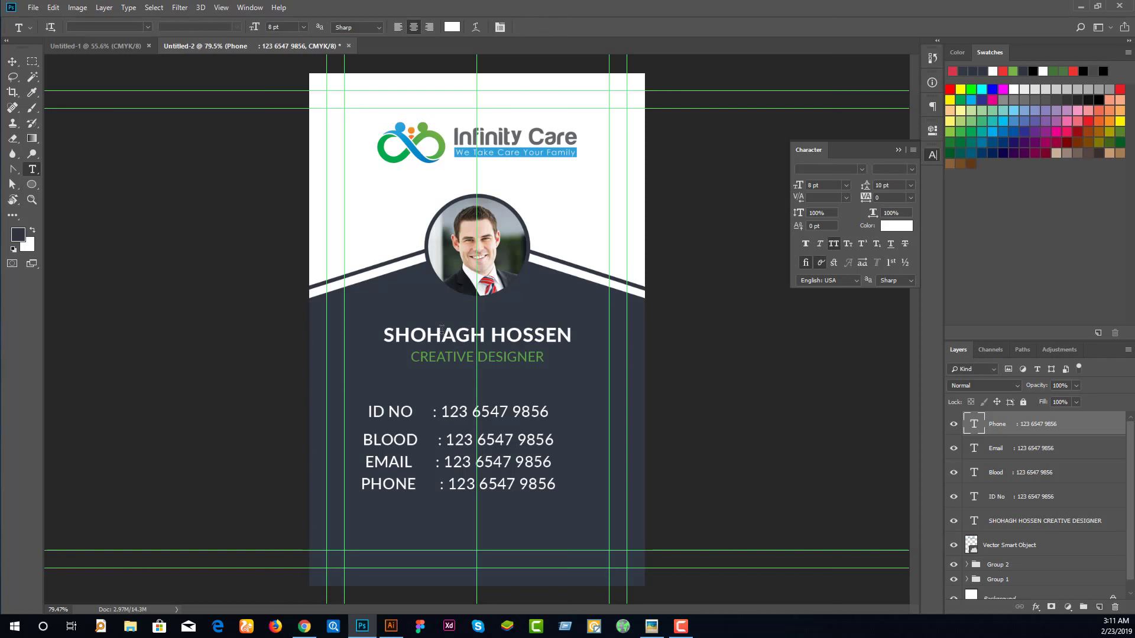
pyautogui.click(13, 62)
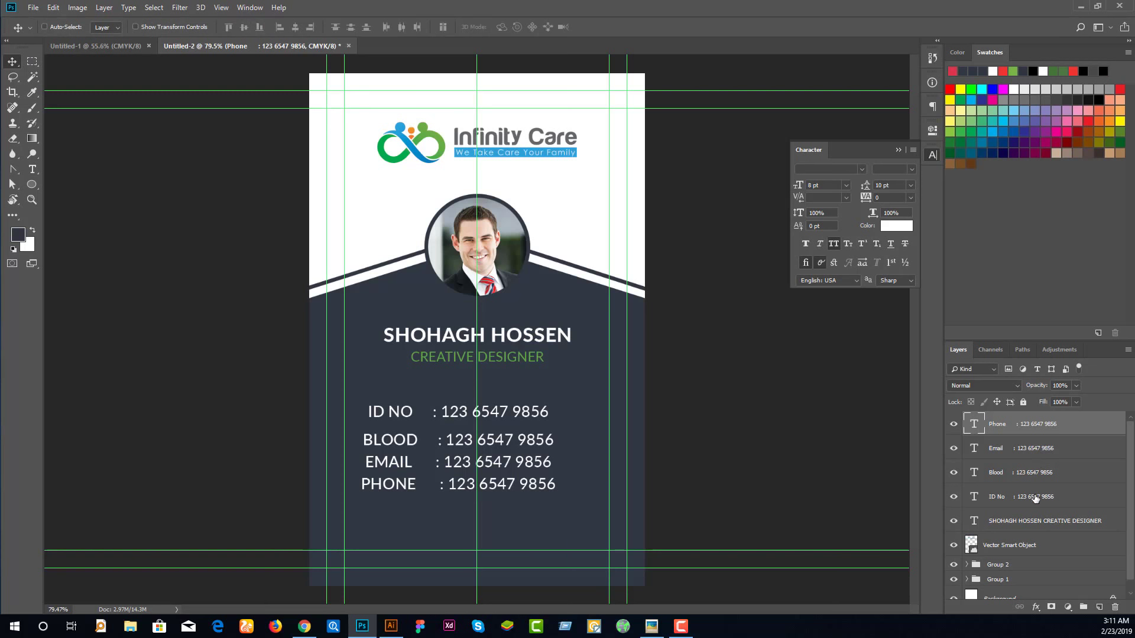
# - Left-align the four info lines, distribute them evenly, and nudge PHONE lower
pyautogui.keyDown('shift'); pyautogui.click(1035, 496); pyautogui.keyUp('shift')
pyautogui.click(280, 27)
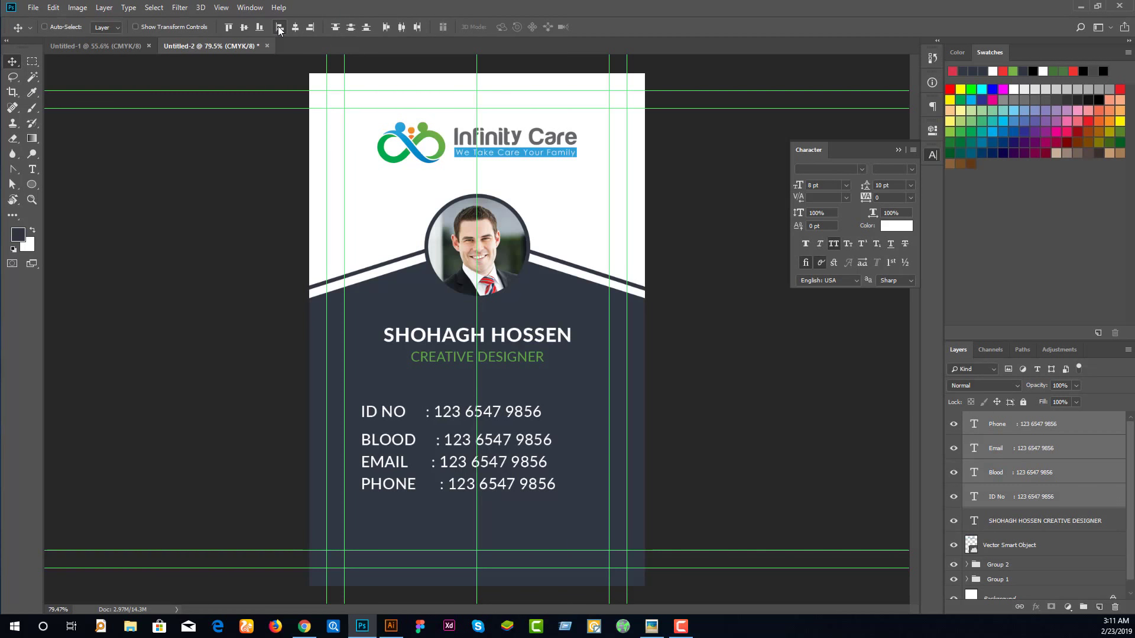
pyautogui.click(351, 26)
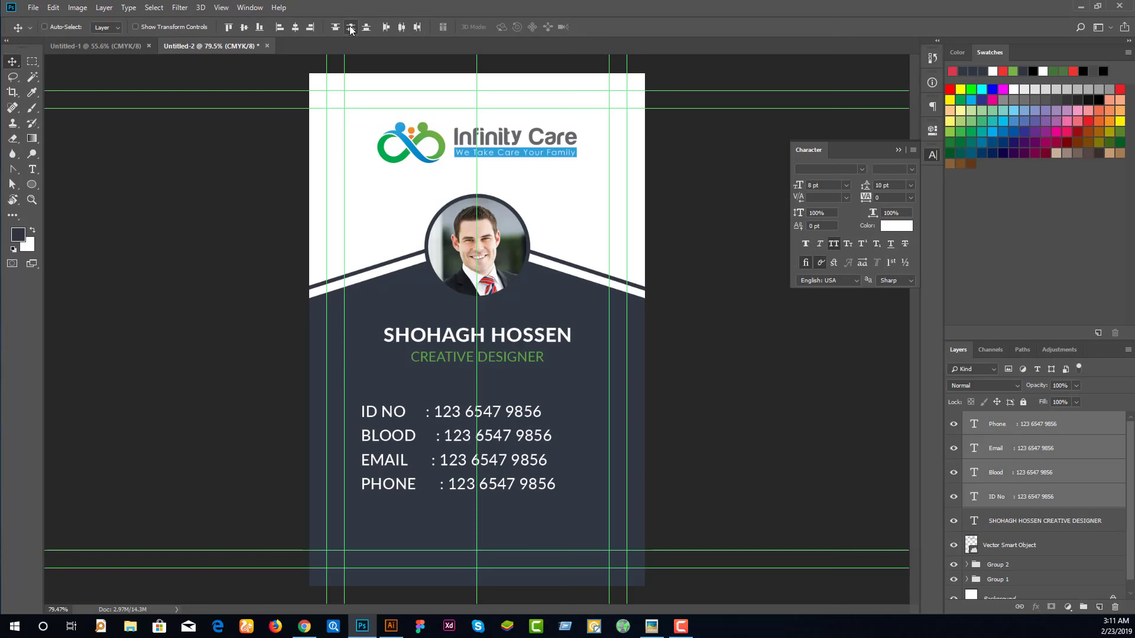
pyautogui.click(1015, 421)
pyautogui.press('Down')
pyautogui.press('Down')
pyautogui.press('Down')
pyautogui.press('Down')
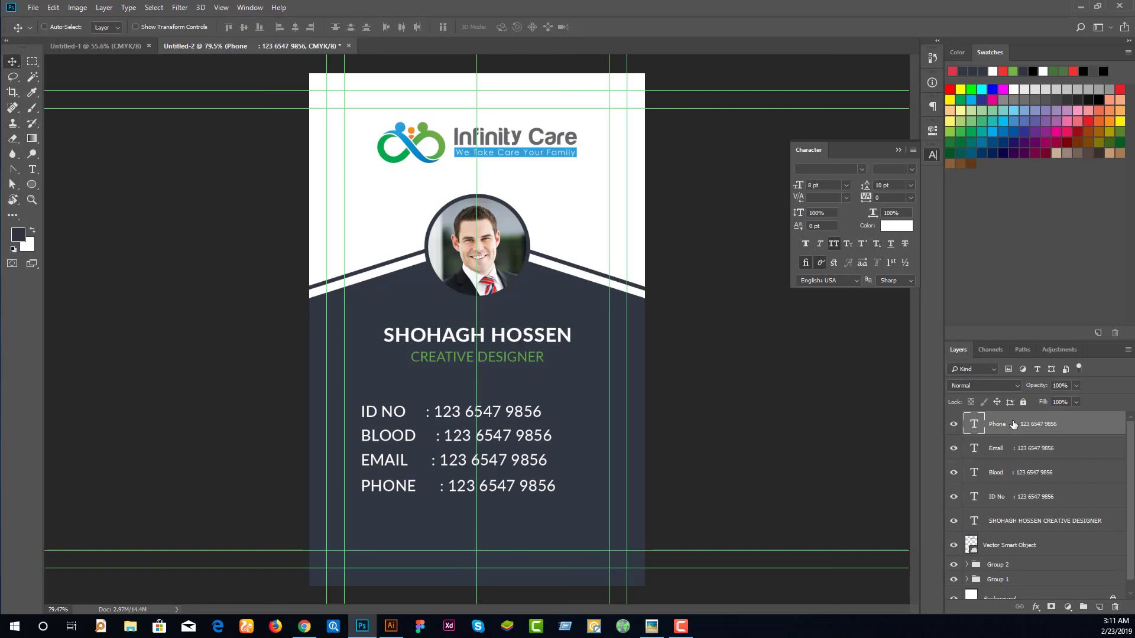
pyautogui.press('Down')
pyautogui.press('Down')
pyautogui.press('Down')
pyautogui.press('Down')
pyautogui.press('Down')
pyautogui.press('Down')
pyautogui.press('Down')
pyautogui.press('Down')
pyautogui.press('Down')
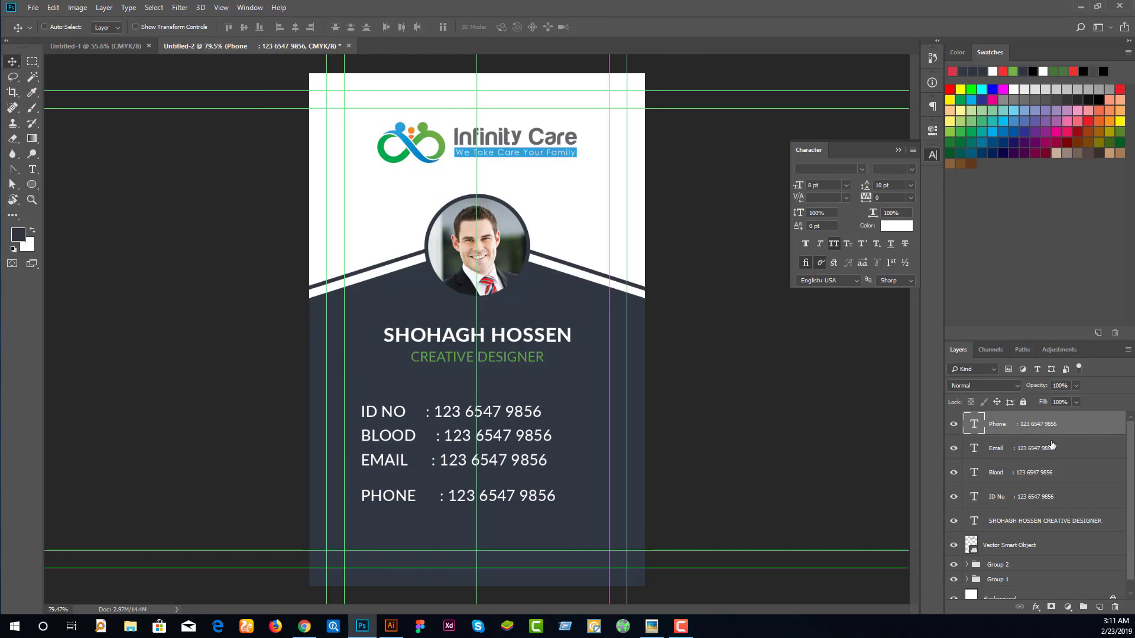
# - Redistribute the lines, lower PHONE again, and even out the wider spacing
pyautogui.keyDown('shift'); pyautogui.click(1030, 497); pyautogui.keyUp('shift')
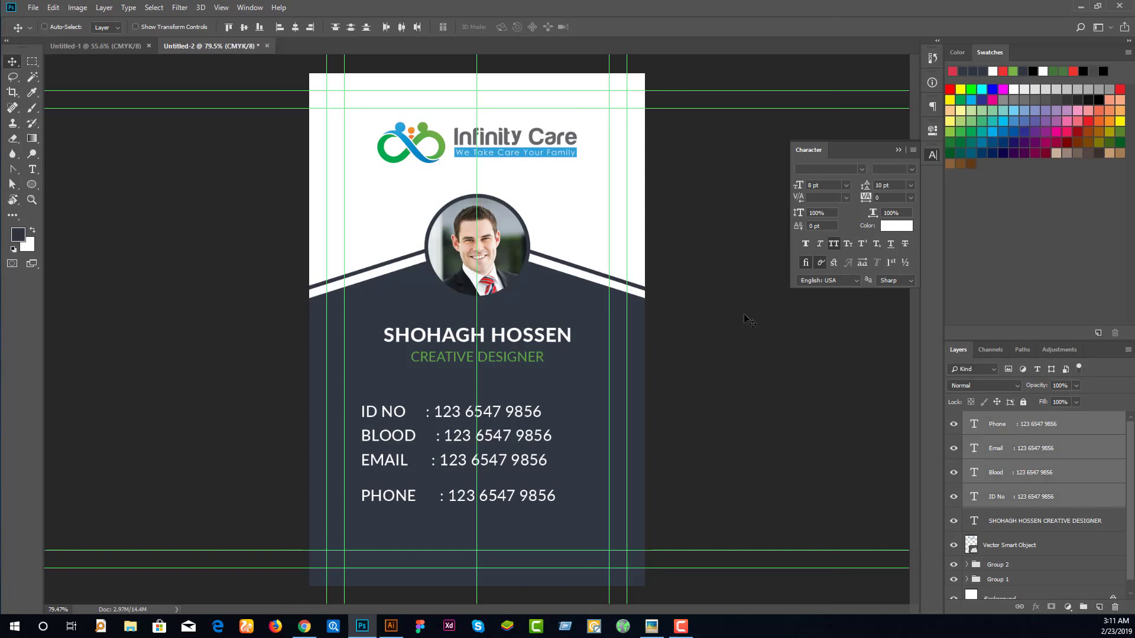
pyautogui.click(350, 28)
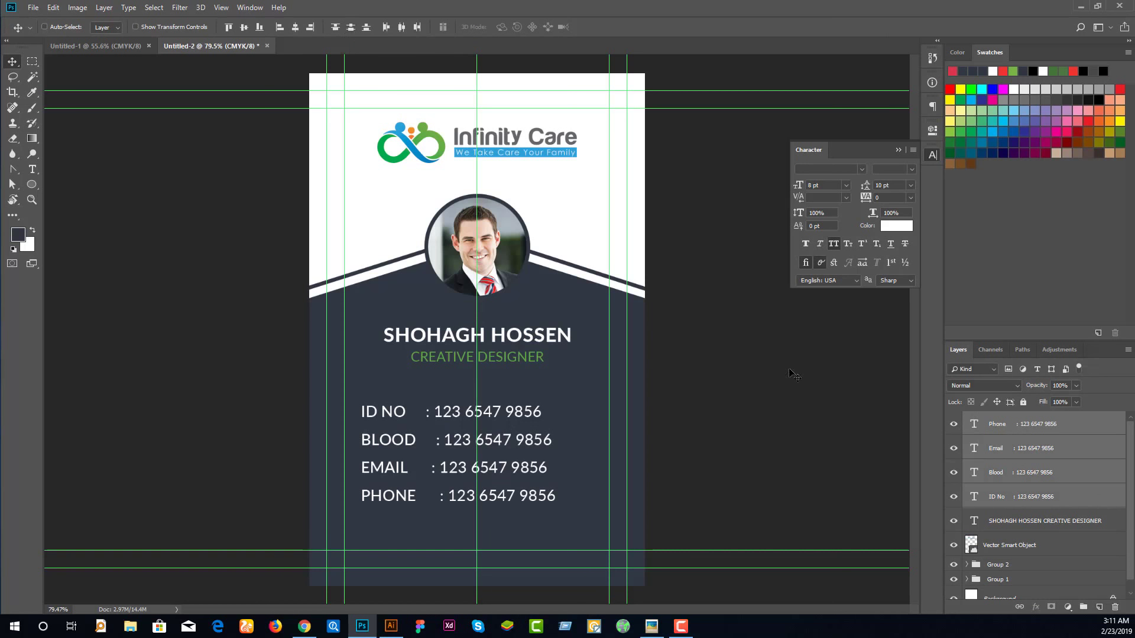
pyautogui.click(1010, 424)
pyautogui.press('Down')
pyautogui.press('Down')
pyautogui.press('Down')
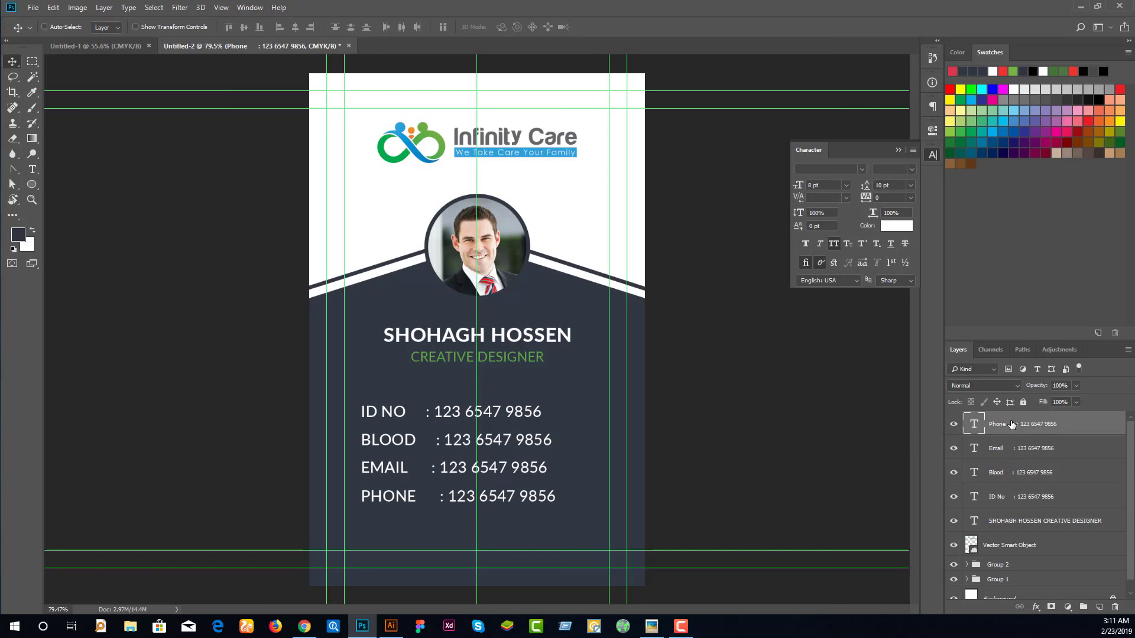
pyautogui.press('Down')
pyautogui.press('Down')
pyautogui.press('Down')
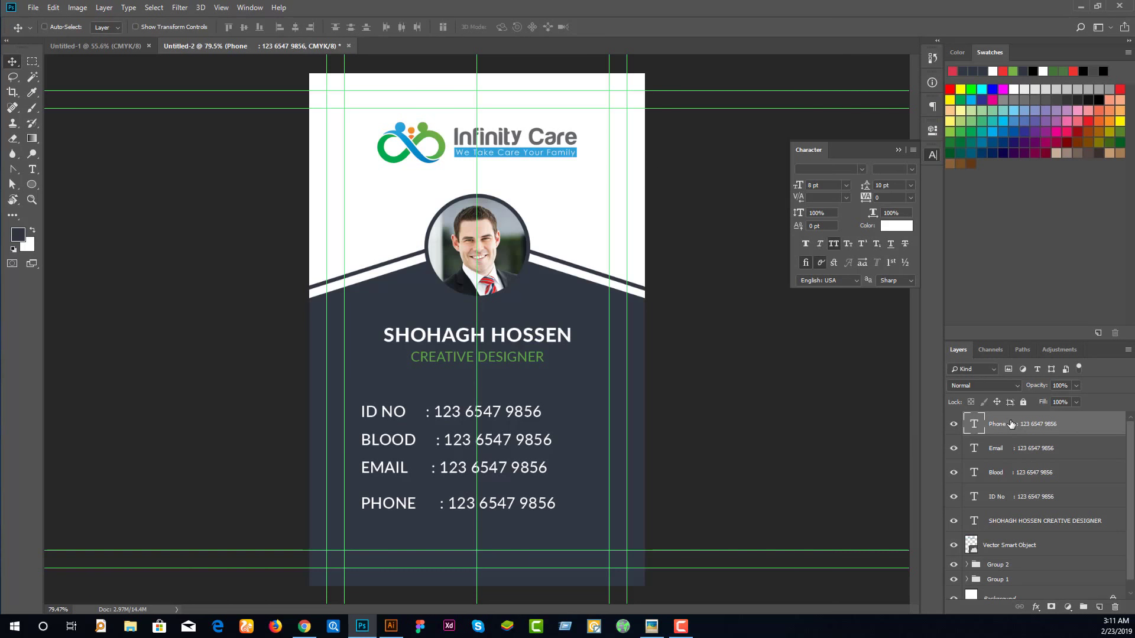
pyautogui.keyDown('shift'); pyautogui.click(1031, 496); pyautogui.keyUp('shift')
pyautogui.click(351, 27)
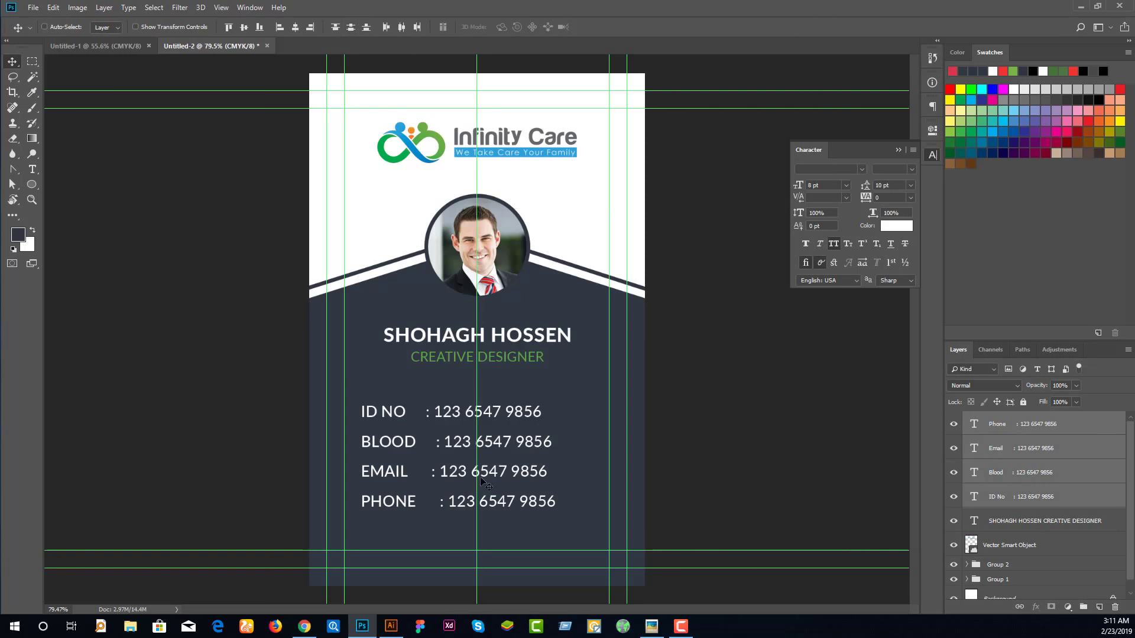
pyautogui.scroll(2, 353, 450)
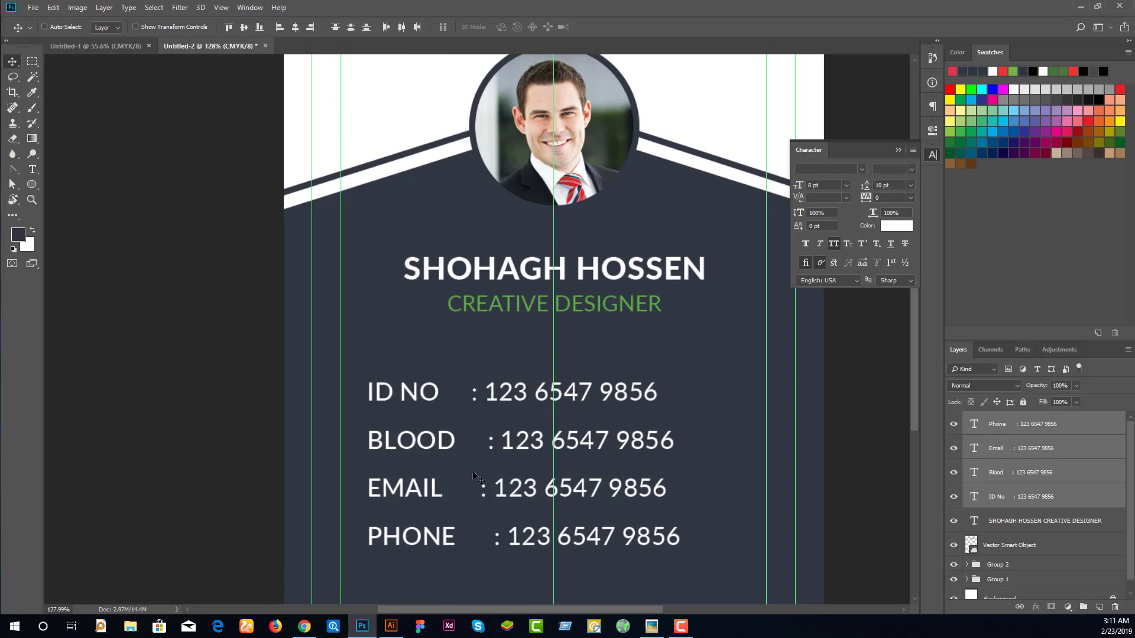
# - Left-align the four info rows' text, shift them about 101 px left, and align their left edges
pyautogui.press('t')
pyautogui.click(464, 393)
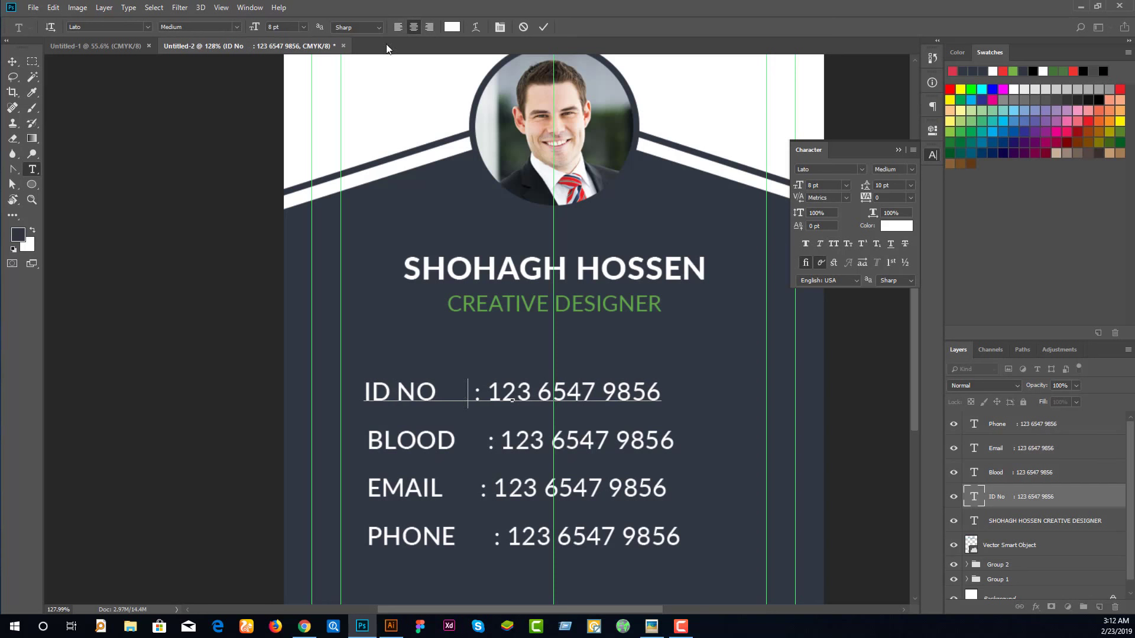
pyautogui.click(12, 61)
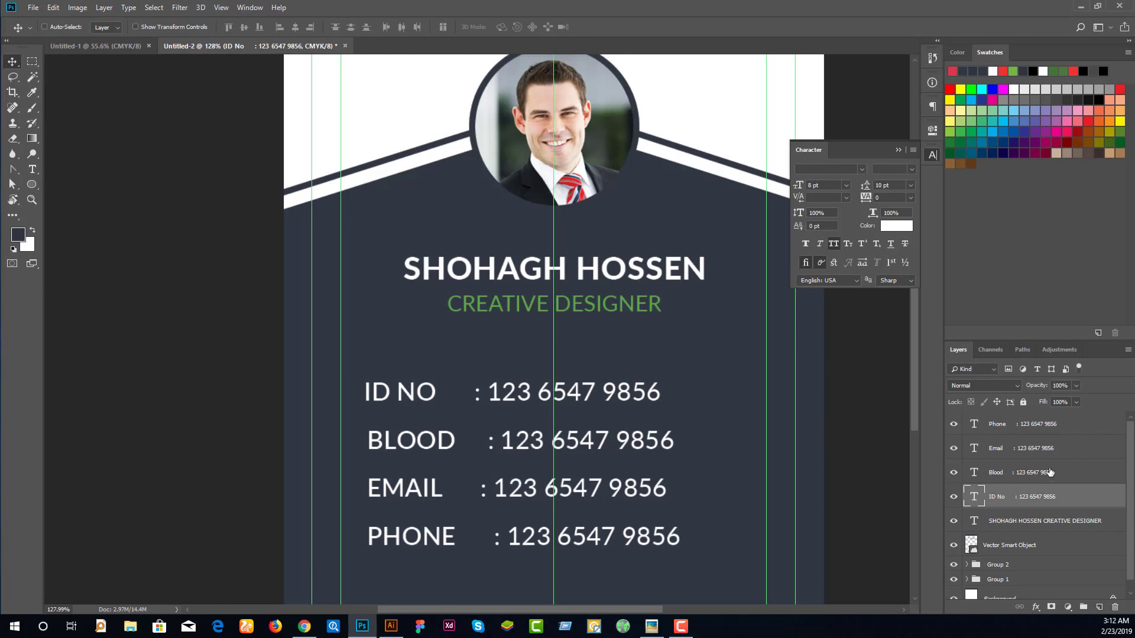
pyautogui.keyDown('shift'); pyautogui.click(1043, 424); pyautogui.keyUp('shift')
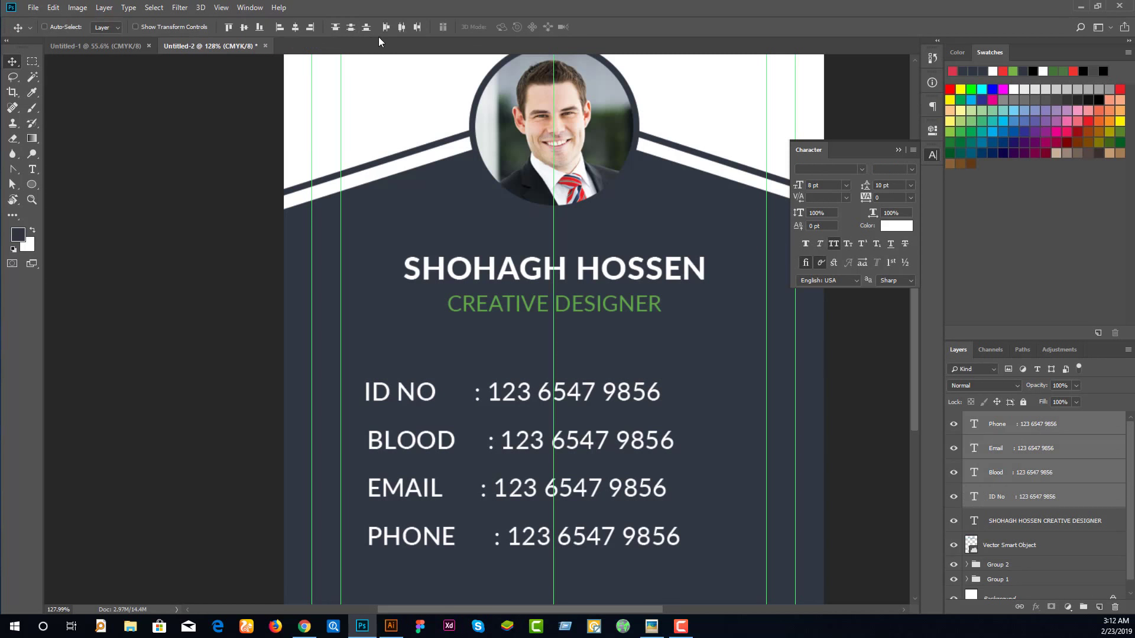
pyautogui.press('t')
pyautogui.click(398, 27)
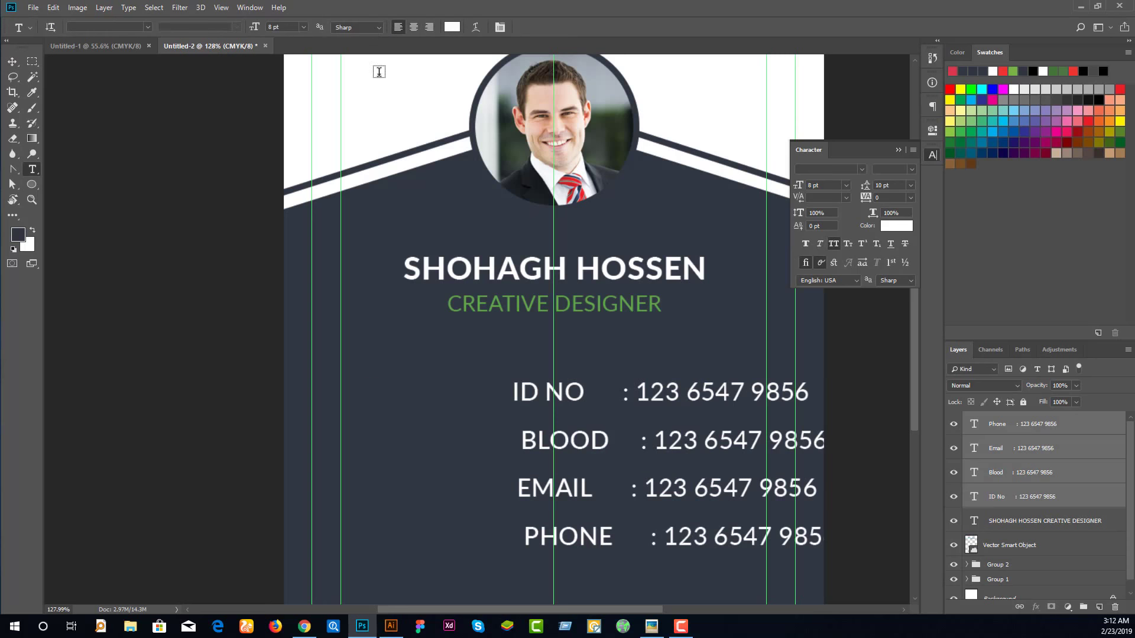
pyautogui.click(11, 62)
pyautogui.moveTo(600, 486); pyautogui.dragTo(518, 477)
pyautogui.press('t')
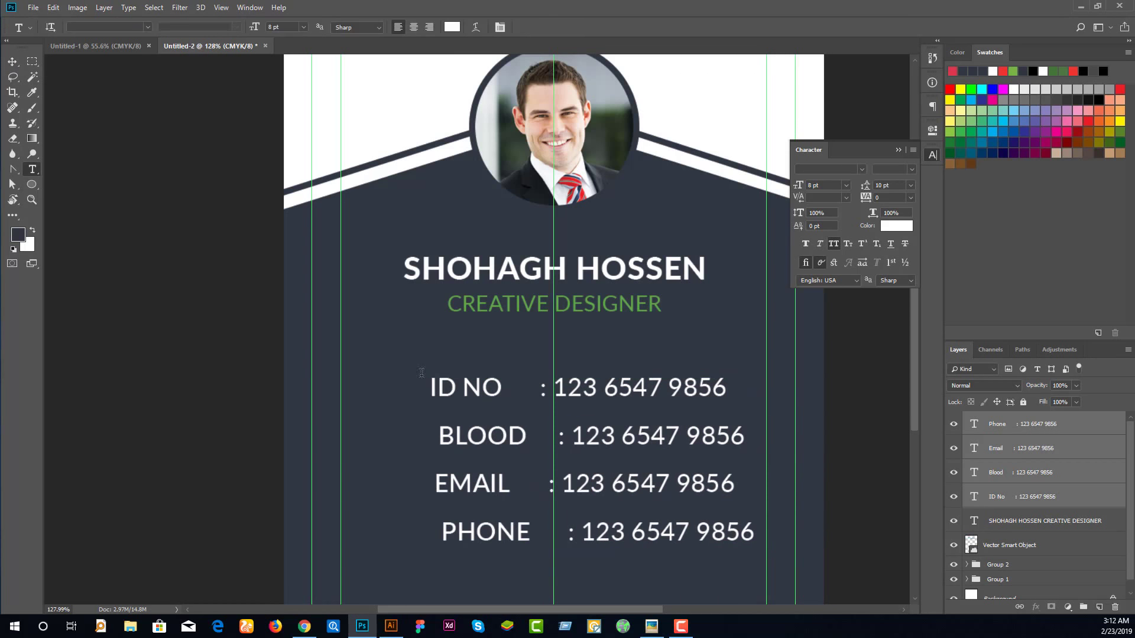
pyautogui.click(12, 62)
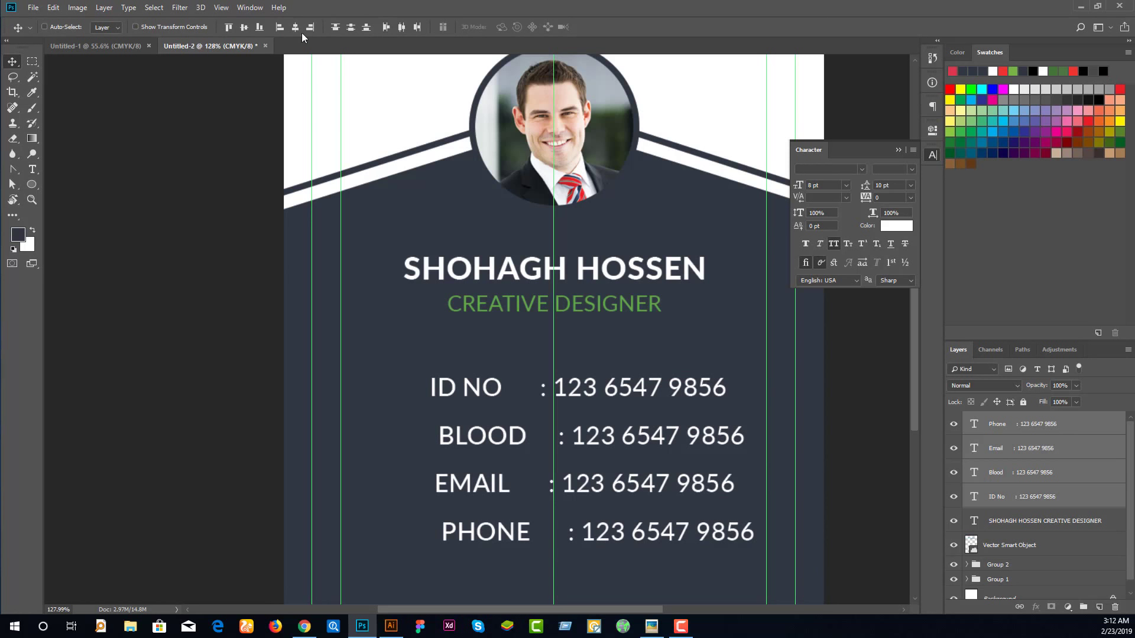
pyautogui.click(281, 26)
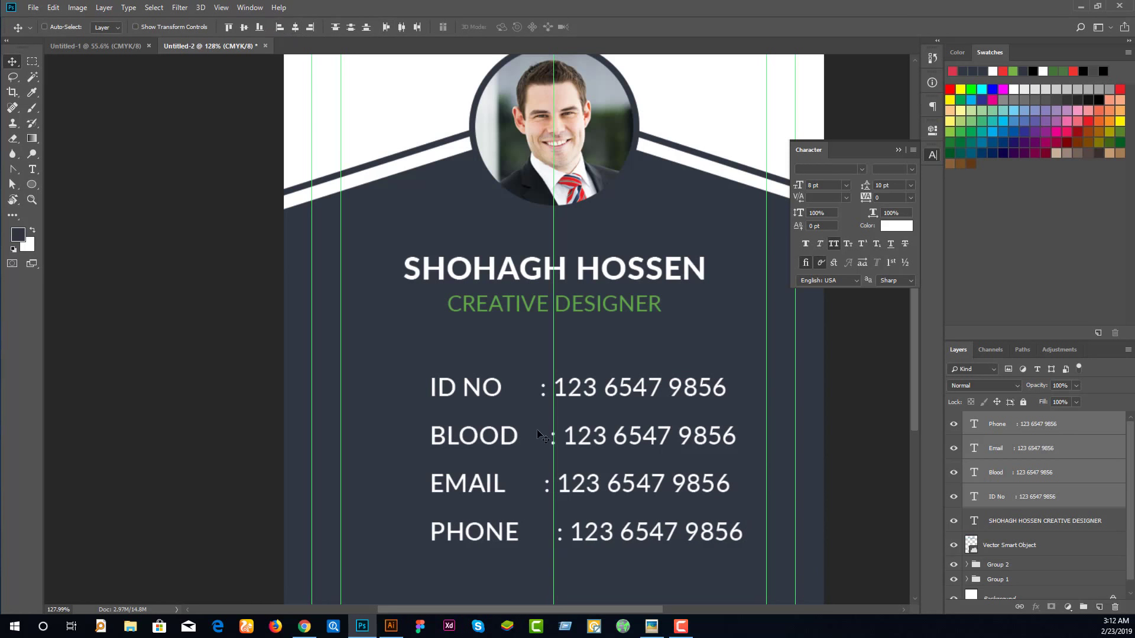
# - Adjust spaces on the ID NO, EMAIL and PHONE rows so the colons form one column
pyautogui.press('t')
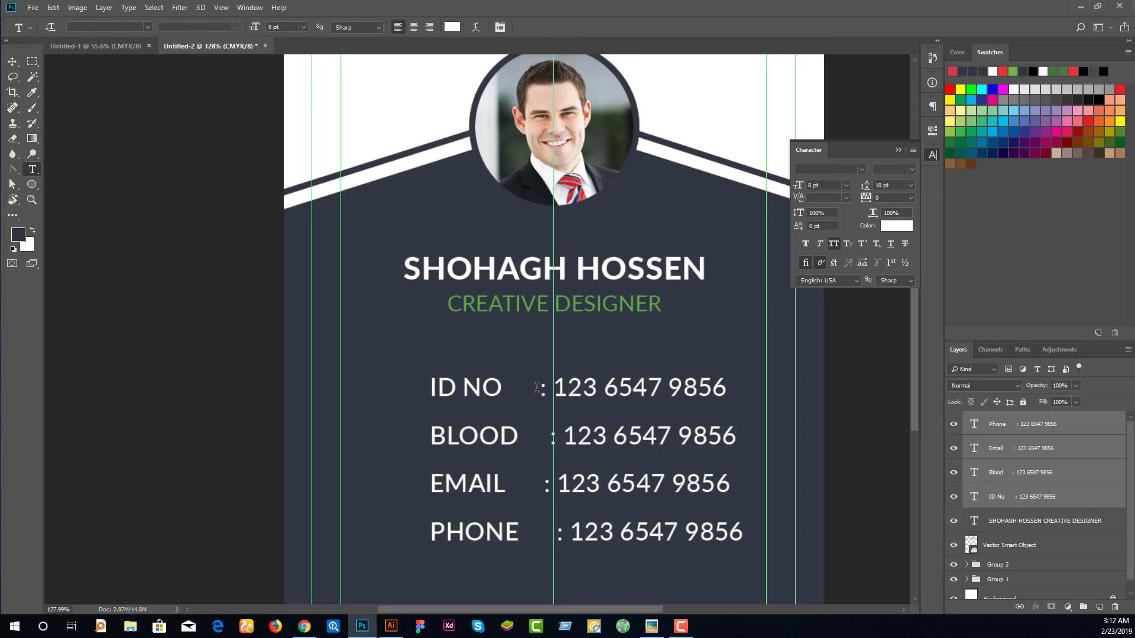
pyautogui.click(537, 388)
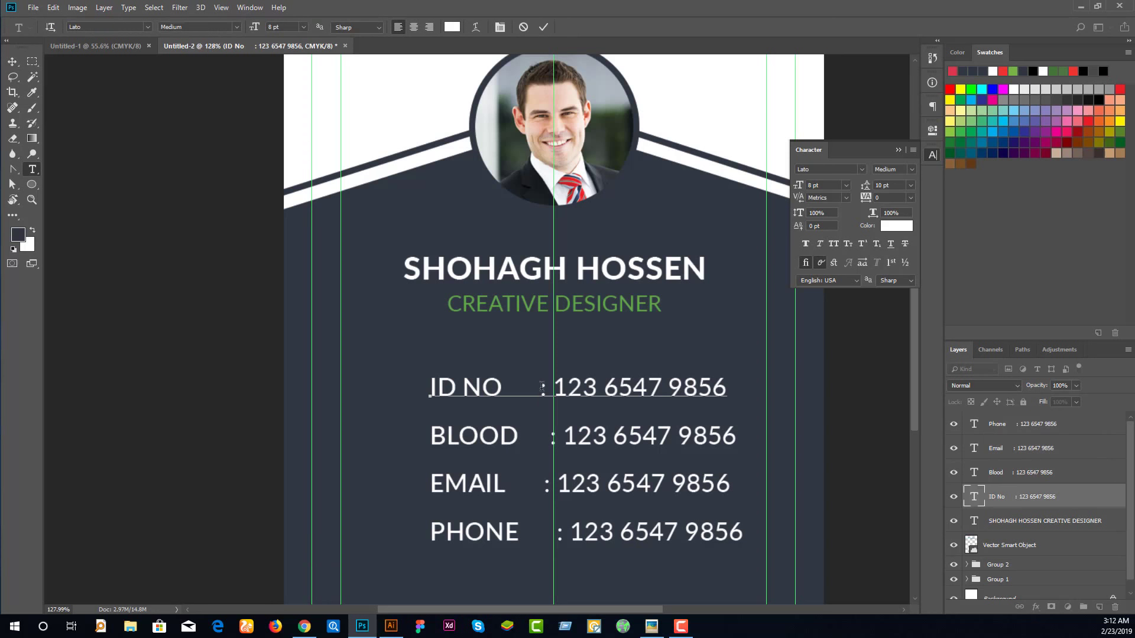
pyautogui.click(540, 482)
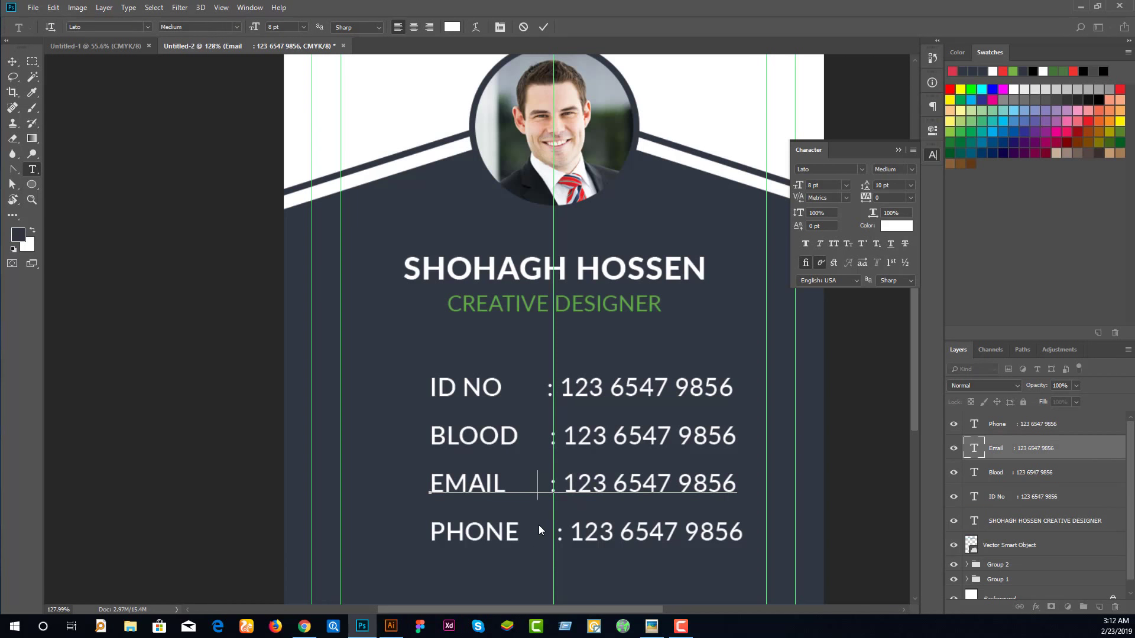
pyautogui.click(543, 28)
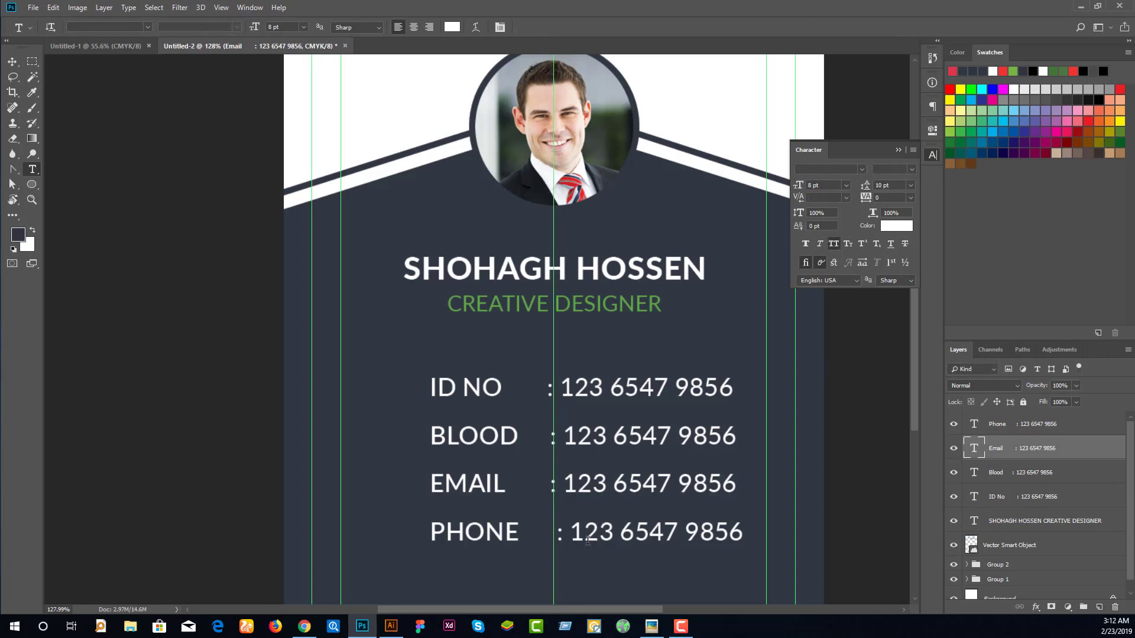
pyautogui.click(553, 534)
pyautogui.press('BackSpace')
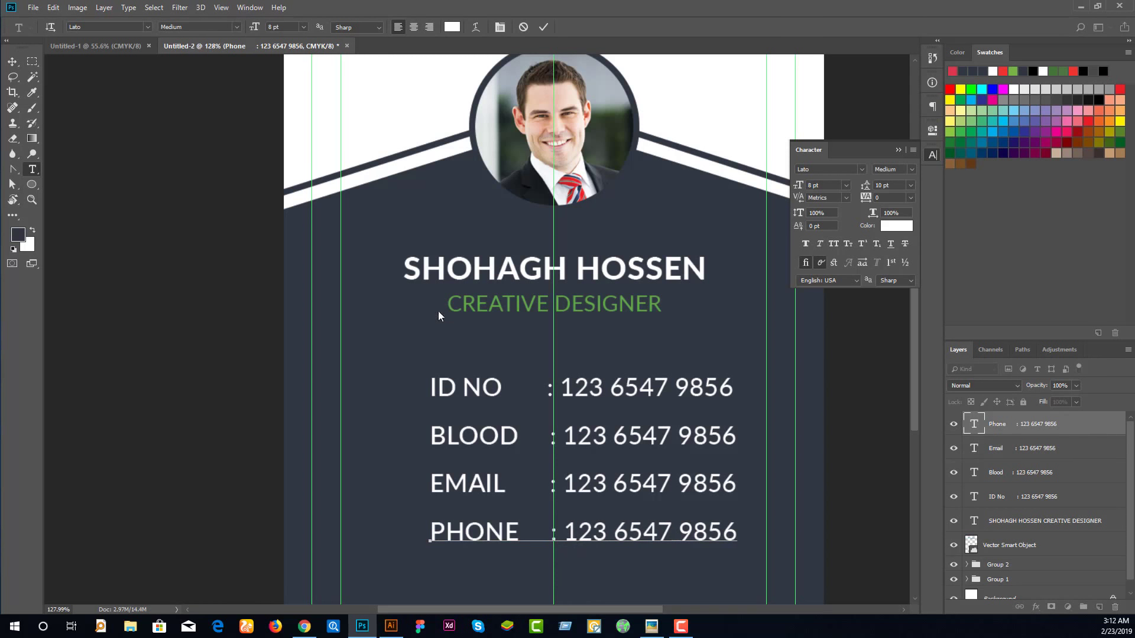
pyautogui.click(532, 391)
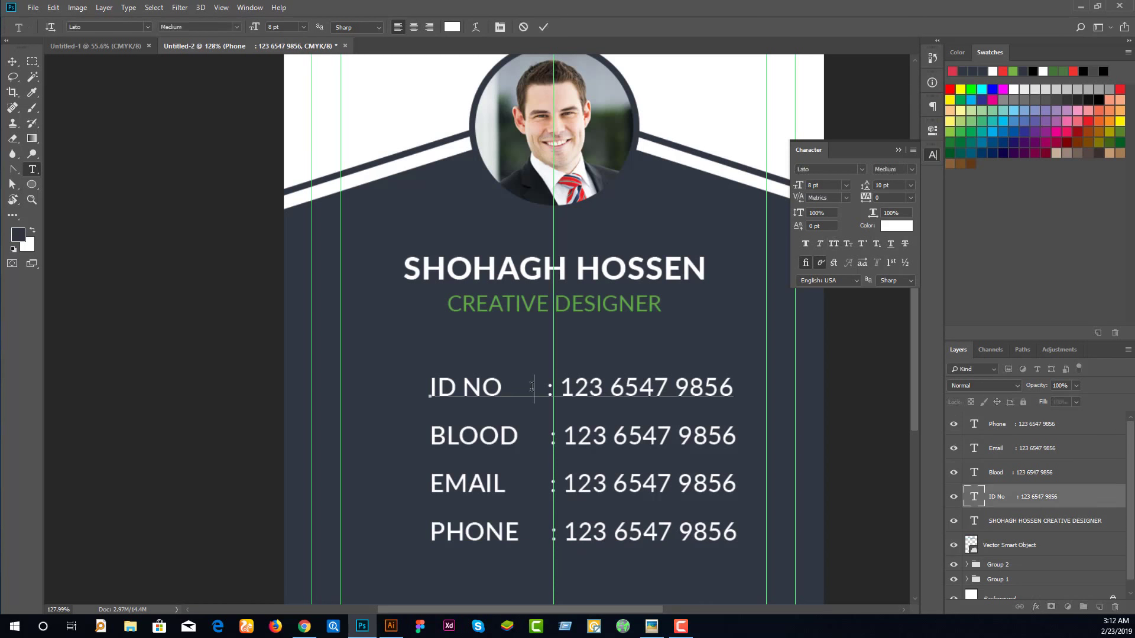
pyautogui.click(538, 28)
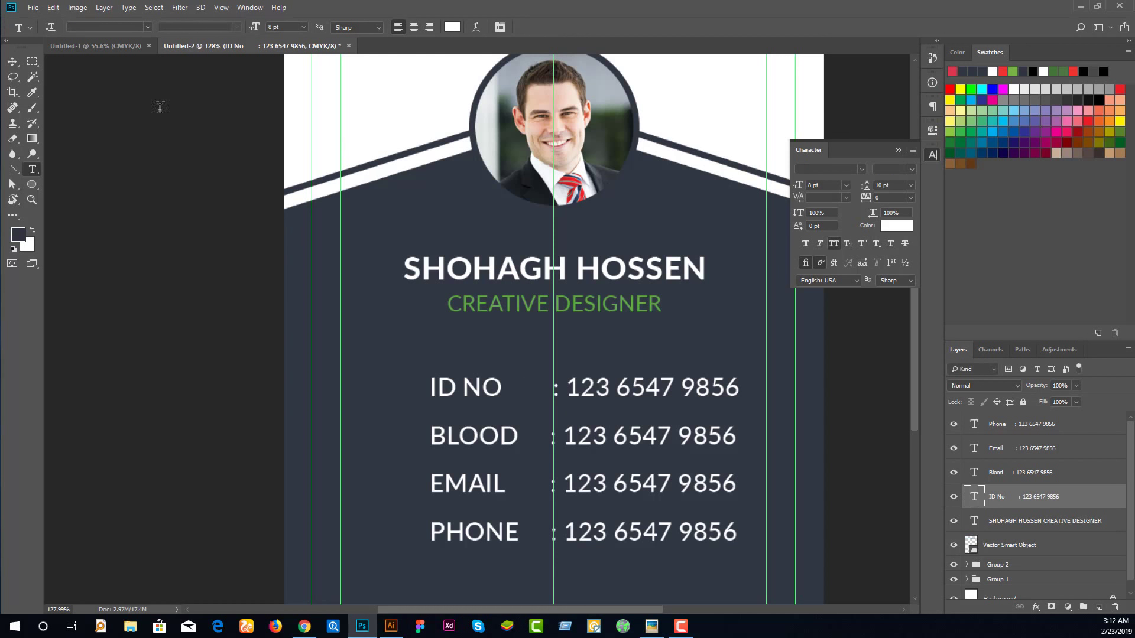
pyautogui.click(12, 64)
# - Select the four info rows, even their positions, and group them into one layer group
pyautogui.scroll(-2, 488, 415)
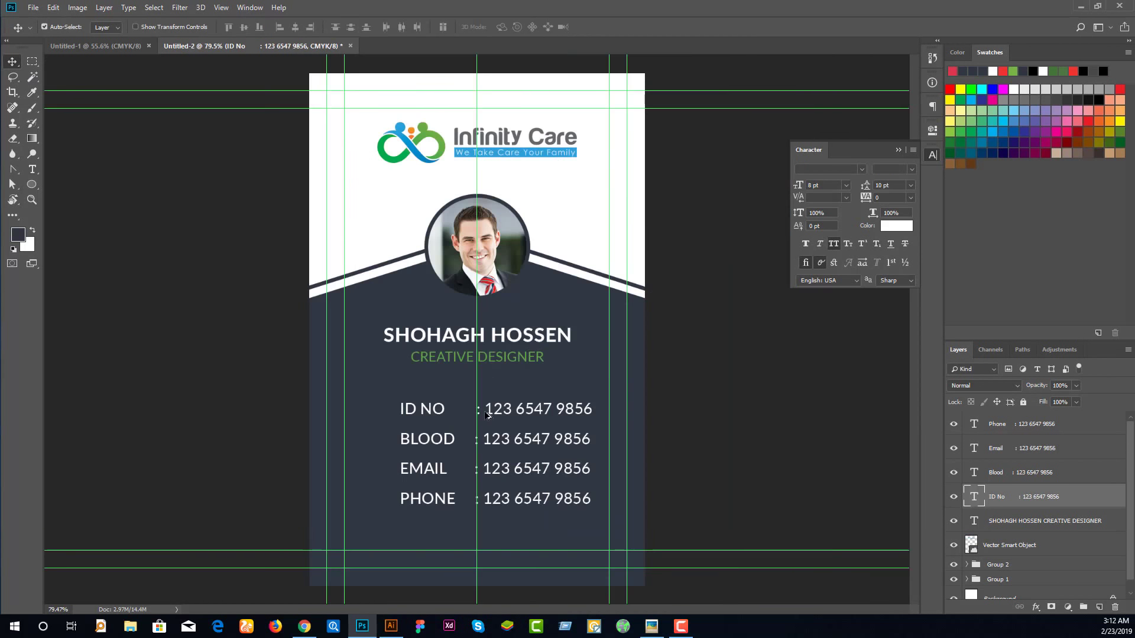
pyautogui.scroll(1, 448, 430)
pyautogui.keyDown('shift'); pyautogui.click(1028, 424); pyautogui.keyUp('shift')
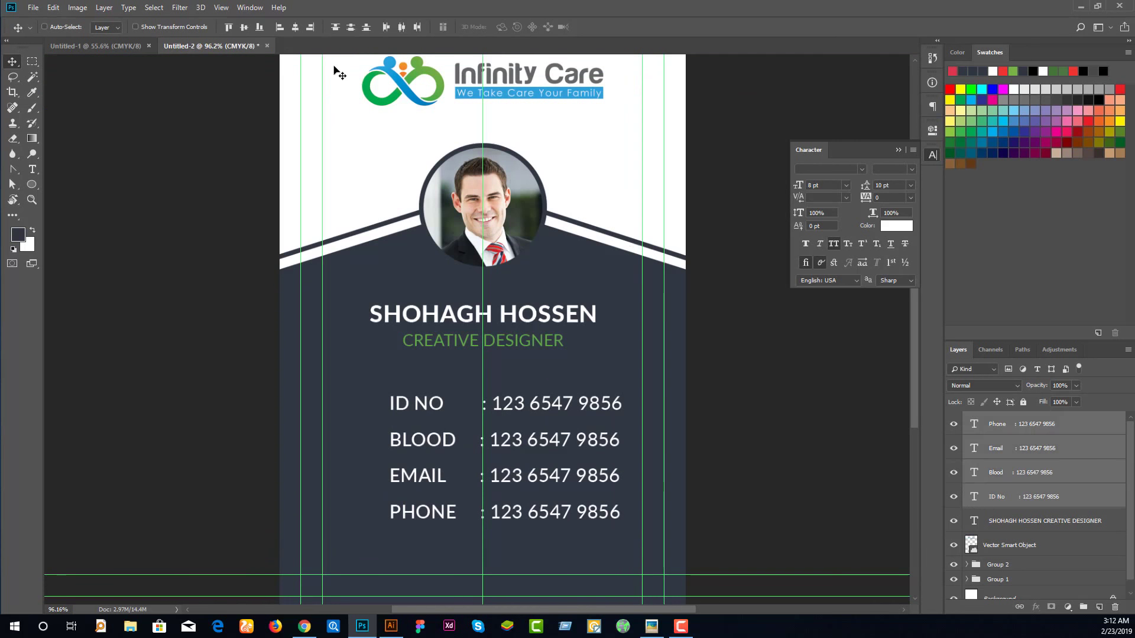
pyautogui.click(402, 27)
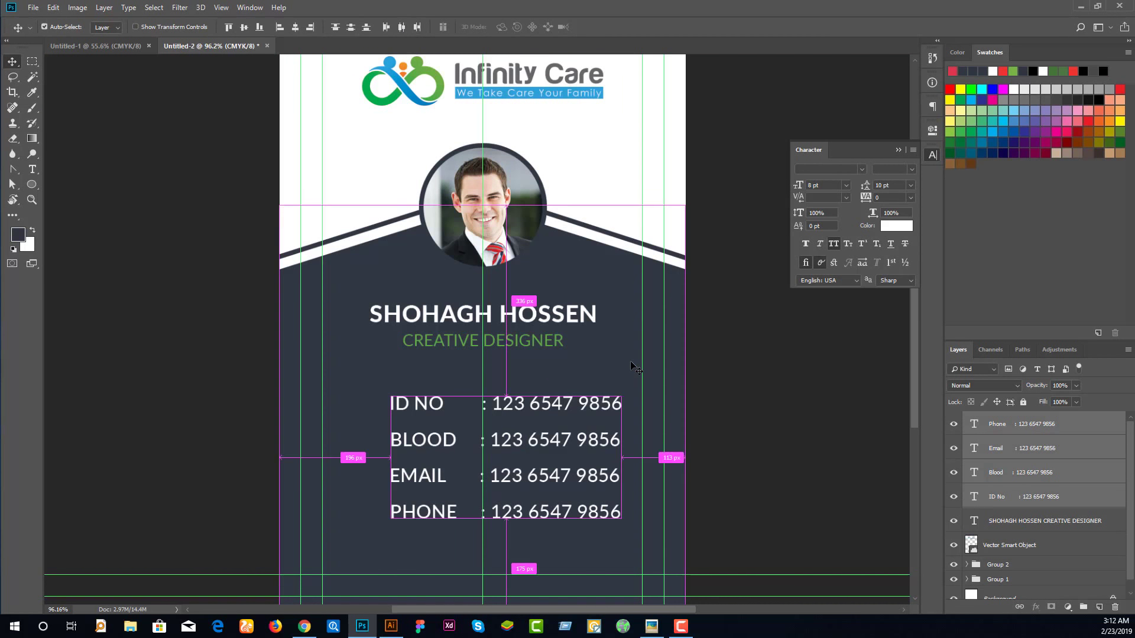
pyautogui.hotkey('ctrl', 'g')
pyautogui.hotkey('ctrl', 'a')
# - Centre the info group horizontally on the card and raise it slightly on the dark panel
pyautogui.scroll(-3, 262, 92)
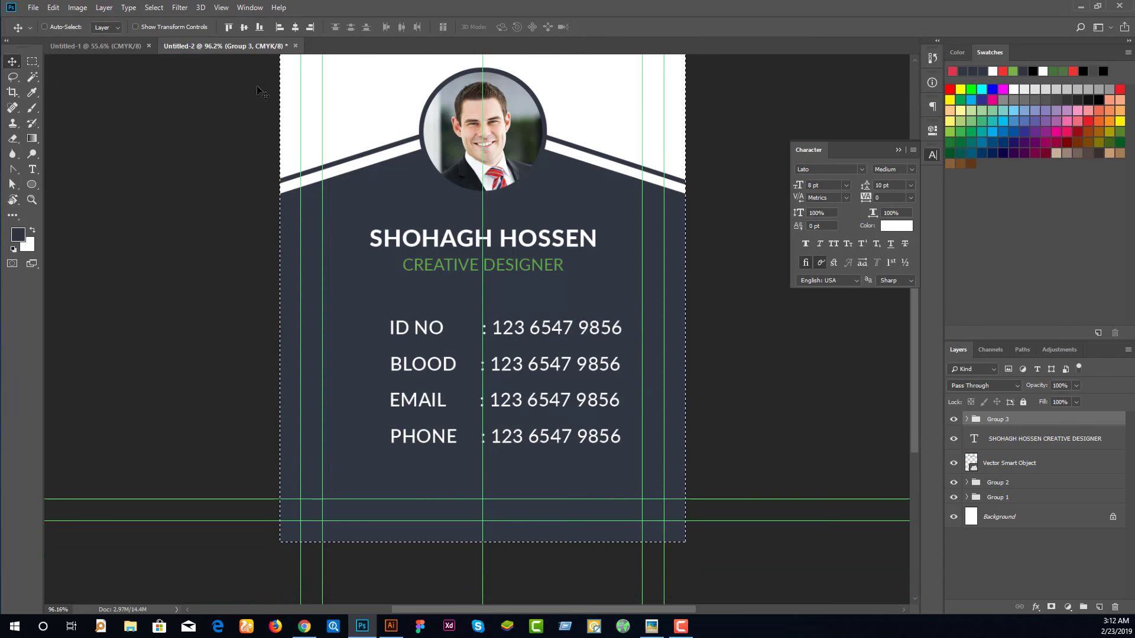
pyautogui.click(954, 419)
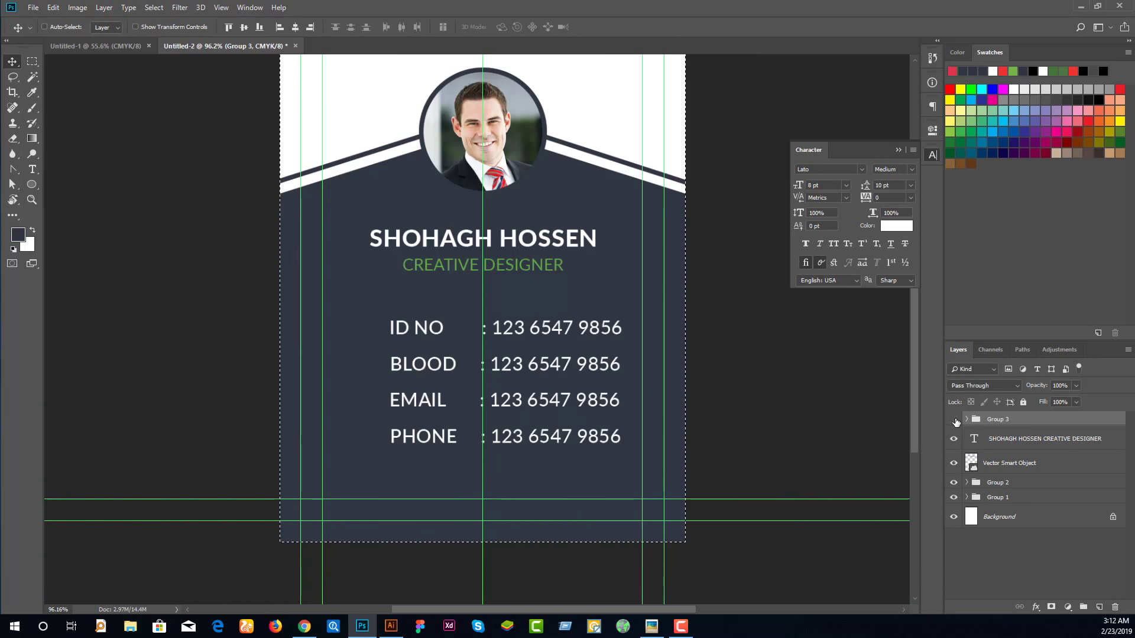
pyautogui.click(953, 418)
pyautogui.click(953, 419)
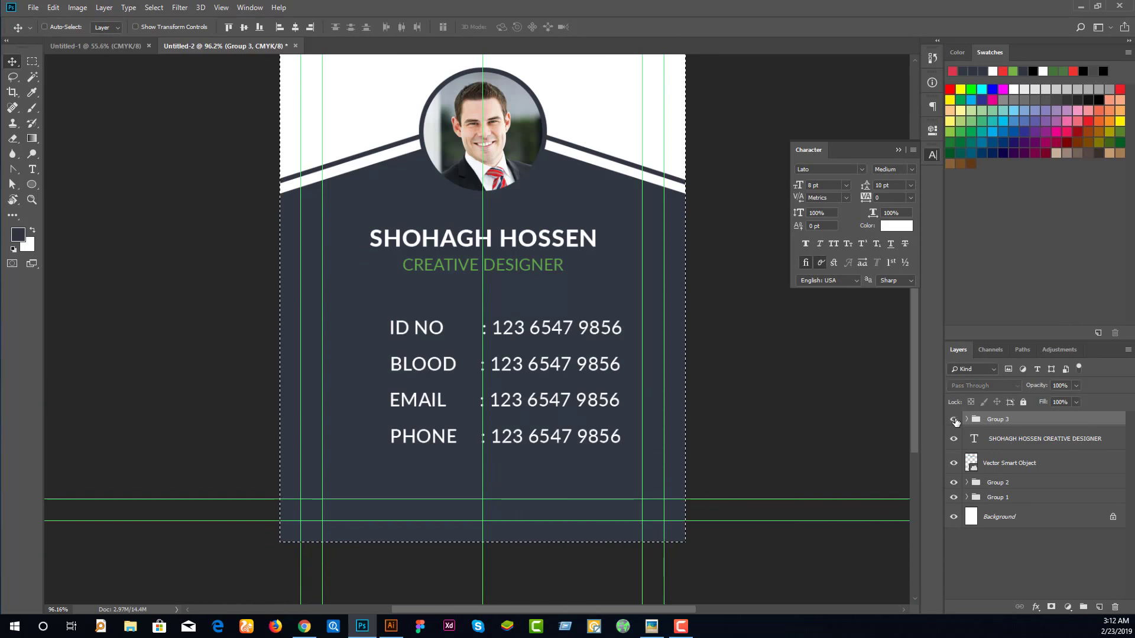
pyautogui.click(294, 27)
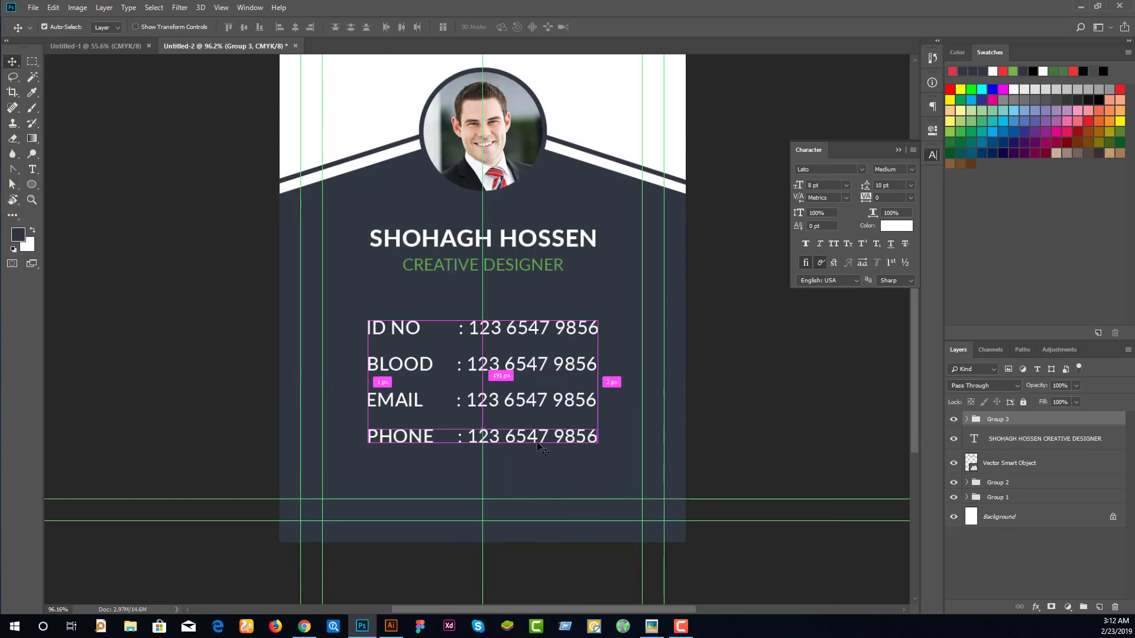
pyautogui.hotkey('ctrl', '0')
pyautogui.scroll(1, 480, 423)
pyautogui.scroll(1, 478, 428)
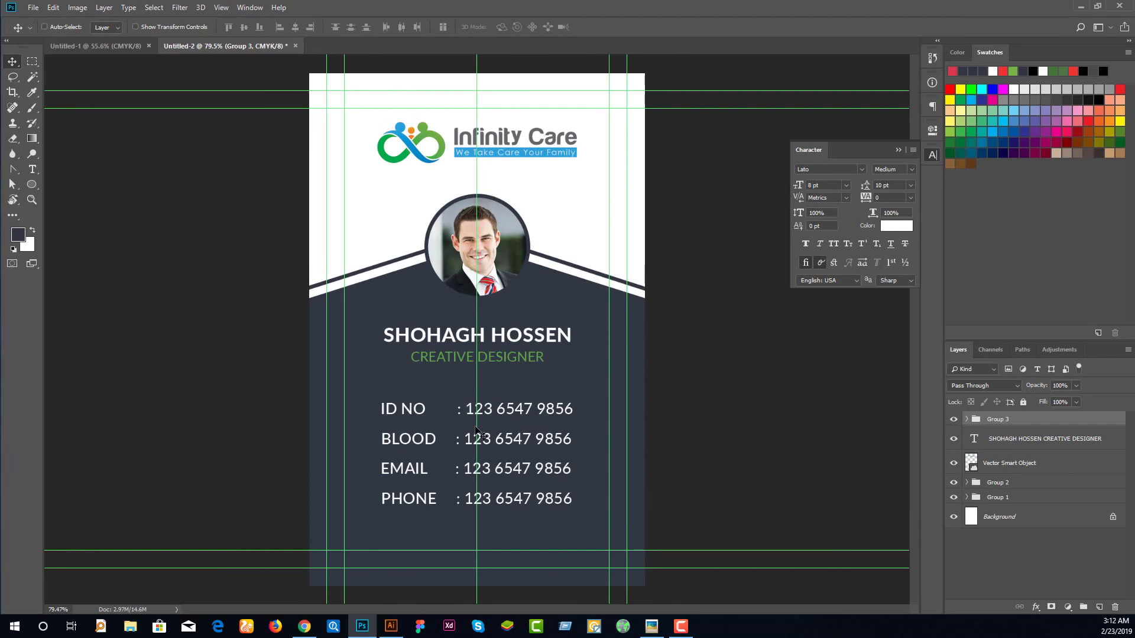
pyautogui.moveTo(516, 446); pyautogui.dragTo(517, 436)
pyautogui.scroll(-3, 517, 436)
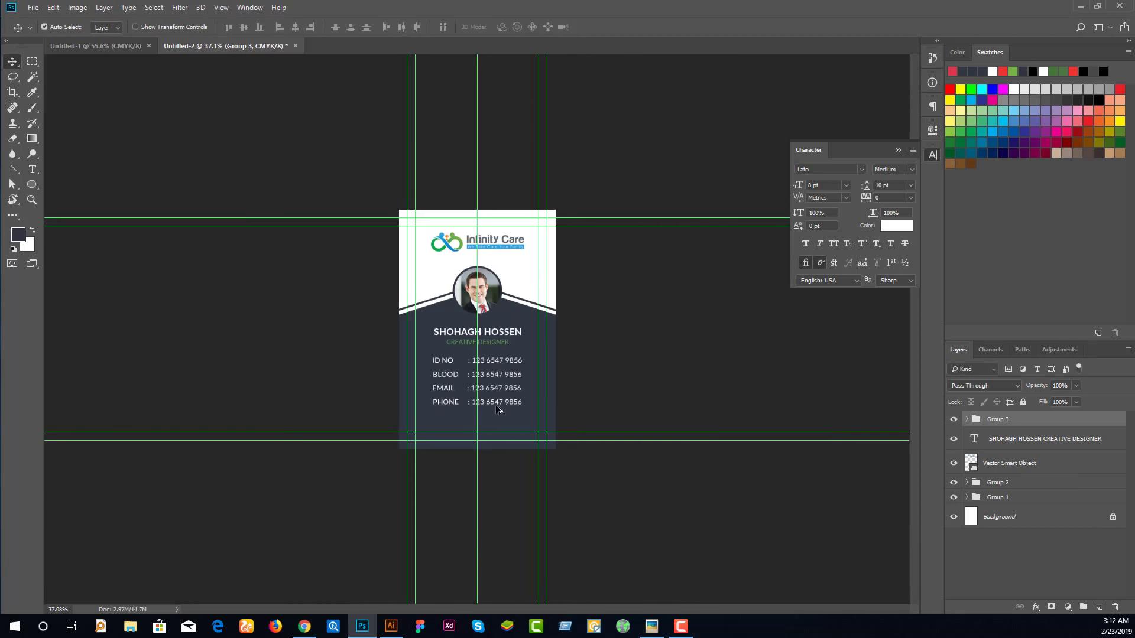
pyautogui.scroll(1, 498, 409)
pyautogui.click(303, 626)
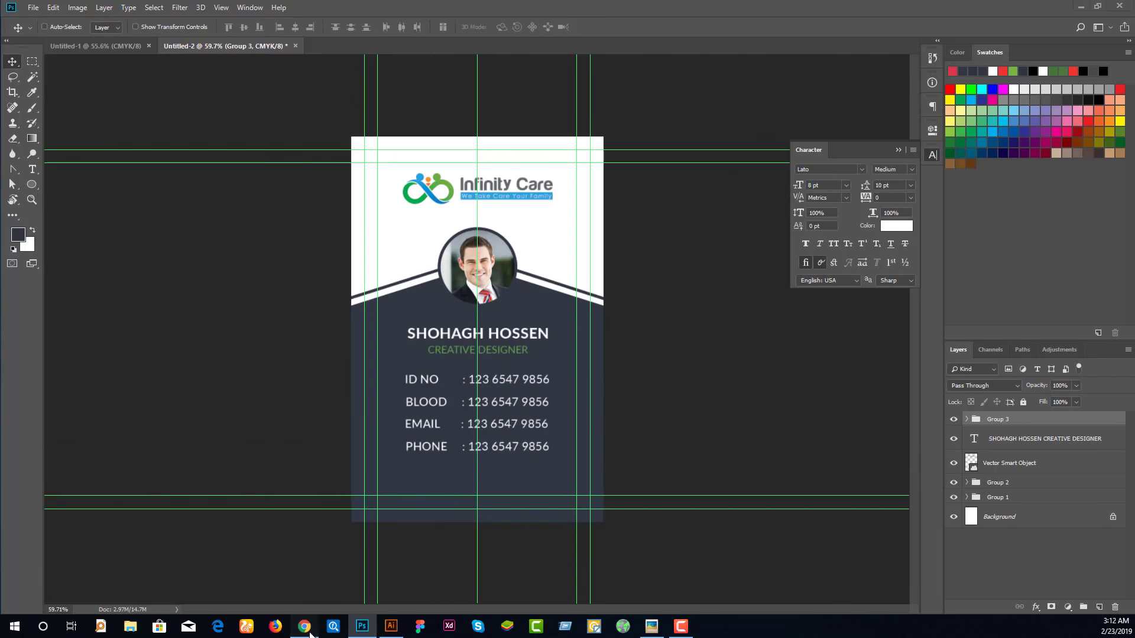
# - Download the transparent barcode PNG from StickPNG via the barcode png image results
pyautogui.click(972, 10)
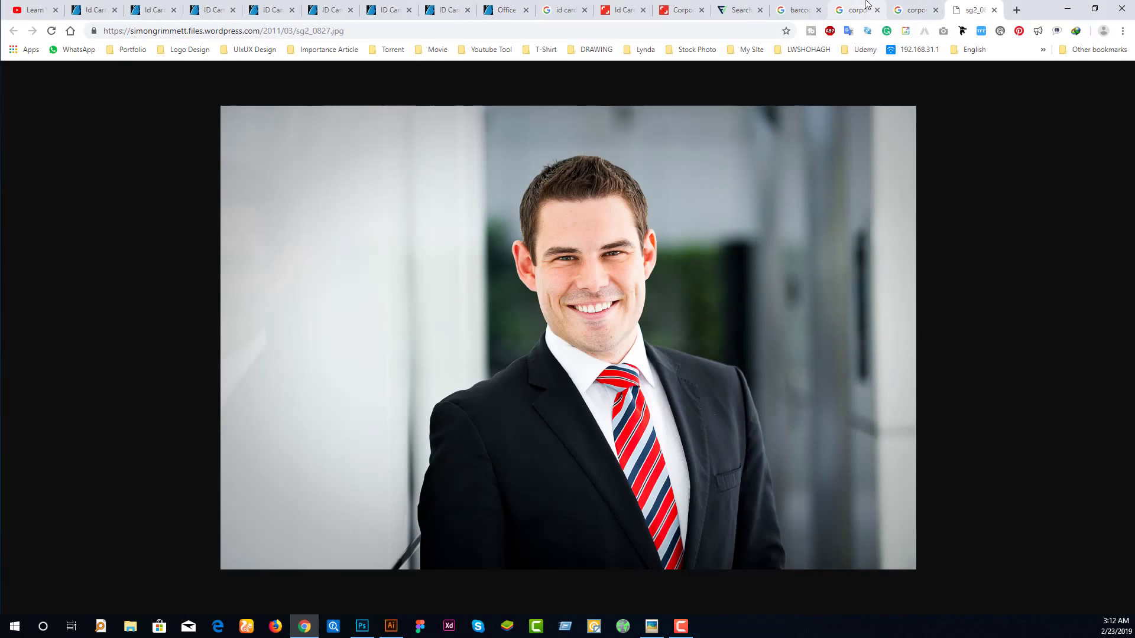
pyautogui.click(842, 5)
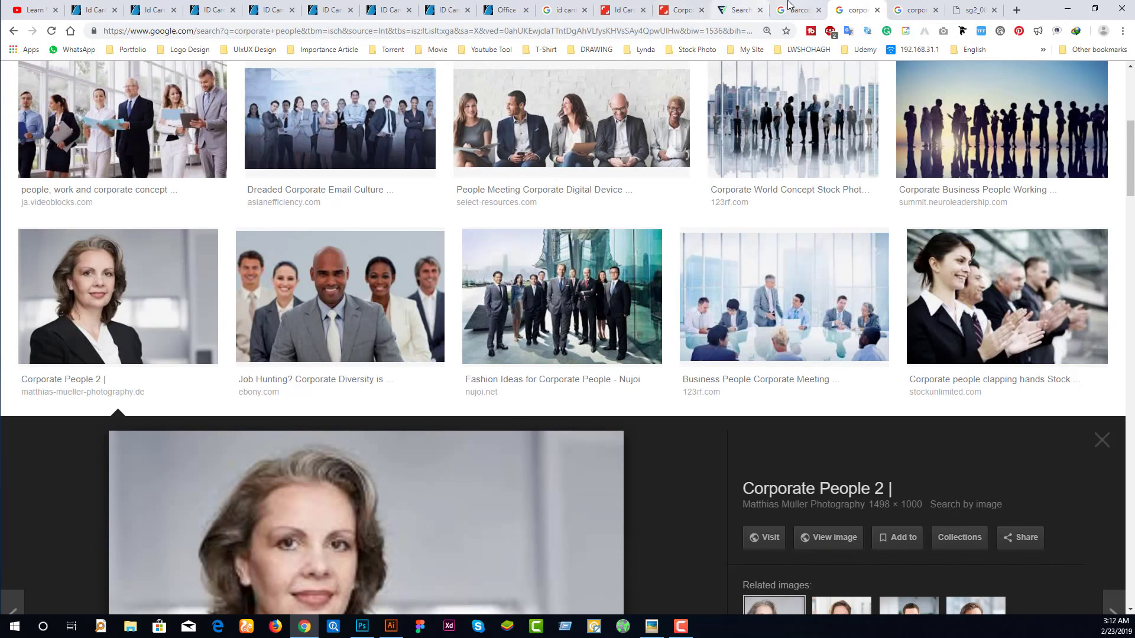
pyautogui.click(795, 9)
pyautogui.click(124, 294)
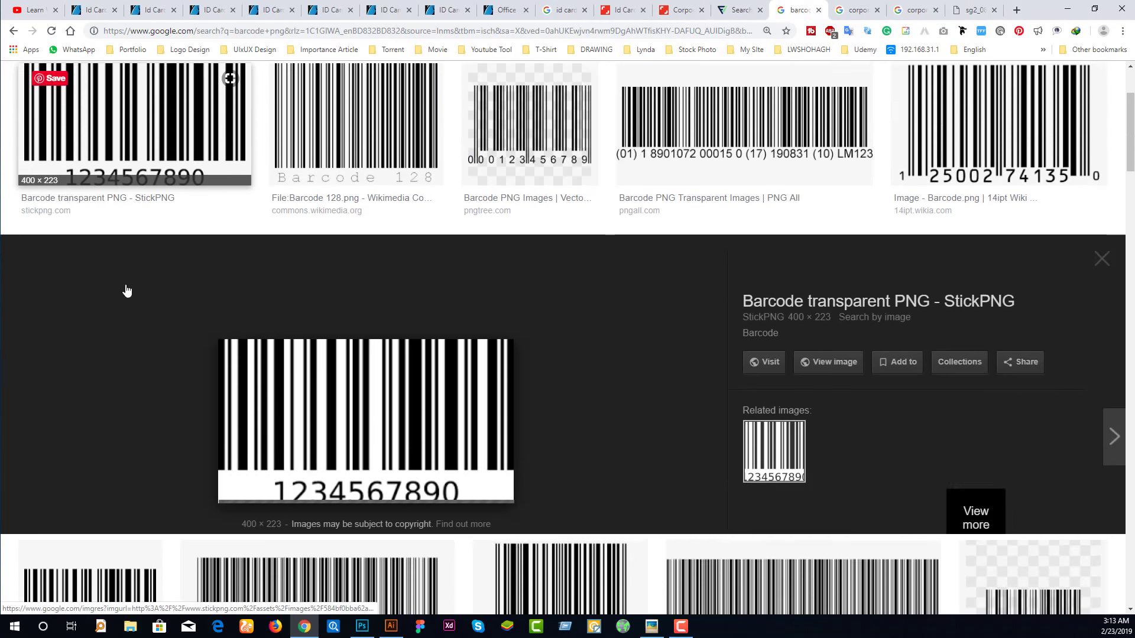
pyautogui.click(766, 306)
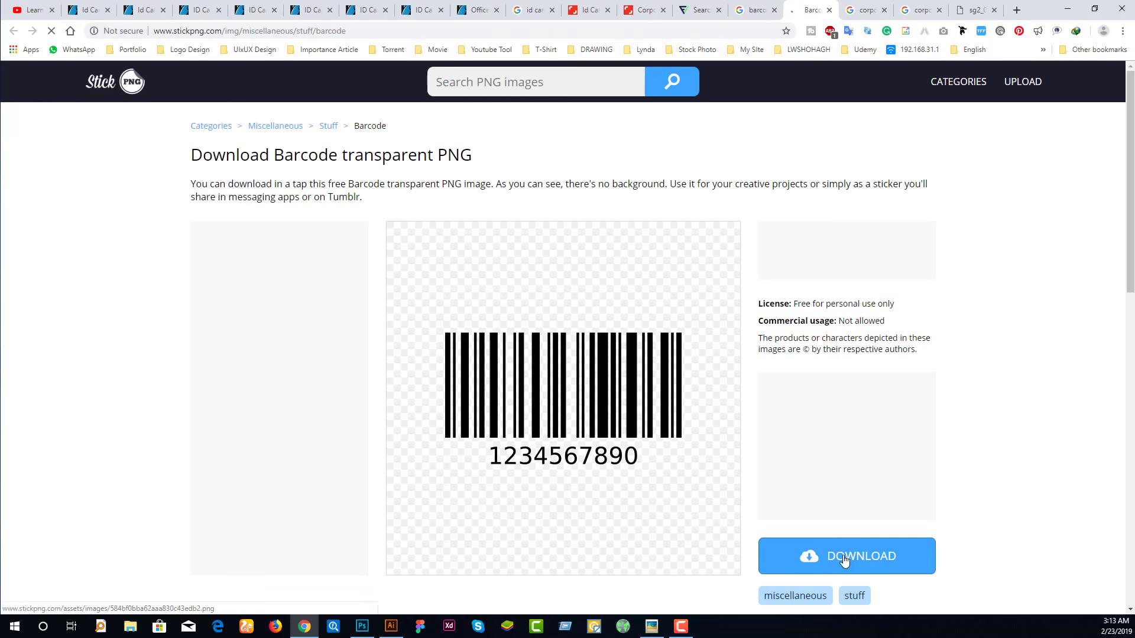
pyautogui.click(849, 541)
pyautogui.click(764, 88)
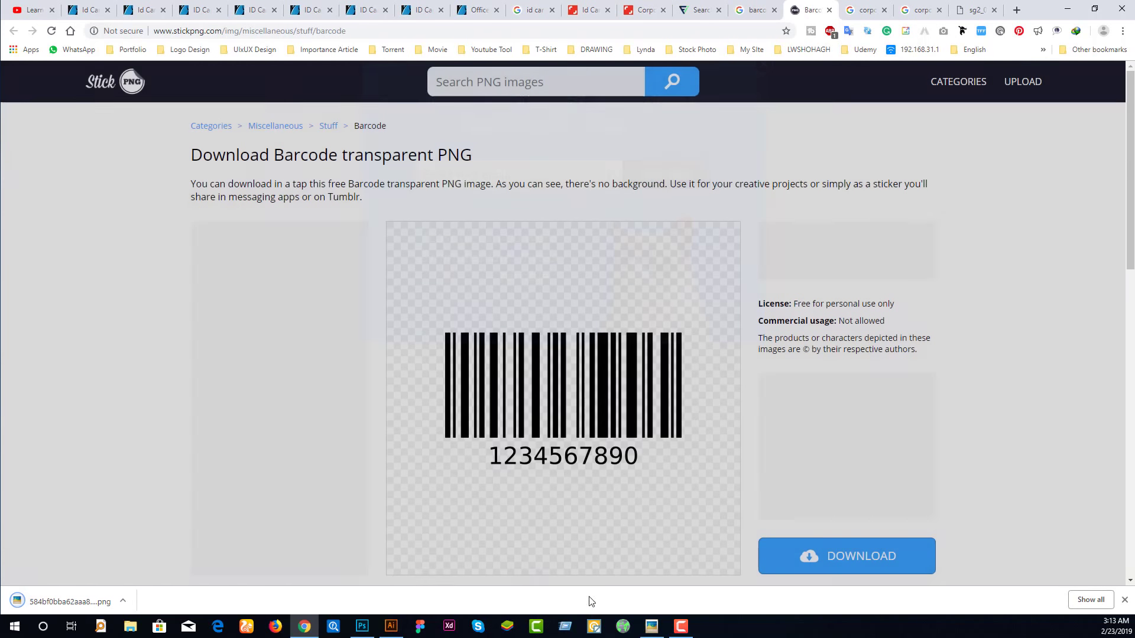
# - Locate the downloaded barcode file in Chrome's downloads list and its folder
pyautogui.click(98, 607)
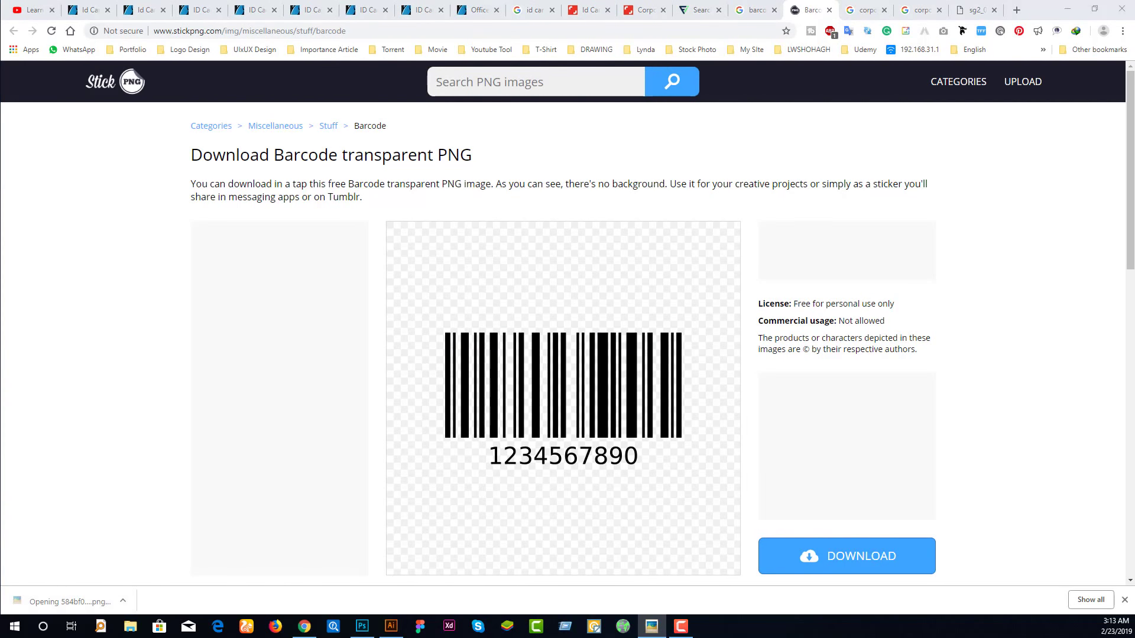
pyautogui.click(1090, 600)
pyautogui.click(450, 190)
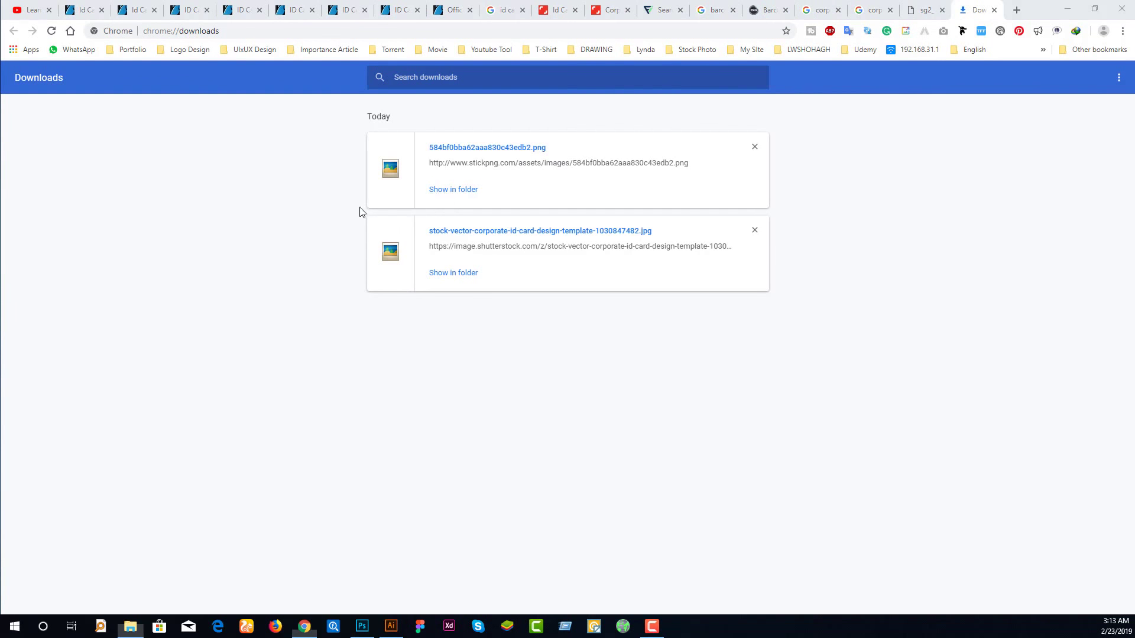
# - Place the barcode PNG on the card, scaled down and sitting just below the PHONE row
pyautogui.click(362, 626)
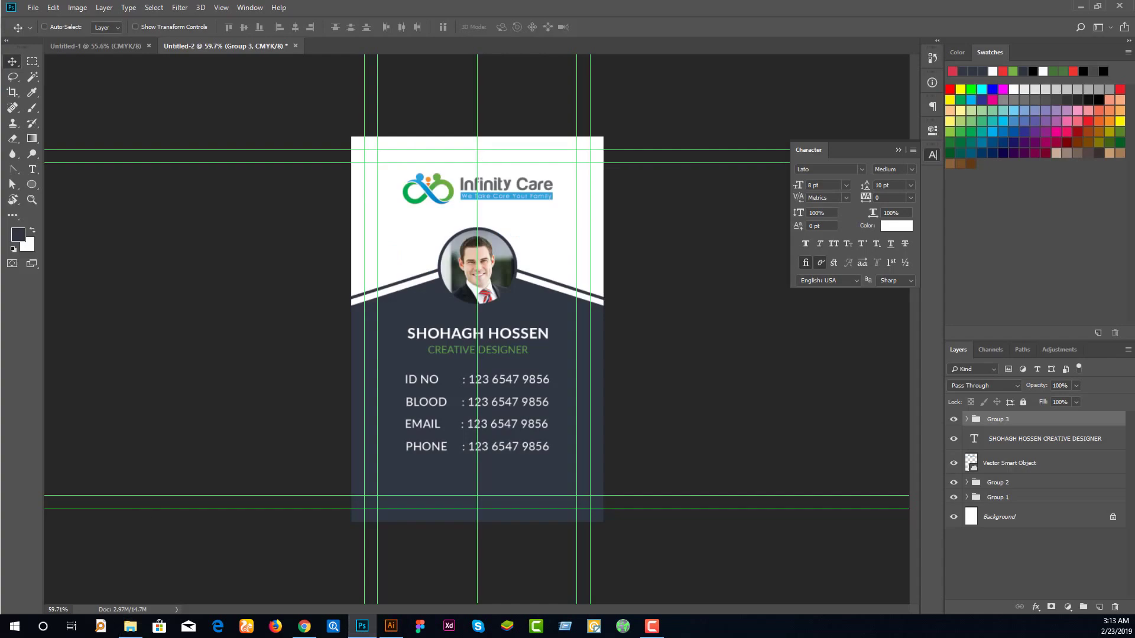
pyautogui.moveTo(441, 476); pyautogui.dragTo(471, 494)
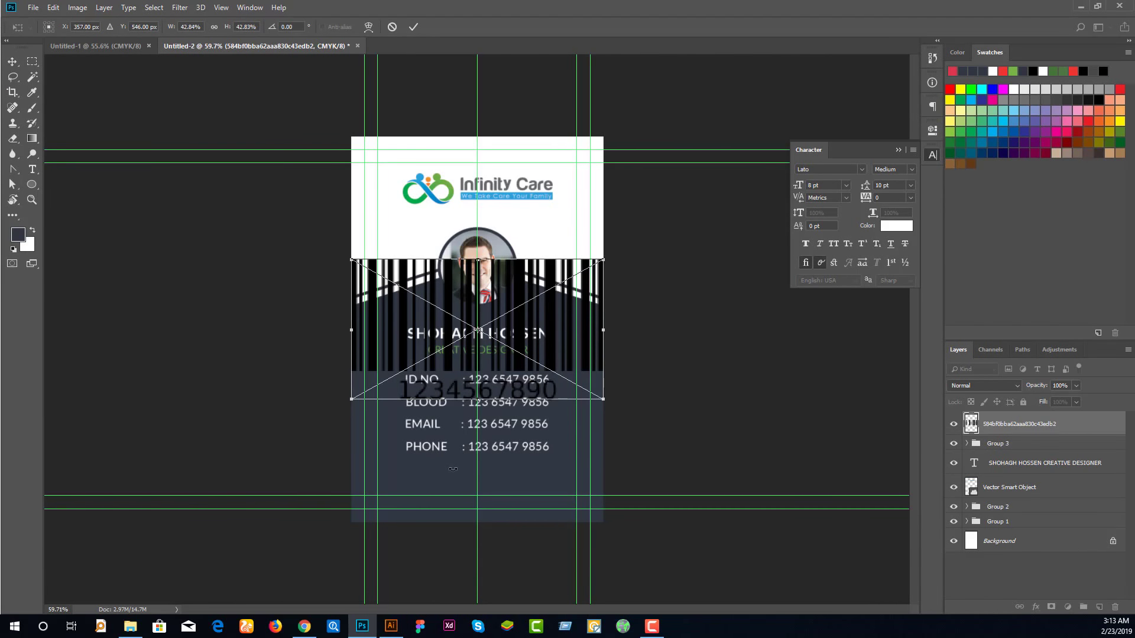
pyautogui.moveTo(604, 401); pyautogui.dragTo(414, 294)
pyautogui.moveTo(384, 277); pyautogui.dragTo(467, 470)
pyautogui.press('Return')
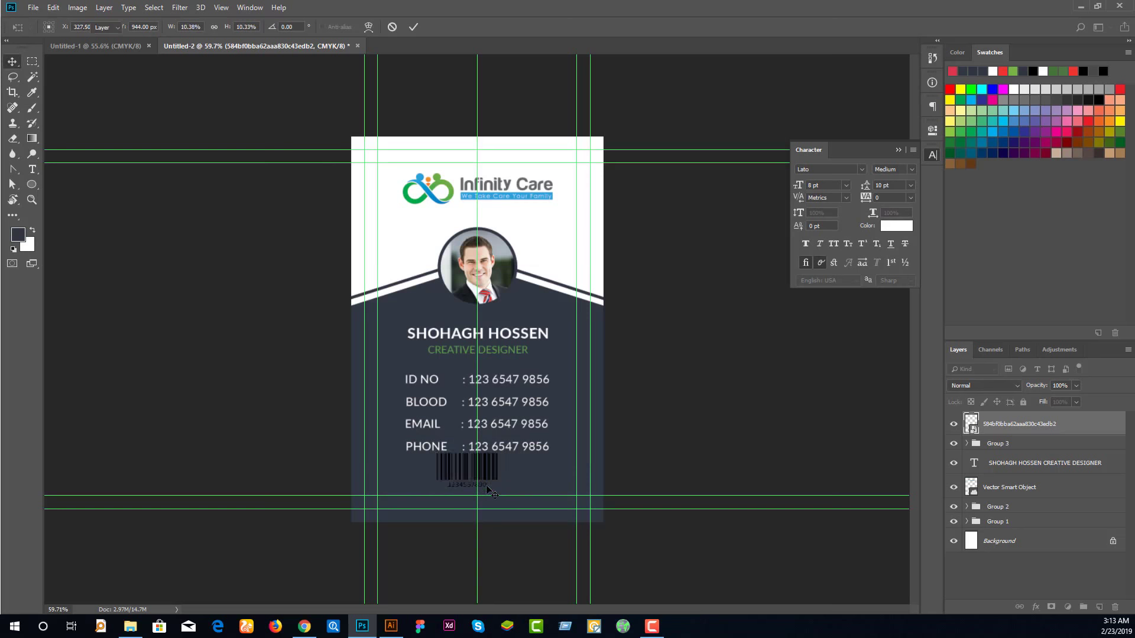
pyautogui.scroll(3, 463, 490)
pyautogui.scroll(2, 467, 473)
# - Shift the barcode right and down, and give it a white Color Overlay
pyautogui.scroll(-2, 476, 449)
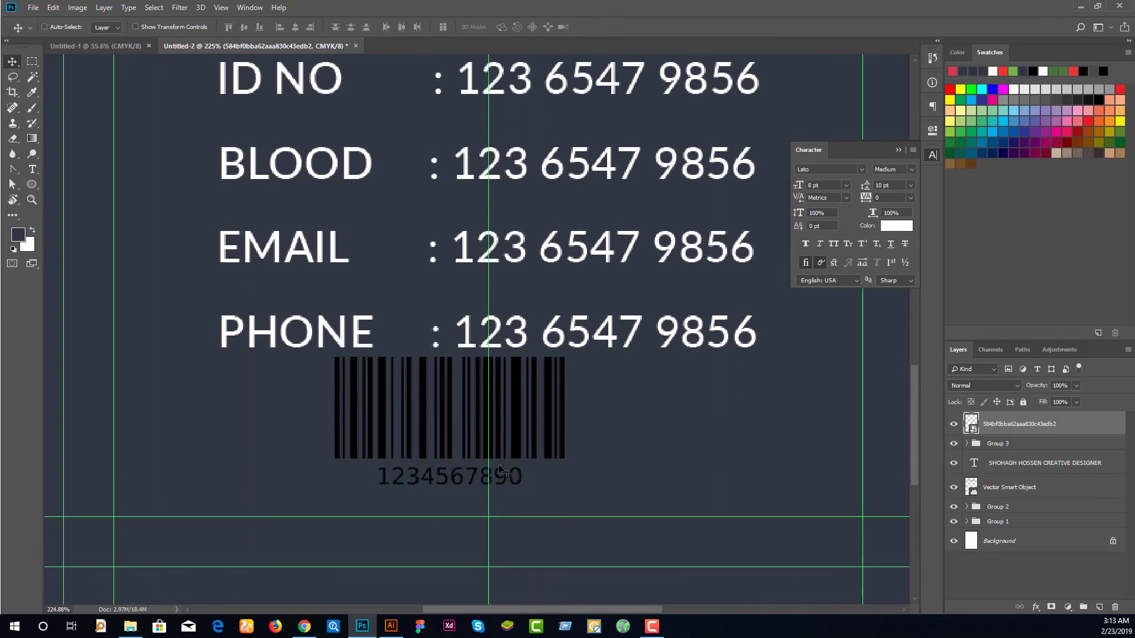
pyautogui.scroll(-2, 483, 433)
pyautogui.moveTo(484, 434); pyautogui.dragTo(503, 449)
pyautogui.doubleClick(1082, 427)
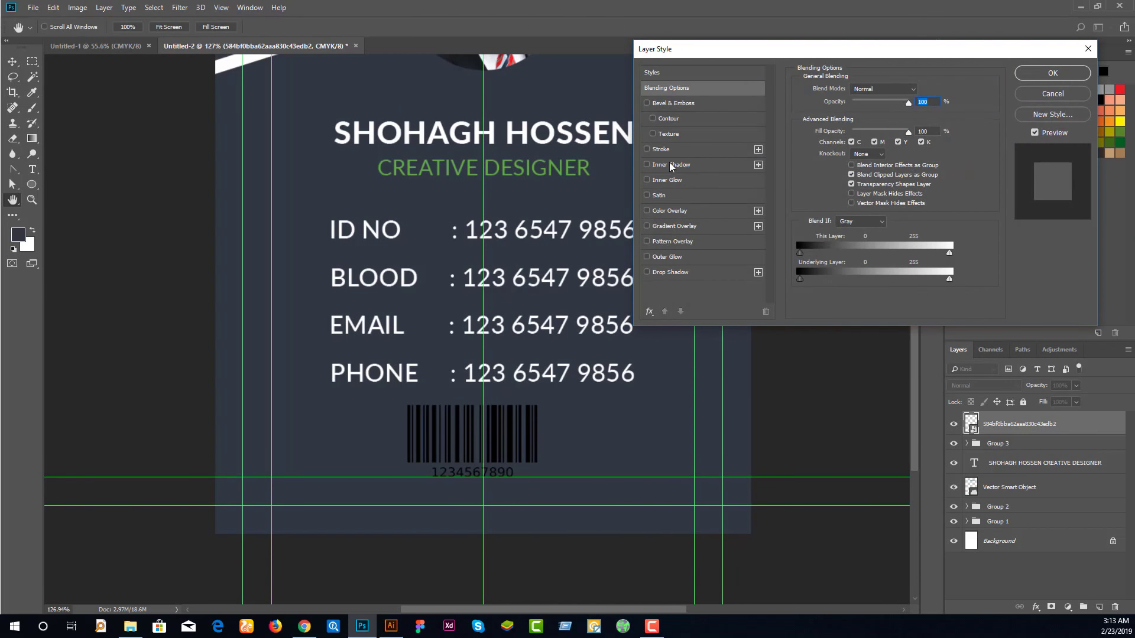
pyautogui.click(672, 211)
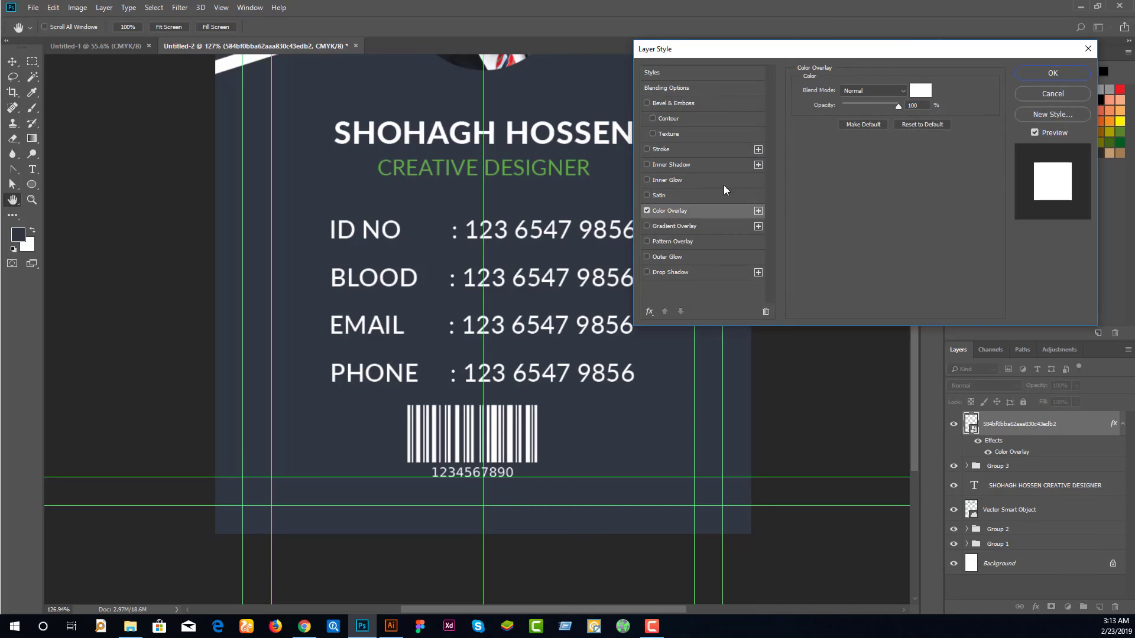
pyautogui.click(920, 91)
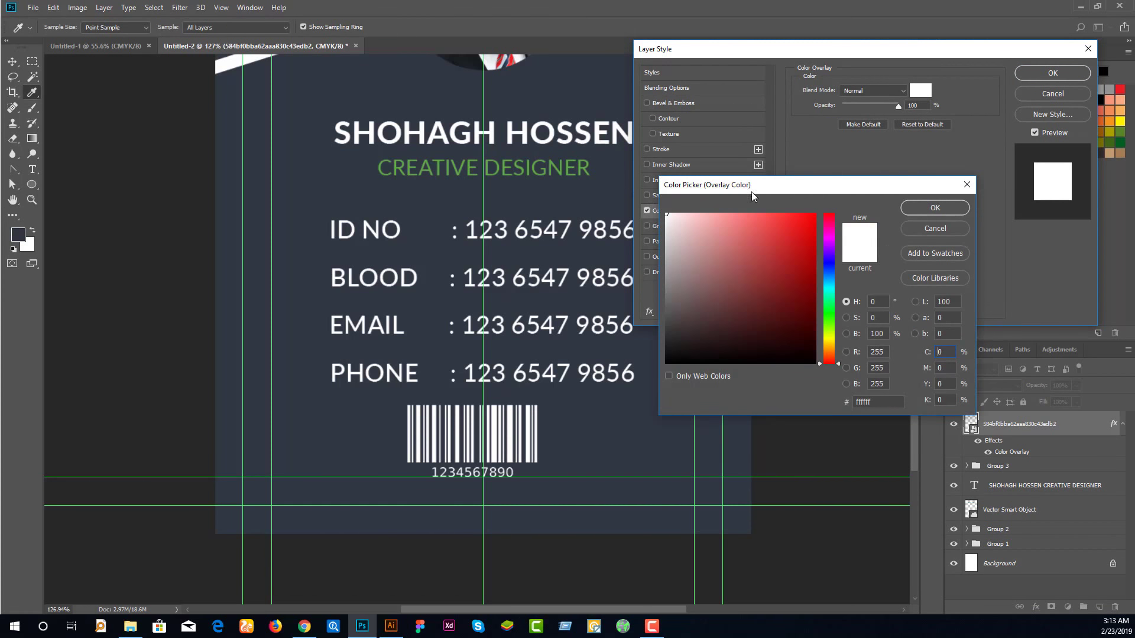
pyautogui.click(934, 208)
pyautogui.click(1052, 73)
# - Nudge the name/ID text layers and Group 3 up four pixels
pyautogui.press('v')
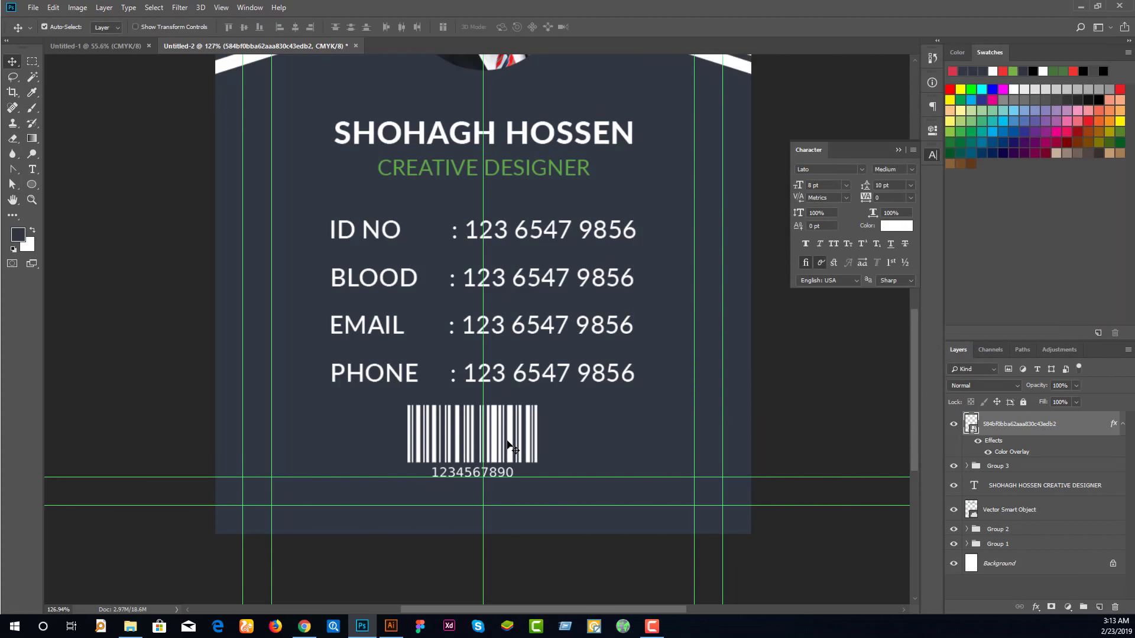
pyautogui.scroll(-2, 508, 447)
pyautogui.scroll(1, 507, 445)
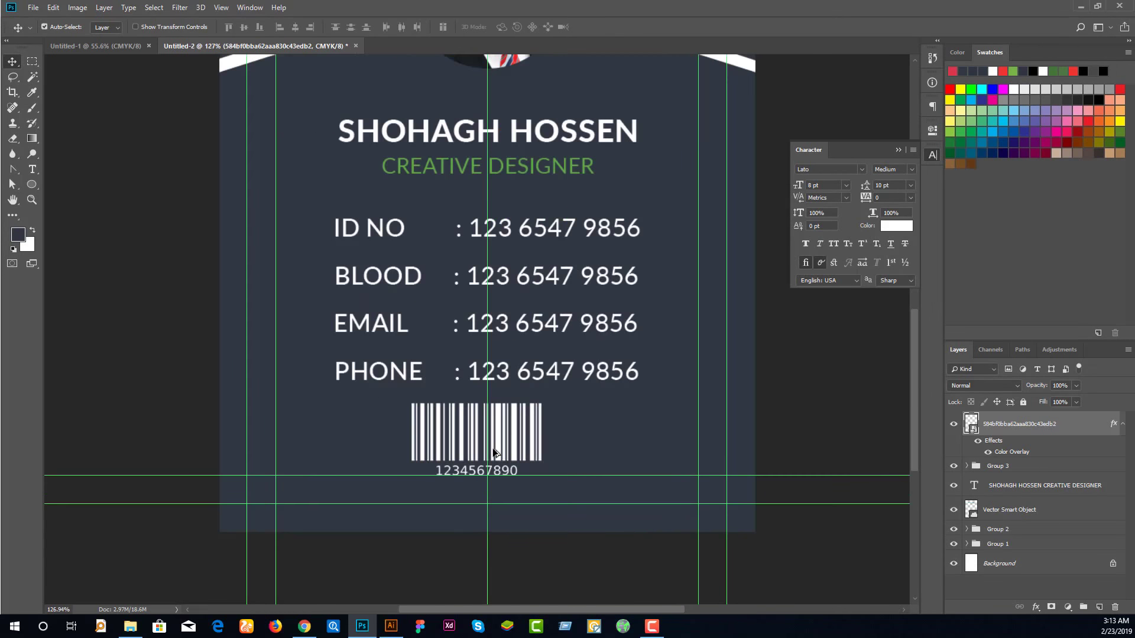
pyautogui.scroll(1, 508, 442)
pyautogui.scroll(-2, 514, 441)
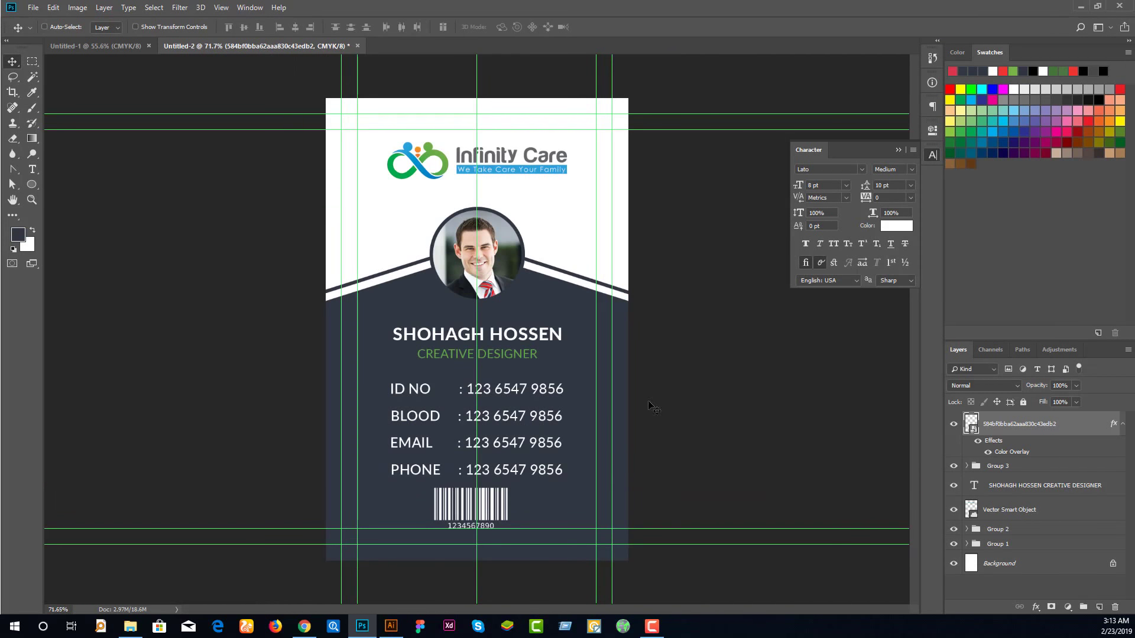
pyautogui.click(1005, 467)
pyautogui.keyDown('shift'); pyautogui.click(1016, 485); pyautogui.keyUp('shift')
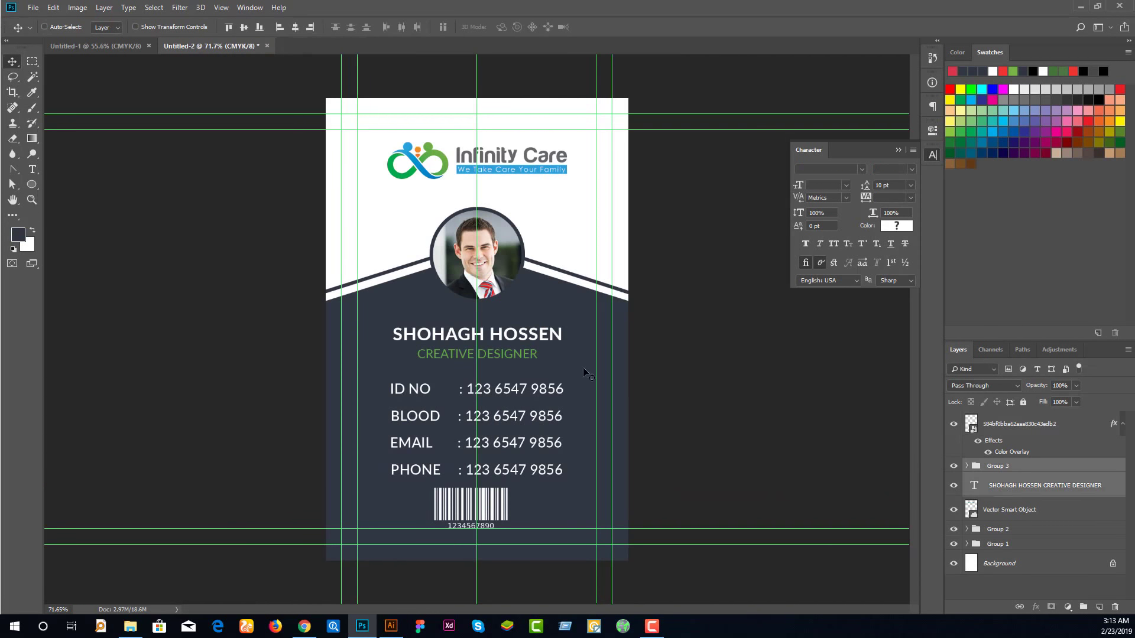
pyautogui.press('Up')
pyautogui.press('Up')
pyautogui.press('Up')
pyautogui.press('Up')
pyautogui.press('Up')
pyautogui.press('Up')
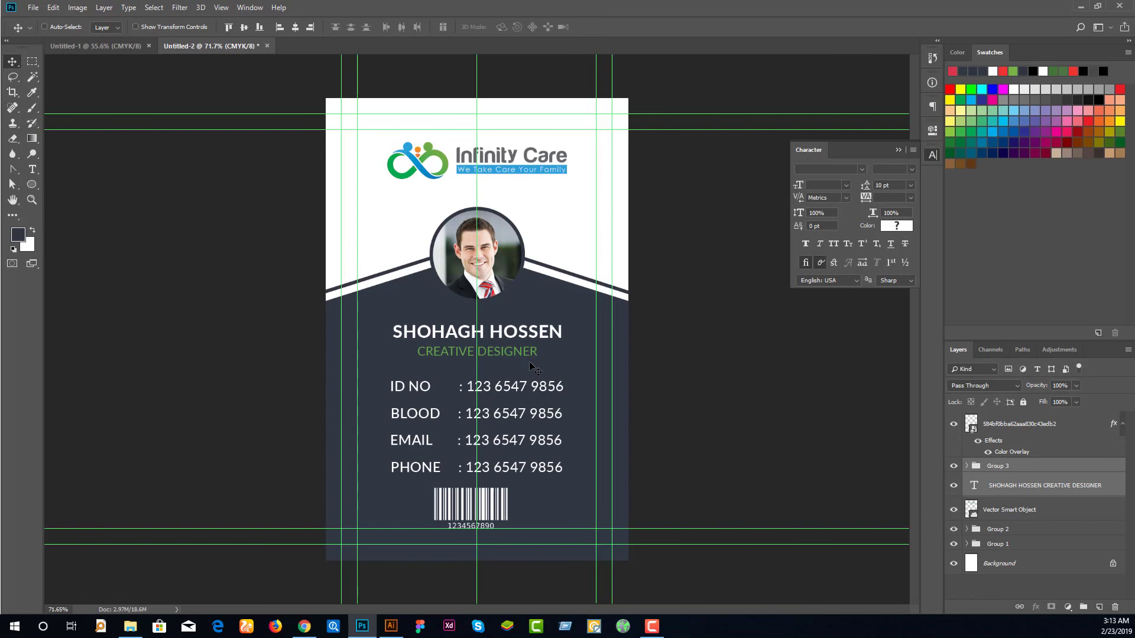
pyautogui.press('Up')
pyautogui.press('Up')
pyautogui.press('Up')
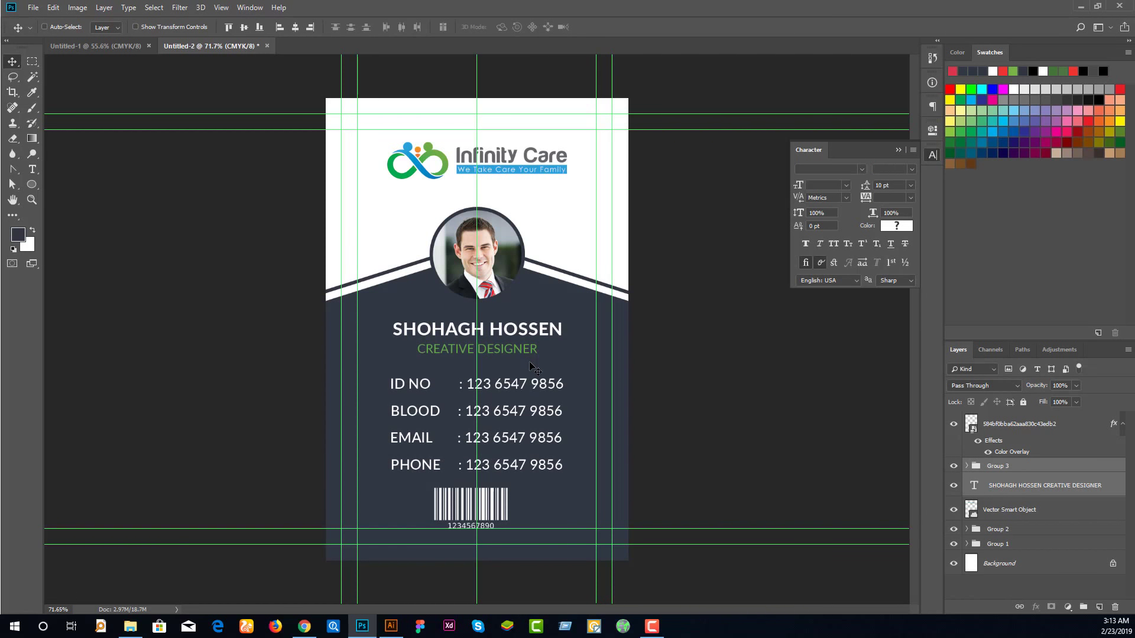
pyautogui.press('Up')
pyautogui.press('Up')
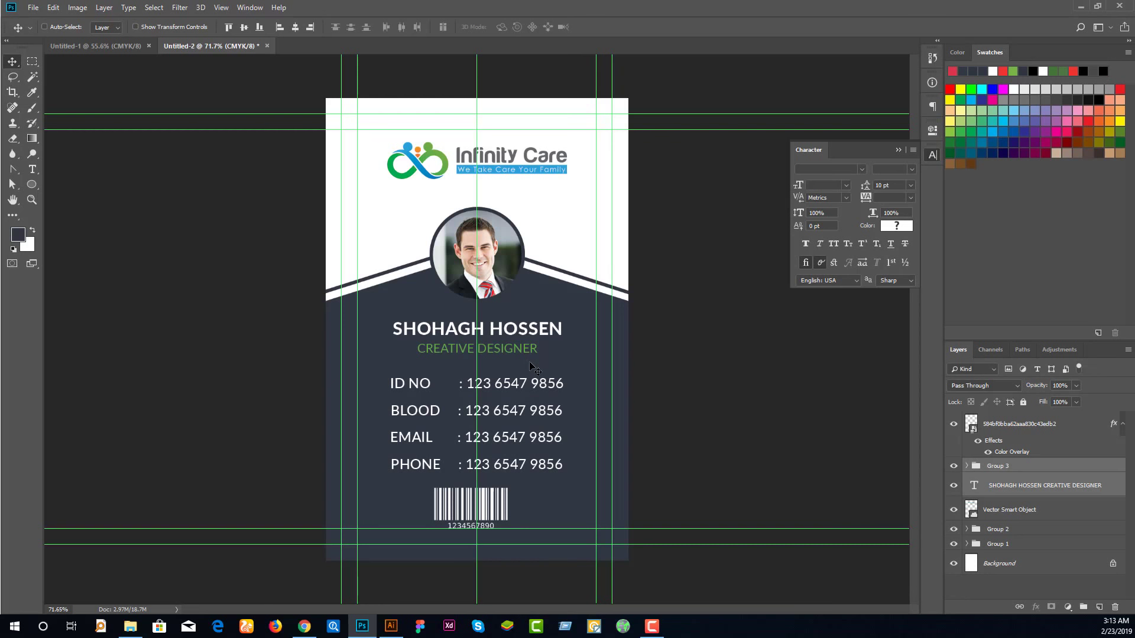
pyautogui.press('Up')
pyautogui.press('Up')
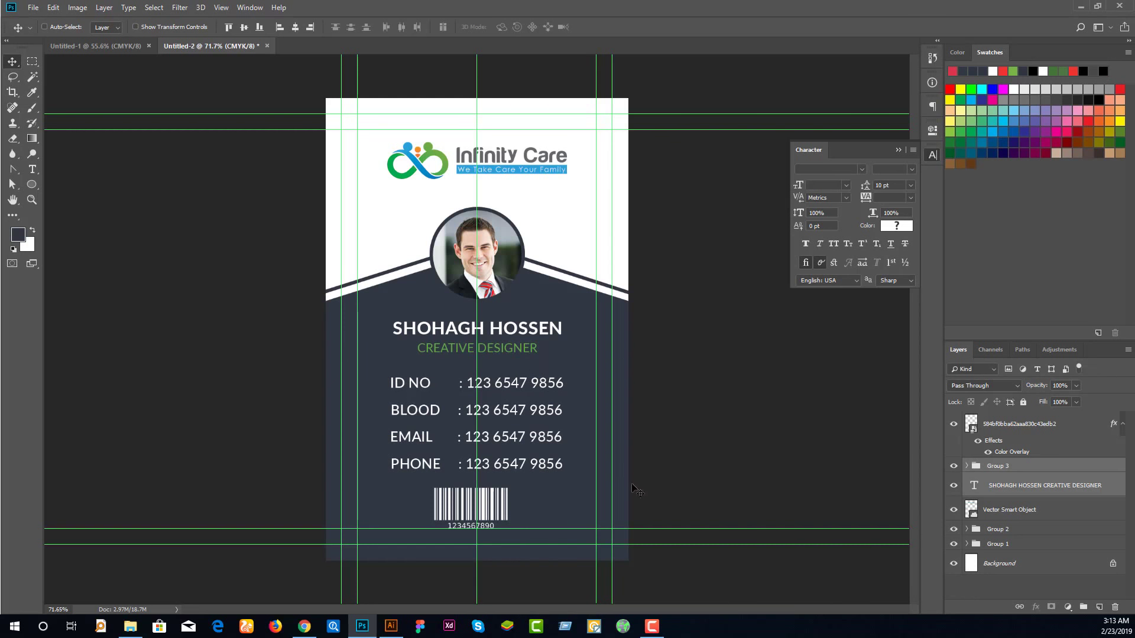
# - Reselect the barcode layer and draw a rectangular selection over the lower card area
pyautogui.click(1028, 424)
pyautogui.scroll(5, 462, 496)
pyautogui.scroll(3, 456, 551)
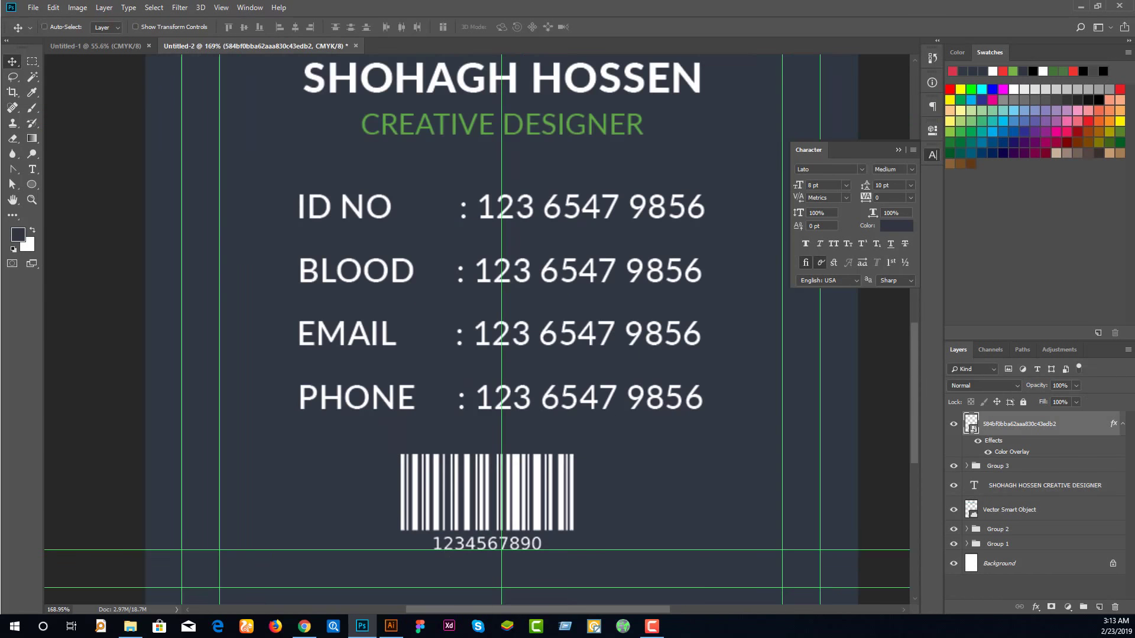
pyautogui.click(32, 61)
pyautogui.scroll(-2, 286, 402)
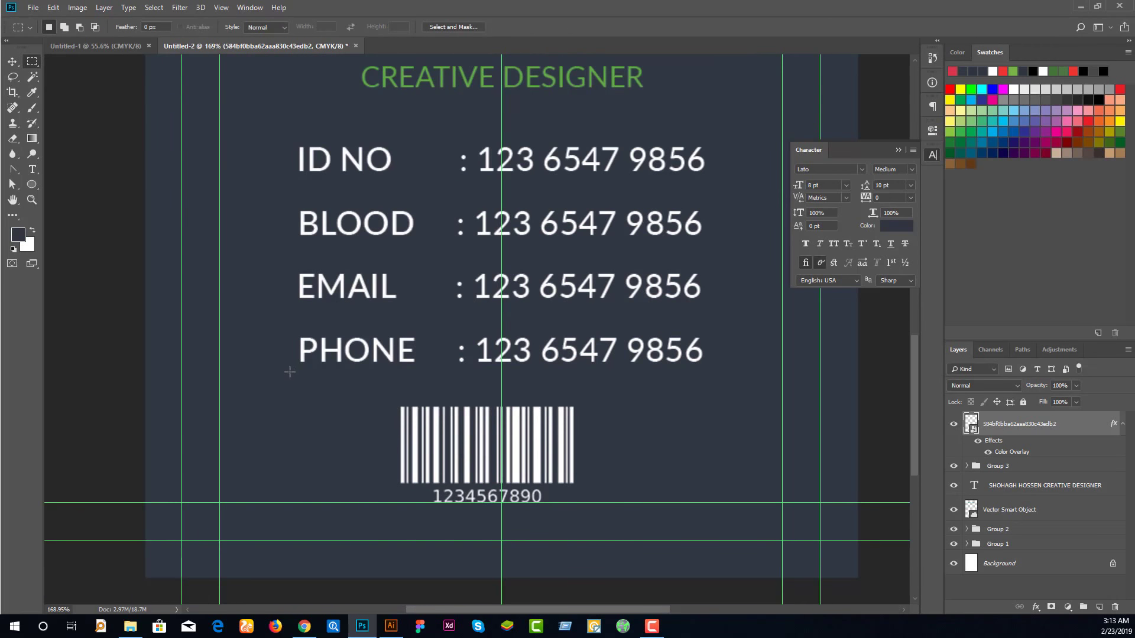
pyautogui.moveTo(289, 370)
pyautogui.mouseDown()
pyautogui.moveTo(614, 475)
pyautogui.moveTo(612, 540)
pyautogui.mouseUp()
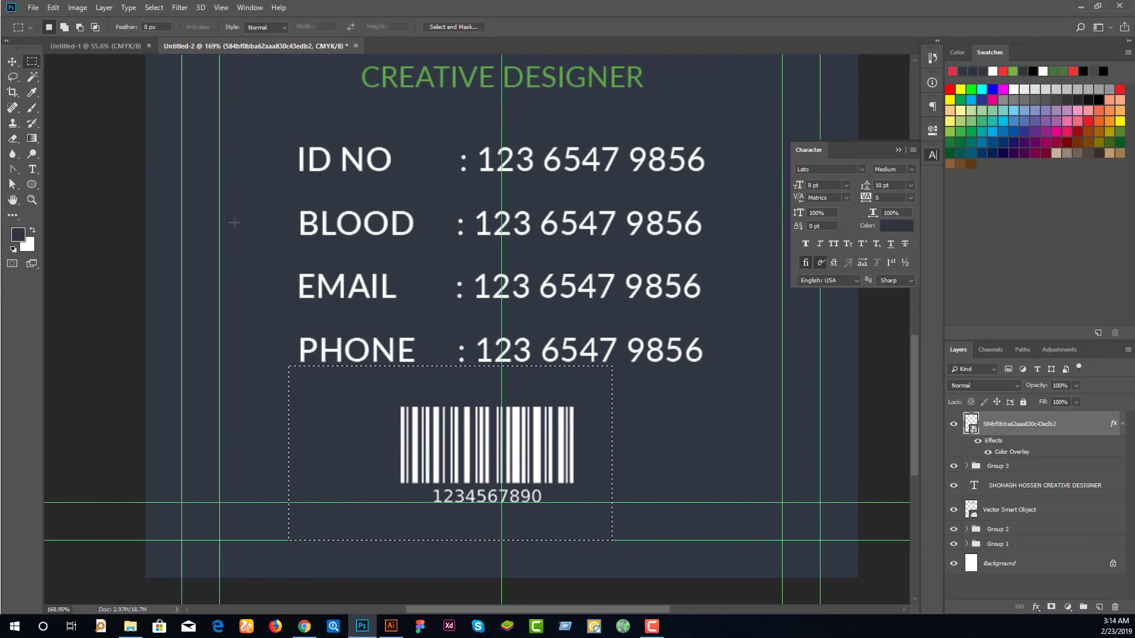
pyautogui.click(12, 62)
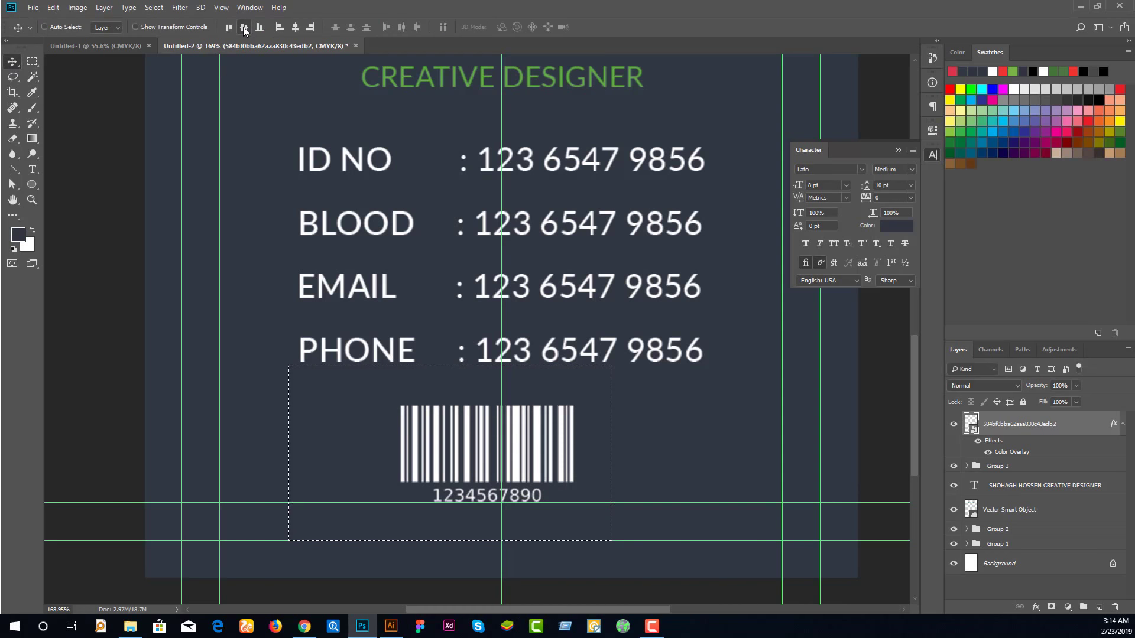
pyautogui.scroll(-3, 333, 165)
pyautogui.scroll(1, 588, 329)
# - Give the Rectangle 1 dark panel a dark textured Pattern Overlay at 101% scale
pyautogui.click(585, 319)
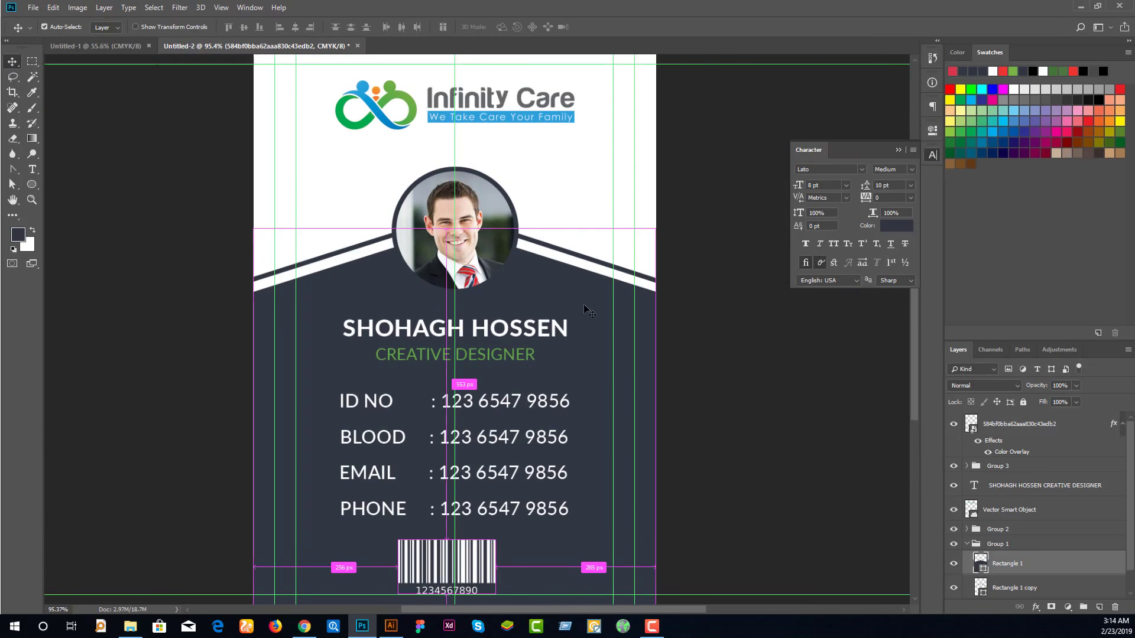
pyautogui.doubleClick(1078, 568)
pyautogui.click(674, 241)
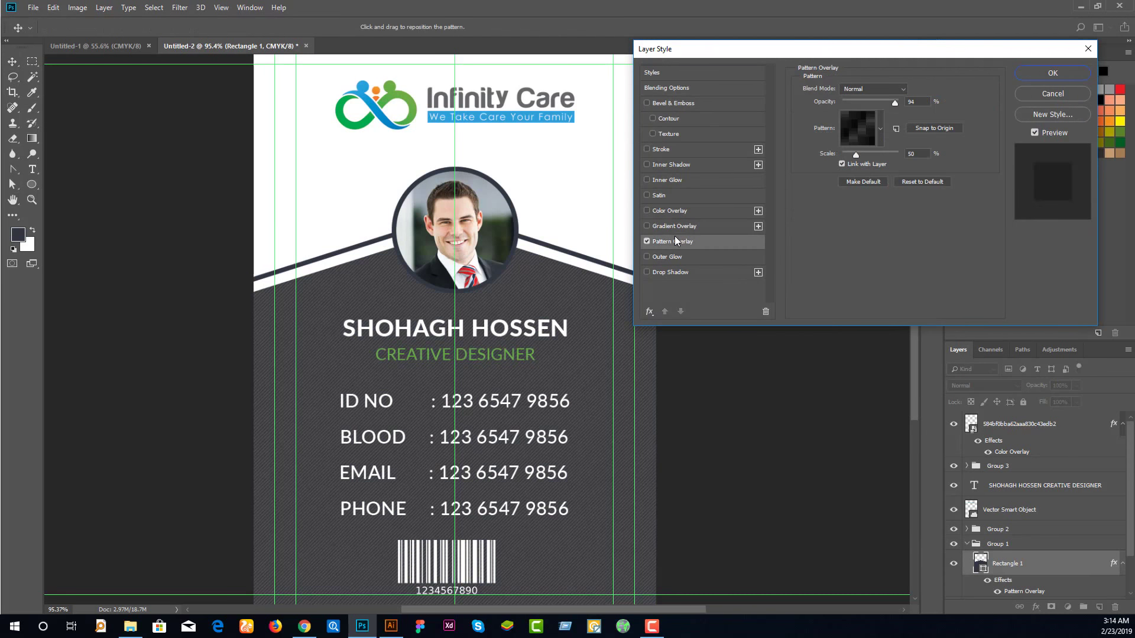
pyautogui.click(878, 129)
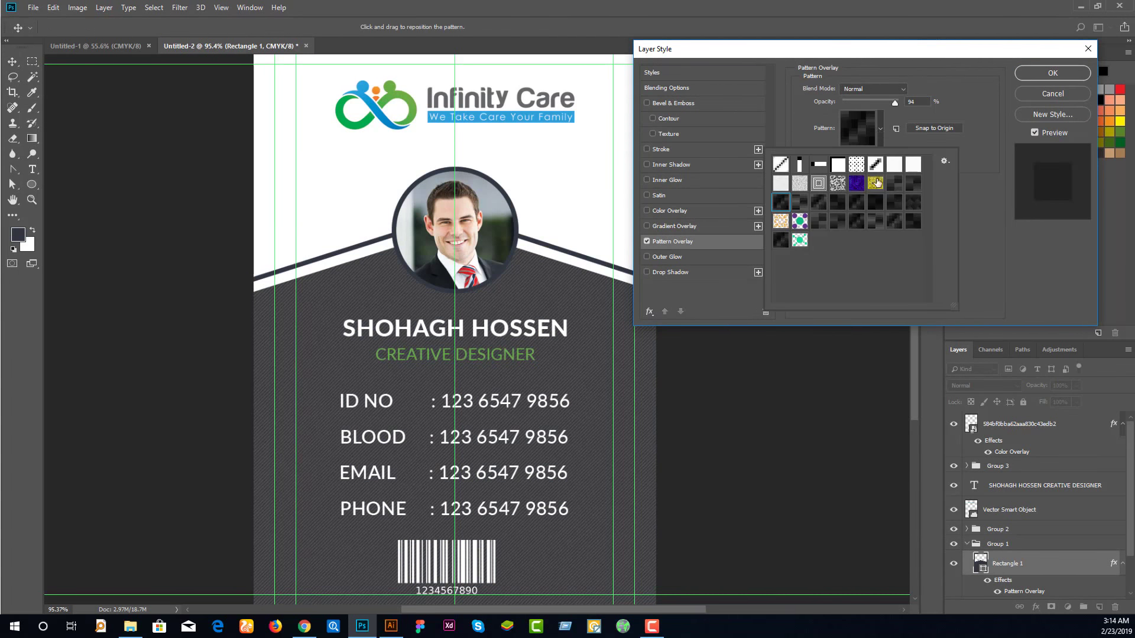
pyautogui.click(838, 202)
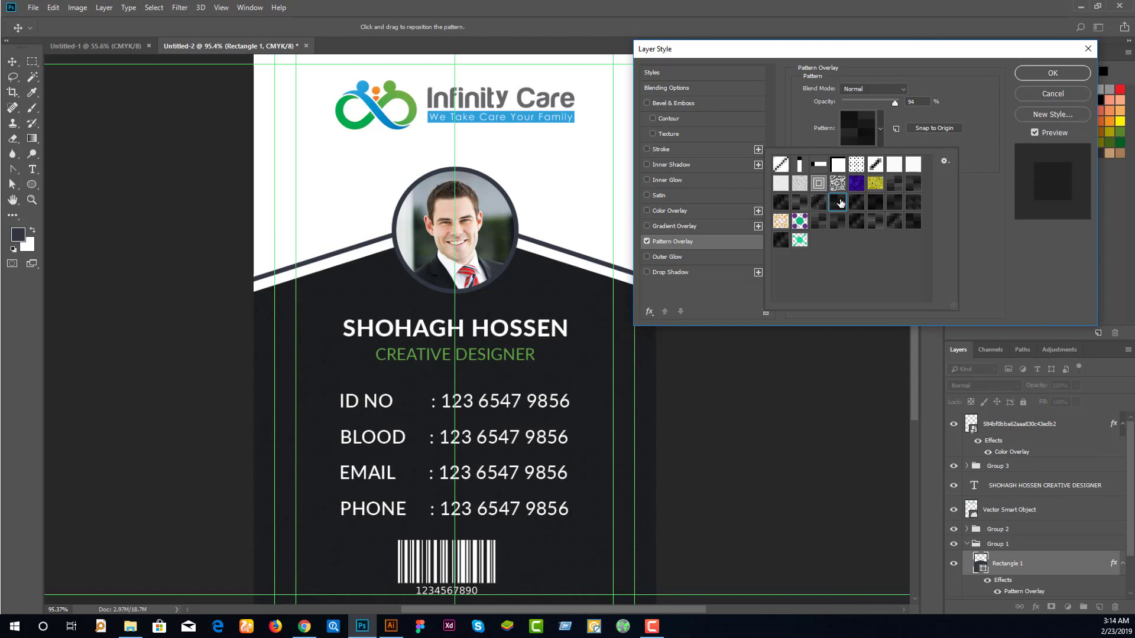
pyautogui.click(899, 150)
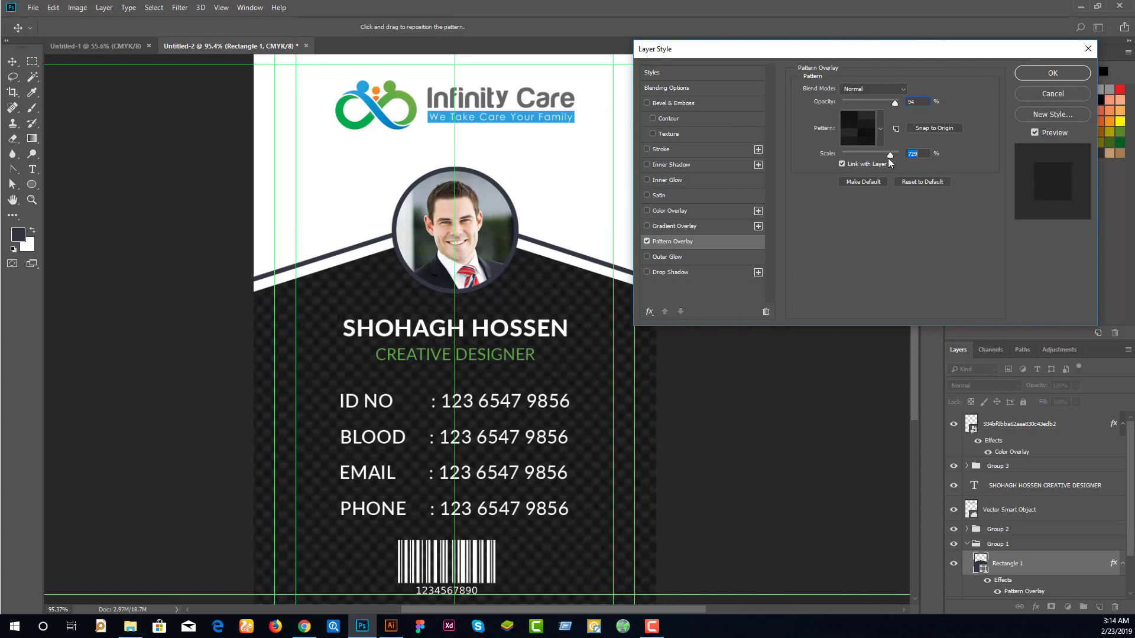
pyautogui.moveTo(884, 158); pyautogui.dragTo(871, 158)
pyautogui.click(1051, 75)
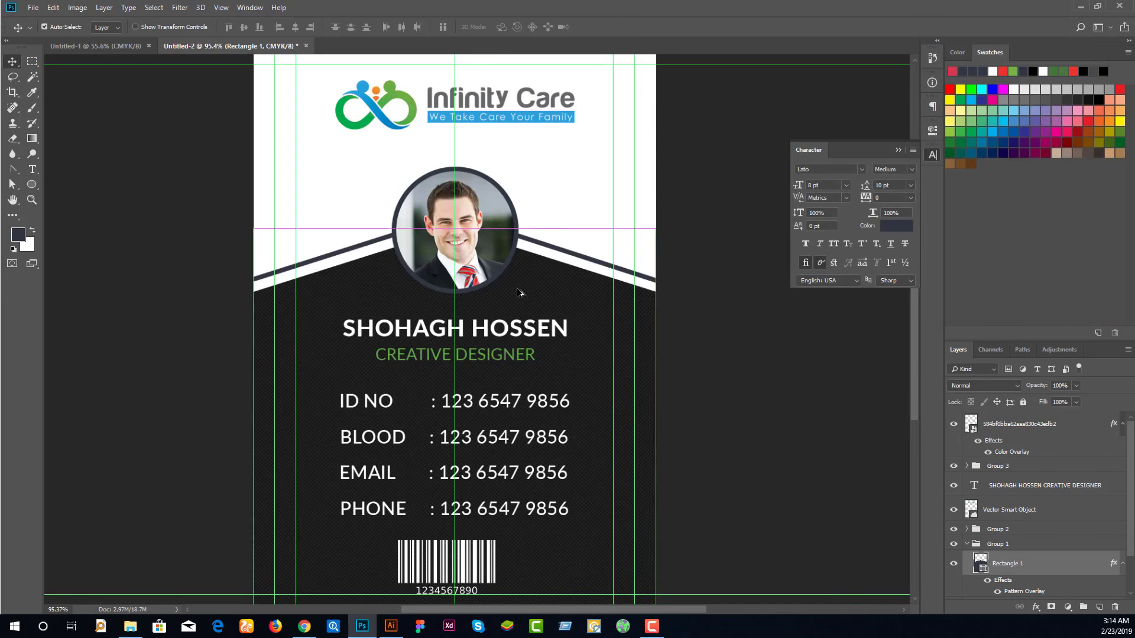
pyautogui.scroll(-1, 519, 293)
pyautogui.scroll(-1, 488, 296)
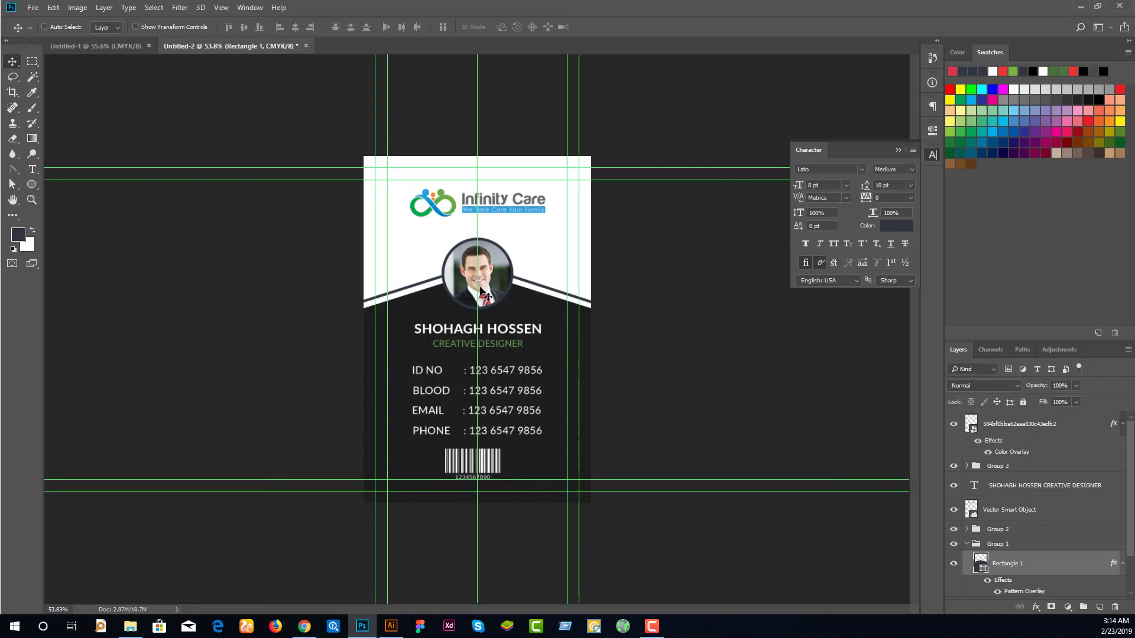
# - Use a small spacing selection box to place a horizontal guide just above ID NO
pyautogui.scroll(3, 467, 413)
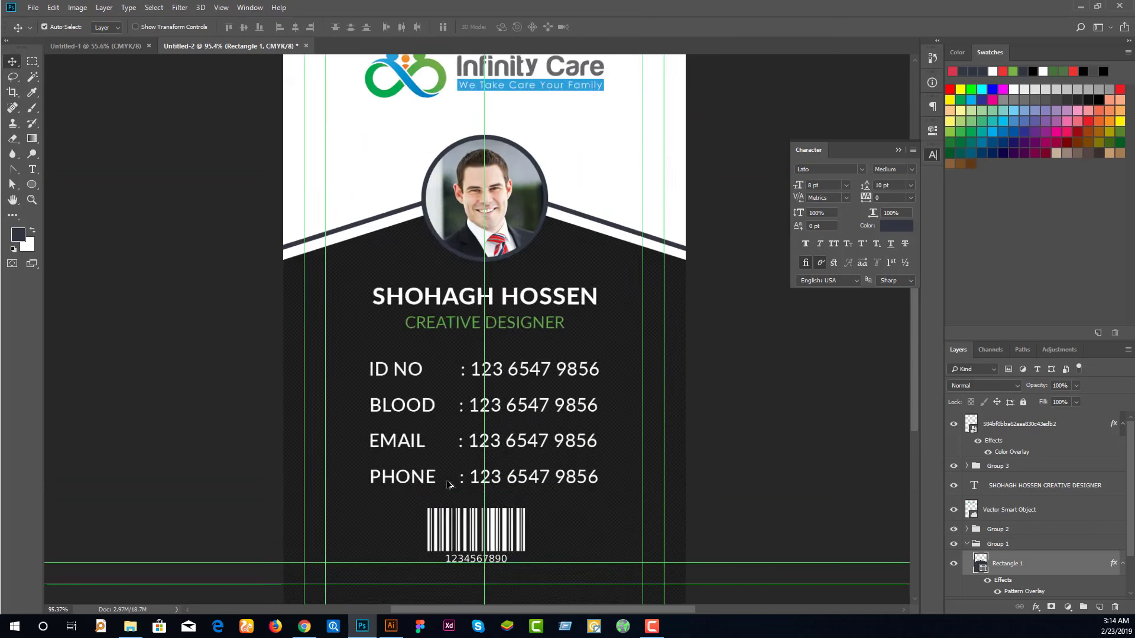
pyautogui.scroll(3, 451, 481)
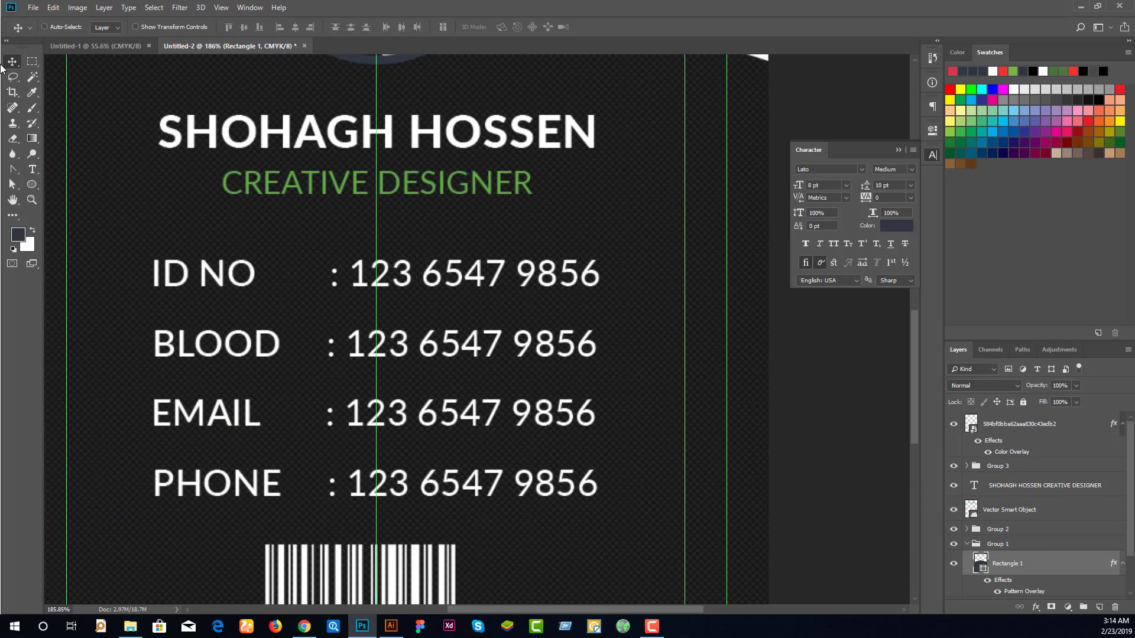
pyautogui.click(32, 61)
pyautogui.scroll(-2, 405, 327)
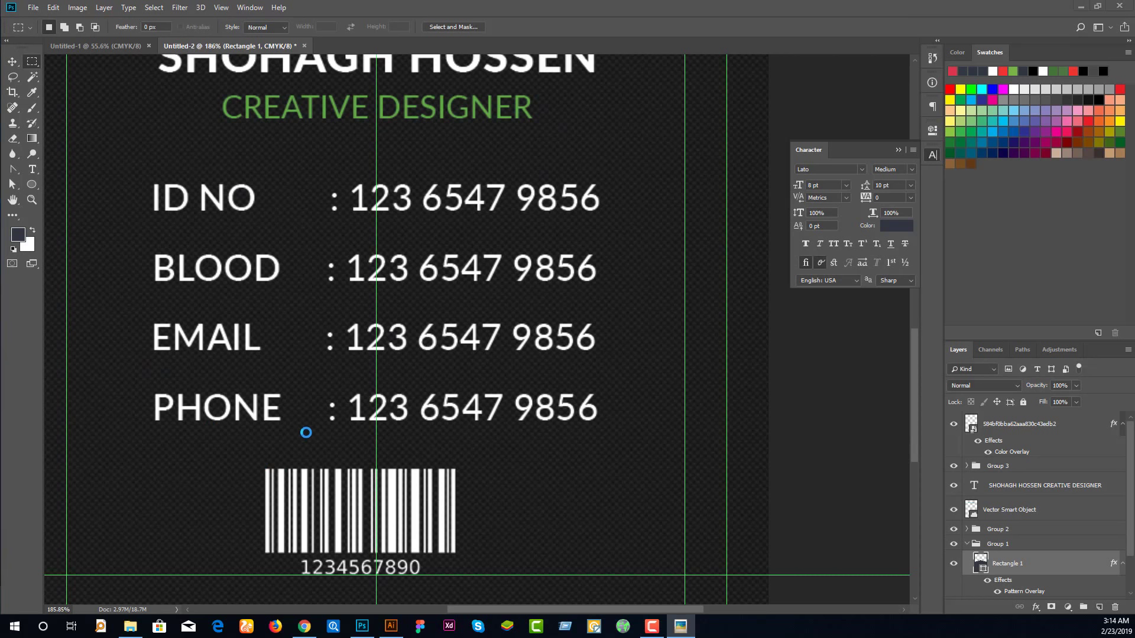
pyautogui.moveTo(250, 420); pyautogui.dragTo(343, 461)
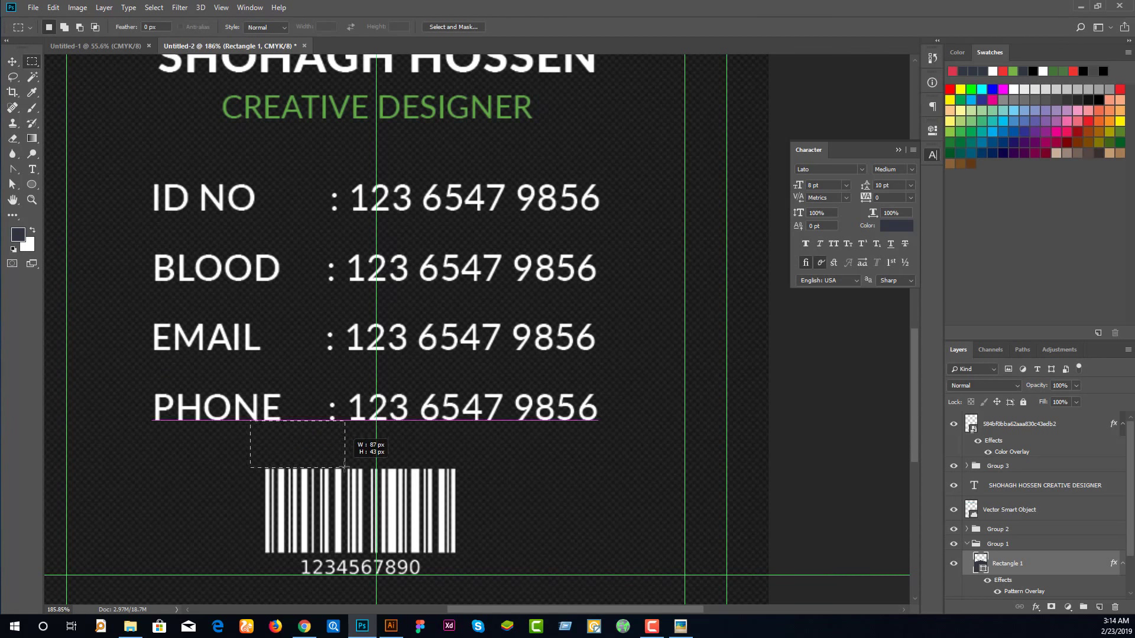
pyautogui.scroll(-3, 412, 477)
pyautogui.moveTo(350, 463); pyautogui.dragTo(318, 313)
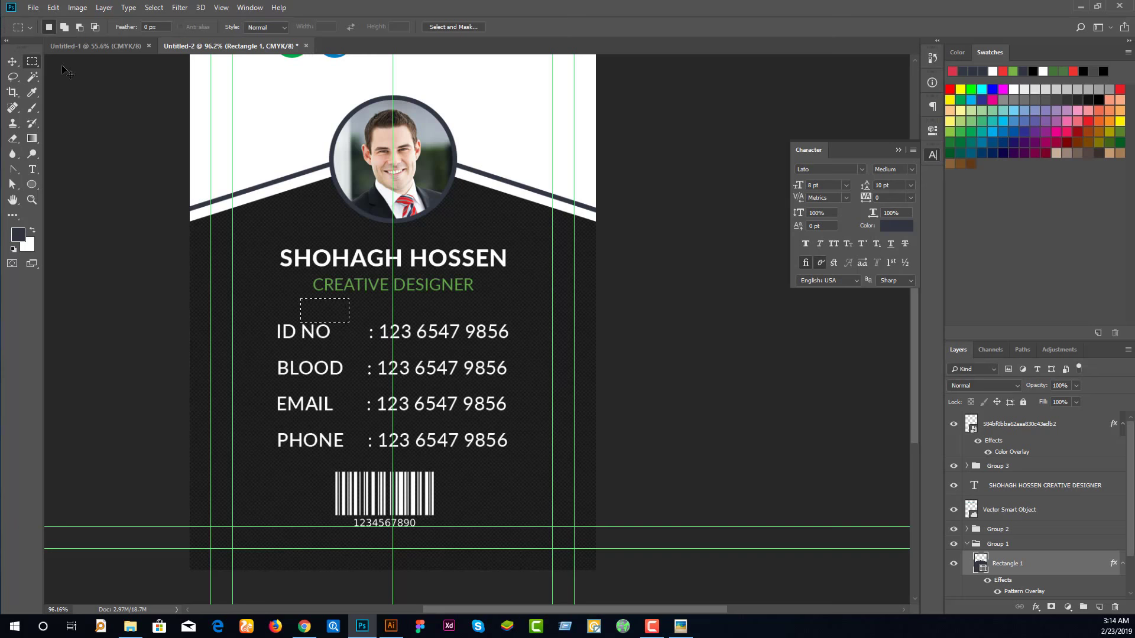
pyautogui.hotkey('ctrl', 'r')
pyautogui.moveTo(294, 60); pyautogui.dragTo(322, 308)
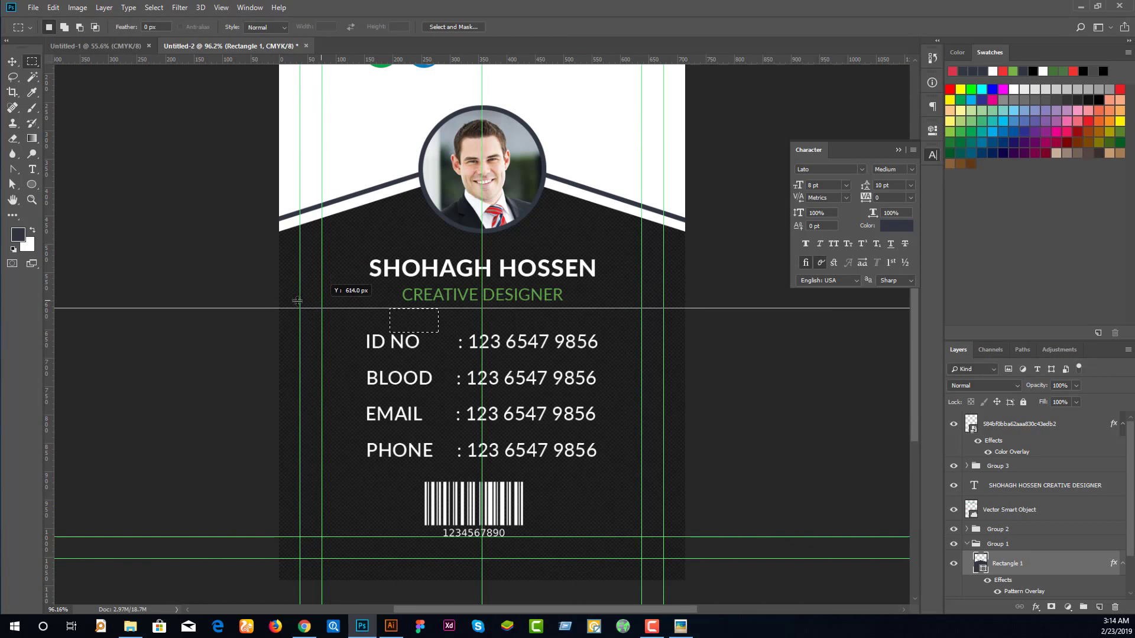
pyautogui.click(12, 61)
pyautogui.hotkey('ctrl', 'd')
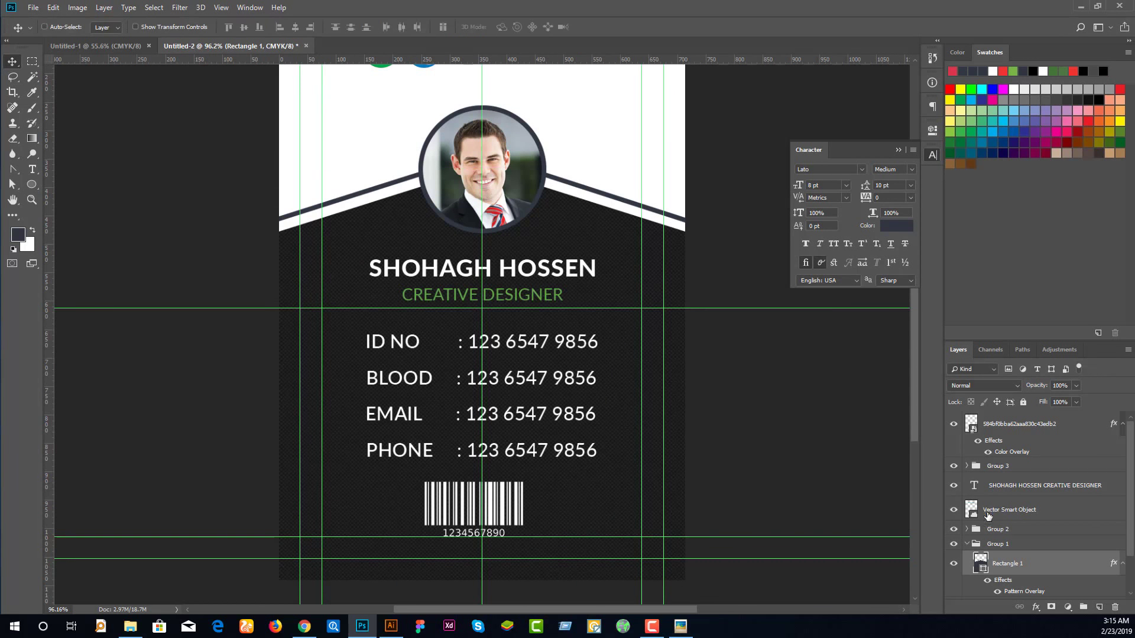
# - Move the name and job-title text down about 9 px, then hide guides and review the card
pyautogui.click(1037, 488)
pyautogui.moveTo(516, 280); pyautogui.dragTo(516, 285)
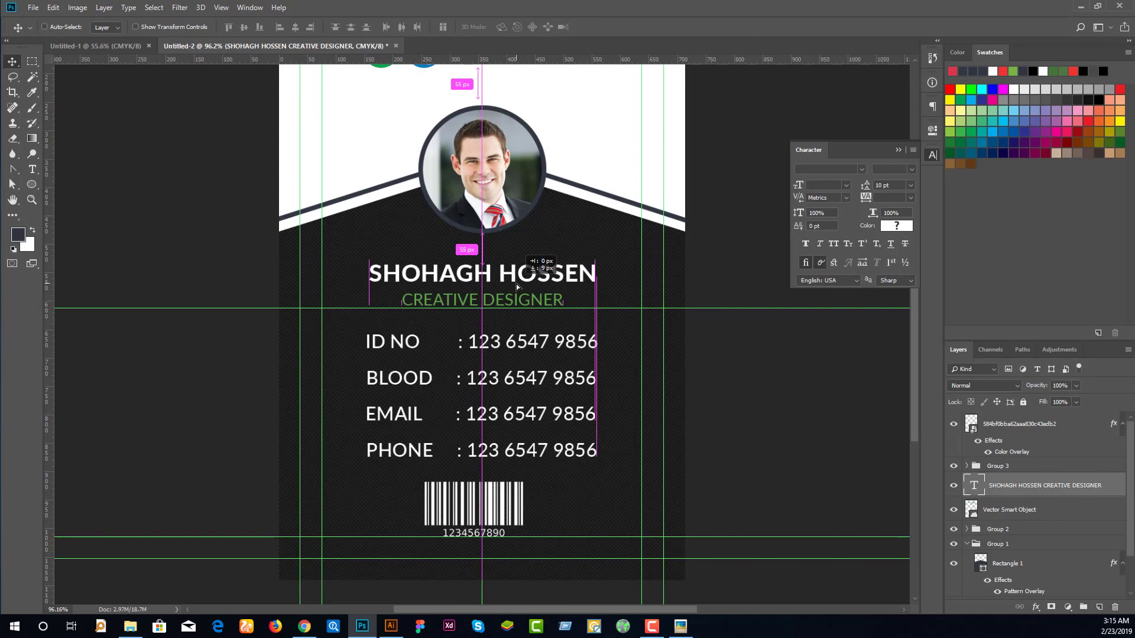
pyautogui.hotkey('ctrl', '-')
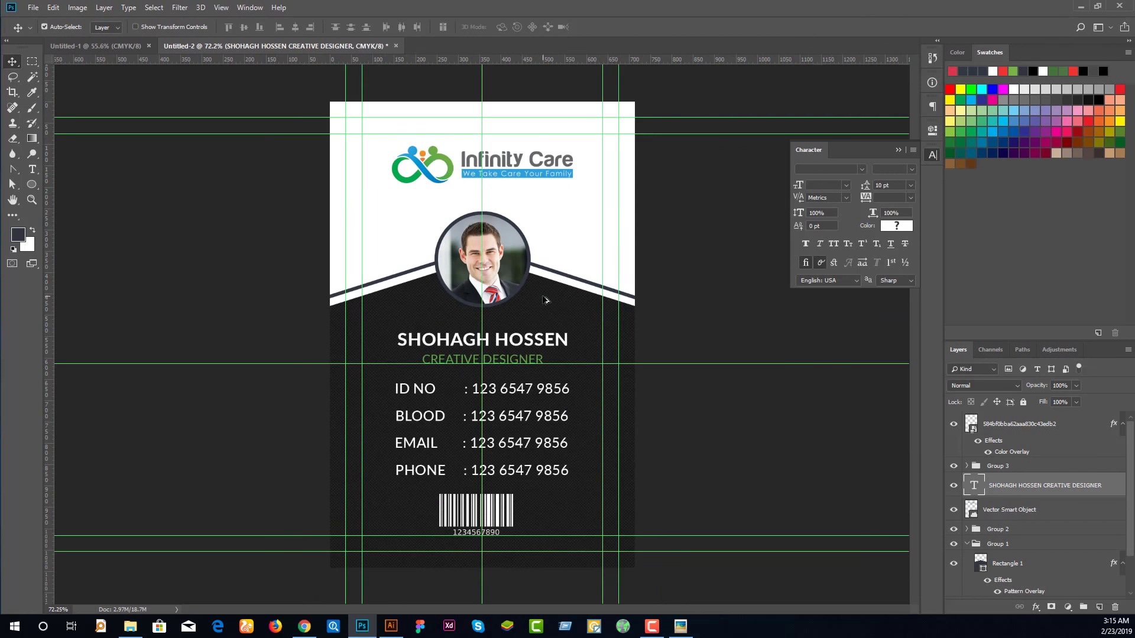
pyautogui.hotkey('ctrl', ';')
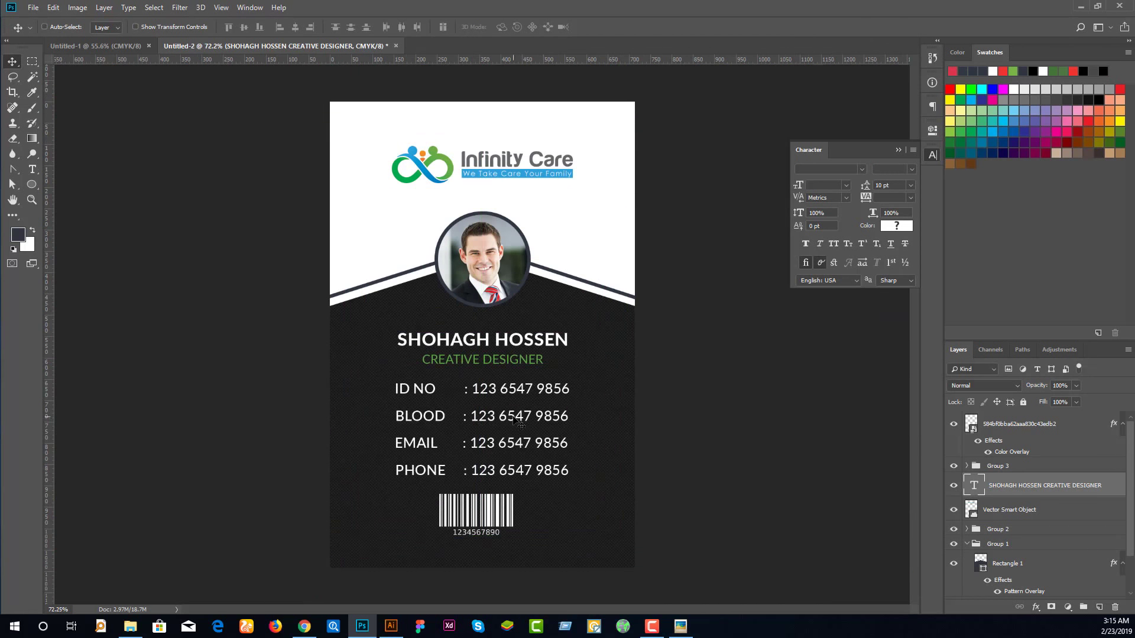
pyautogui.hotkey('ctrl', '-')
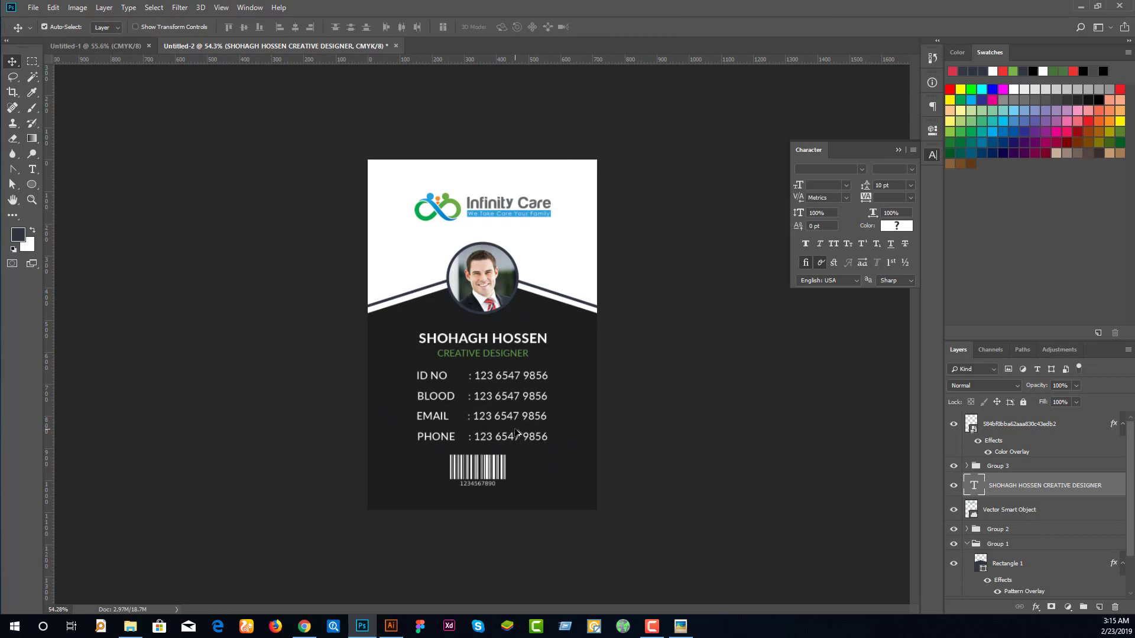
pyautogui.hotkey('ctrl', '+')
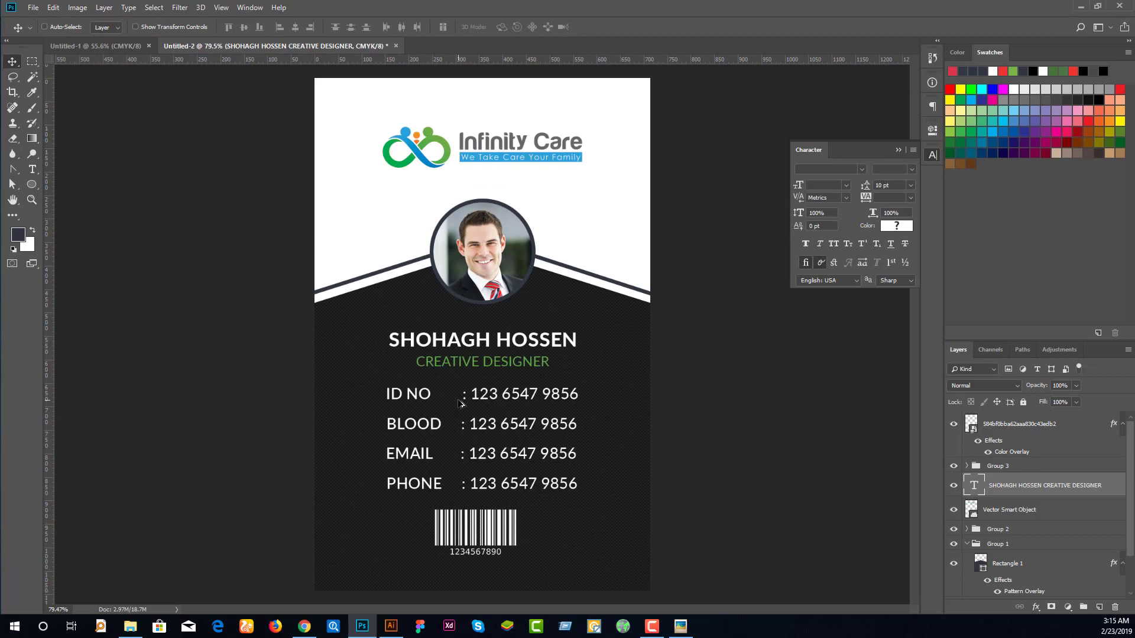
pyautogui.hotkey('ctrl', '-')
pyautogui.scroll(-1, 412, 428)
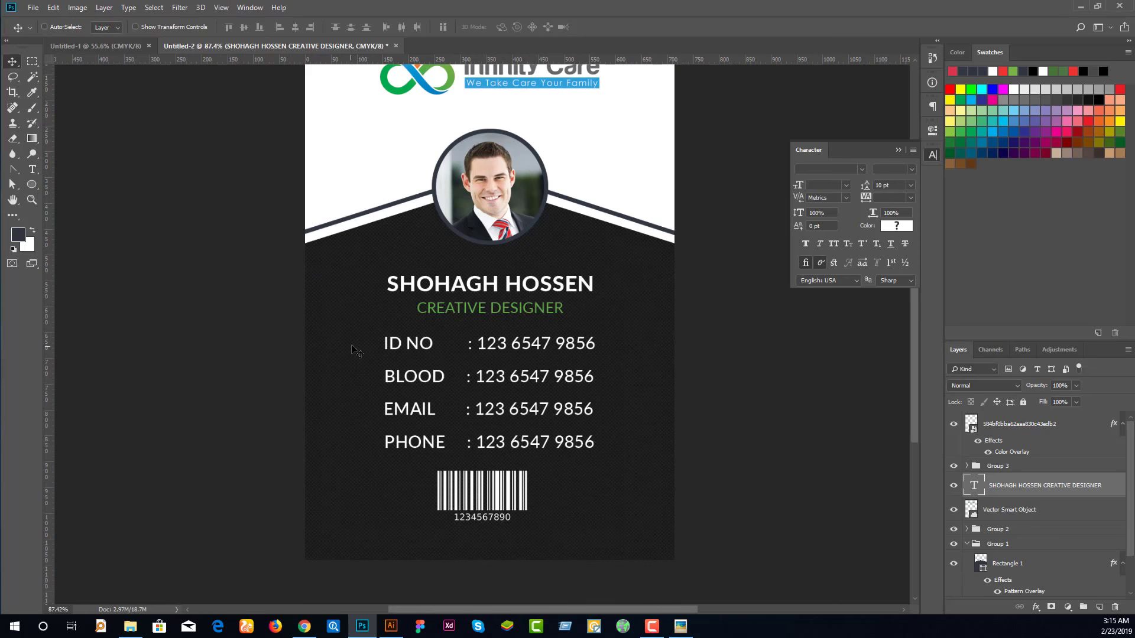
pyautogui.scroll(-3, 402, 431)
pyautogui.scroll(2, 394, 436)
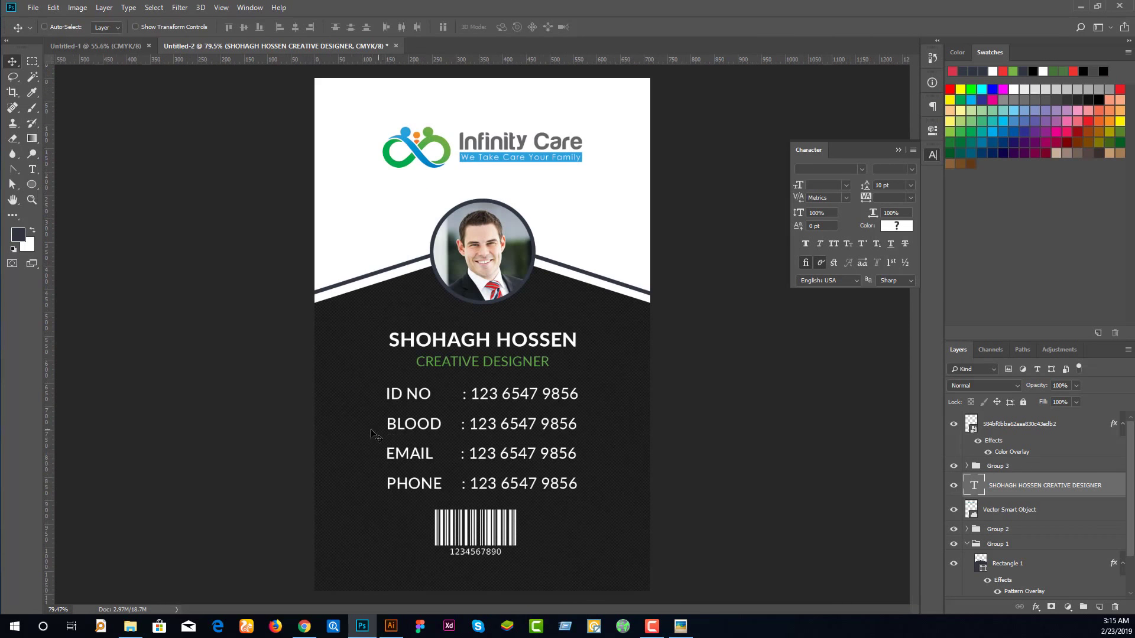
# - Draw a tall rectangle along the card's left edge with guides visible
pyautogui.rightClick(32, 184)
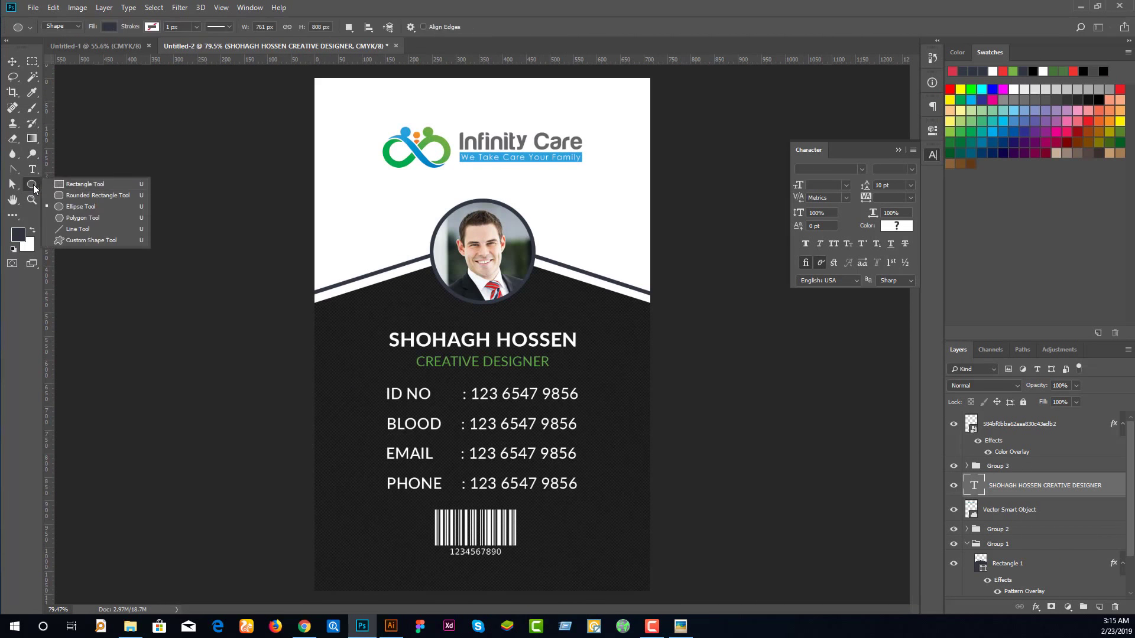
pyautogui.click(84, 187)
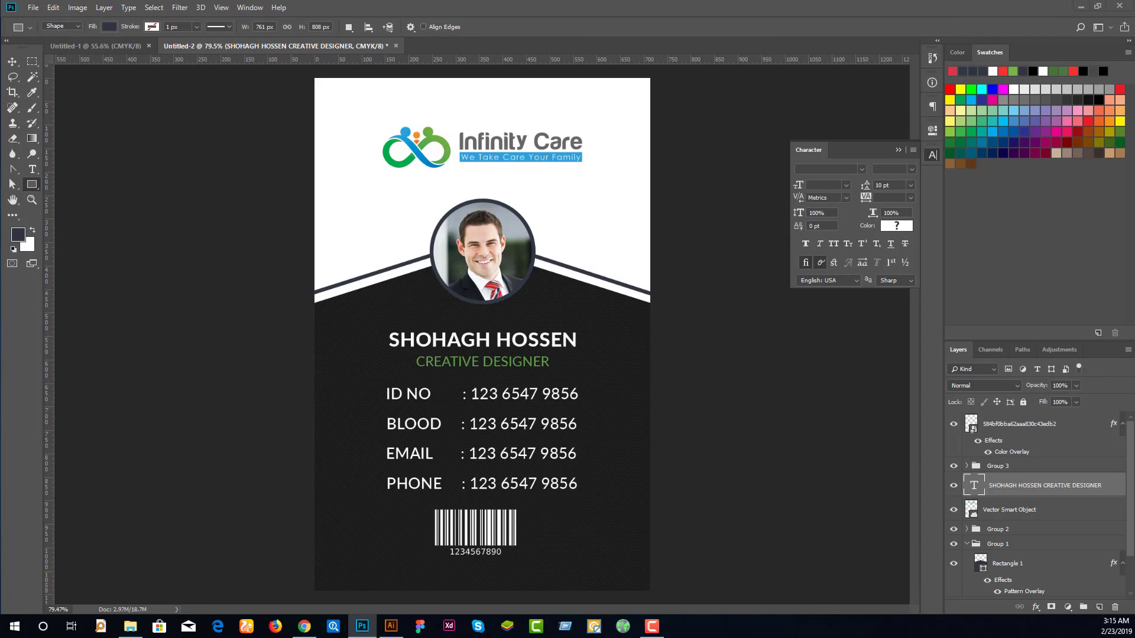
pyautogui.click(325, 497)
pyautogui.hotkey('ctrl', ';')
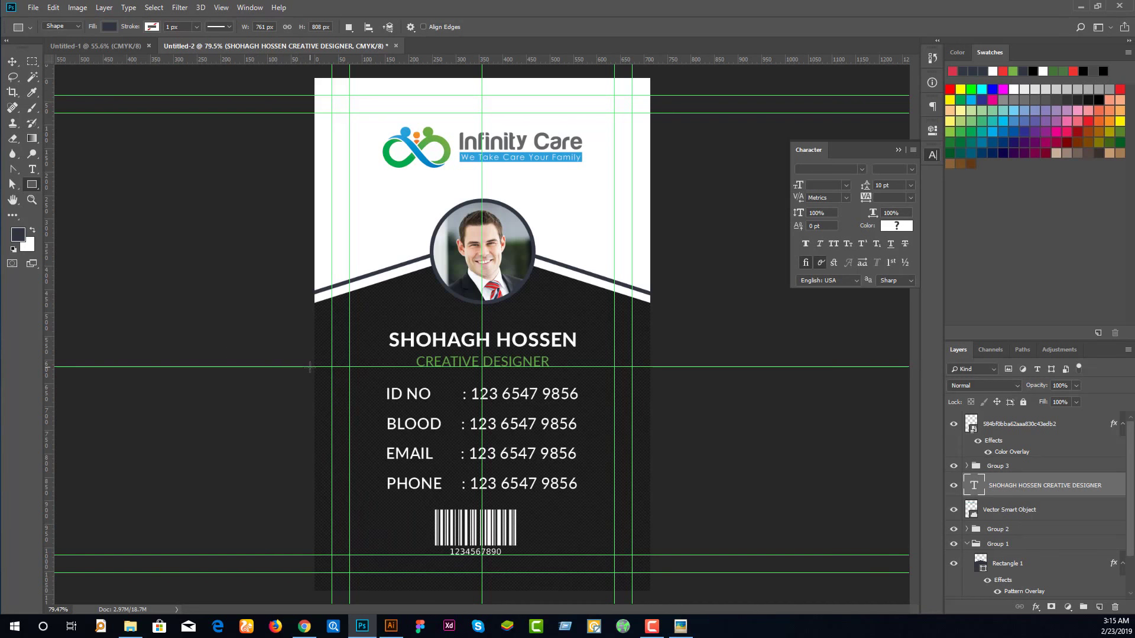
pyautogui.moveTo(309, 367); pyautogui.dragTo(349, 592)
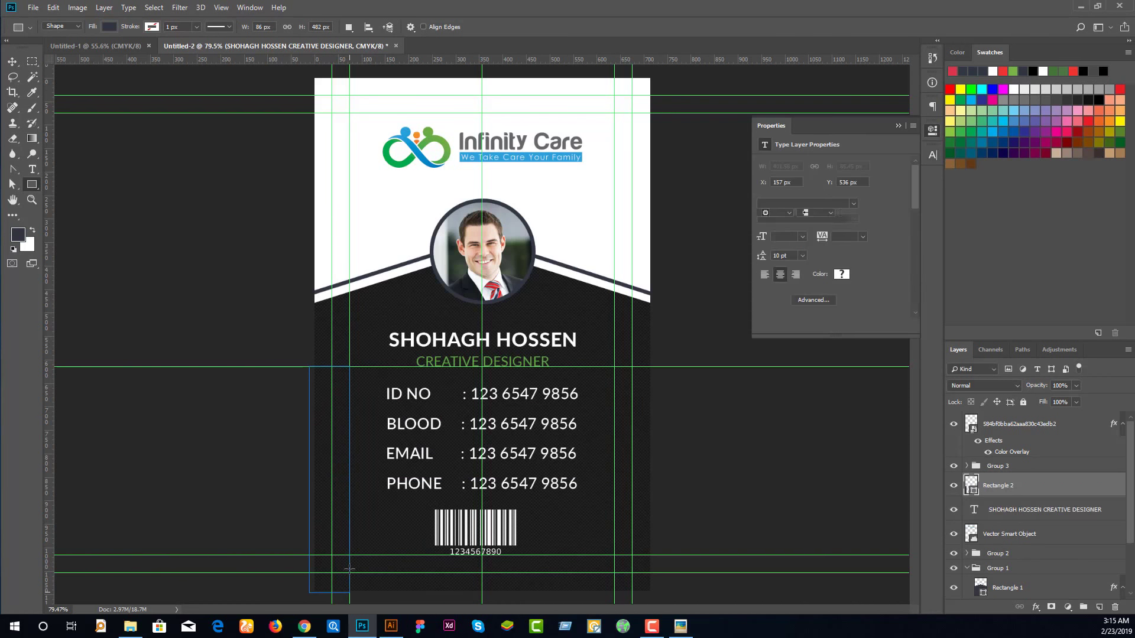
# - Free-transform the rectangle into a narrow 75 × 478 px strip trimmed to the guide
pyautogui.hotkey('ctrl', 't')
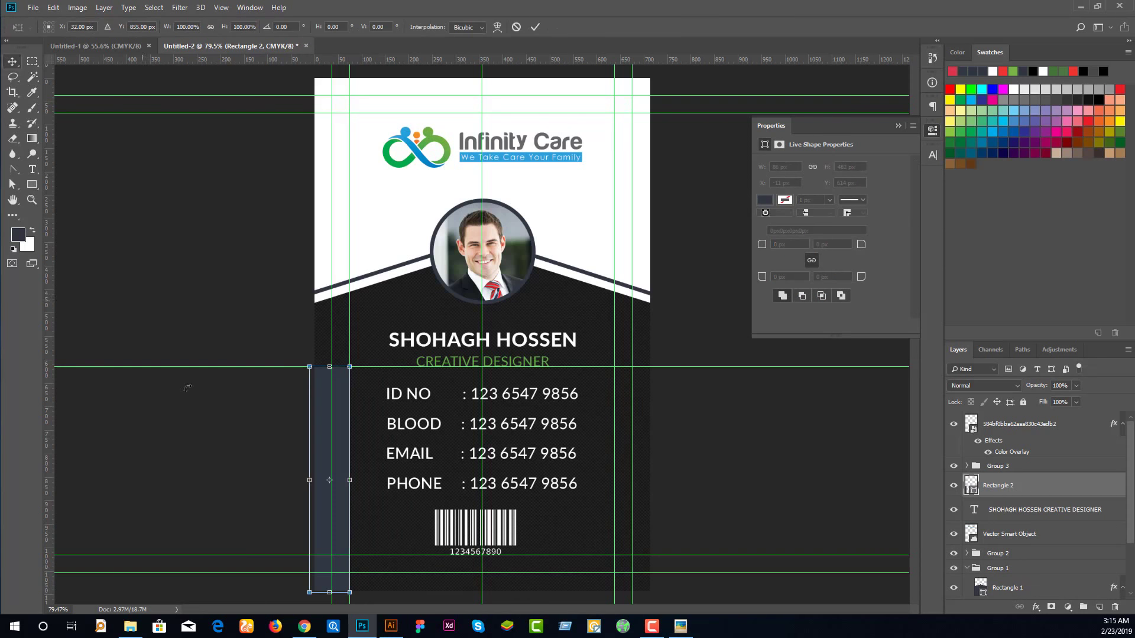
pyautogui.hotkey('ctrl', '+')
pyautogui.moveTo(234, 475); pyautogui.dragTo(359, 476)
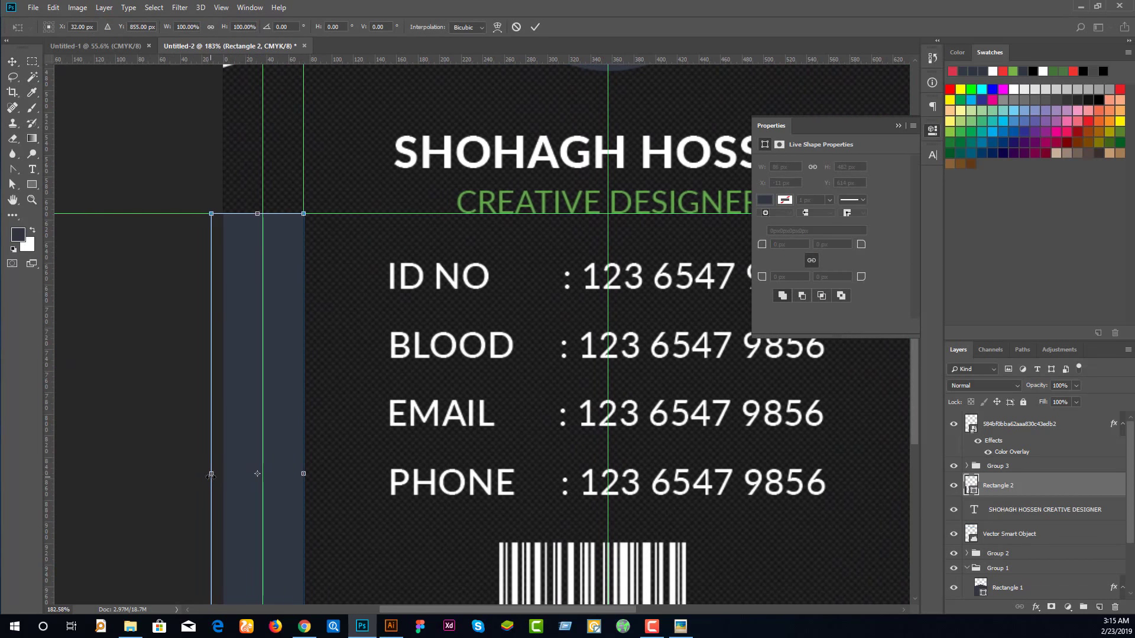
pyautogui.moveTo(212, 473); pyautogui.dragTo(222, 475)
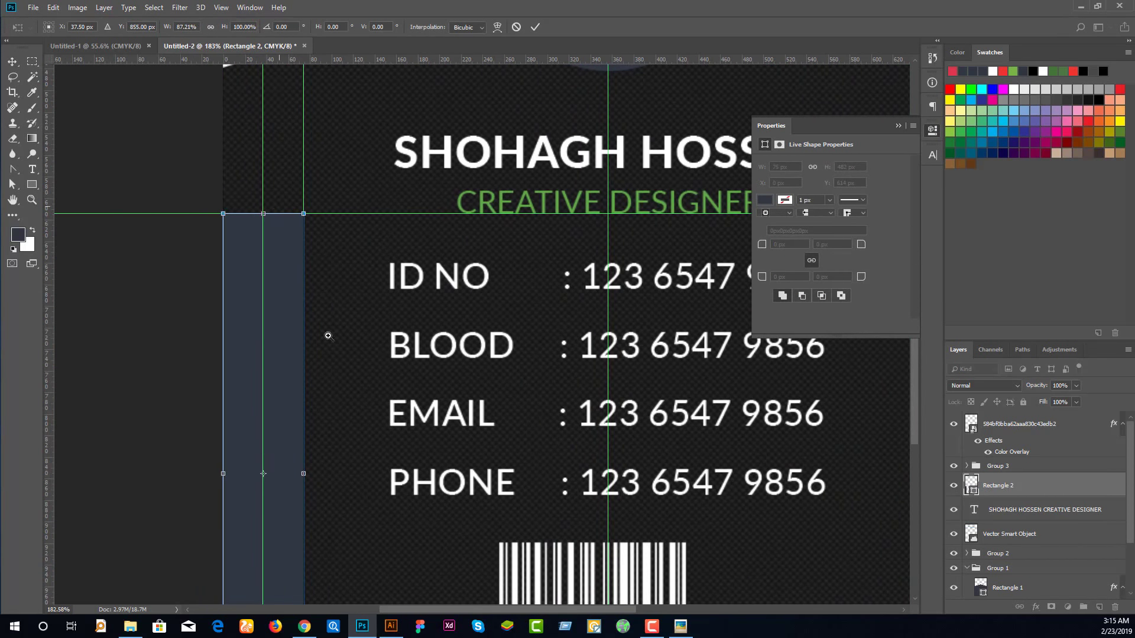
pyautogui.moveTo(353, 503); pyautogui.dragTo(357, 264)
pyautogui.scroll(5, 239, 475)
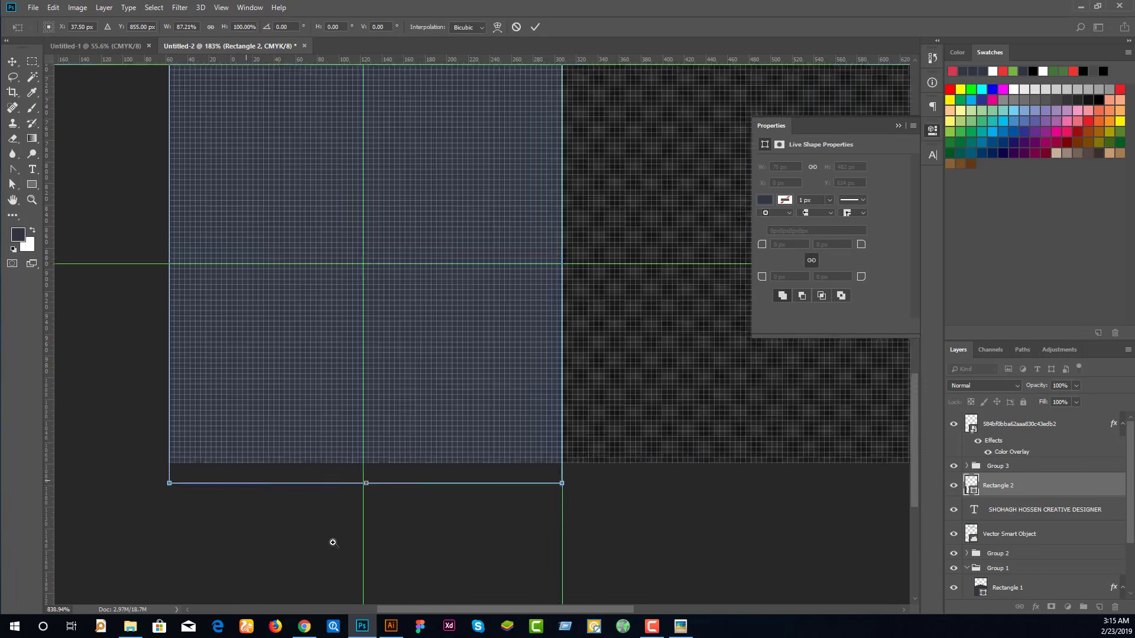
pyautogui.moveTo(388, 481); pyautogui.dragTo(388, 458)
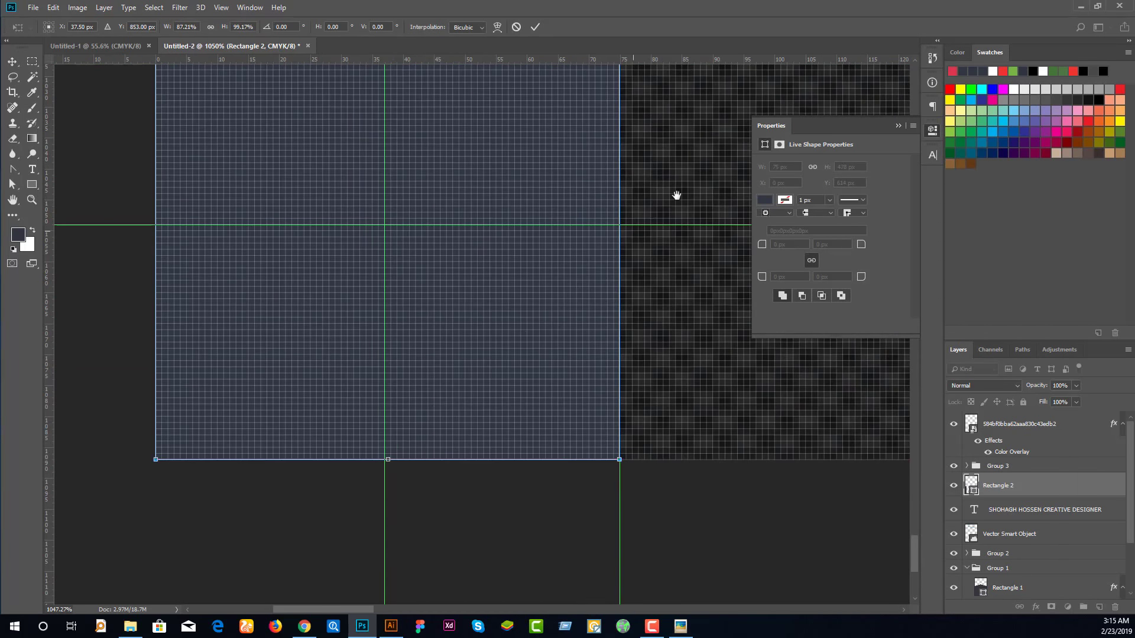
pyautogui.scroll(-5, 509, 410)
pyautogui.scroll(3, 465, 295)
pyautogui.scroll(3, 428, 473)
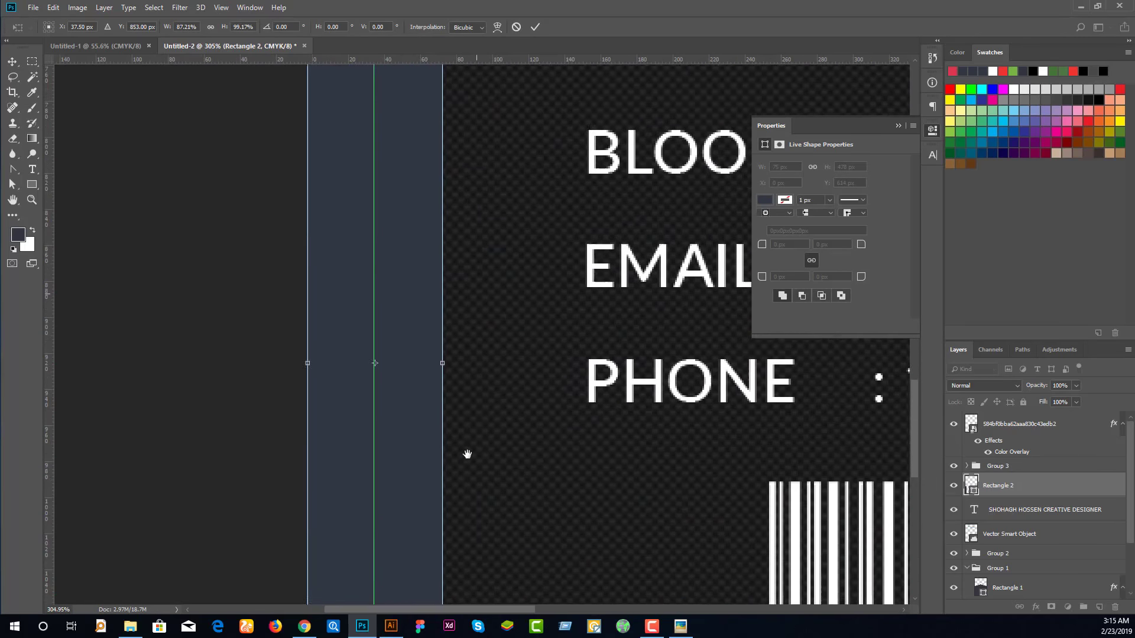
pyautogui.scroll(2, 466, 456)
pyautogui.scroll(2, 445, 519)
pyautogui.scroll(-3, 452, 449)
pyautogui.press('Return')
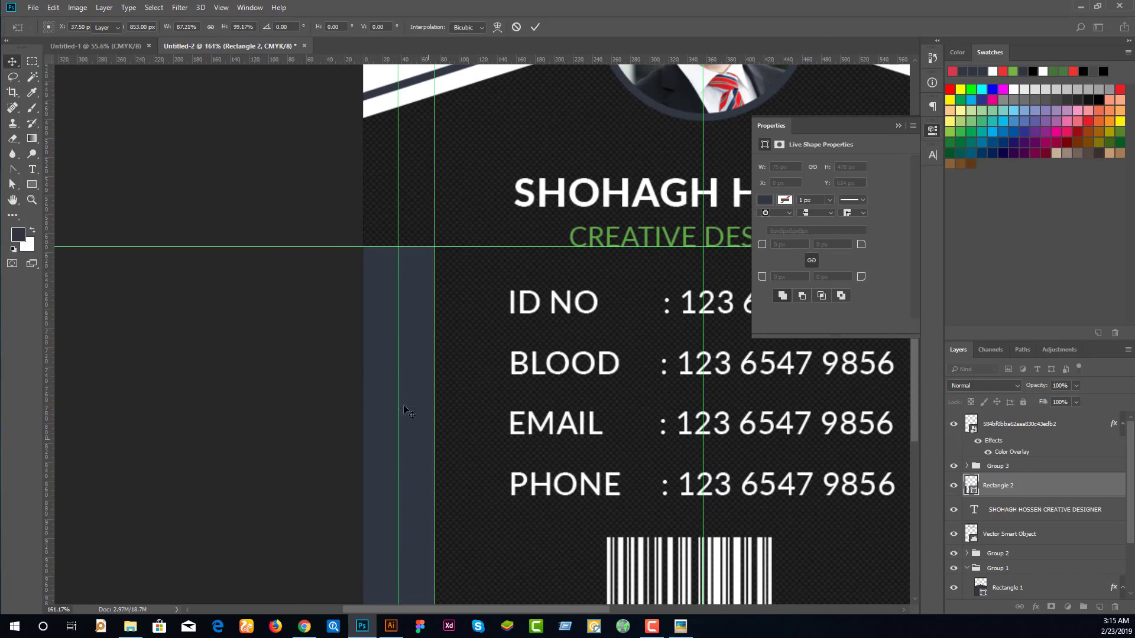
# - Lower the strip's top-right anchor so its top edge slants downward
pyautogui.click(12, 184)
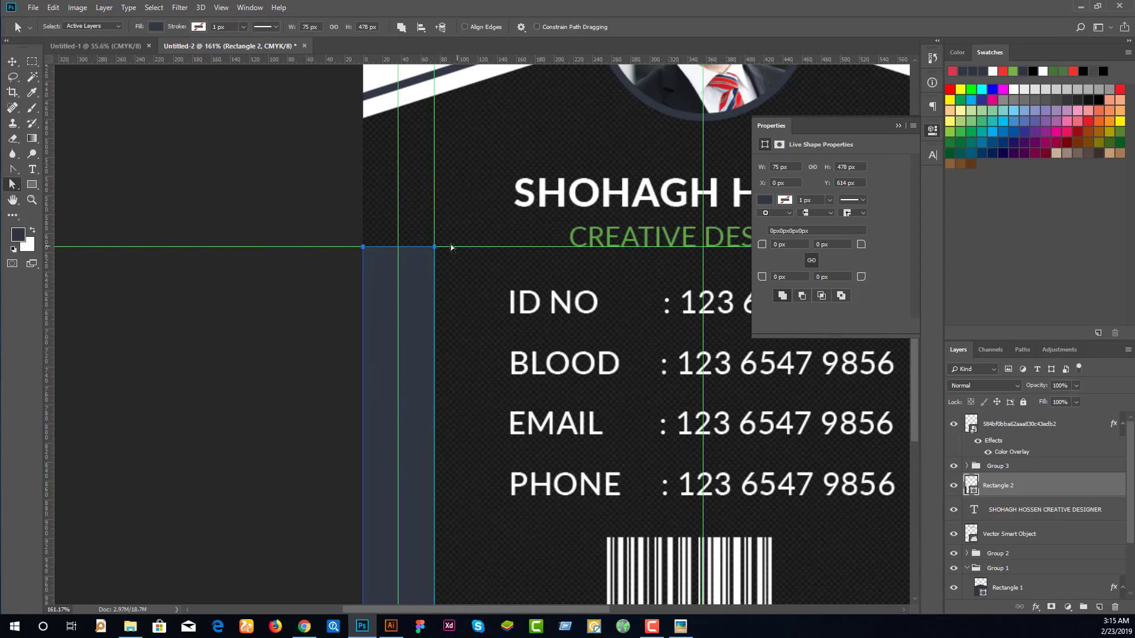
pyautogui.moveTo(436, 250); pyautogui.dragTo(432, 295)
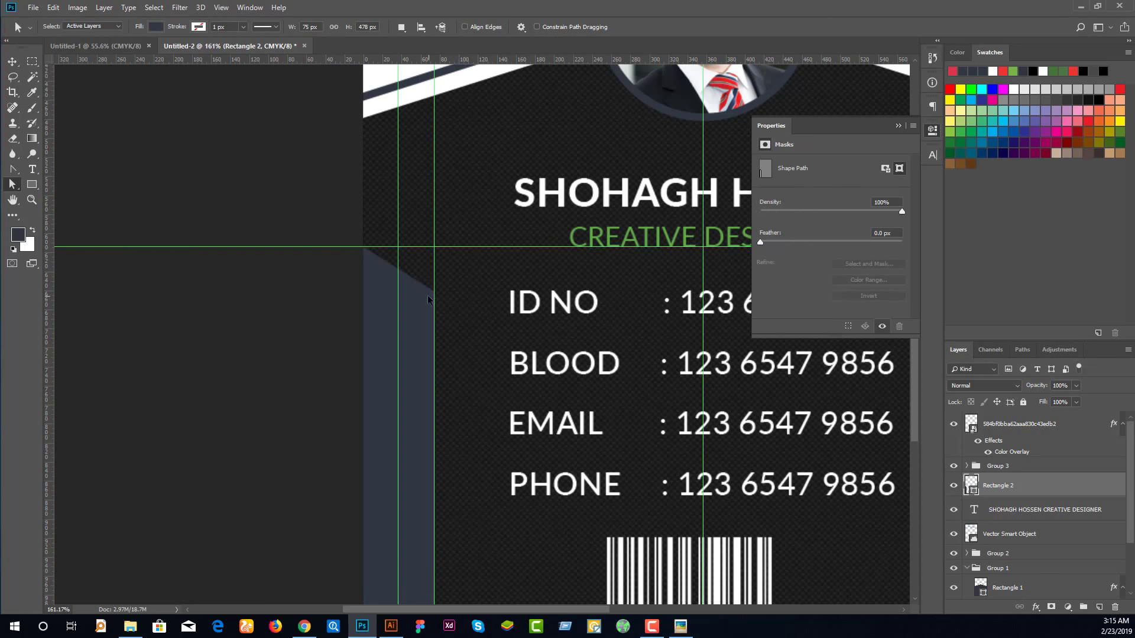
pyautogui.keyDown('alt'); pyautogui.scroll(-5, 428, 300); pyautogui.keyUp('alt')
# - Fill the strip with the logo's green and move its layer to the top
pyautogui.doubleClick(970, 483)
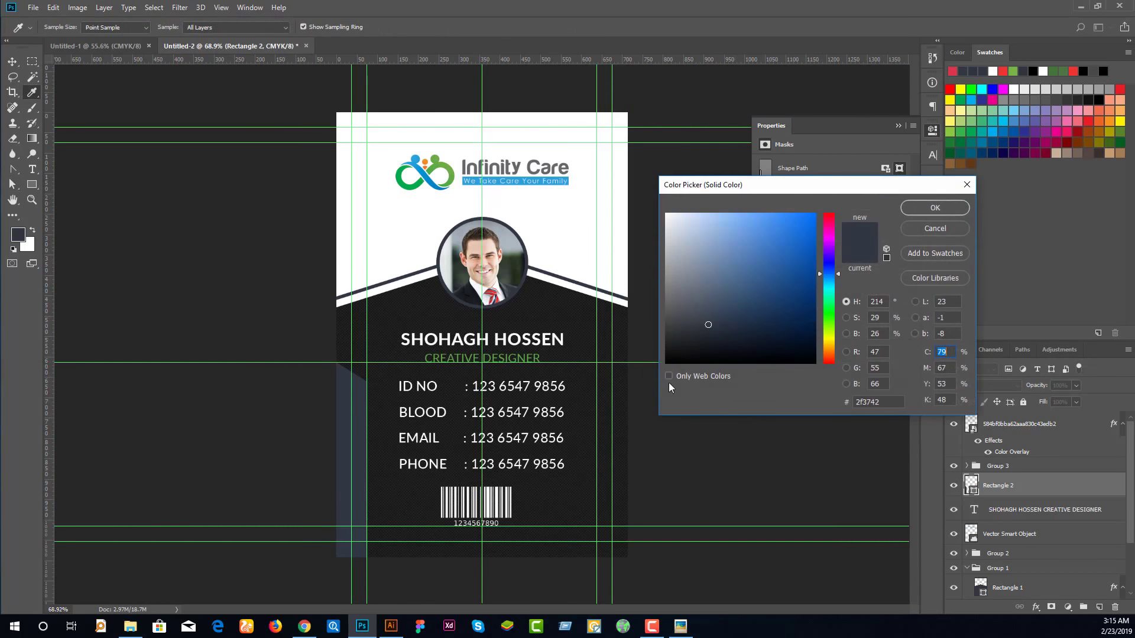
pyautogui.click(449, 166)
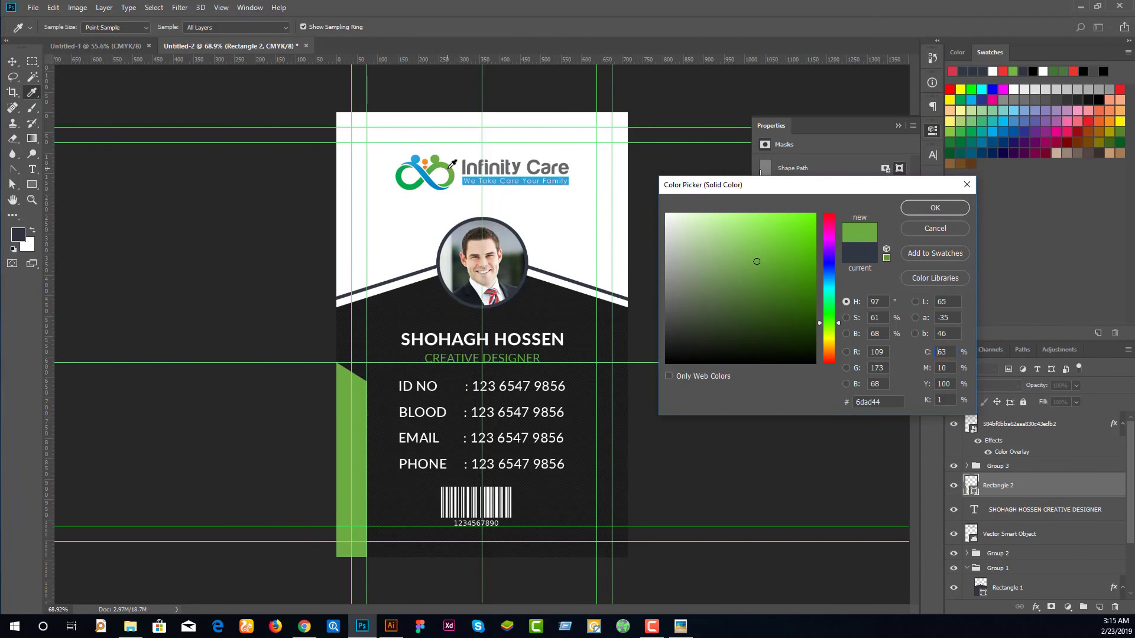
pyautogui.click(921, 209)
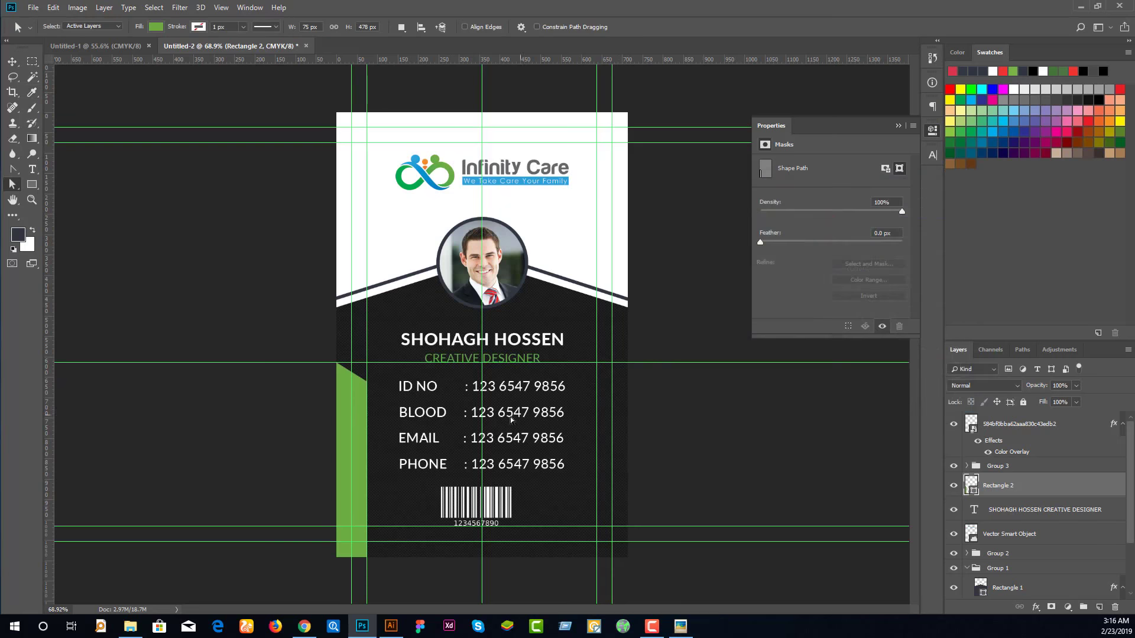
pyautogui.scroll(1, 366, 382)
pyautogui.scroll(1, 331, 360)
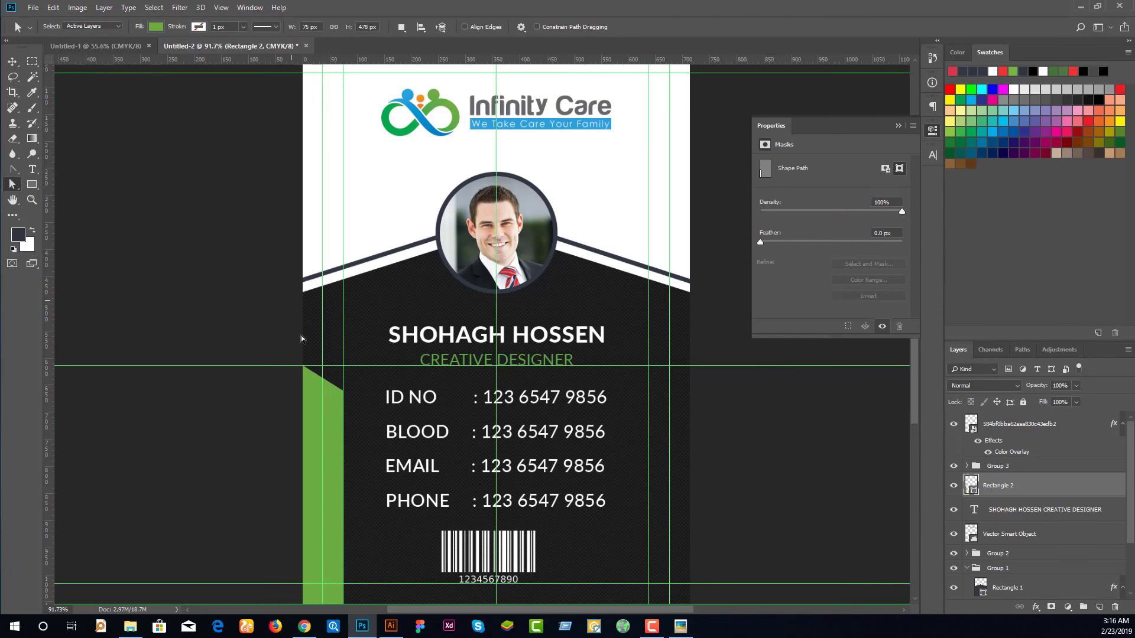
pyautogui.click(12, 62)
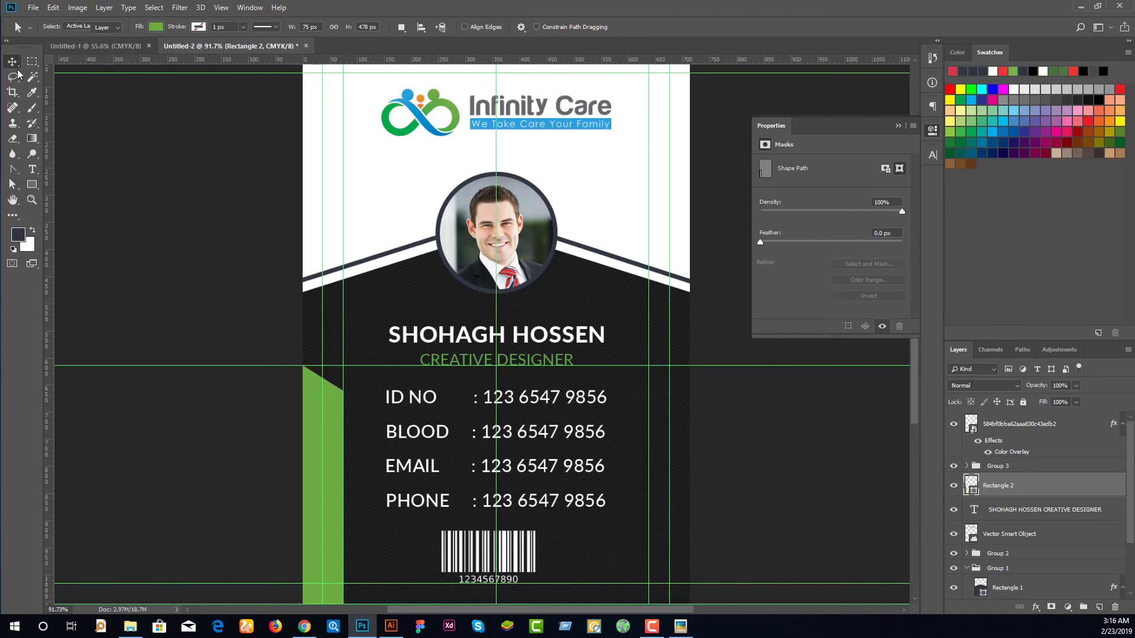
pyautogui.scroll(-2, 233, 347)
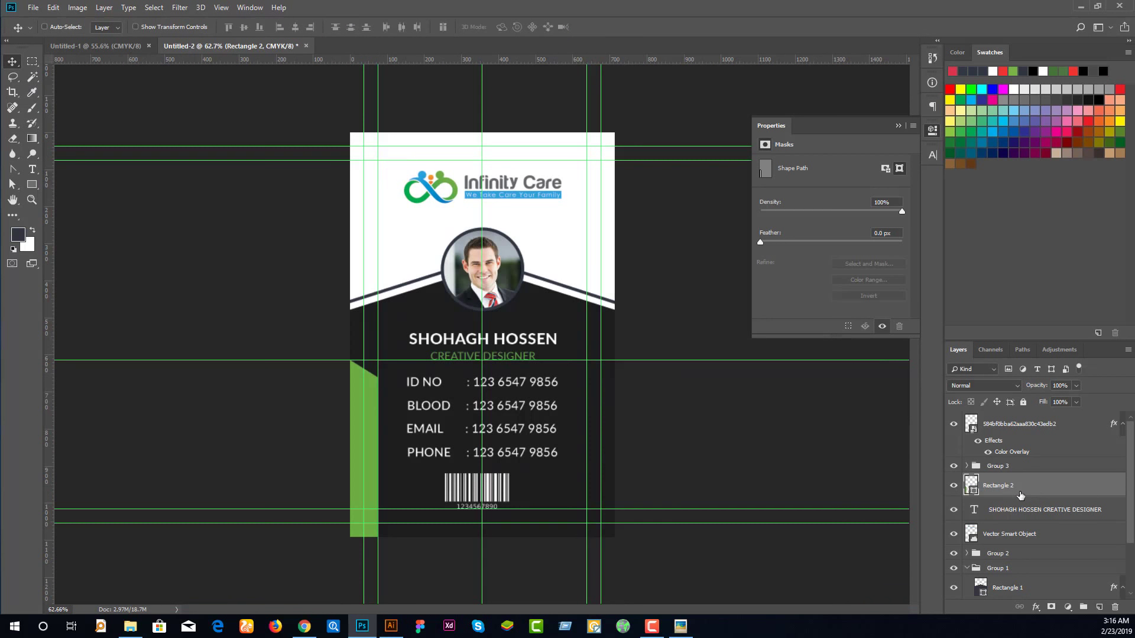
pyautogui.moveTo(1019, 495); pyautogui.dragTo(1005, 421)
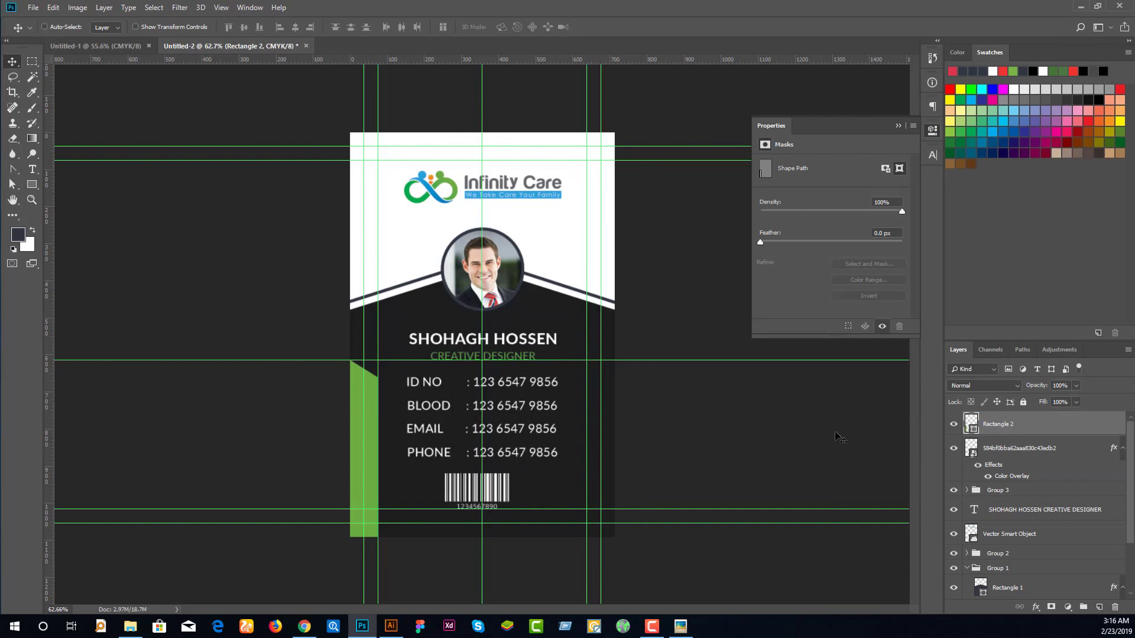
# - Duplicate the green strip, flip it horizontally and place it on the card's right edge
pyautogui.press('ctrl')
pyautogui.hotkey('ctrl', 'j')
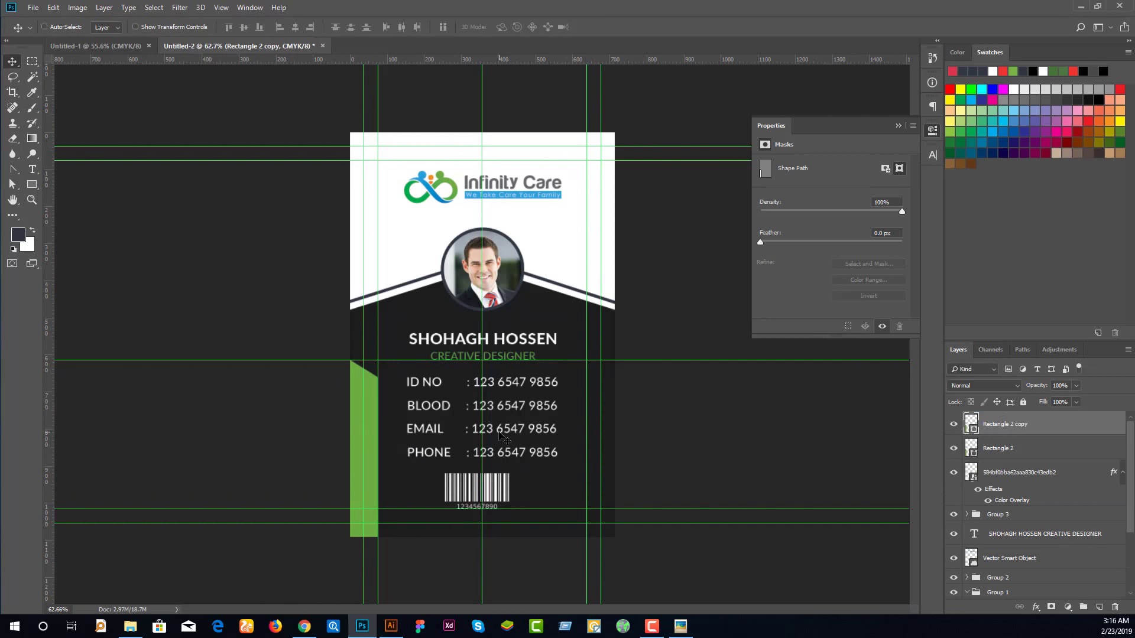
pyautogui.hotkey('ctrl', 't')
pyautogui.rightClick(368, 418)
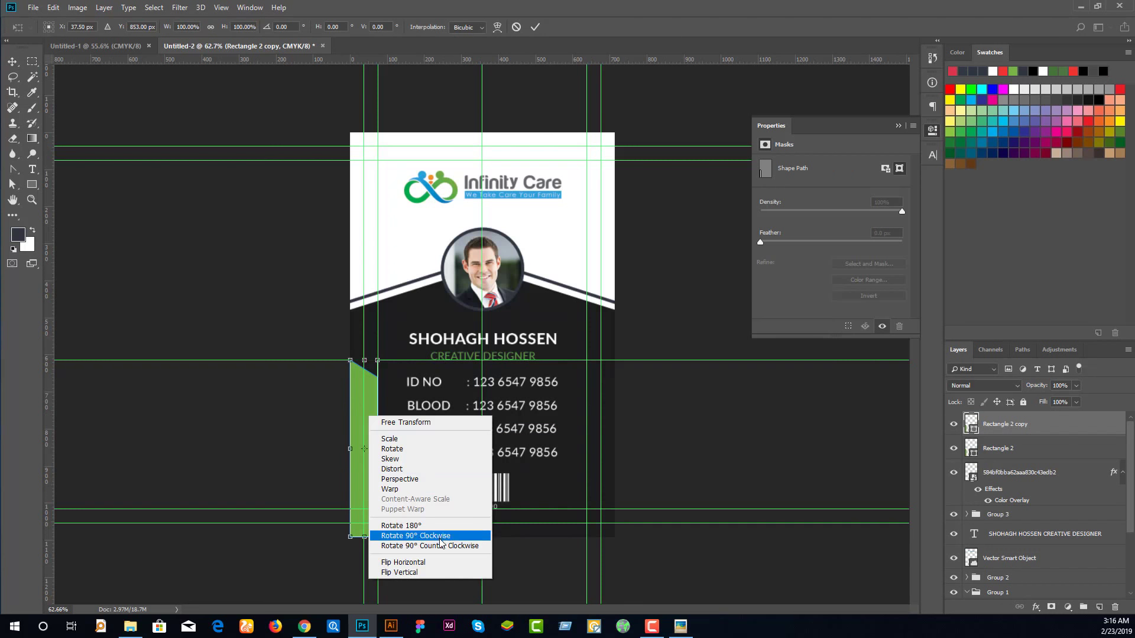
pyautogui.click(408, 563)
pyautogui.press('Return')
pyautogui.moveTo(371, 393); pyautogui.dragTo(605, 405)
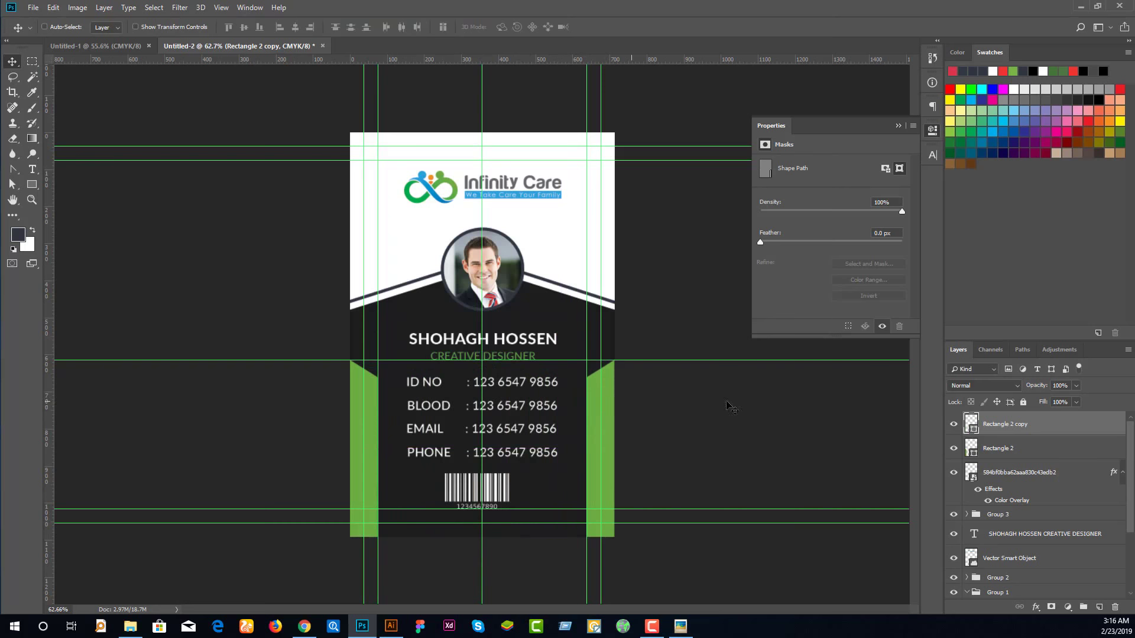
# - Select Rectangle 2 and Rectangle 2 copy and group them into Group 4
pyautogui.scroll(-2, 496, 417)
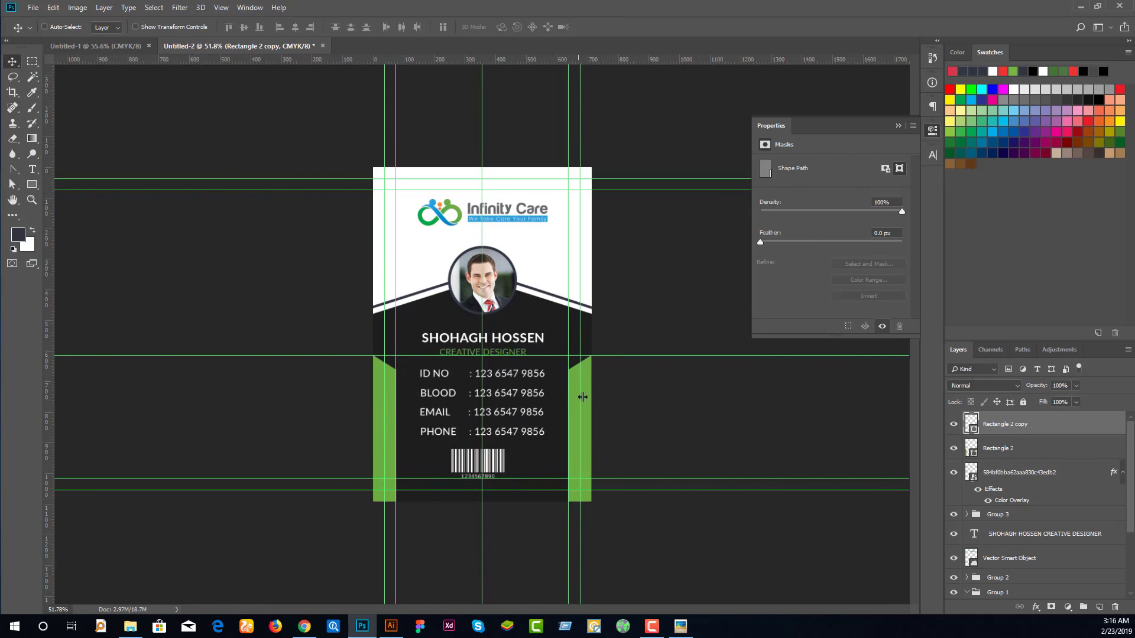
pyautogui.keyDown('ctrl'); pyautogui.click(1023, 447); pyautogui.keyUp('ctrl')
pyautogui.hotkey('ctrl', 'g')
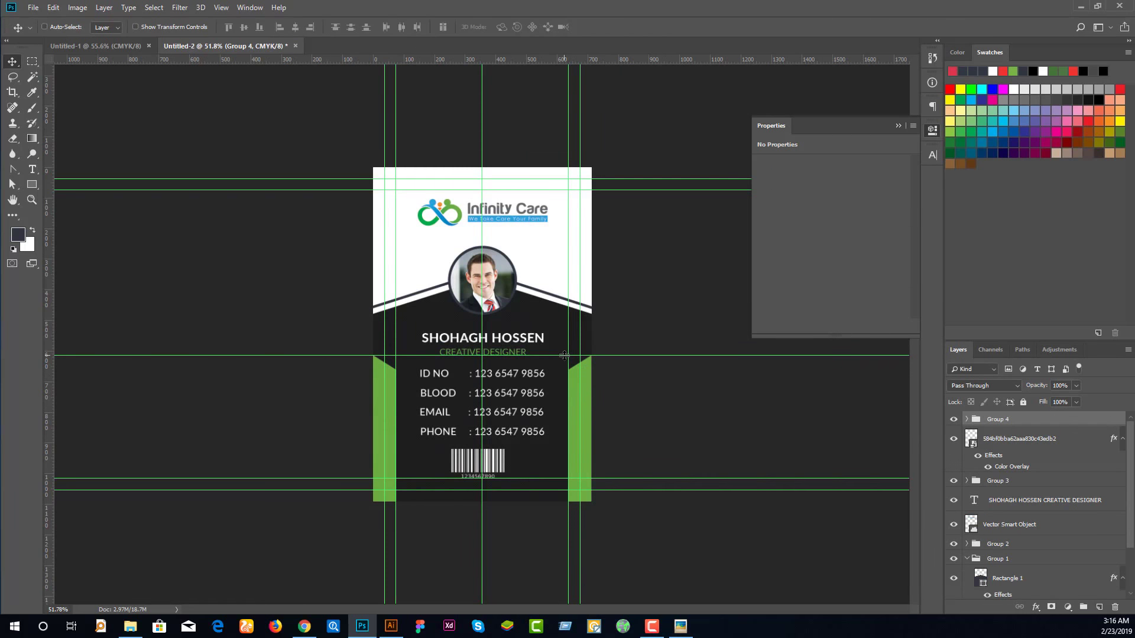
pyautogui.scroll(-1, 564, 354)
# - Create a new Desktop folder containing an ID CARD folder from the Save As dialog
pyautogui.hotkey('ctrl', 's')
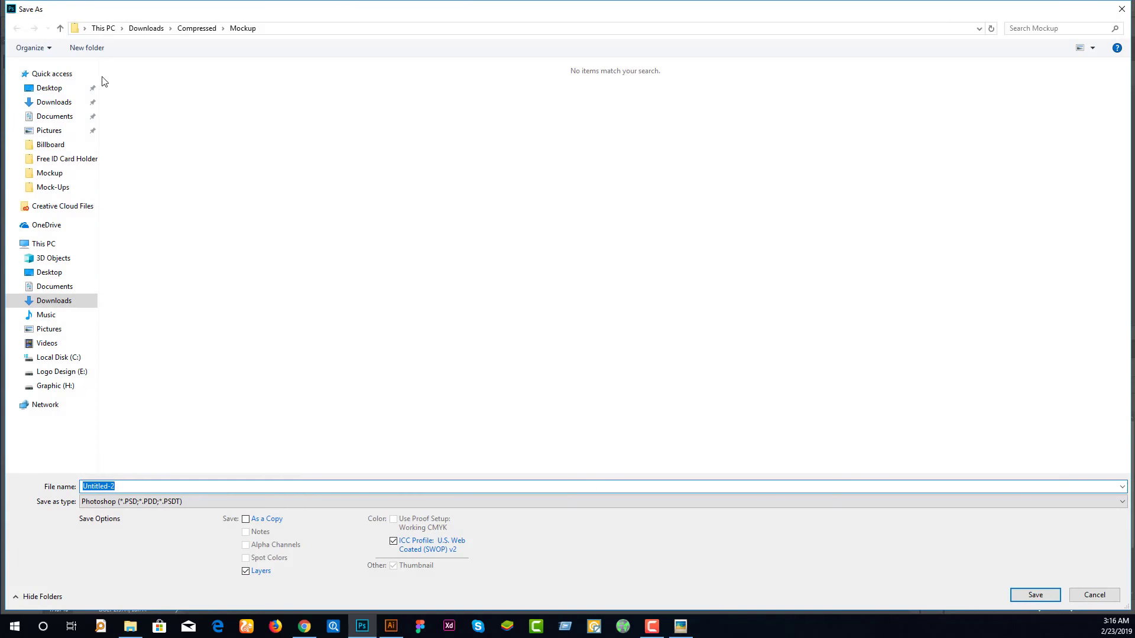
pyautogui.click(59, 87)
pyautogui.click(87, 47)
pyautogui.press('Return')
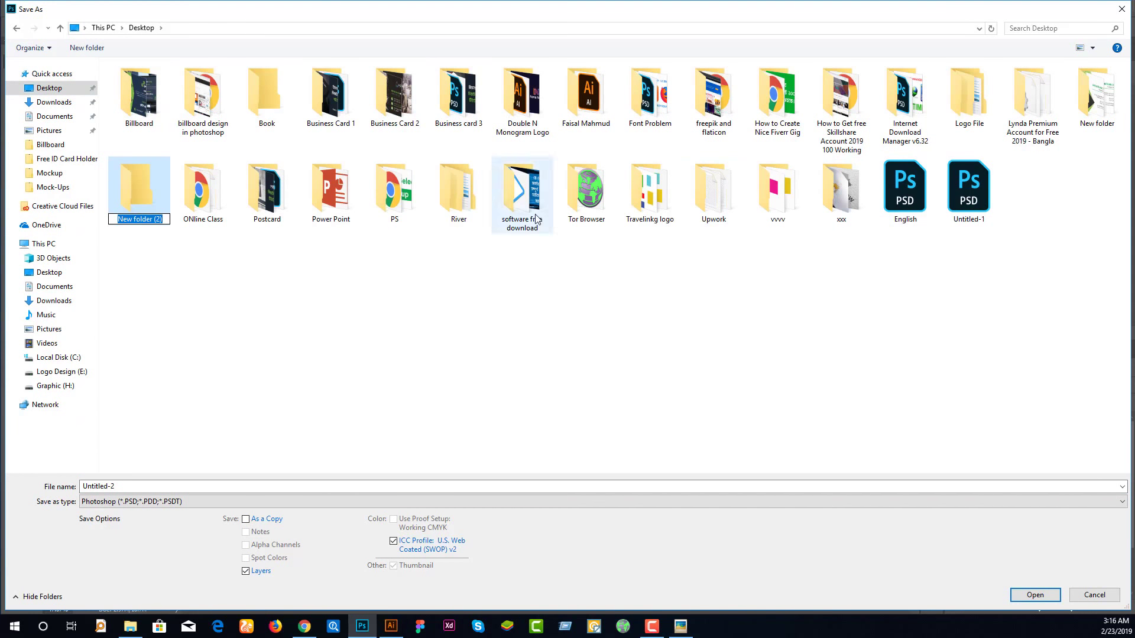
pyautogui.doubleClick(142, 195)
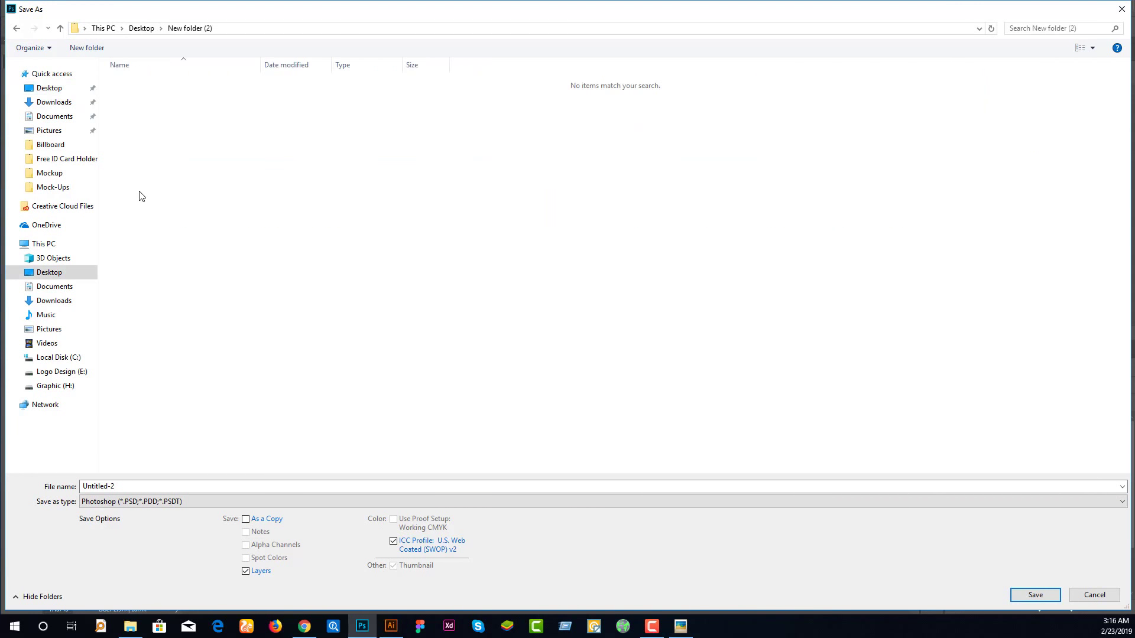
pyautogui.click(94, 52)
pyautogui.write('ID CAR')
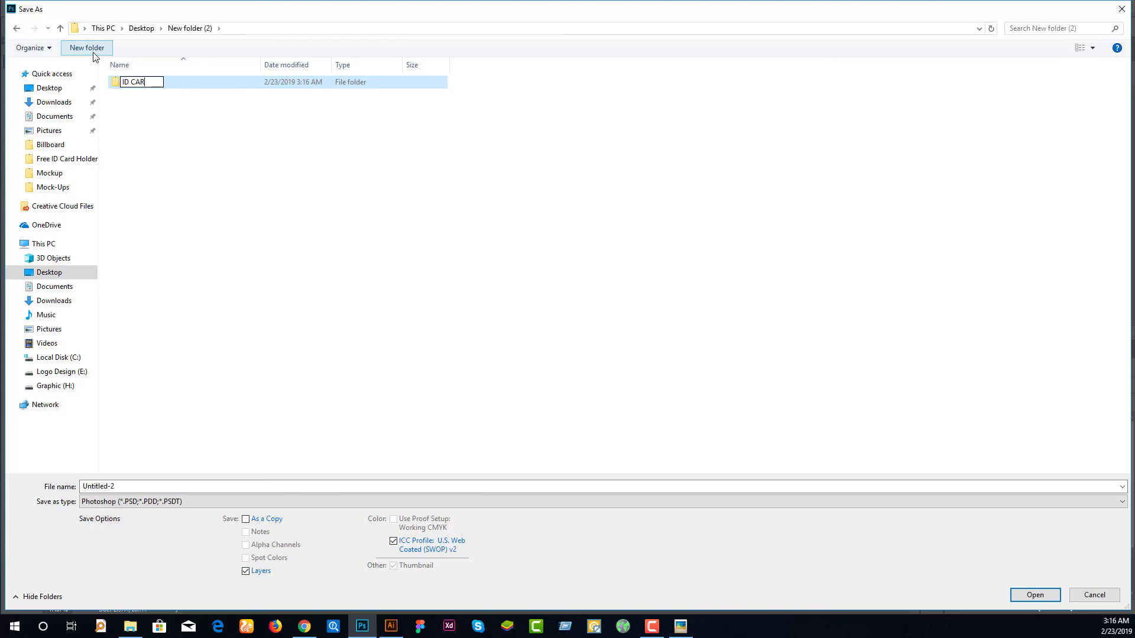
pyautogui.press('Return')
pyautogui.press('Return')
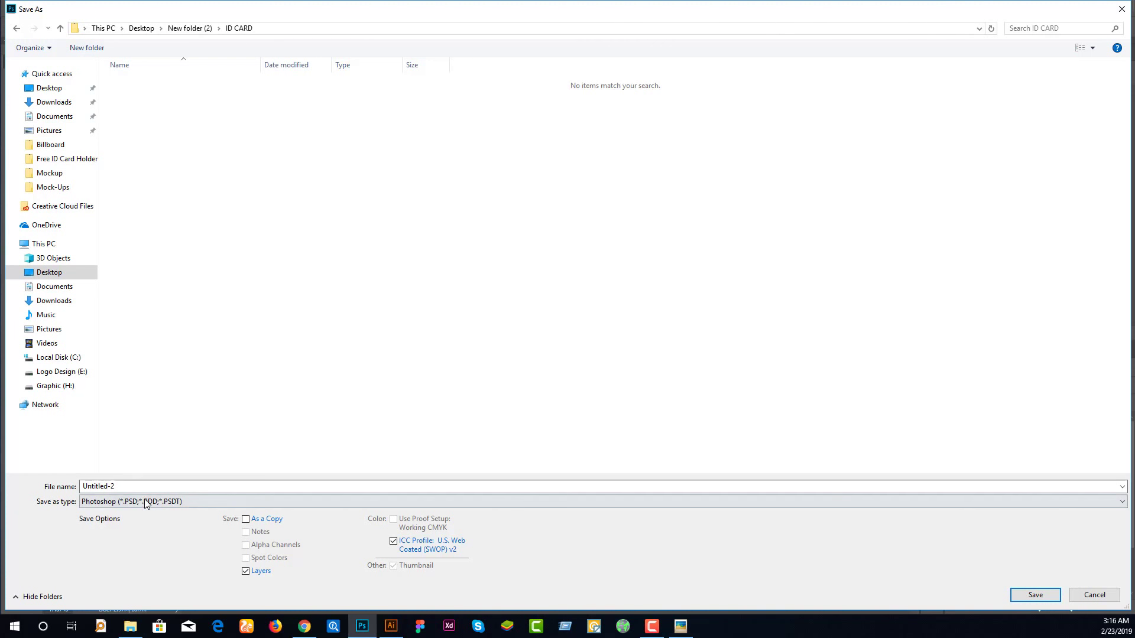
# - Save the design as FONT.psd in the ID CARD folder
pyautogui.click(146, 482)
pyautogui.write('F')
pyautogui.press('BackSpace')
pyautogui.write('T')
pyautogui.press('Return')
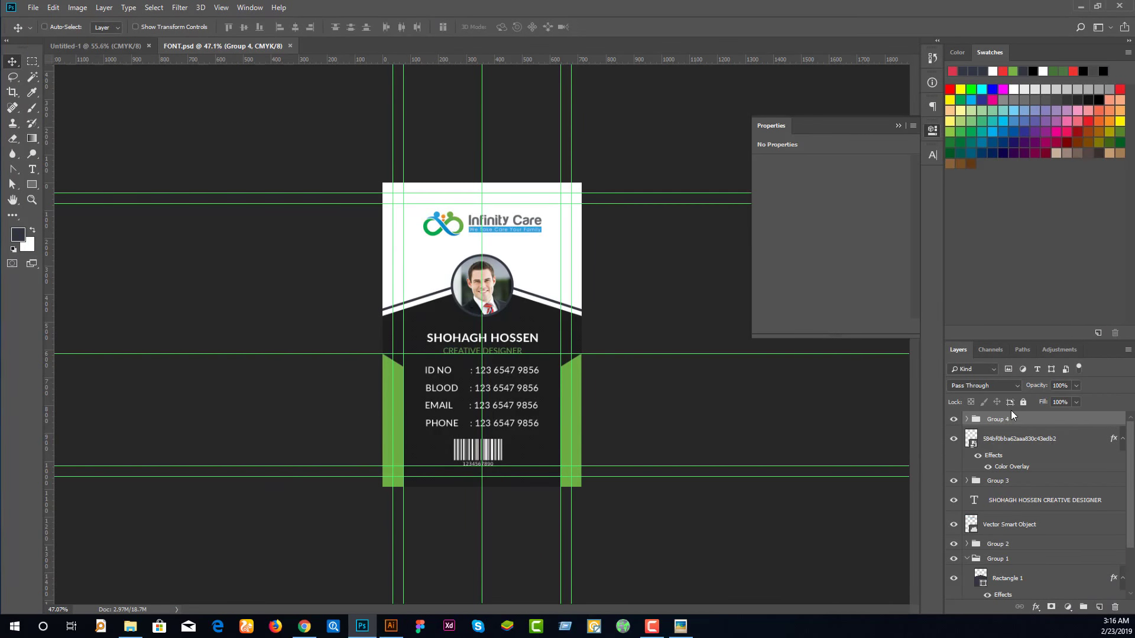
# - Delete the barcode, contact details, name text and profile photo, keeping the logo
pyautogui.click(1007, 437)
pyautogui.press('Delete')
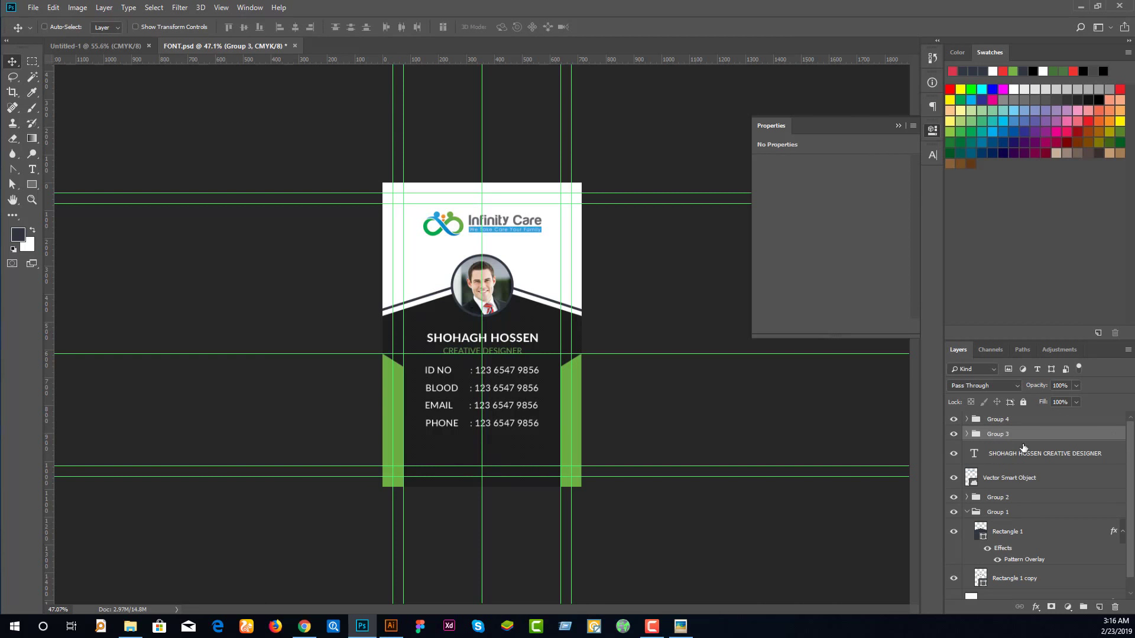
pyautogui.press('Delete')
pyautogui.press('Delete')
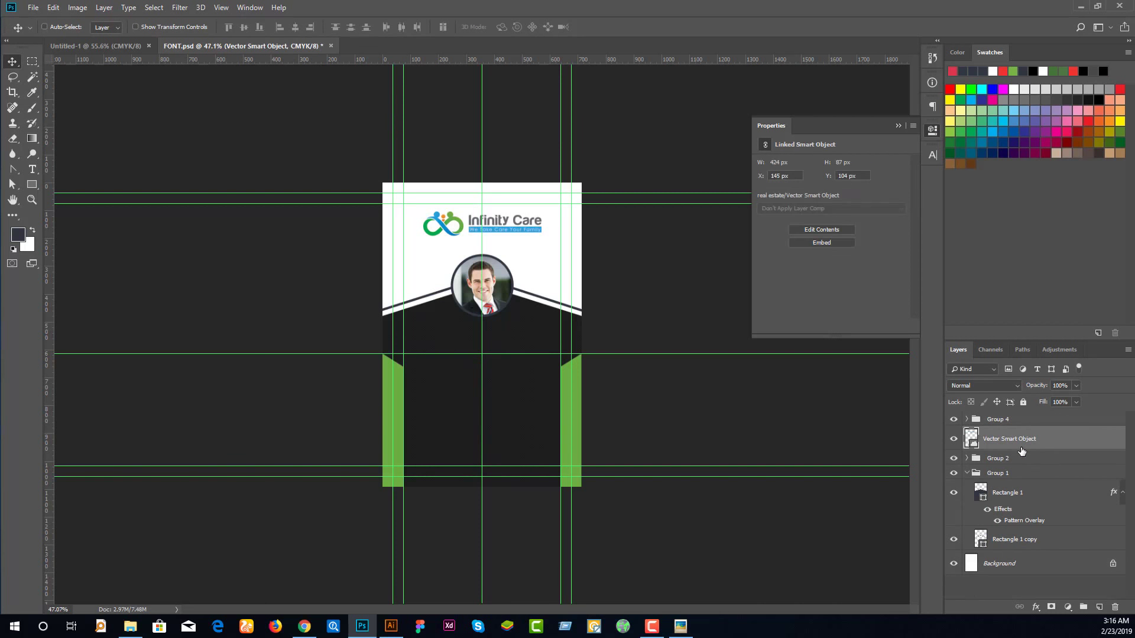
pyautogui.press('Delete')
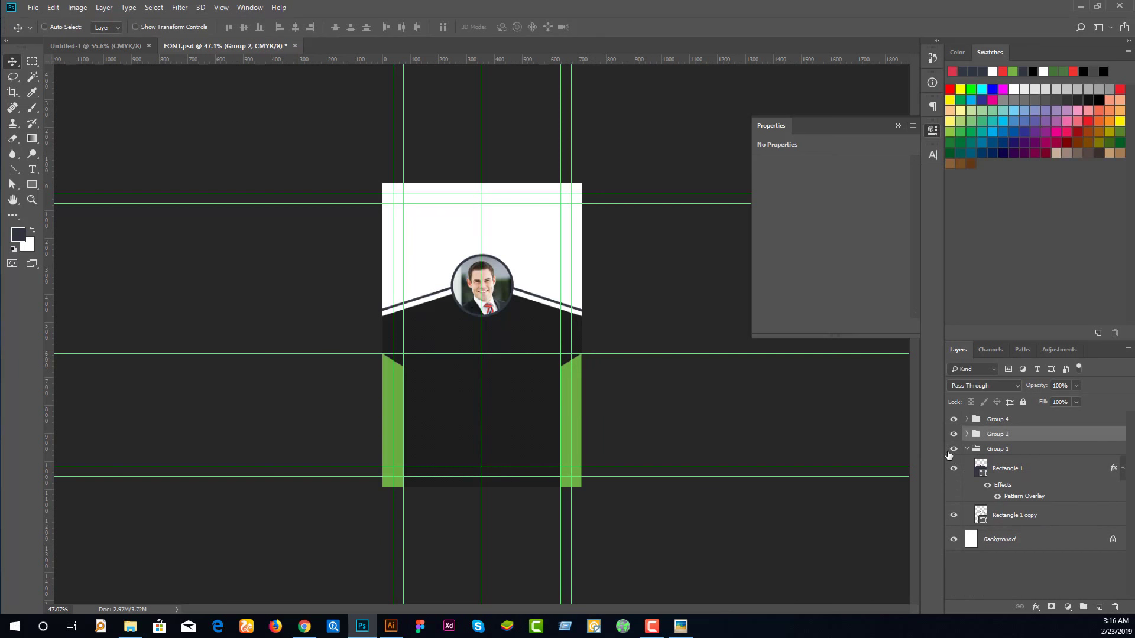
pyautogui.hotkey('ctrl', 'z')
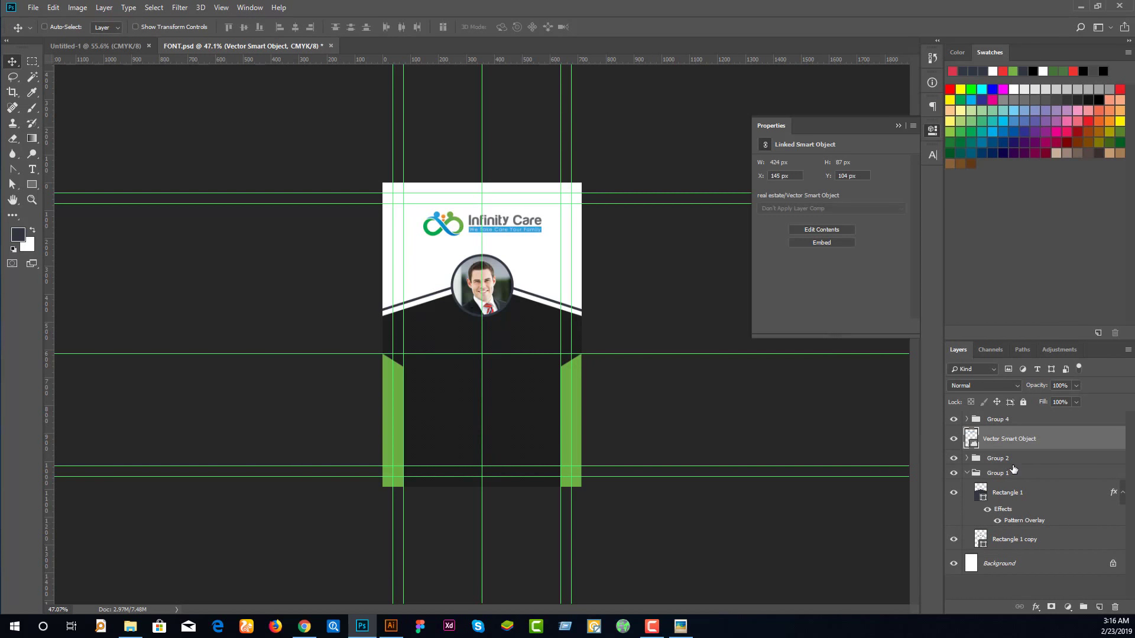
pyautogui.click(1001, 463)
pyautogui.press('Delete')
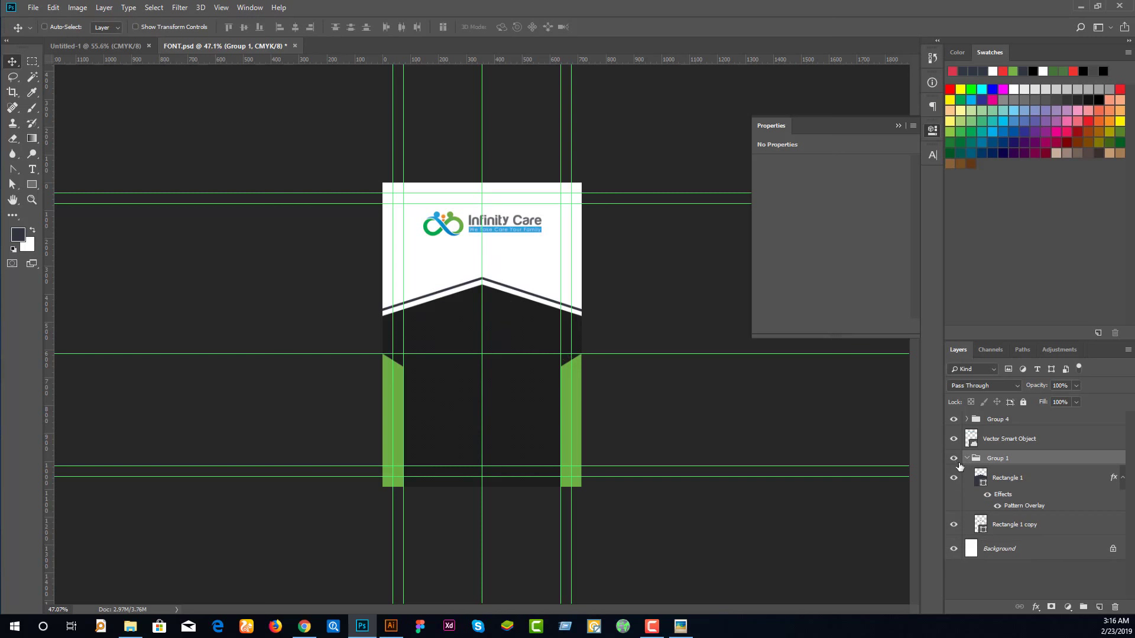
pyautogui.click(953, 457)
pyautogui.click(967, 459)
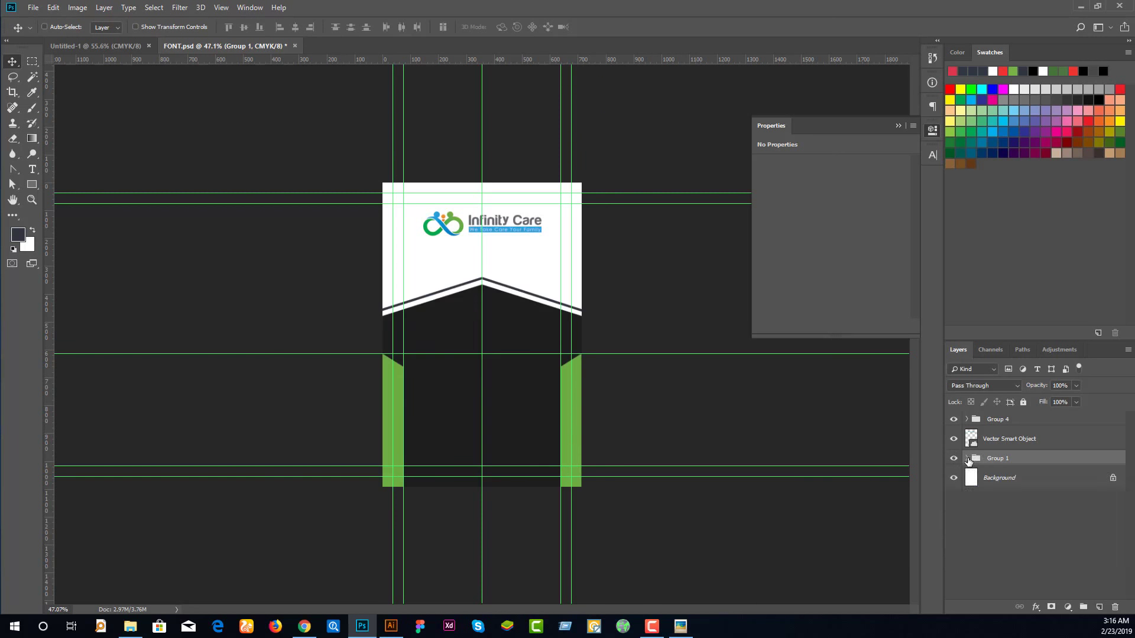
pyautogui.hotkey('ctrl', 't')
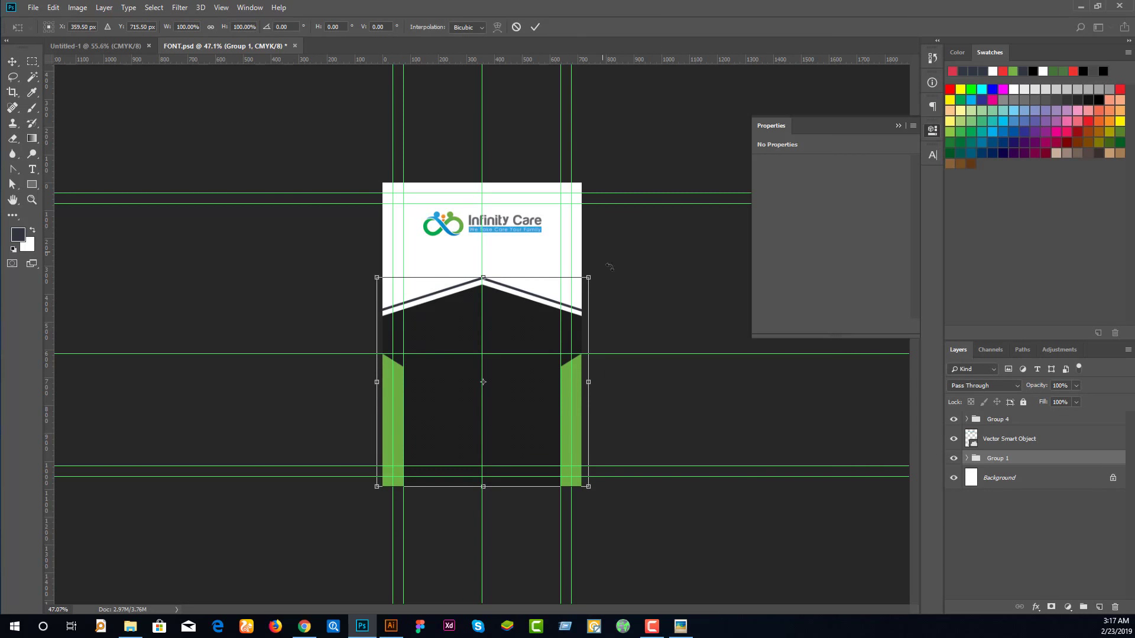
# - Rotate the dark panel group 180°, raise it to the card top and align it to the canvas
pyautogui.moveTo(591, 292); pyautogui.dragTo(432, 443)
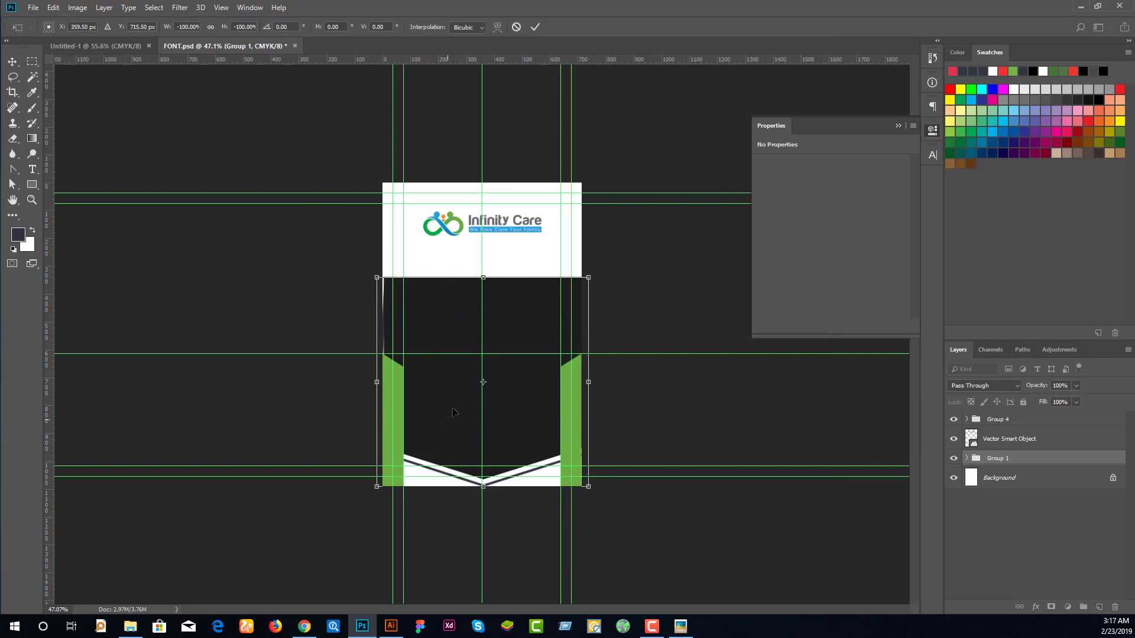
pyautogui.press('Return')
pyautogui.moveTo(473, 322); pyautogui.dragTo(478, 183)
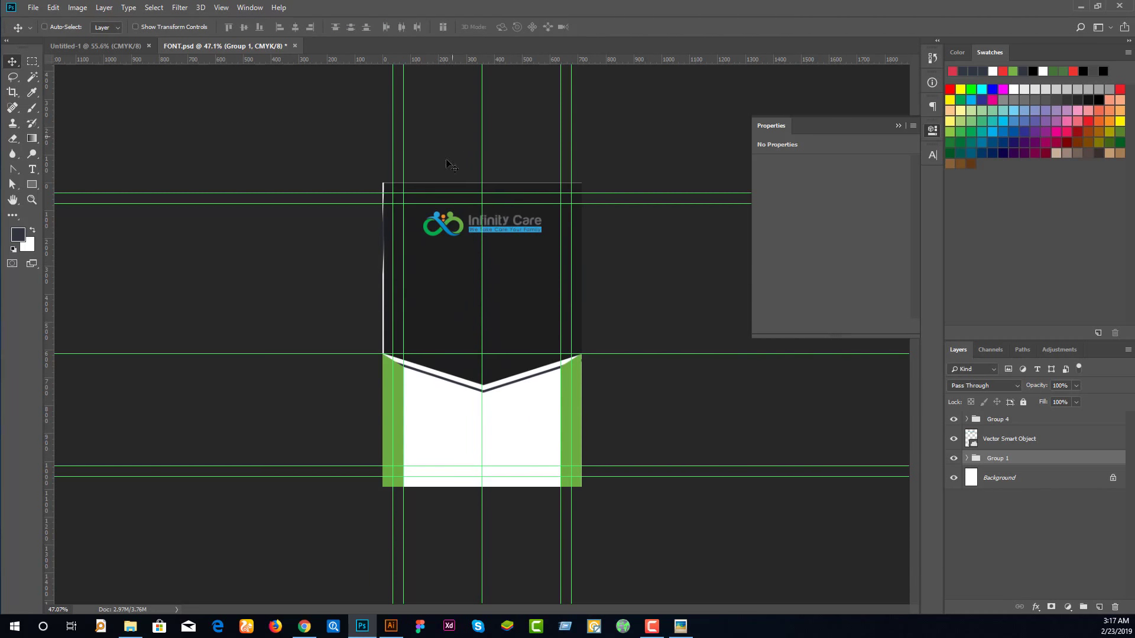
pyautogui.hotkey('ctrl', '+')
pyautogui.hotkey('ctrl', '+')
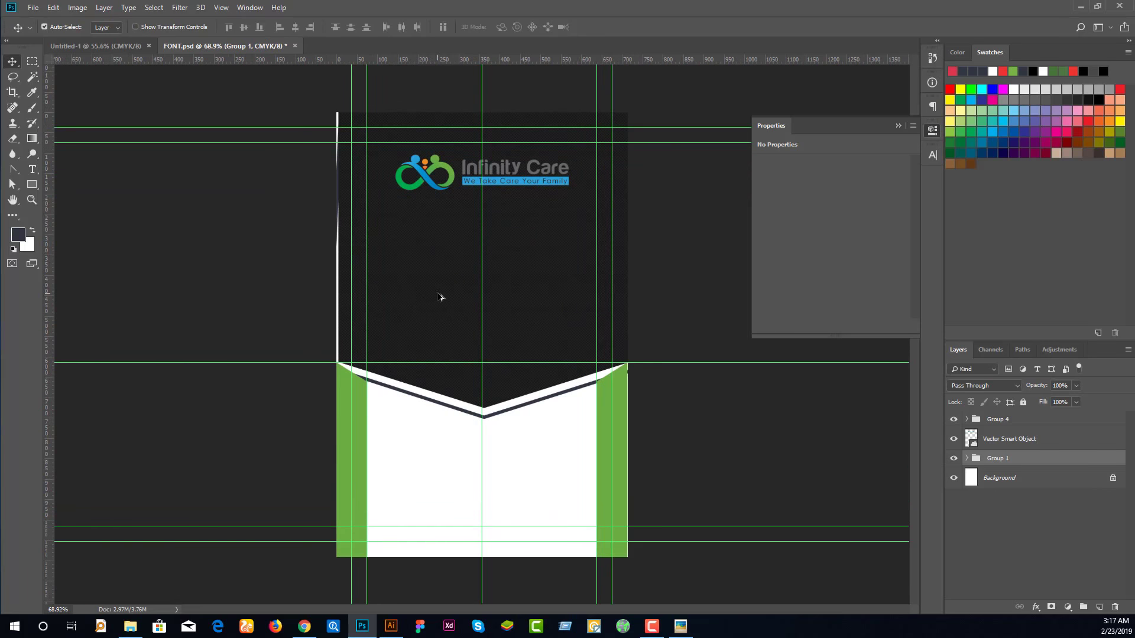
pyautogui.press('ctrl')
pyautogui.hotkey('ctrl', 'a')
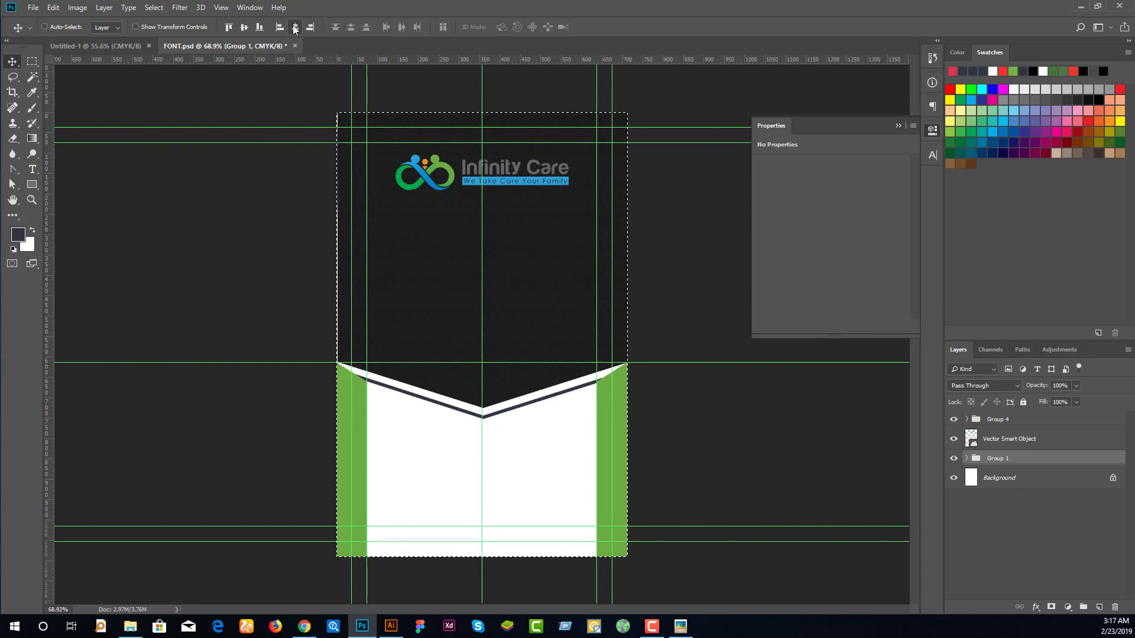
pyautogui.click(295, 28)
pyautogui.hotkey('ctrl', 'd')
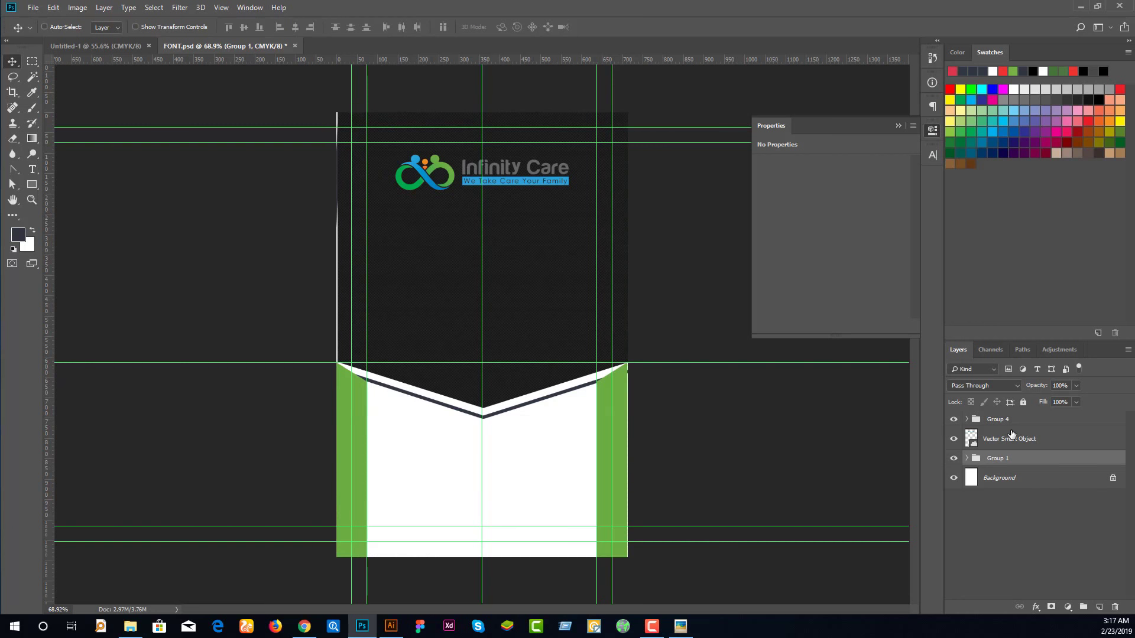
# - Move the Infinity Care logo down onto the card's white area
pyautogui.click(1011, 438)
pyautogui.moveTo(511, 171); pyautogui.dragTo(512, 507)
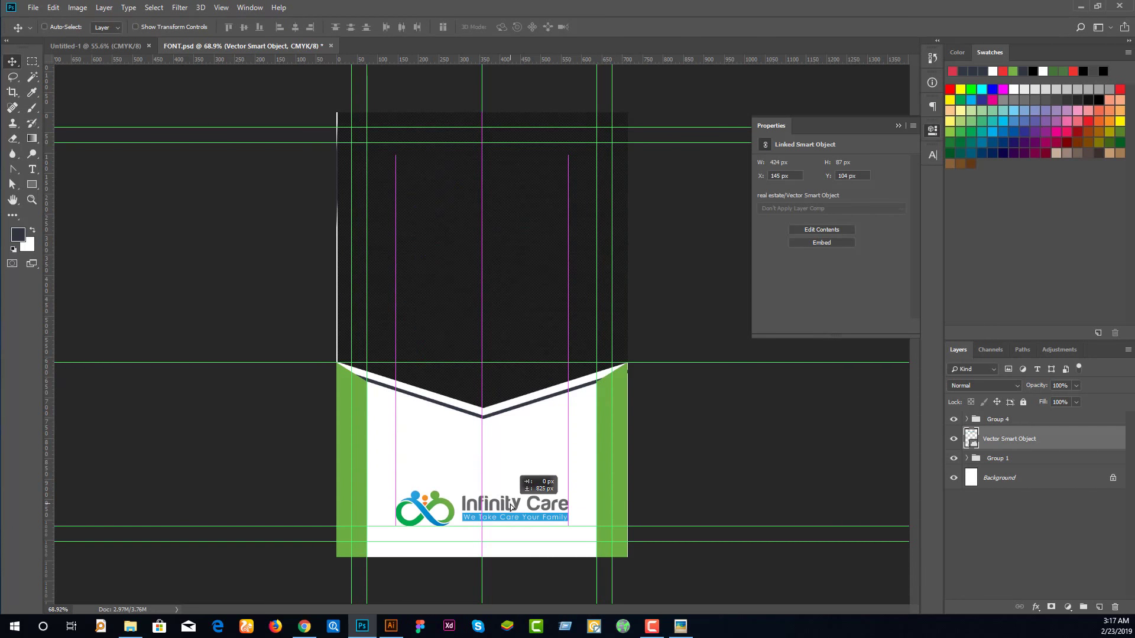
pyautogui.moveTo(511, 507); pyautogui.dragTo(512, 487)
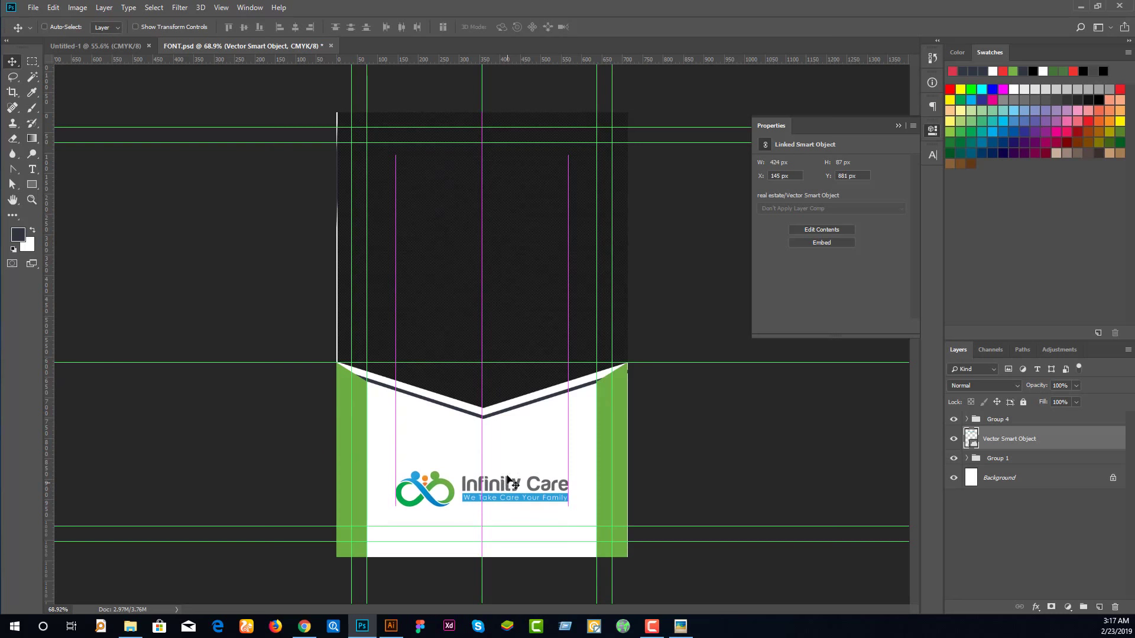
# - Stretch the background group taller downward and widen the dark panel slightly to the left
pyautogui.click(516, 289)
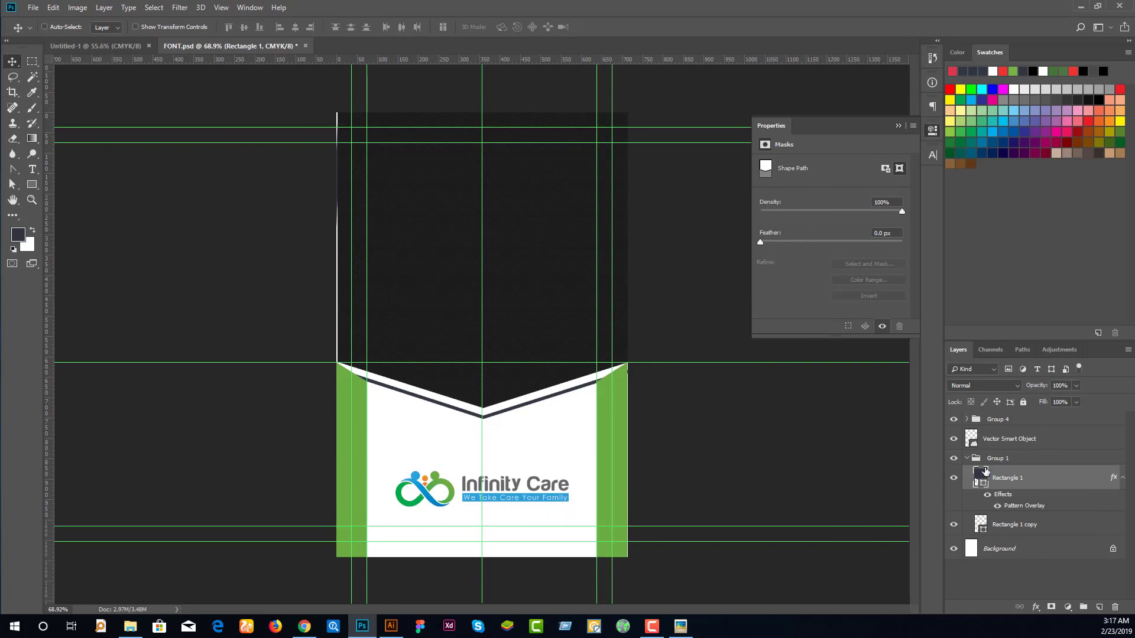
pyautogui.click(971, 456)
pyautogui.hotkey('ctrl', 't')
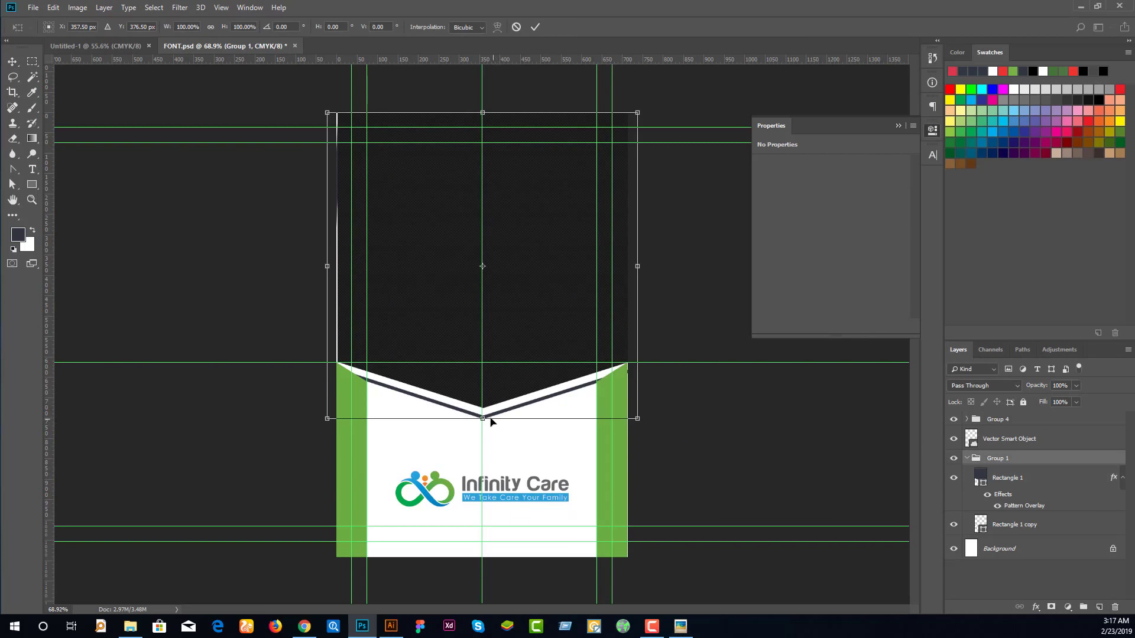
pyautogui.moveTo(483, 419); pyautogui.dragTo(485, 446)
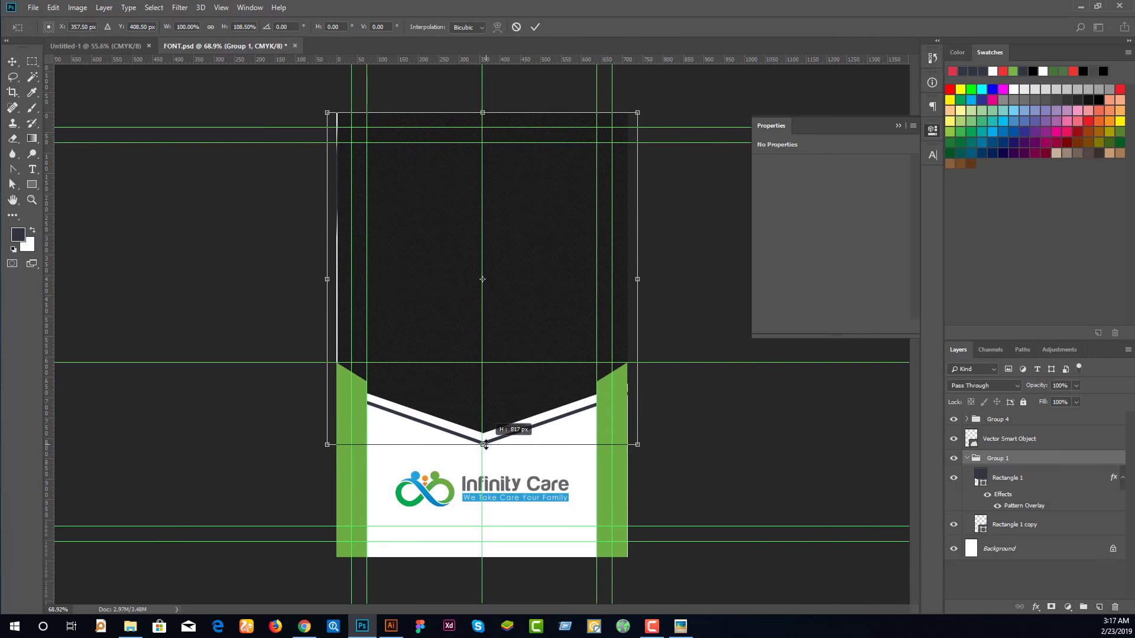
pyautogui.press('Return')
pyautogui.click(431, 248)
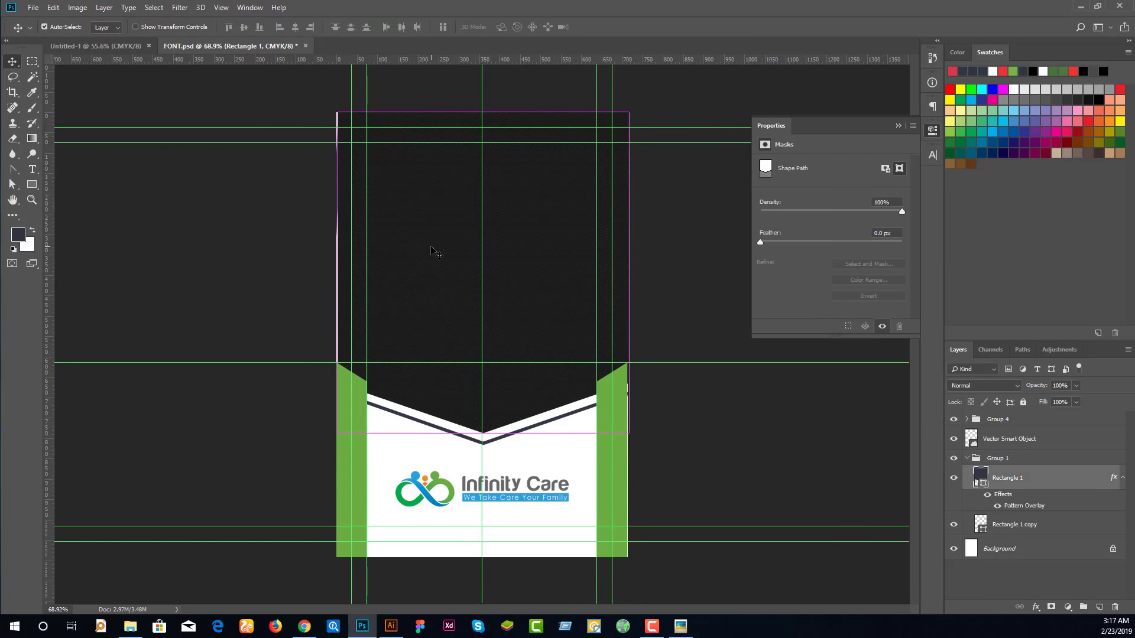
pyautogui.hotkey('ctrl', 't')
pyautogui.moveTo(337, 272); pyautogui.dragTo(334, 273)
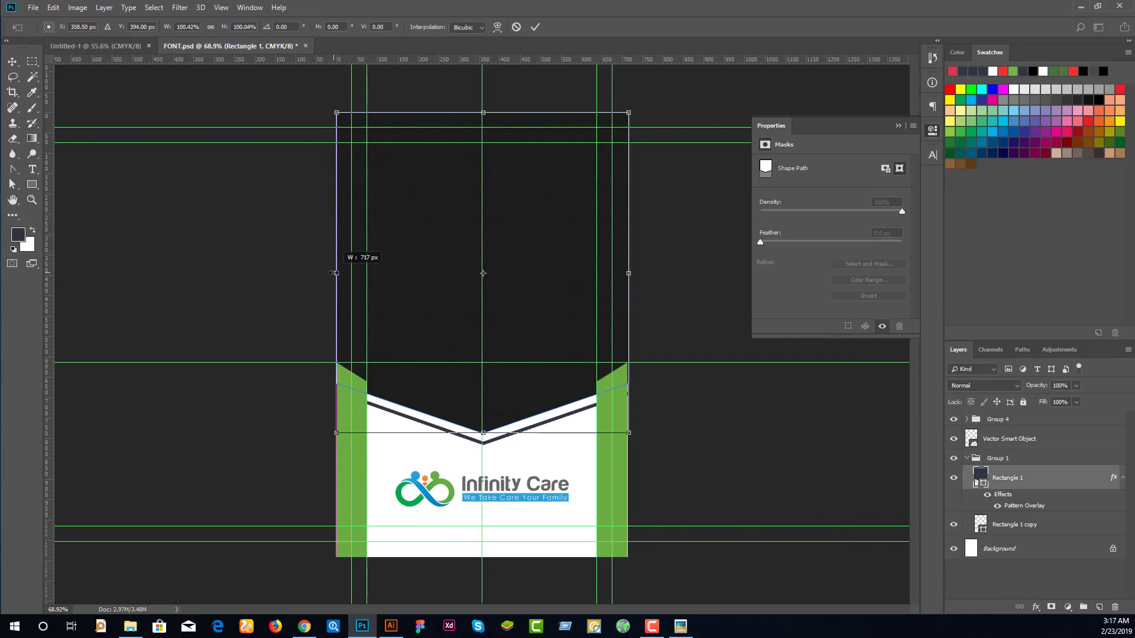
pyautogui.press('Return')
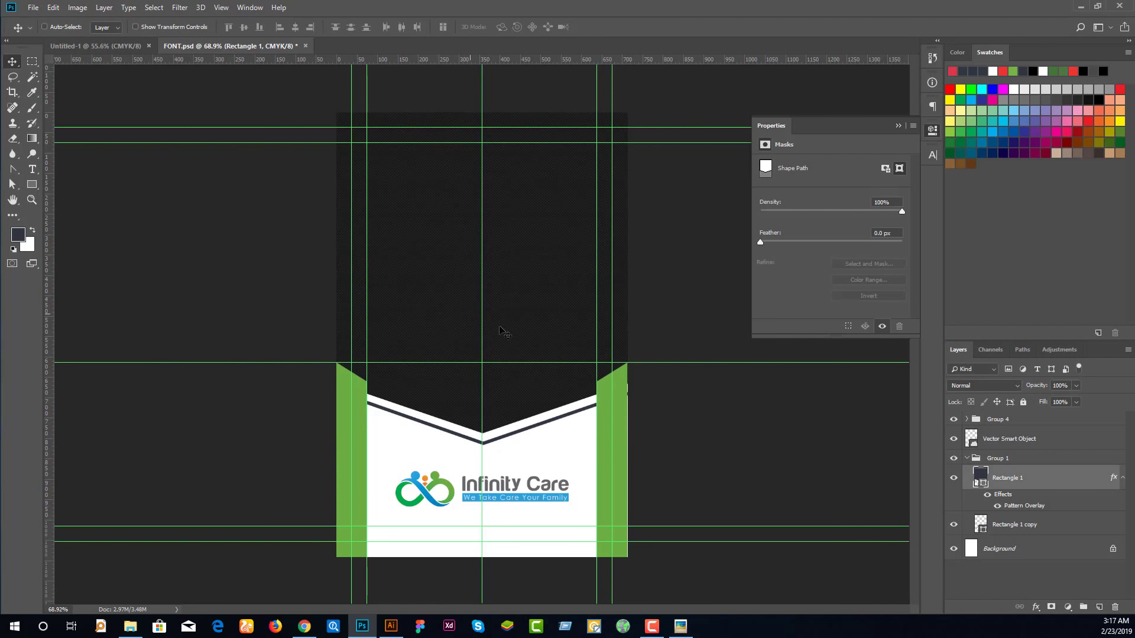
# - Marquee the white area below the chevron tip and align the logo's vertical centre to it
pyautogui.scroll(-2, 502, 352)
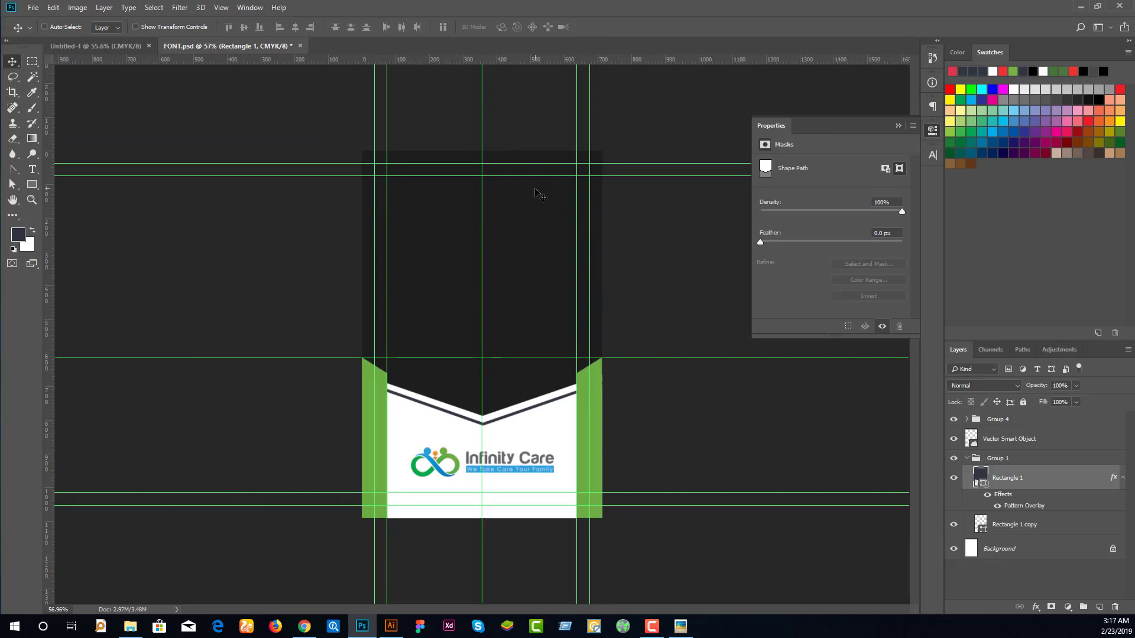
pyautogui.click(966, 458)
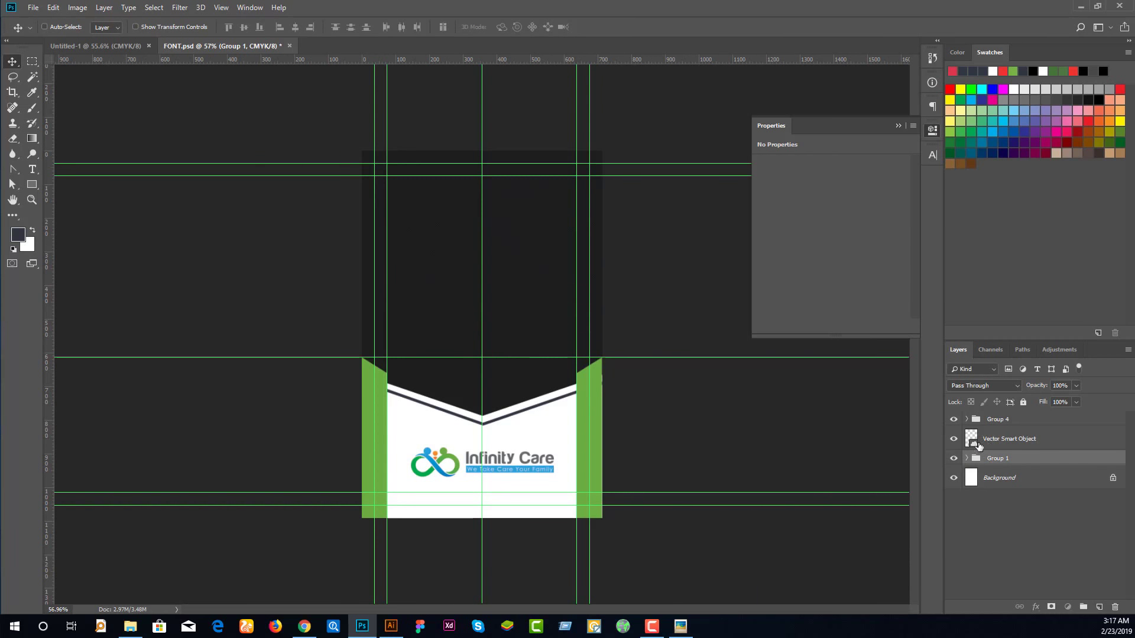
pyautogui.click(978, 446)
pyautogui.scroll(2, 461, 440)
pyautogui.scroll(2, 458, 438)
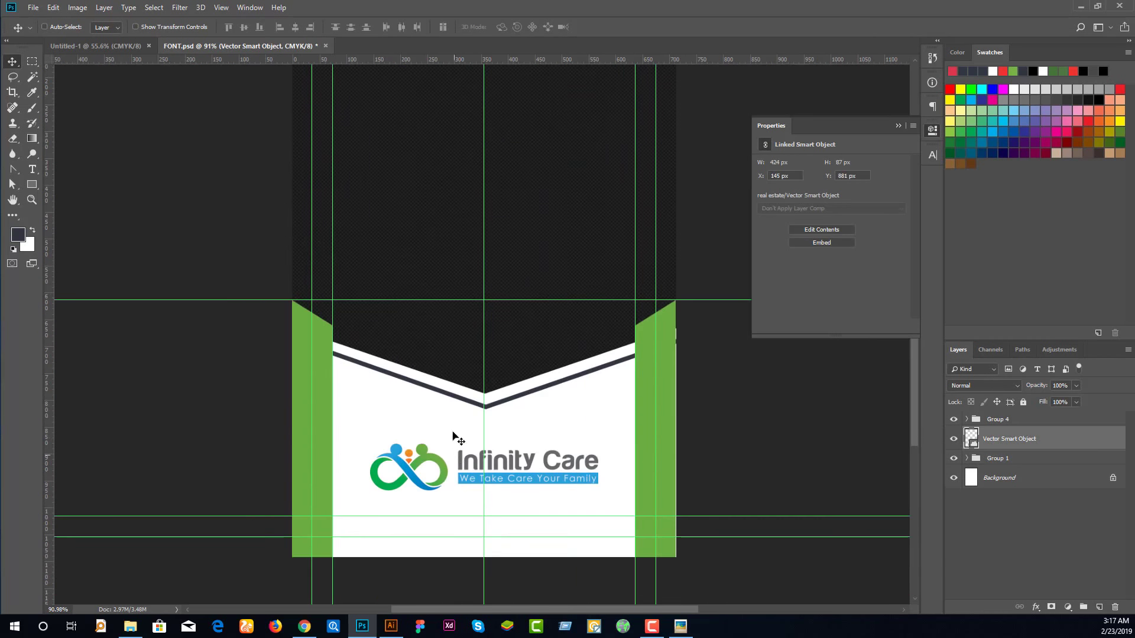
pyautogui.click(32, 62)
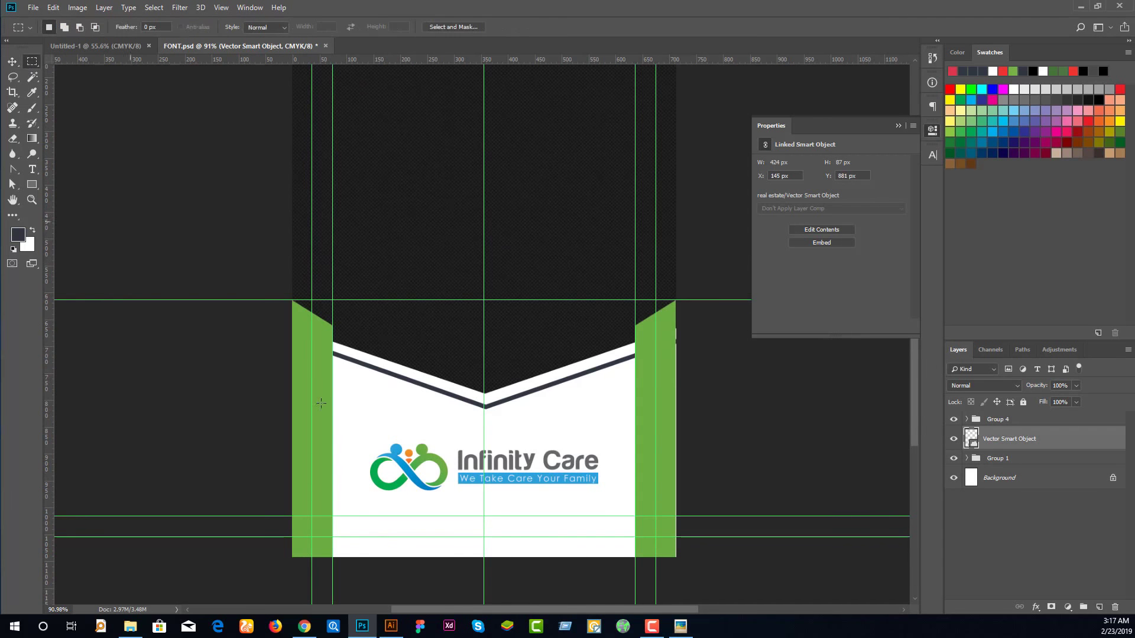
pyautogui.scroll(-2, 320, 403)
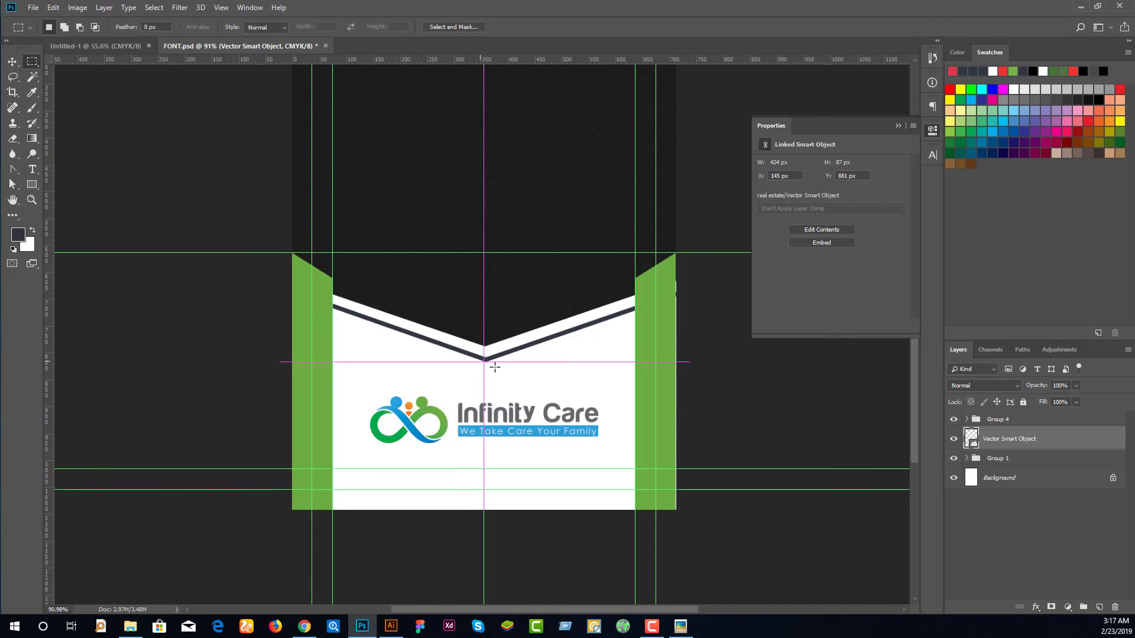
pyautogui.moveTo(479, 361); pyautogui.dragTo(510, 488)
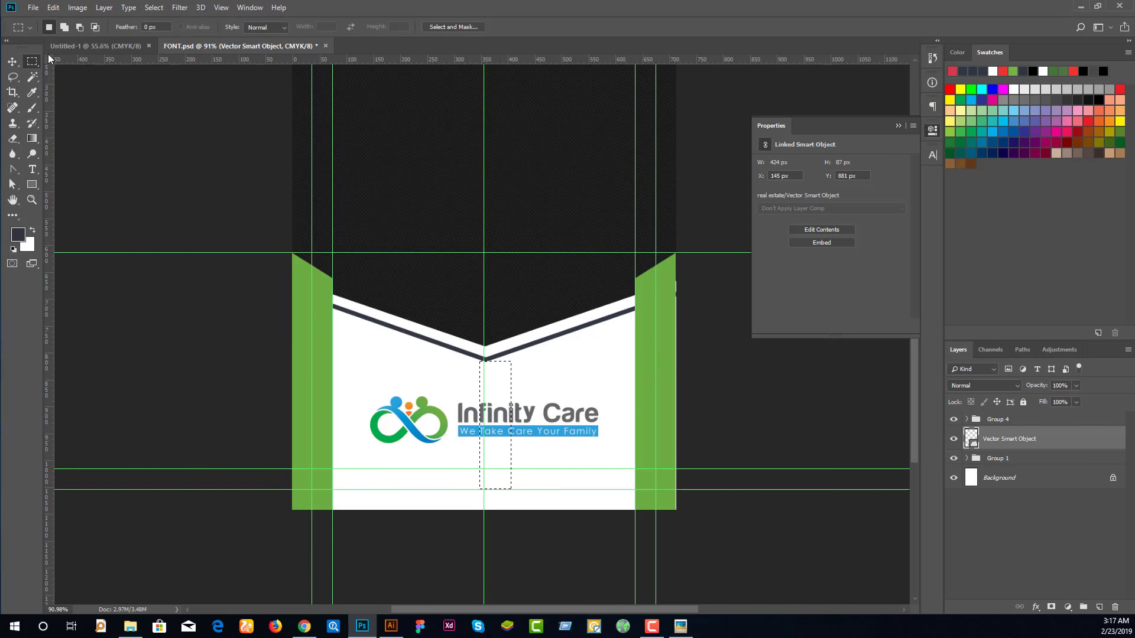
pyautogui.press('v')
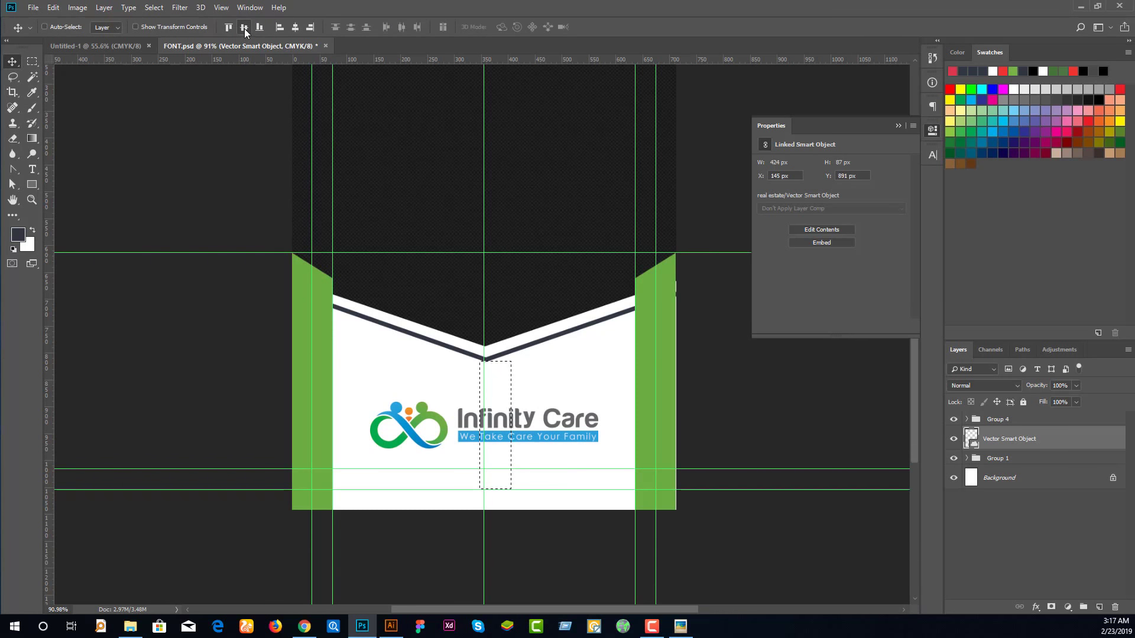
pyautogui.click(243, 28)
# - Hide and re-show the guides to preview the card
pyautogui.scroll(-3, 484, 353)
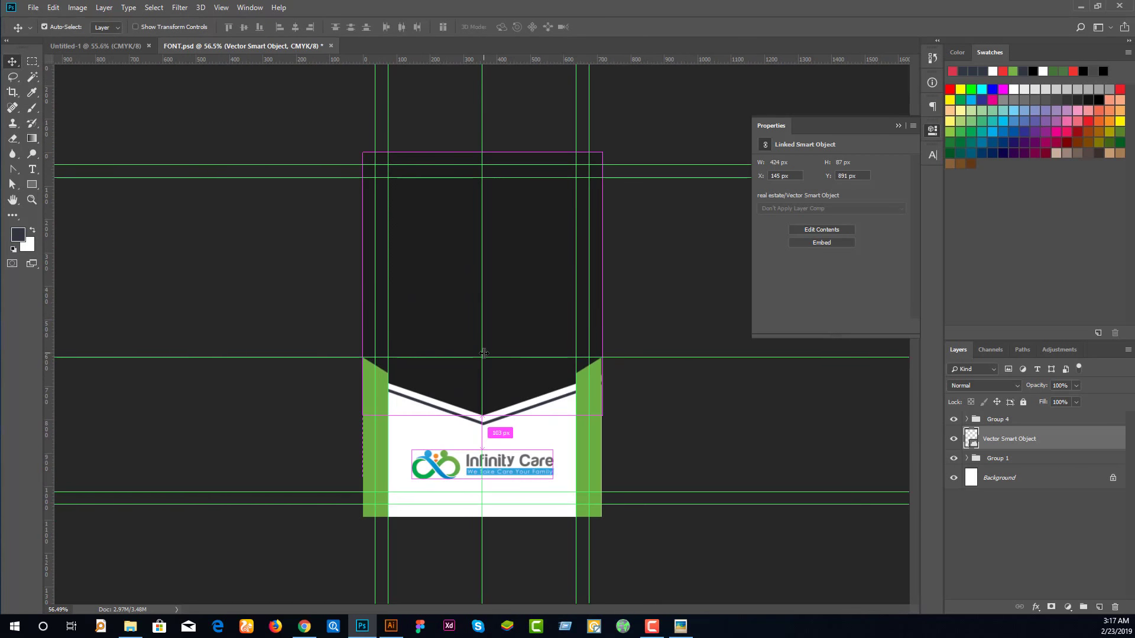
pyautogui.hotkey('ctrl', ';')
pyautogui.scroll(2, 483, 353)
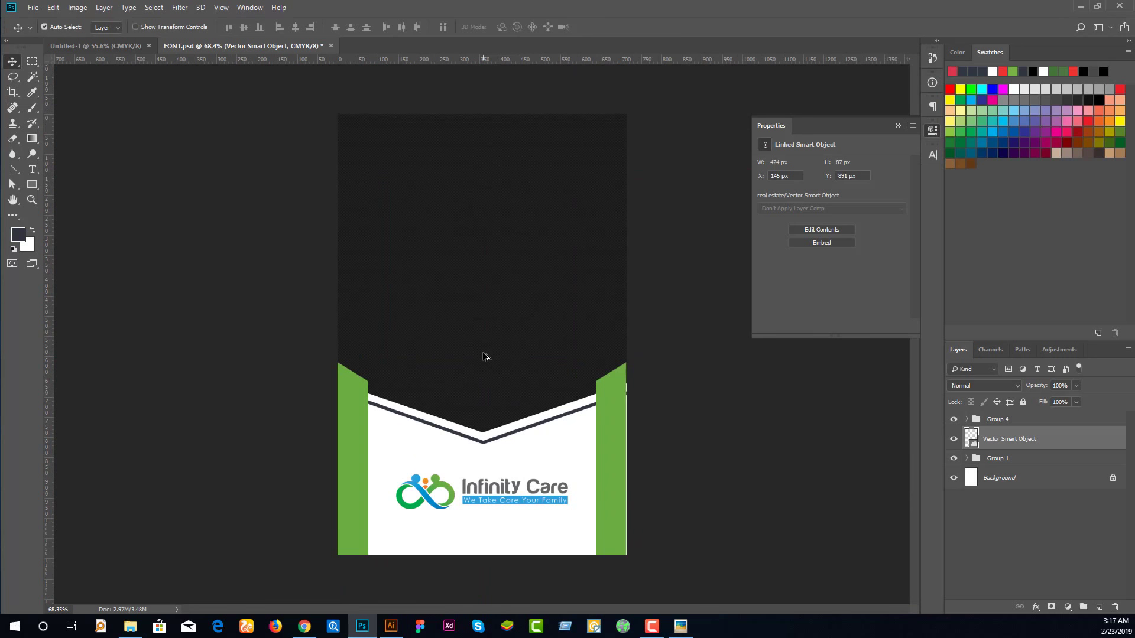
pyautogui.hotkey('ctrl', ';')
# - View the back side of the graphicriver ID card mockup in Chrome
pyautogui.click(309, 627)
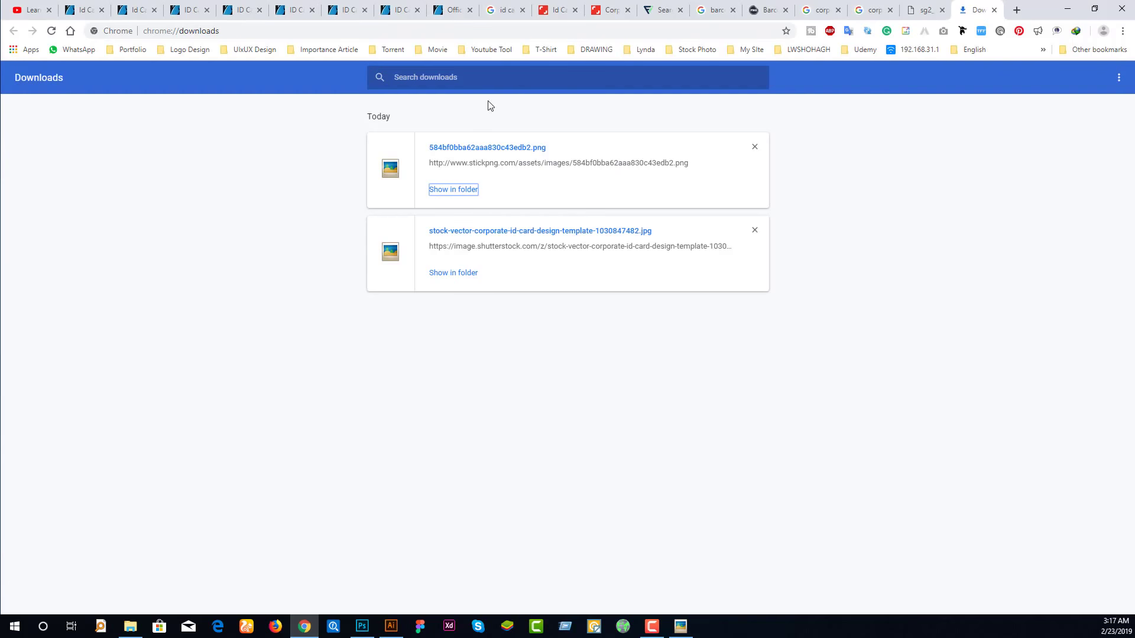
pyautogui.click(452, 9)
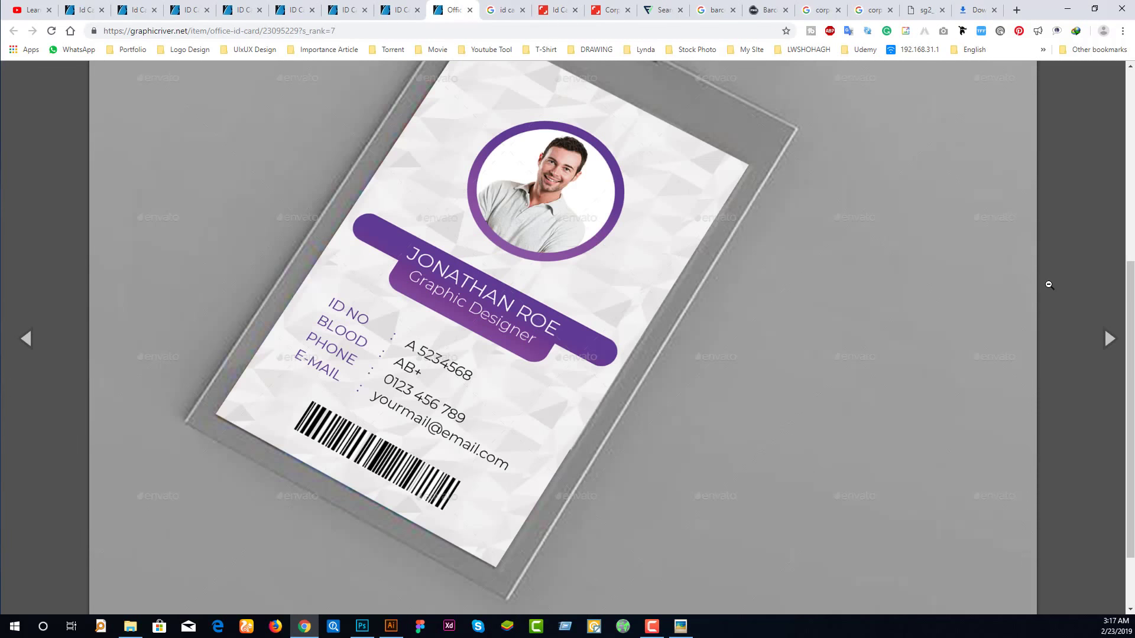
pyautogui.click(1109, 339)
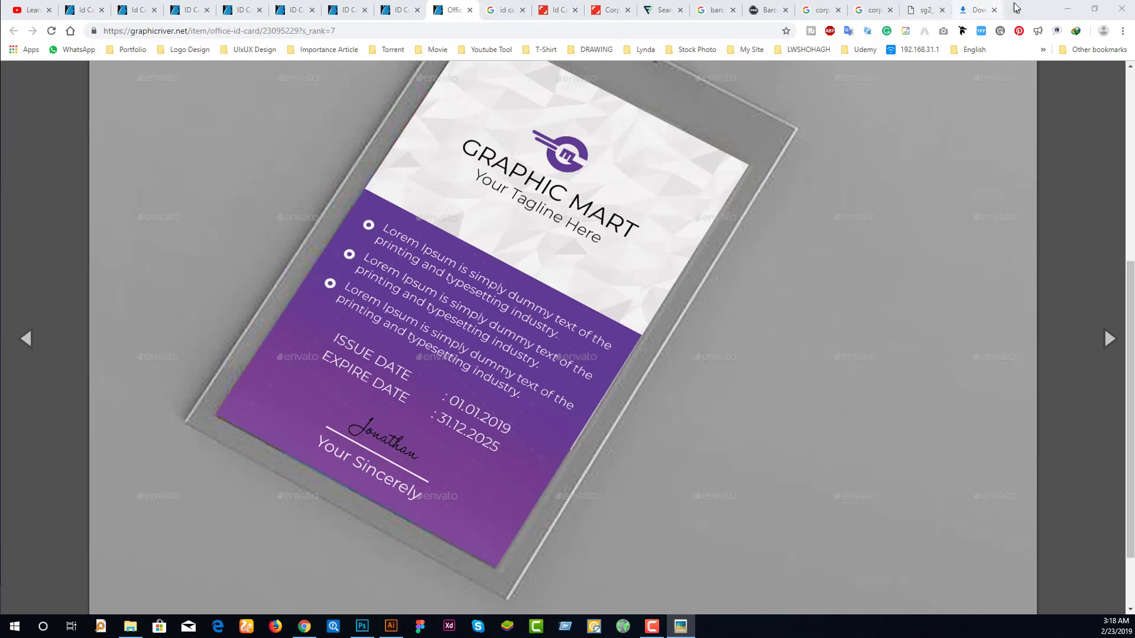
# - Copy the opening Lorem Ipsum sentence from lipsum.com and return to Photoshop
pyautogui.hotkey('ctrl', 't')
pyautogui.write('lo')
pyautogui.press('BackSpace')
pyautogui.press('BackSpace')
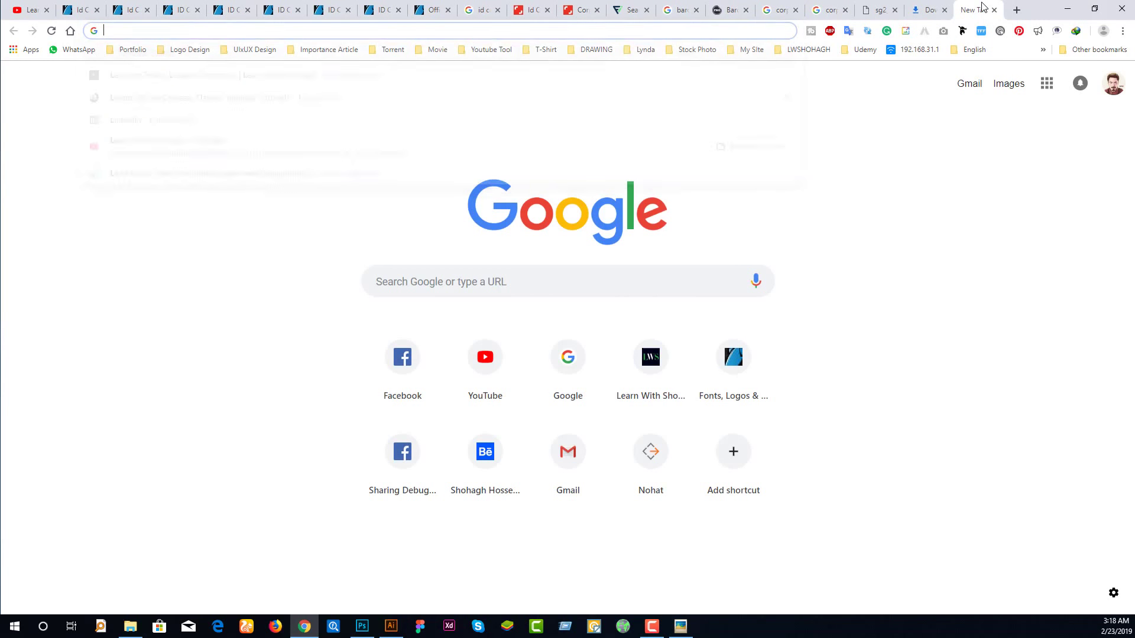
pyautogui.write('lip')
pyautogui.press('Return')
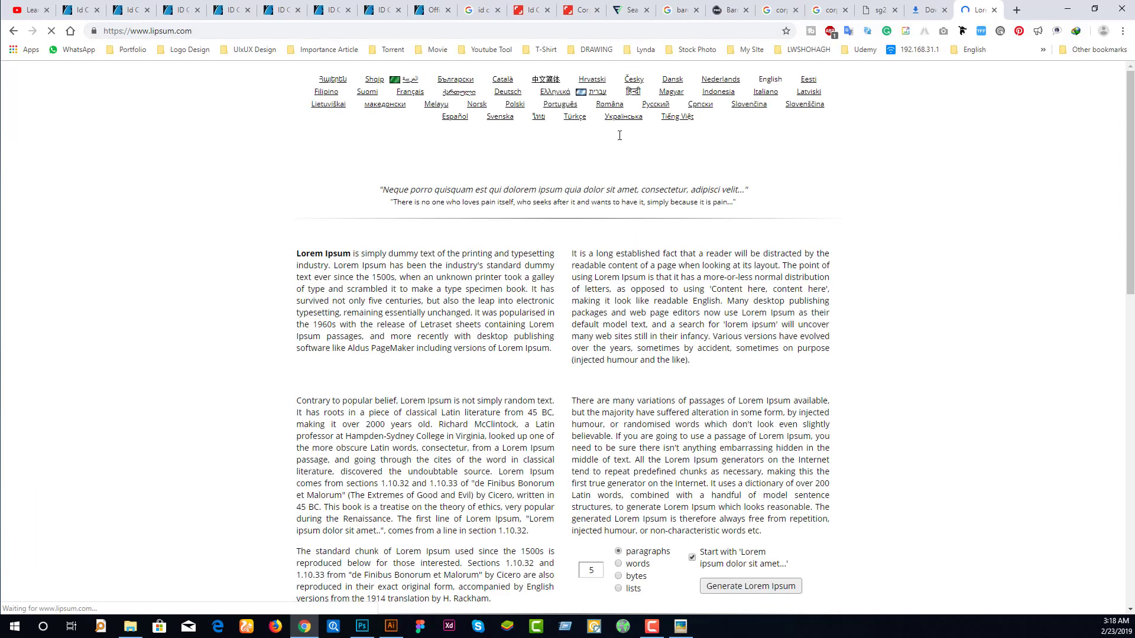
pyautogui.moveTo(298, 253); pyautogui.dragTo(520, 265)
pyautogui.rightClick(518, 265)
pyautogui.click(535, 272)
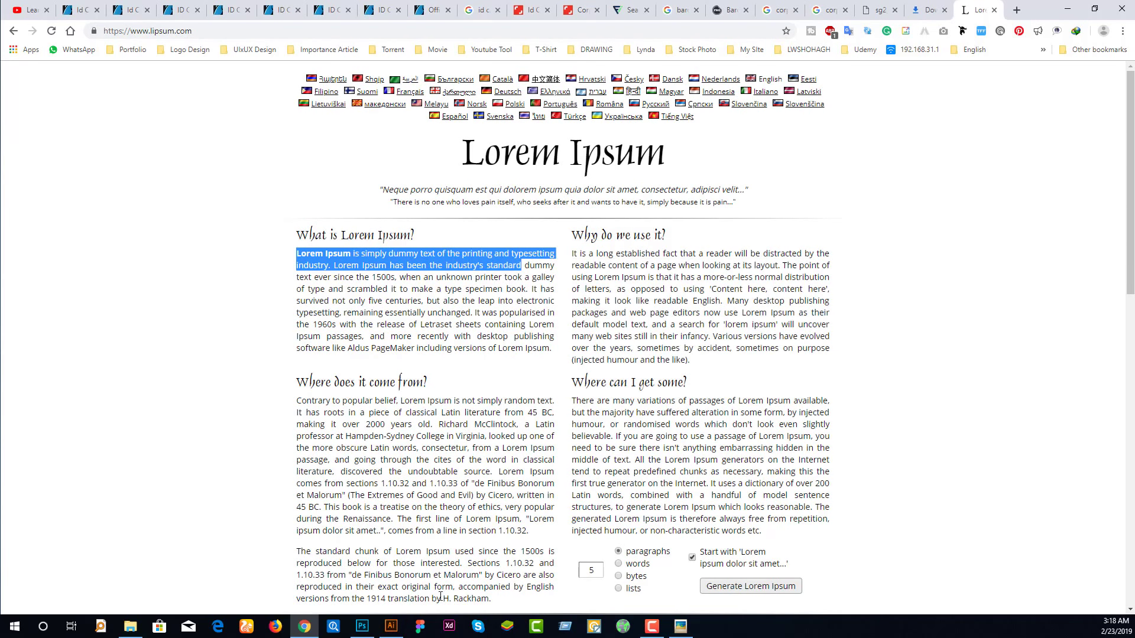
pyautogui.click(363, 628)
pyautogui.scroll(1, 464, 337)
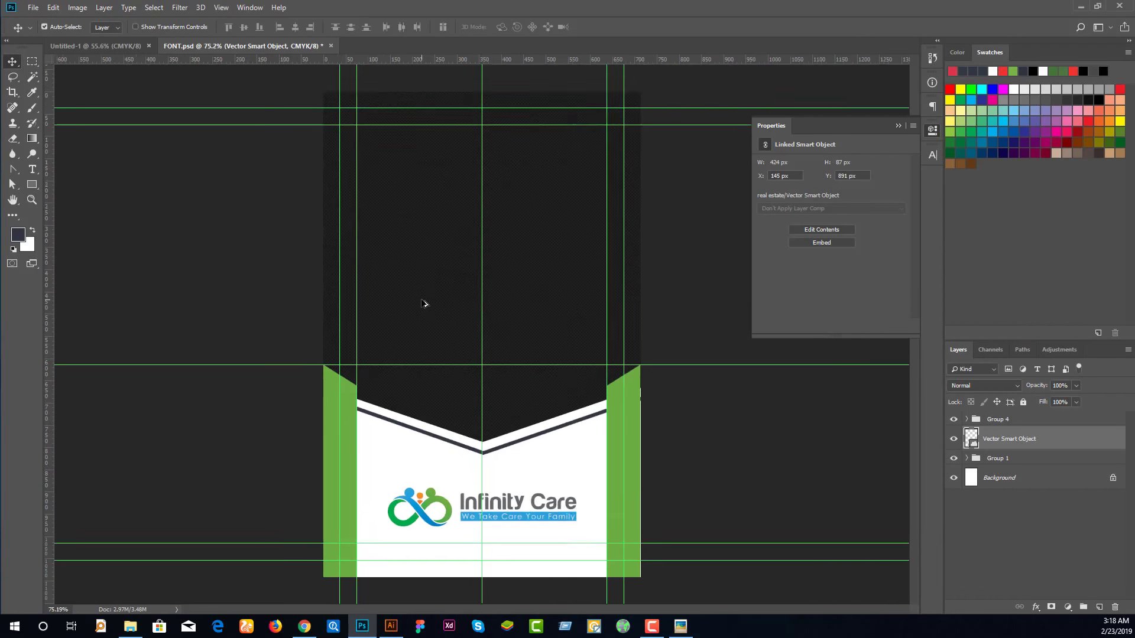
pyautogui.scroll(1, 425, 306)
pyautogui.scroll(1, 471, 200)
pyautogui.scroll(2, 484, 306)
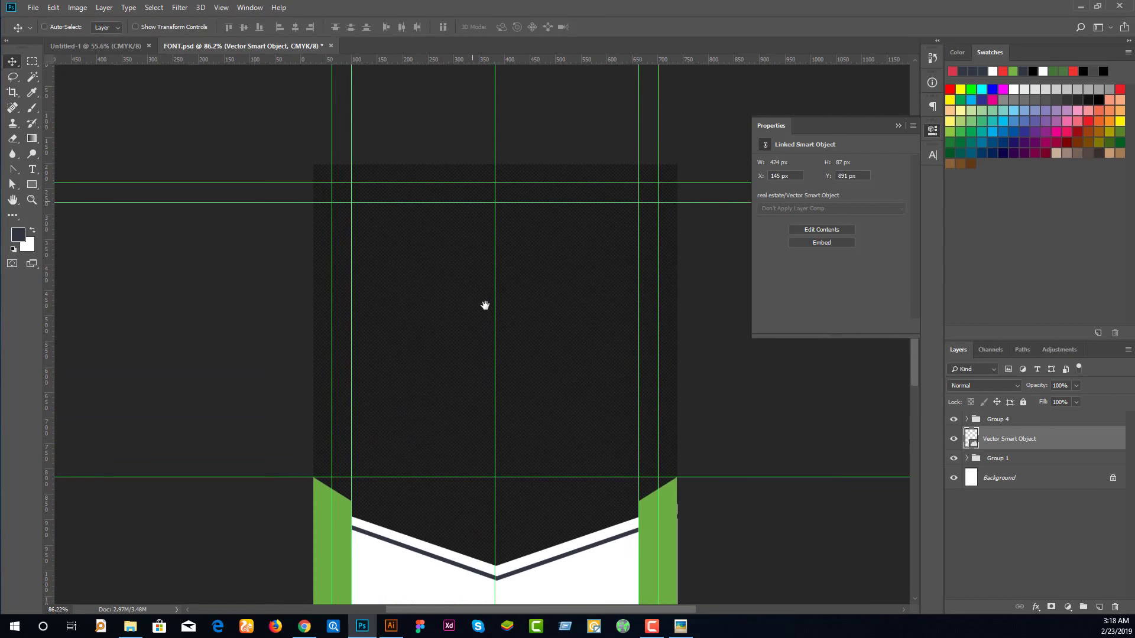
pyautogui.click(32, 184)
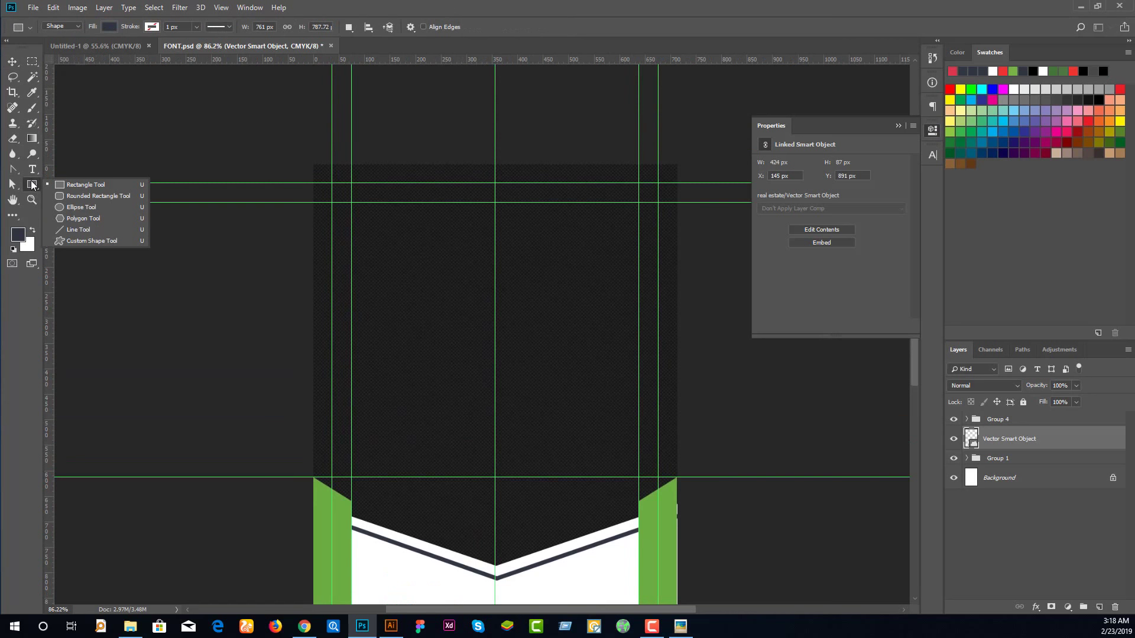
pyautogui.click(83, 242)
pyautogui.click(453, 26)
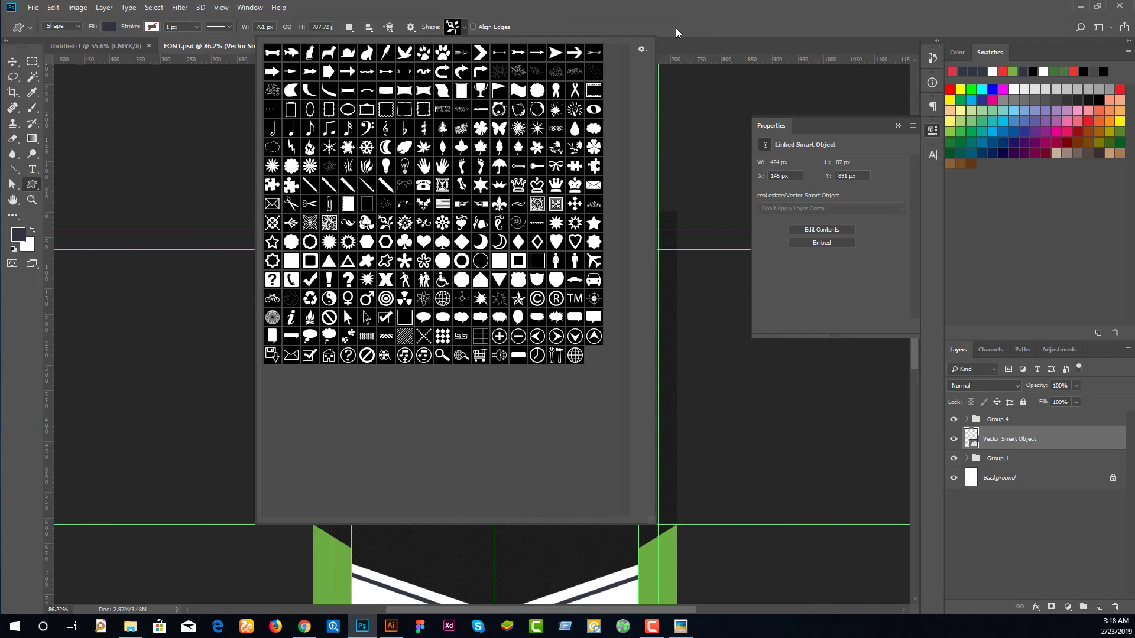
pyautogui.click(641, 49)
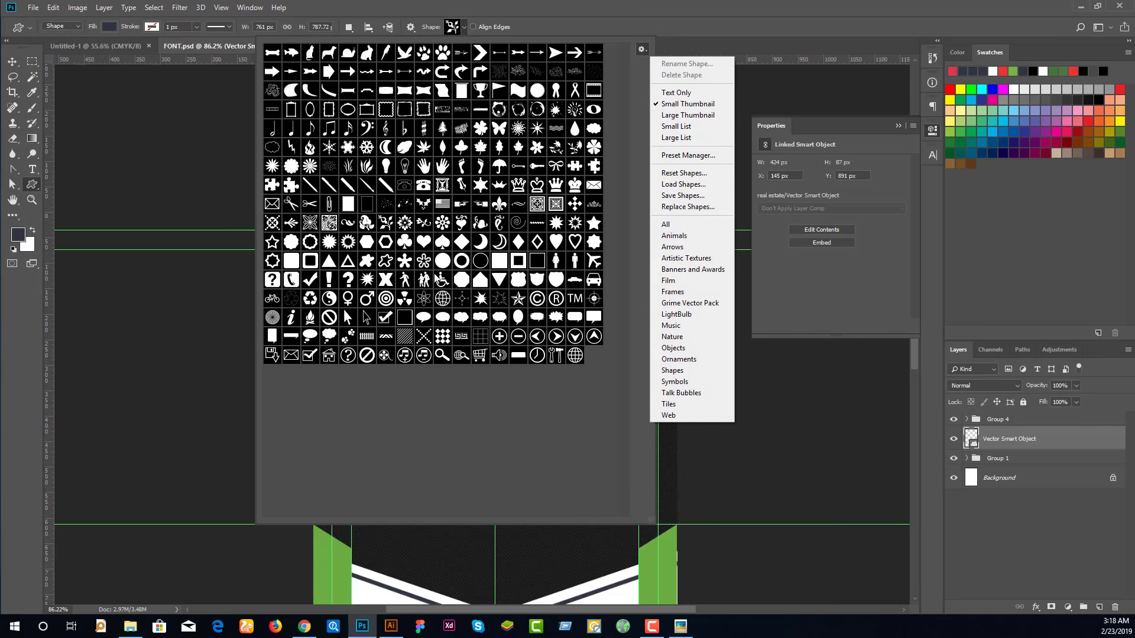
pyautogui.click(315, 282)
pyautogui.click(308, 280)
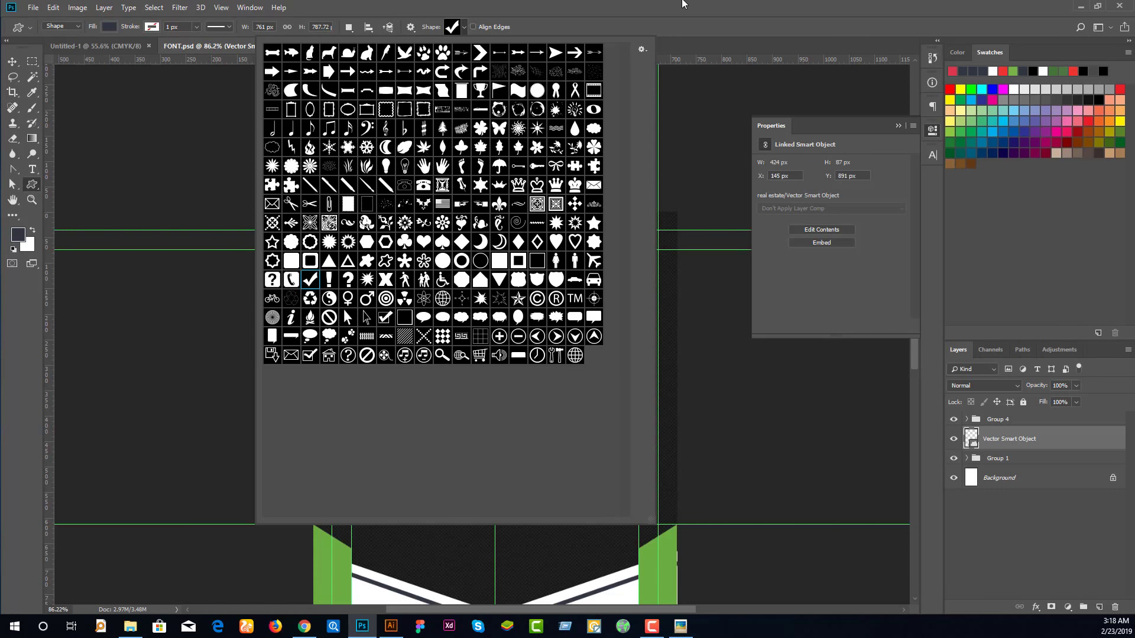
pyautogui.press('Return')
pyautogui.moveTo(358, 271); pyautogui.dragTo(386, 285)
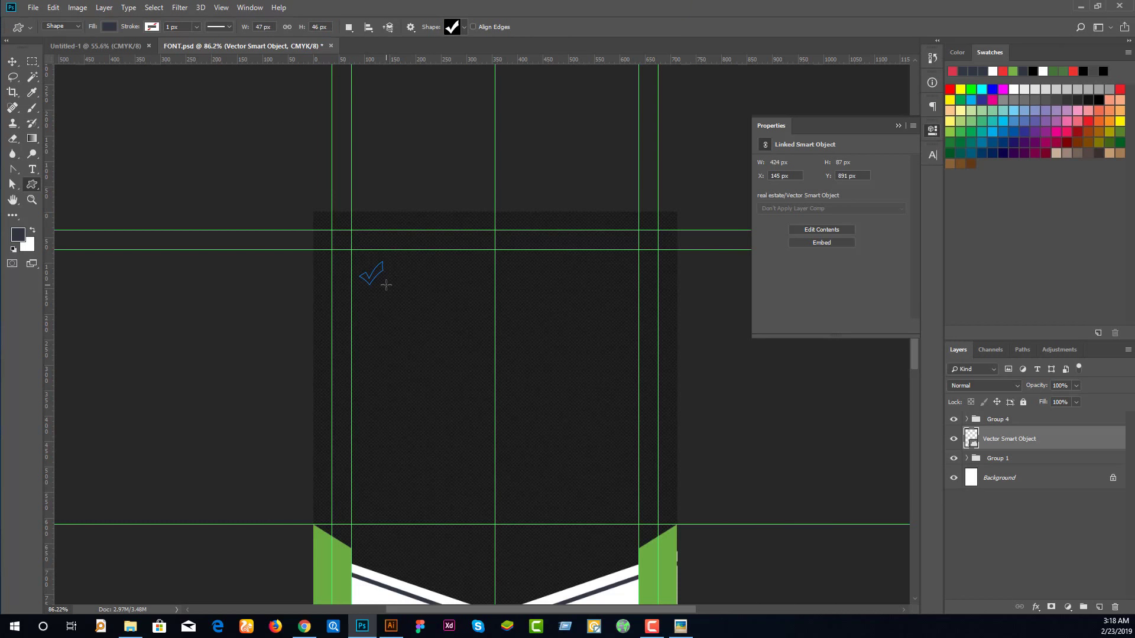
pyautogui.hotkey('alt', 'space')
pyautogui.click(512, 208)
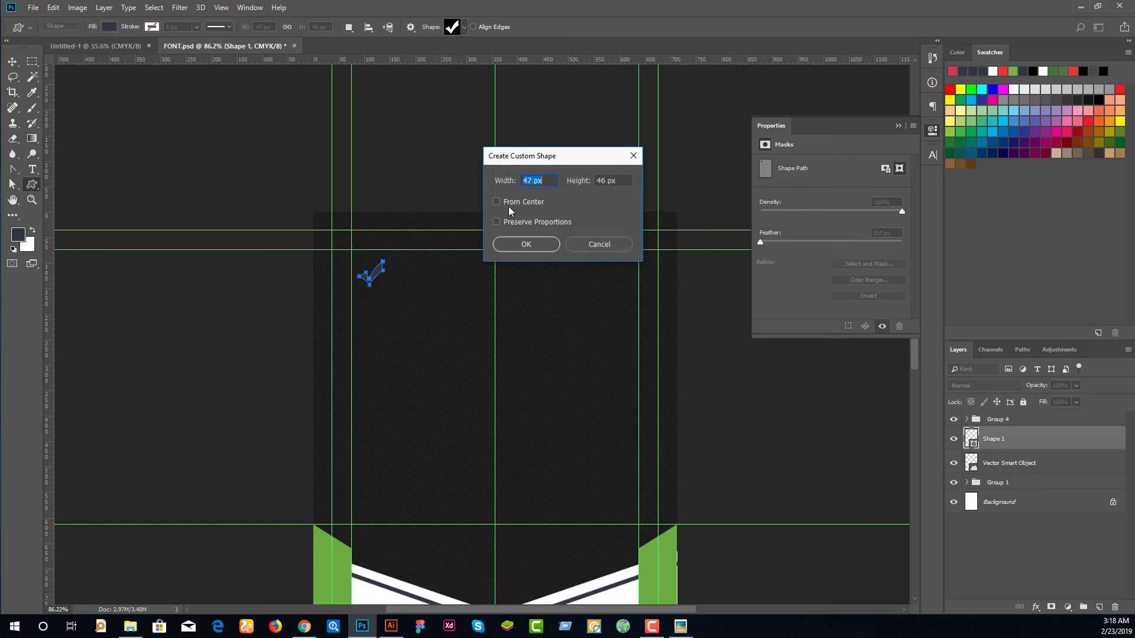
pyautogui.click(595, 243)
pyautogui.click(13, 77)
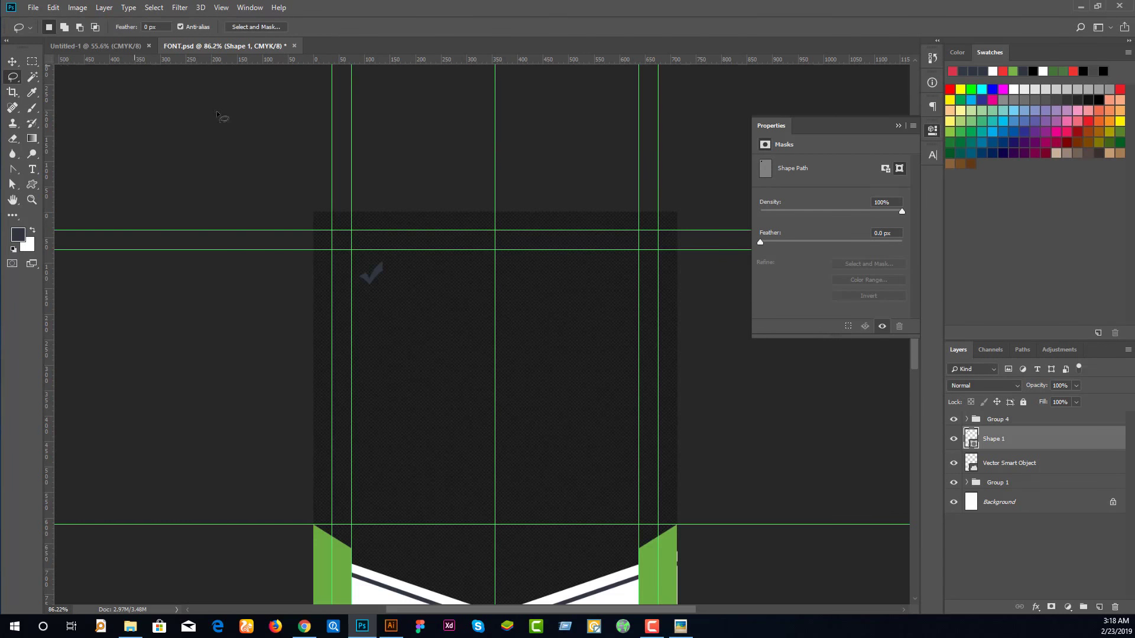
pyautogui.scroll(-3, 455, 400)
pyautogui.scroll(1, 455, 400)
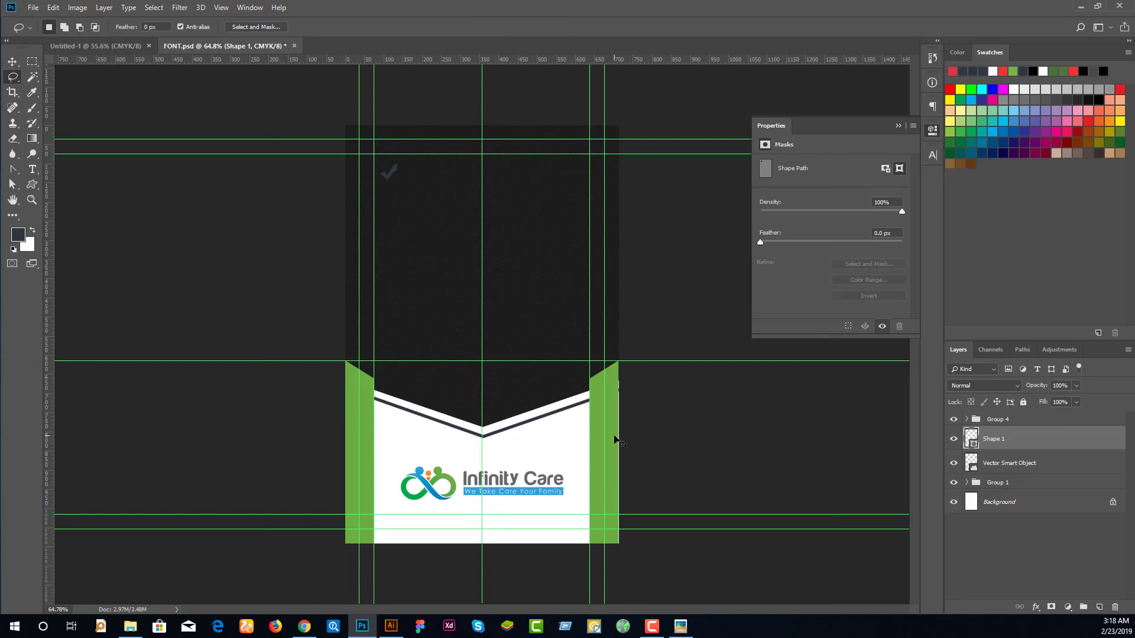
pyautogui.press('Delete')
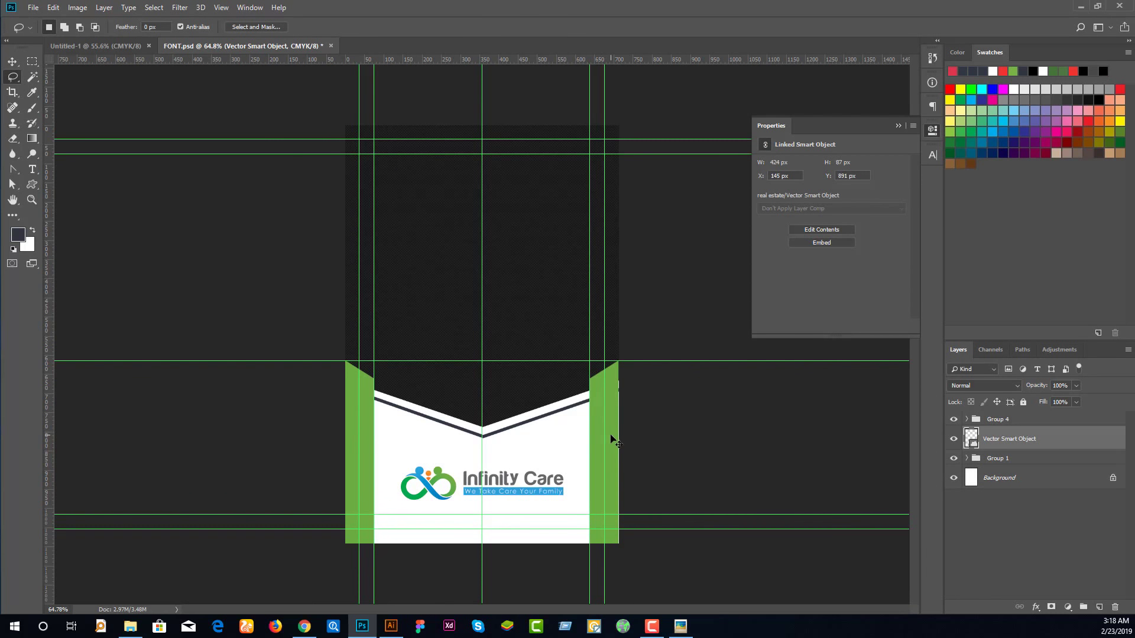
# - Delete the right green strip and move the mirrored remaining strip to the panel's top-right edge
pyautogui.click(953, 438)
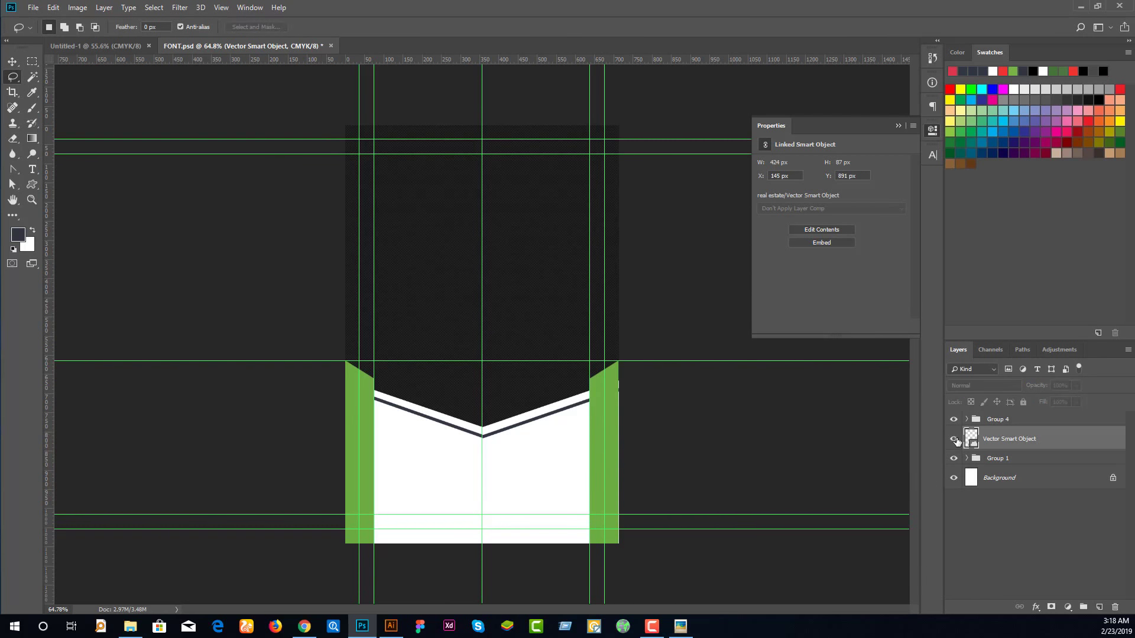
pyautogui.click(967, 420)
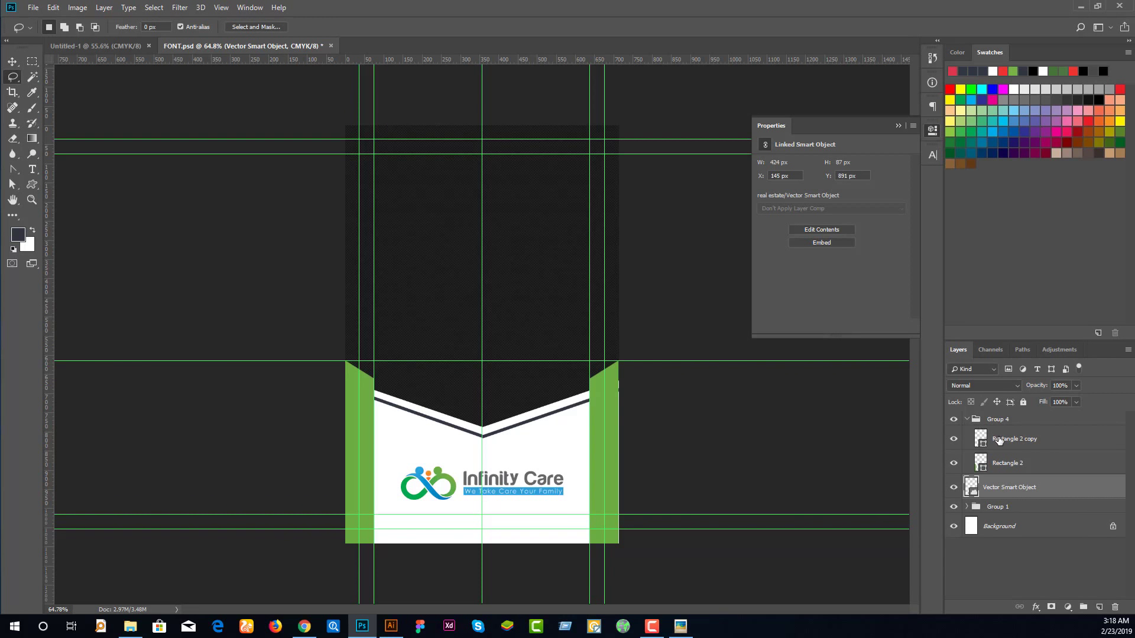
pyautogui.click(999, 440)
pyautogui.press('Delete')
pyautogui.click(13, 63)
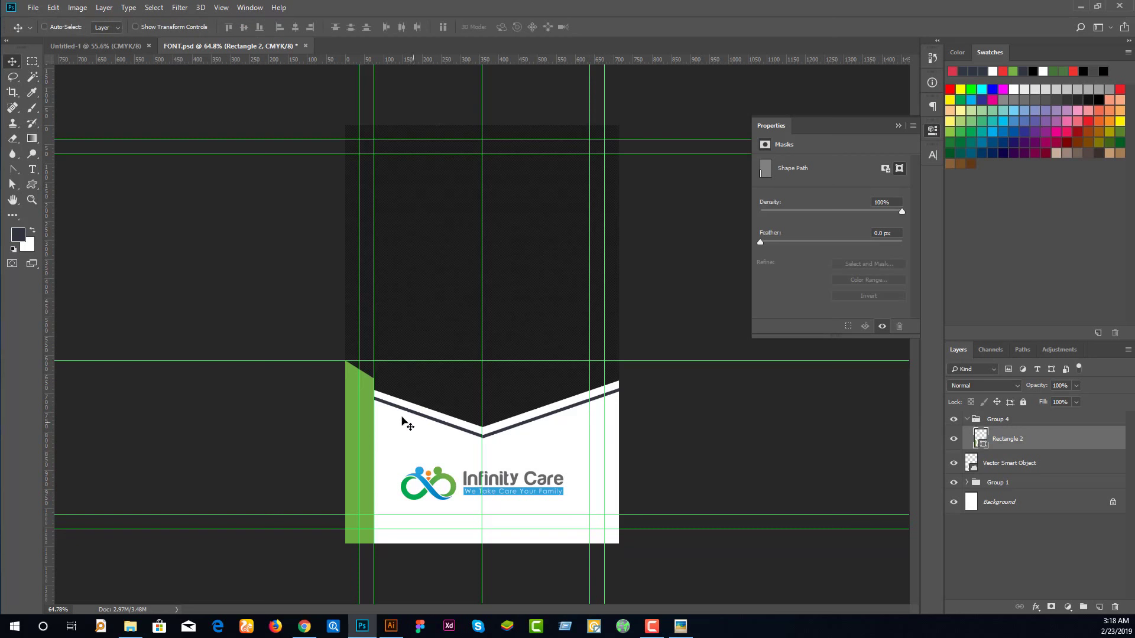
pyautogui.press('ctrl')
pyautogui.hotkey('ctrl', 't')
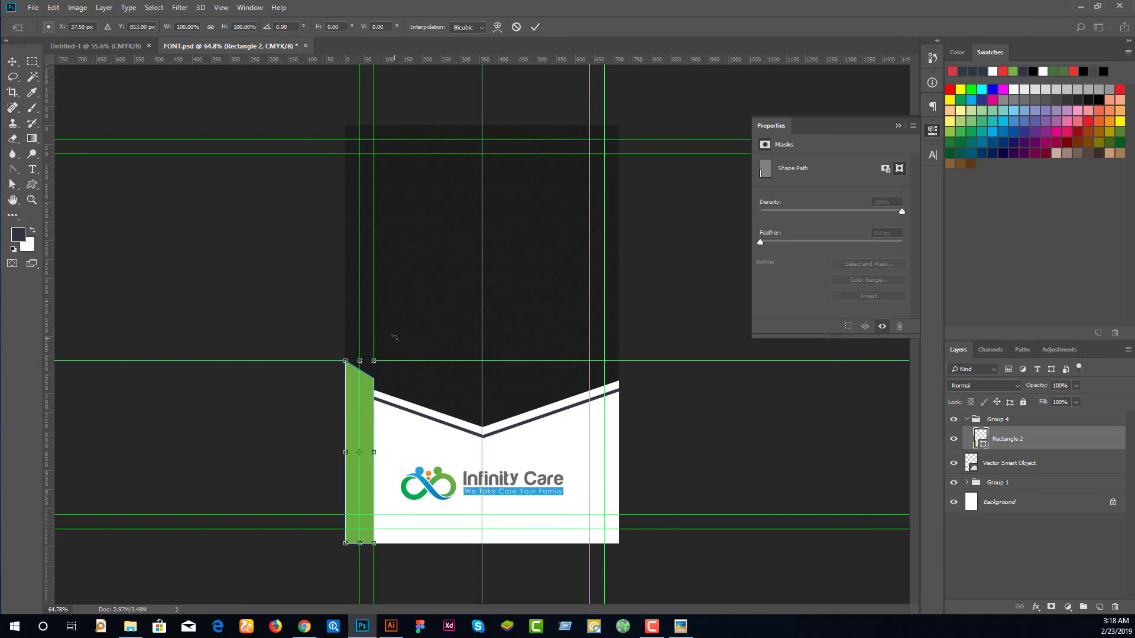
pyautogui.moveTo(392, 329); pyautogui.dragTo(347, 523)
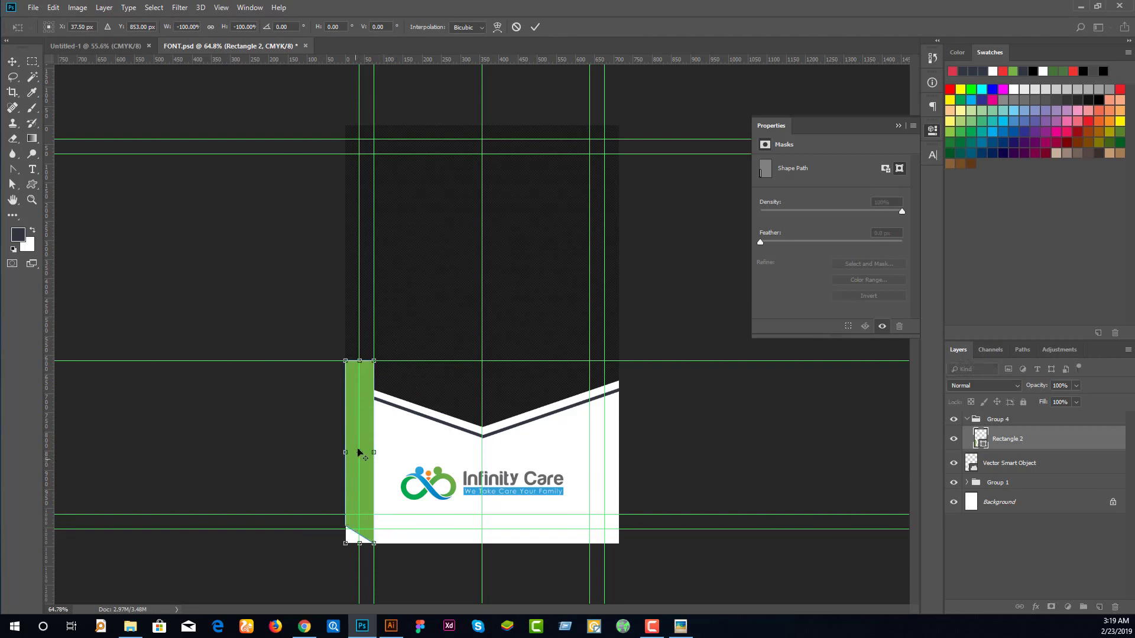
pyautogui.moveTo(355, 409); pyautogui.dragTo(597, 177)
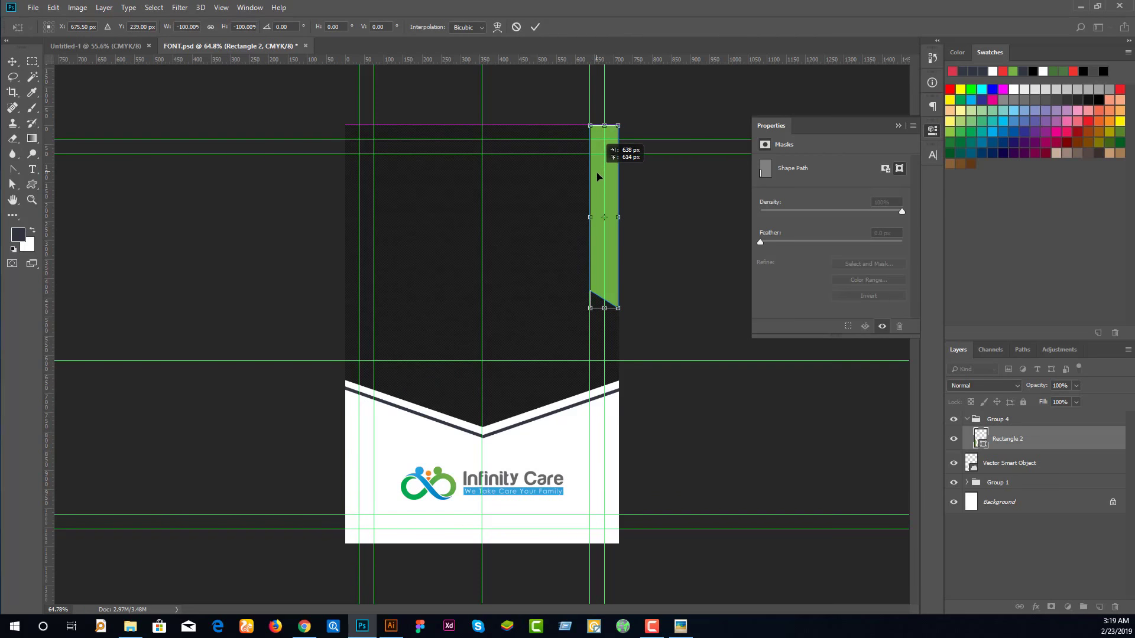
pyautogui.press('Return')
# - Duplicate the strip, flip it horizontally onto the panel's left edge, and collapse Group 4
pyautogui.press('ctrl')
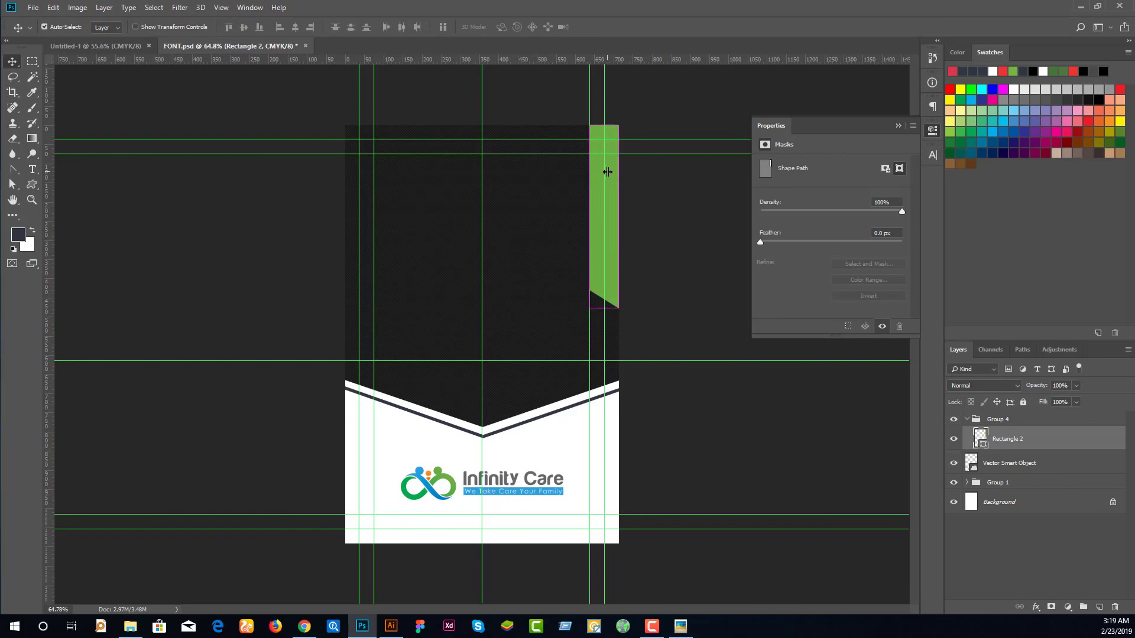
pyautogui.hotkey('ctrl', 'j')
pyautogui.hotkey('ctrl', 't')
pyautogui.rightClick(608, 172)
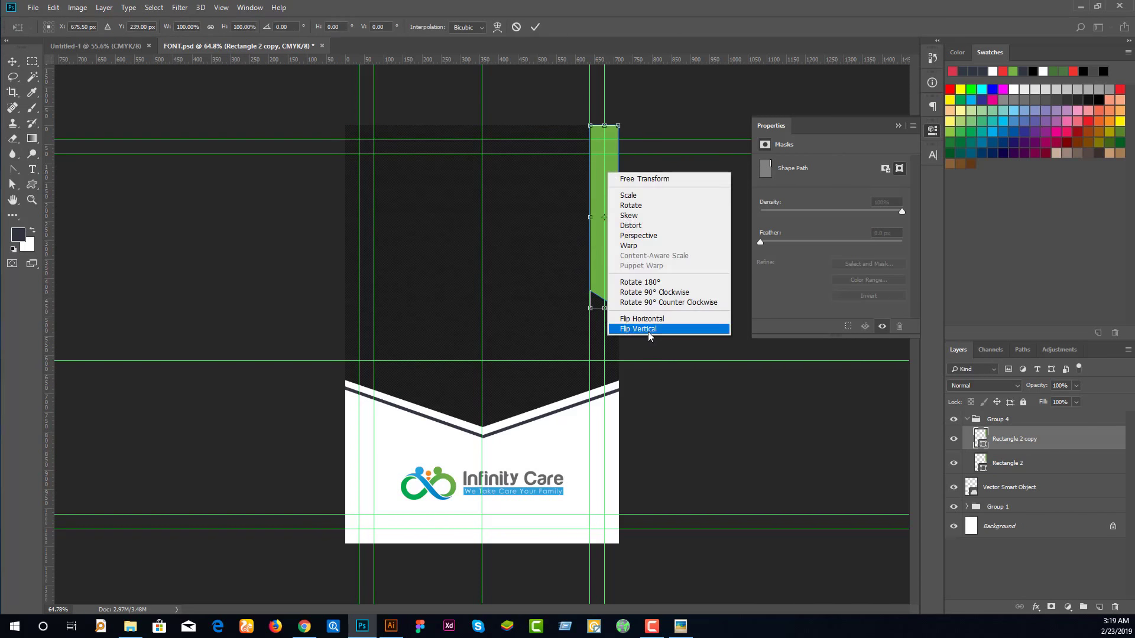
pyautogui.click(655, 322)
pyautogui.press('Return')
pyautogui.moveTo(606, 202); pyautogui.dragTo(364, 209)
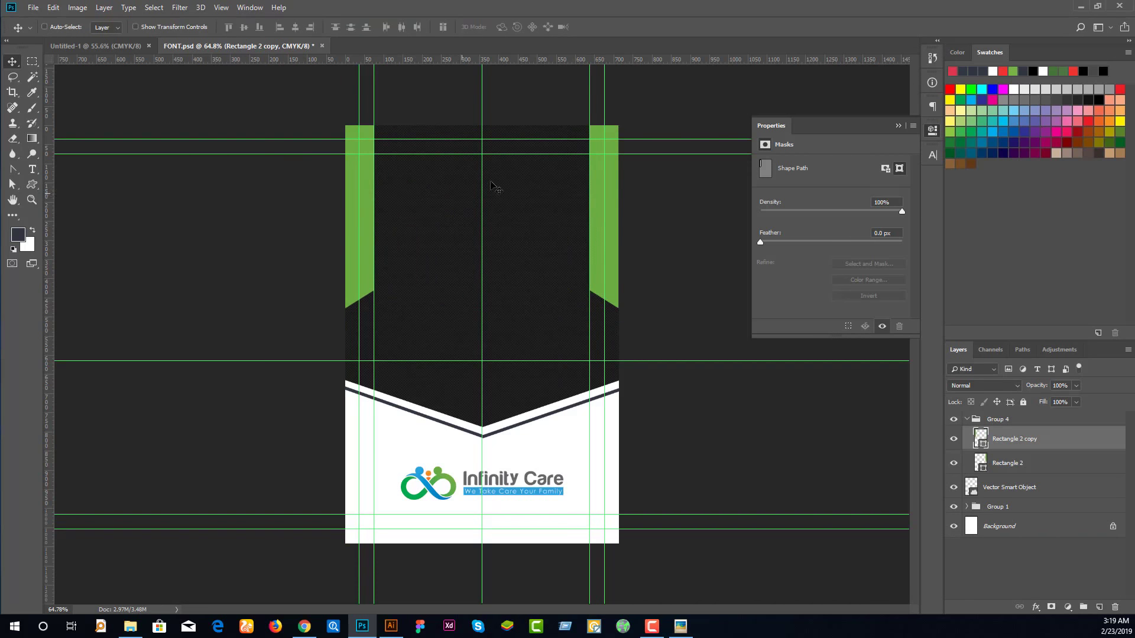
pyautogui.scroll(3, 492, 153)
pyautogui.moveTo(492, 153); pyautogui.dragTo(461, 263)
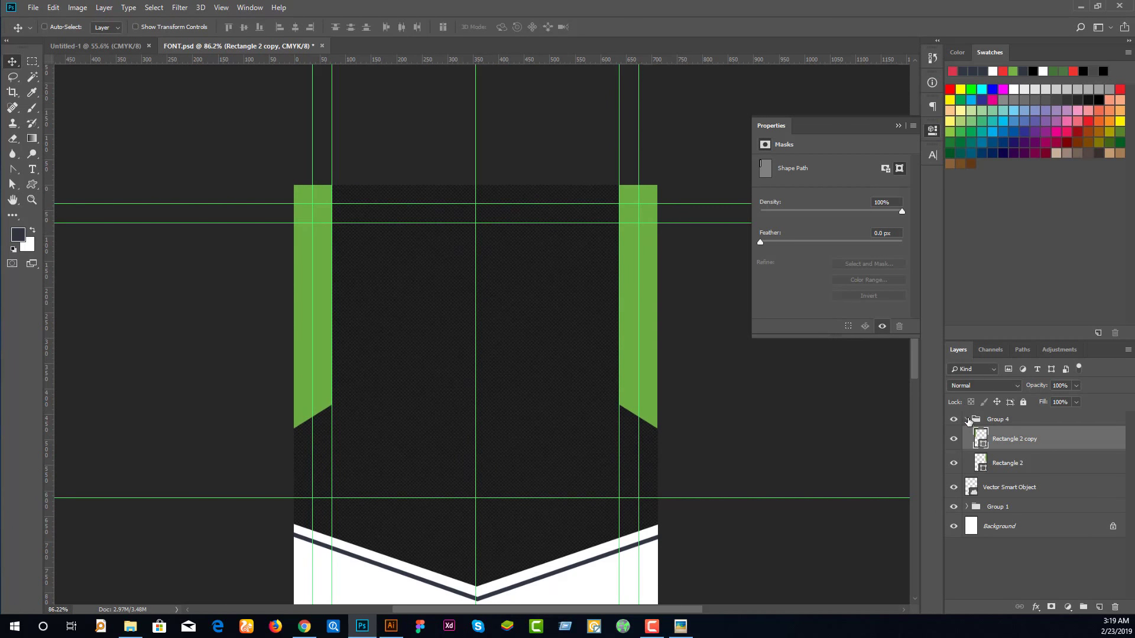
pyautogui.click(967, 419)
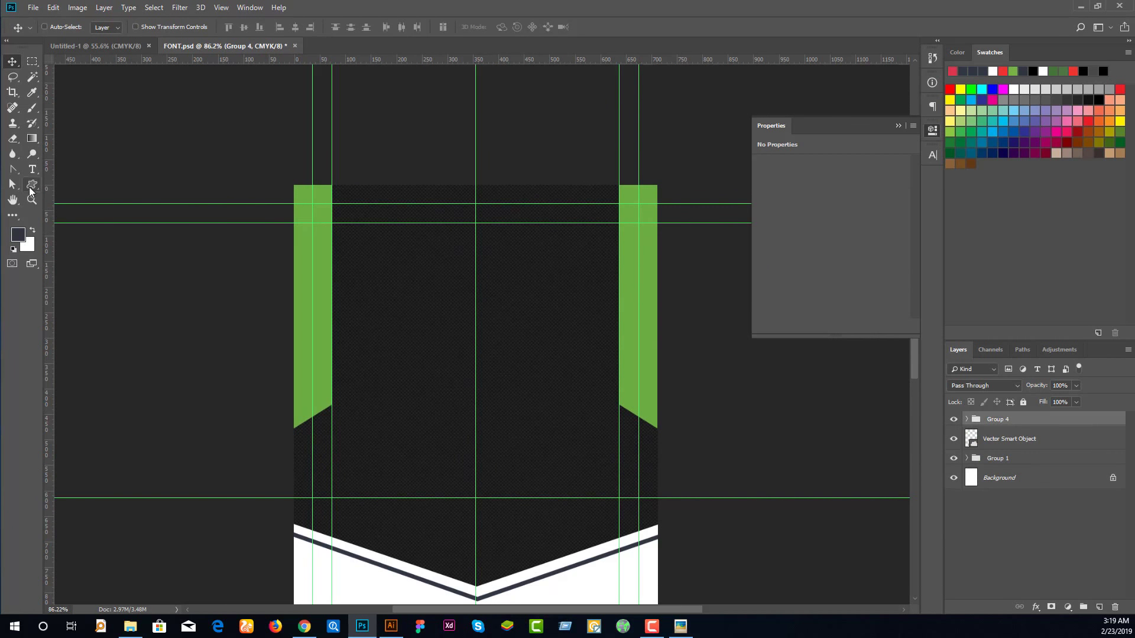
# - Draw a white checkmark custom shape at the dark panel's upper left
pyautogui.click(32, 183)
pyautogui.click(456, 27)
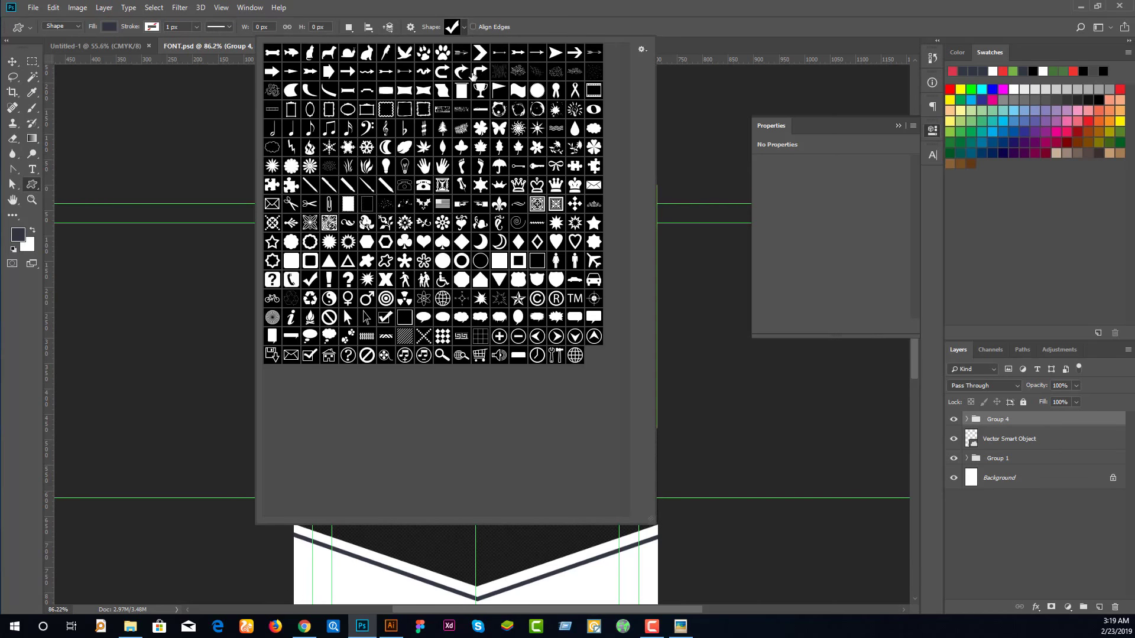
pyautogui.click(498, 9)
pyautogui.moveTo(357, 244); pyautogui.dragTo(379, 258)
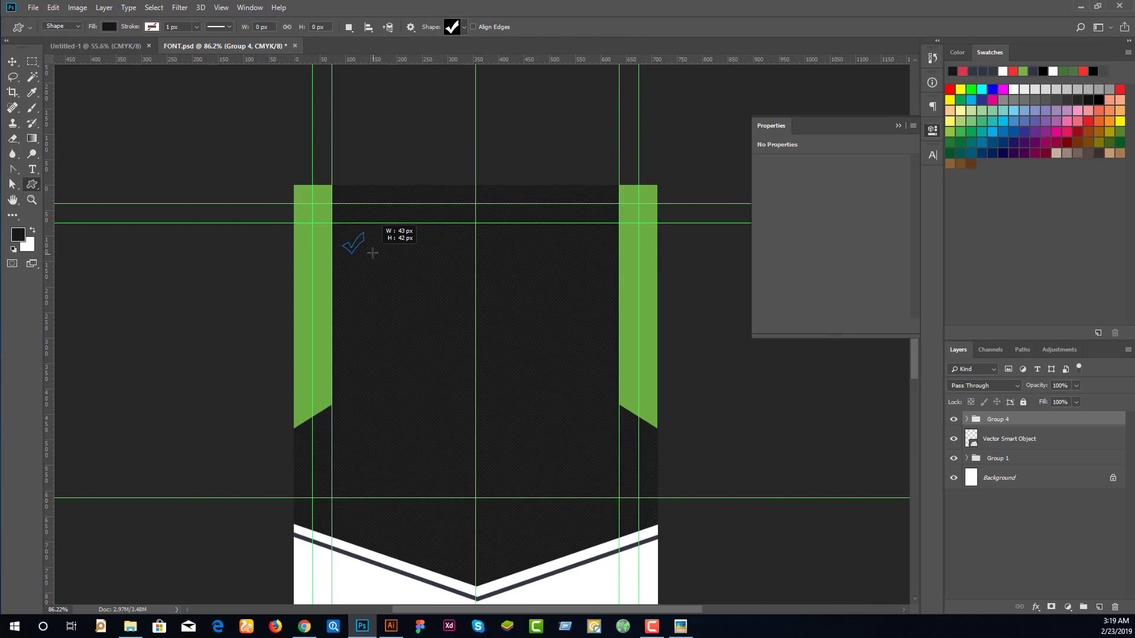
pyautogui.moveTo(379, 258); pyautogui.dragTo(374, 255)
pyautogui.doubleClick(971, 424)
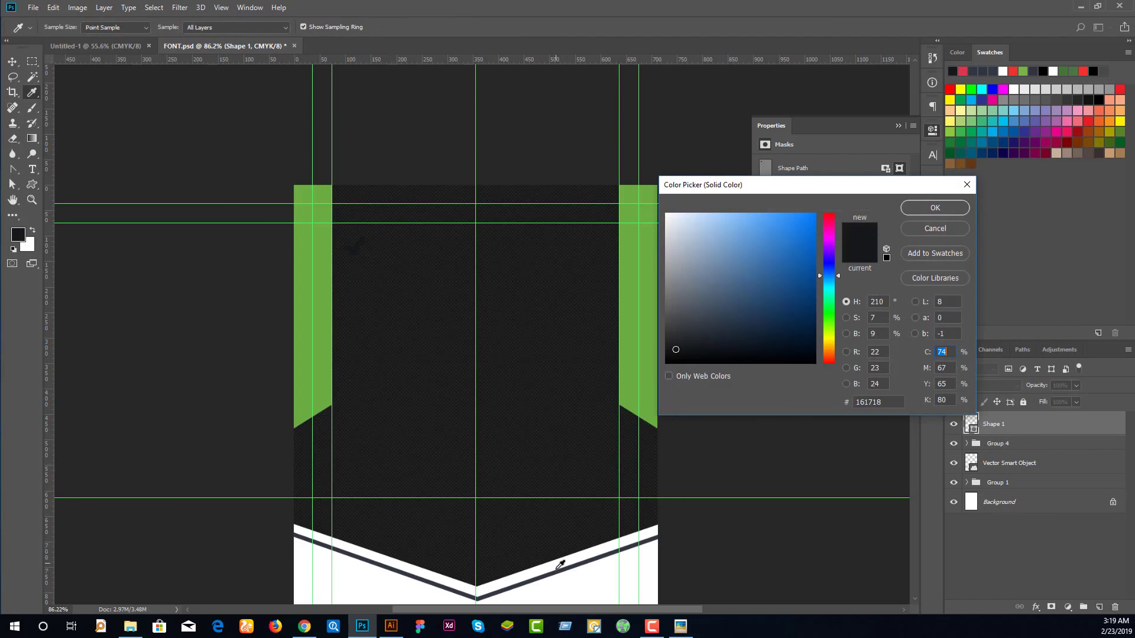
pyautogui.click(582, 578)
pyautogui.click(908, 208)
# - Create a text box of pasted Lorem Ipsum placeholder text right of the checkmark
pyautogui.press('t')
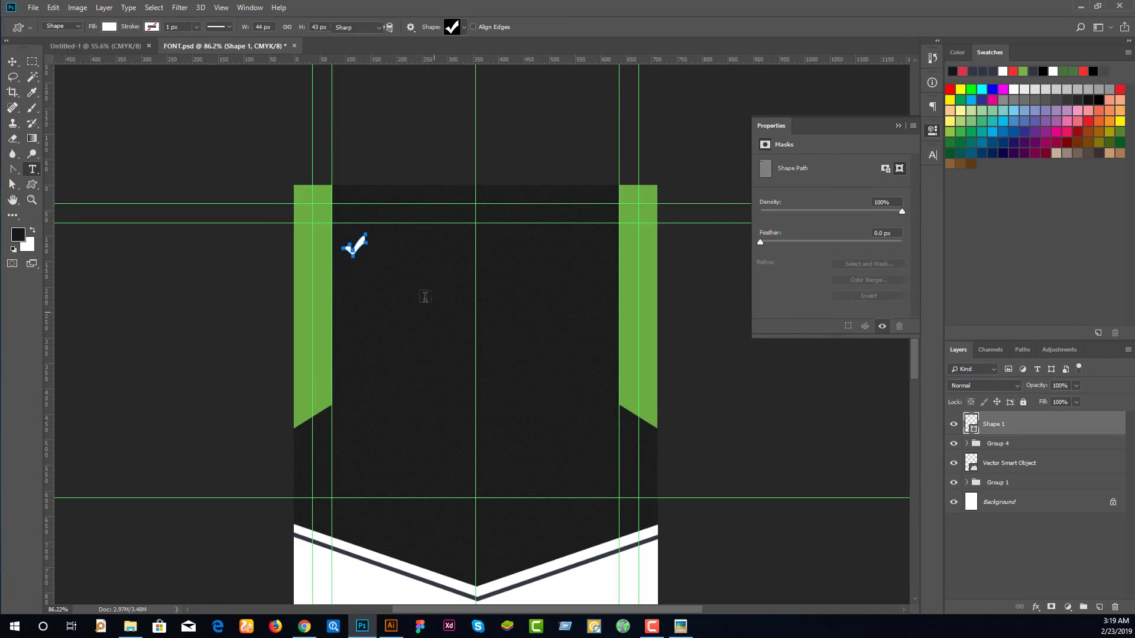
pyautogui.click(380, 243)
pyautogui.hotkey('ctrl', 'v')
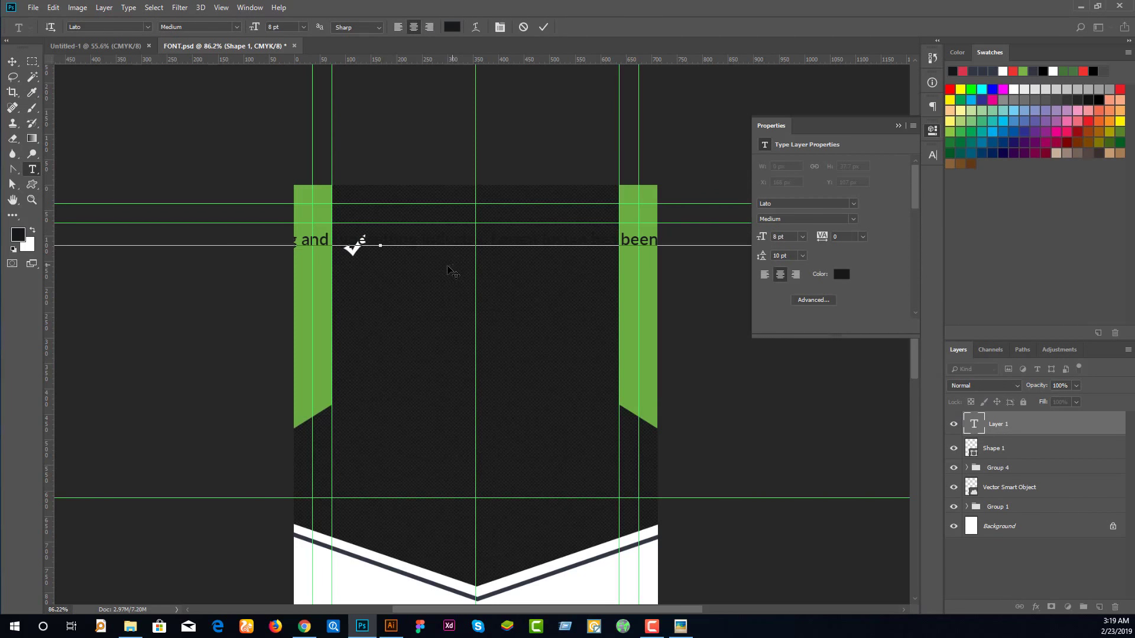
pyautogui.click(523, 27)
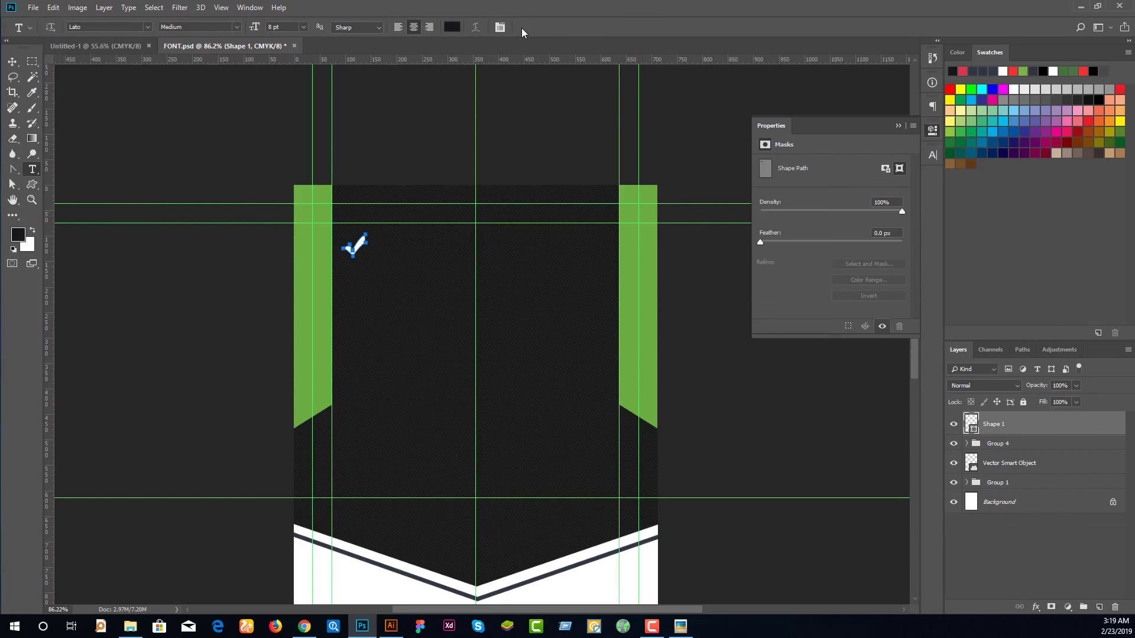
pyautogui.moveTo(384, 230)
pyautogui.mouseDown()
pyautogui.moveTo(475, 277)
pyautogui.moveTo(597, 275)
pyautogui.mouseUp()
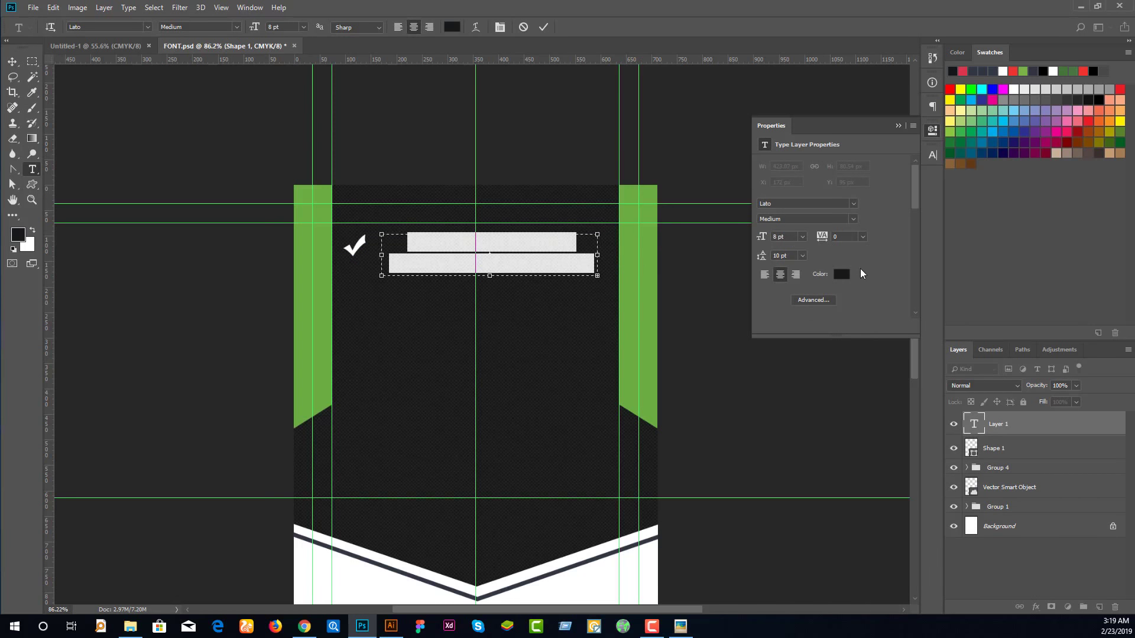
# - Make the placeholder text white at 6 pt
pyautogui.click(838, 280)
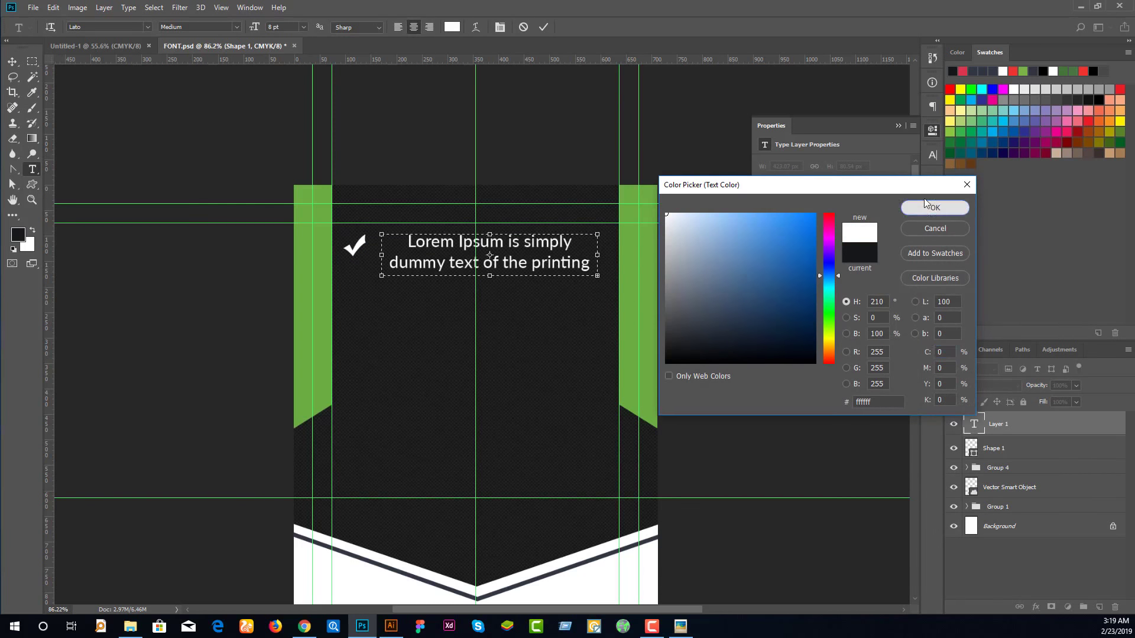
pyautogui.click(934, 209)
pyautogui.click(933, 156)
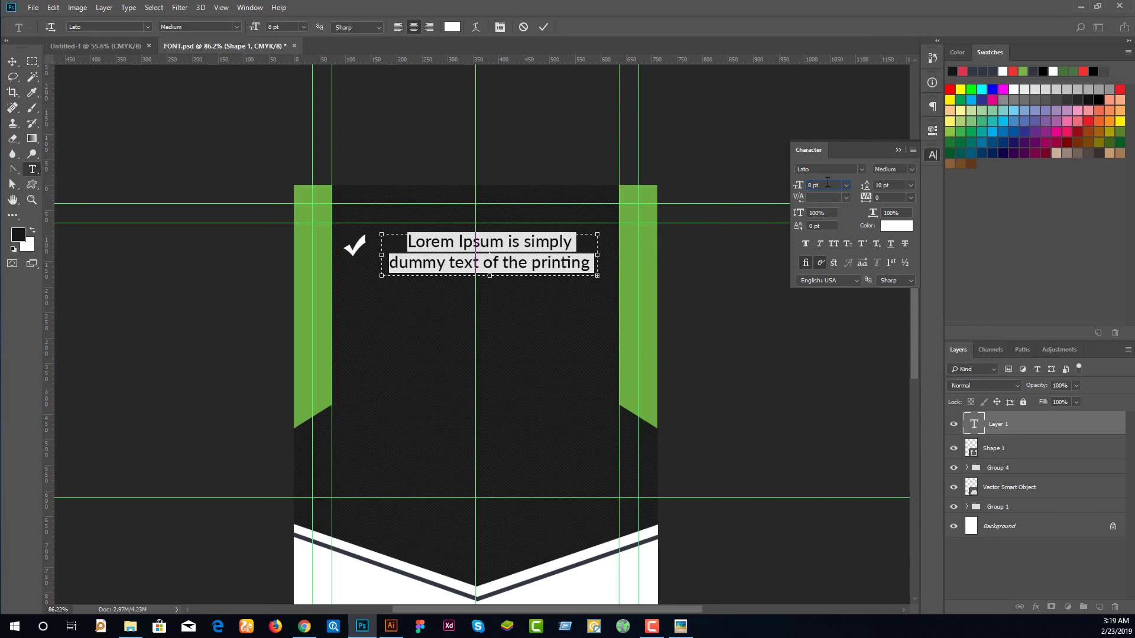
pyautogui.press('Down')
pyautogui.press('Down')
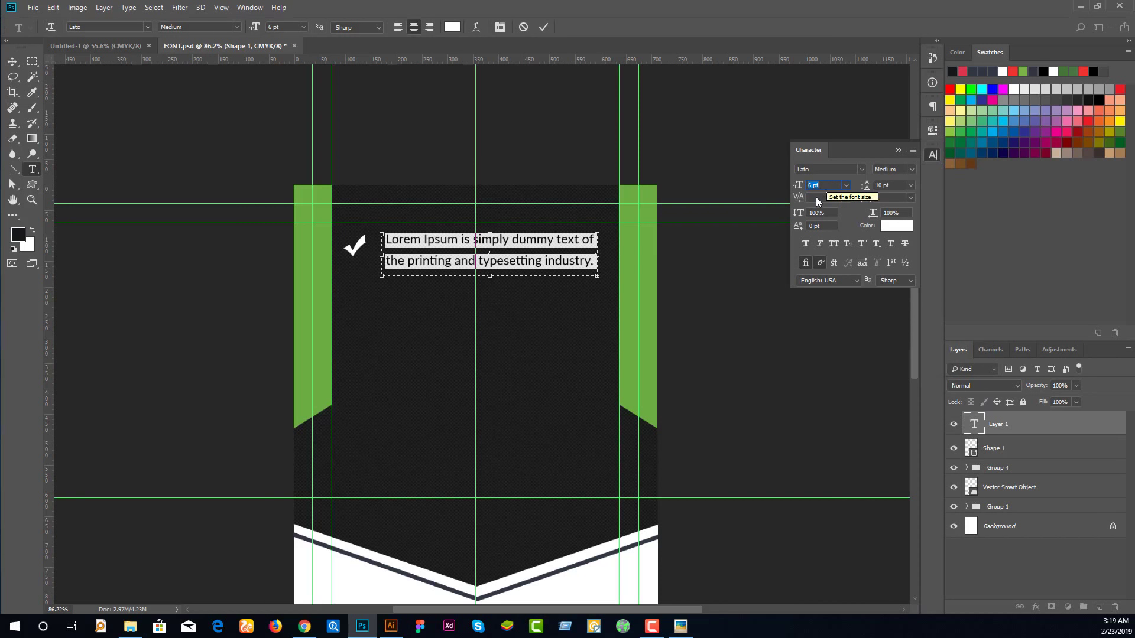
# - Trim the text to two left-aligned lines and fit the text box to them
pyautogui.moveTo(489, 277); pyautogui.dragTo(507, 408)
pyautogui.moveTo(544, 261); pyautogui.dragTo(558, 321)
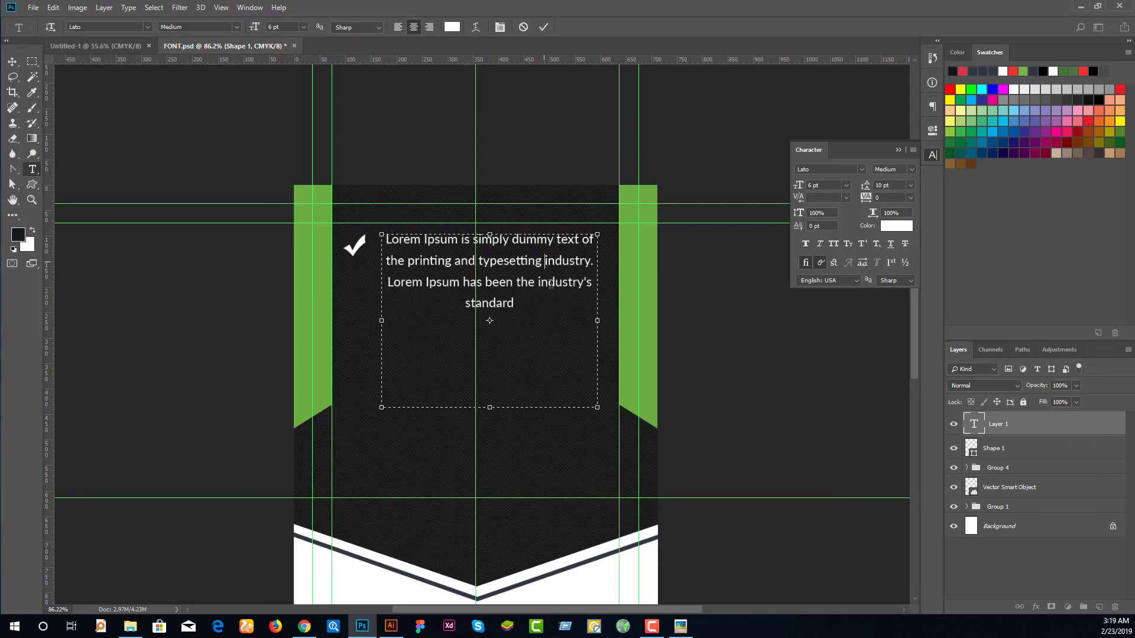
pyautogui.press('BackSpace')
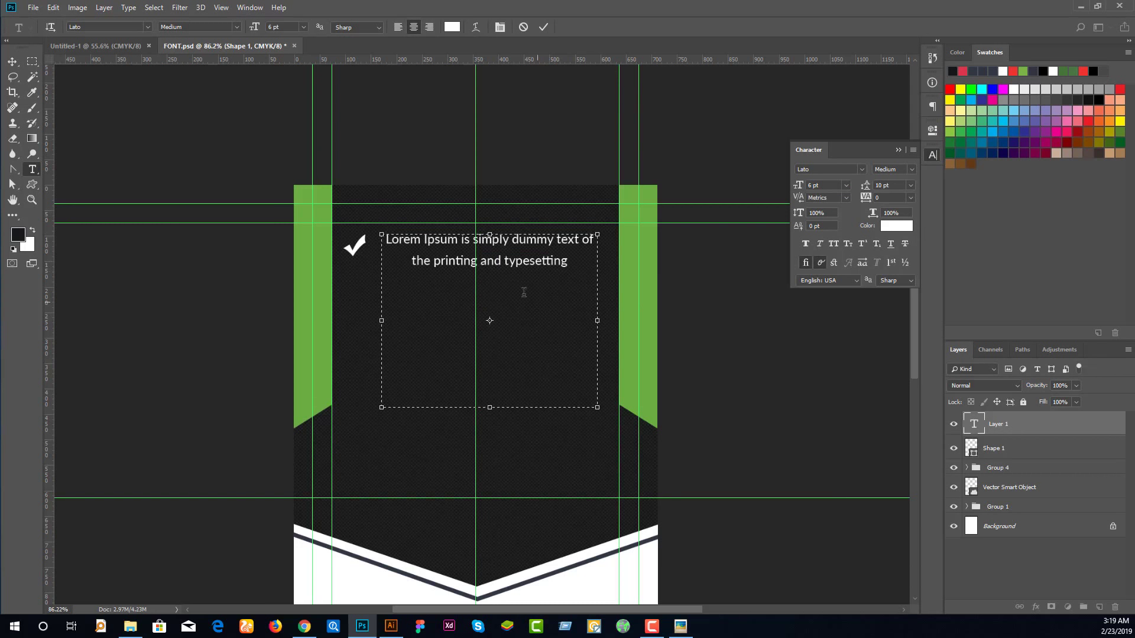
pyautogui.hotkey('ctrl', 'a')
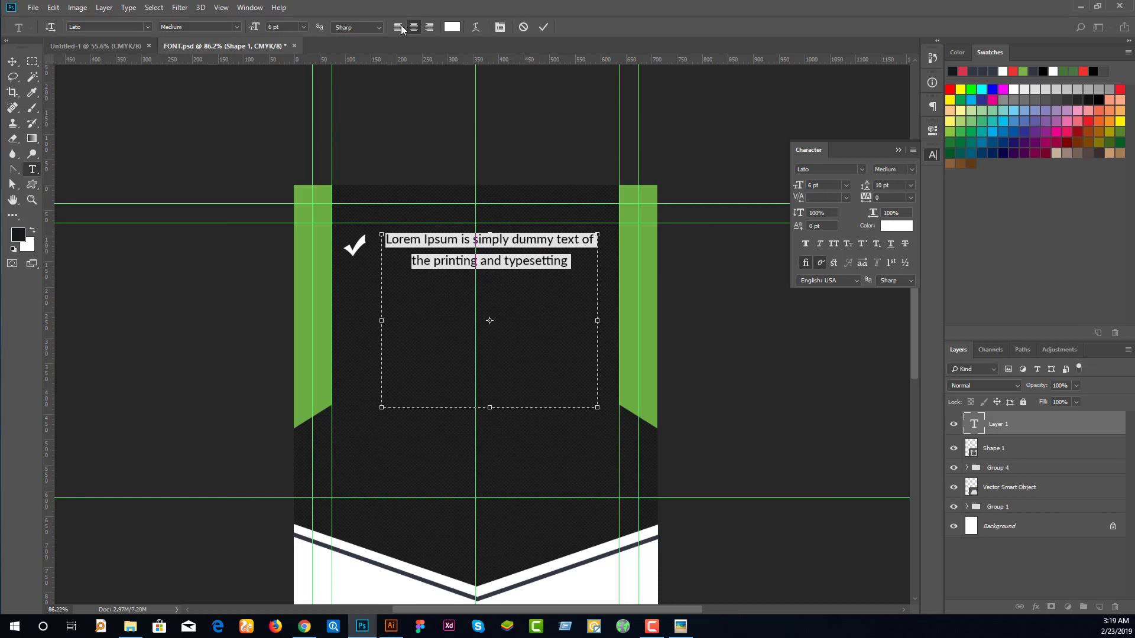
pyautogui.click(399, 26)
pyautogui.click(513, 337)
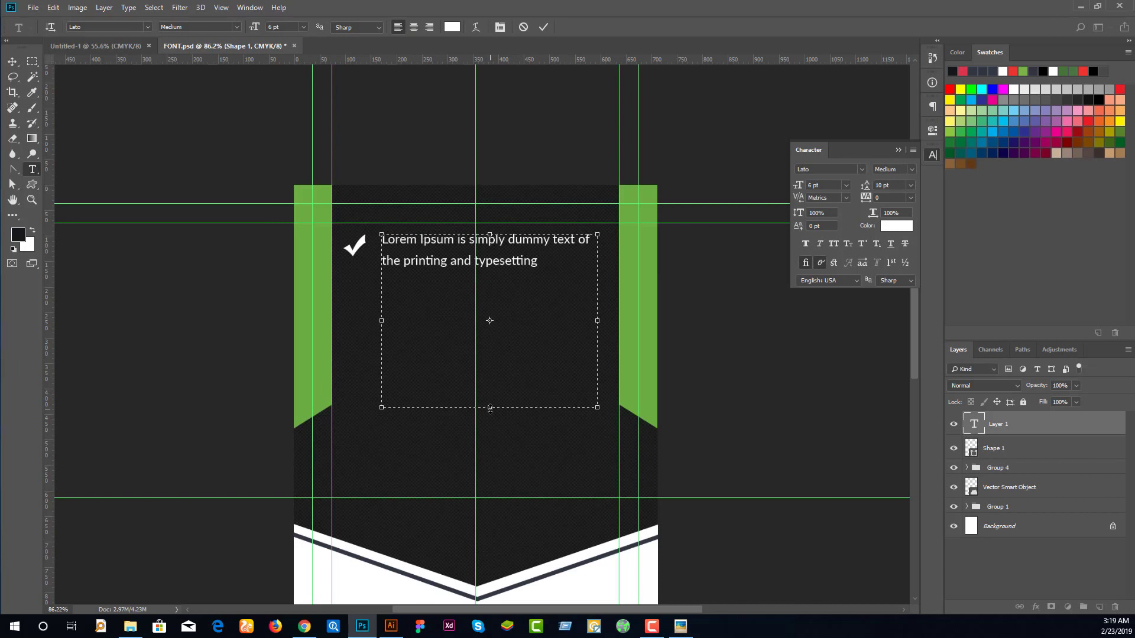
pyautogui.moveTo(490, 408); pyautogui.dragTo(490, 268)
pyautogui.click(543, 27)
pyautogui.click(12, 62)
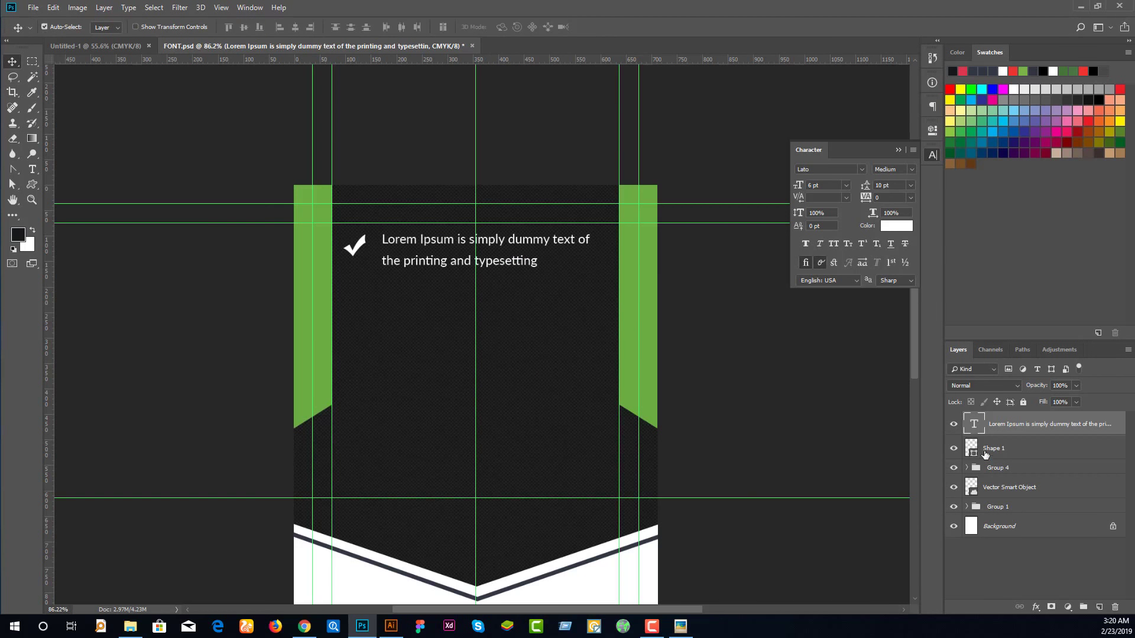
# - Enlarge the checkmark slightly and select it together with its text
pyautogui.keyDown('ctrl'); pyautogui.click(985, 454); pyautogui.keyUp('ctrl')
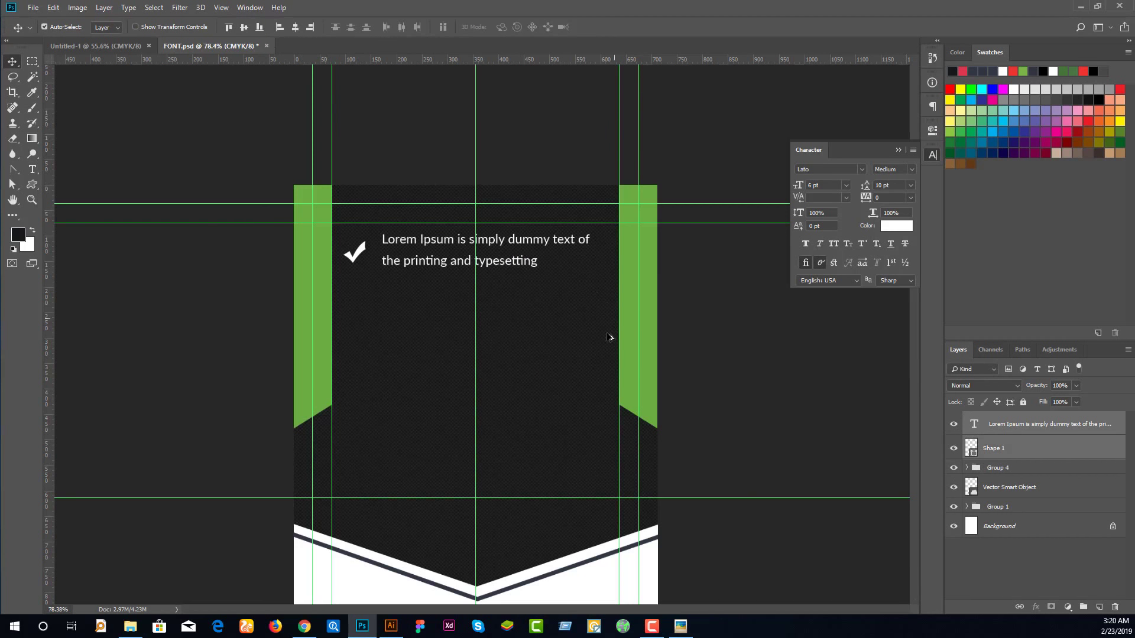
pyautogui.scroll(-2, 611, 334)
pyautogui.scroll(1, 477, 147)
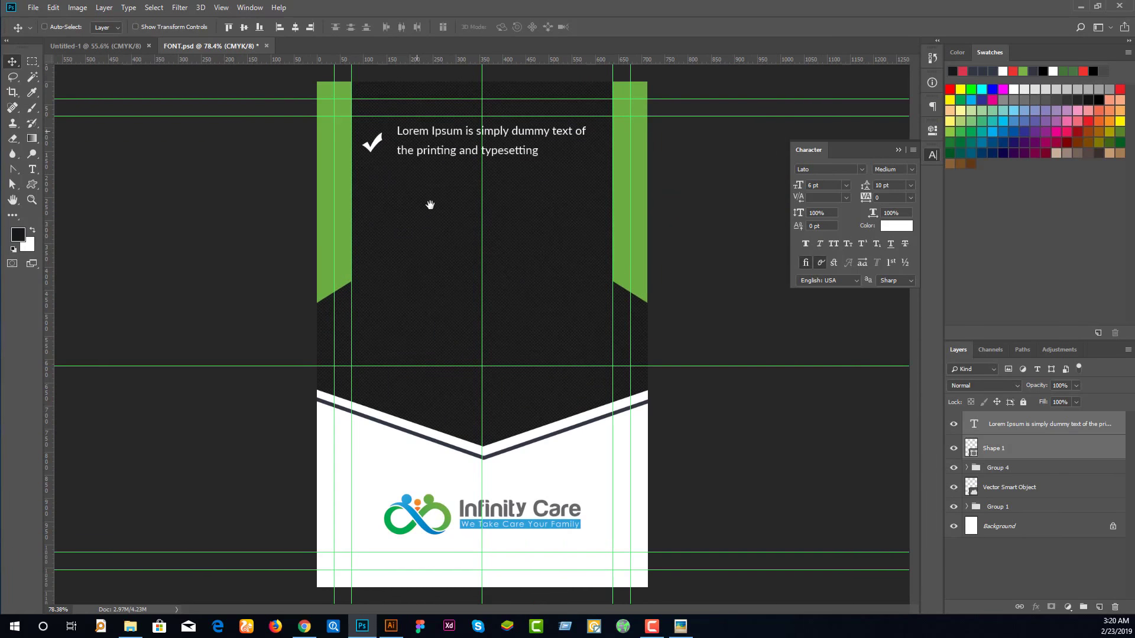
pyautogui.scroll(1, 437, 207)
pyautogui.scroll(1, 446, 204)
pyautogui.moveTo(446, 204); pyautogui.dragTo(451, 247)
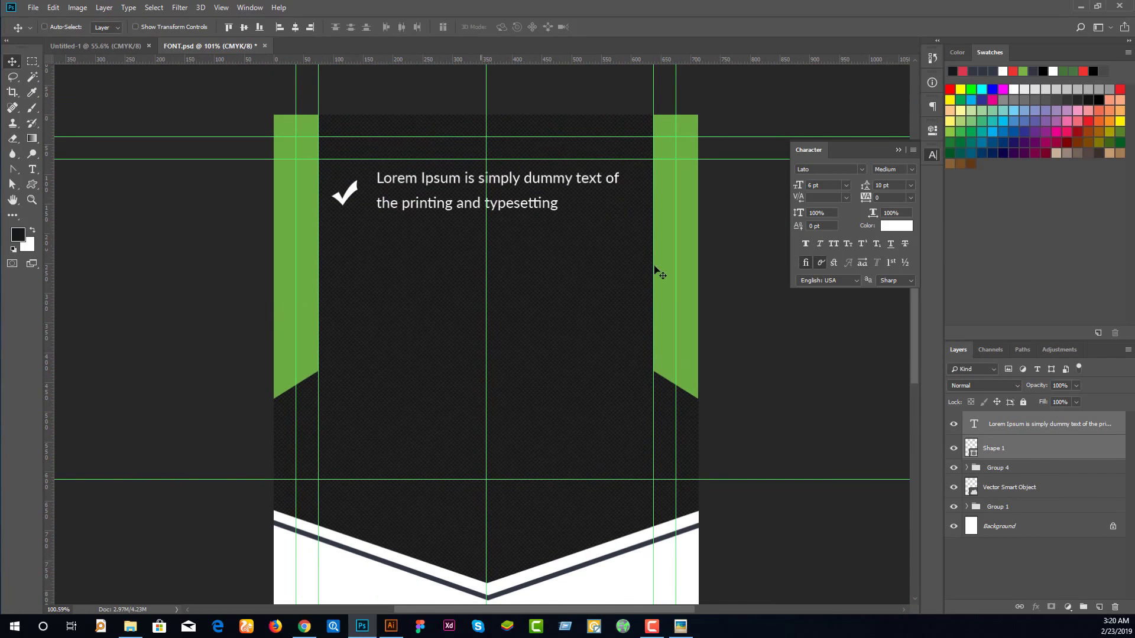
pyautogui.click(981, 448)
pyautogui.hotkey('ctrl', 't')
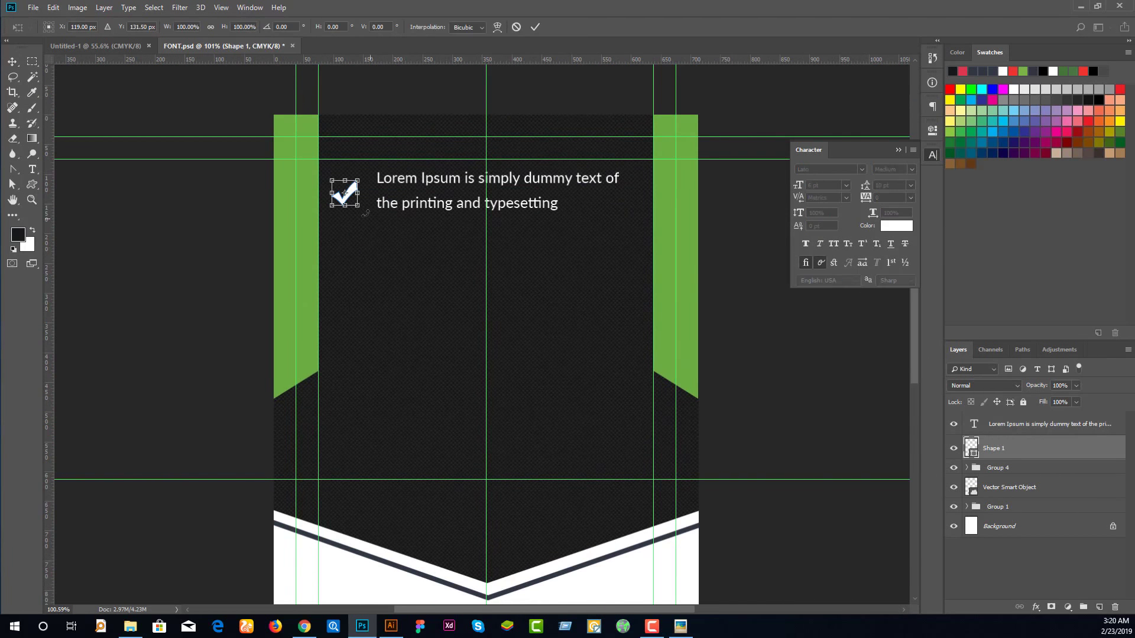
pyautogui.moveTo(362, 210); pyautogui.dragTo(365, 210)
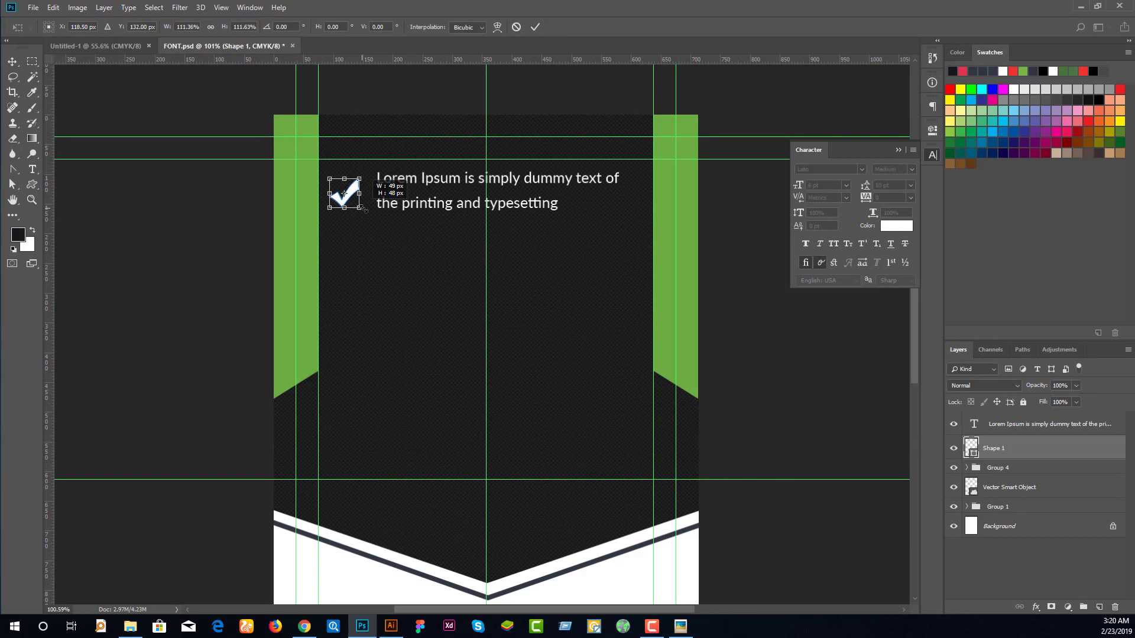
pyautogui.press('Return')
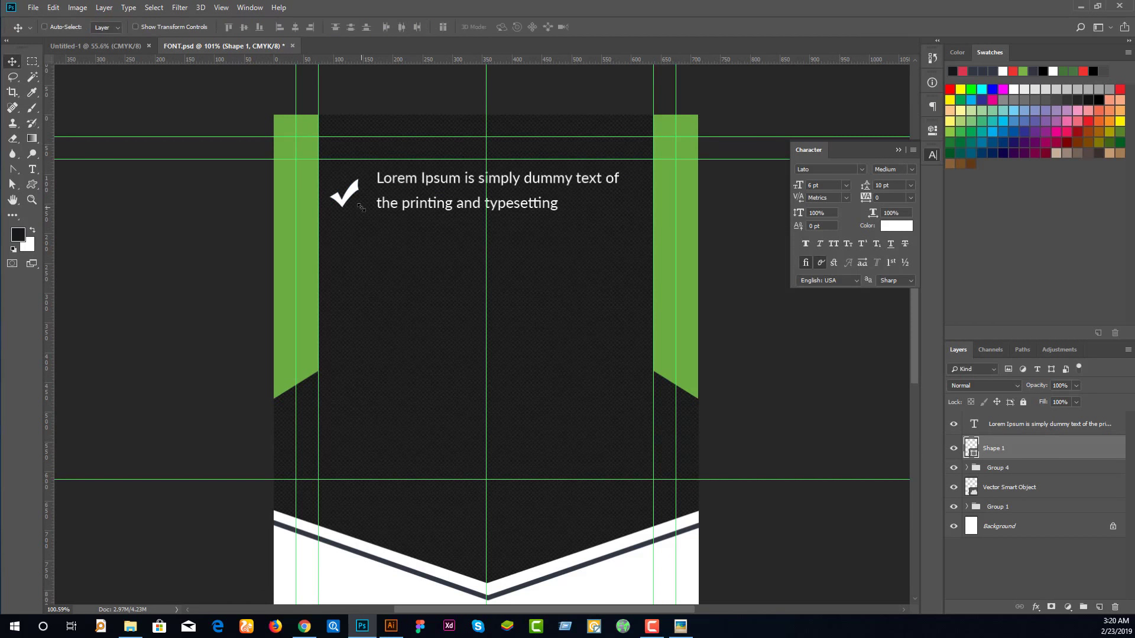
pyautogui.hotkey('ctrl', '0')
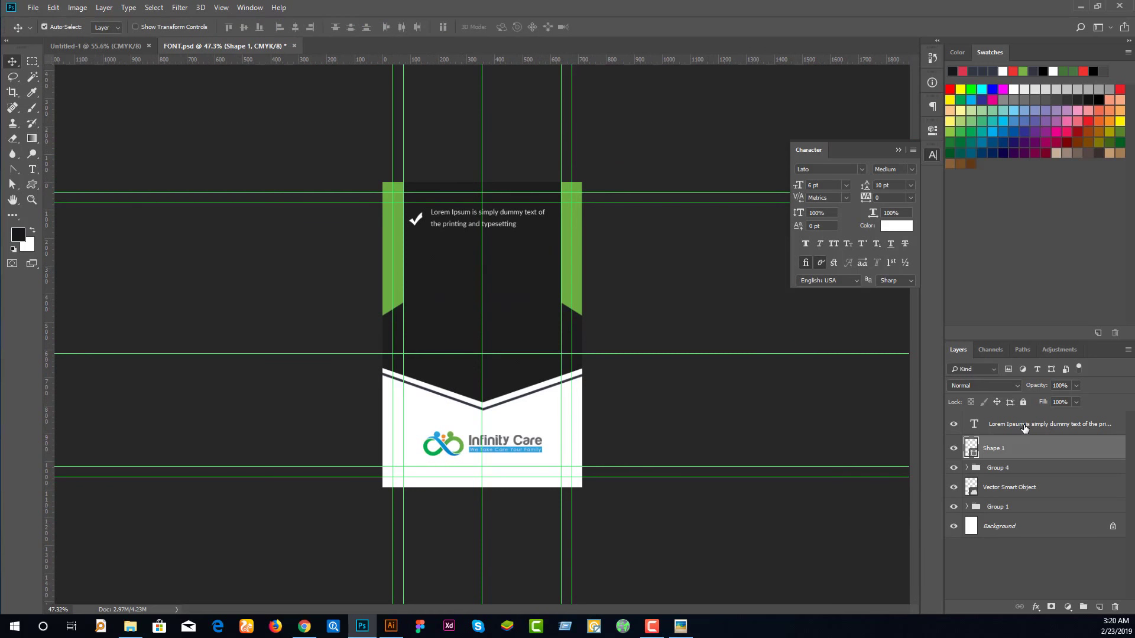
pyautogui.hotkey('alt', 'shift', ']')
# - Group the checkmark with its text and centre the group horizontally on the card
pyautogui.moveTo(448, 217); pyautogui.dragTo(448, 225)
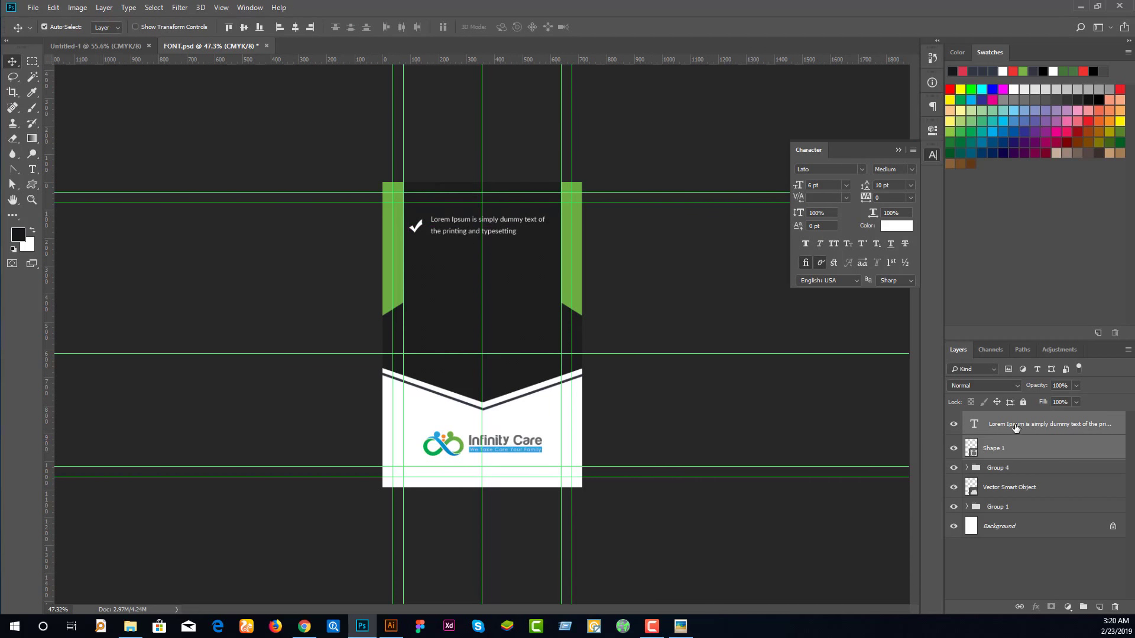
pyautogui.hotkey('ctrl', 'g')
pyautogui.hotkey('ctrl', 'a')
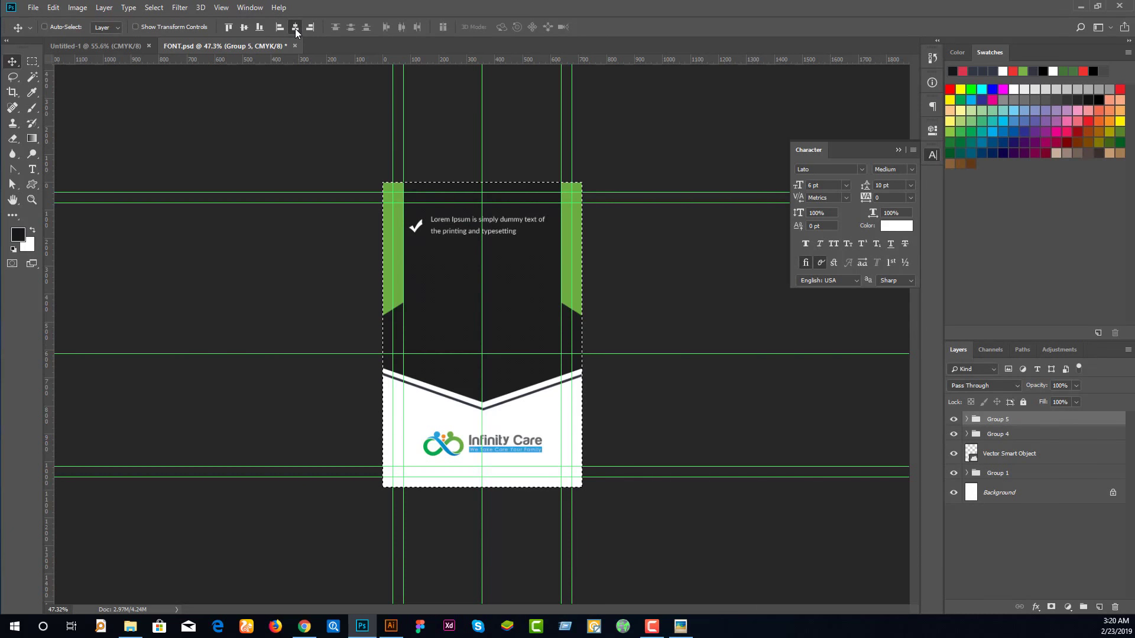
pyautogui.click(295, 26)
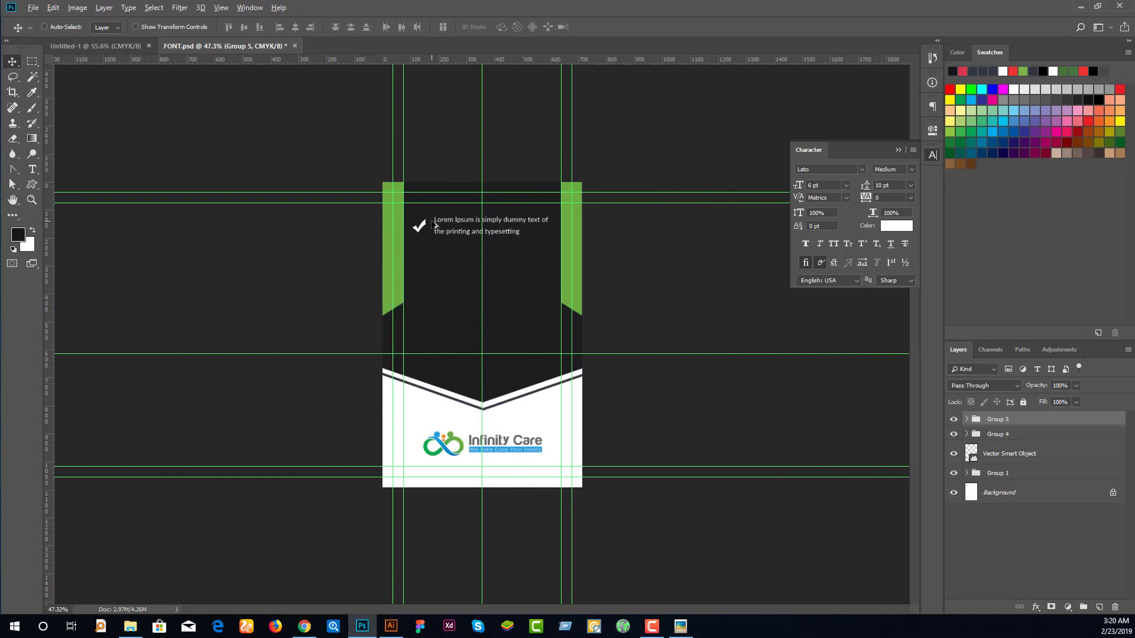
# - Duplicate the bullet group, distribute the copies evenly, and delete the extra third copy
pyautogui.moveTo(444, 232); pyautogui.dragTo(451, 283)
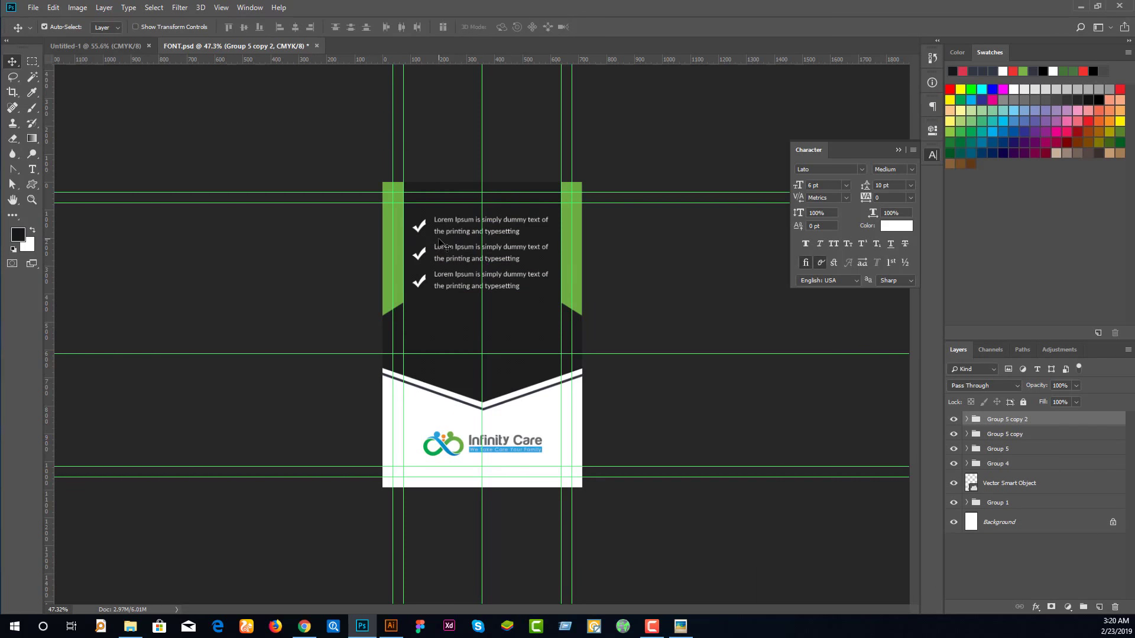
pyautogui.scroll(1, 445, 247)
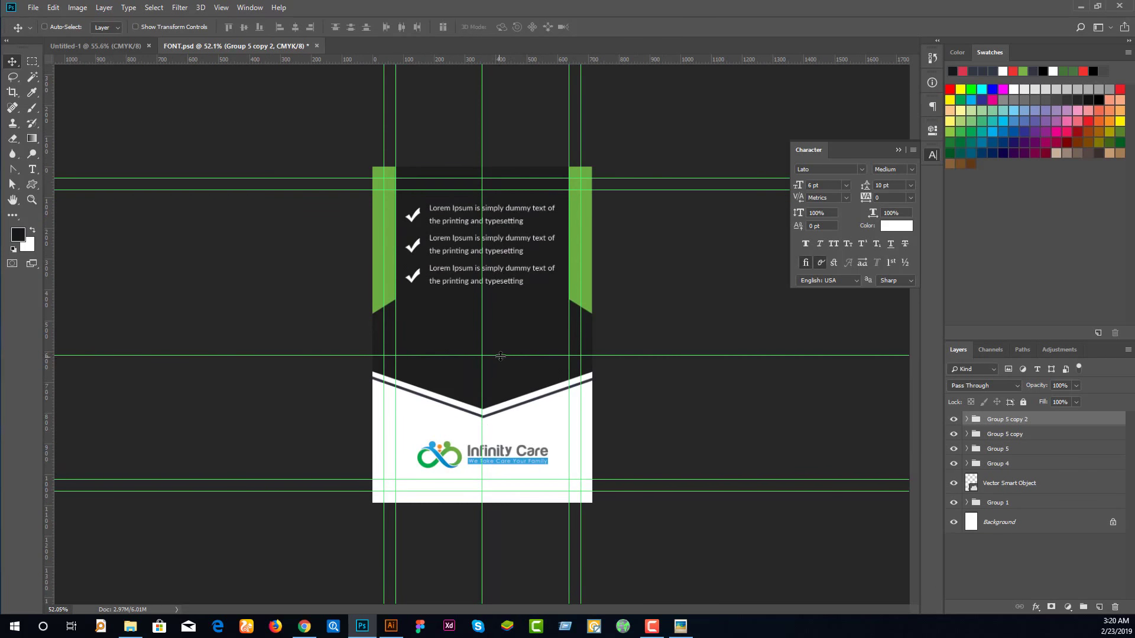
pyautogui.moveTo(450, 274); pyautogui.dragTo(449, 276)
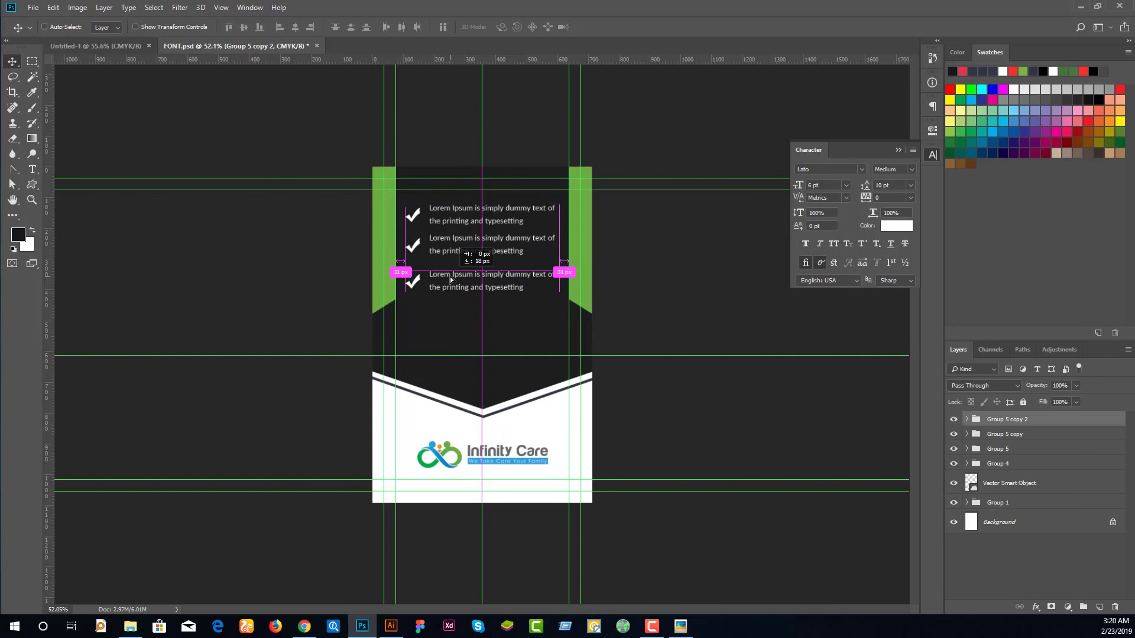
pyautogui.moveTo(449, 276); pyautogui.dragTo(449, 278)
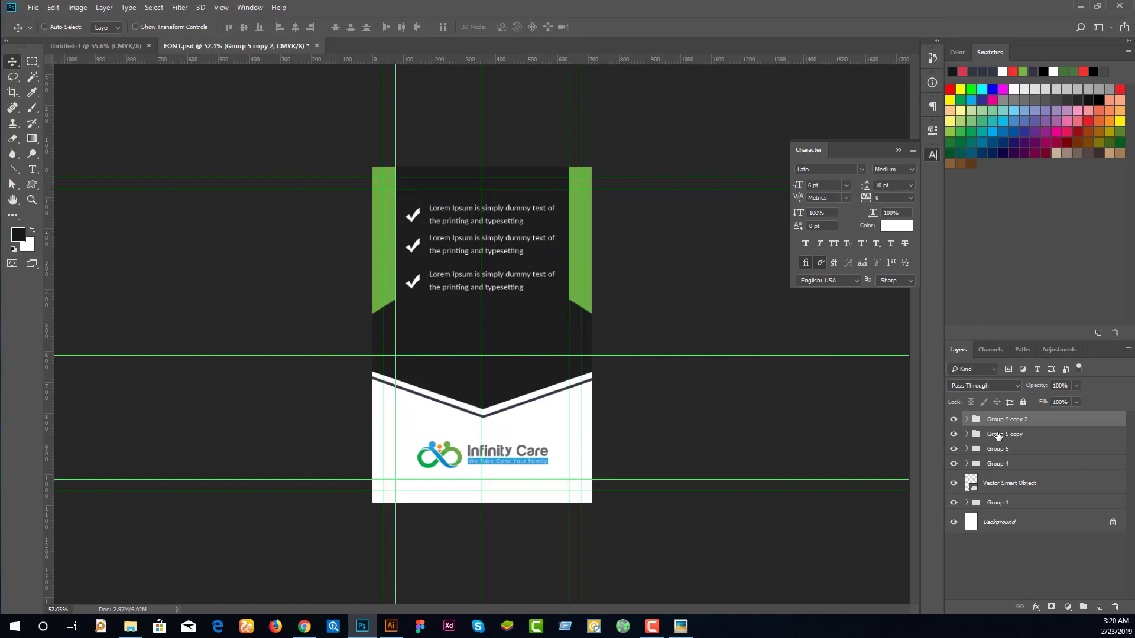
pyautogui.keyDown('shift'); pyautogui.click(997, 435); pyautogui.keyUp('shift')
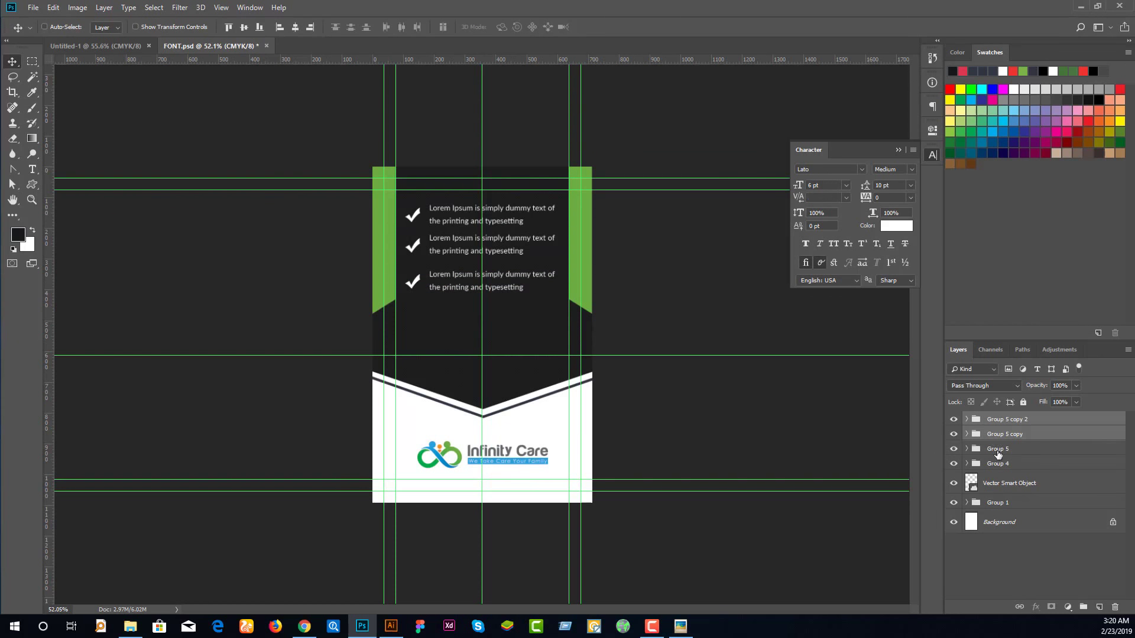
pyautogui.click(352, 28)
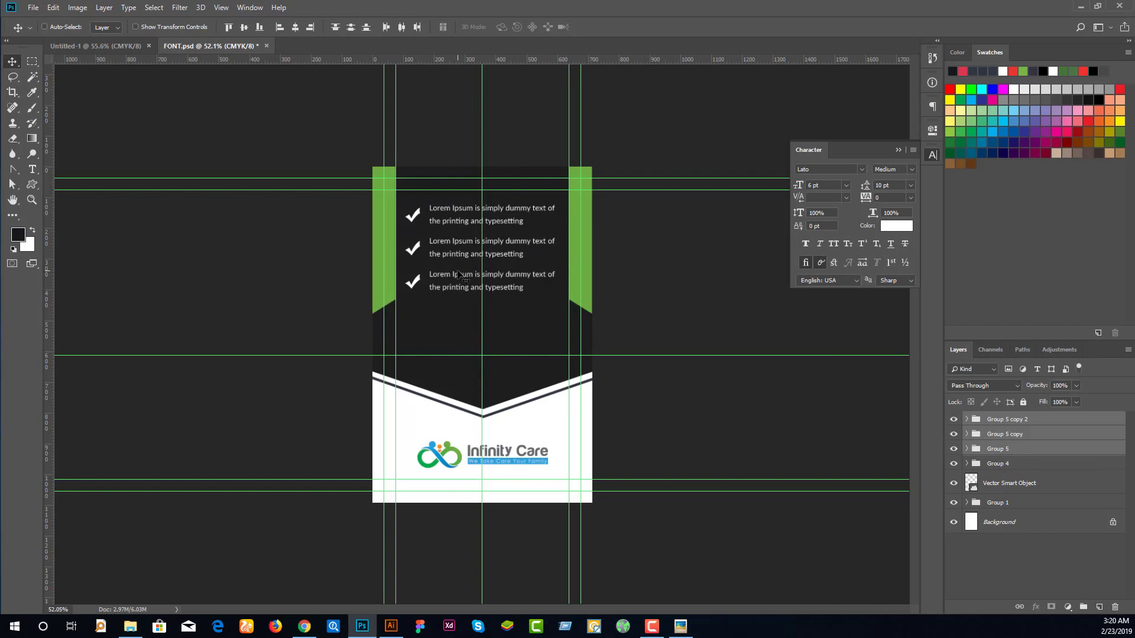
pyautogui.click(1038, 424)
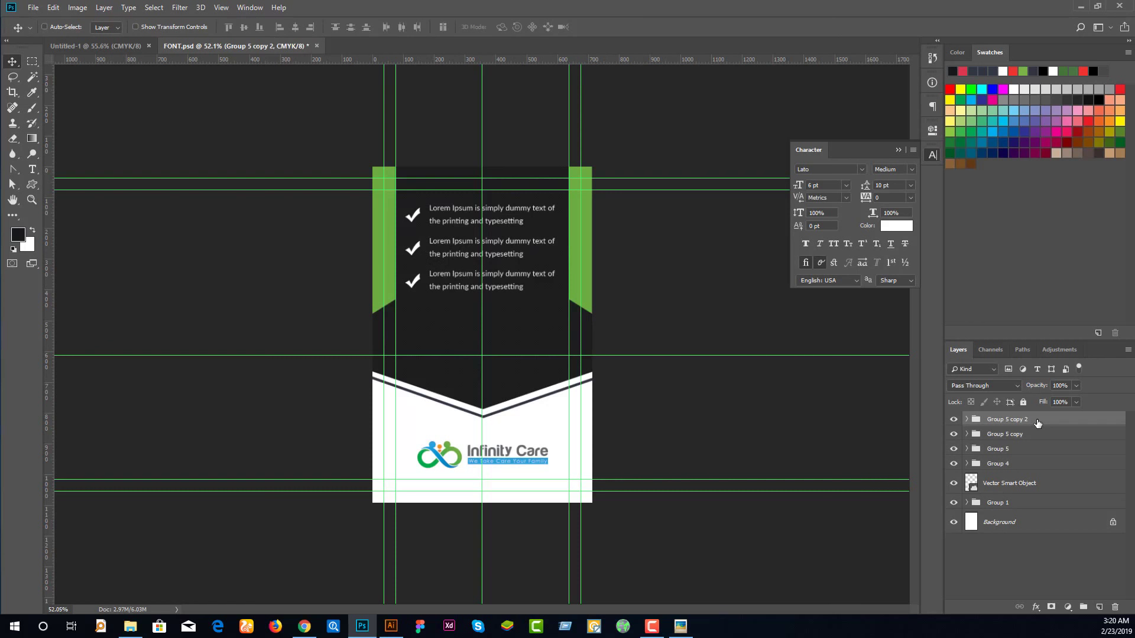
pyautogui.press('Delete')
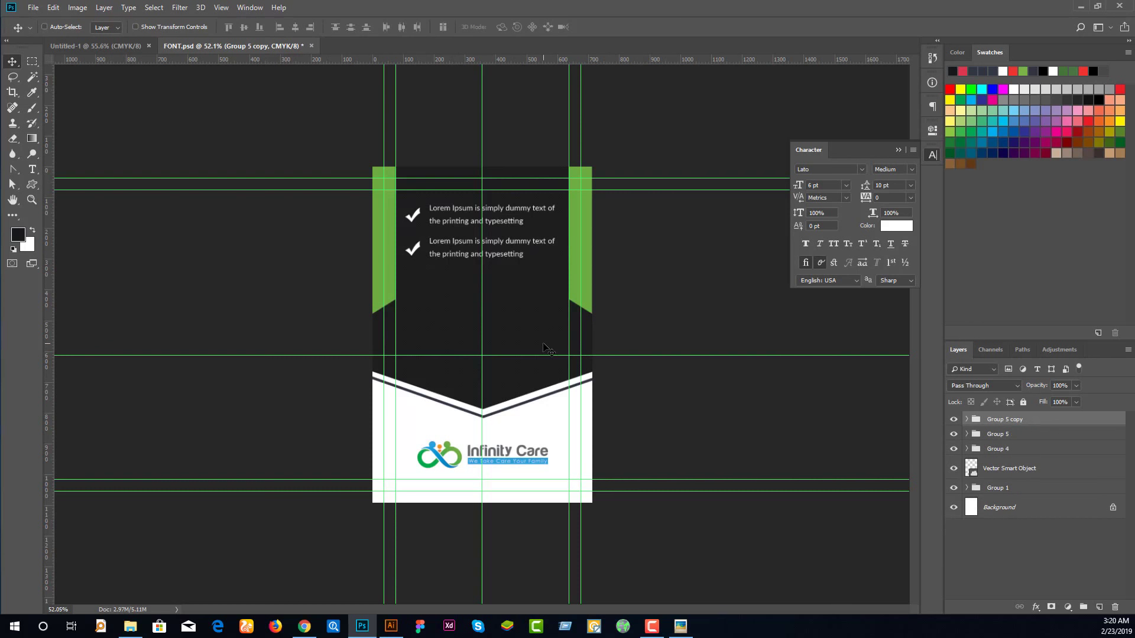
# - Nudge the second bullet, then both bullets, down with the arrow keys
pyautogui.press('Down')
pyautogui.press('Down')
pyautogui.press('Down')
pyautogui.press('Down')
pyautogui.press('Down')
pyautogui.press('Down')
pyautogui.press('Down')
pyautogui.press('Down')
pyautogui.press('Down')
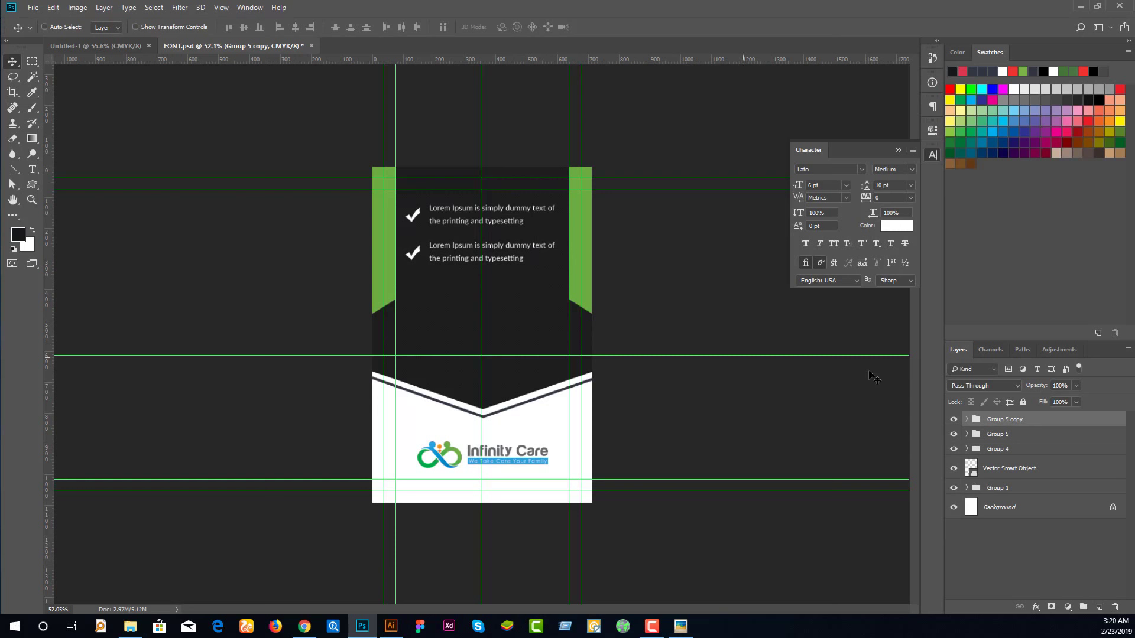
pyautogui.keyDown('shift'); pyautogui.click(998, 434); pyautogui.keyUp('shift')
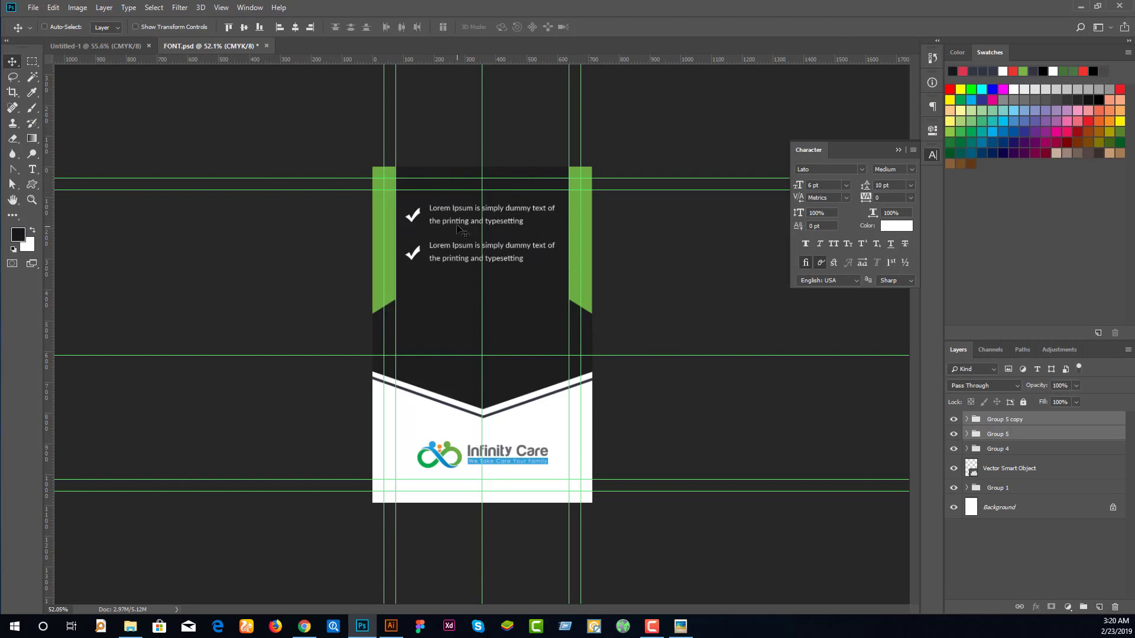
pyautogui.press('Down')
pyautogui.press('Down')
pyautogui.press('Down')
pyautogui.press('Down')
pyautogui.press('Down')
pyautogui.press('Down')
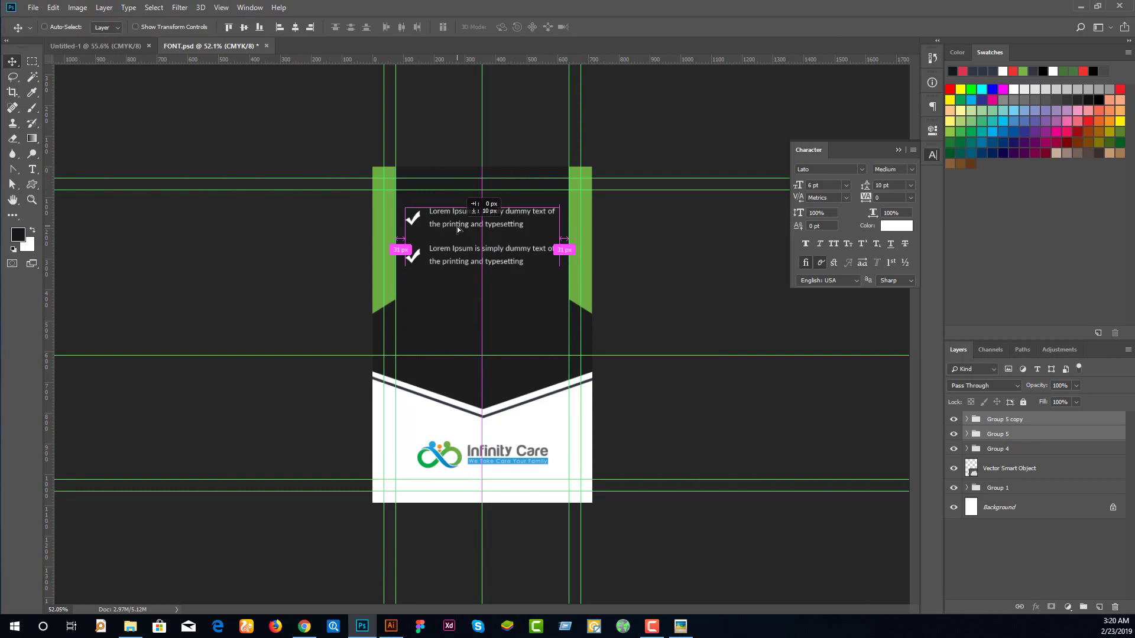
pyautogui.press('Down')
pyautogui.press('Down')
pyautogui.press('Down')
pyautogui.scroll(2, 443, 329)
pyautogui.scroll(2, 448, 271)
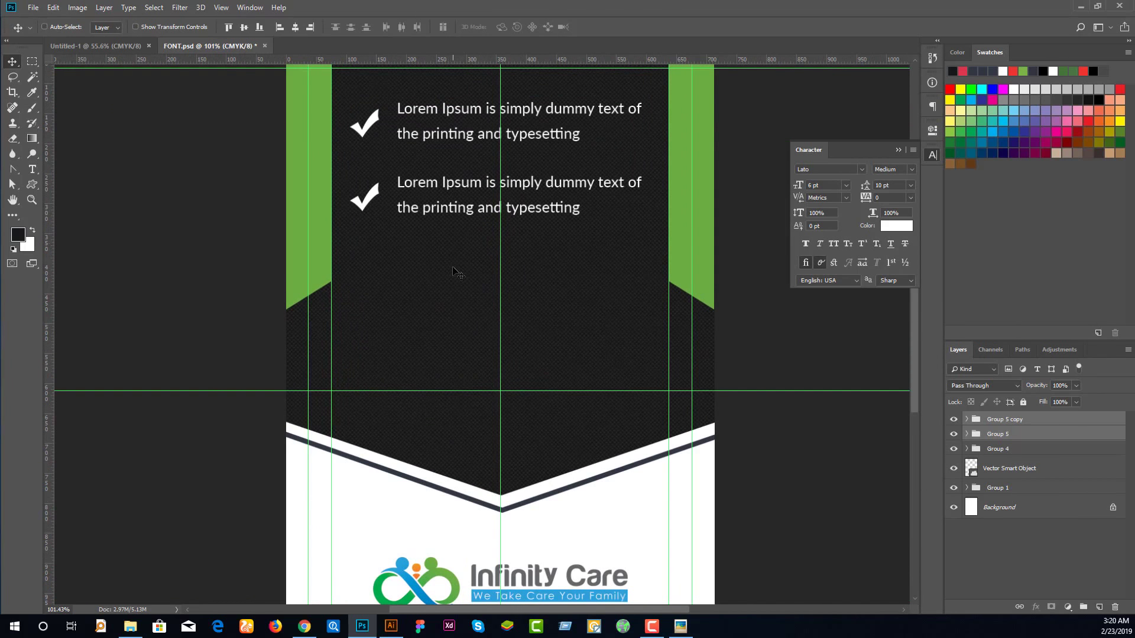
# - Type 'JOINED DATE : MM/DD/YEAR' below the bullets, fixing both slashes
pyautogui.press('t')
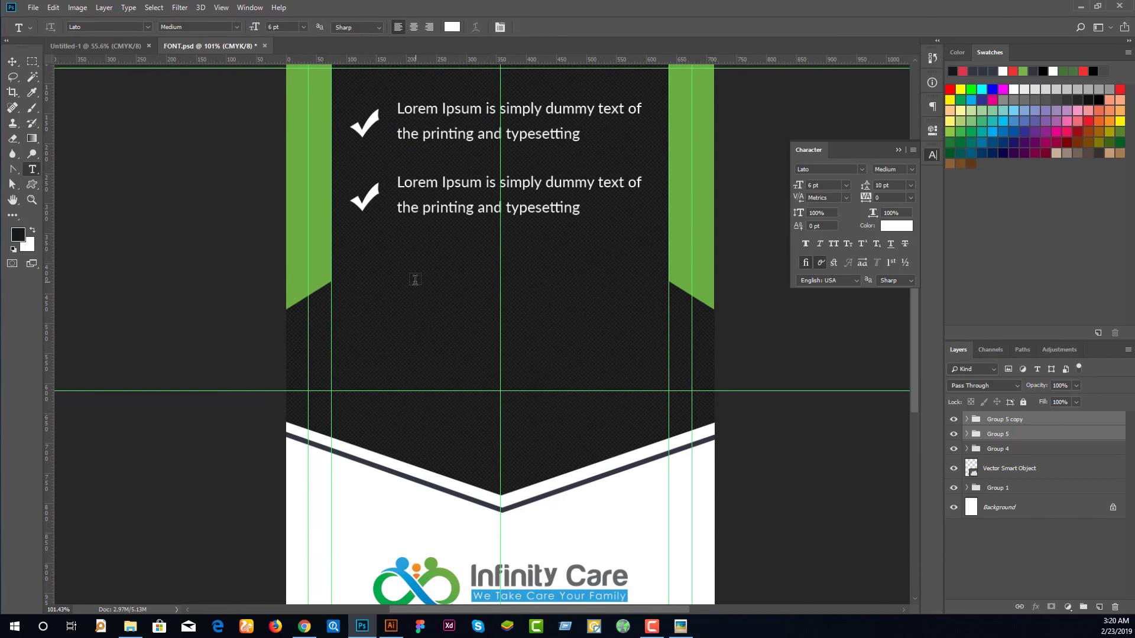
pyautogui.click(414, 281)
pyautogui.write('JO')
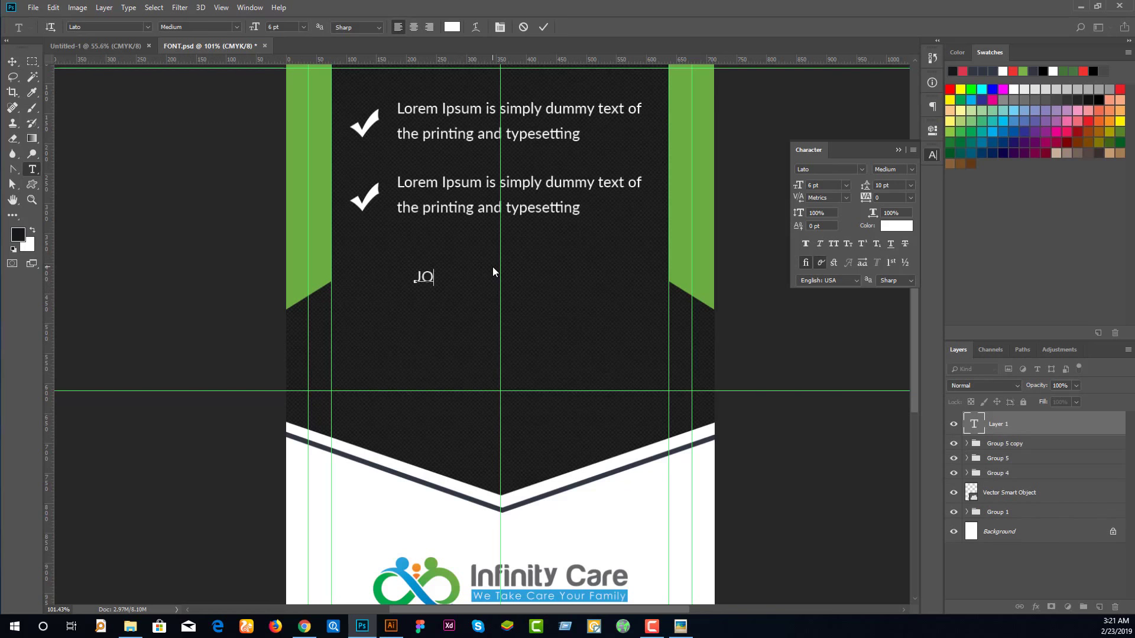
pyautogui.write('IN')
pyautogui.write('ED')
pyautogui.write(' DATE')
pyautogui.write('  : MM')
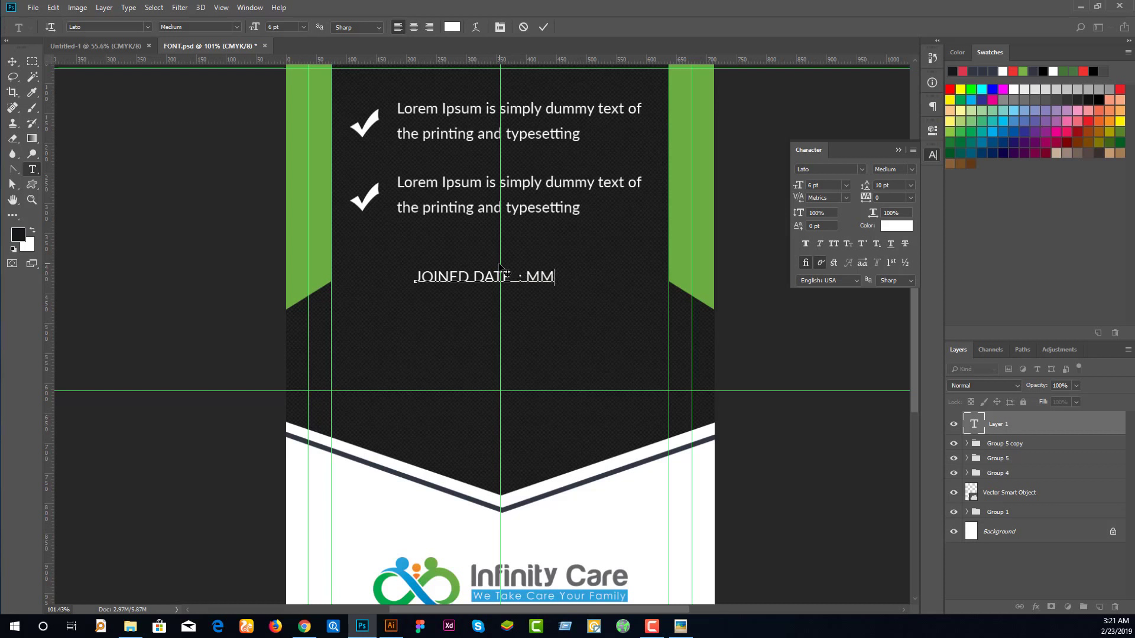
pyautogui.write('?DD?')
pyautogui.write('YEAR')
pyautogui.press('BackSpace')
pyautogui.write('/')
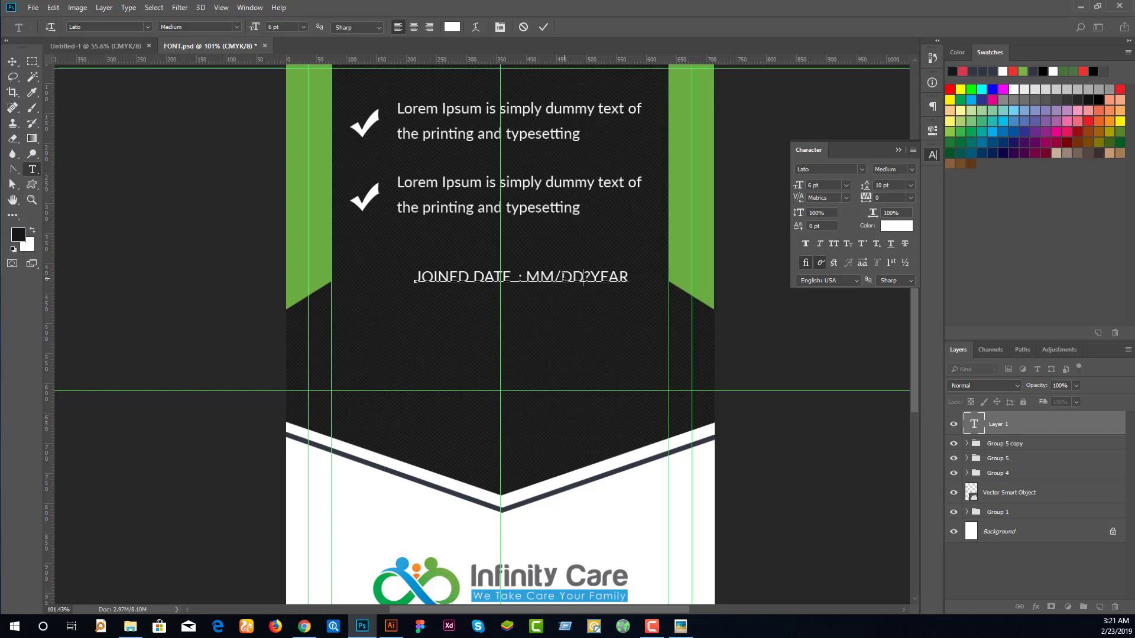
pyautogui.press('BackSpace')
pyautogui.write('/')
pyautogui.click(543, 27)
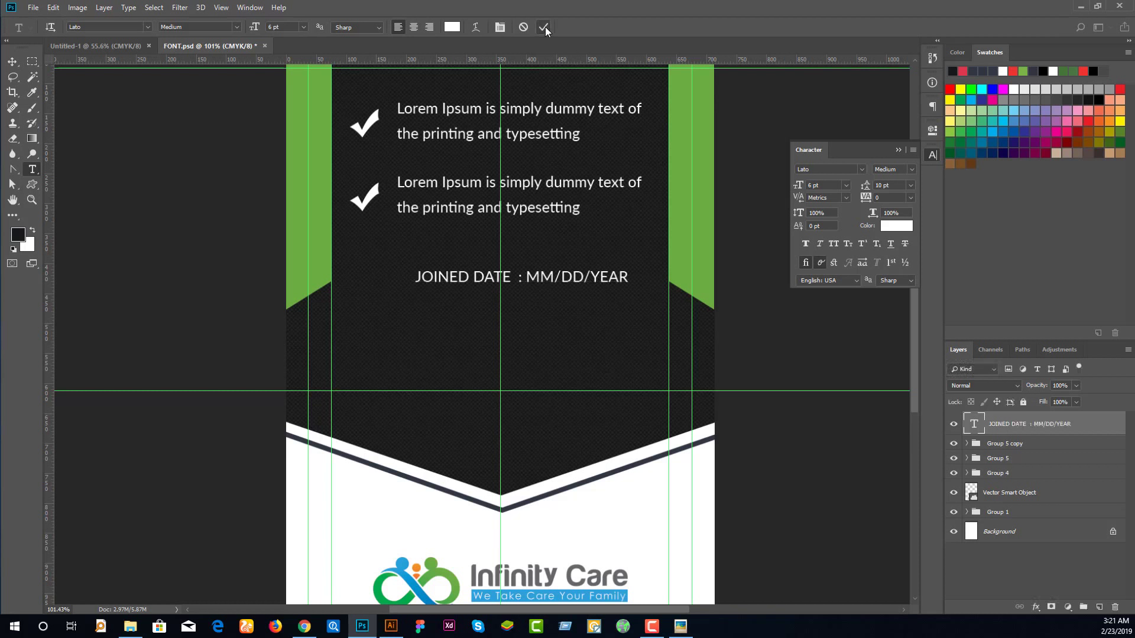
pyautogui.click(520, 275)
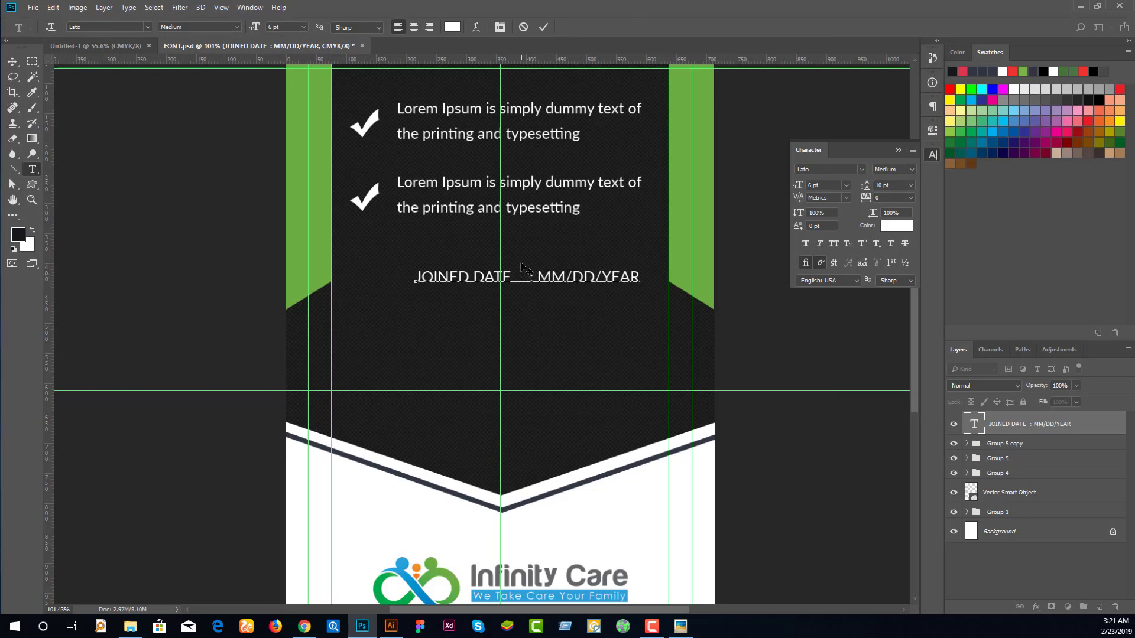
pyautogui.click(543, 26)
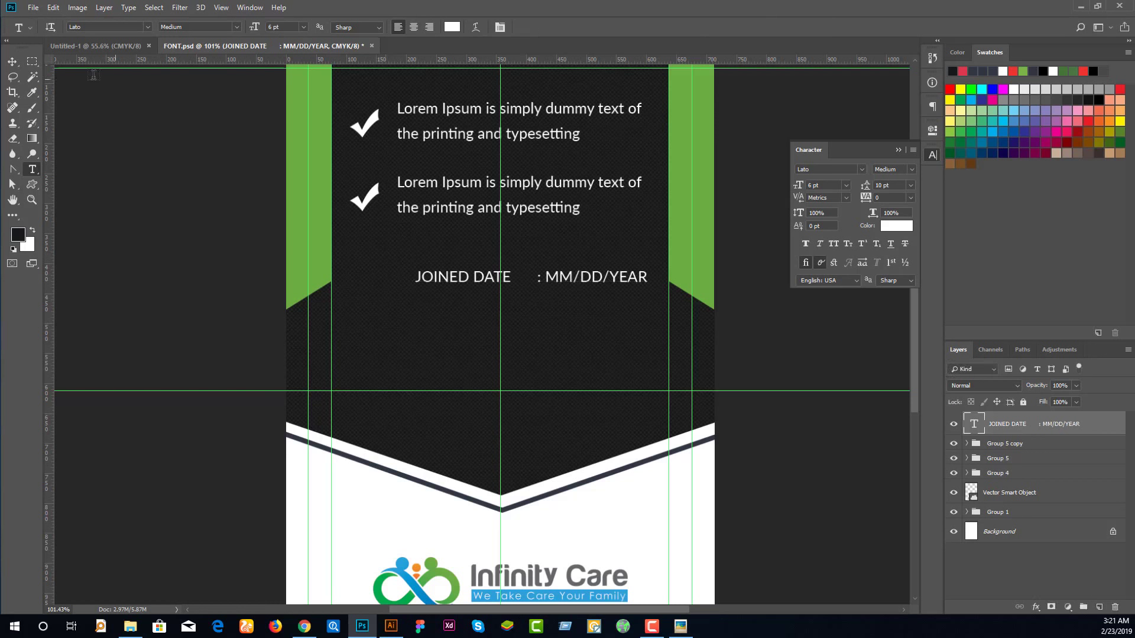
pyautogui.click(13, 62)
# - Centre the joined date line horizontally on the card and deselect
pyautogui.hotkey('ctrl', 'a')
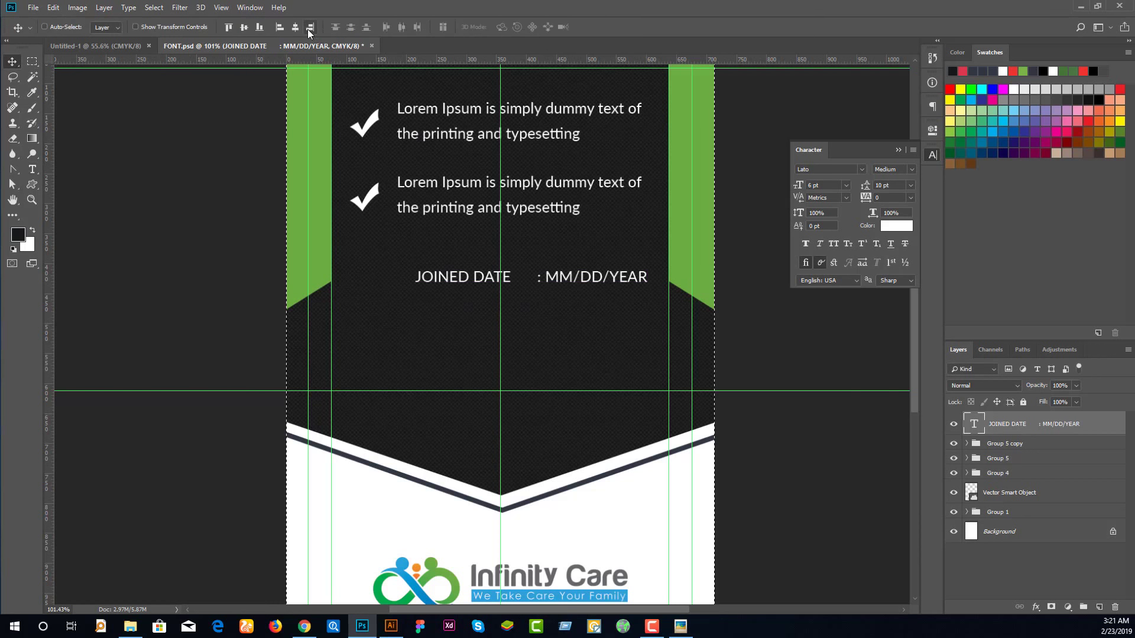
pyautogui.click(294, 27)
pyautogui.hotkey('ctrl', 'd')
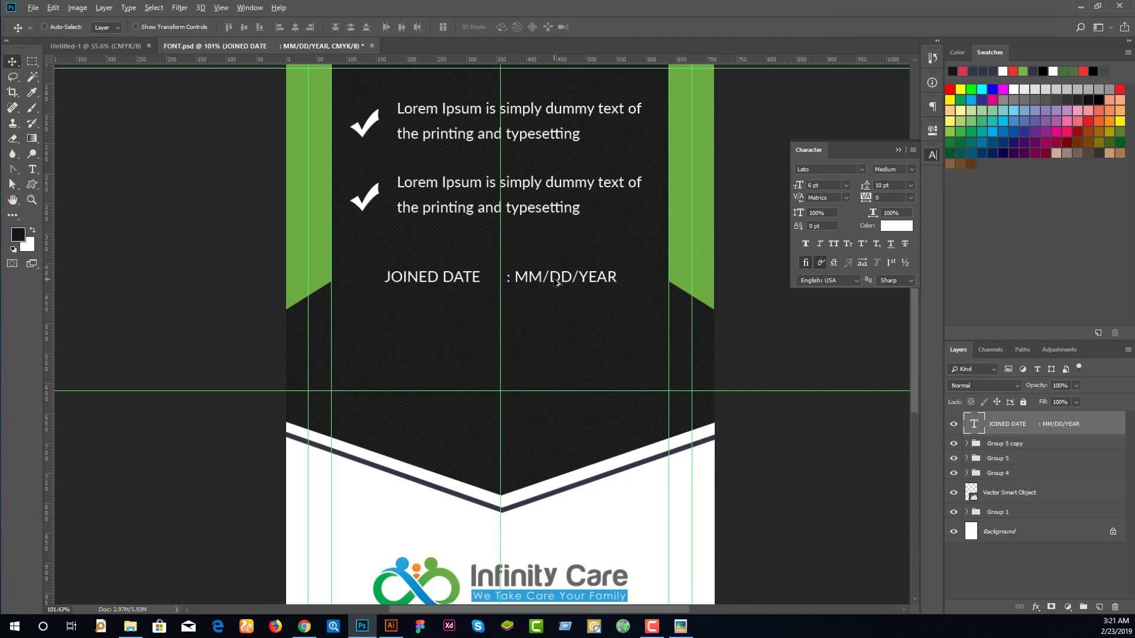
# - Copy the joined date line one row down and relabel it 'EXPIRE DATE'
pyautogui.moveTo(556, 282); pyautogui.dragTo(555, 313)
pyautogui.press('t')
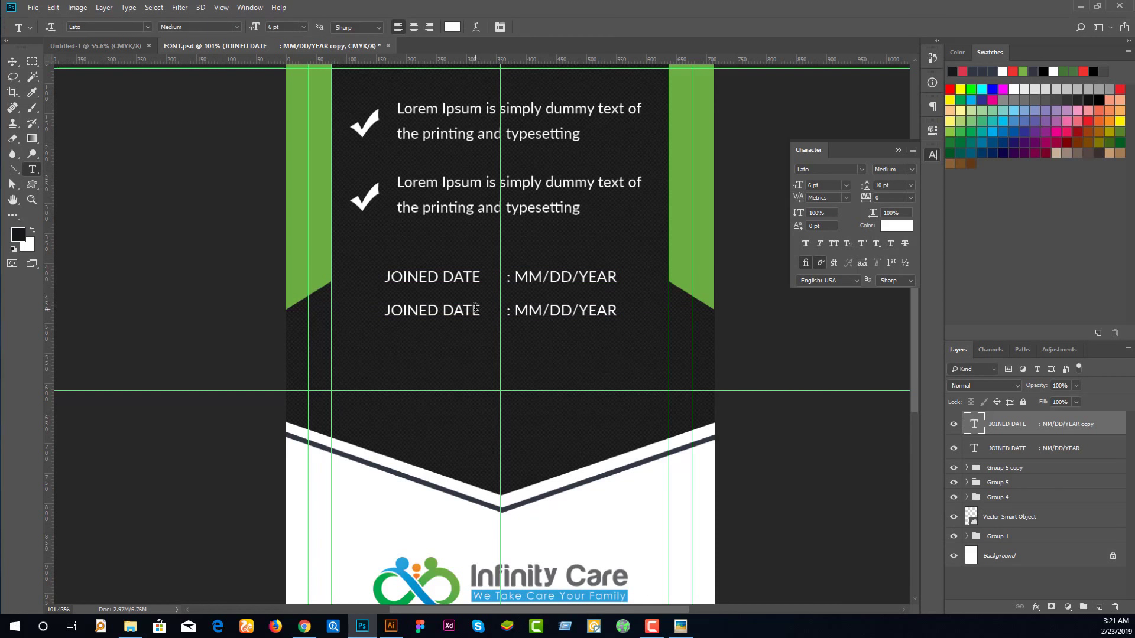
pyautogui.click(476, 308)
pyautogui.moveTo(480, 311); pyautogui.dragTo(287, 309)
pyautogui.write('E')
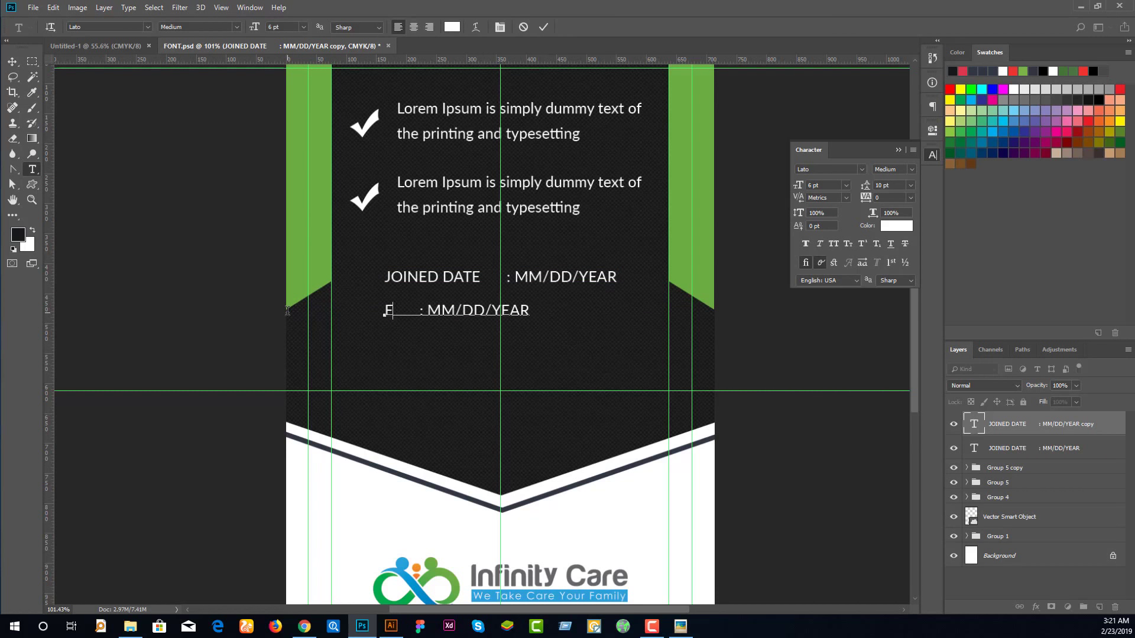
pyautogui.write('X')
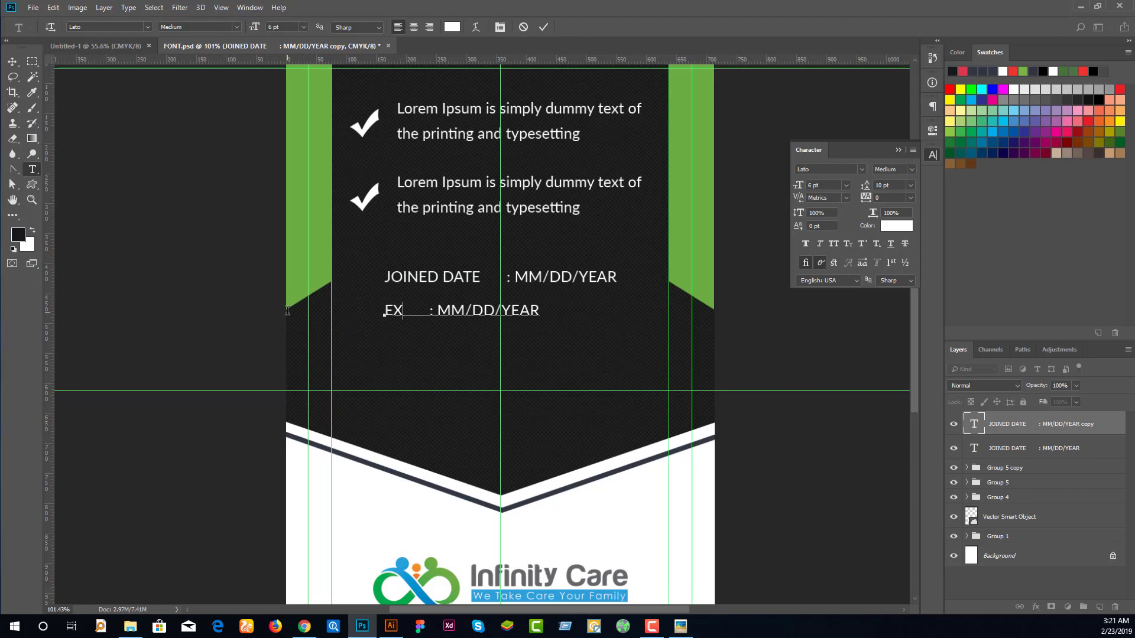
pyautogui.write('PIRE D')
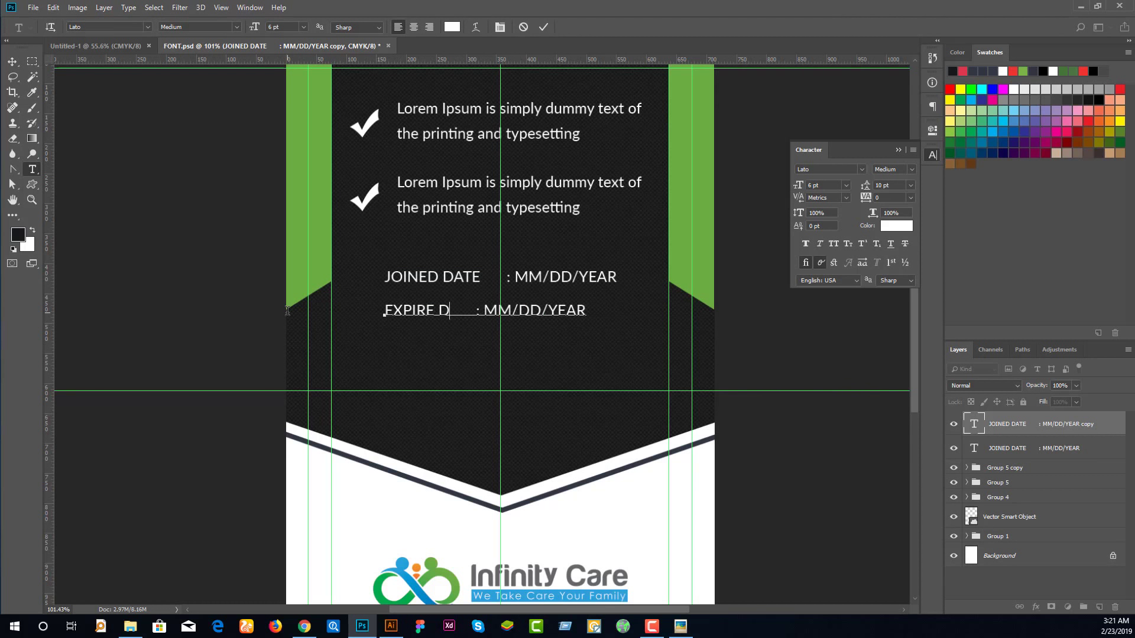
pyautogui.write('ATE')
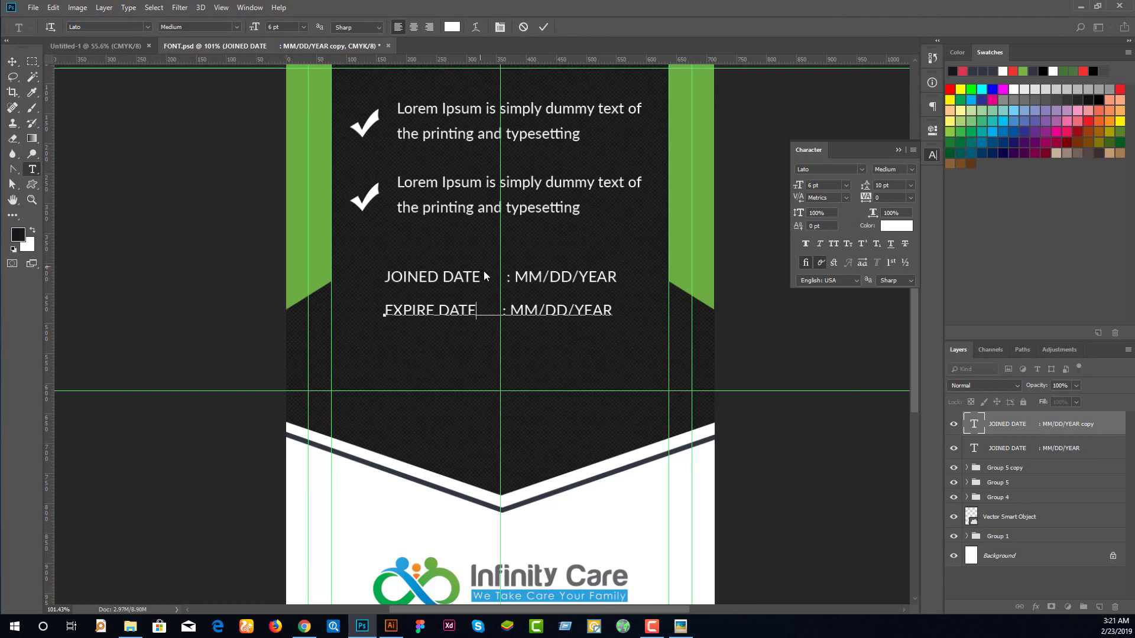
pyautogui.click(539, 26)
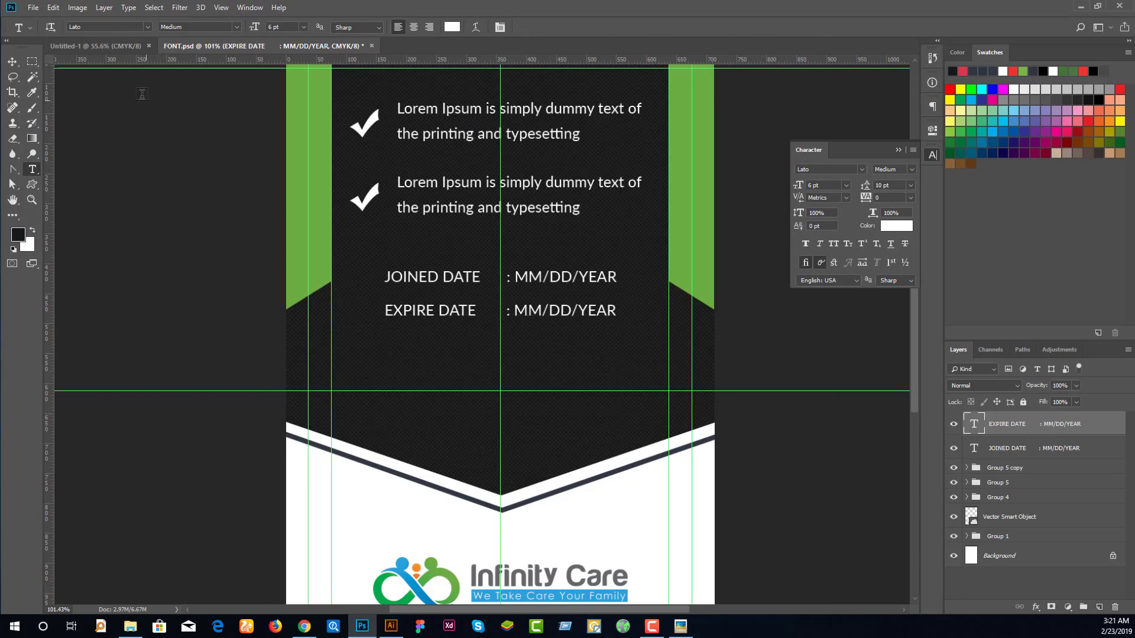
pyautogui.click(13, 62)
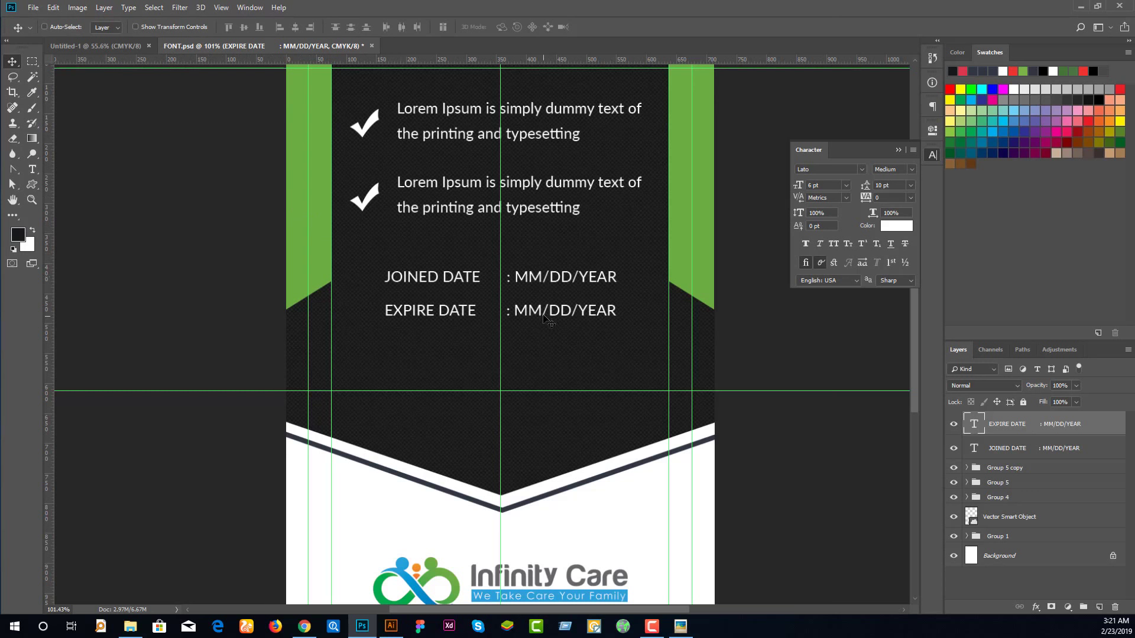
# - Nudge EXPIRE DATE up and duplicate it lower on the card, reworded as YOUR SIGNATURE
pyautogui.press('Up')
pyautogui.press('Up')
pyautogui.press('Up')
pyautogui.press('Up')
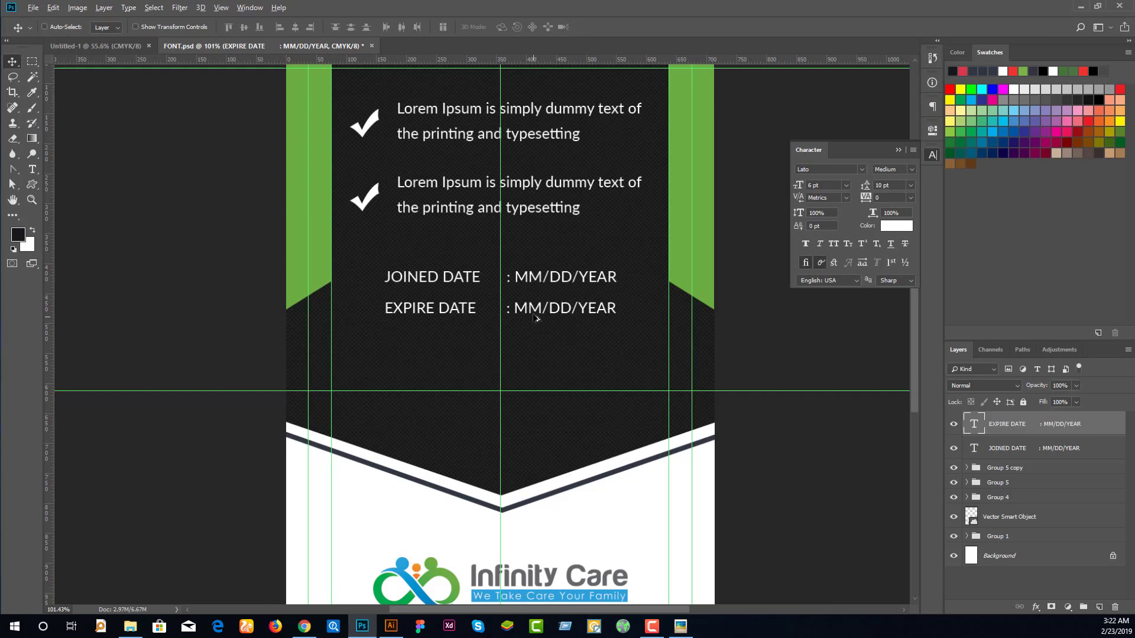
pyautogui.keyDown('alt'); pyautogui.moveTo(536, 313); pyautogui.dragTo(542, 395); pyautogui.keyUp('alt')
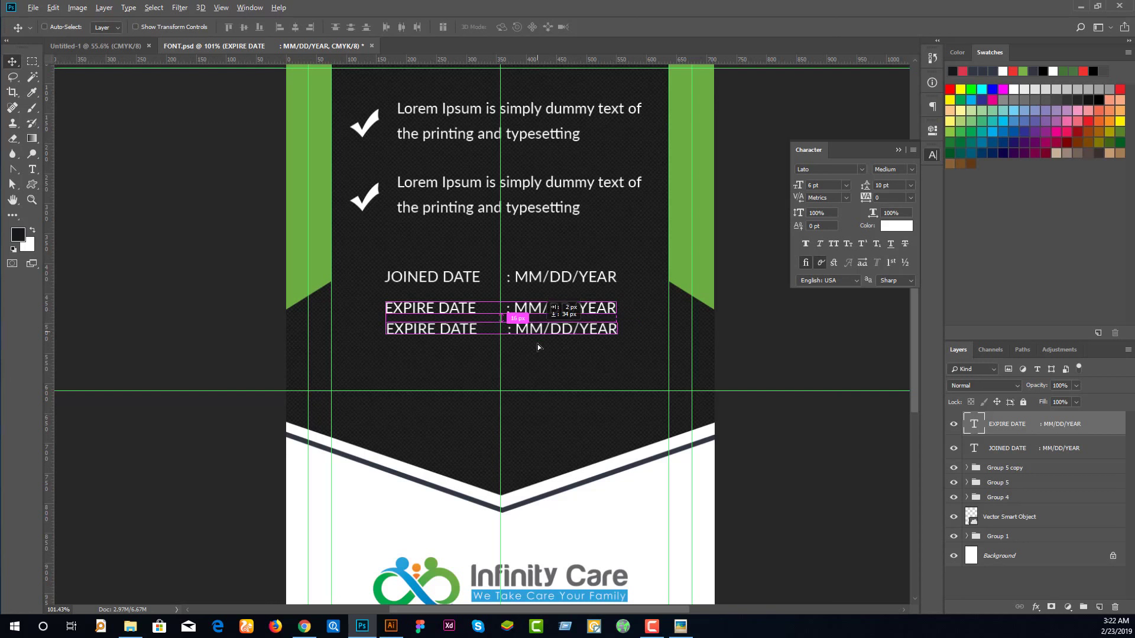
pyautogui.doubleClick(542, 395)
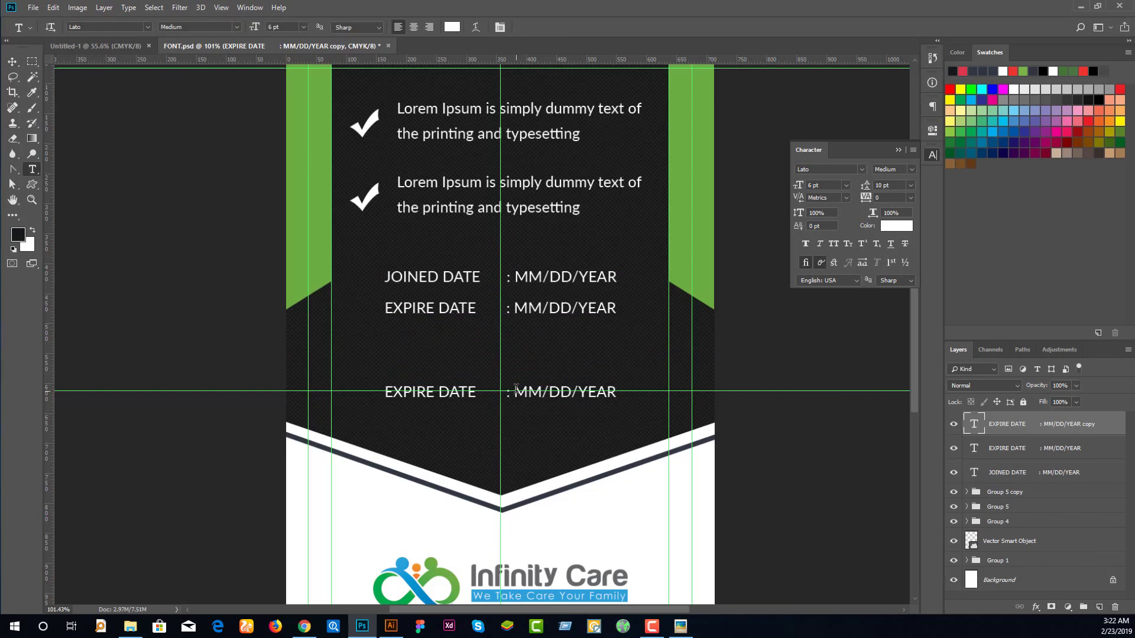
pyautogui.write('Y')
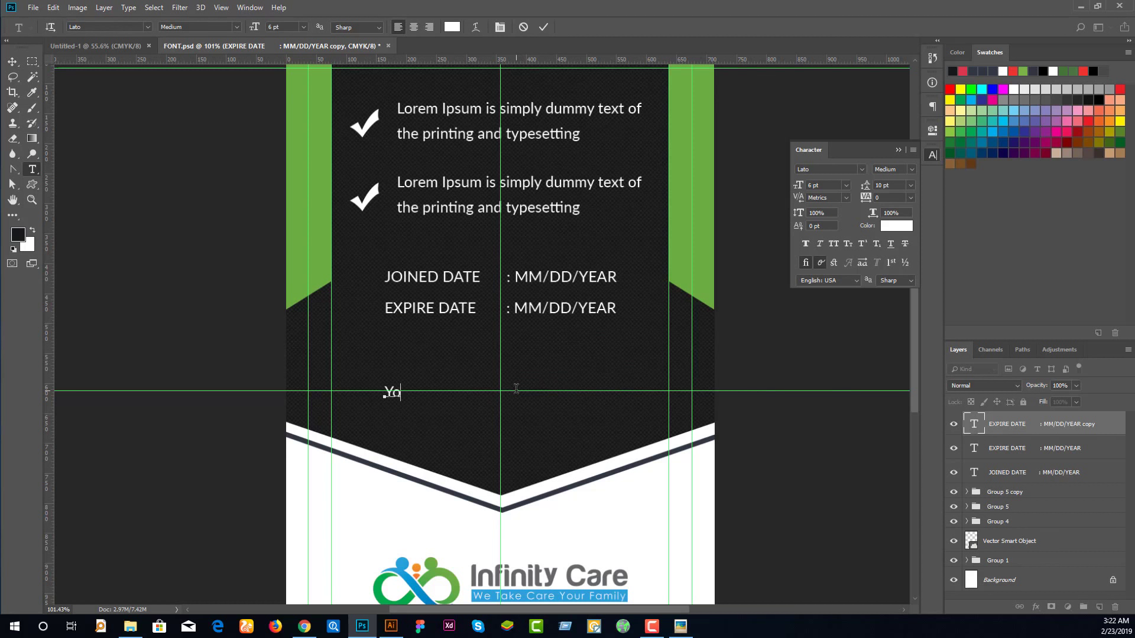
pyautogui.write('OUR SIGNATU')
pyautogui.write('R SIGNATUR')
pyautogui.write('E')
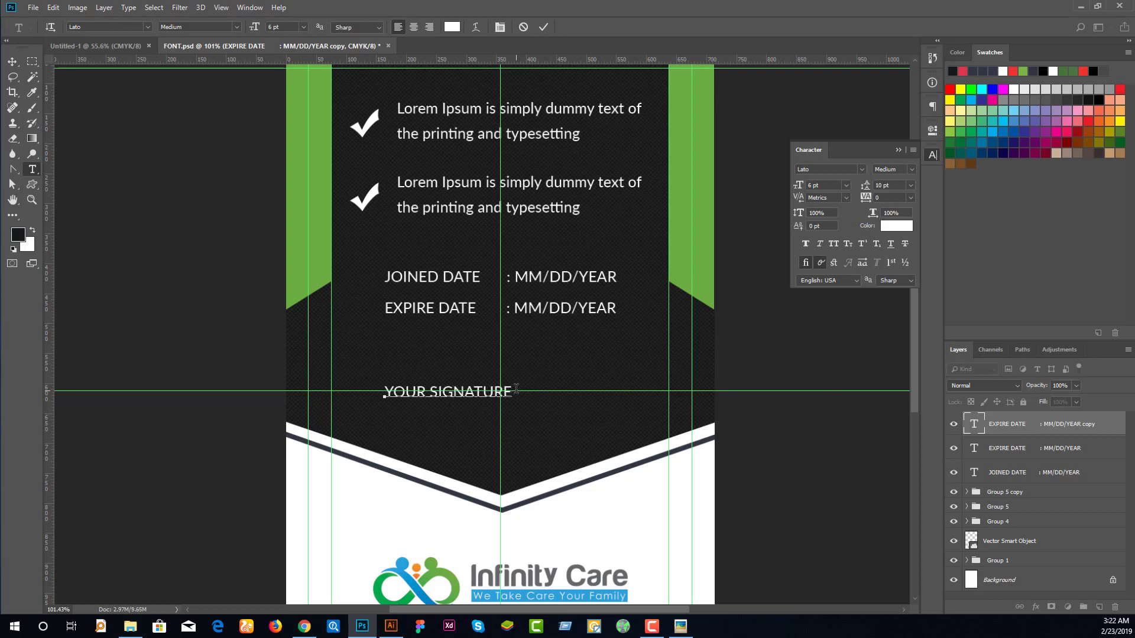
pyautogui.hotkey('ctrl', 'a')
# - Centre the YOUR SIGNATURE, EXPIRE DATE and JOINED DATE lines horizontally on the card
pyautogui.click(544, 26)
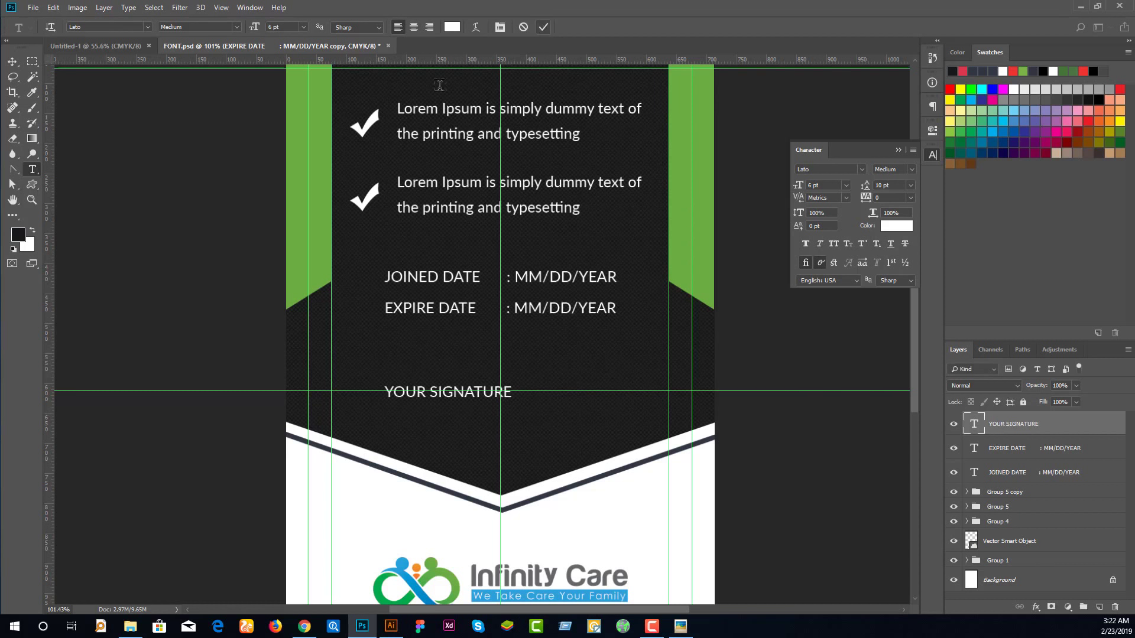
pyautogui.click(12, 62)
pyautogui.keyDown('ctrl'); pyautogui.click(1032, 452); pyautogui.keyUp('ctrl')
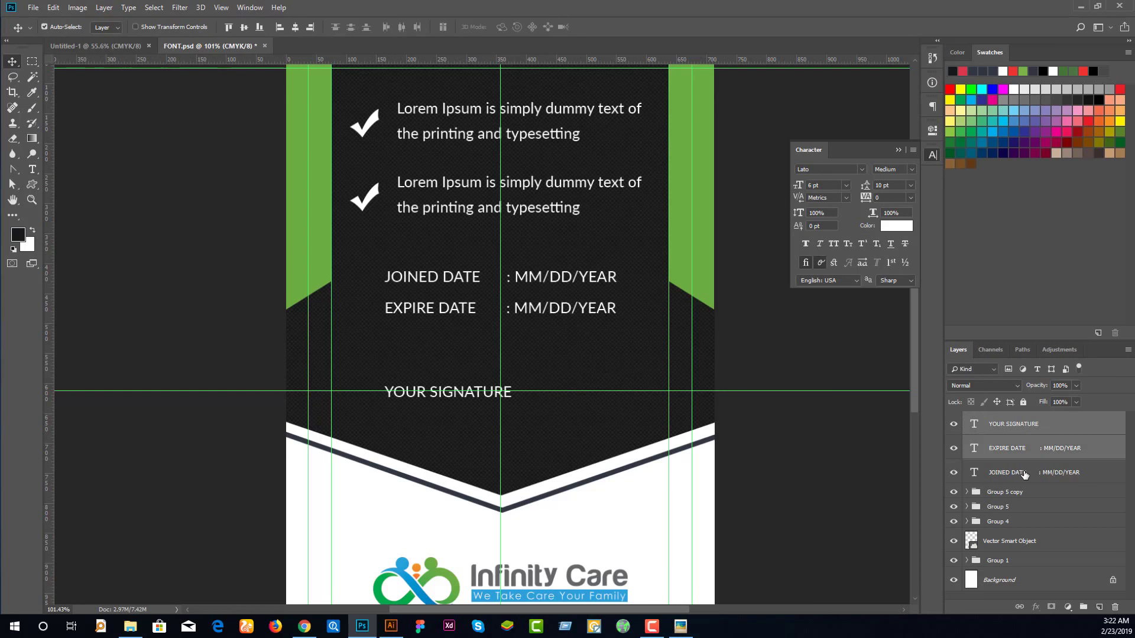
pyautogui.keyDown('ctrl'); pyautogui.click(1025, 473); pyautogui.keyUp('ctrl')
pyautogui.click(295, 27)
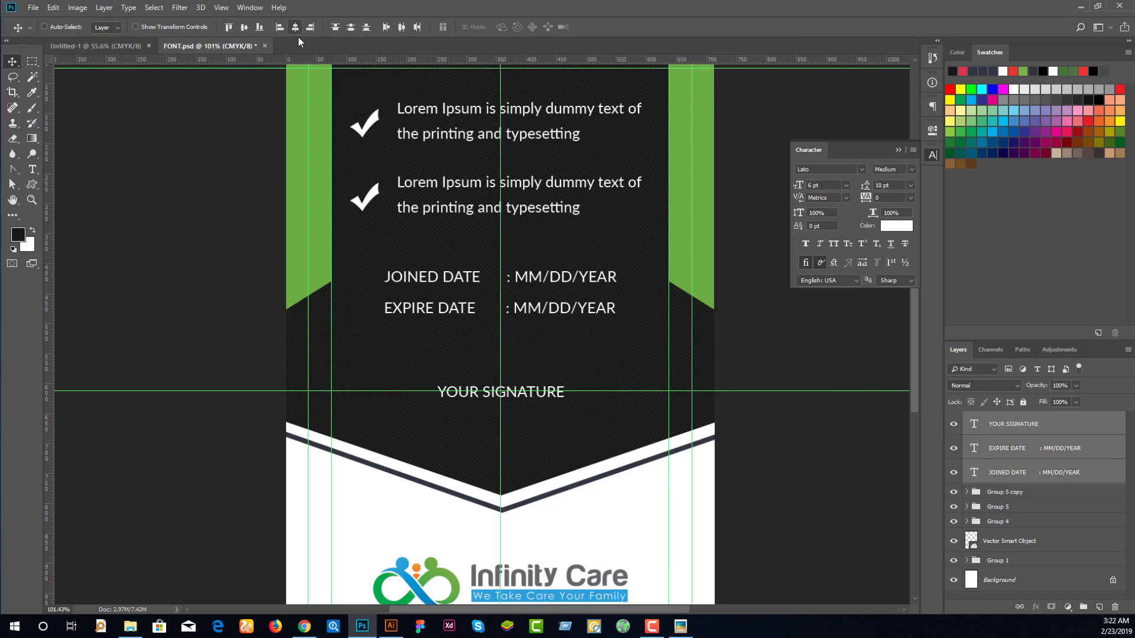
# - Move YOUR SIGNATURE slightly lower, then group the three text layers together
pyautogui.click(1014, 429)
pyautogui.moveTo(525, 397); pyautogui.dragTo(526, 403)
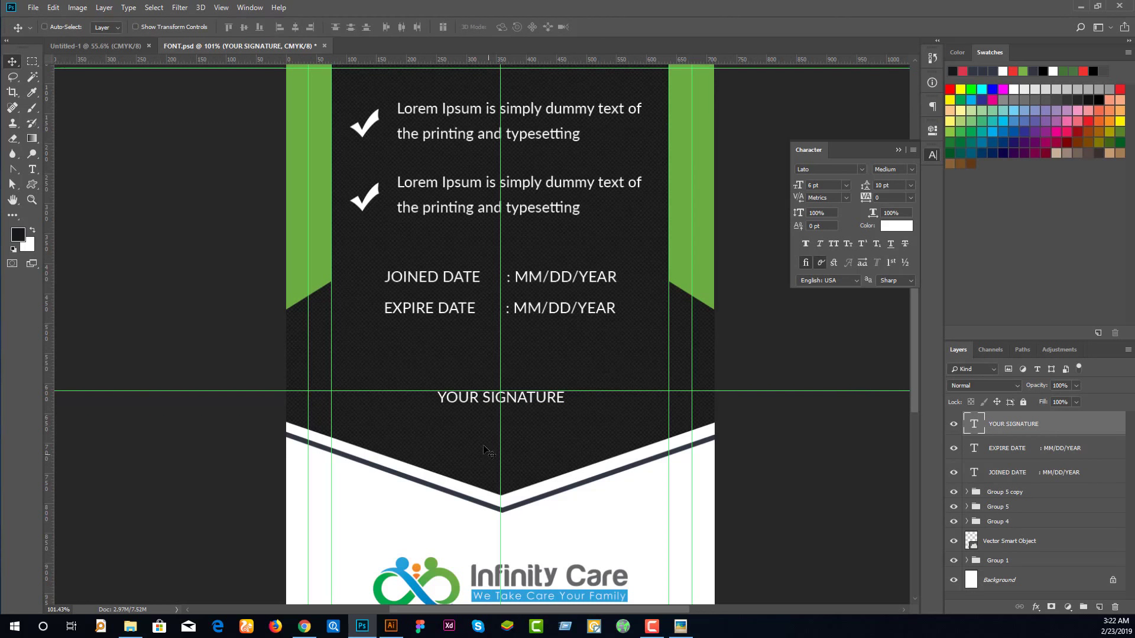
pyautogui.keyDown('ctrl'); pyautogui.click(1043, 452); pyautogui.keyUp('ctrl')
pyautogui.keyDown('ctrl'); pyautogui.click(1042, 475); pyautogui.keyUp('ctrl')
pyautogui.hotkey('ctrl', 'g')
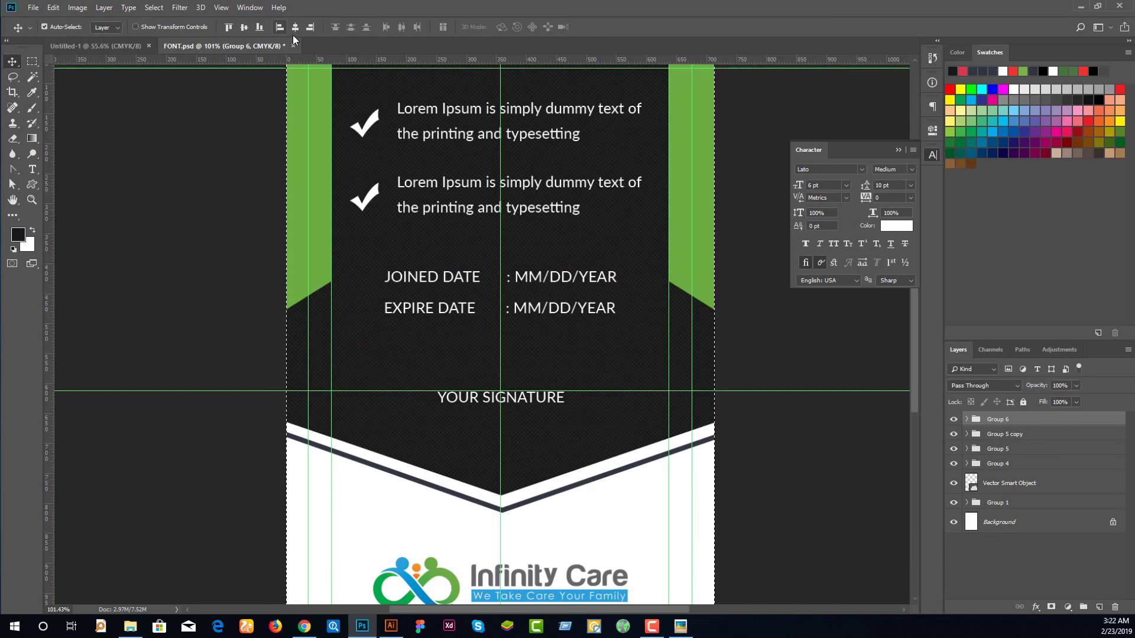
# - Hide the guides and select Group 6, Group 5 copy and Group 5 together
pyautogui.hotkey('ctrl', ';')
pyautogui.scroll(-3, 542, 308)
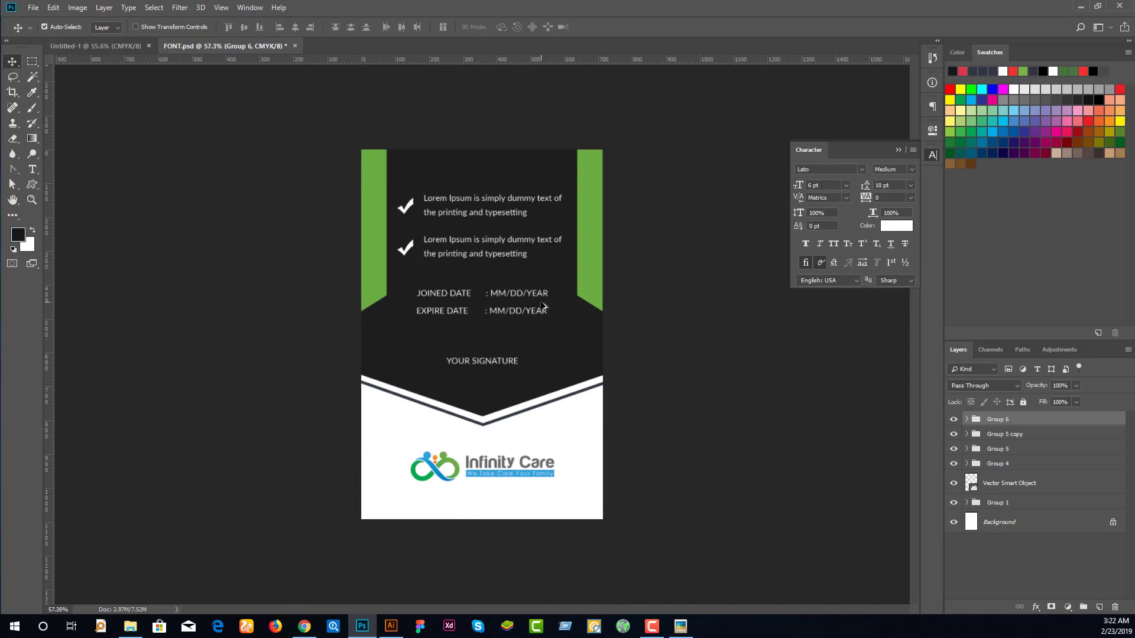
pyautogui.scroll(1, 498, 170)
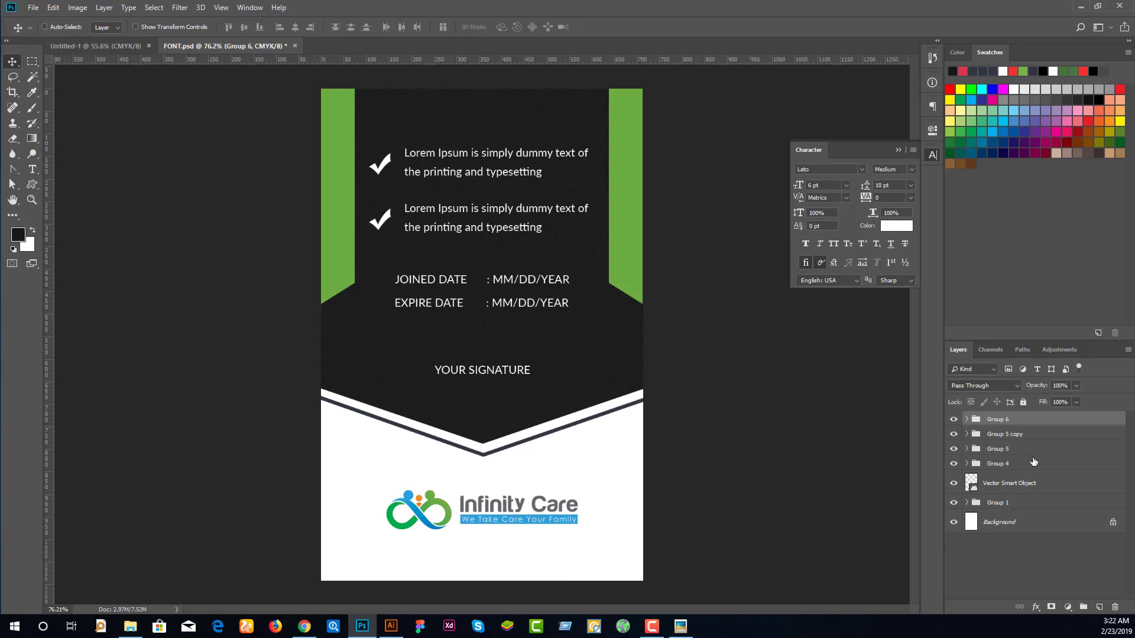
pyautogui.click(1000, 438)
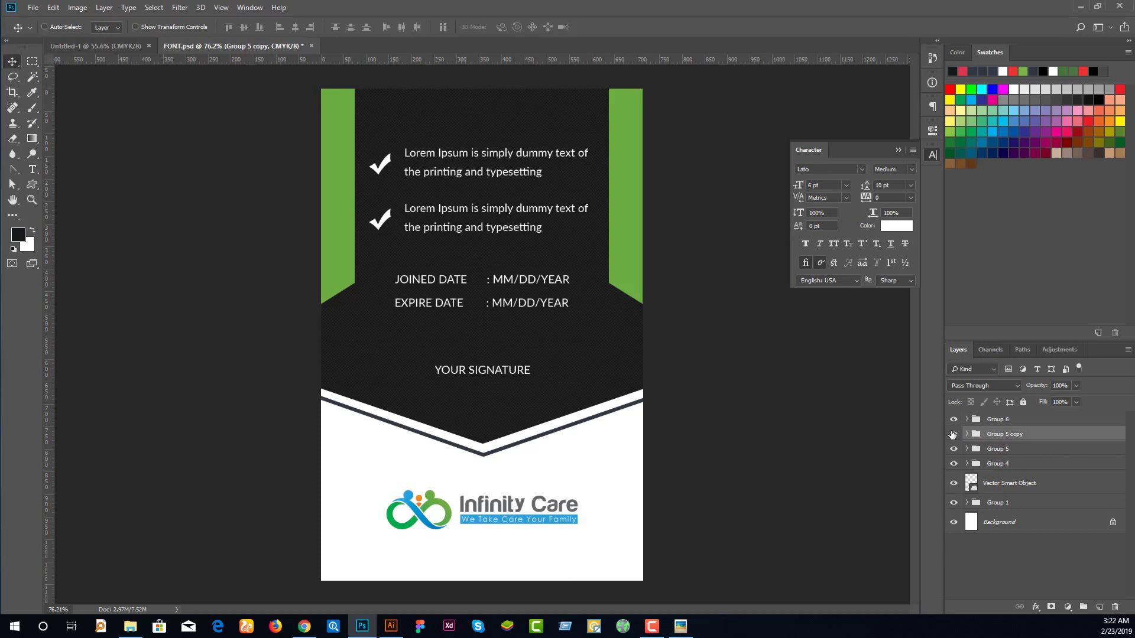
pyautogui.click(1001, 449)
pyautogui.keyDown('shift'); pyautogui.click(994, 421); pyautogui.keyUp('shift')
# - Combine the selected groups into one group and centre it vertically within the card area
pyautogui.hotkey('ctrl', 'g')
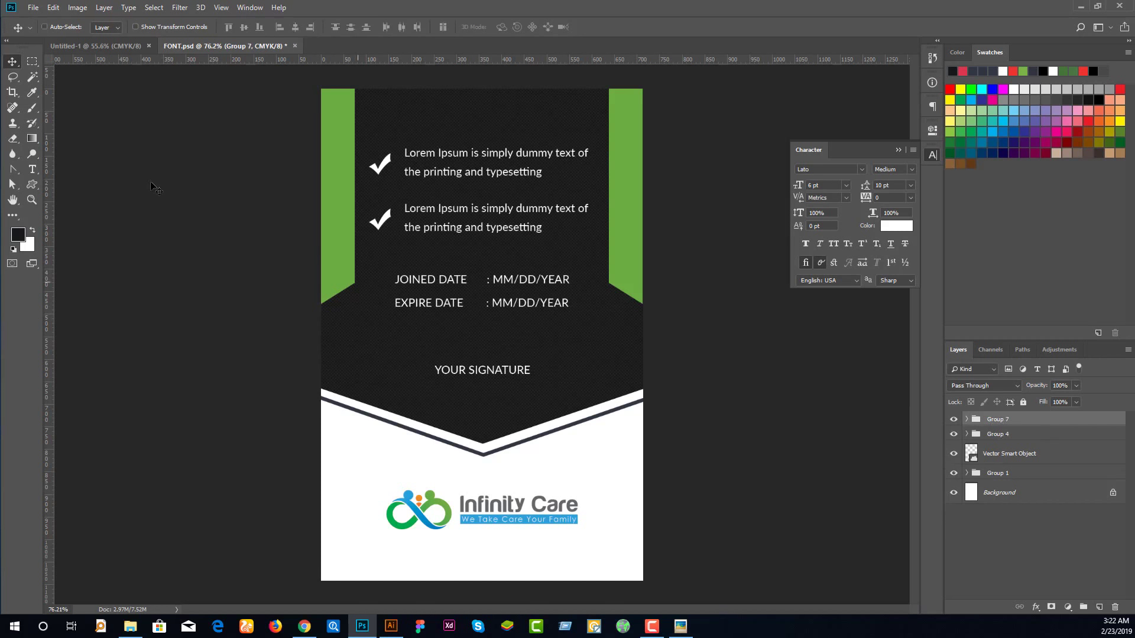
pyautogui.press('m')
pyautogui.hotkey('ctrl', ';')
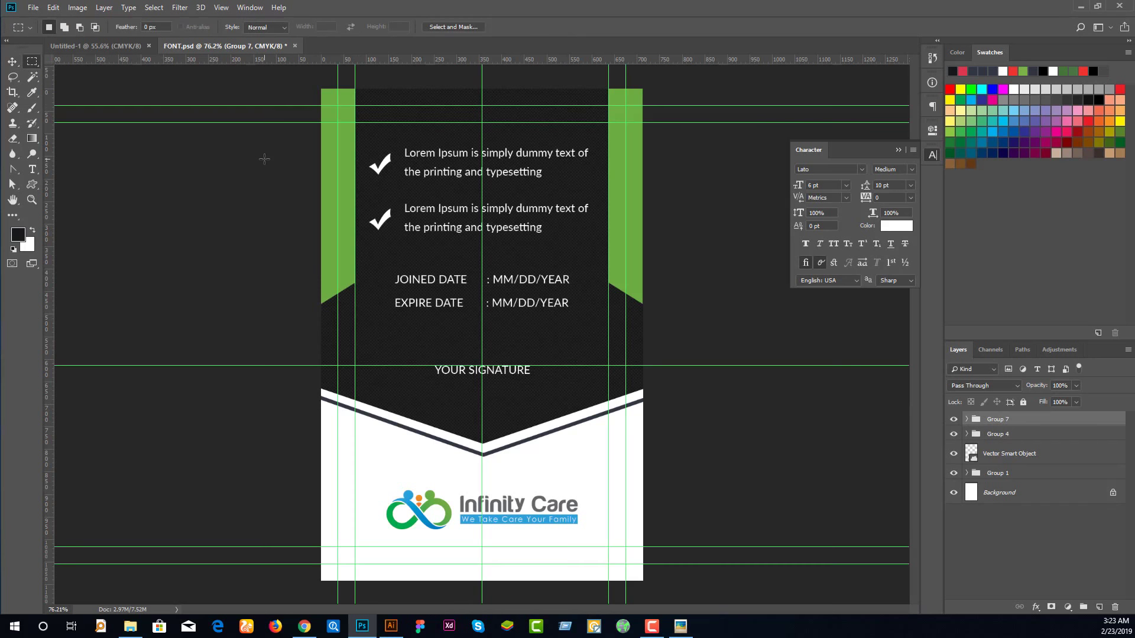
pyautogui.moveTo(337, 106); pyautogui.dragTo(593, 441)
pyautogui.press('v')
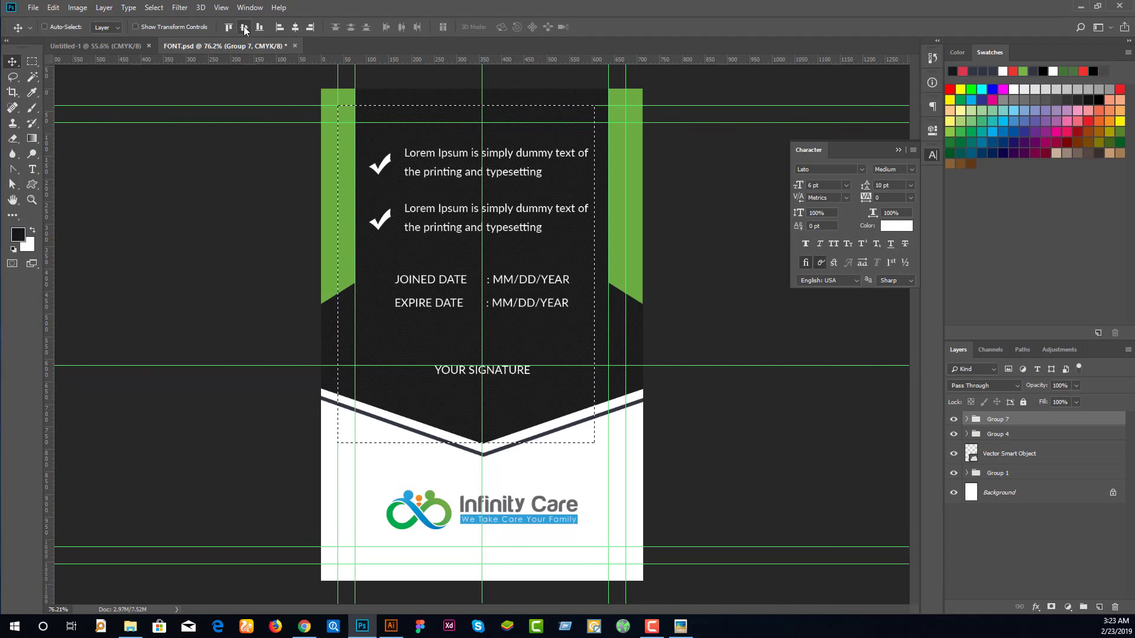
pyautogui.click(243, 26)
# - Nudge the text block slightly upward, clear the selection and hide the guides
pyautogui.hotkey('ctrl', 'd')
pyautogui.press('ctrl')
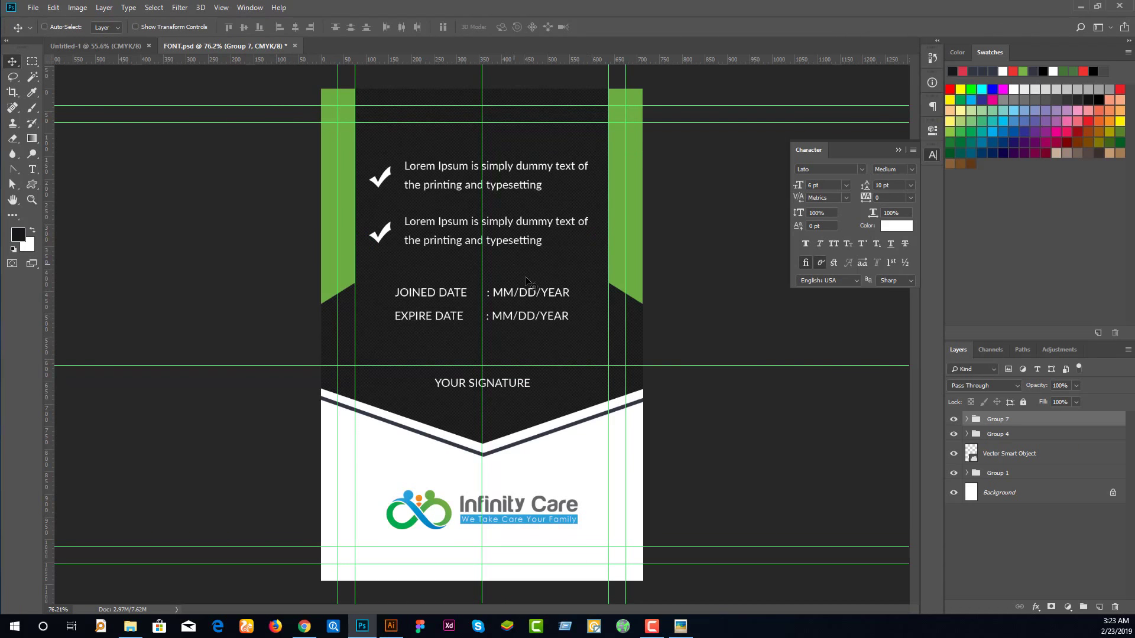
pyautogui.hotkey('ctrl', 'z')
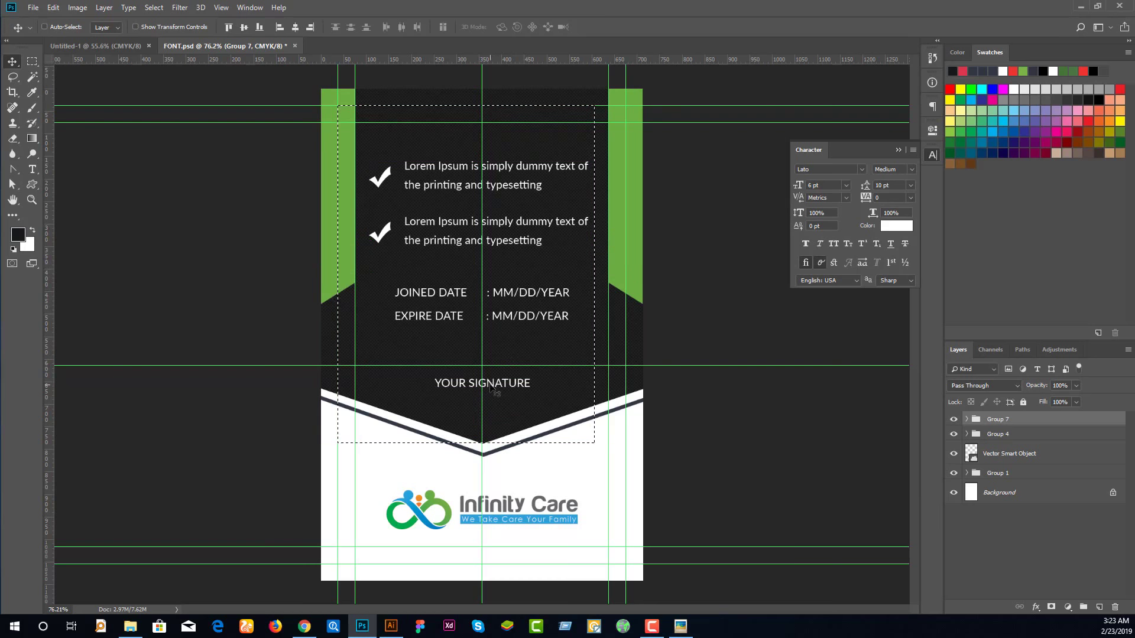
pyautogui.hotkey('ctrl', 'z')
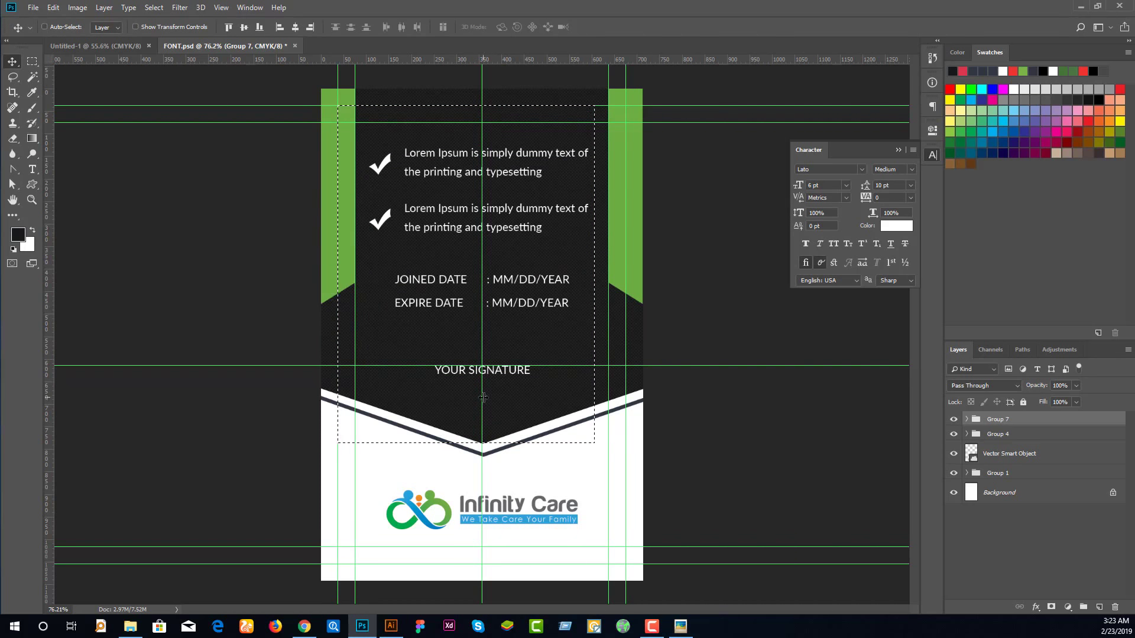
pyautogui.hotkey('ctrl', 'd')
pyautogui.hotkey('ctrl', ';')
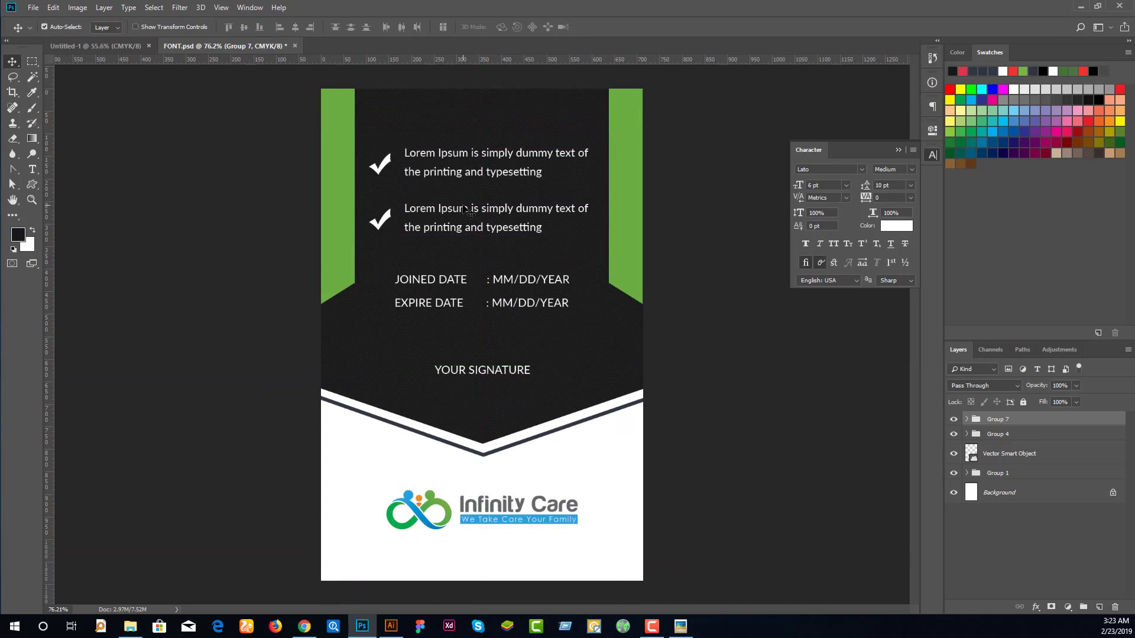
pyautogui.keyDown('alt'); pyautogui.scroll(-3, 465, 211); pyautogui.keyUp('alt')
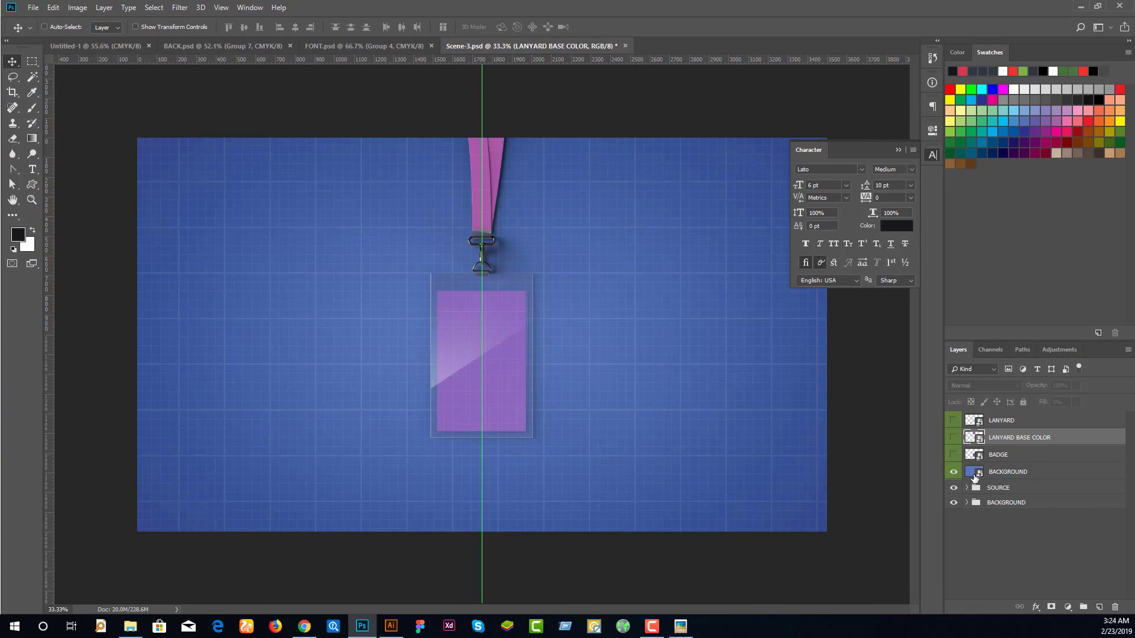
# - Place a whitewashed wood texture over the blue grid in the BACKGROUND smart object and save
pyautogui.doubleClick(973, 472)
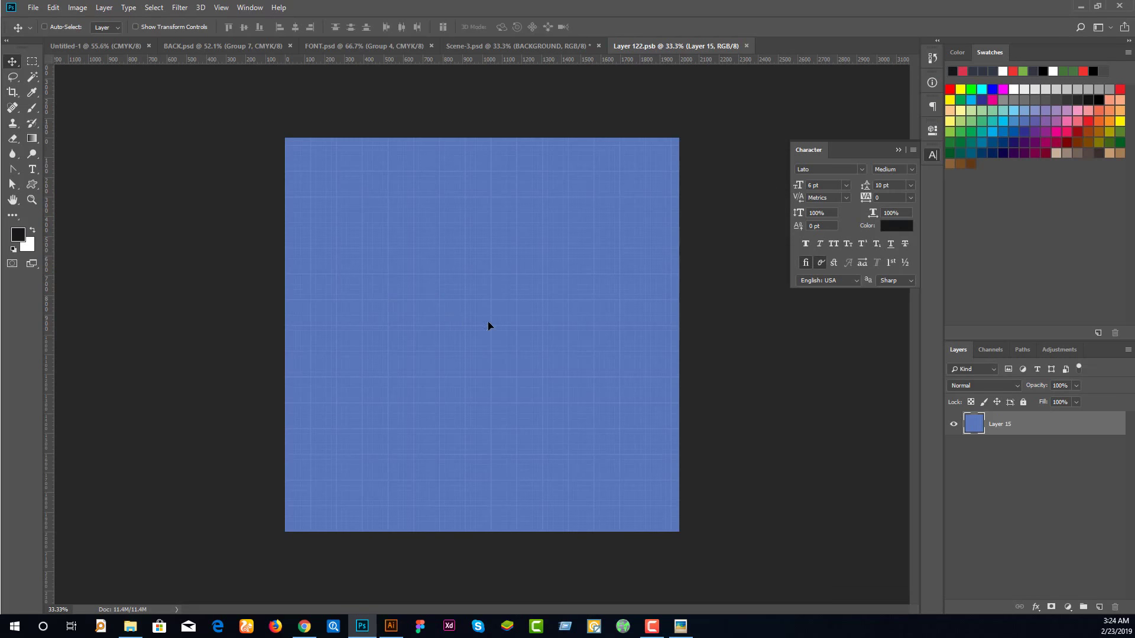
pyautogui.press('Return')
pyautogui.hotkey('ctrl', 's')
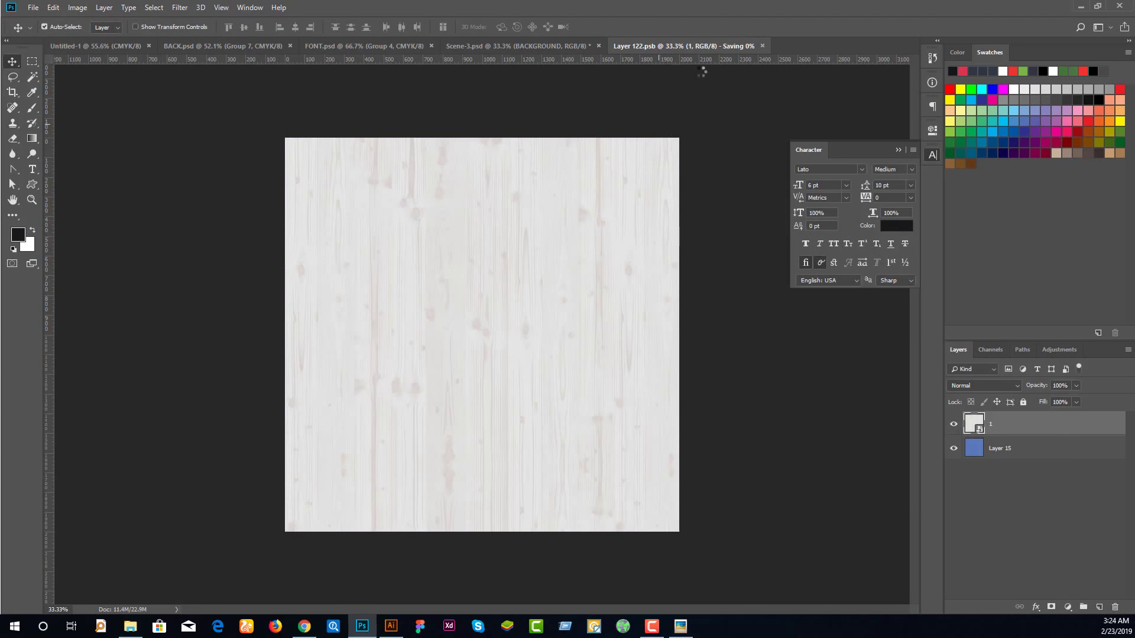
pyautogui.click(724, 47)
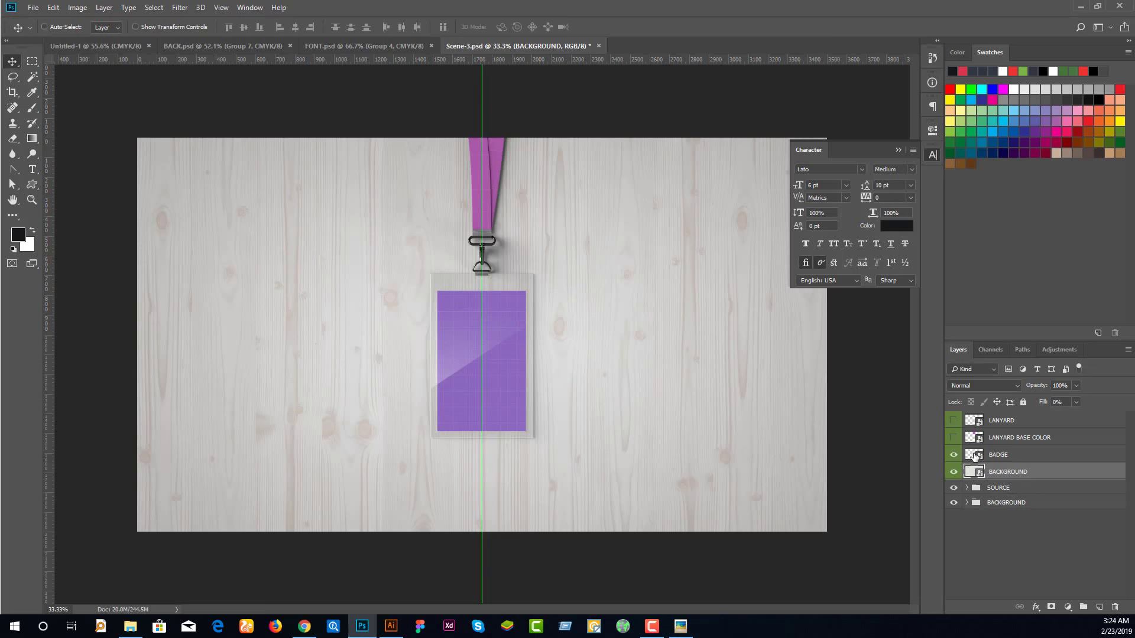
# - Open the BADGE smart object and copy the merged front card from FONT.psd
pyautogui.doubleClick(973, 454)
pyautogui.click(357, 50)
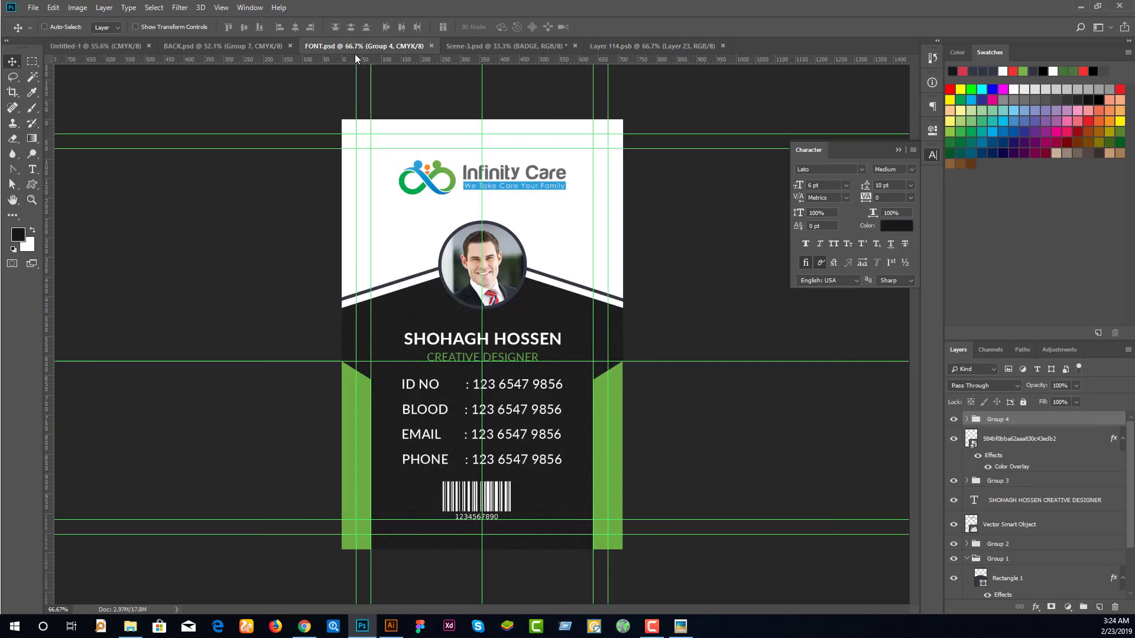
pyautogui.press('m')
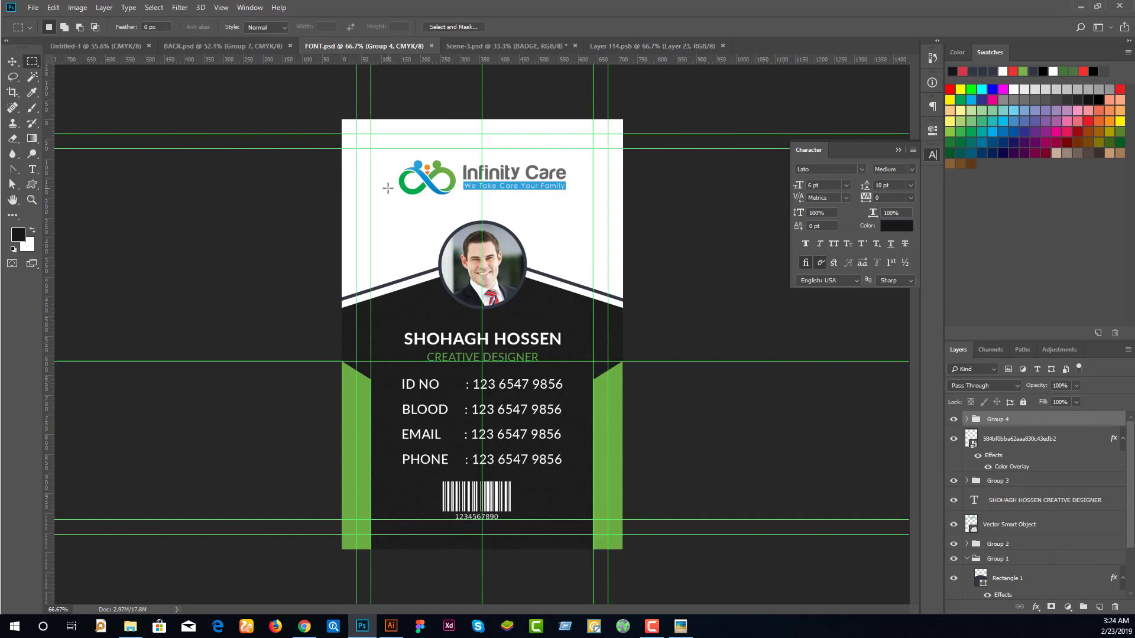
pyautogui.moveTo(355, 133); pyautogui.dragTo(606, 536)
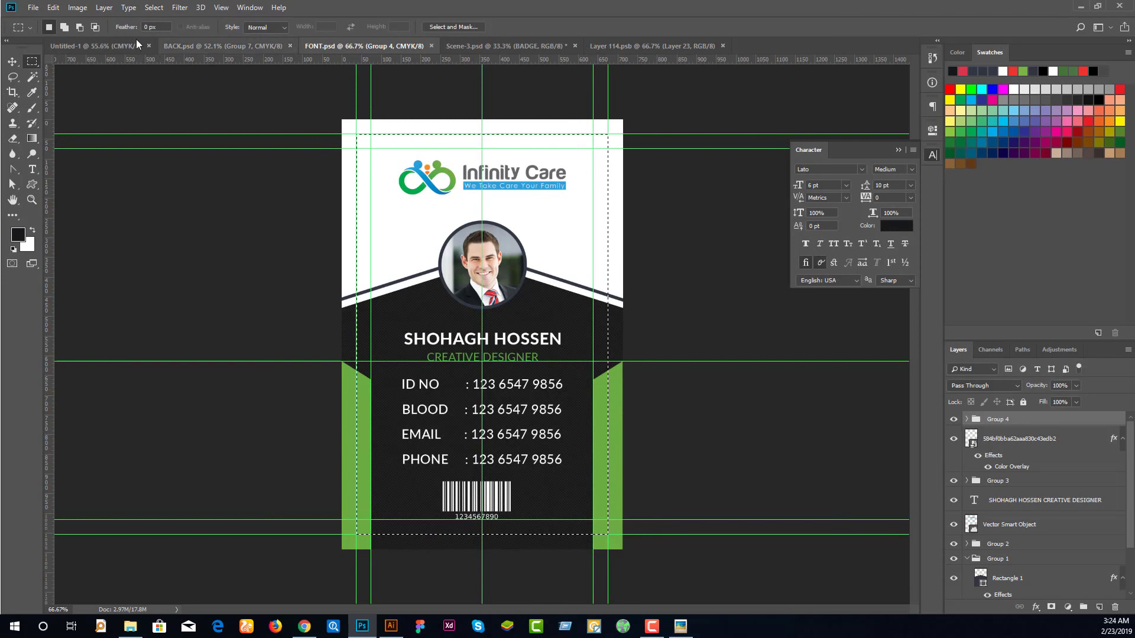
pyautogui.click(53, 7)
pyautogui.click(77, 101)
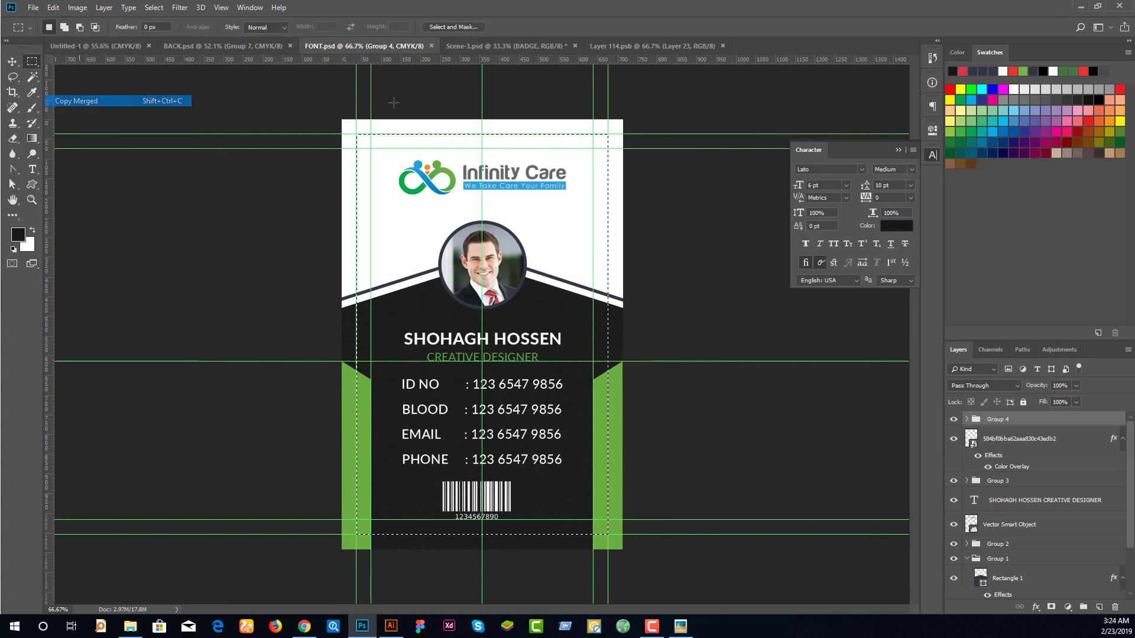
# - Paste the card into the badge contents, scale it to cover the badge, and save
pyautogui.click(623, 46)
pyautogui.hotkey('ctrl', 'v')
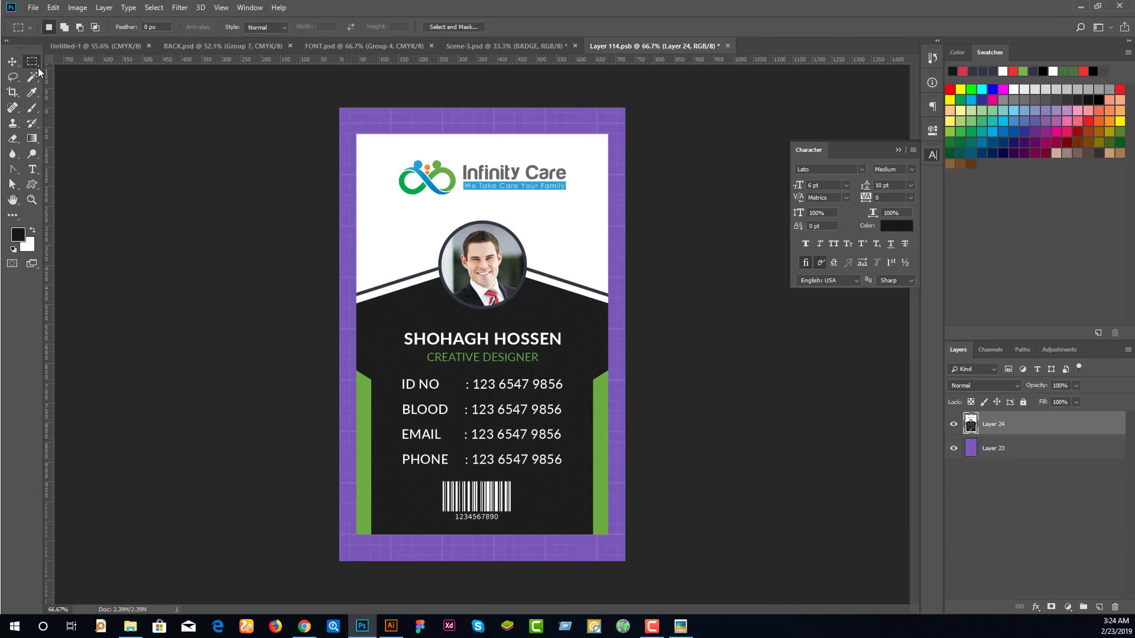
pyautogui.hotkey('ctrl', 't')
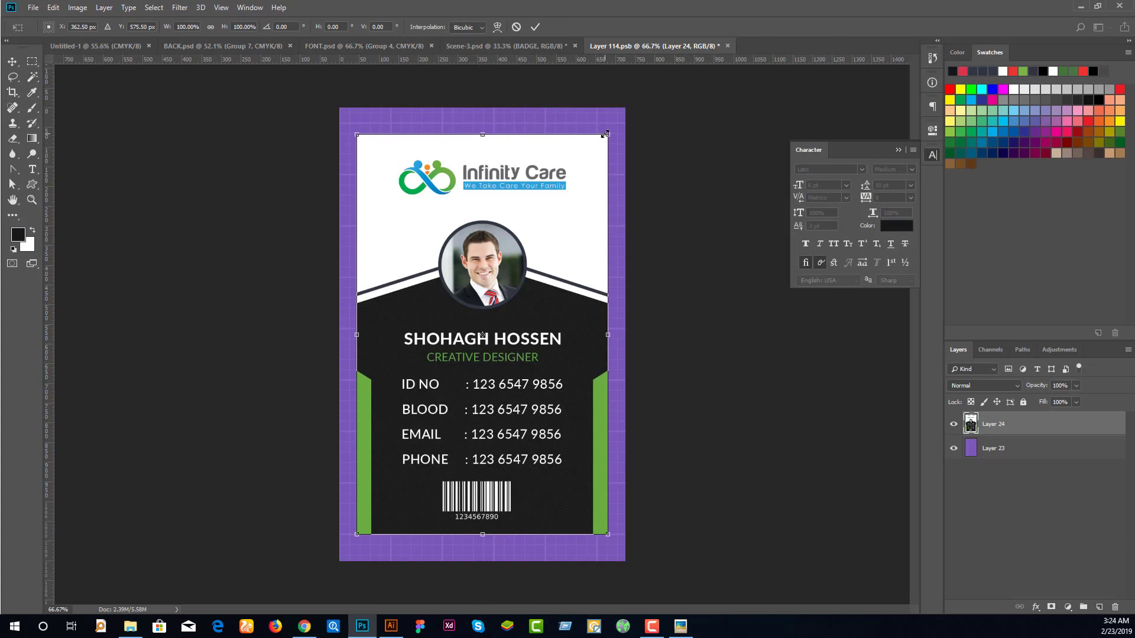
pyautogui.moveTo(605, 134); pyautogui.dragTo(642, 112)
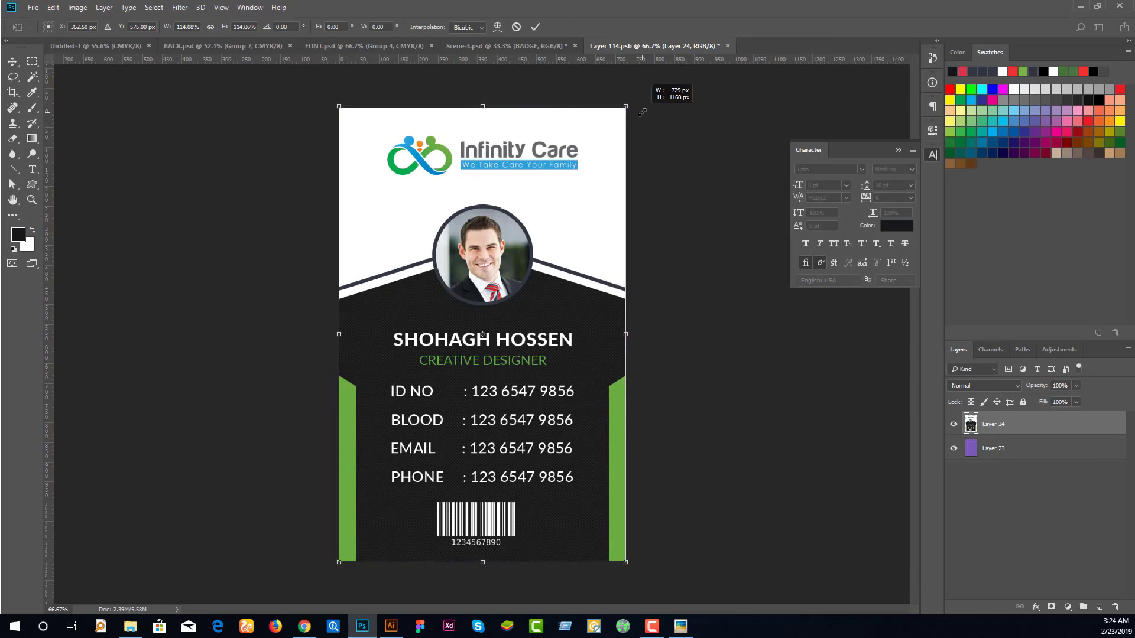
pyautogui.press('Return')
pyautogui.hotkey('ctrl', 's')
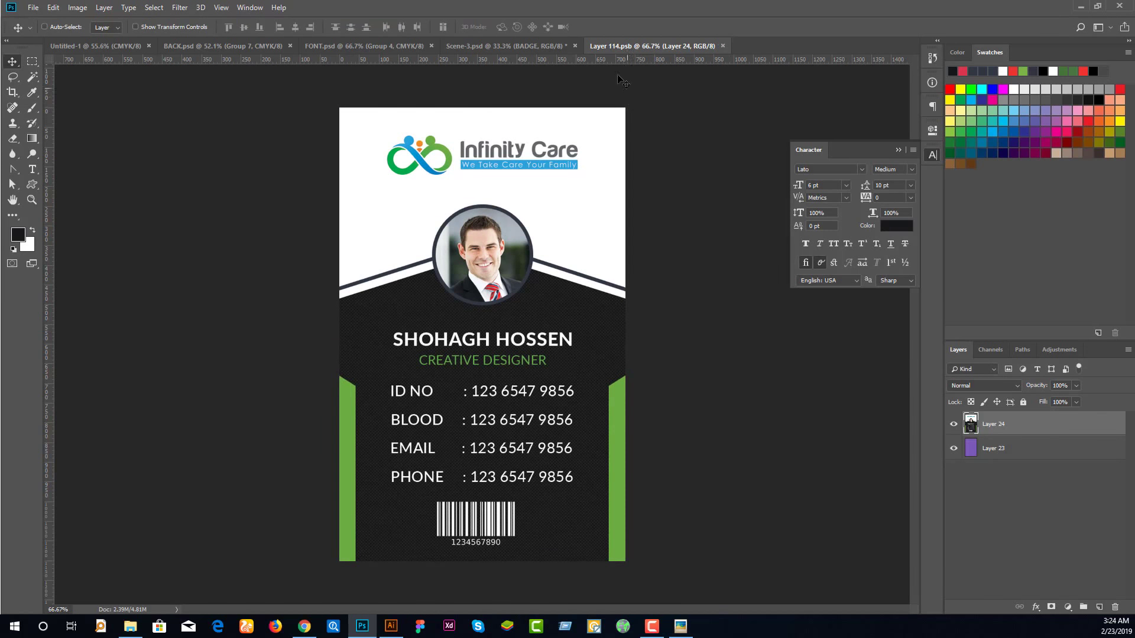
# - Return to the Scene-3 mockup and zoom in to inspect the badge
pyautogui.click(506, 47)
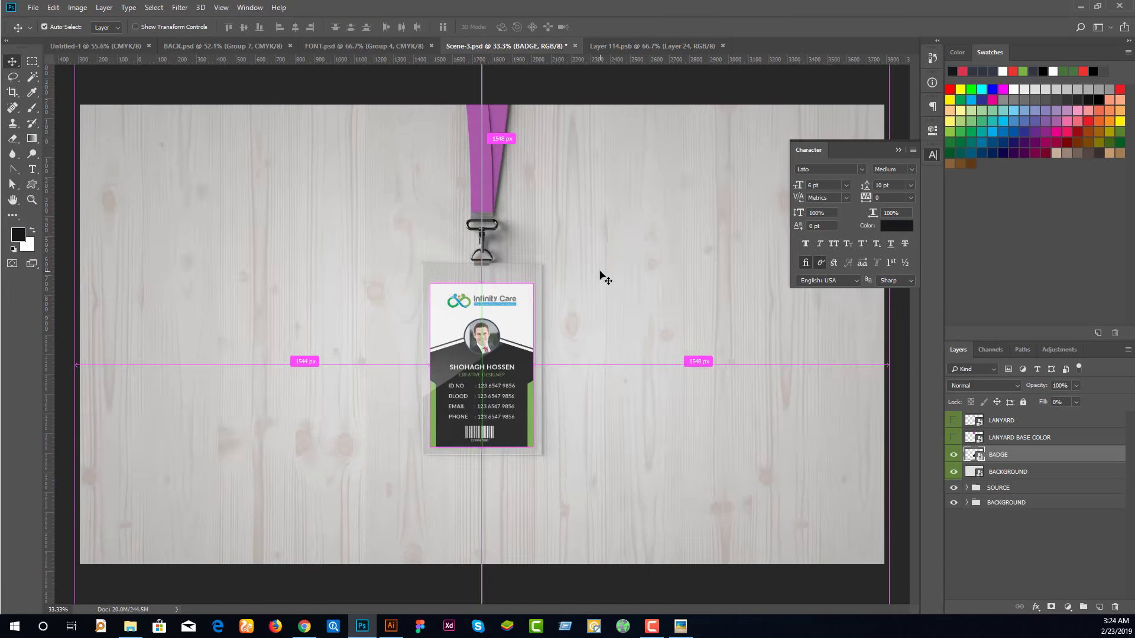
pyautogui.hotkey('ctrl', '1')
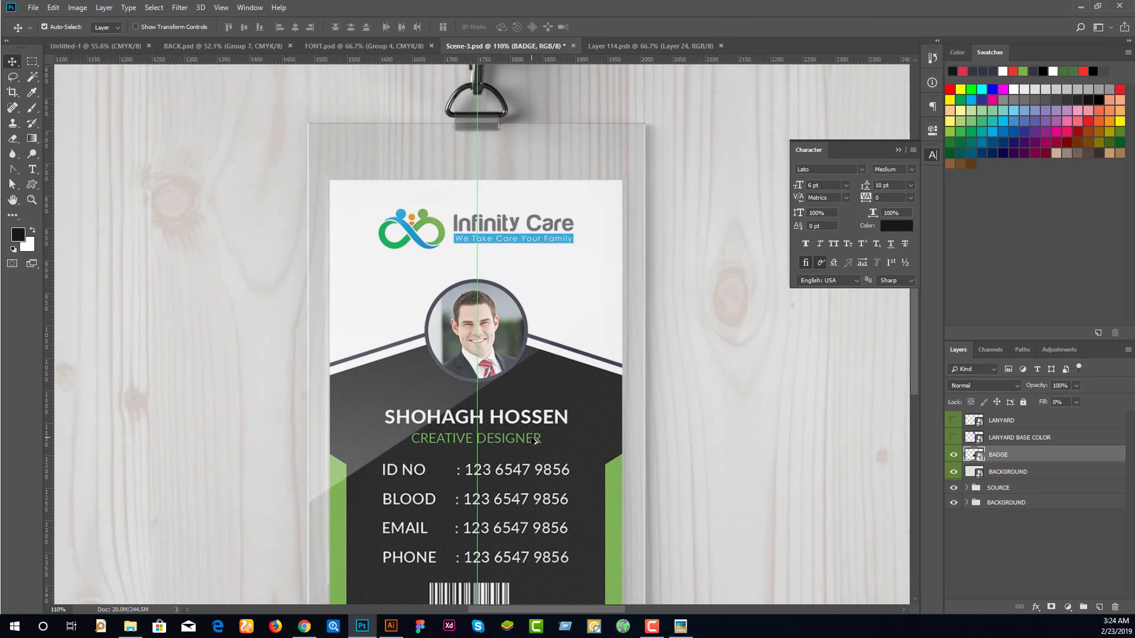
pyautogui.scroll(-1, 550, 421)
pyautogui.scroll(-2, 558, 412)
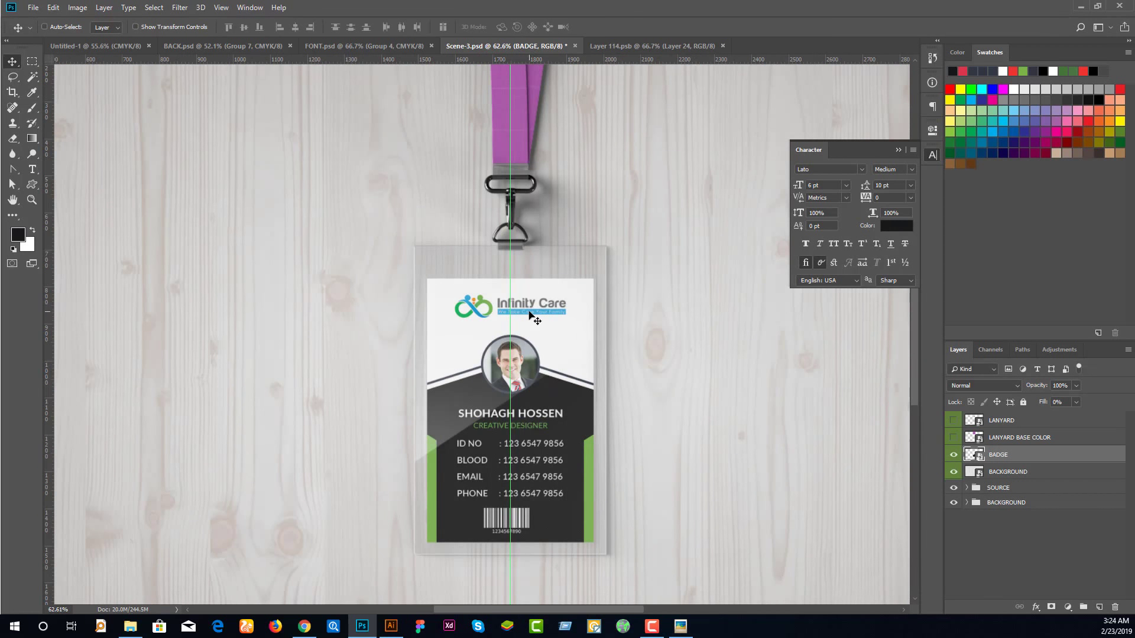